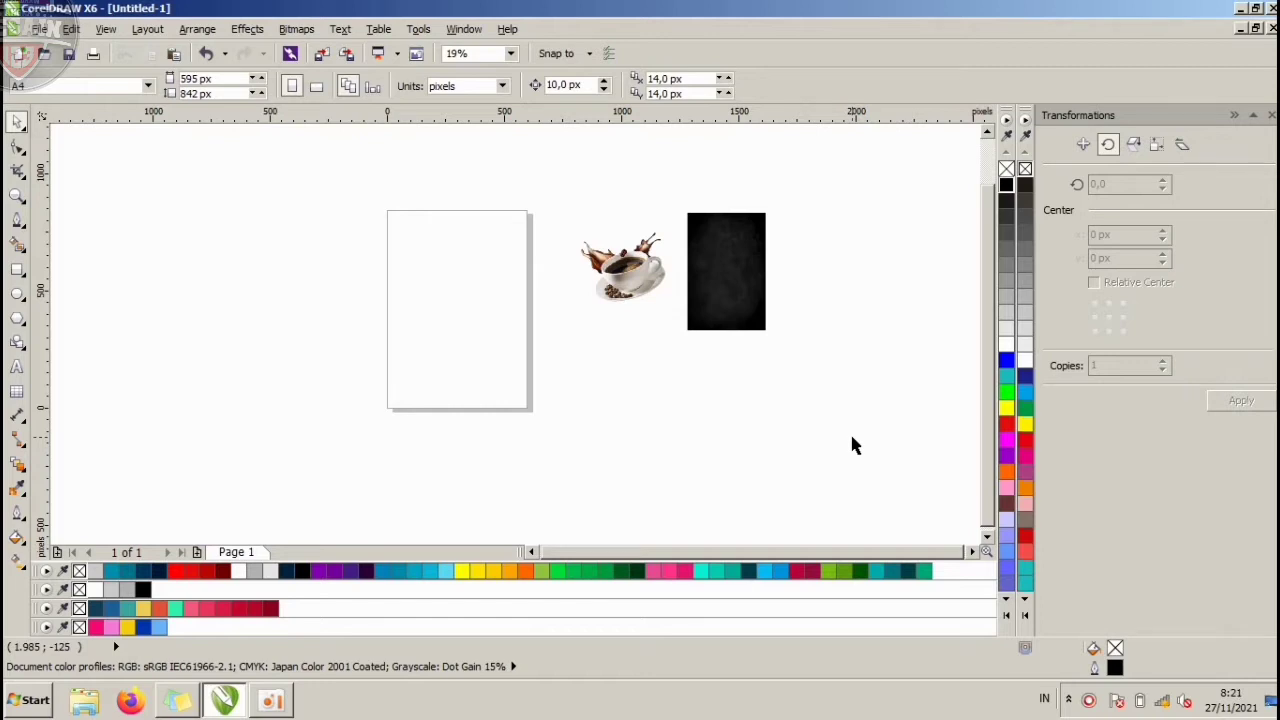
# Scale the dark texture image down to about 272 × 408 px.
pyautogui.click(729, 314)
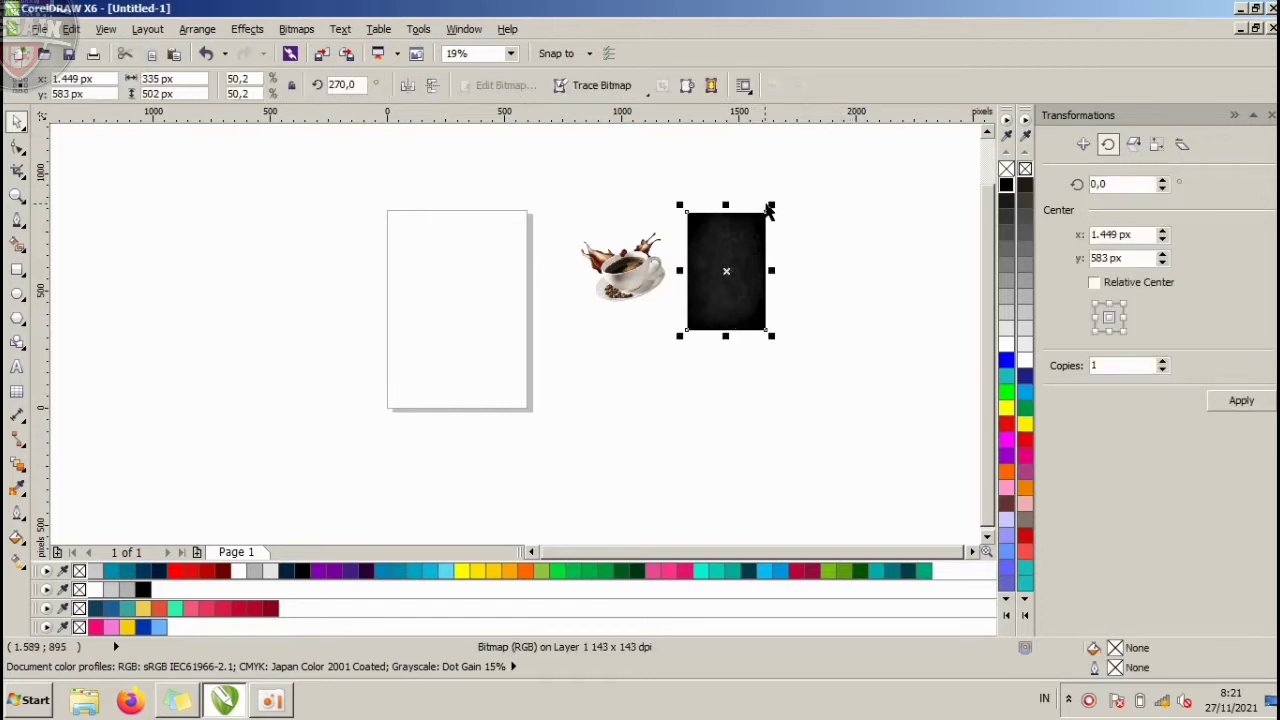
pyautogui.moveTo(771, 204); pyautogui.dragTo(729, 232)
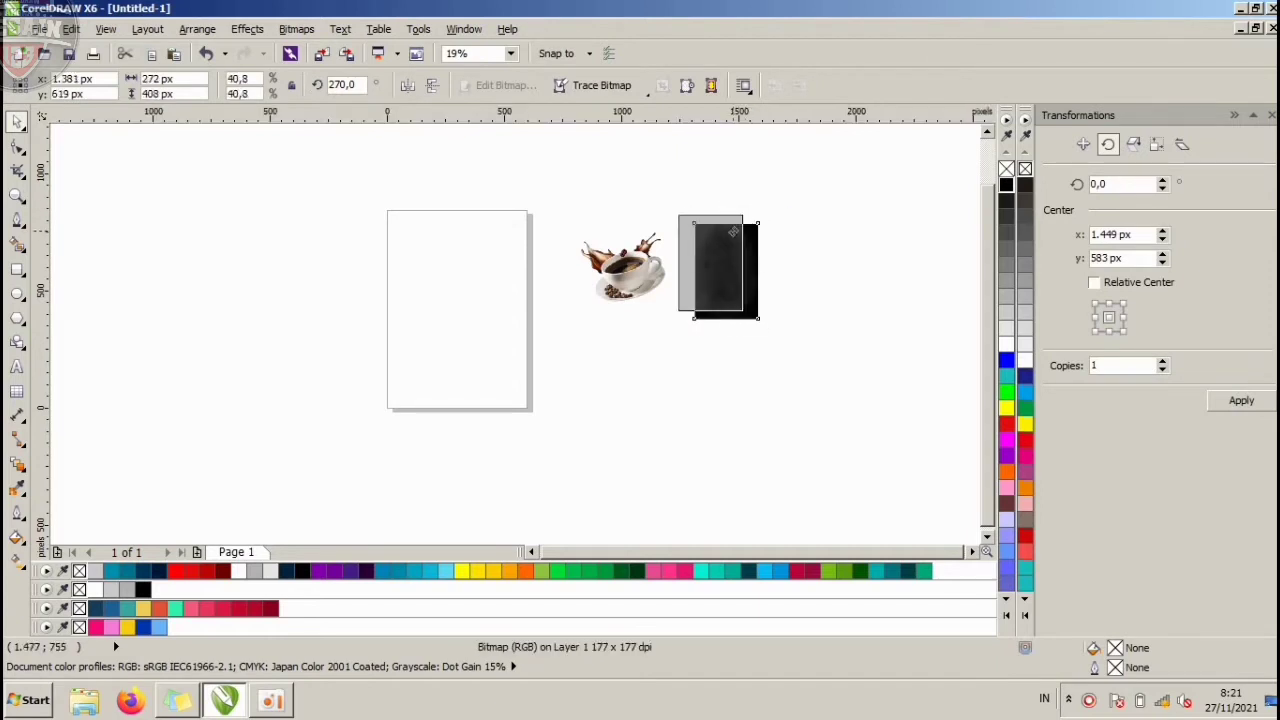
pyautogui.click(766, 236)
# Examine the coffee cup cutout and the dark texture image up close.
pyautogui.scroll(2, 655, 228)
pyautogui.click(597, 325)
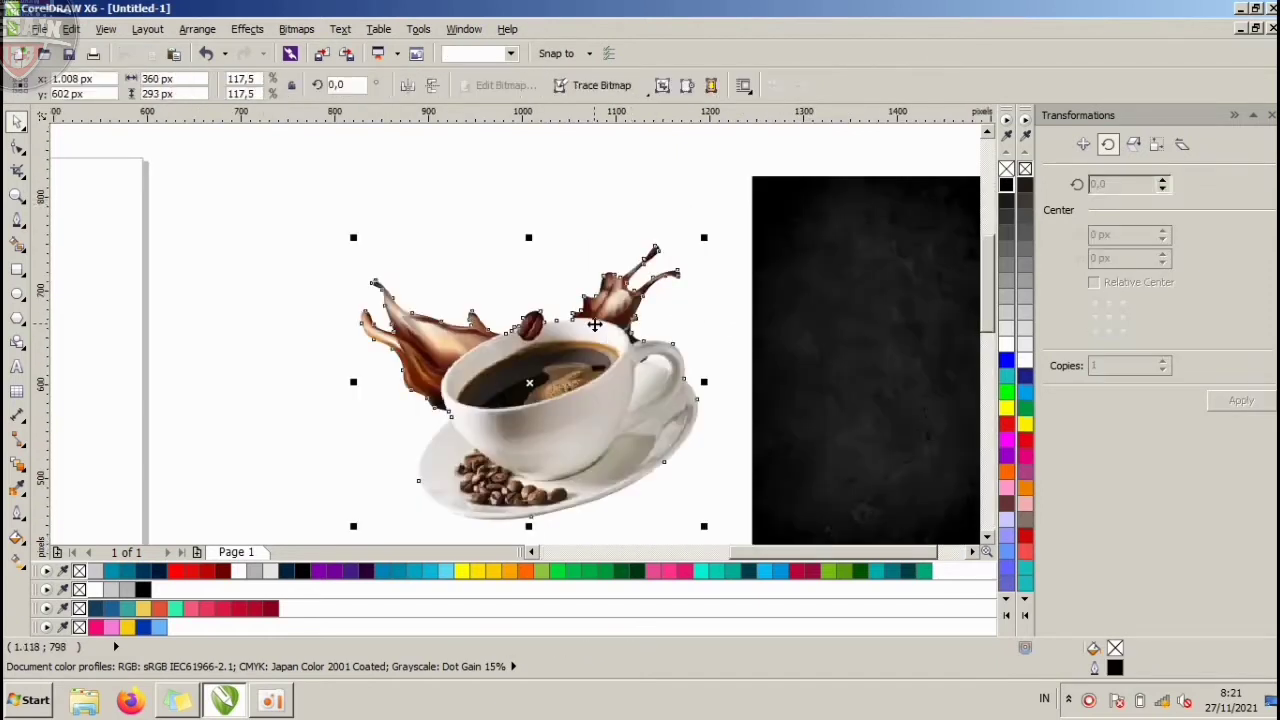
pyautogui.scroll(-4, 595, 322)
pyautogui.click(561, 383)
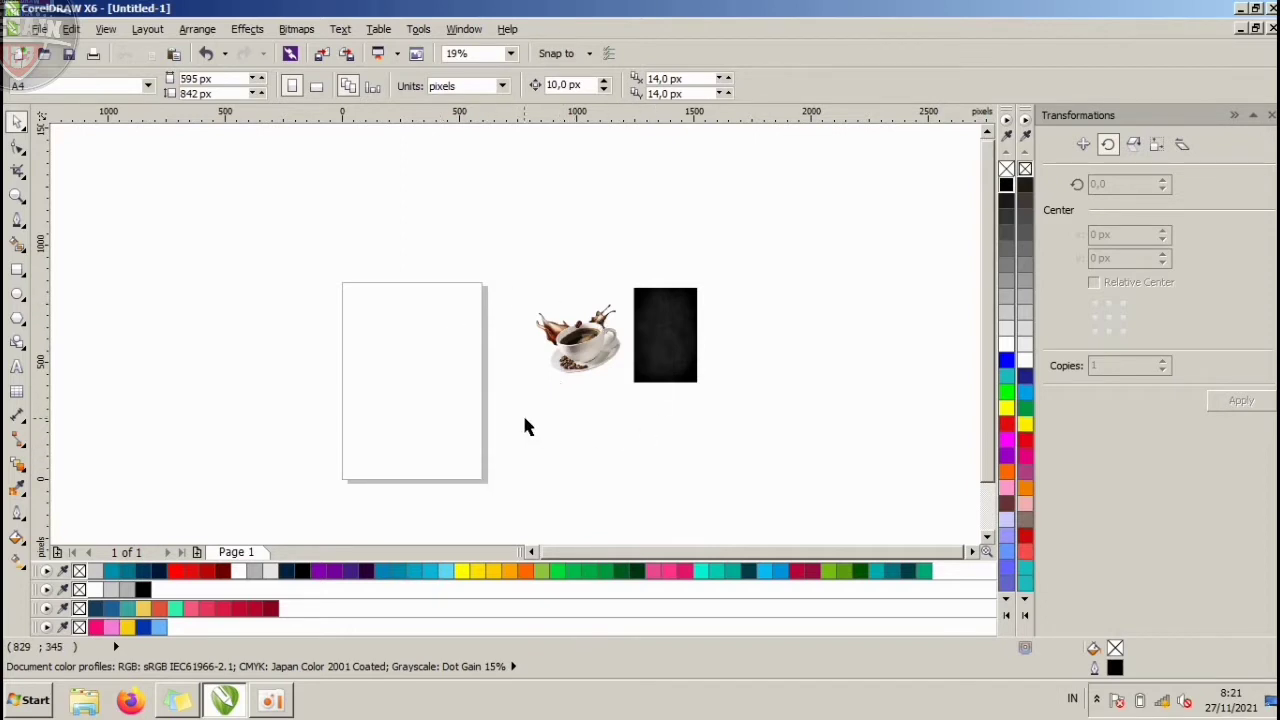
pyautogui.scroll(2, 590, 295)
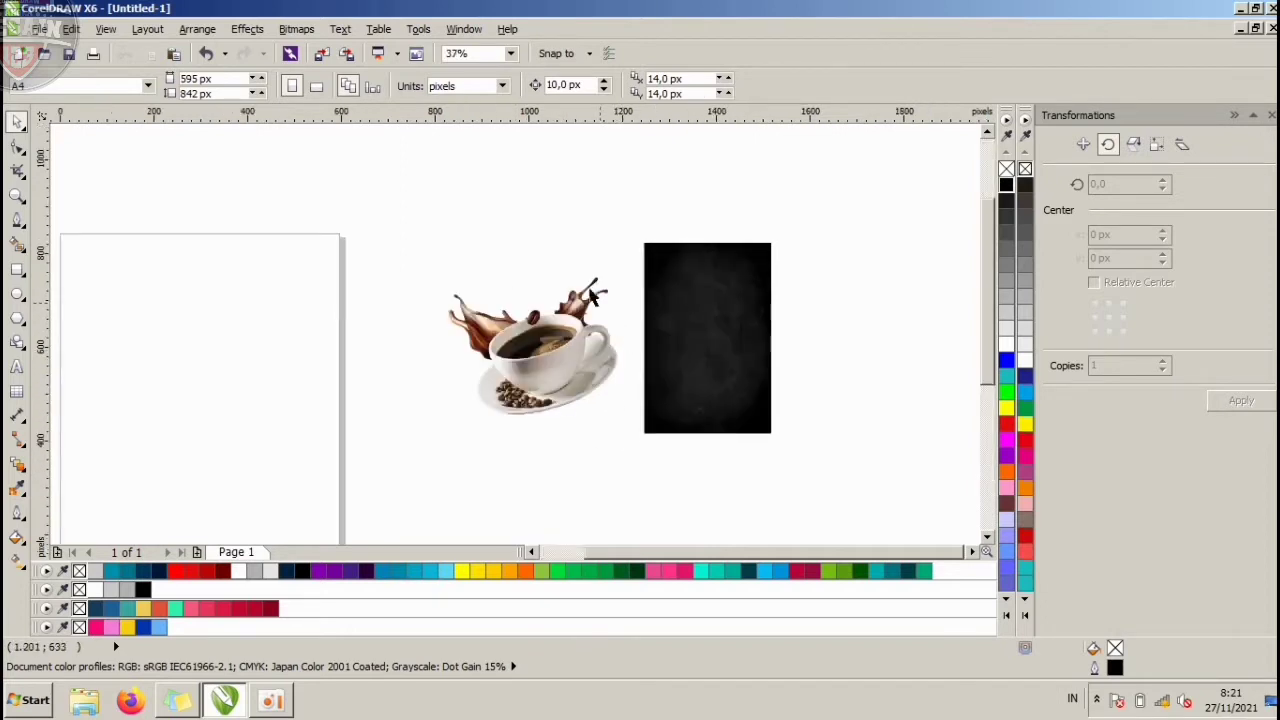
pyautogui.click(551, 368)
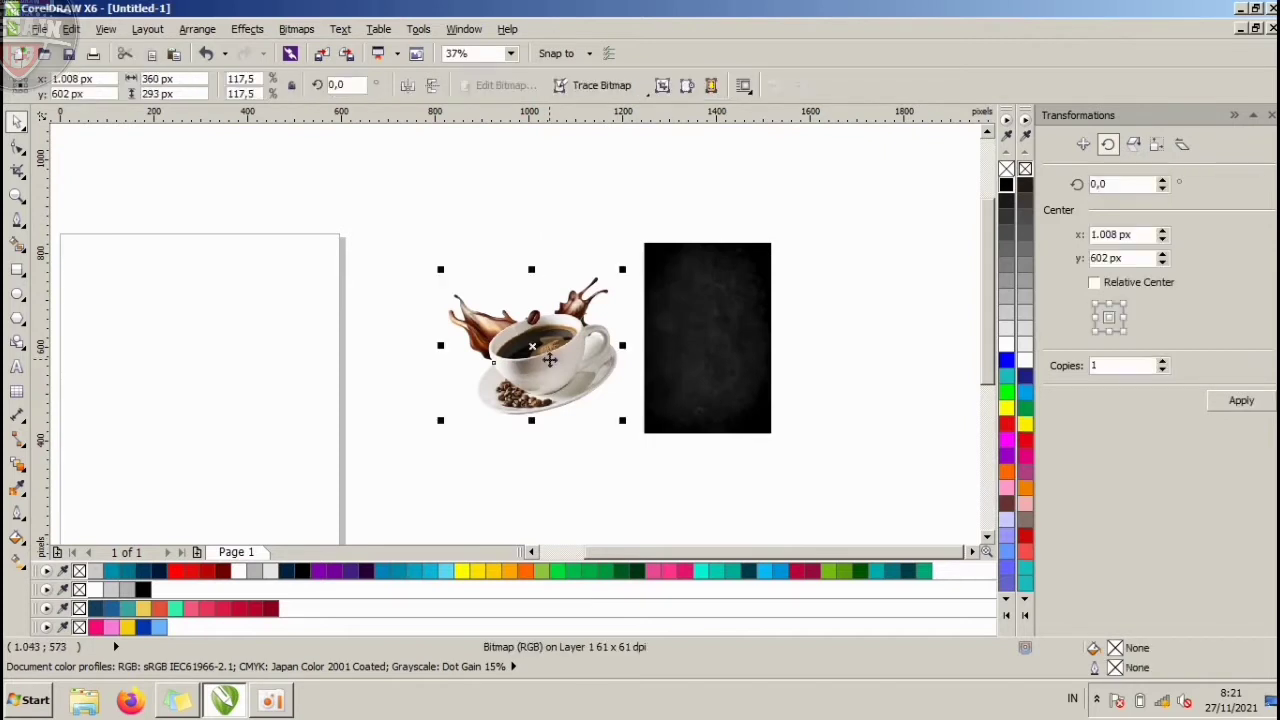
pyautogui.click(674, 337)
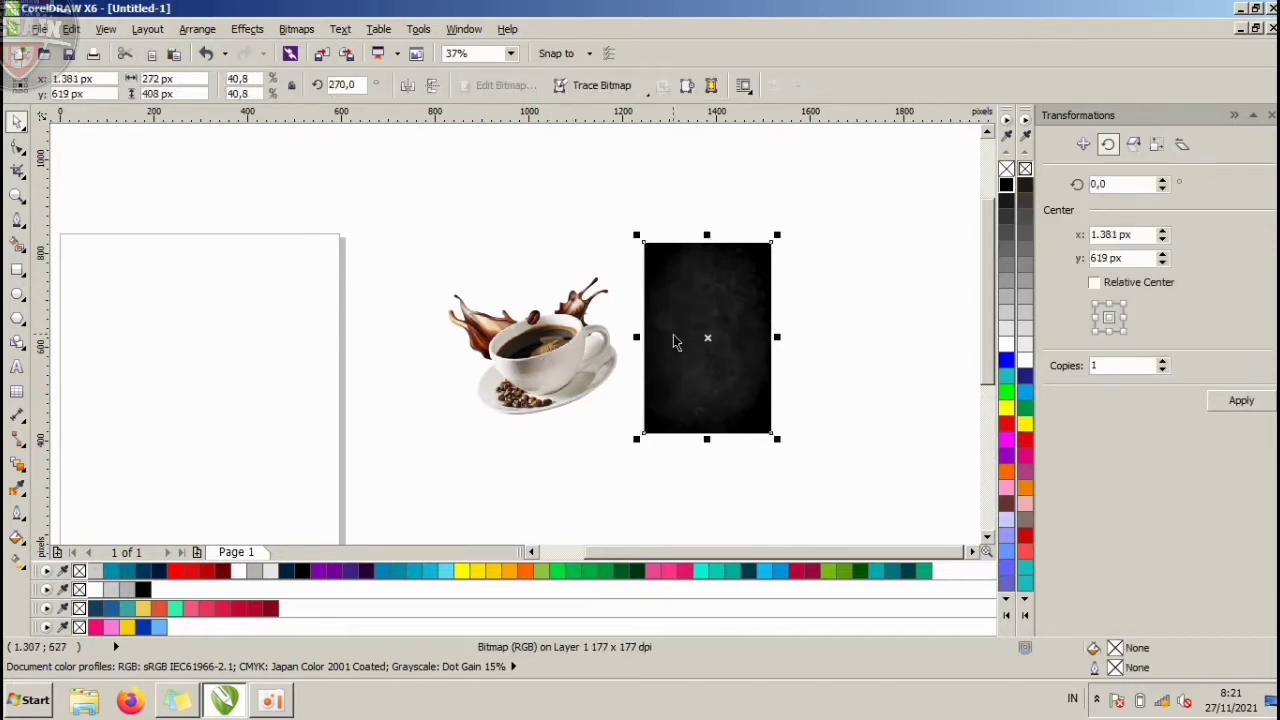
pyautogui.scroll(2, 760, 327)
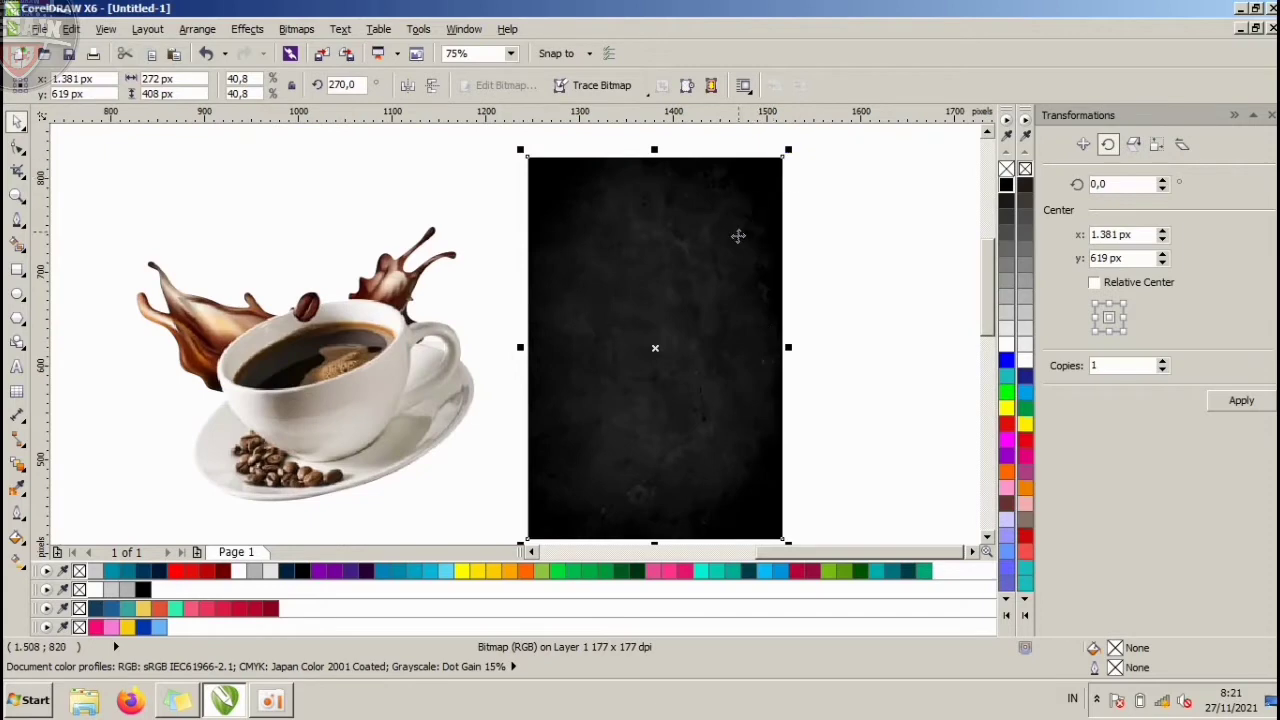
pyautogui.scroll(2, 765, 289)
pyautogui.scroll(-4, 606, 354)
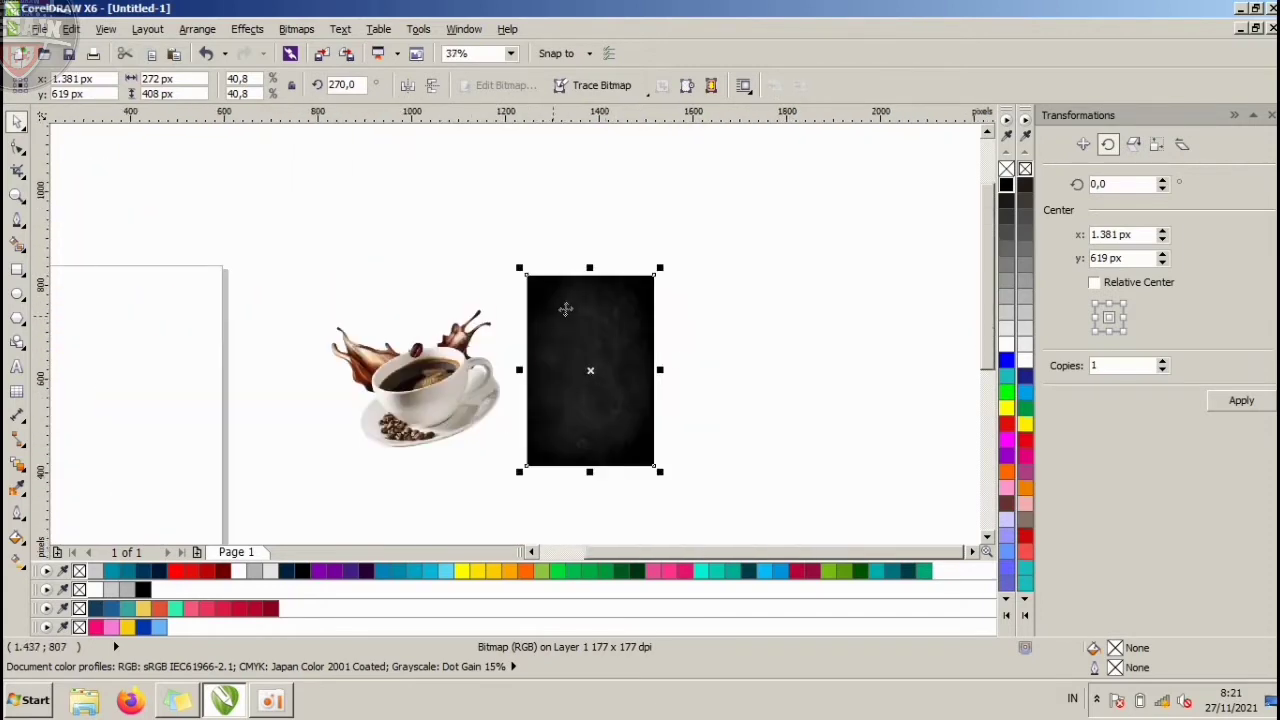
pyautogui.scroll(-2, 575, 305)
# Move the coffee cup image to the empty area left of the page.
pyautogui.click(496, 344)
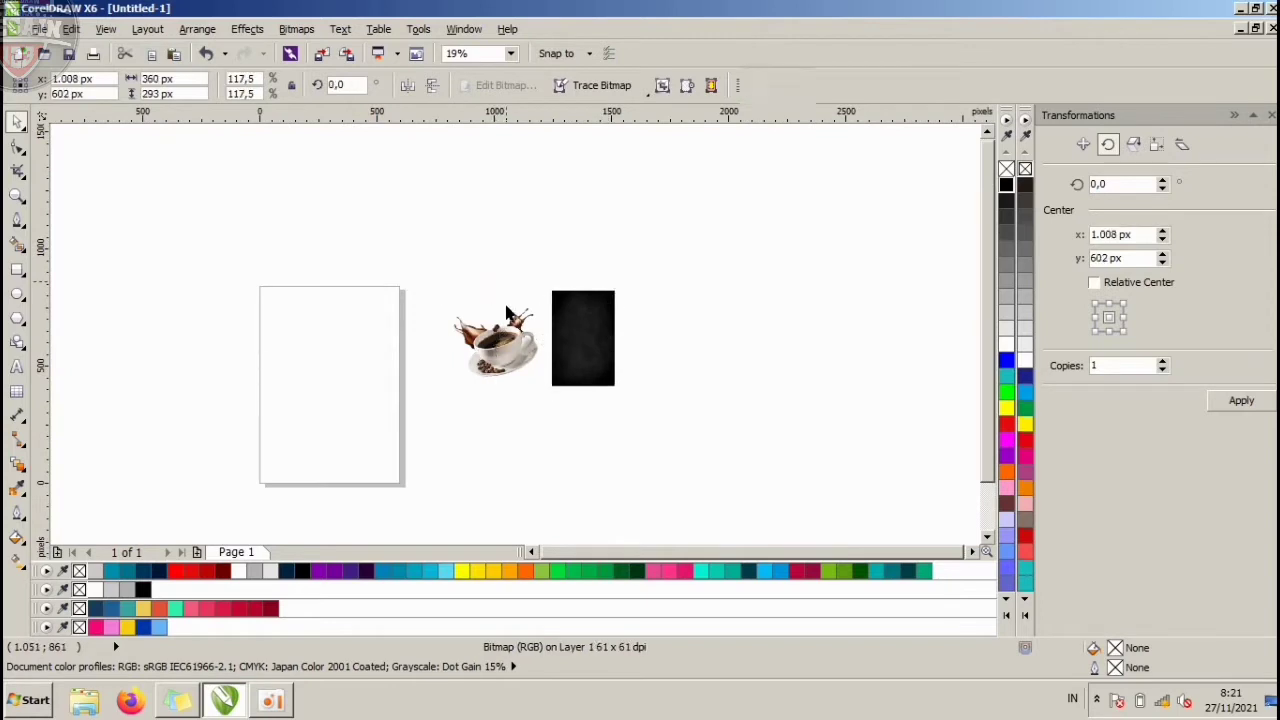
pyautogui.click(508, 298)
pyautogui.moveTo(512, 351); pyautogui.dragTo(201, 372)
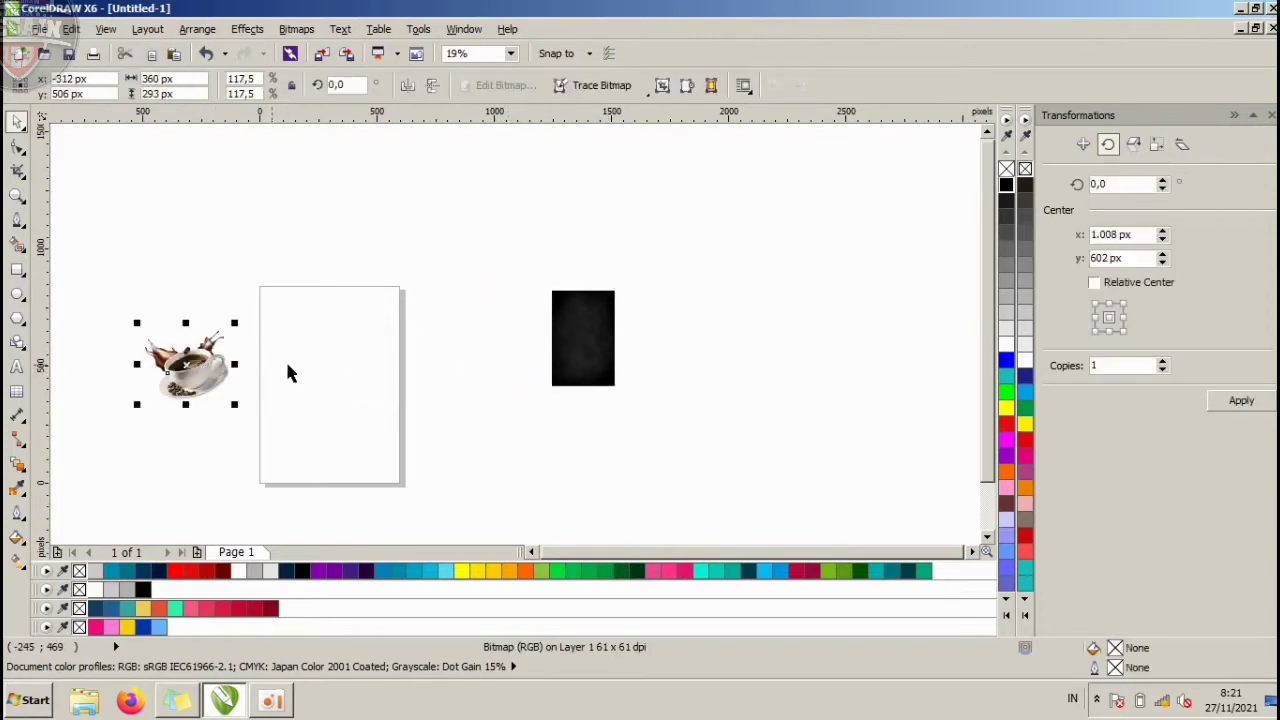
pyautogui.click(383, 335)
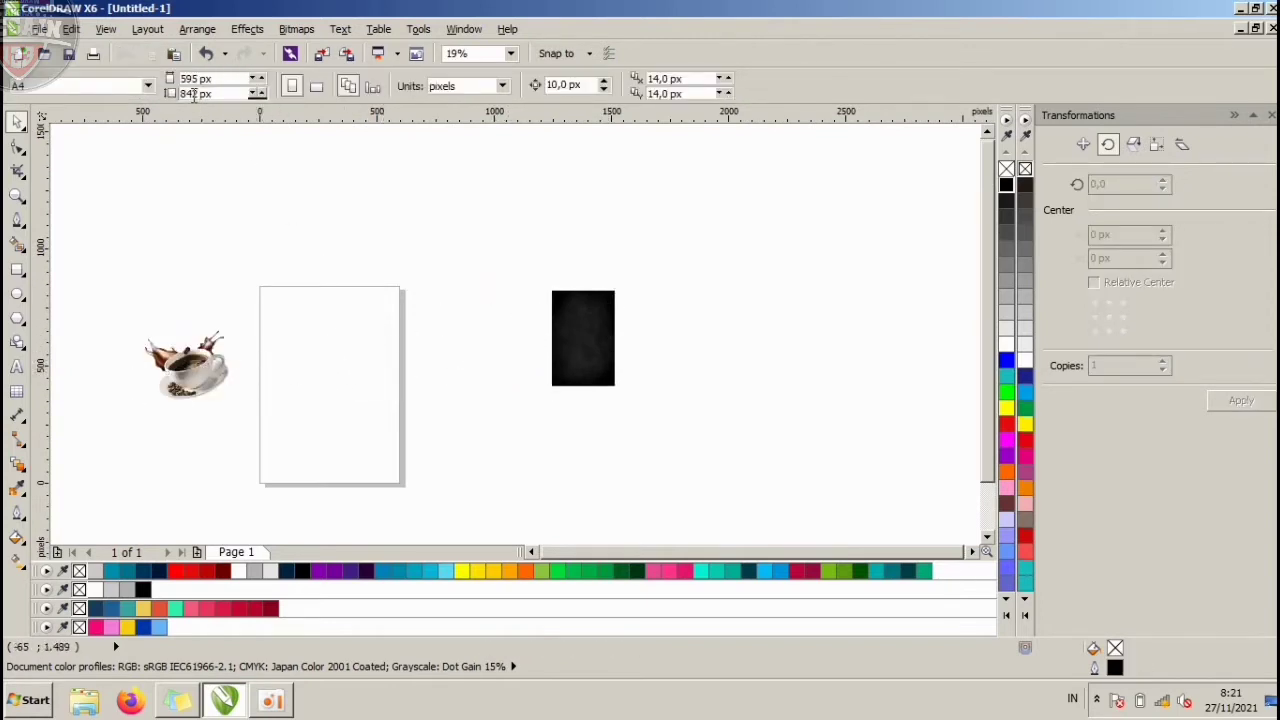
pyautogui.click(583, 312)
pyautogui.click(583, 312)
pyautogui.rightClick(583, 312)
pyautogui.click(357, 248)
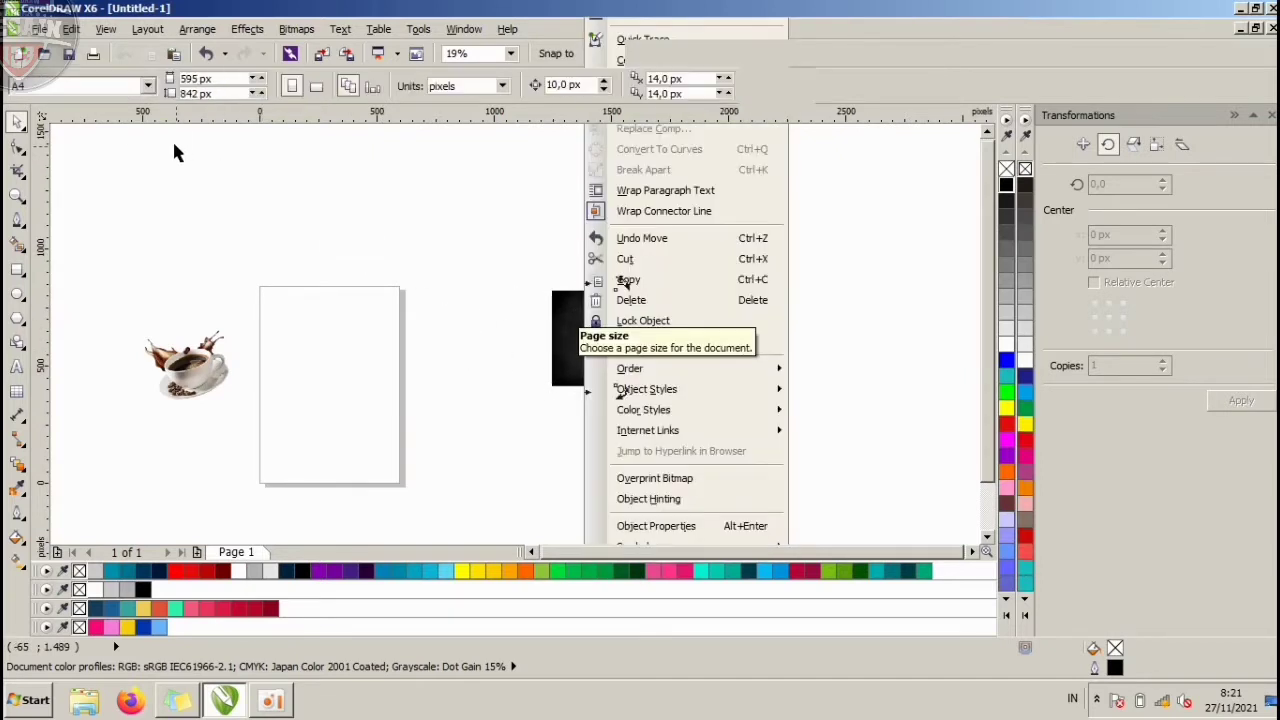
pyautogui.click(174, 152)
pyautogui.click(55, 84)
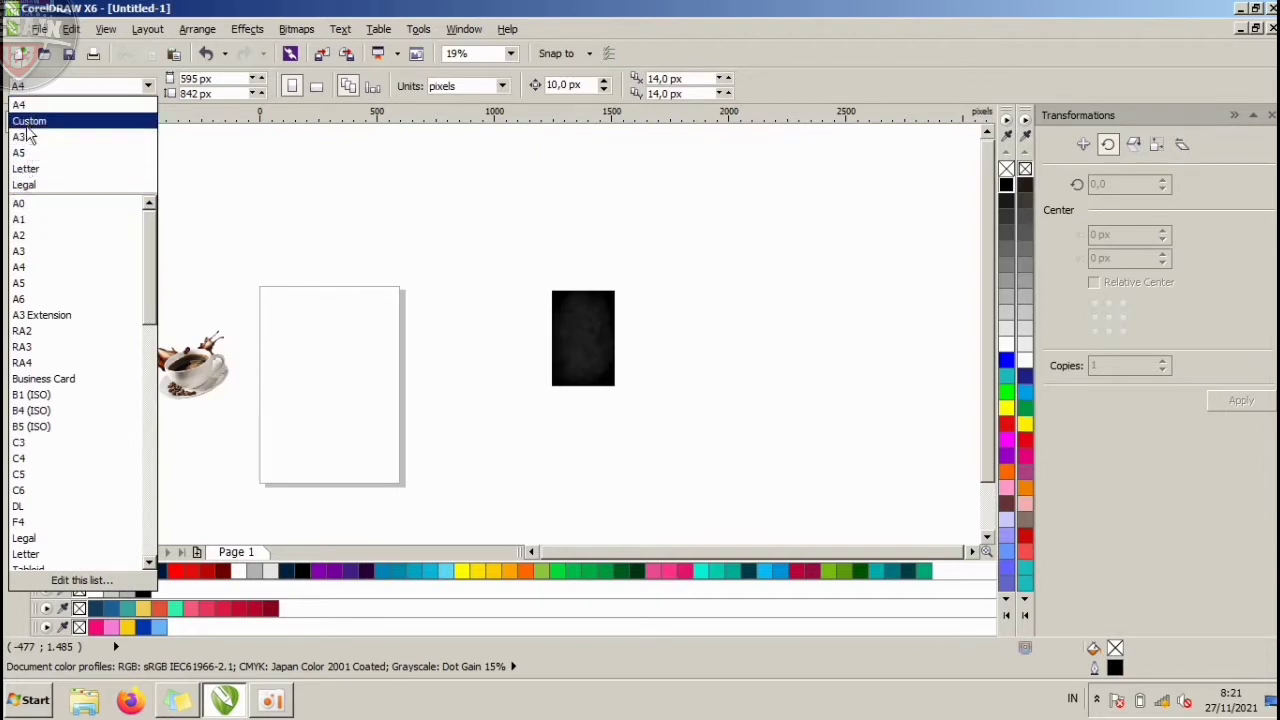
pyautogui.click(259, 165)
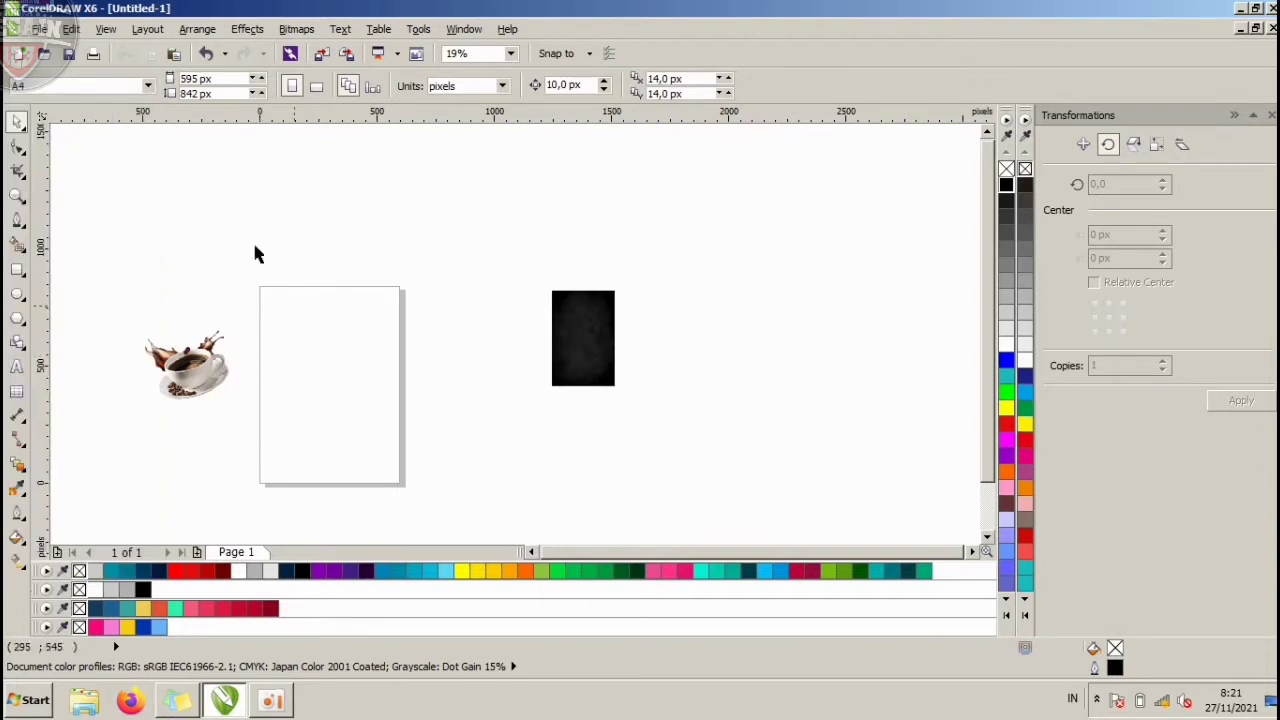
# Move the dark texture image beside the page and enlarge it proportionally to about 710 × 1065 px.
pyautogui.click(584, 330)
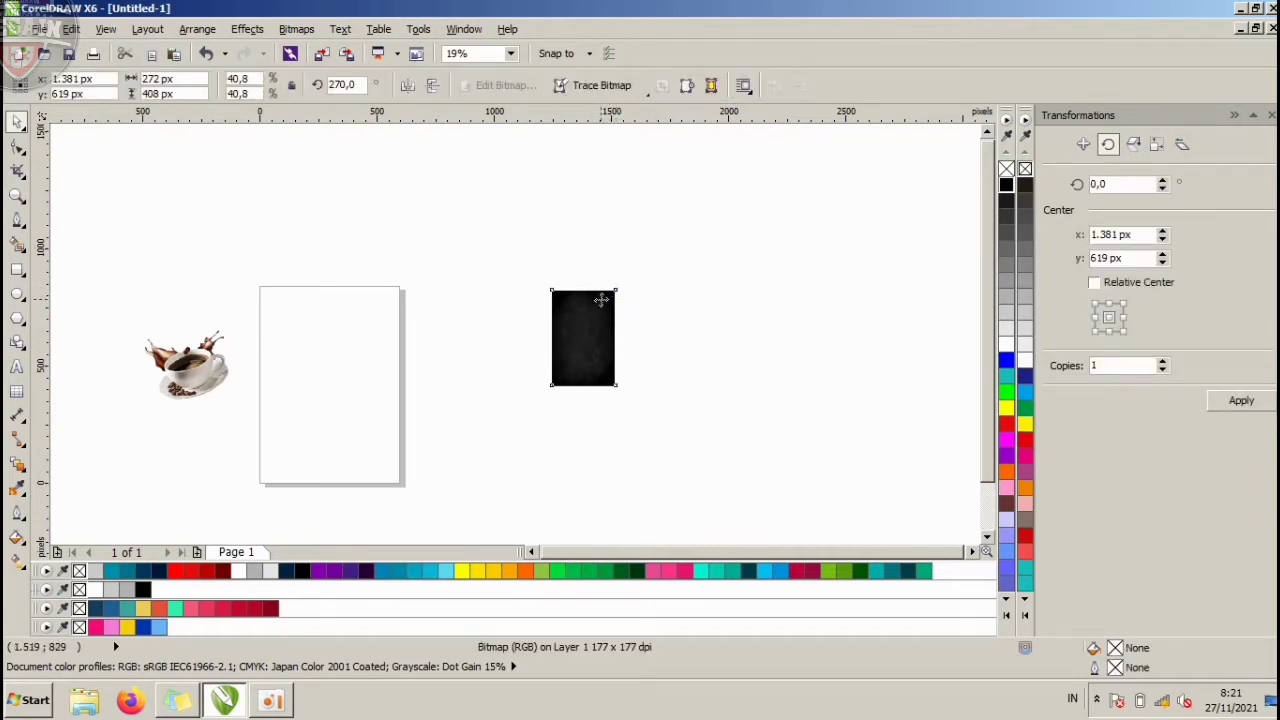
pyautogui.moveTo(616, 290); pyautogui.dragTo(695, 180)
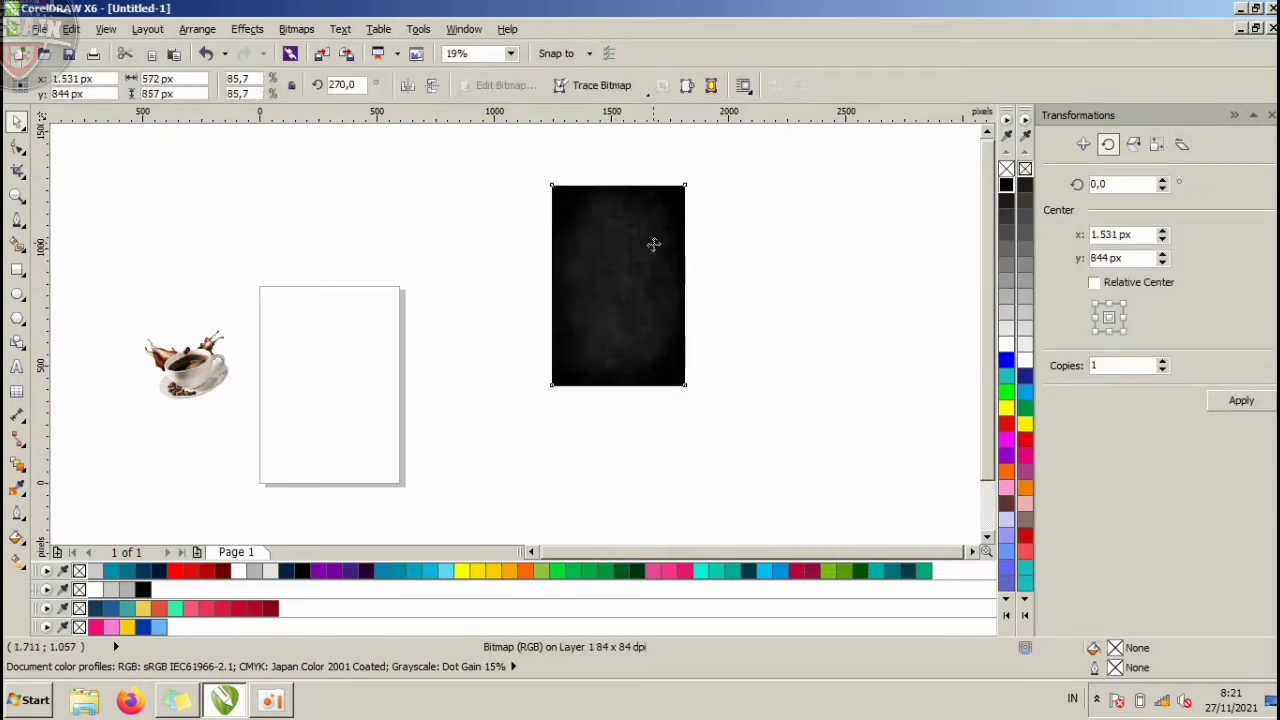
pyautogui.moveTo(653, 244); pyautogui.dragTo(515, 345)
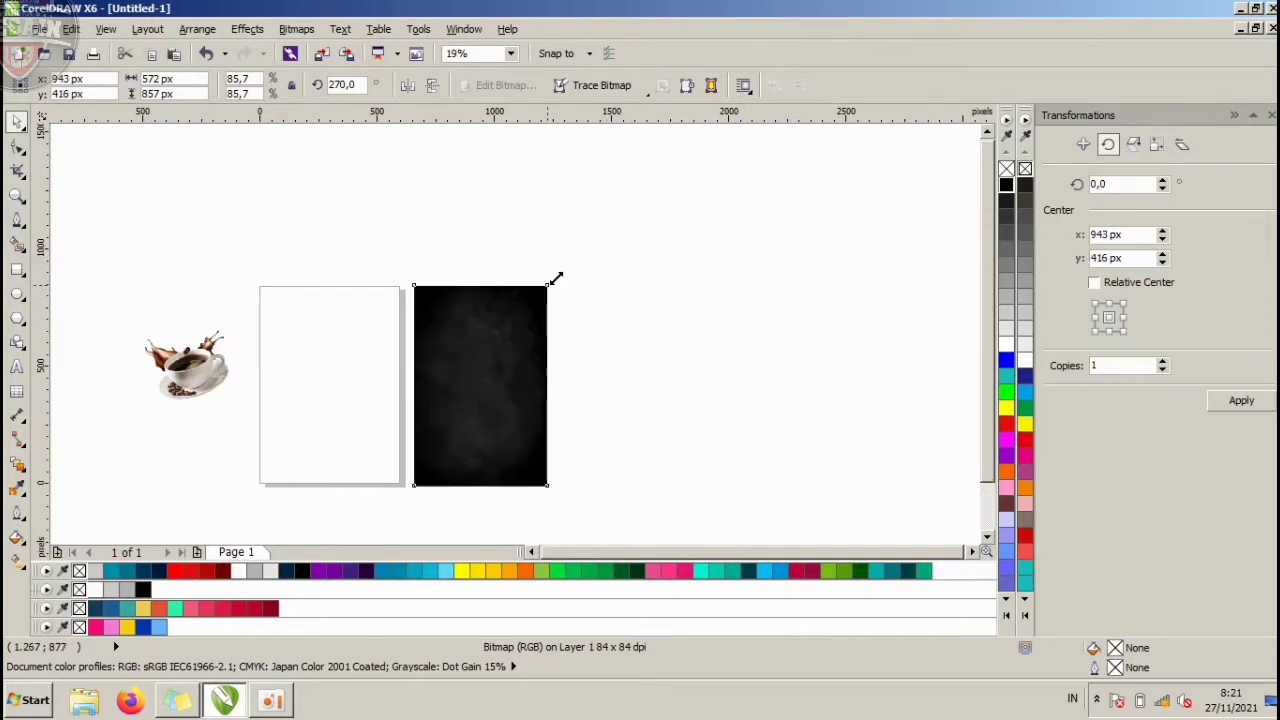
pyautogui.moveTo(557, 279); pyautogui.dragTo(580, 237)
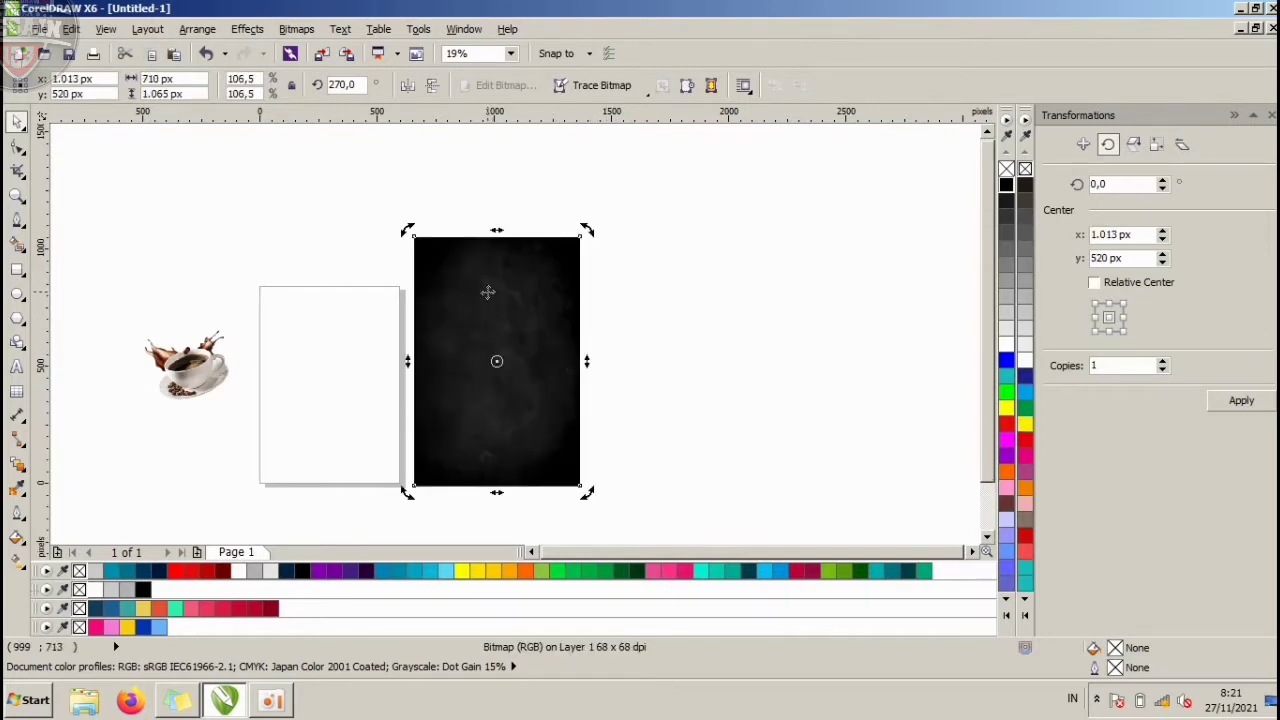
# Create a rectangle that exactly covers the page at 595 × 842 px.
pyautogui.click(364, 266)
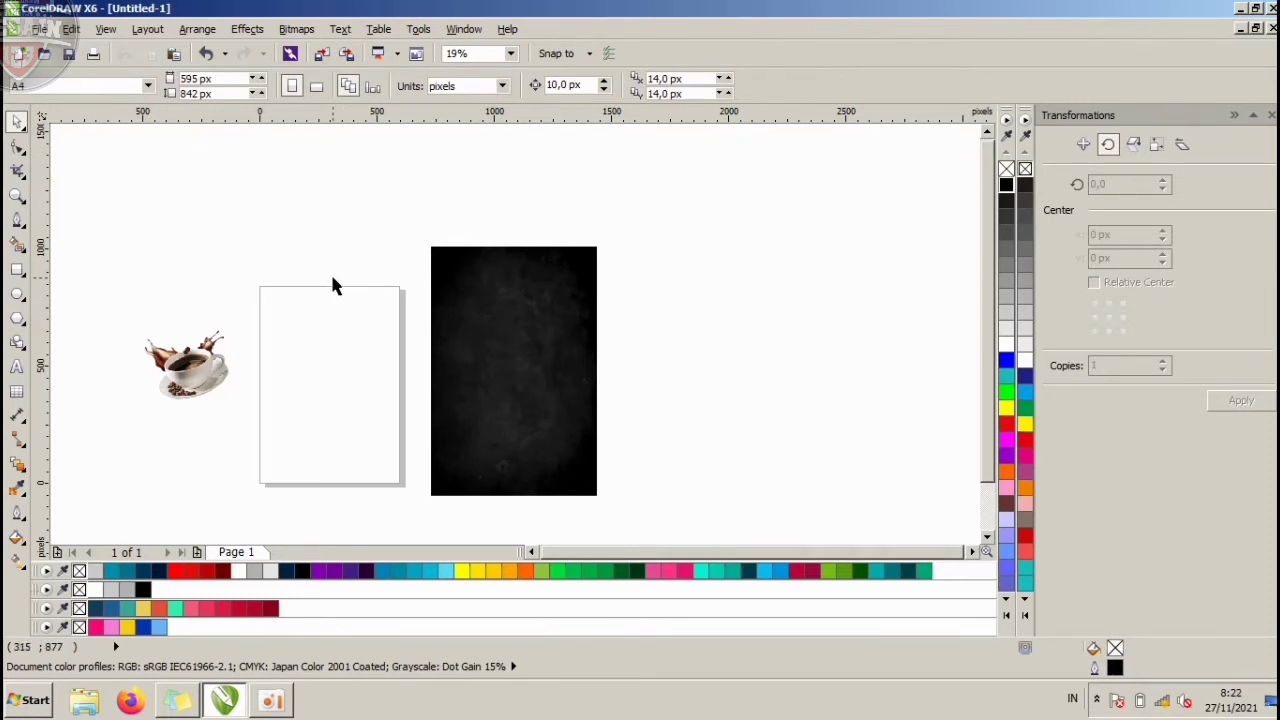
pyautogui.doubleClick(12, 280)
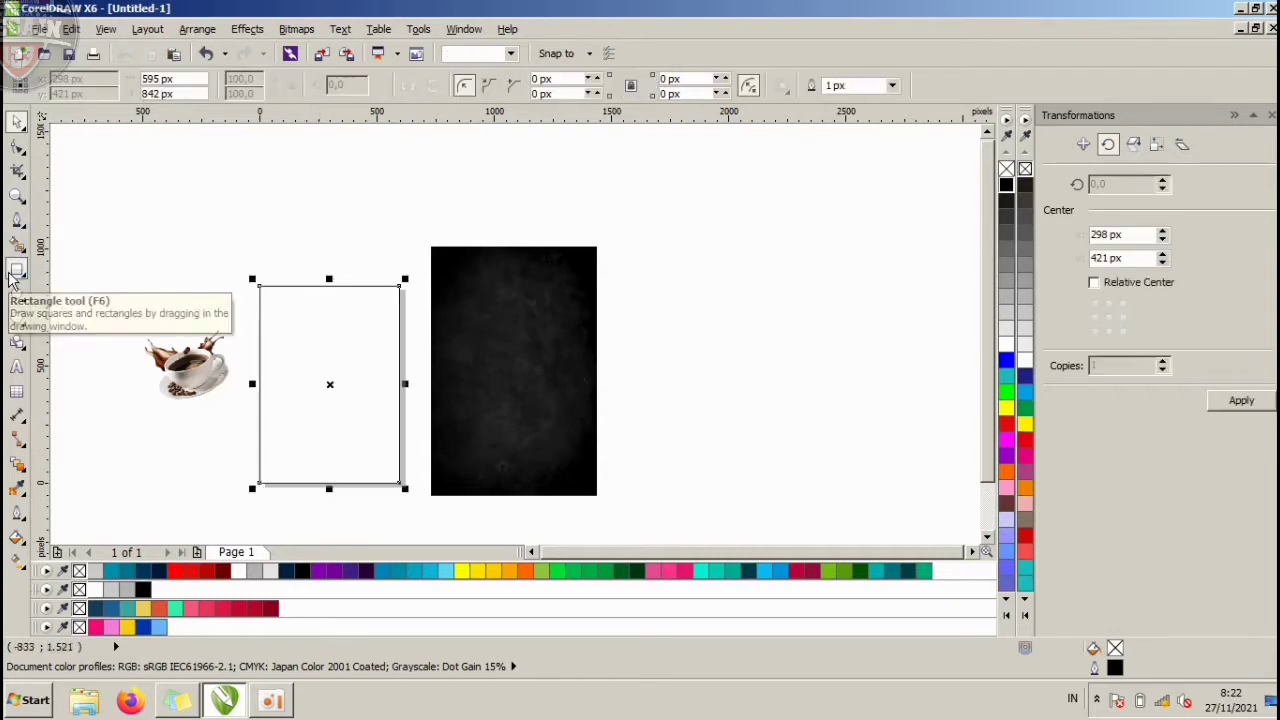
pyautogui.click(17, 120)
# Scale the dark texture image to about 638 × 957 px, slightly larger than the page rectangle.
pyautogui.click(489, 375)
pyautogui.scroll(1, 489, 375)
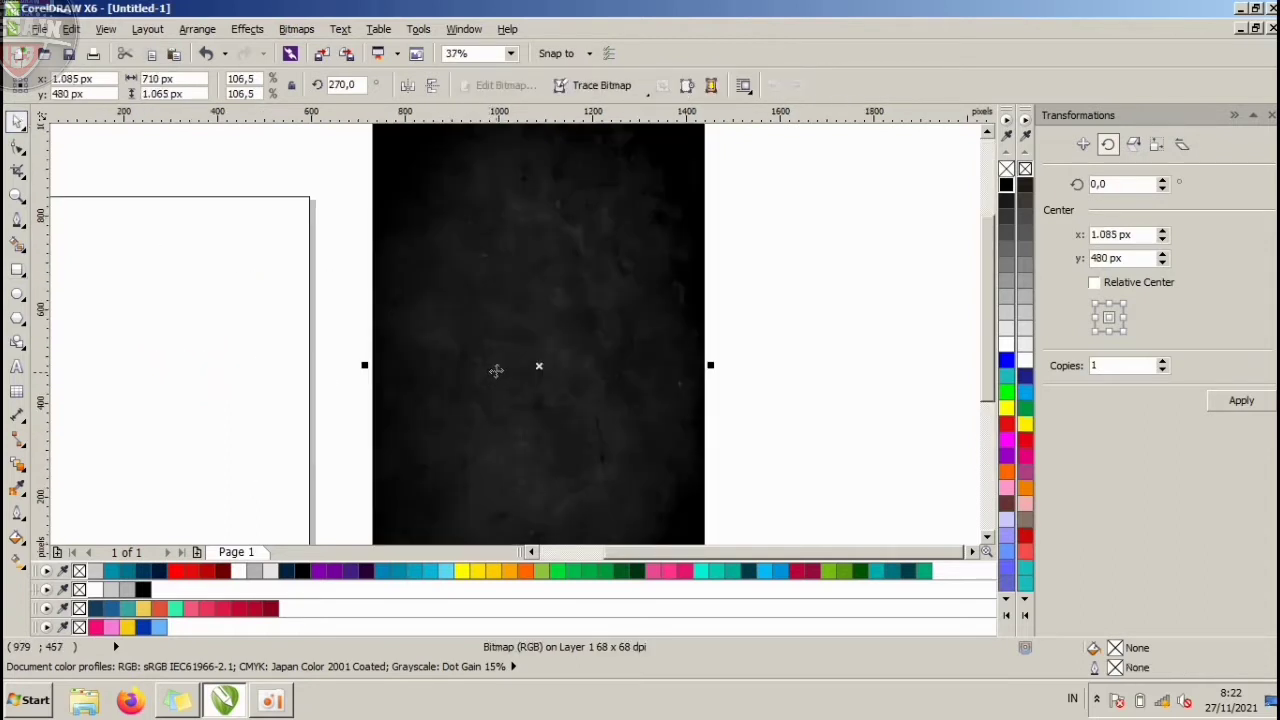
pyautogui.scroll(-1, 540, 310)
pyautogui.moveTo(629, 205); pyautogui.dragTo(591, 240)
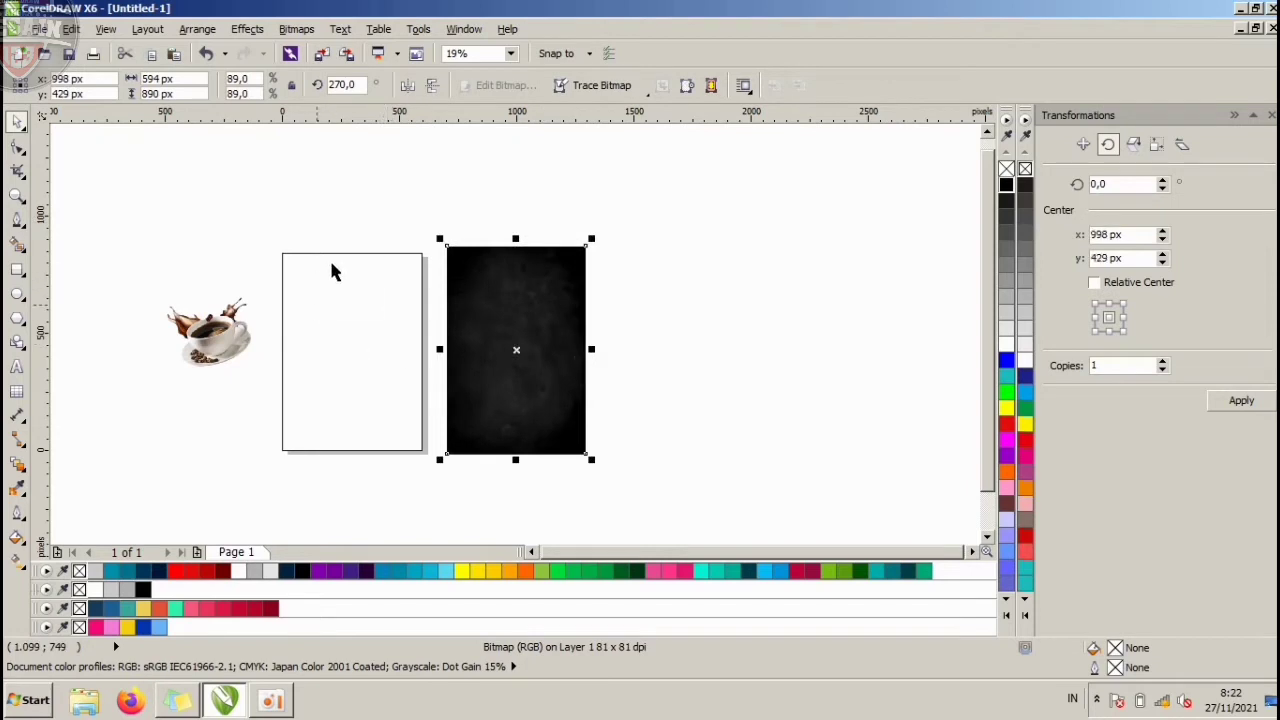
pyautogui.moveTo(590, 236); pyautogui.dragTo(602, 221)
pyautogui.click(355, 302)
# PowerClip the dark texture image inside the page-sized rectangle.
pyautogui.click(506, 320)
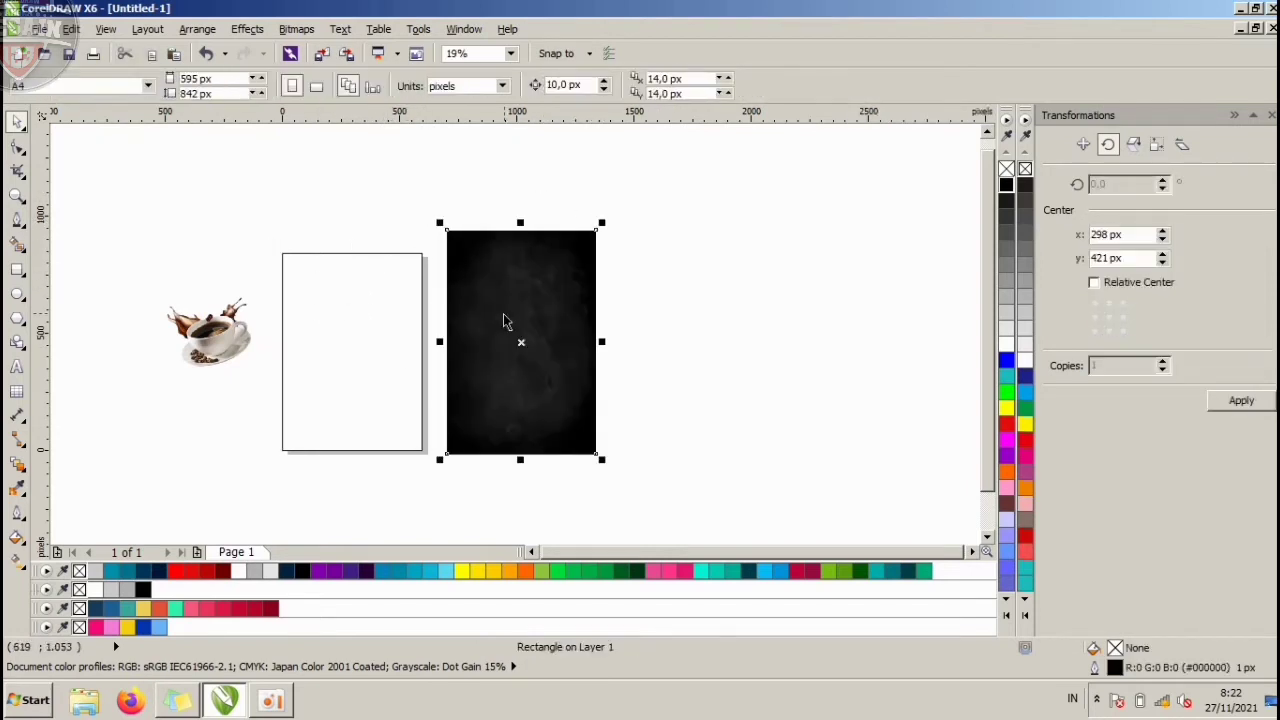
pyautogui.click(248, 31)
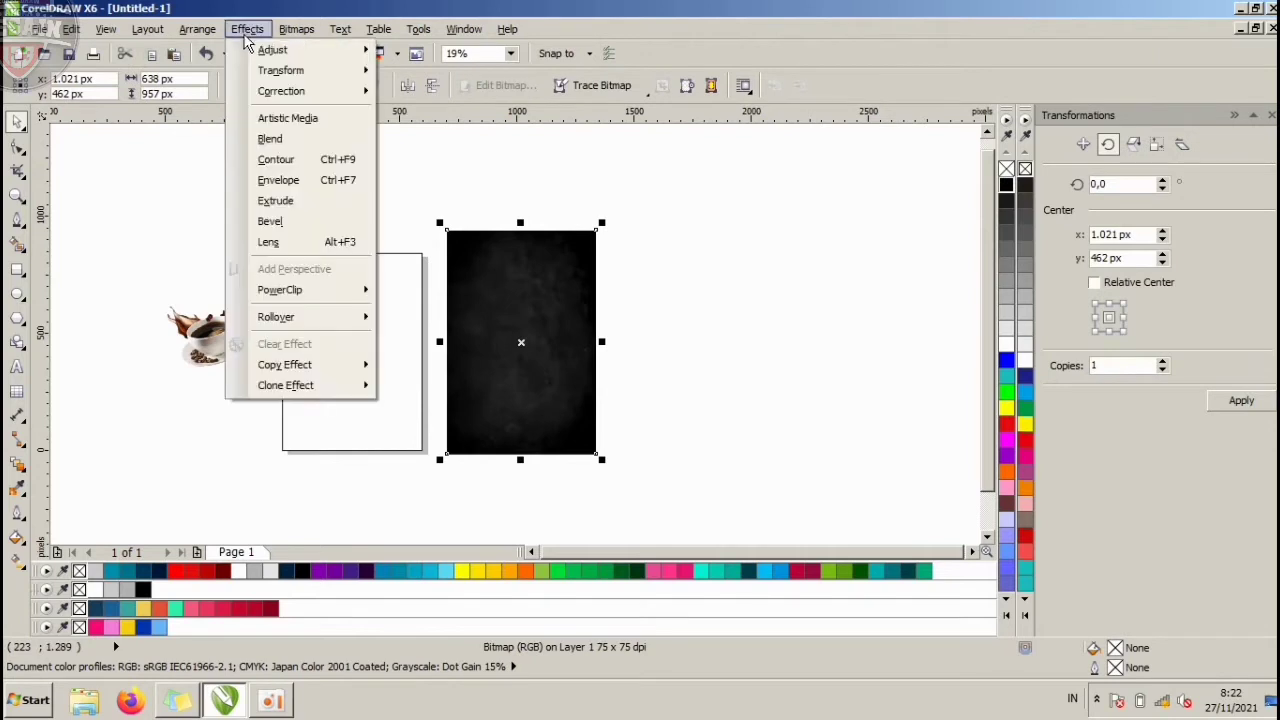
pyautogui.moveTo(366, 293)
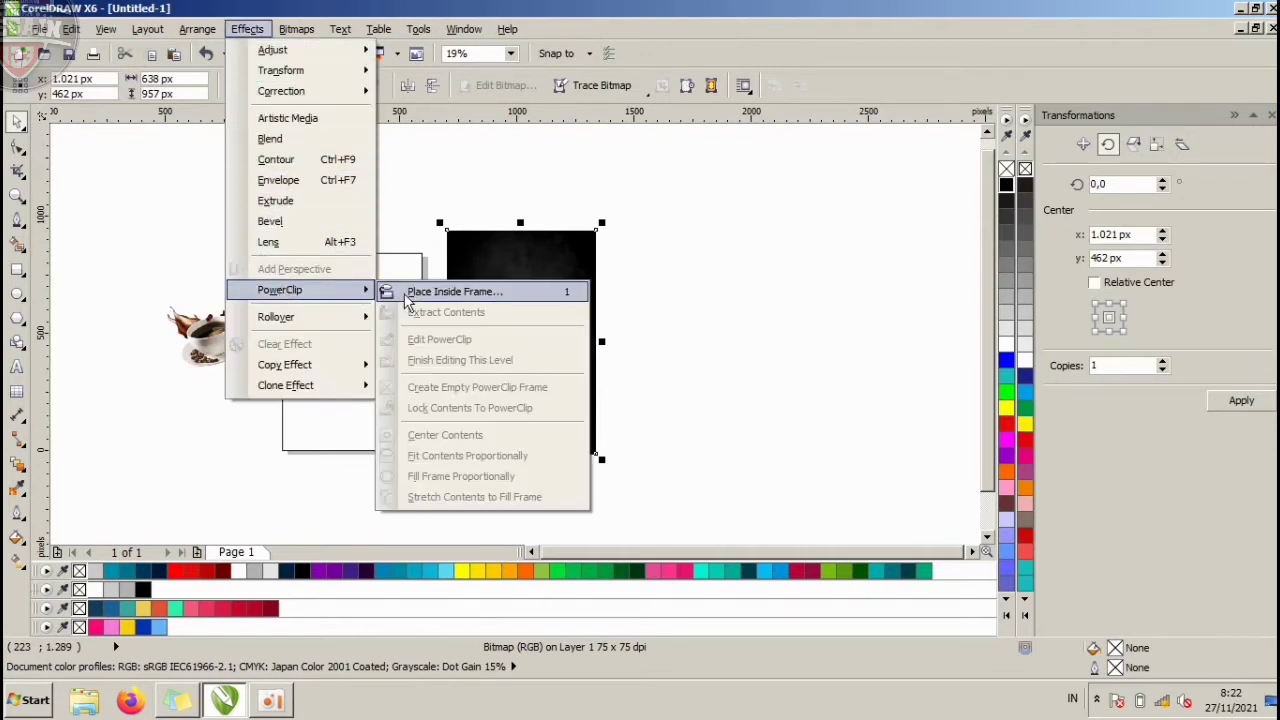
pyautogui.click(425, 291)
pyautogui.click(323, 286)
pyautogui.click(323, 228)
# Remove the outline from the PowerClip rectangle holding the dark background.
pyautogui.click(343, 301)
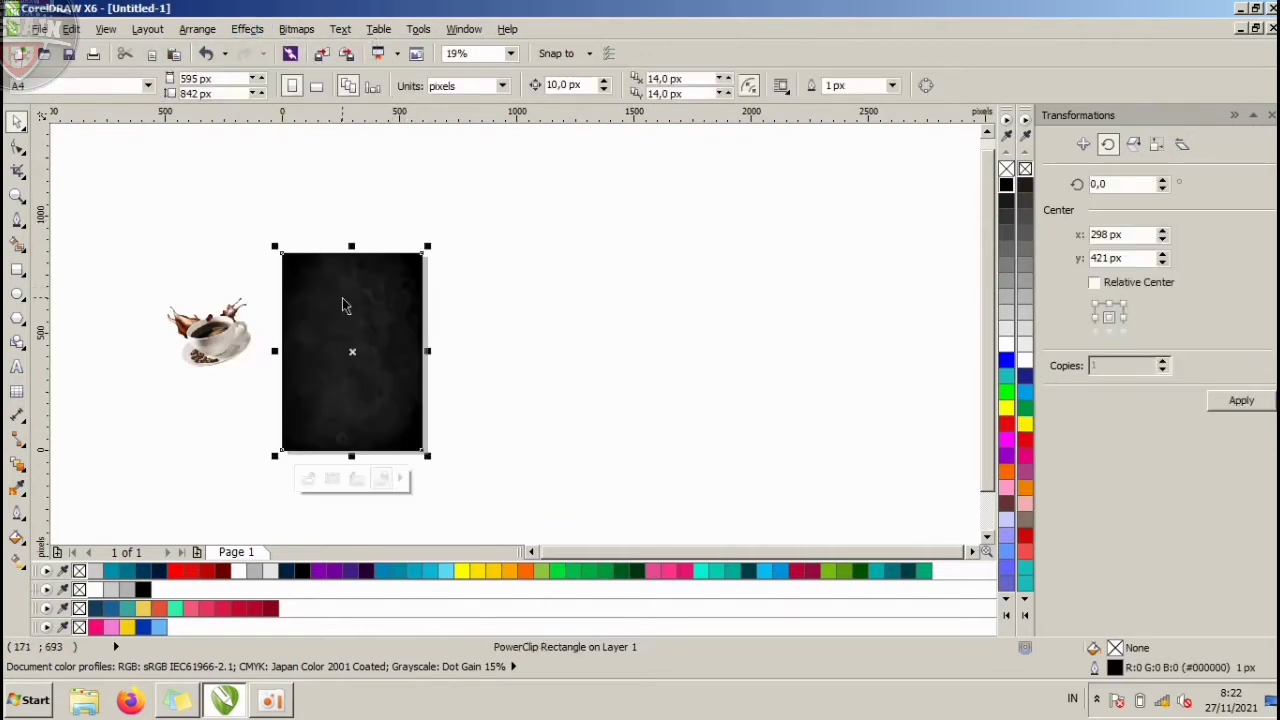
pyautogui.rightClick(1007, 163)
pyautogui.click(798, 233)
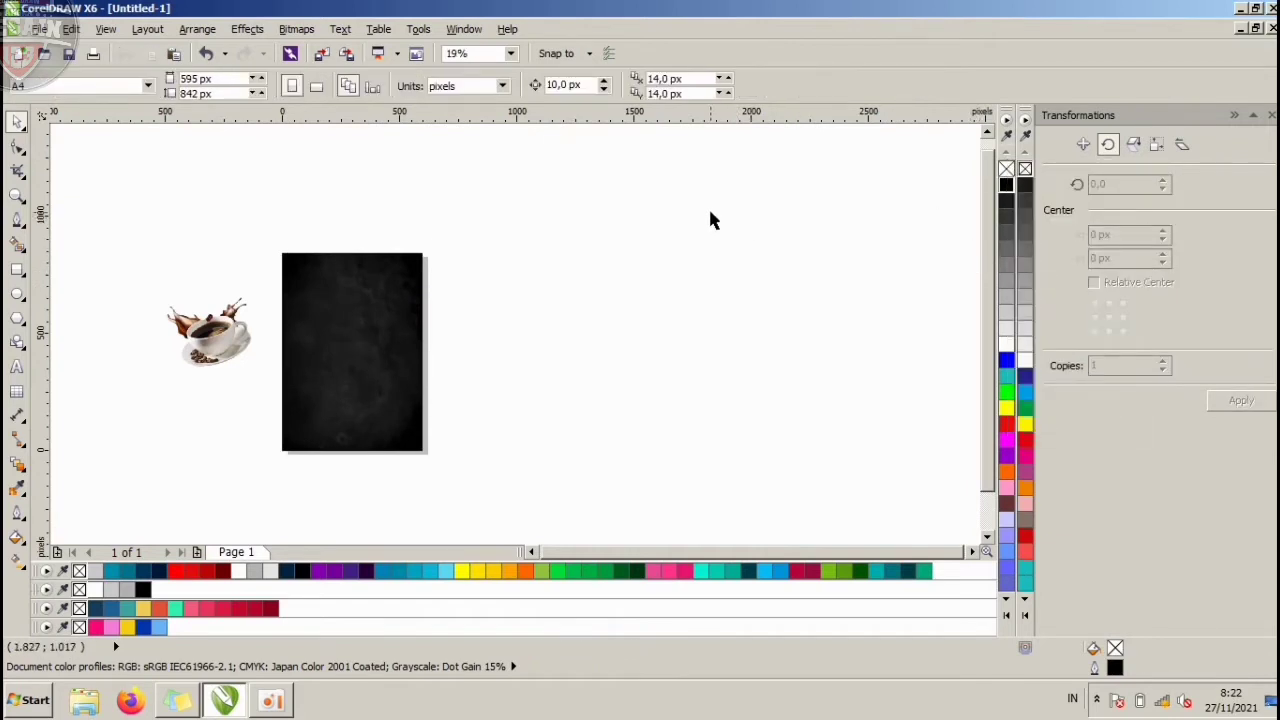
pyautogui.click(383, 297)
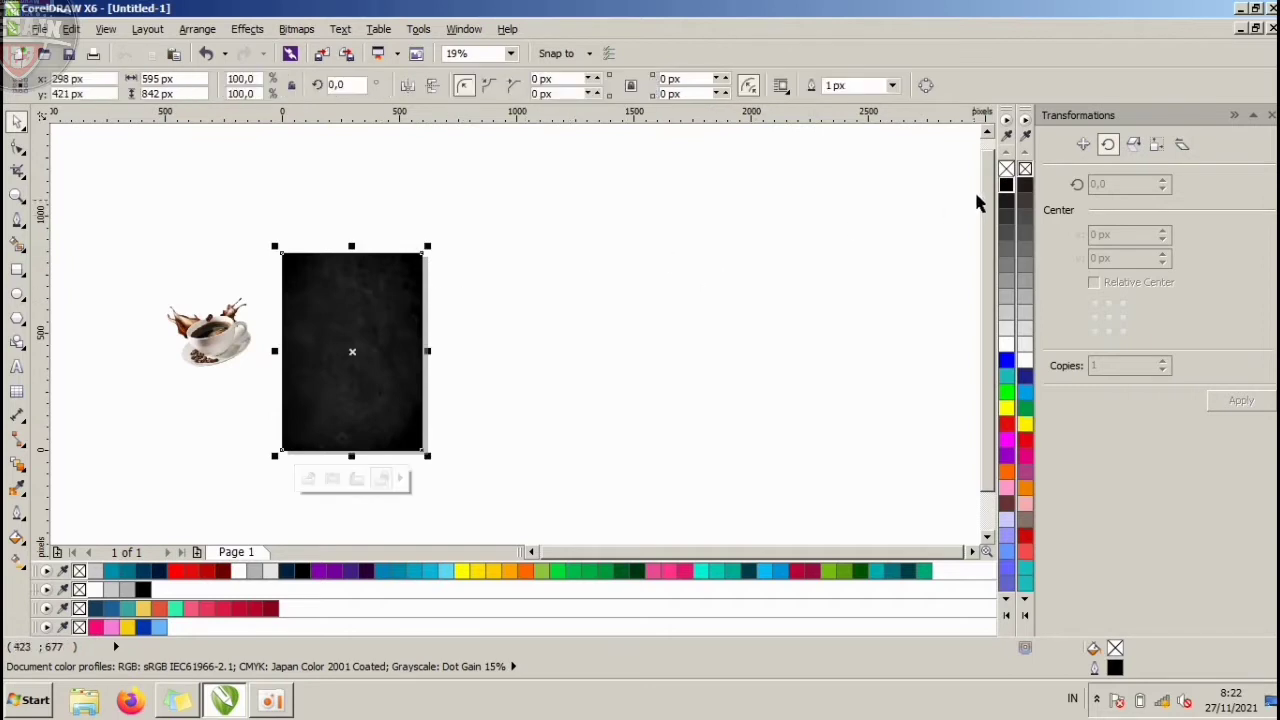
pyautogui.click(790, 275)
# Place the coffee cup image on the dark background and enlarge it to about 439 × 357 px.
pyautogui.scroll(2, 210, 371)
pyautogui.click(222, 295)
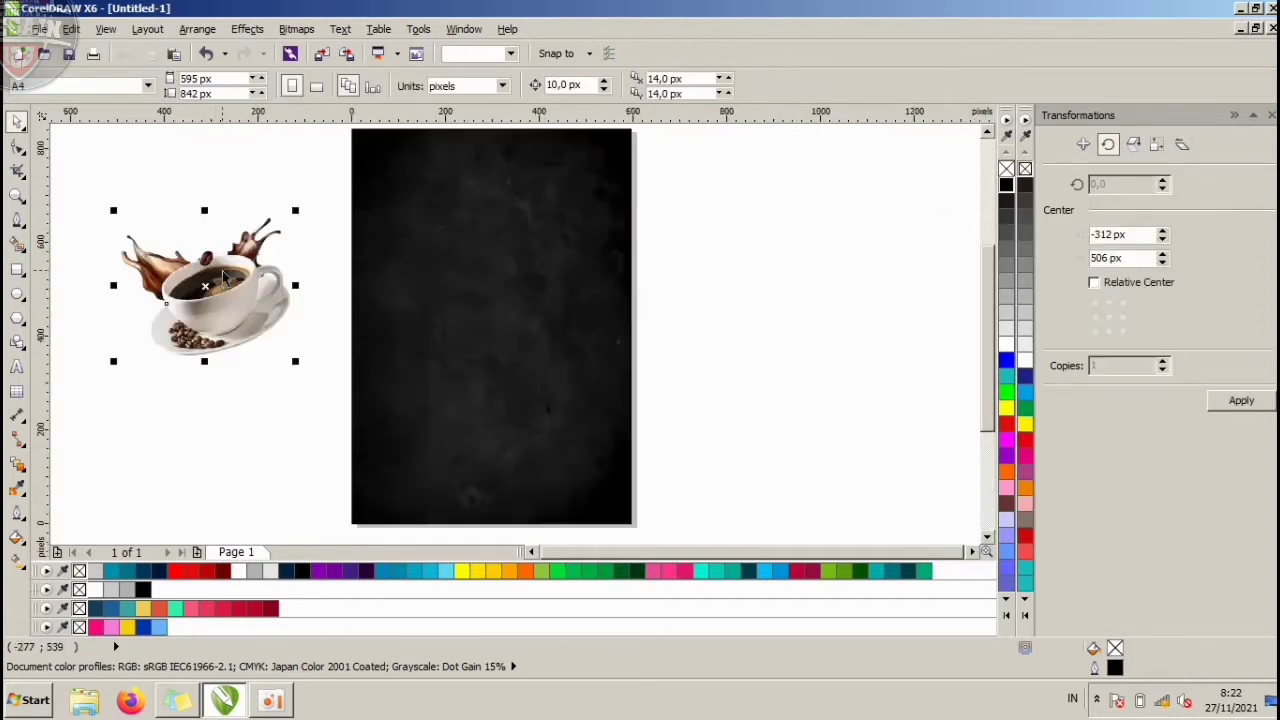
pyautogui.moveTo(222, 295); pyautogui.dragTo(476, 329)
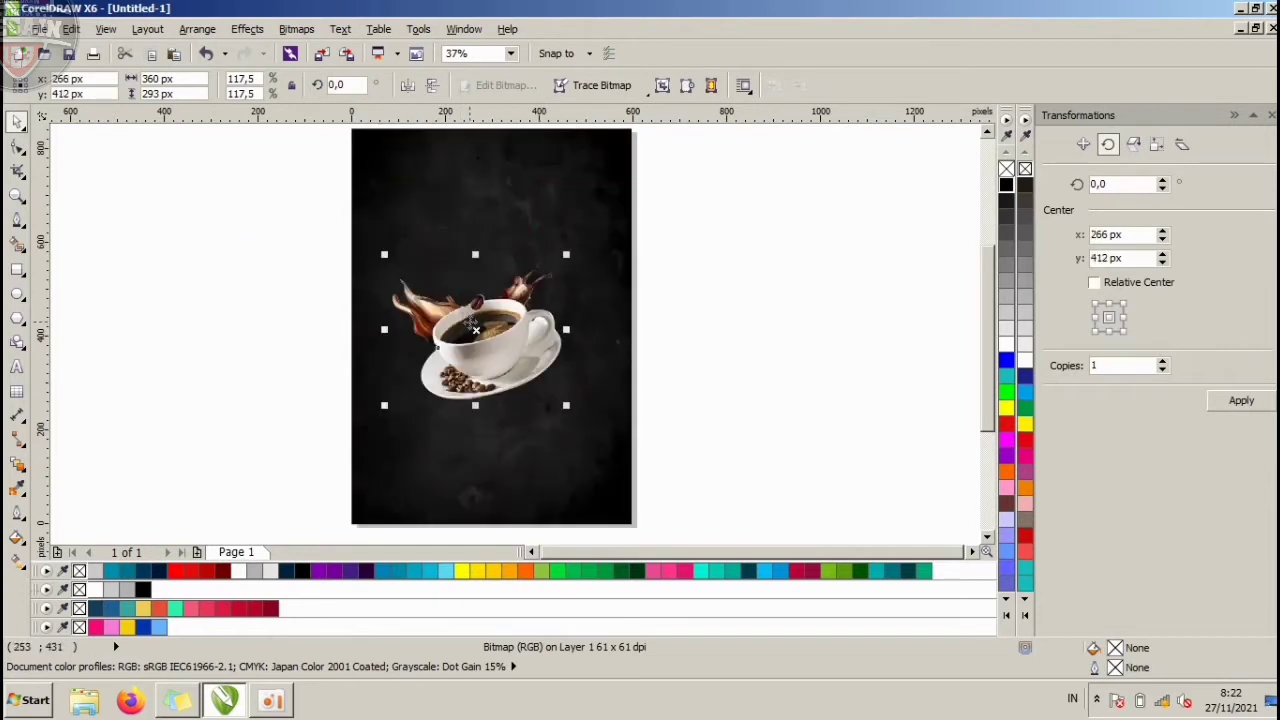
pyautogui.moveTo(572, 254); pyautogui.dragTo(588, 238)
pyautogui.moveTo(501, 327); pyautogui.dragTo(507, 343)
# Center the coffee cup image horizontally on the dark background.
pyautogui.keyDown('shift'); pyautogui.click(507, 223); pyautogui.keyUp('shift')
pyautogui.press('c')
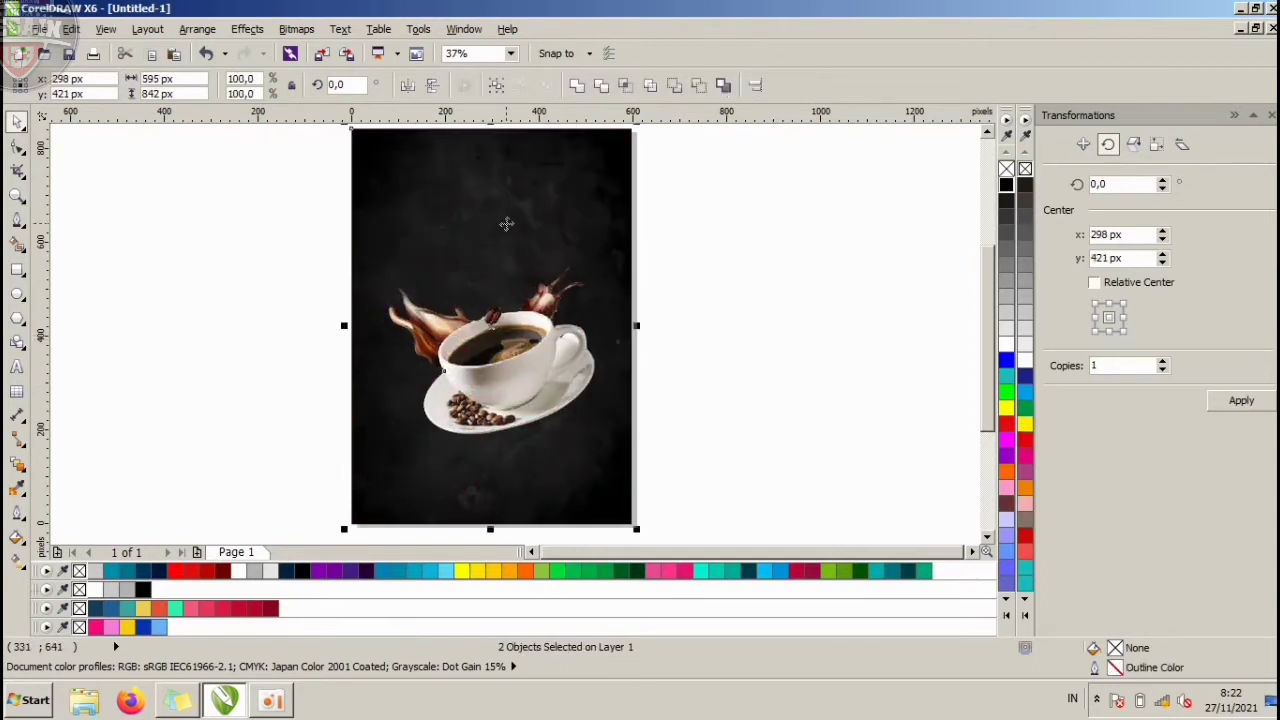
pyautogui.click(701, 253)
# Move the coffee cup image horizontally off the page into the empty area on its left.
pyautogui.click(503, 365)
pyautogui.scroll(-1, 526, 338)
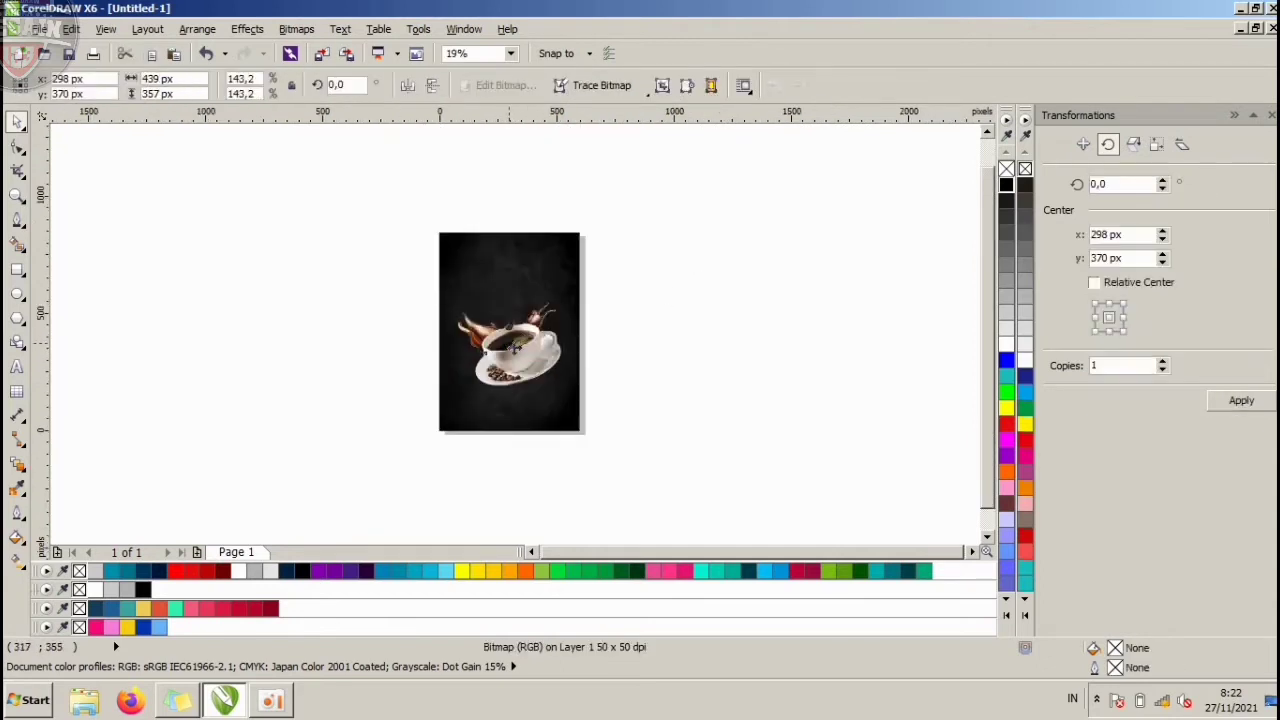
pyautogui.moveTo(510, 347); pyautogui.dragTo(327, 347)
pyautogui.scroll(1, 290, 345)
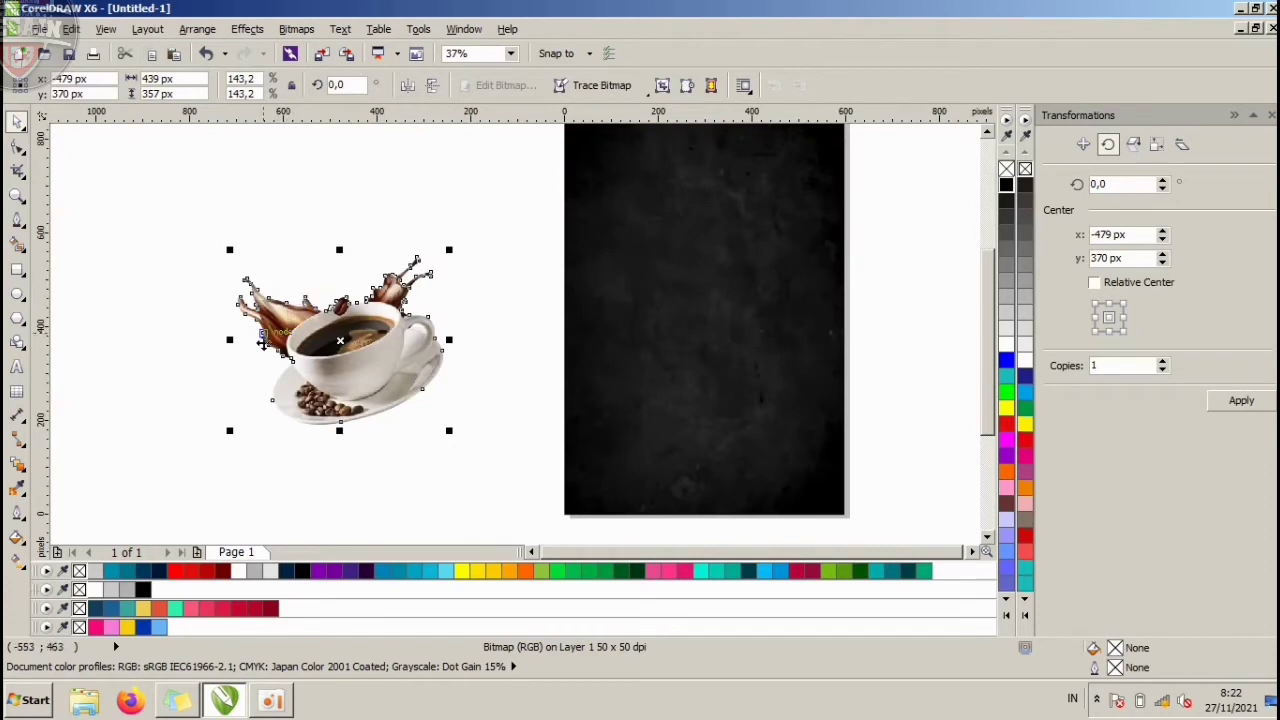
pyautogui.scroll(1, 273, 340)
pyautogui.scroll(1, 273, 340)
pyautogui.scroll(-1, 325, 185)
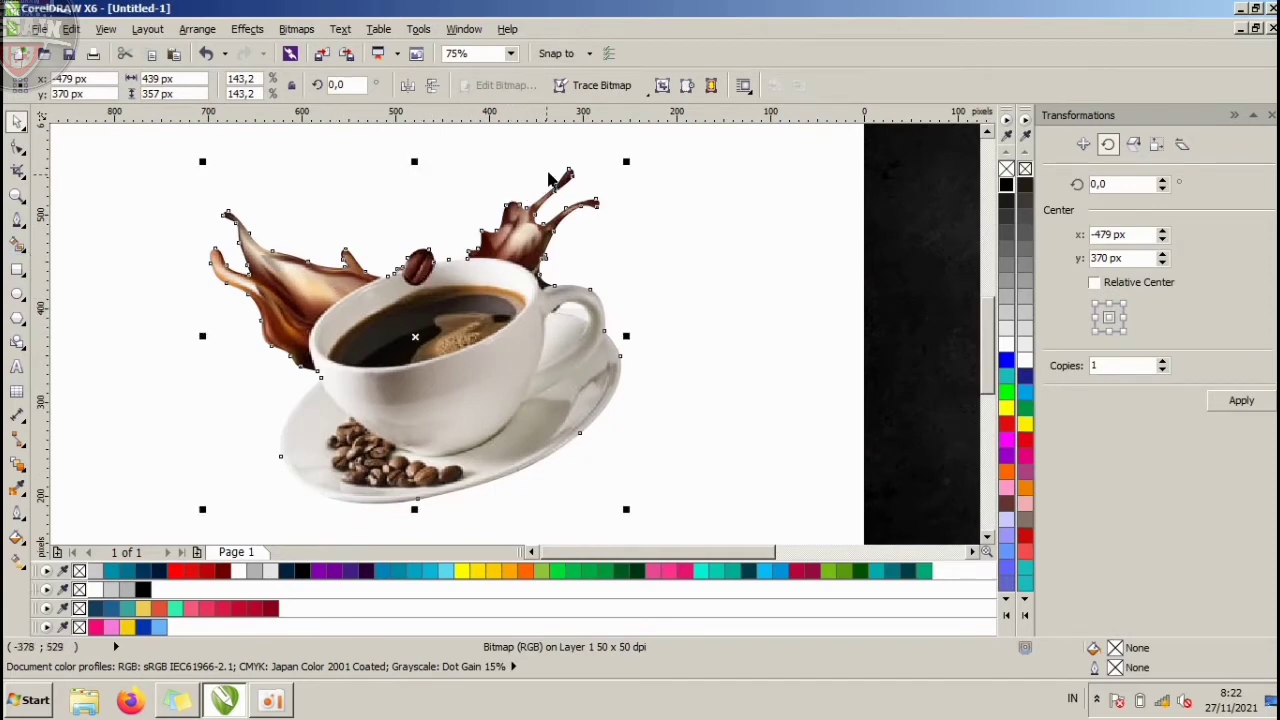
# Create a filled silhouette matching the coffee cup's outer contour with the Smart Fill tool.
pyautogui.scroll(1, 627, 204)
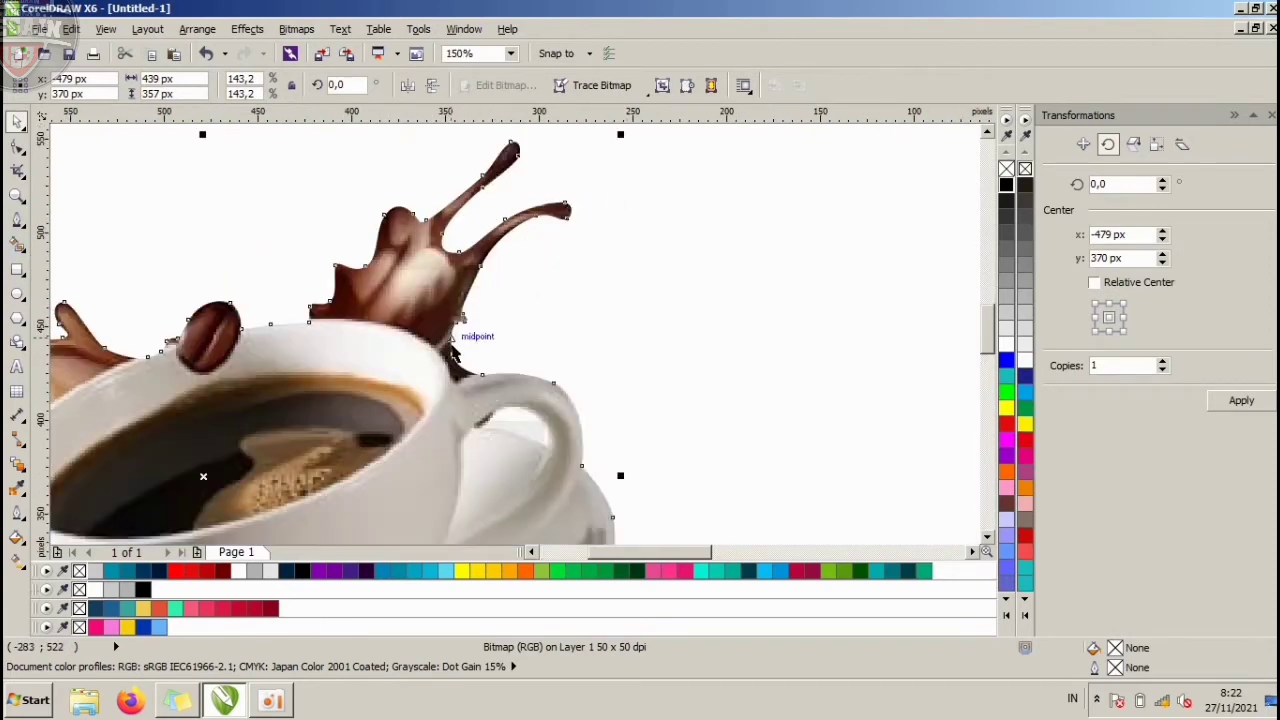
pyautogui.click(724, 240)
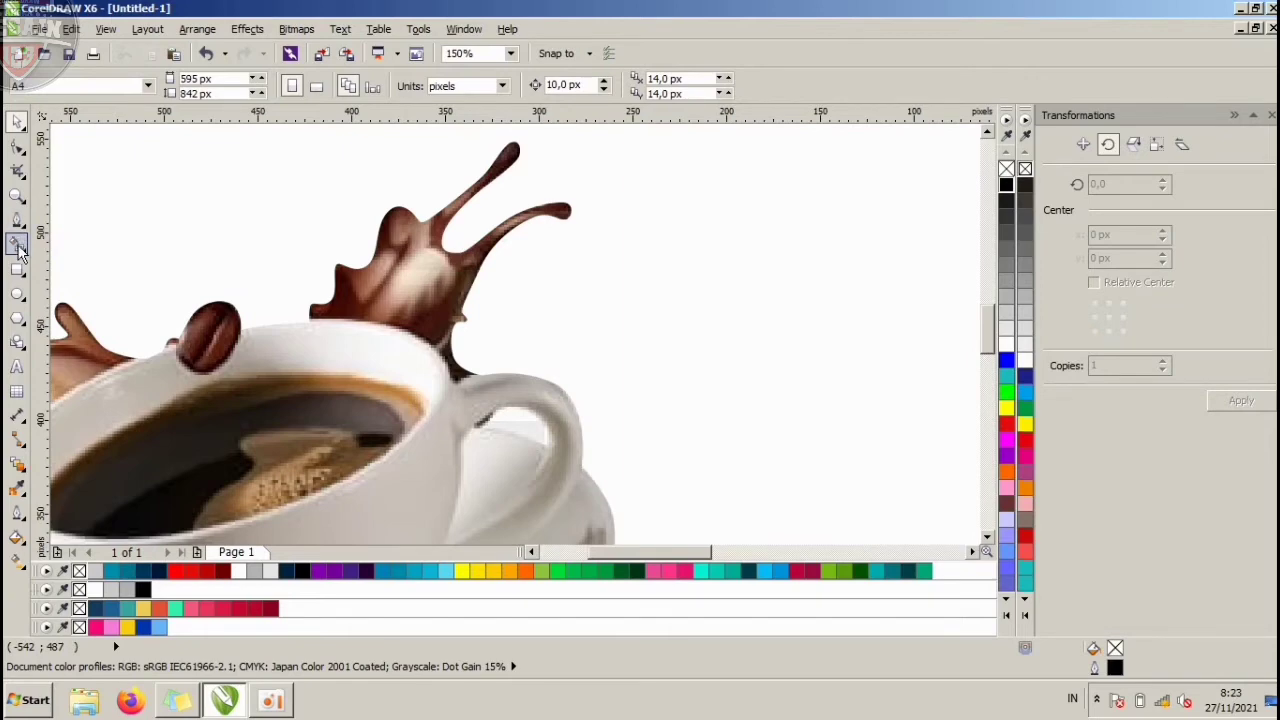
pyautogui.click(18, 250)
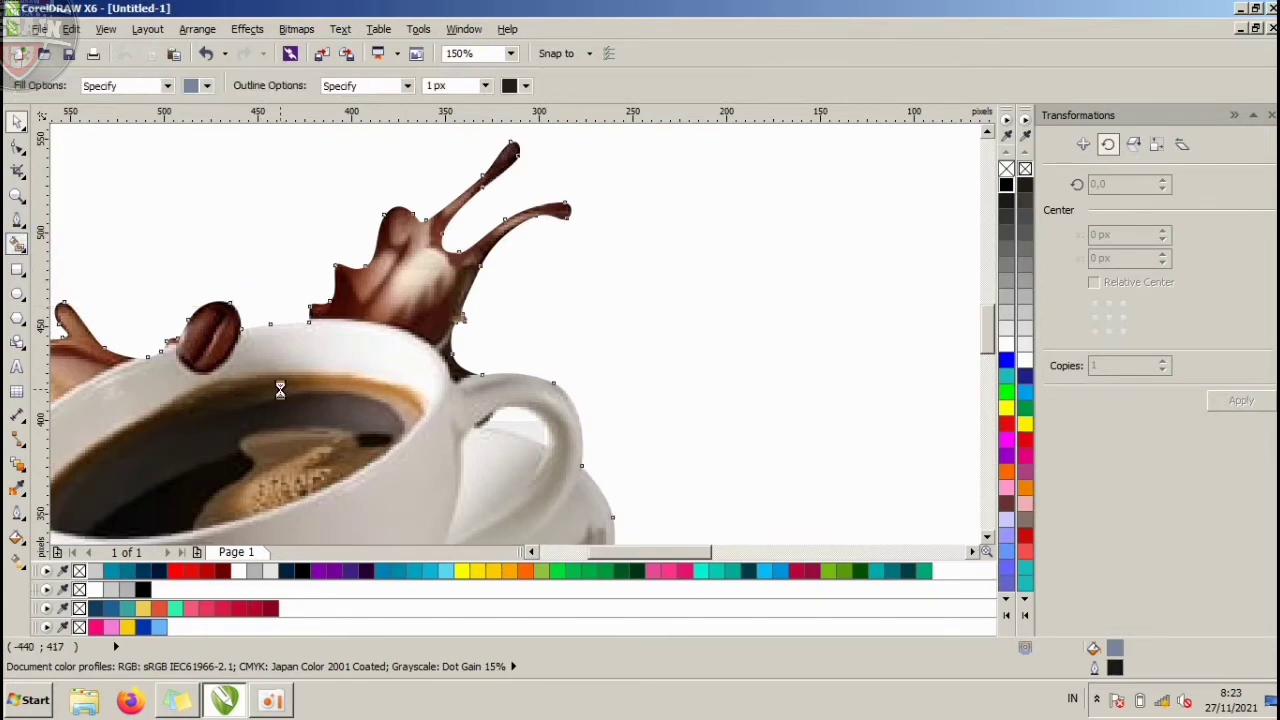
pyautogui.click(277, 386)
pyautogui.scroll(-2, 480, 265)
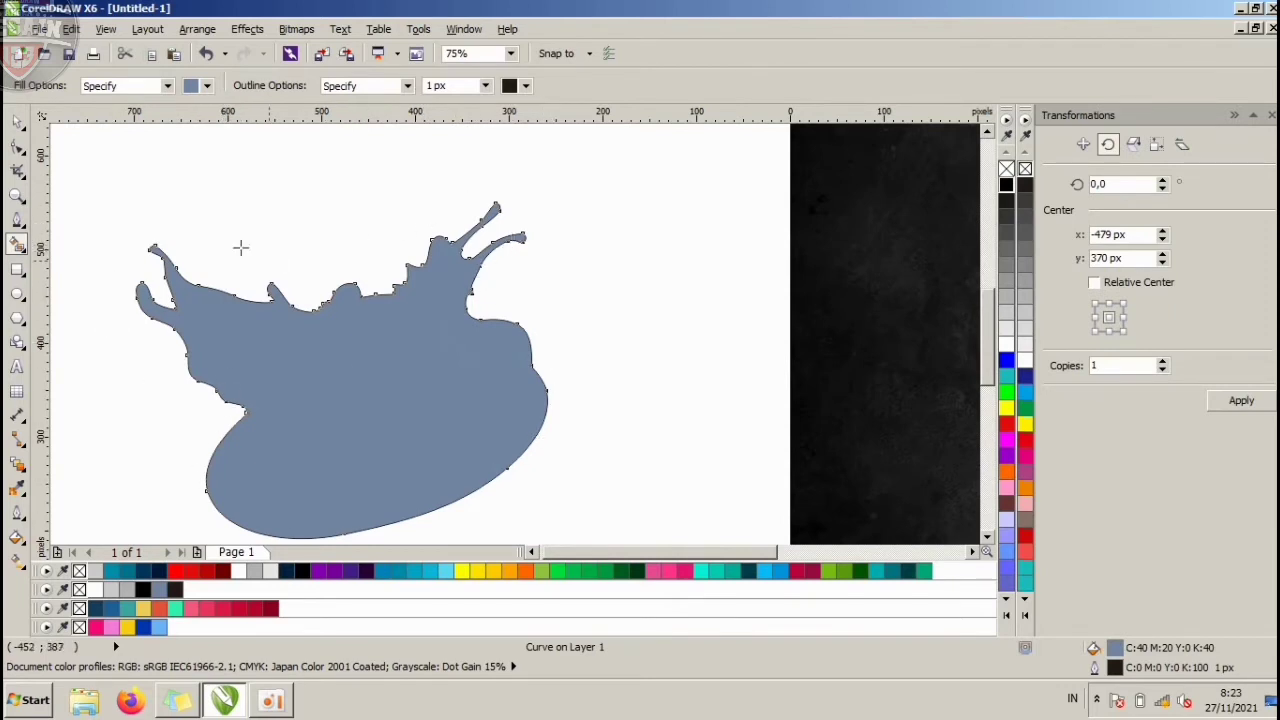
# Recolor the cup silhouette's fill and outline to white.
pyautogui.click(17, 121)
pyautogui.click(221, 309)
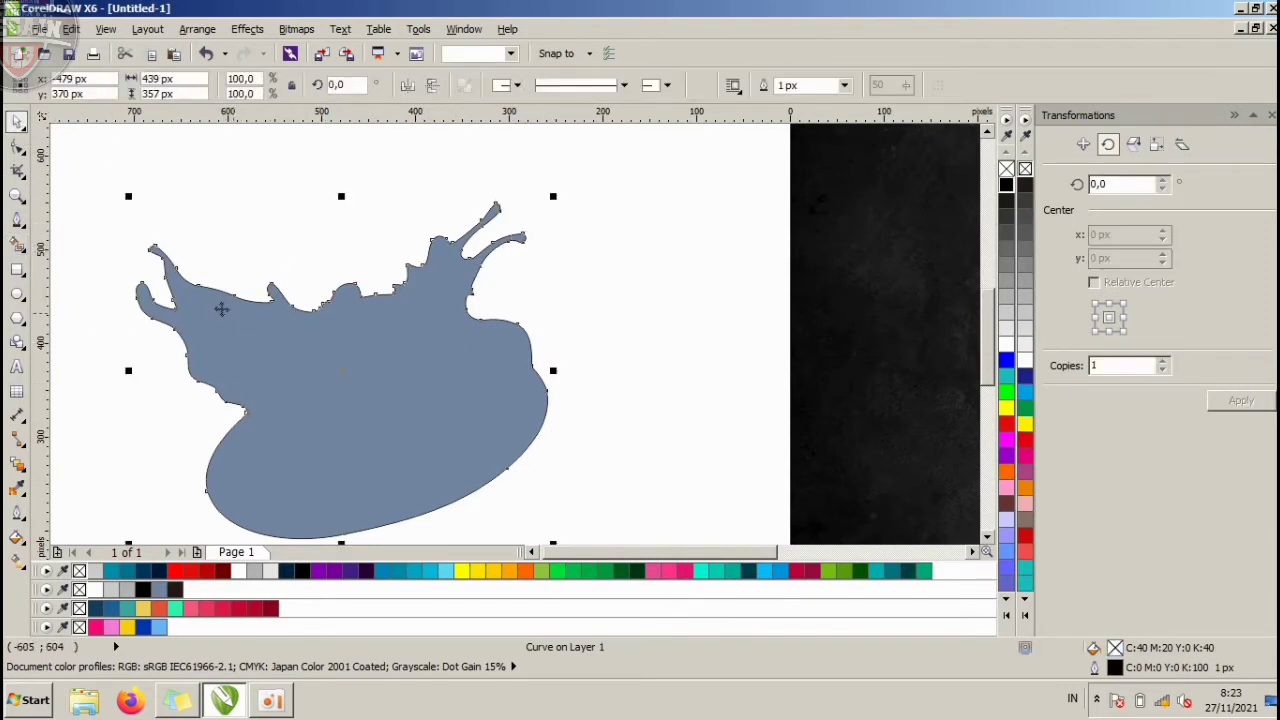
pyautogui.scroll(2, 134, 288)
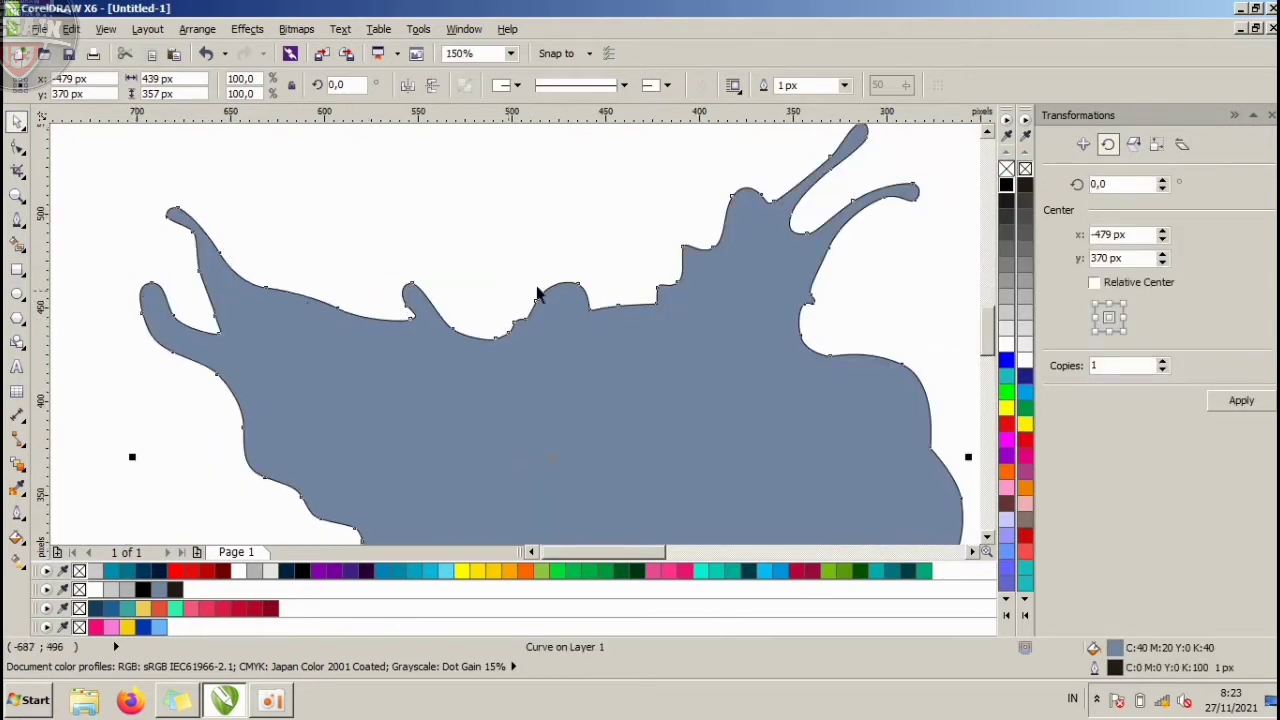
pyautogui.scroll(-4, 426, 280)
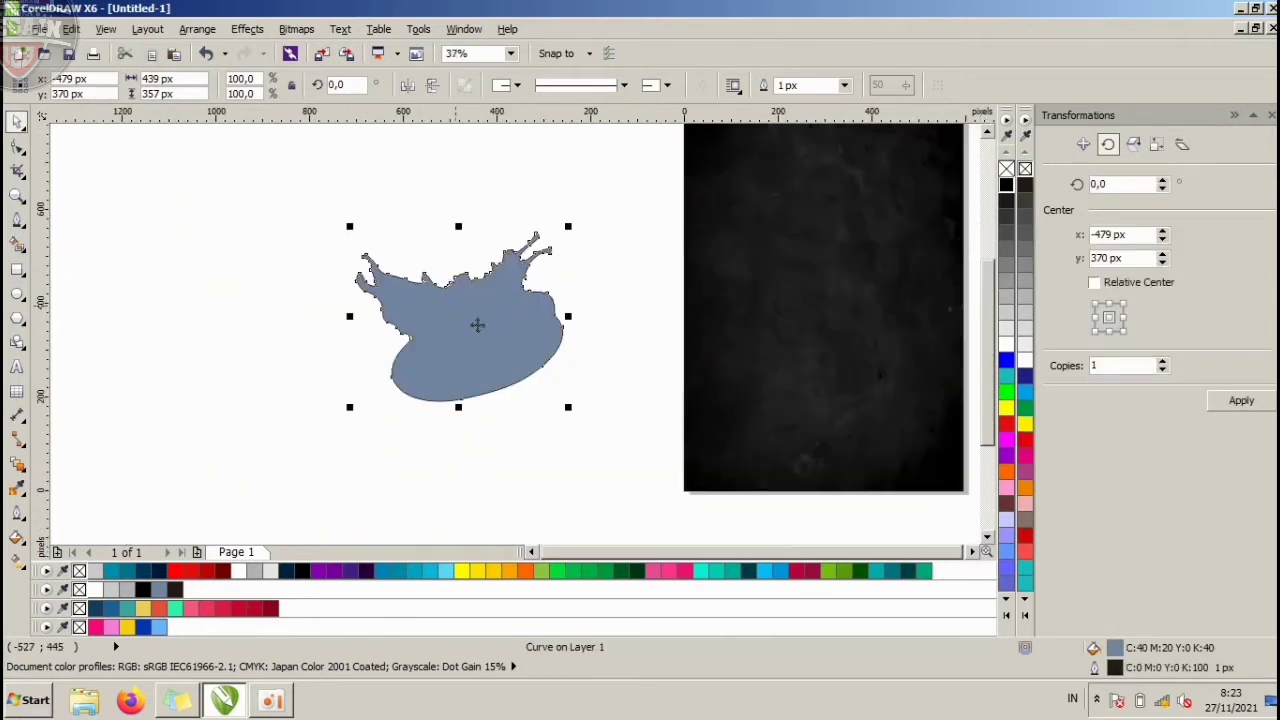
pyautogui.click(1005, 348)
pyautogui.rightClick(1006, 352)
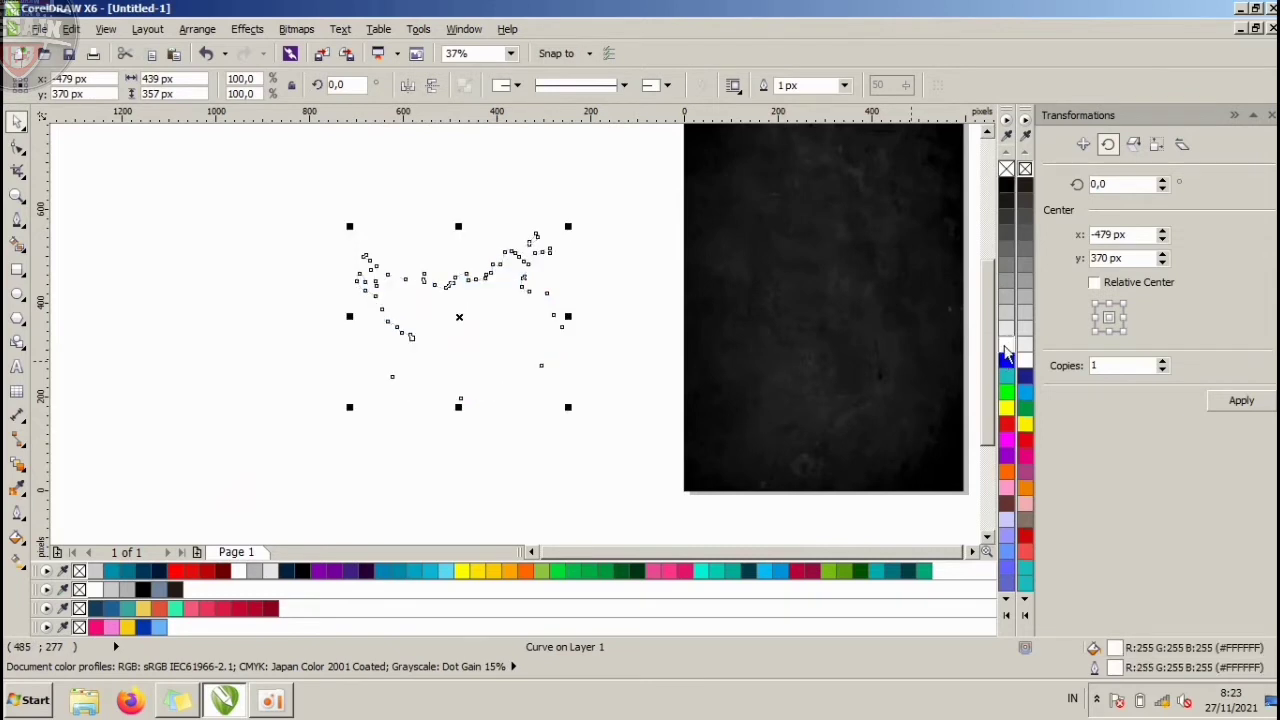
# Set the silhouette's outline width to 11 pixels behind the fill and order the silhouette beneath the coffee cup image.
pyautogui.doubleClick(1113, 669)
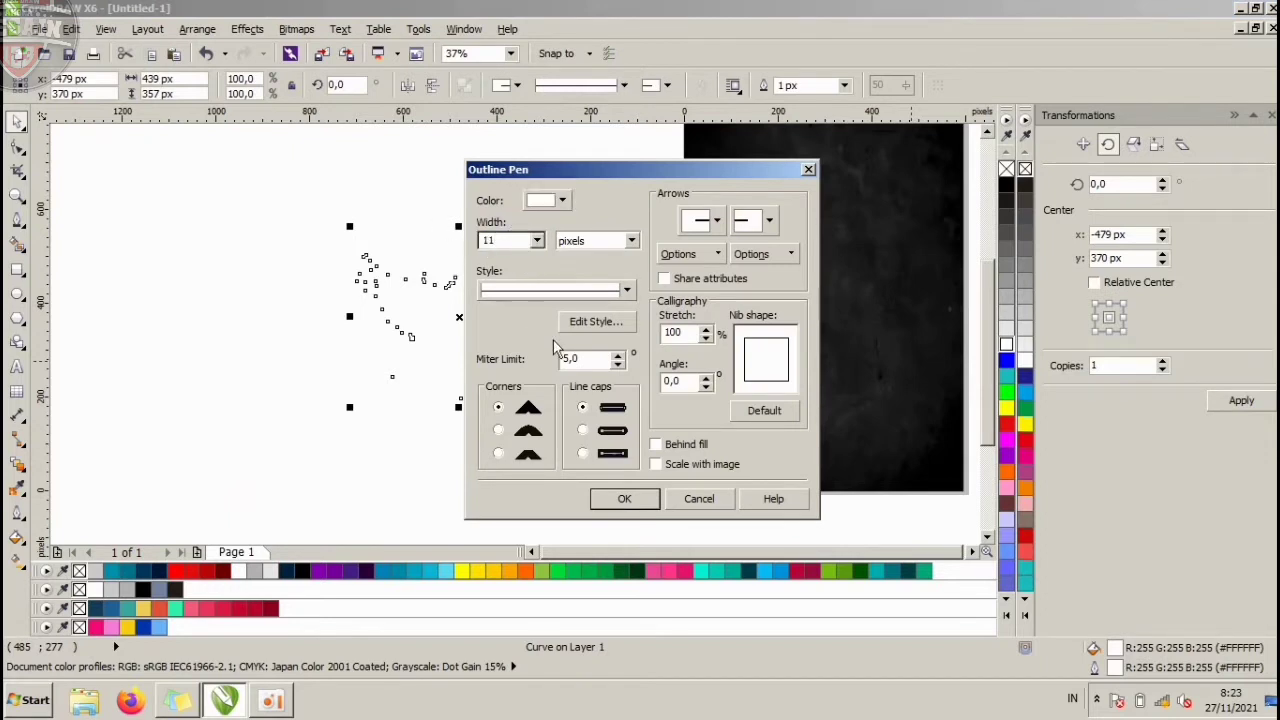
pyautogui.click(660, 444)
pyautogui.click(624, 498)
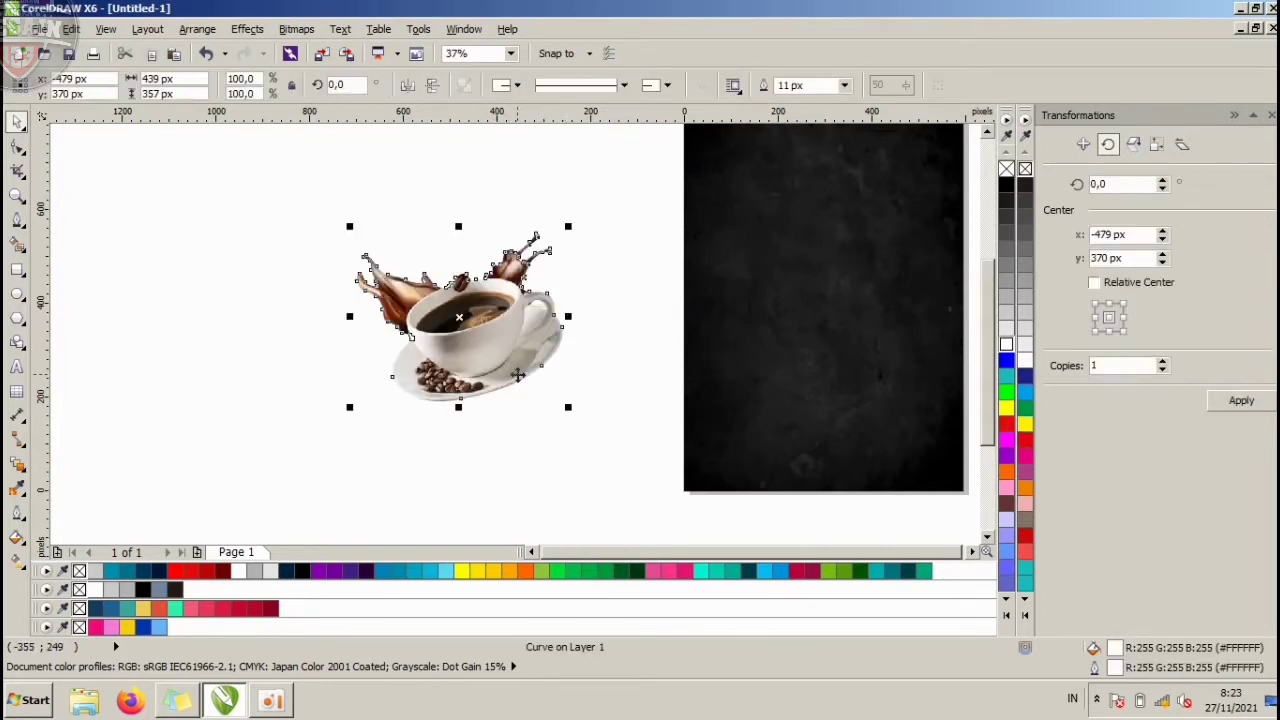
pyautogui.click(603, 484)
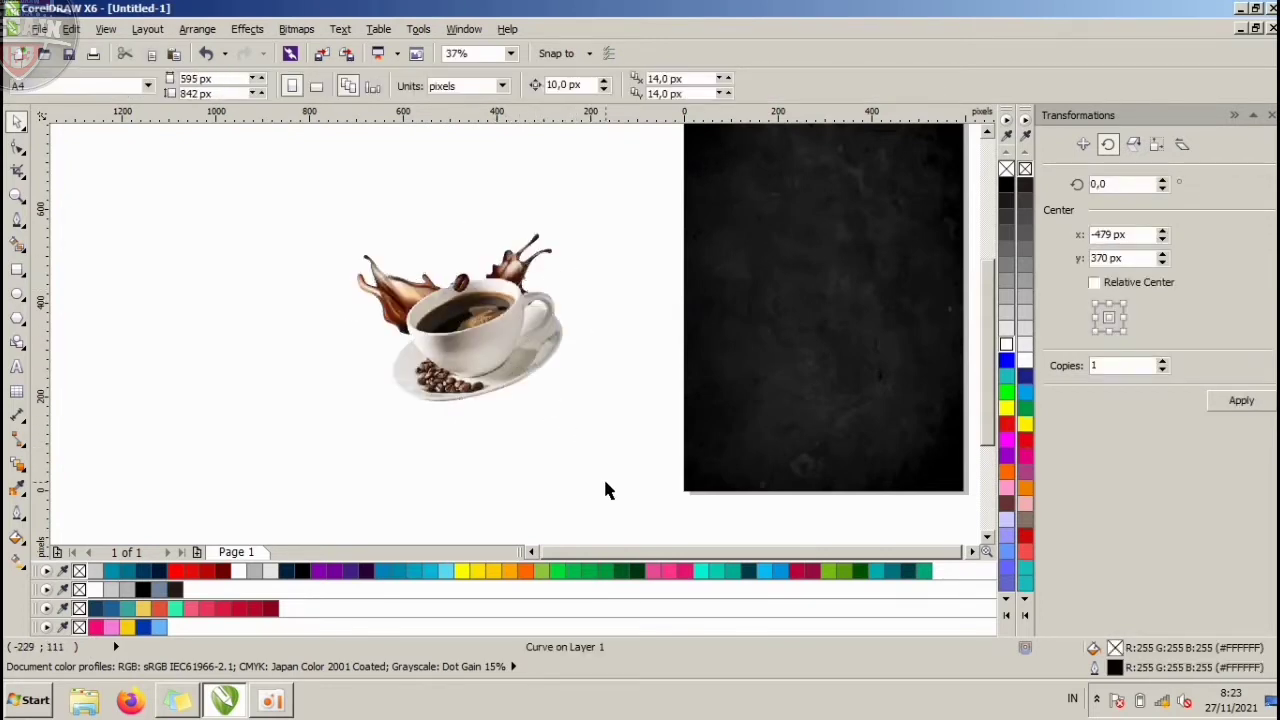
# Move the coffee cup image and its white silhouette together onto the dark background and group them.
pyautogui.moveTo(603, 484); pyautogui.dragTo(352, 250)
pyautogui.scroll(-2, 418, 315)
pyautogui.moveTo(428, 317); pyautogui.dragTo(594, 307)
pyautogui.scroll(1, 668, 316)
pyautogui.hotkey('ctrl', 'g')
# Center the grouped coffee cup horizontally on the dark background.
pyautogui.keyDown('shift'); pyautogui.click(597, 206); pyautogui.keyUp('shift')
pyautogui.press('c')
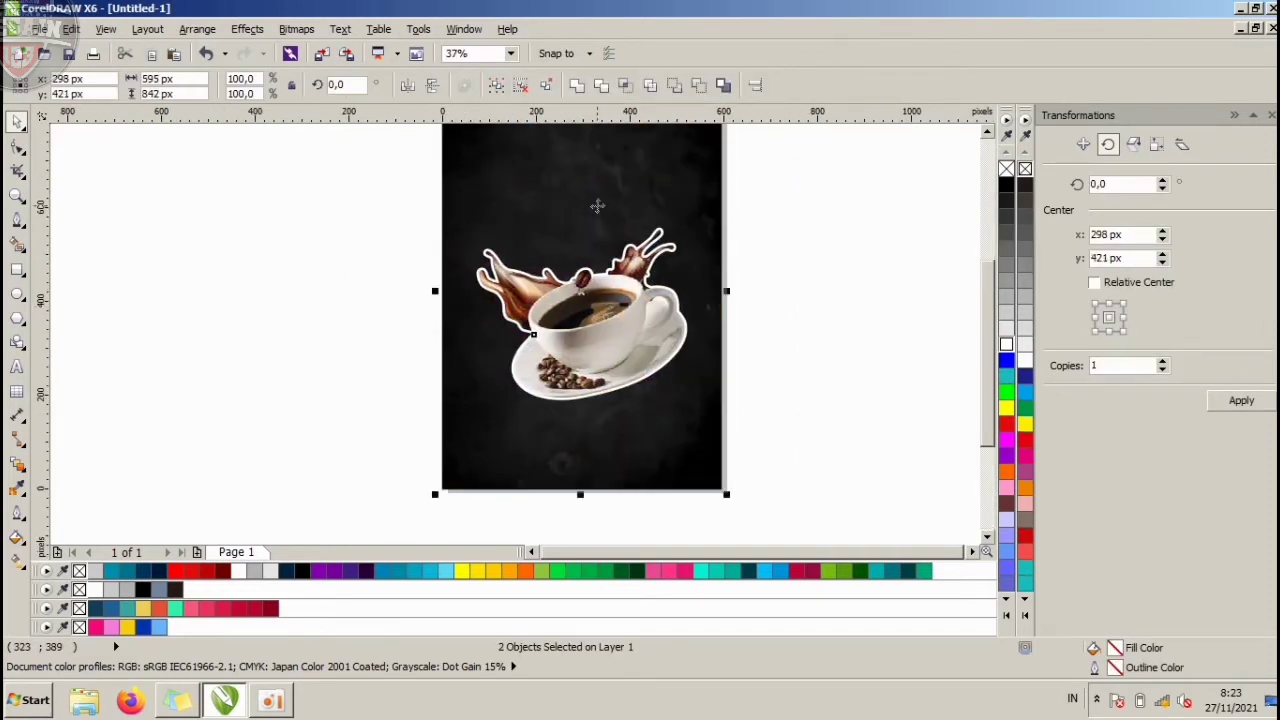
pyautogui.click(773, 290)
pyautogui.scroll(-1, 603, 328)
pyautogui.scroll(1, 645, 315)
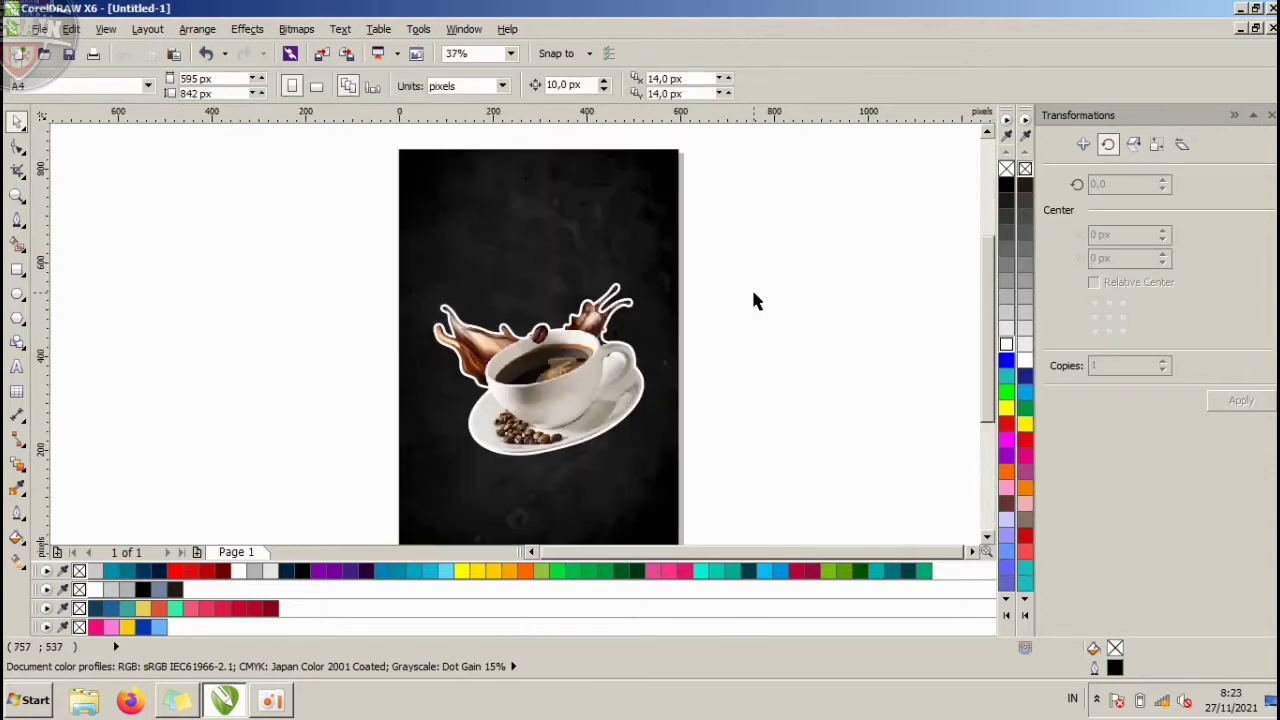
# Move the grouped coffee cup straight down to about y 340 px and enlarge it slightly.
pyautogui.click(575, 360)
pyautogui.click(575, 366)
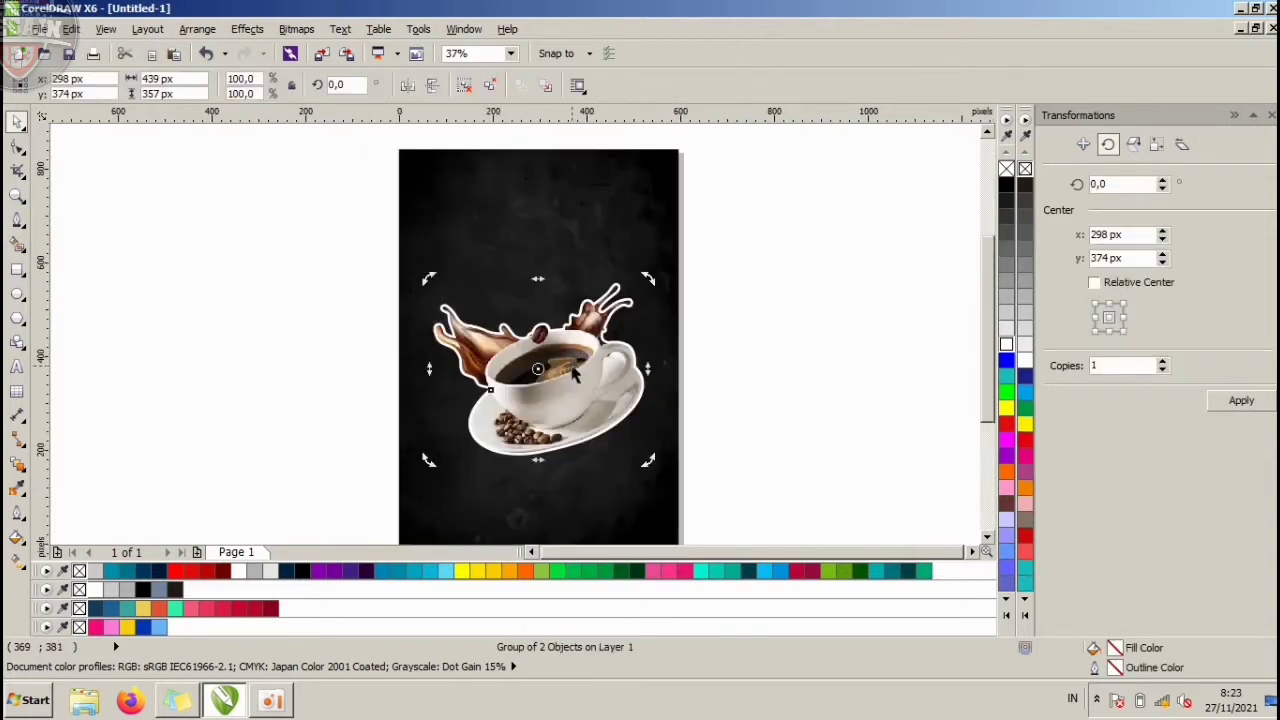
pyautogui.click(767, 263)
pyautogui.click(564, 370)
pyautogui.click(564, 366)
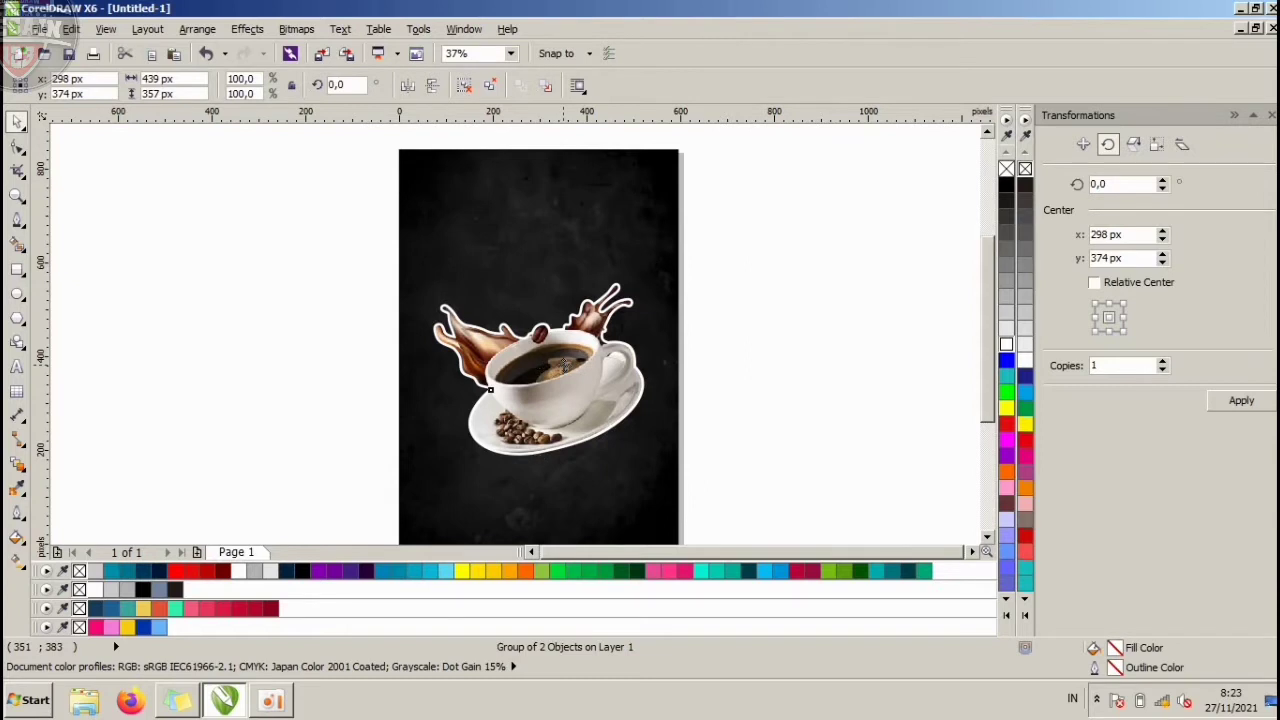
pyautogui.moveTo(565, 365); pyautogui.dragTo(565, 381)
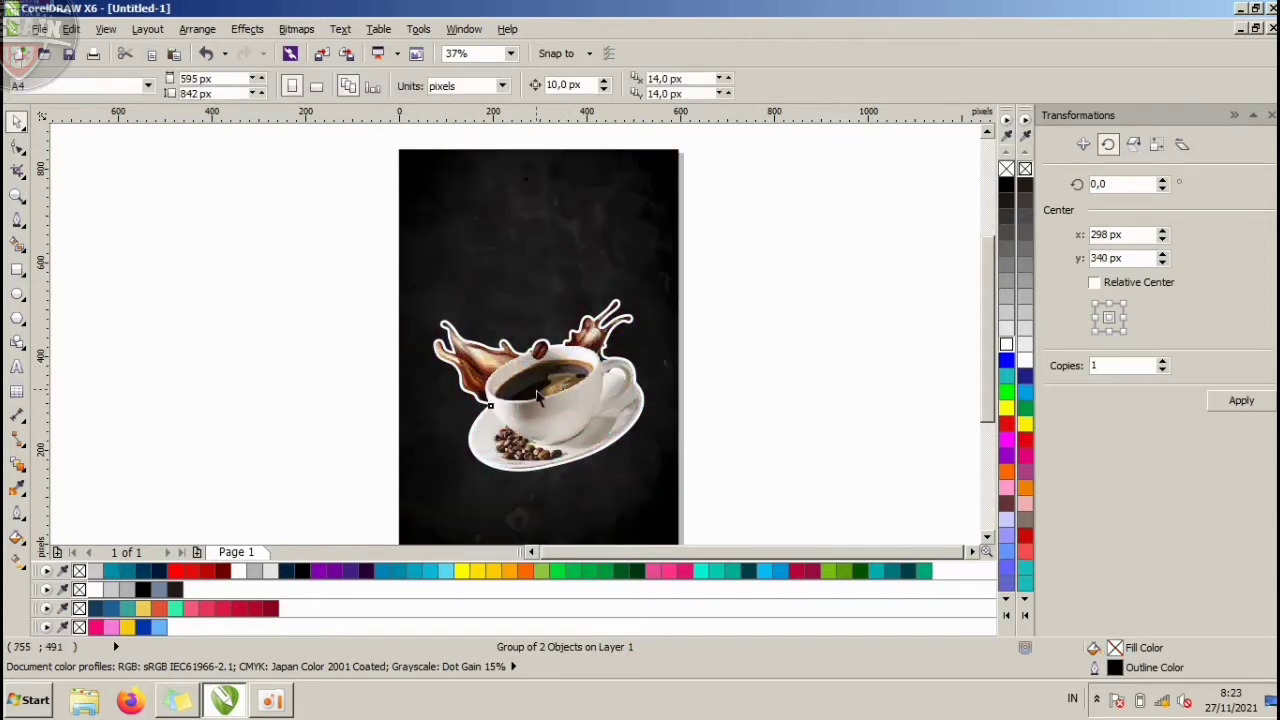
pyautogui.moveTo(426, 292); pyautogui.dragTo(422, 287)
pyautogui.click(749, 266)
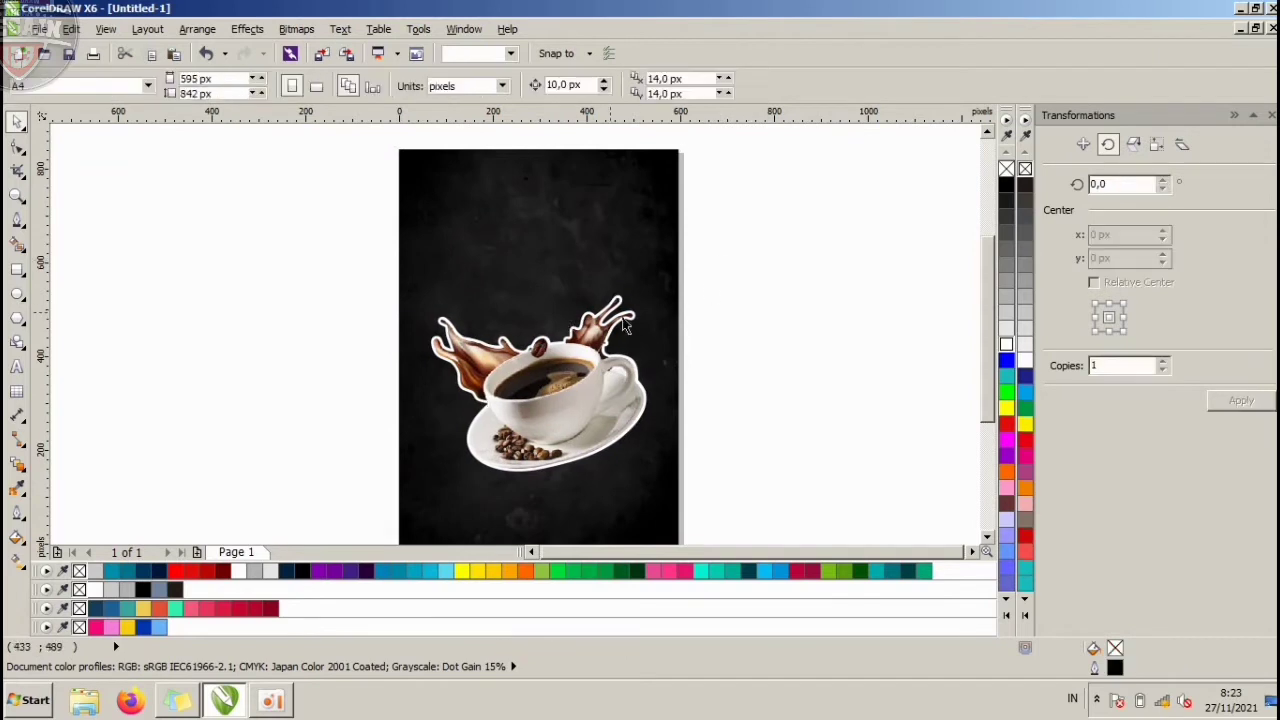
# Add the two-line artistic text "Warung Kopi" in the empty area left of the page and enlarge it to about 335 × 201 px.
pyautogui.scroll(2, 623, 325)
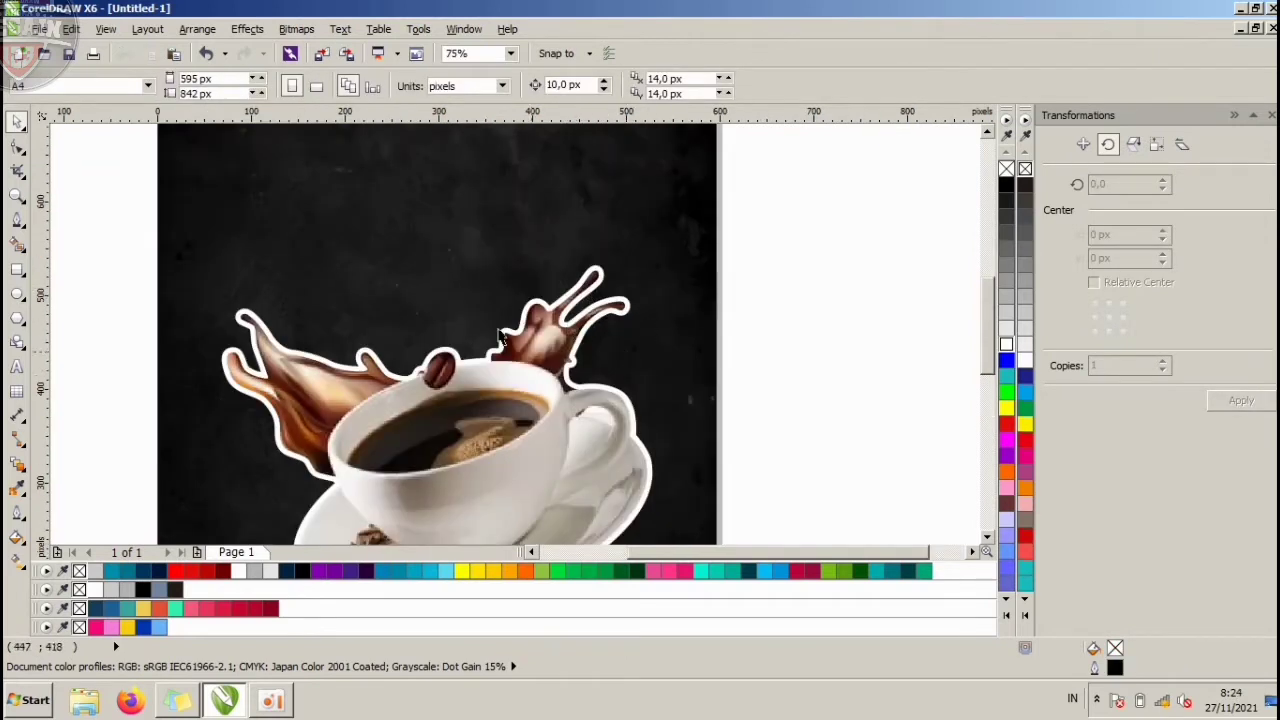
pyautogui.scroll(1, 460, 318)
pyautogui.scroll(-5, 423, 297)
pyautogui.scroll(1, 386, 280)
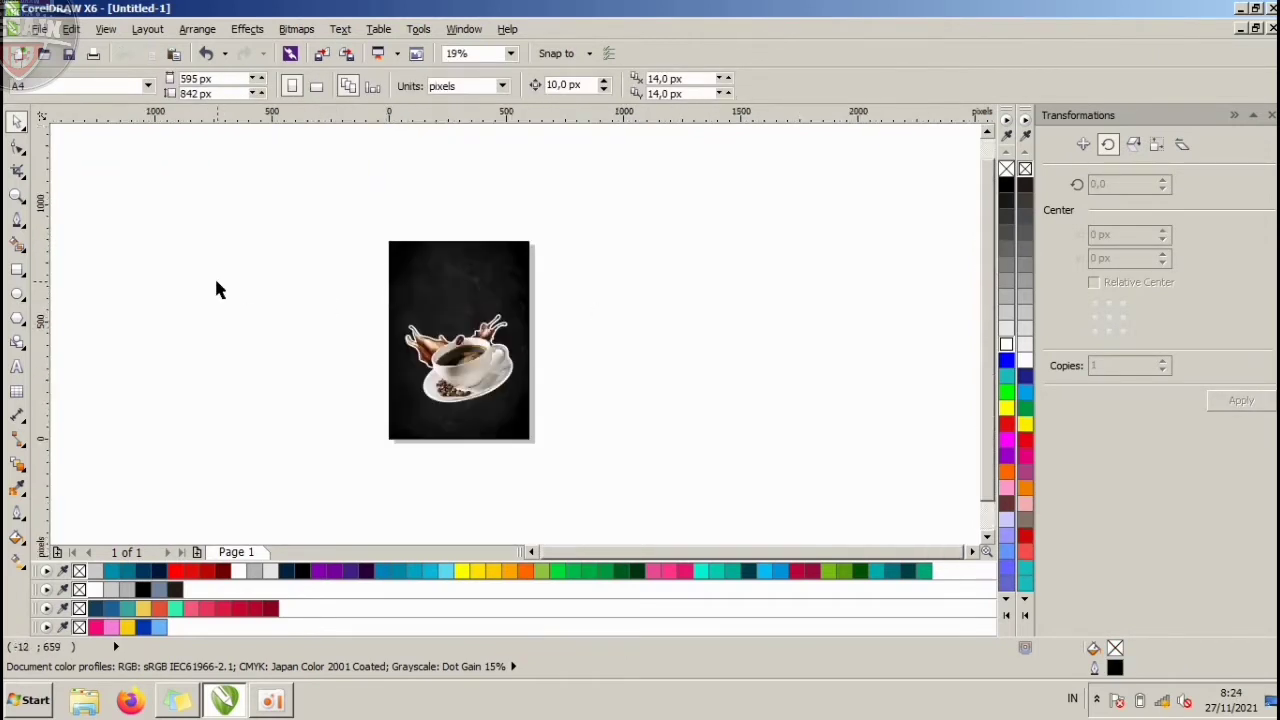
pyautogui.click(17, 196)
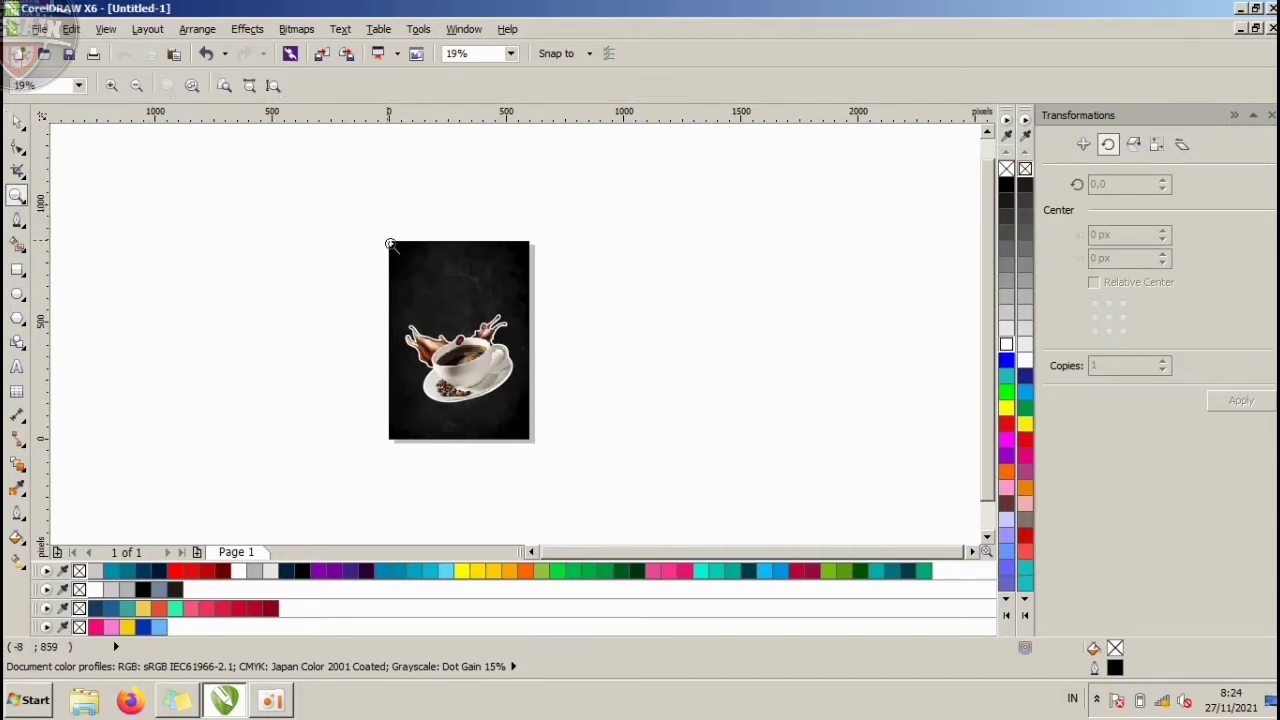
pyautogui.moveTo(387, 239); pyautogui.dragTo(528, 440)
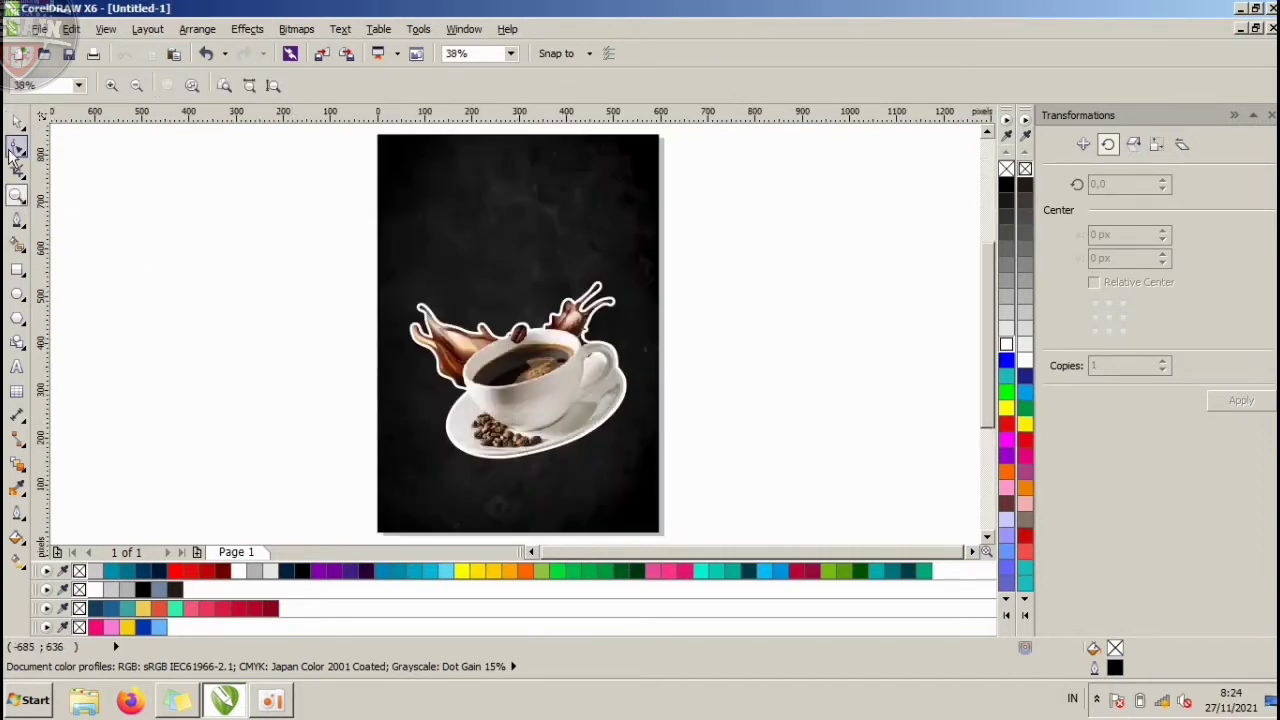
pyautogui.click(20, 127)
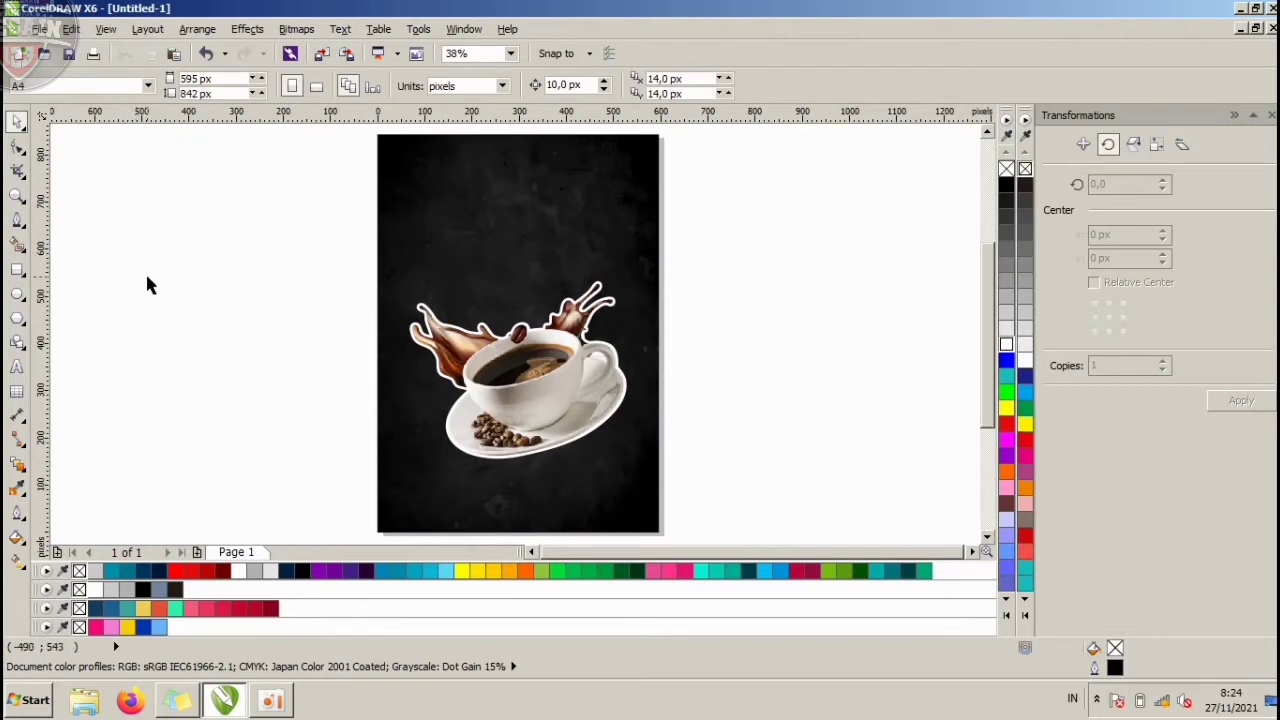
pyautogui.click(16, 366)
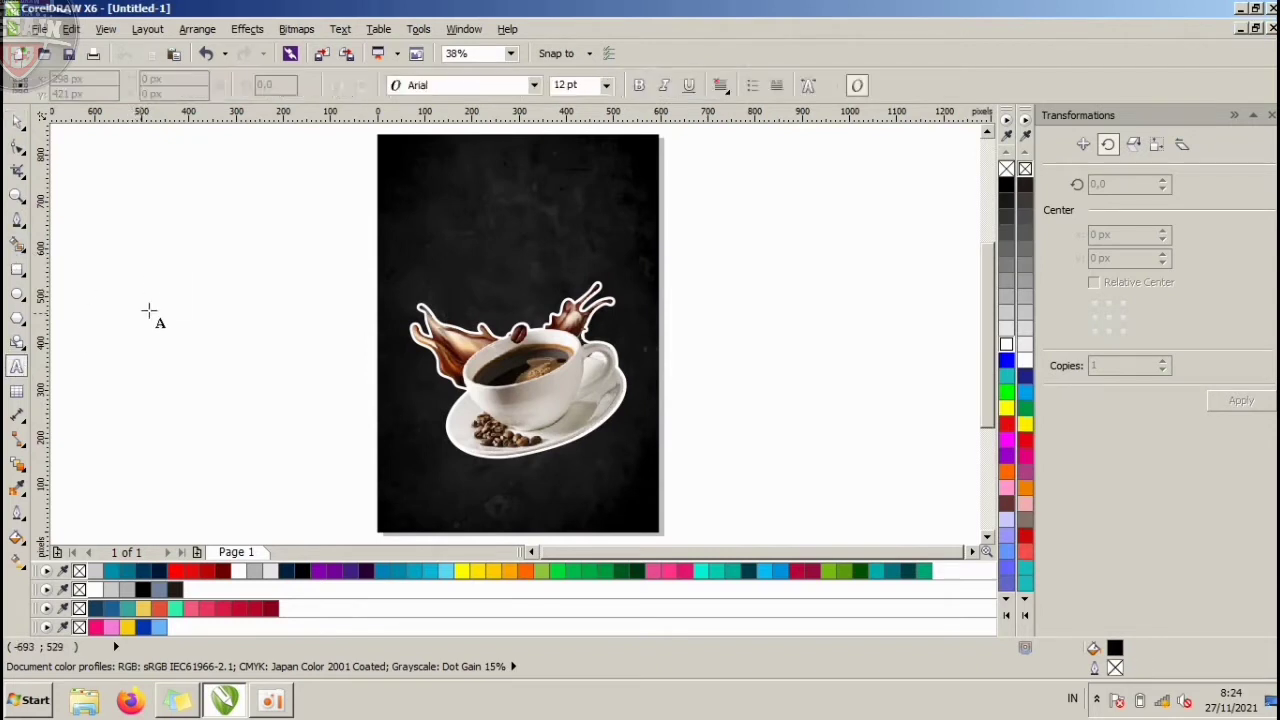
pyautogui.click(213, 275)
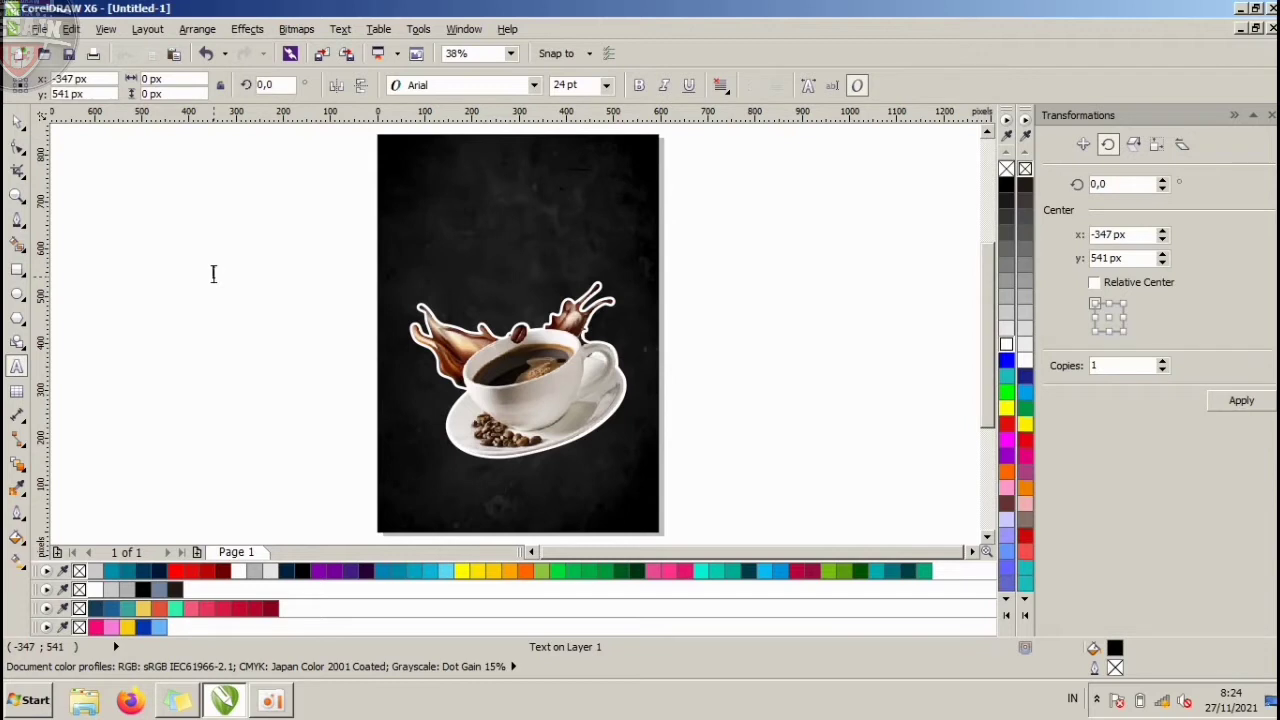
pyautogui.write('rung')
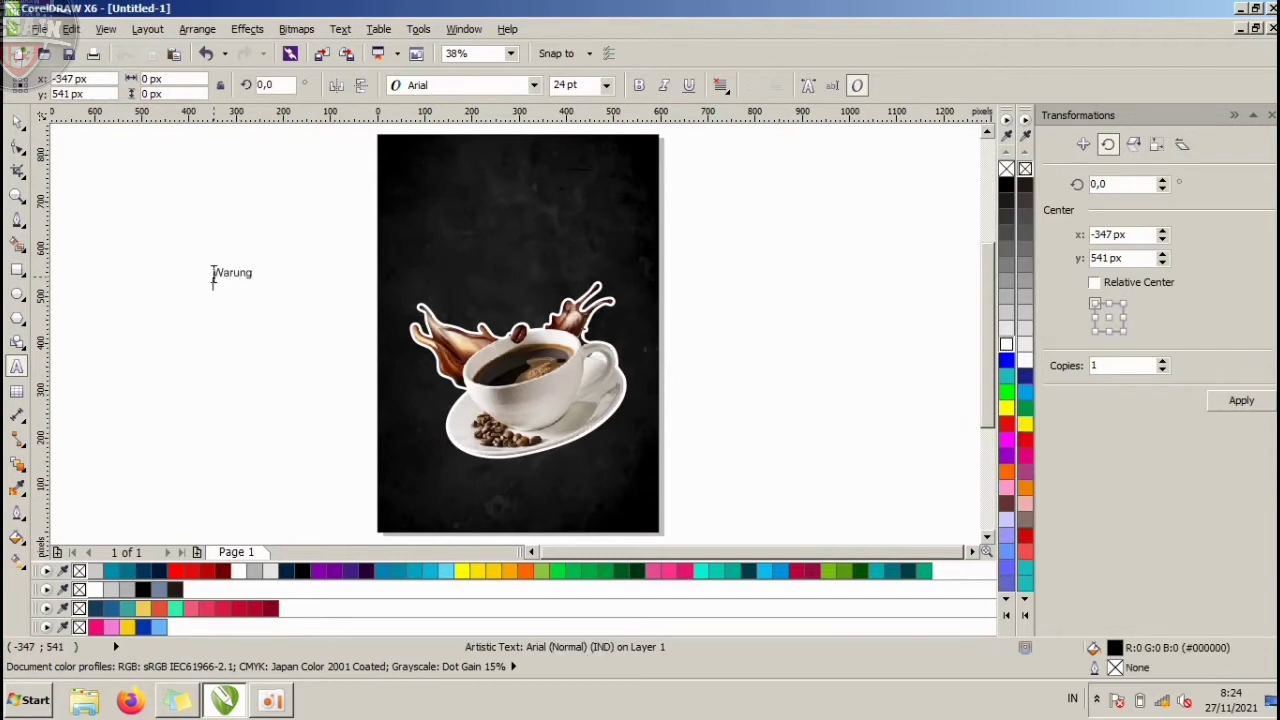
pyautogui.press('Escape')
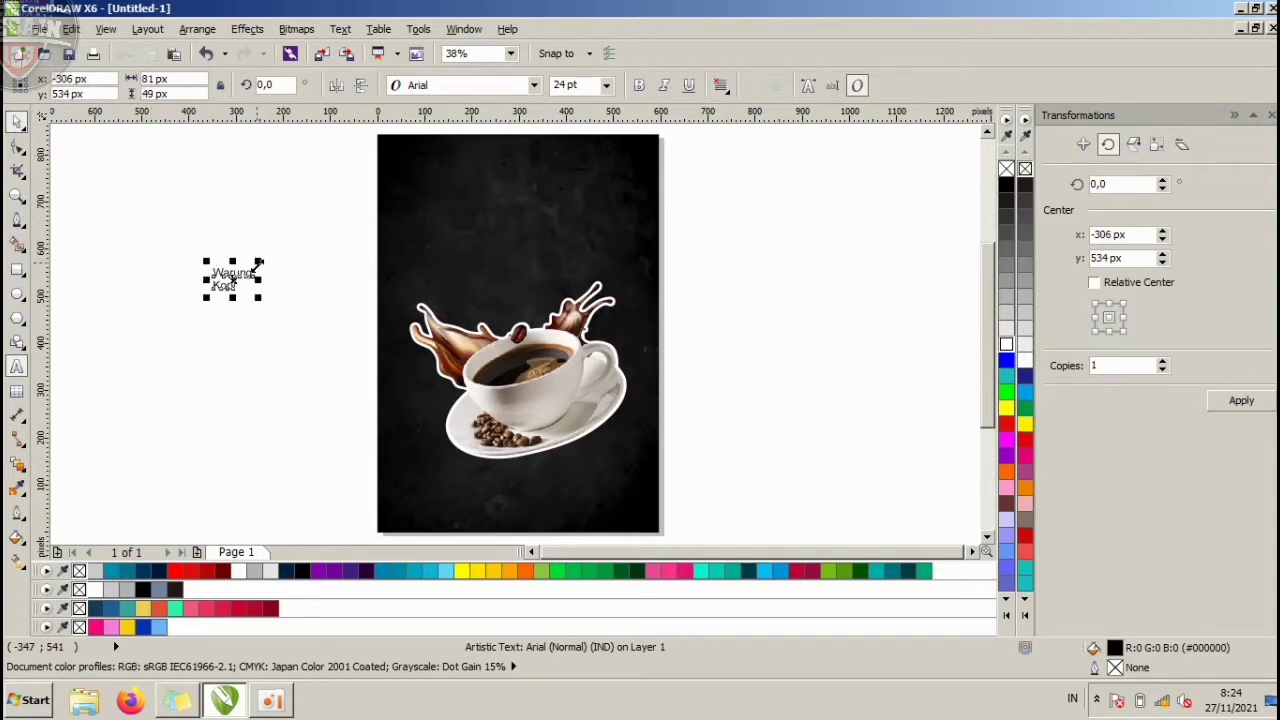
pyautogui.moveTo(257, 262); pyautogui.dragTo(317, 219)
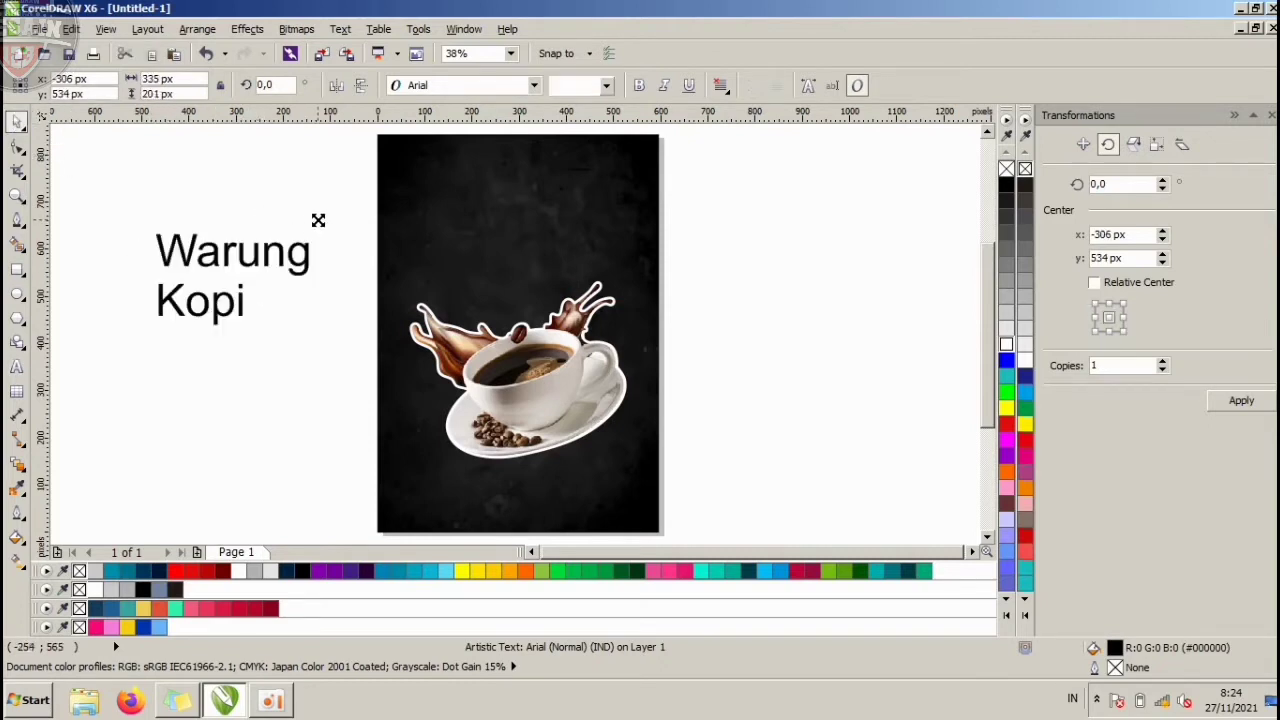
# Change the whole "Warung Kopi" text to UPPERCASE.
pyautogui.doubleClick(270, 256)
pyautogui.hotkey('ctrl', 'a')
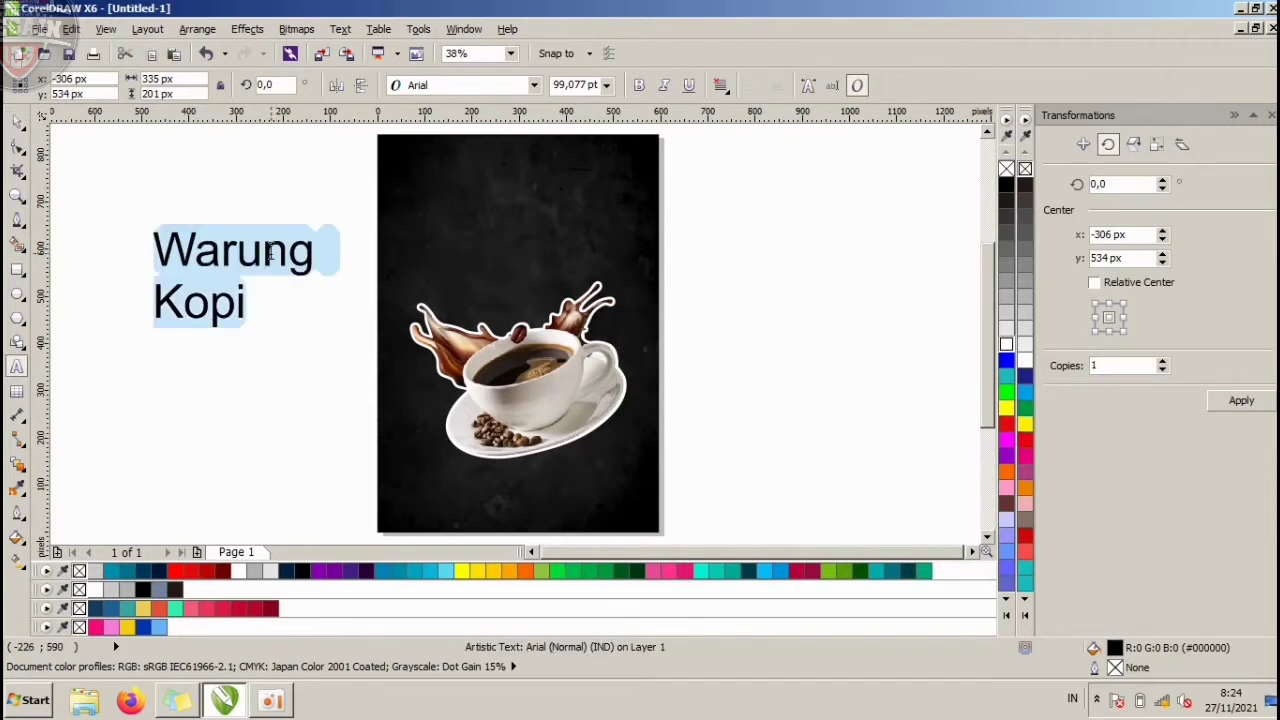
pyautogui.hotkey('shift', 'F3')
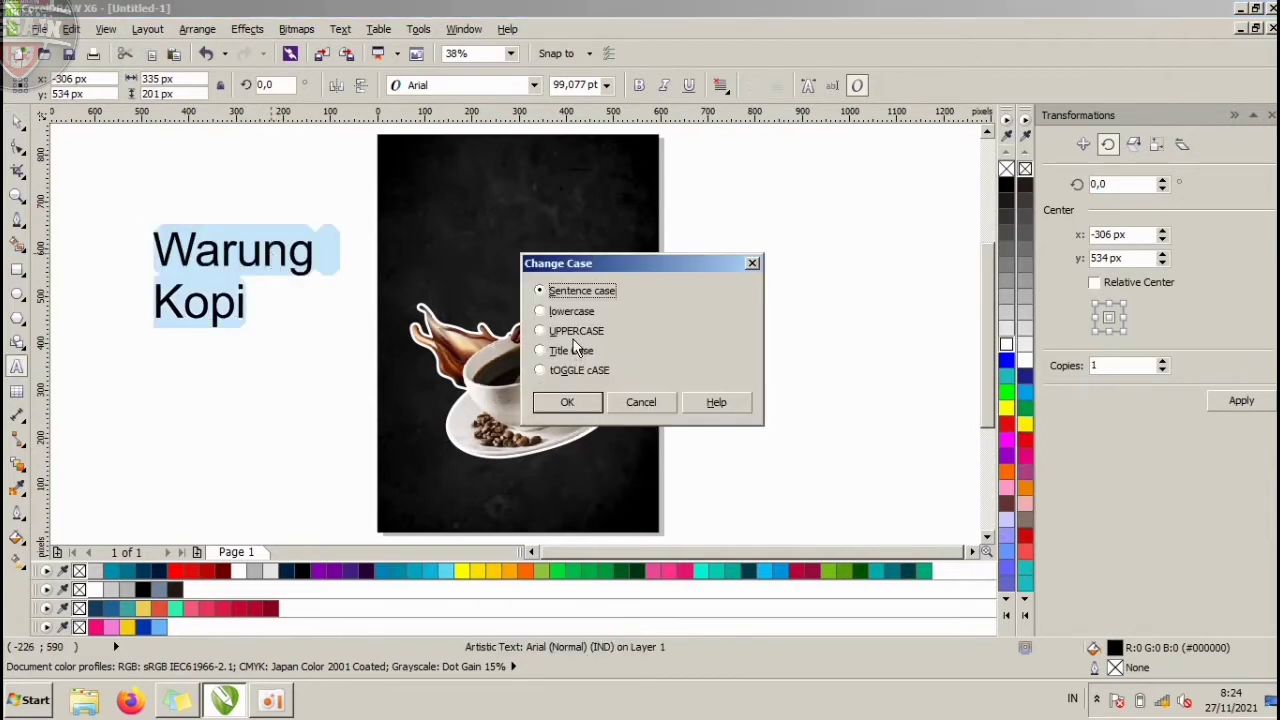
pyautogui.click(567, 402)
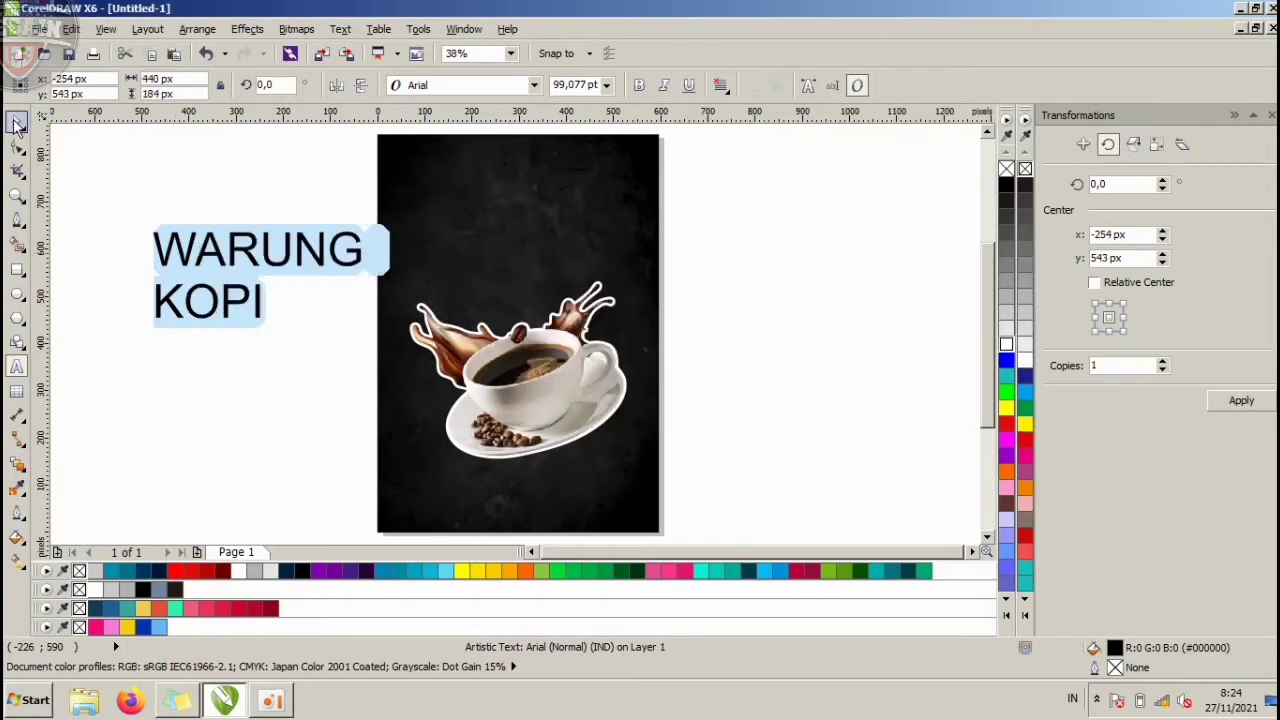
pyautogui.click(77, 152)
pyautogui.press('Escape')
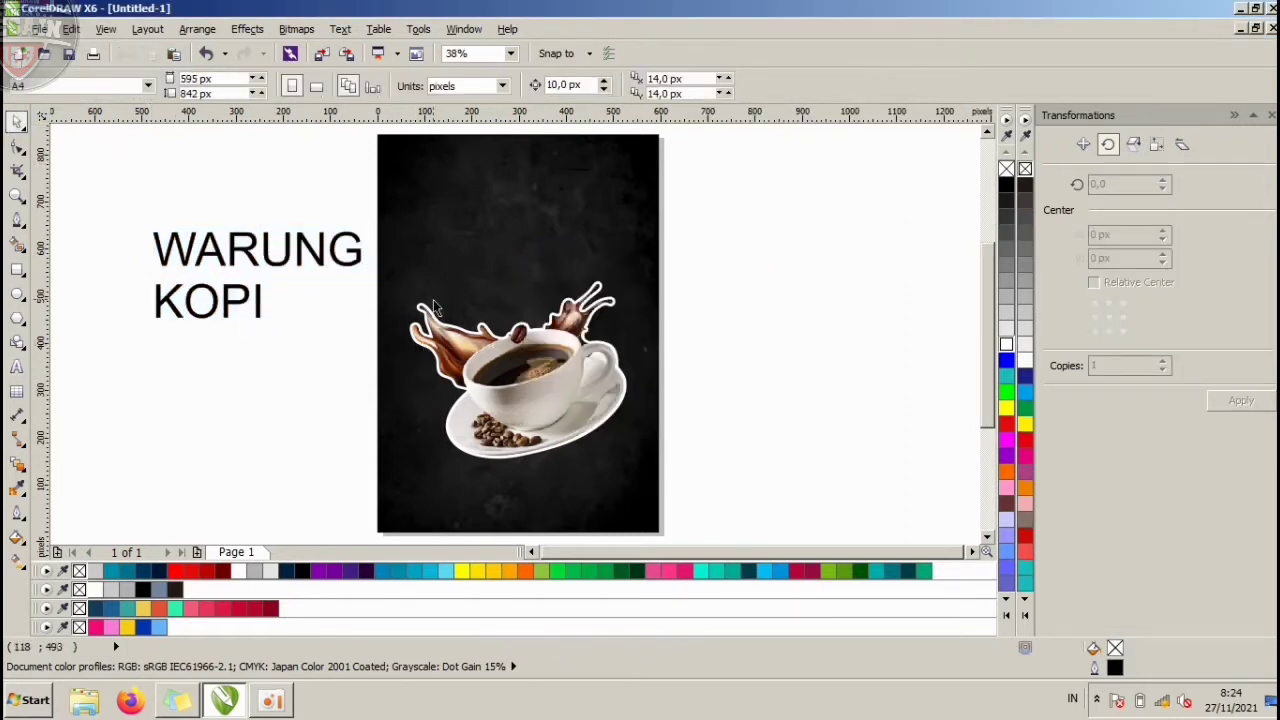
# Break the text into separate lines and shift KOPI right so it sits roughly centered beneath WARUNG.
pyautogui.click(288, 260)
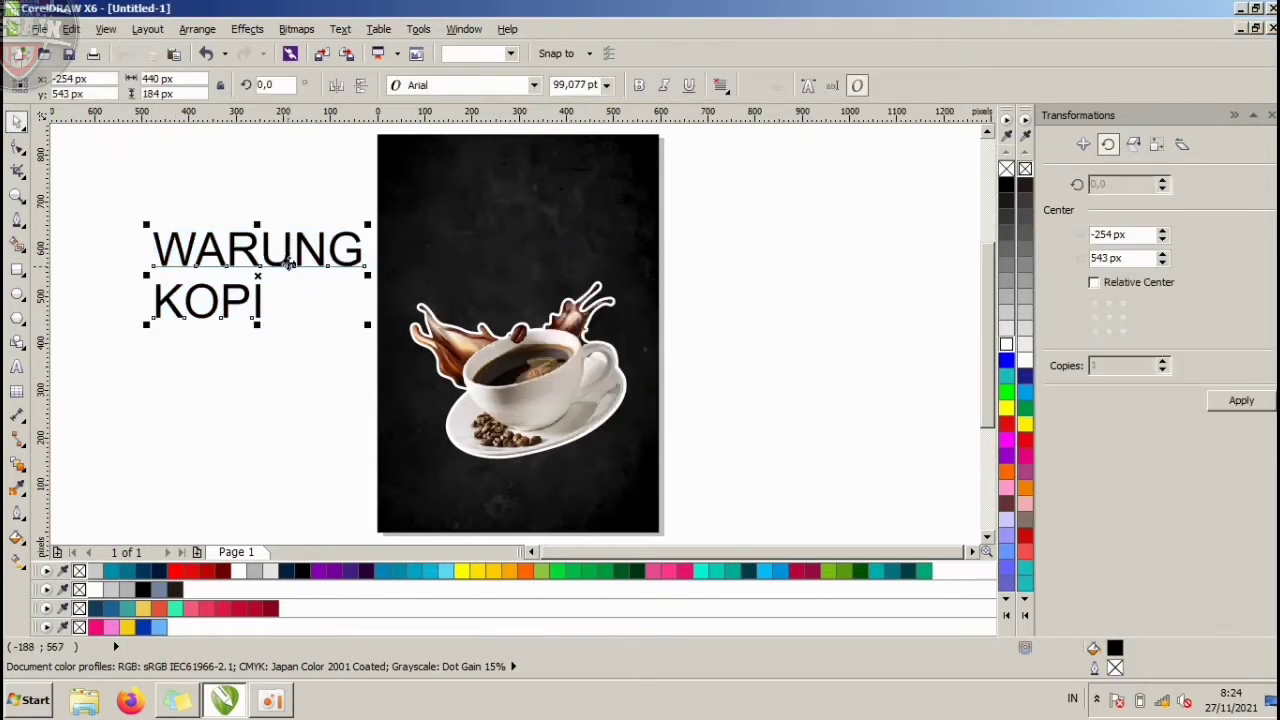
pyautogui.click(265, 306)
pyautogui.click(258, 300)
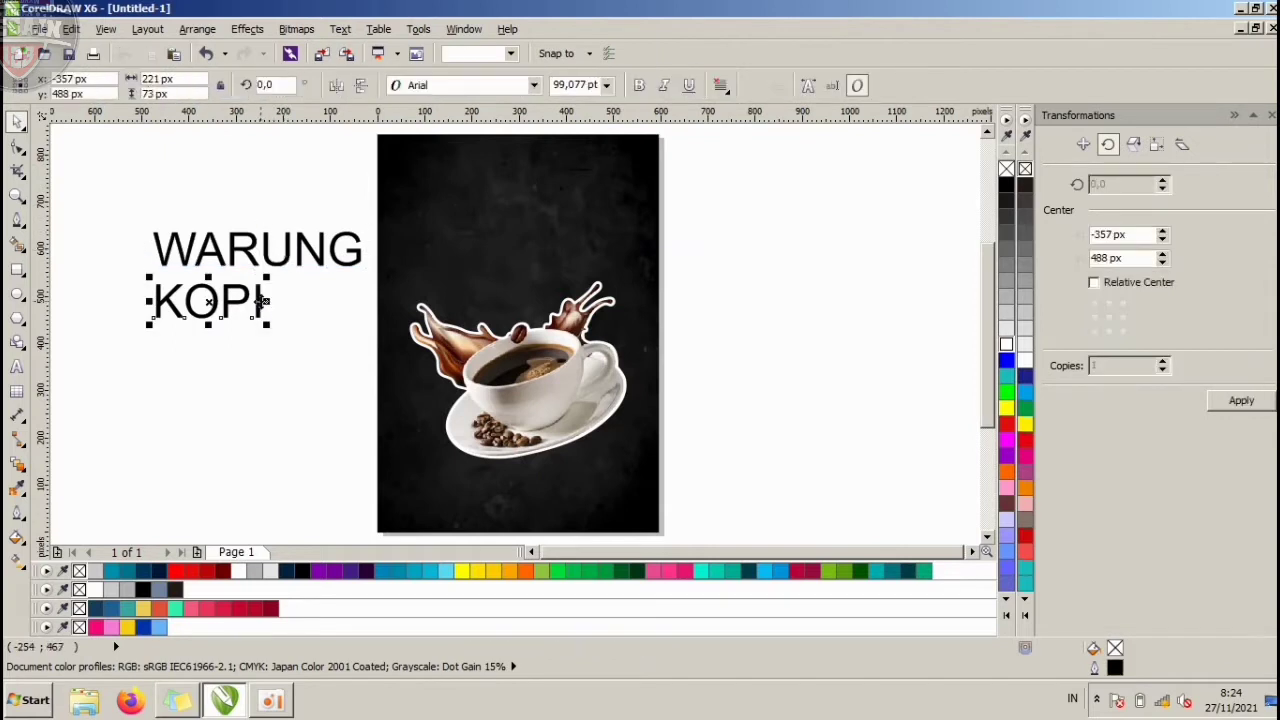
pyautogui.moveTo(263, 299); pyautogui.dragTo(311, 305)
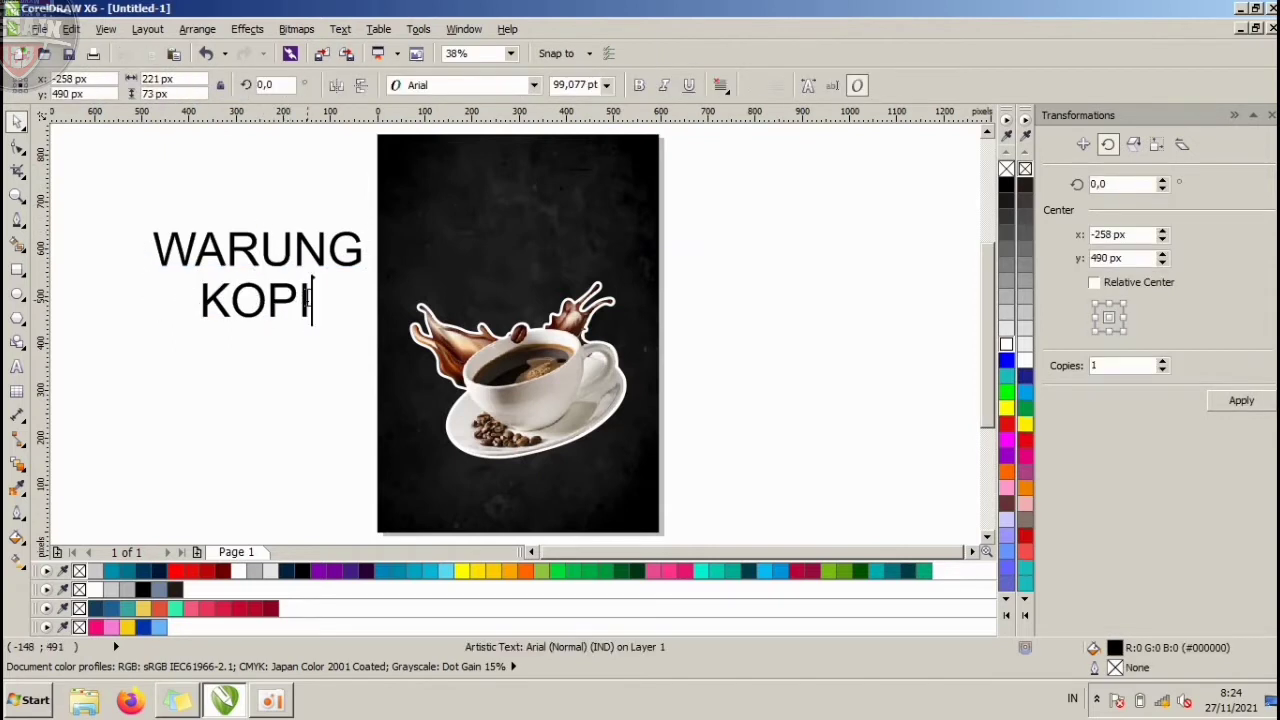
# Change the word KOPI to Sentence case, leaving WARUNG in capitals.
pyautogui.doubleClick(311, 300)
pyautogui.hotkey('shift', 'F3')
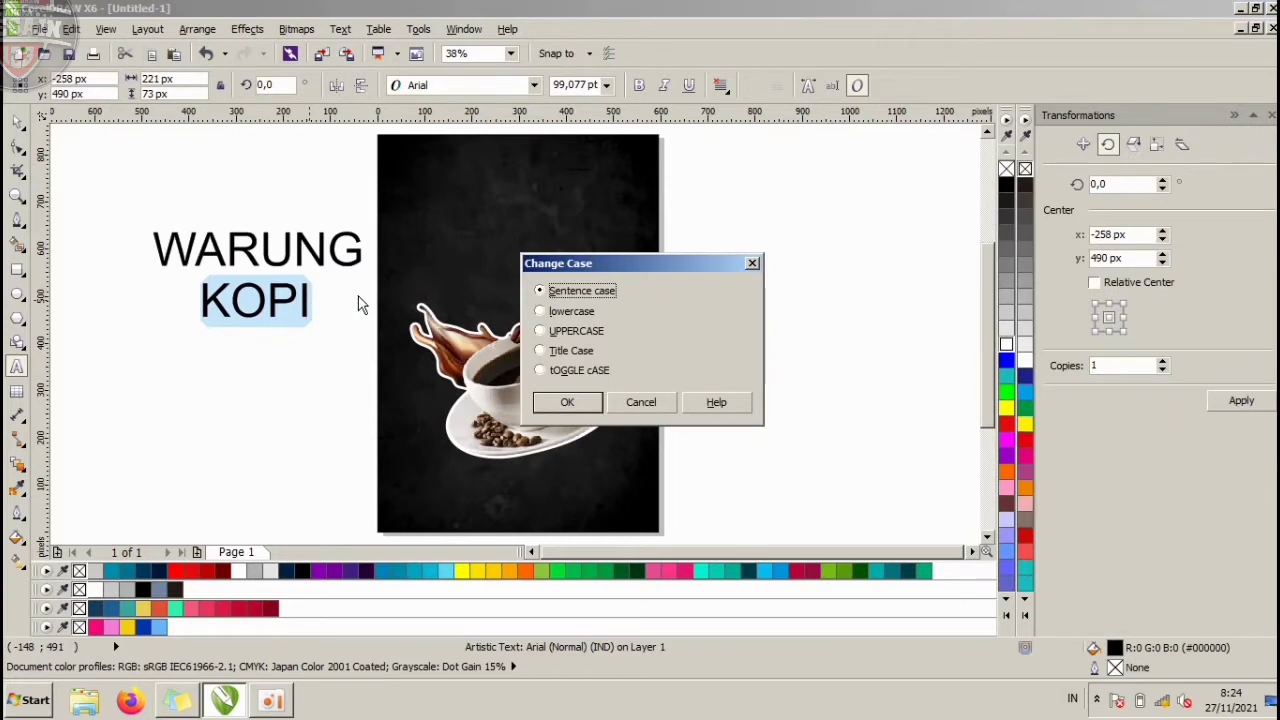
pyautogui.click(566, 402)
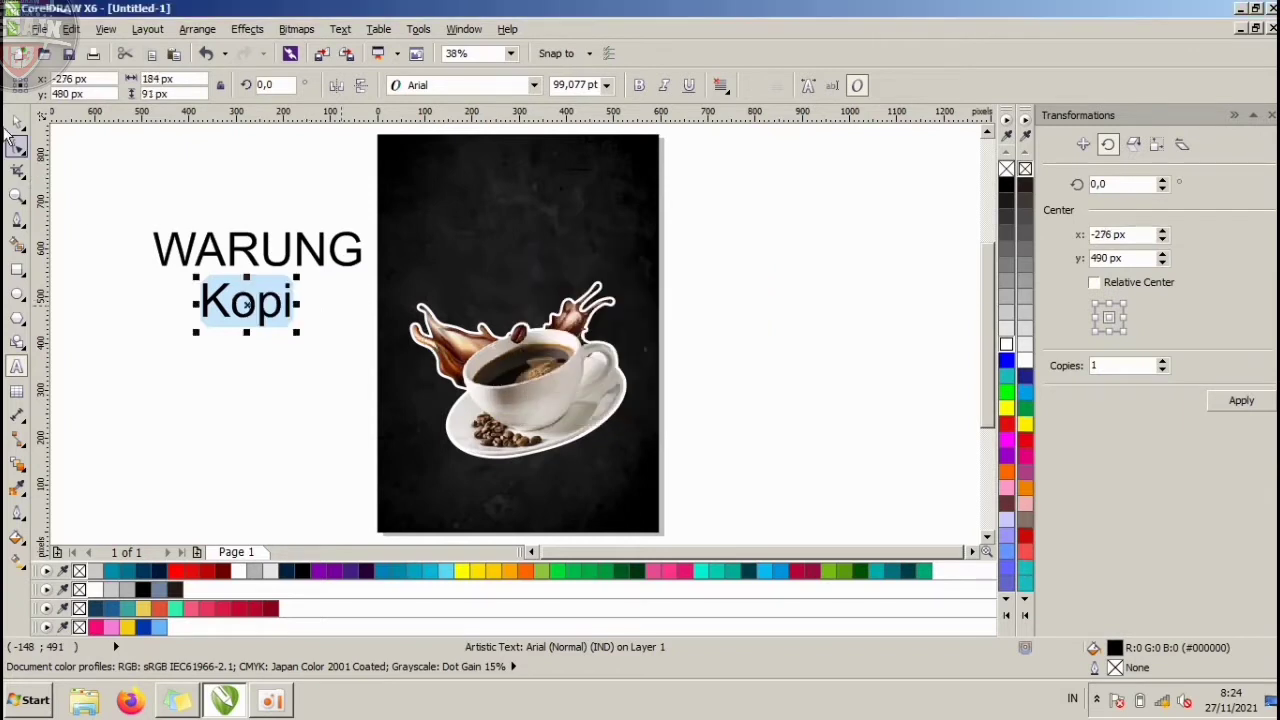
pyautogui.click(17, 122)
# Set the WARUNG text's font to BIMBEY and enlarge the word to about 350 px wide.
pyautogui.click(252, 250)
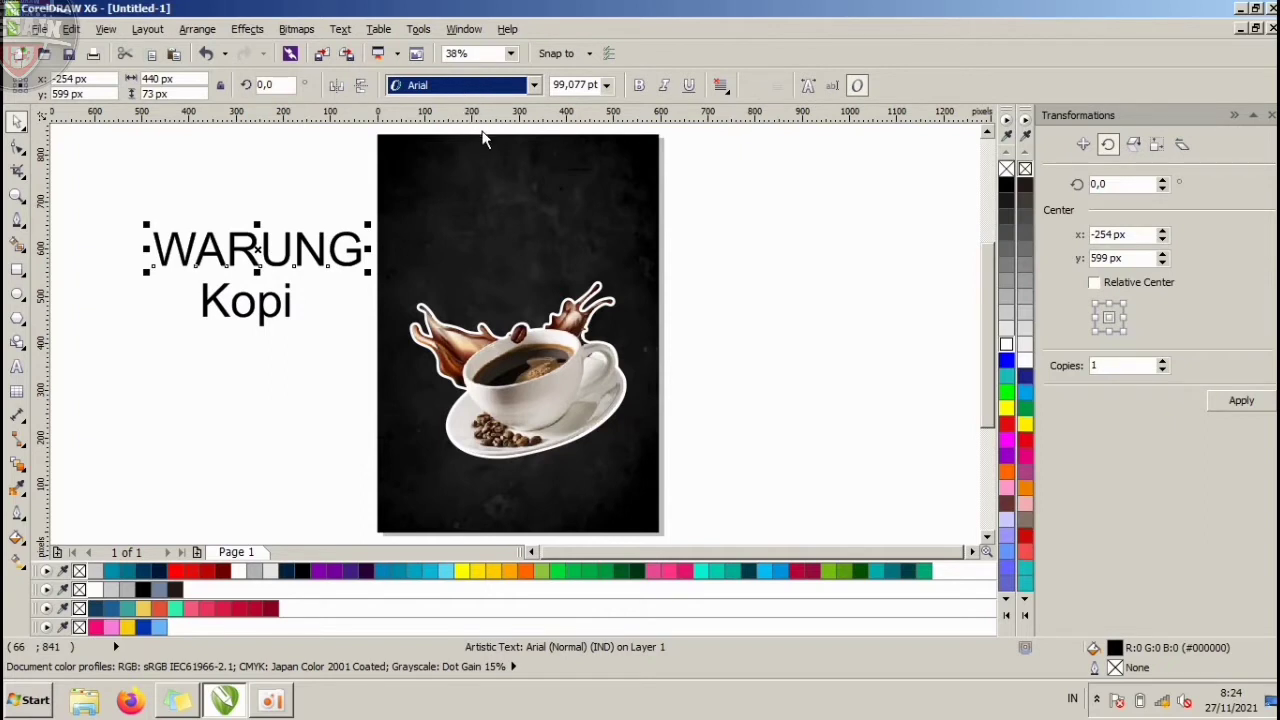
pyautogui.click(519, 90)
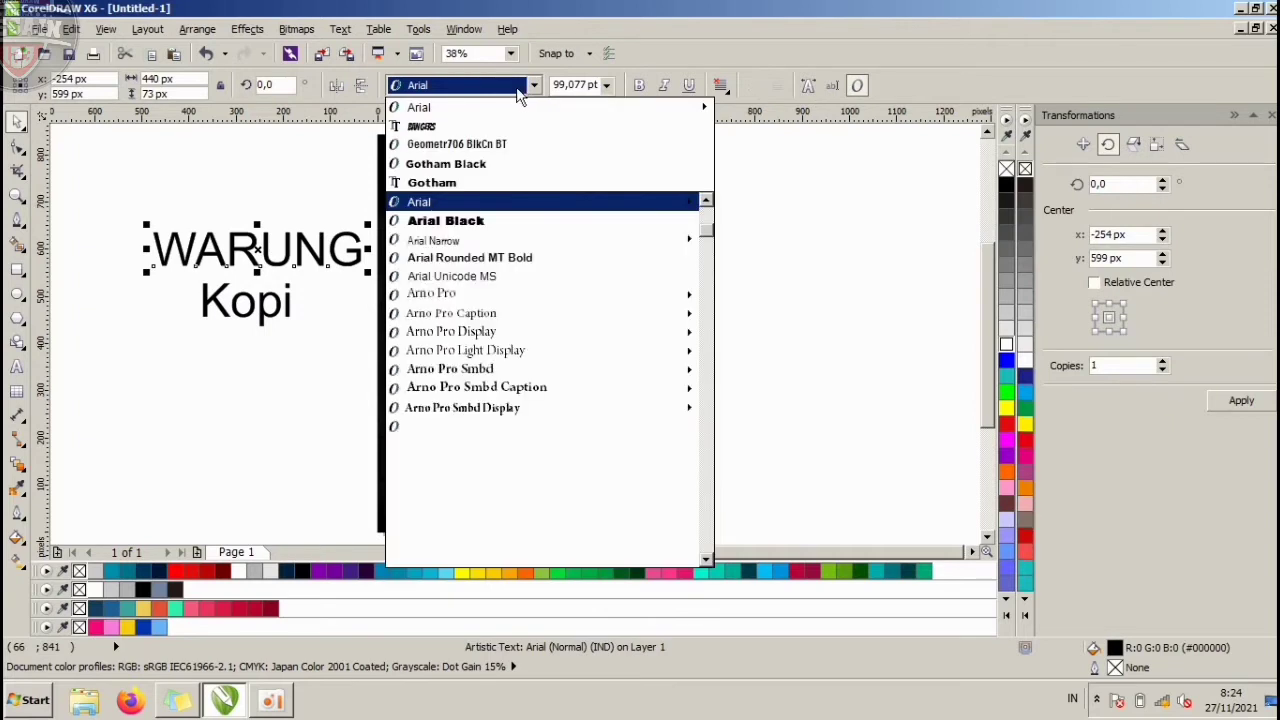
pyautogui.scroll(-4, 490, 232)
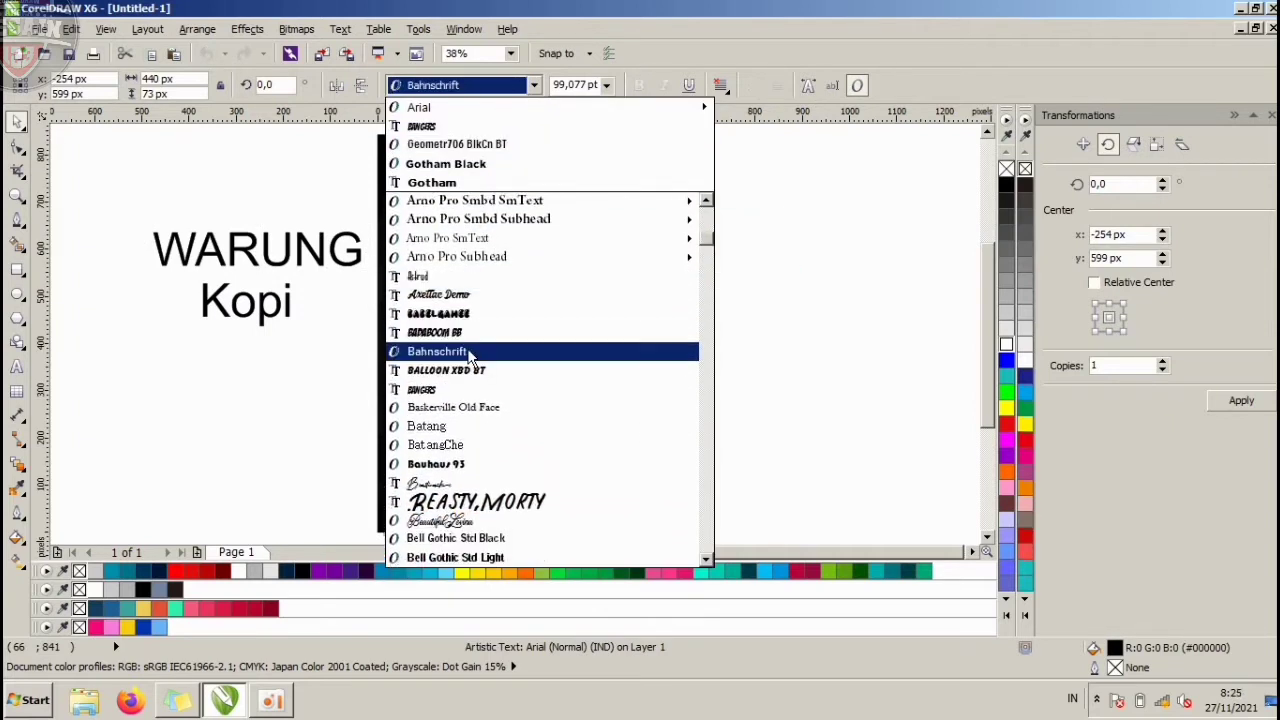
pyautogui.scroll(-2, 470, 362)
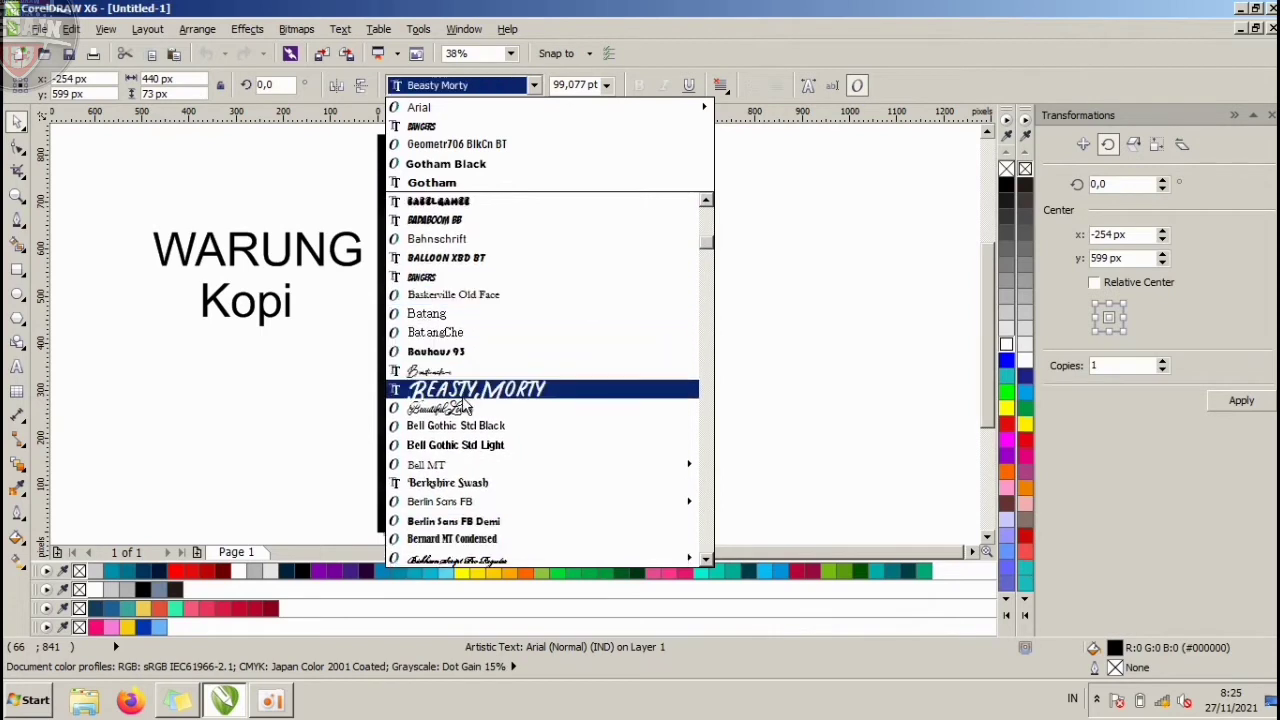
pyautogui.scroll(-2, 463, 401)
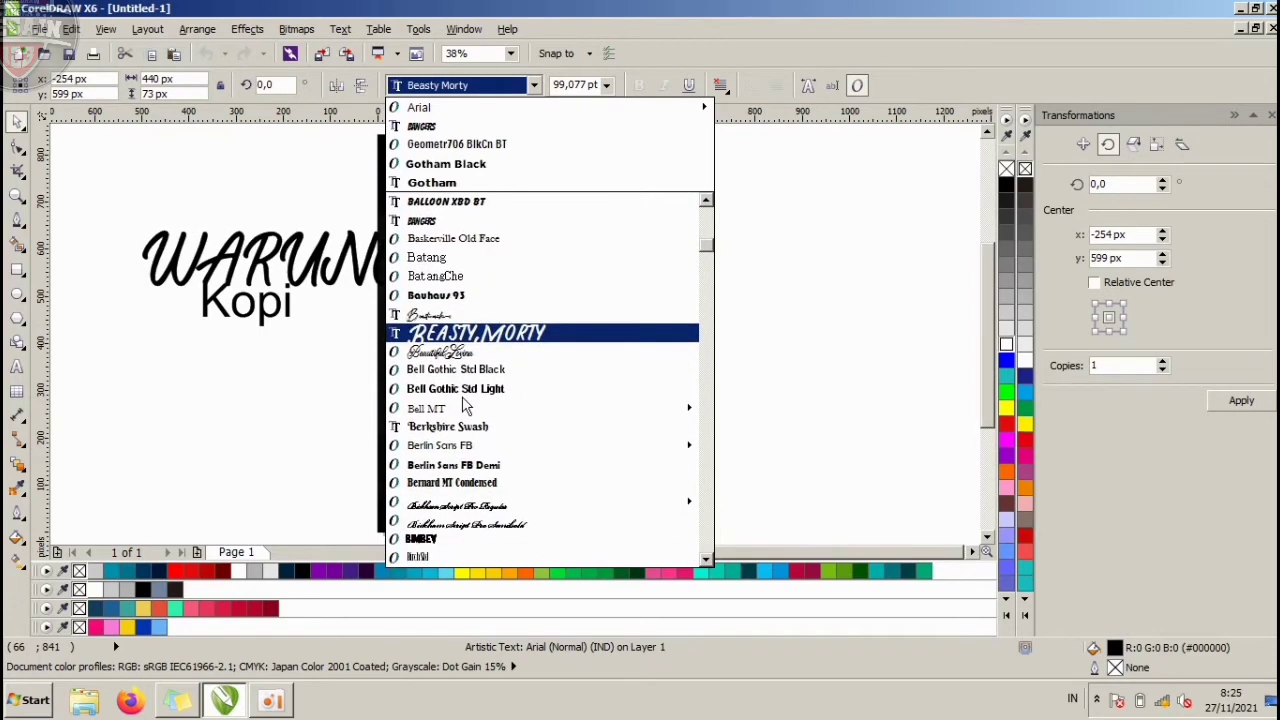
pyautogui.scroll(-1, 461, 420)
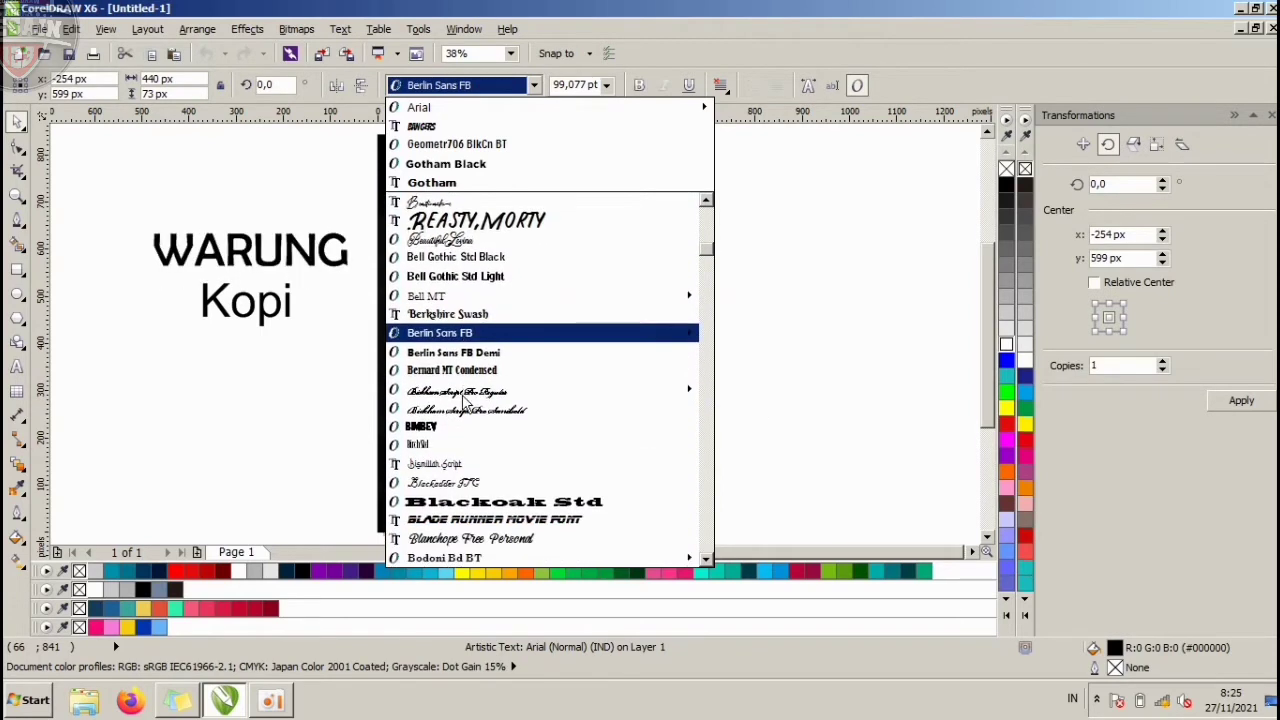
pyautogui.click(456, 431)
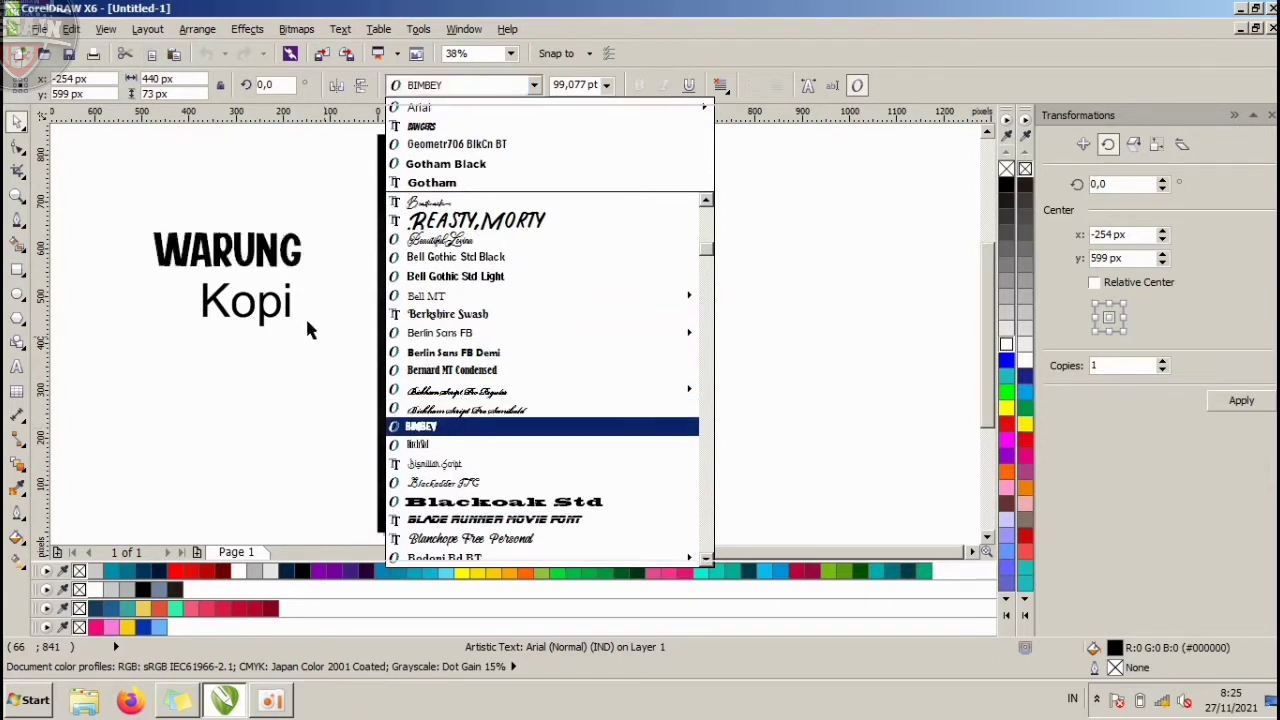
pyautogui.moveTo(310, 228)
pyautogui.mouseDown()
pyautogui.moveTo(354, 189)
pyautogui.moveTo(354, 212)
pyautogui.moveTo(318, 250)
pyautogui.mouseUp()
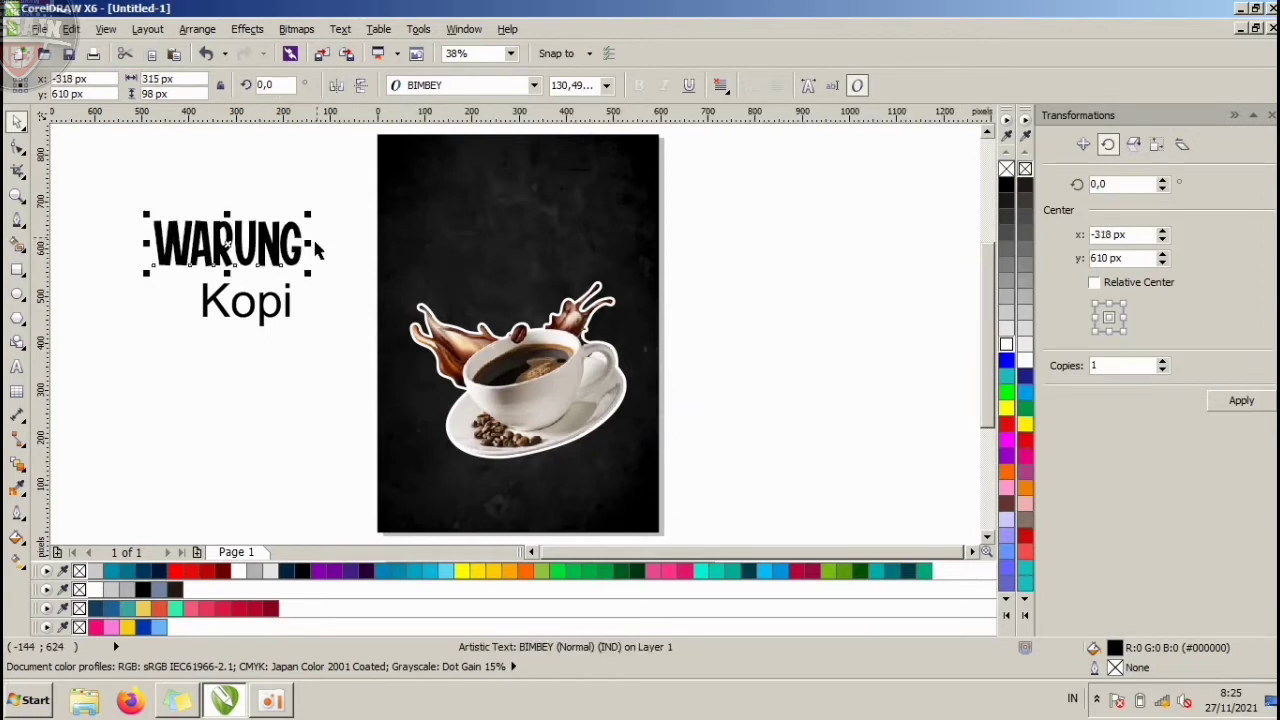
pyautogui.click(314, 206)
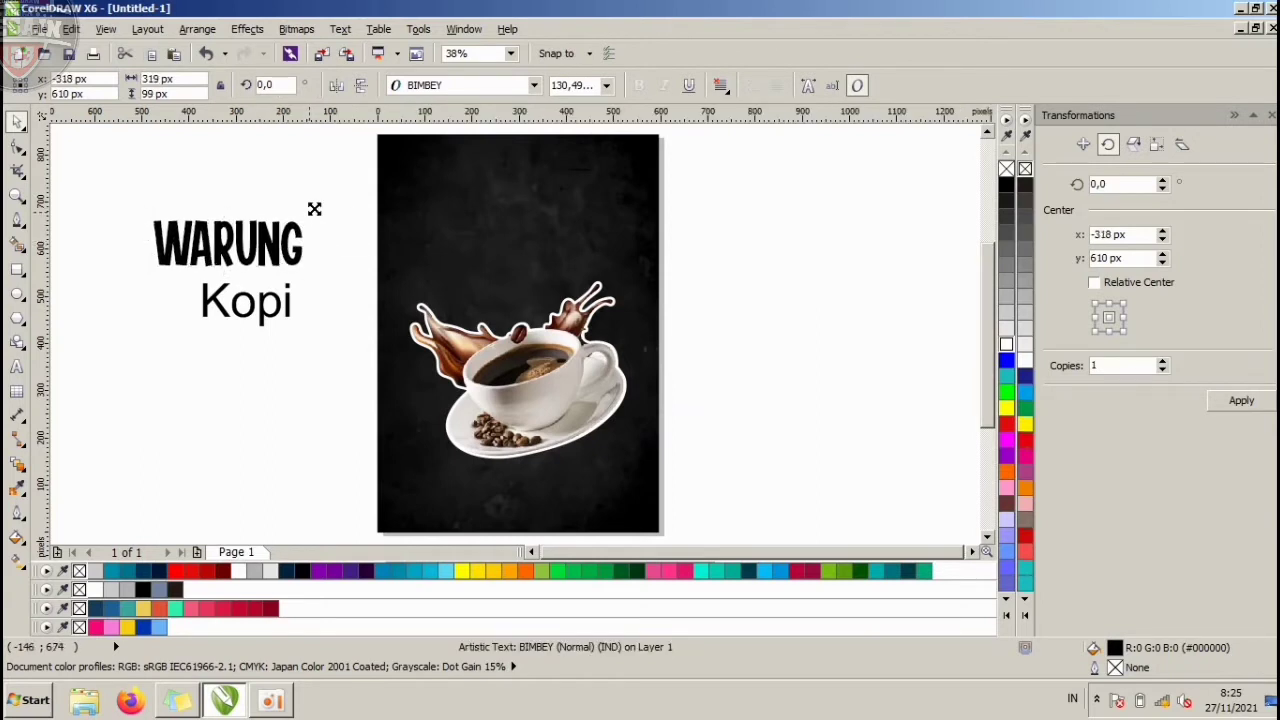
# Try the Beastmachine font on the Kopi text.
pyautogui.click(272, 318)
pyautogui.click(428, 85)
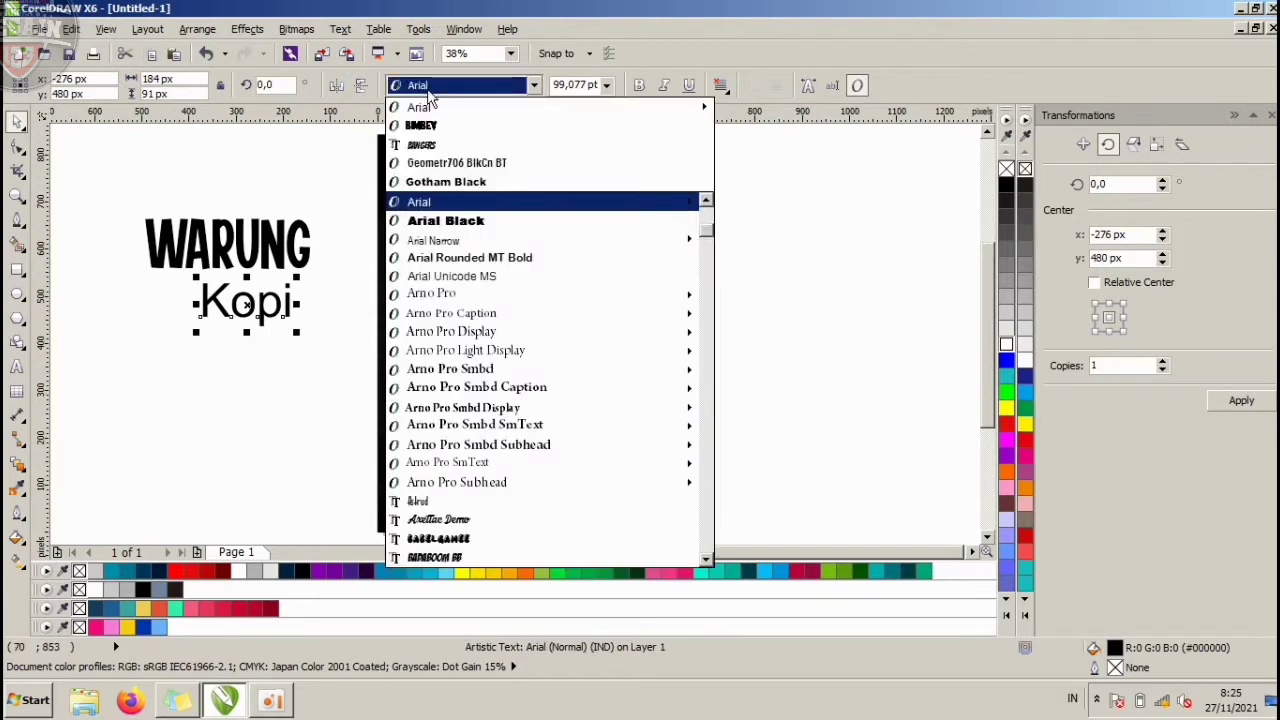
pyautogui.scroll(-2, 527, 370)
pyautogui.scroll(-6, 527, 370)
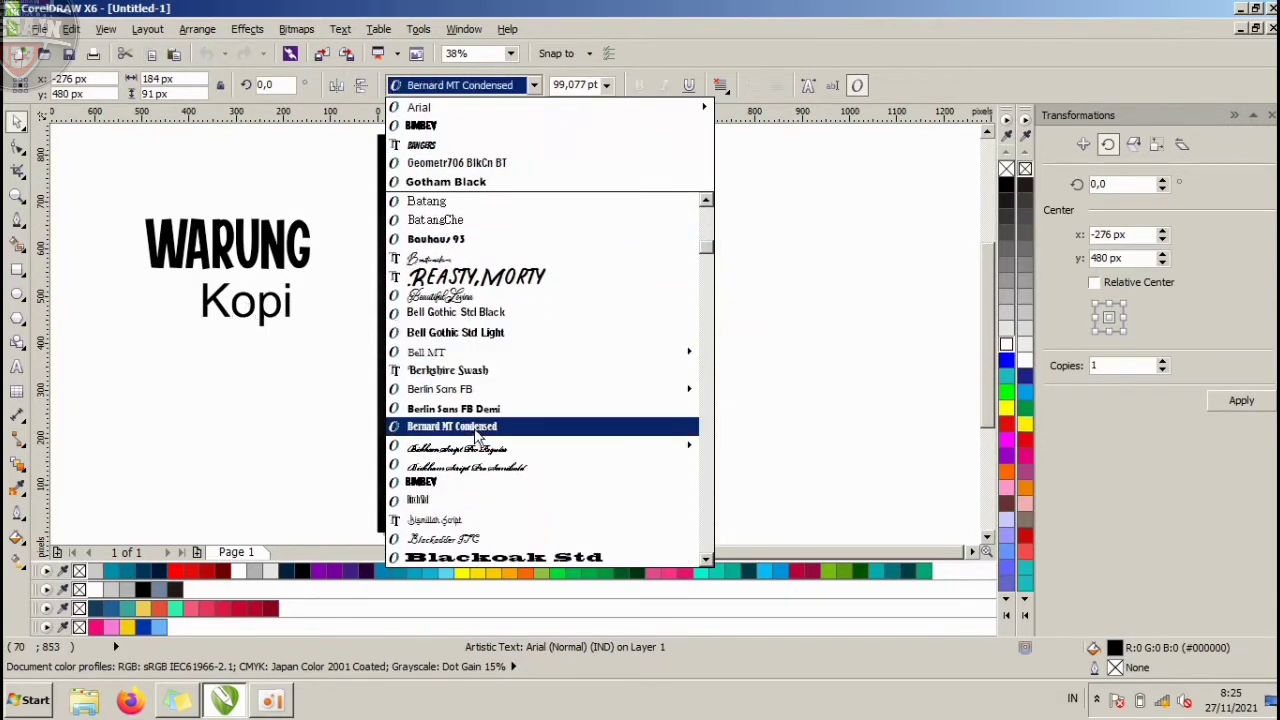
pyautogui.click(441, 263)
# Set the Kopi text's font to Great Day Bold Personal Use and shrink it to about 158 × 95 px.
pyautogui.click(534, 85)
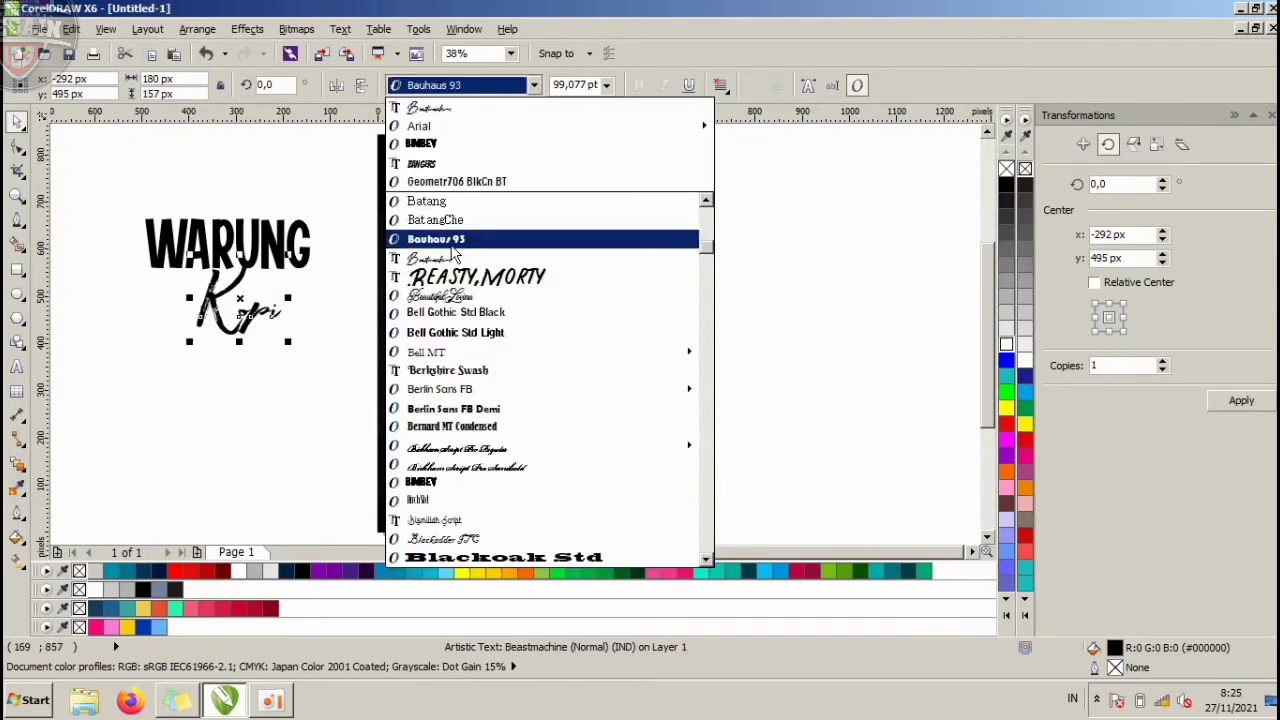
pyautogui.scroll(-5, 487, 430)
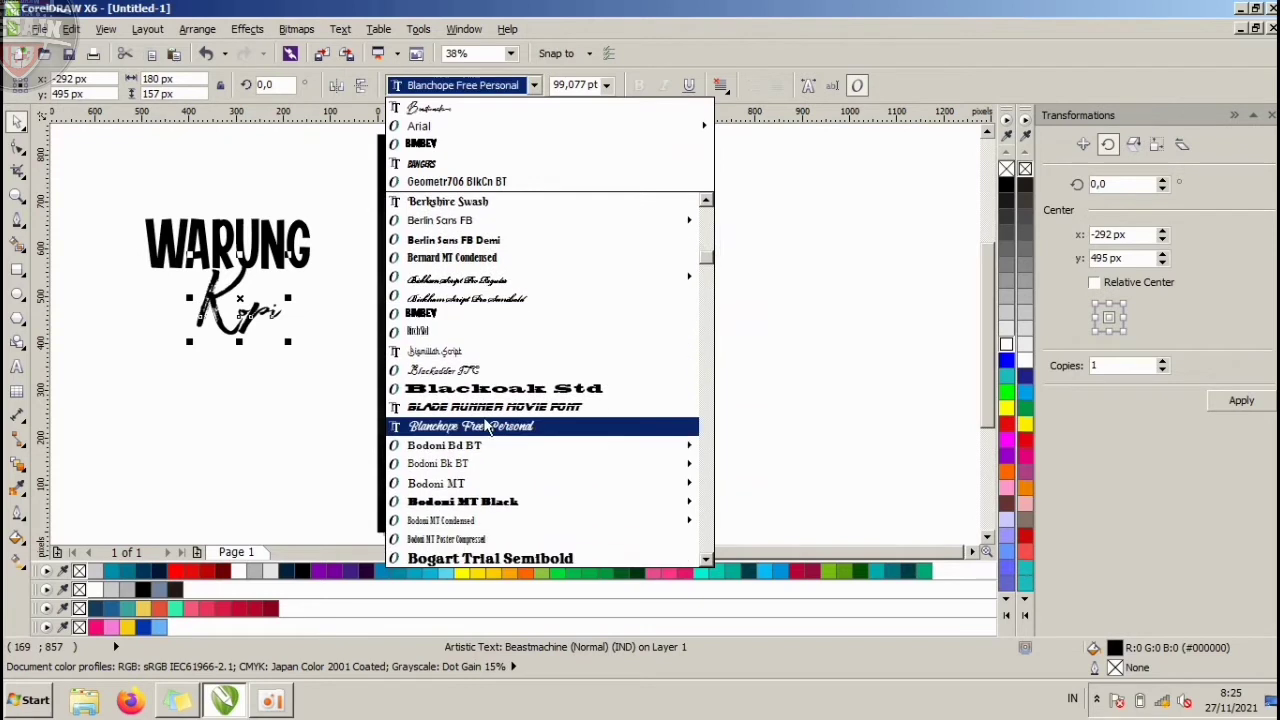
pyautogui.scroll(-1, 487, 425)
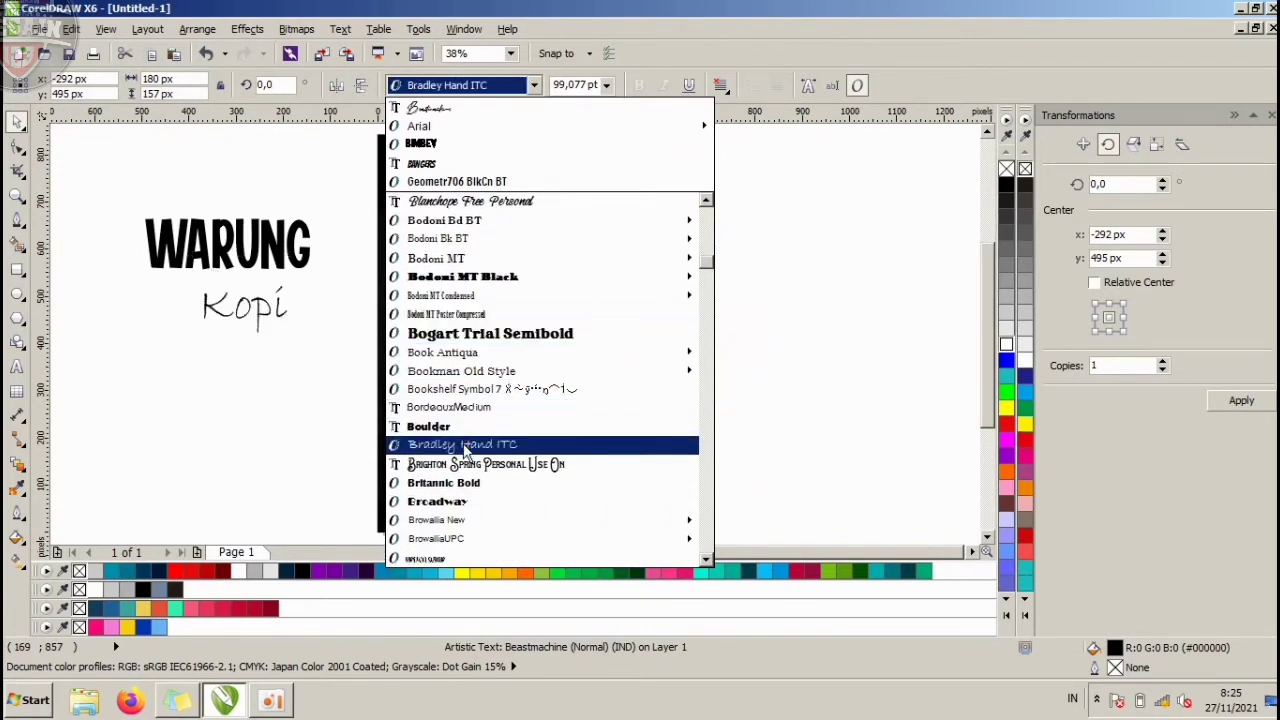
pyautogui.scroll(-4, 470, 452)
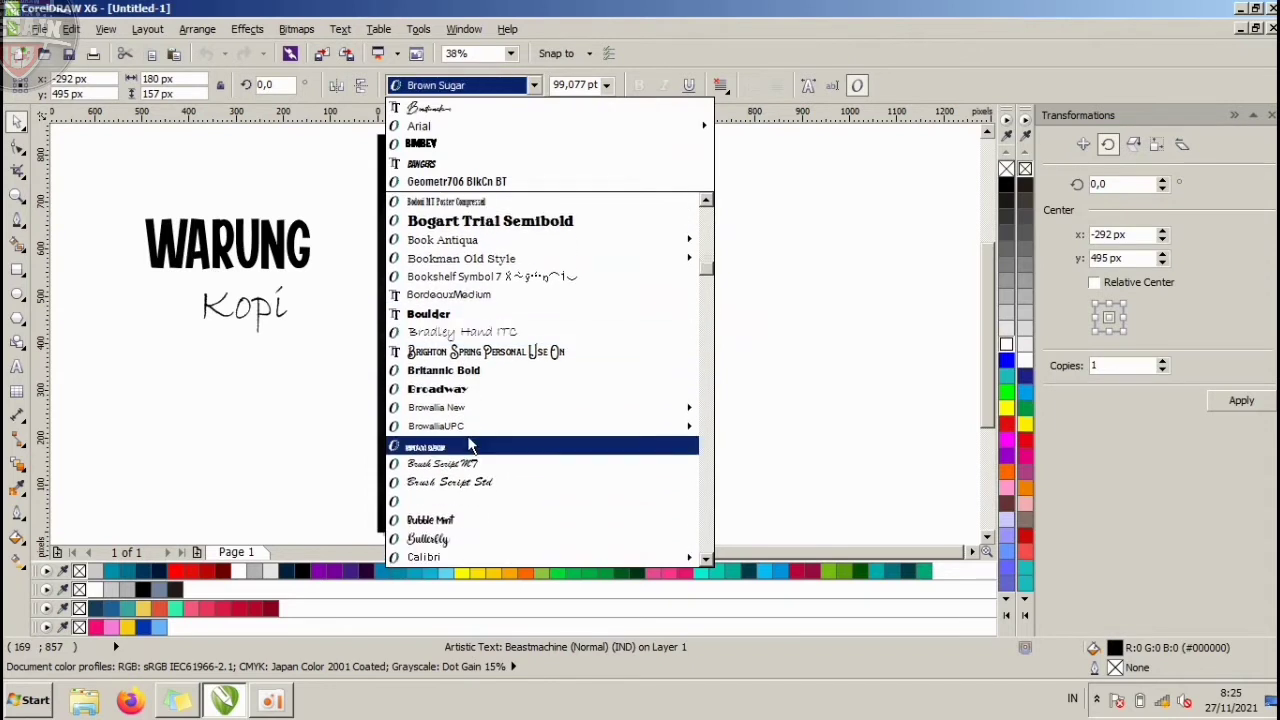
pyautogui.scroll(-2, 470, 420)
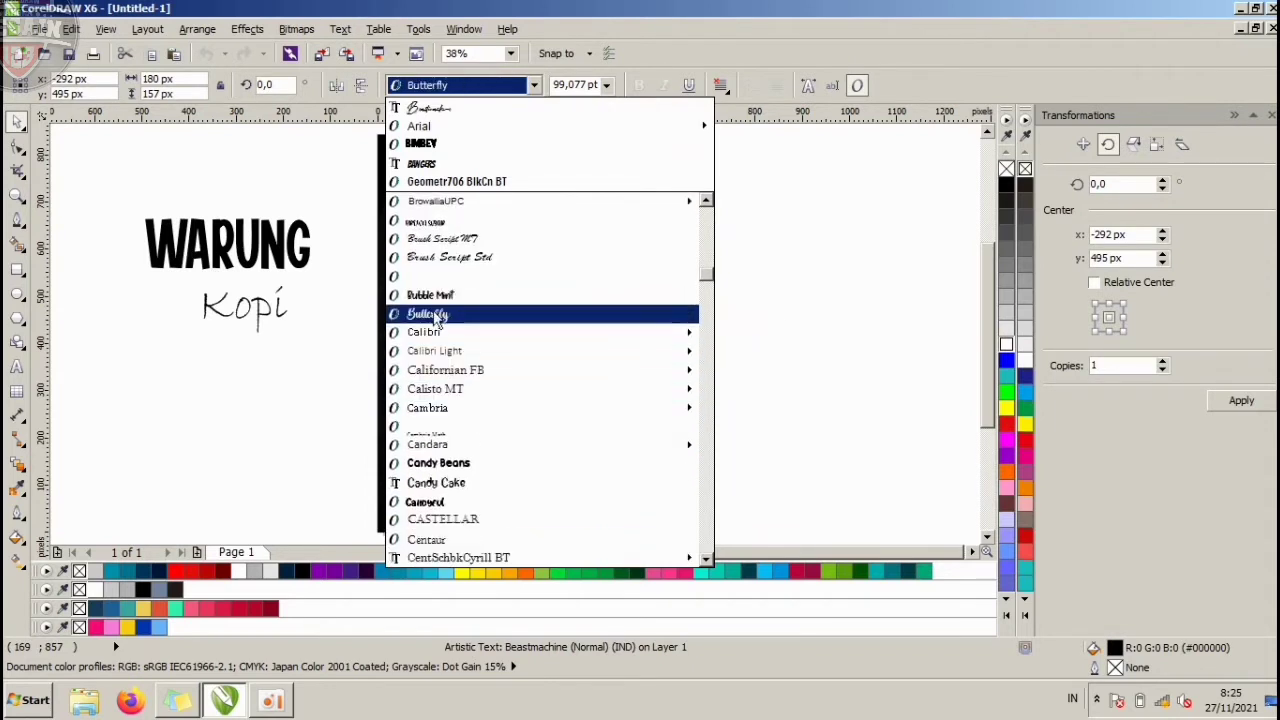
pyautogui.scroll(-1, 455, 470)
pyautogui.scroll(-7, 455, 465)
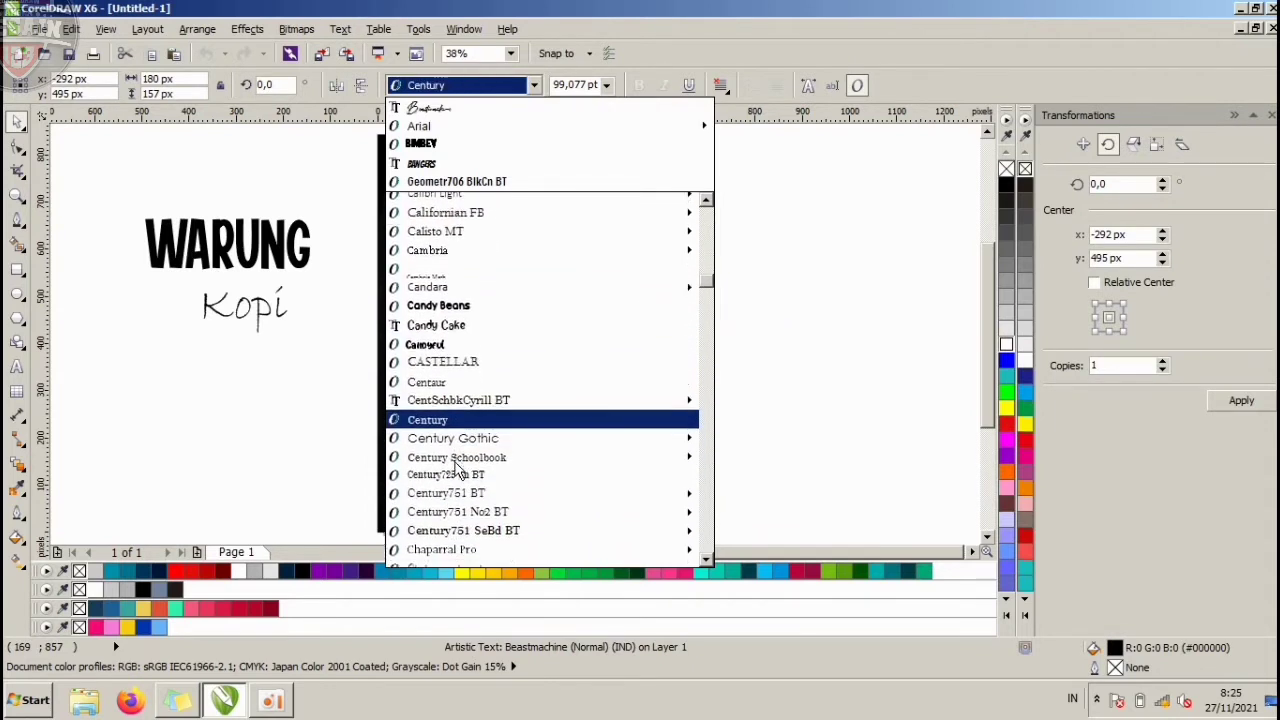
pyautogui.scroll(-3, 455, 450)
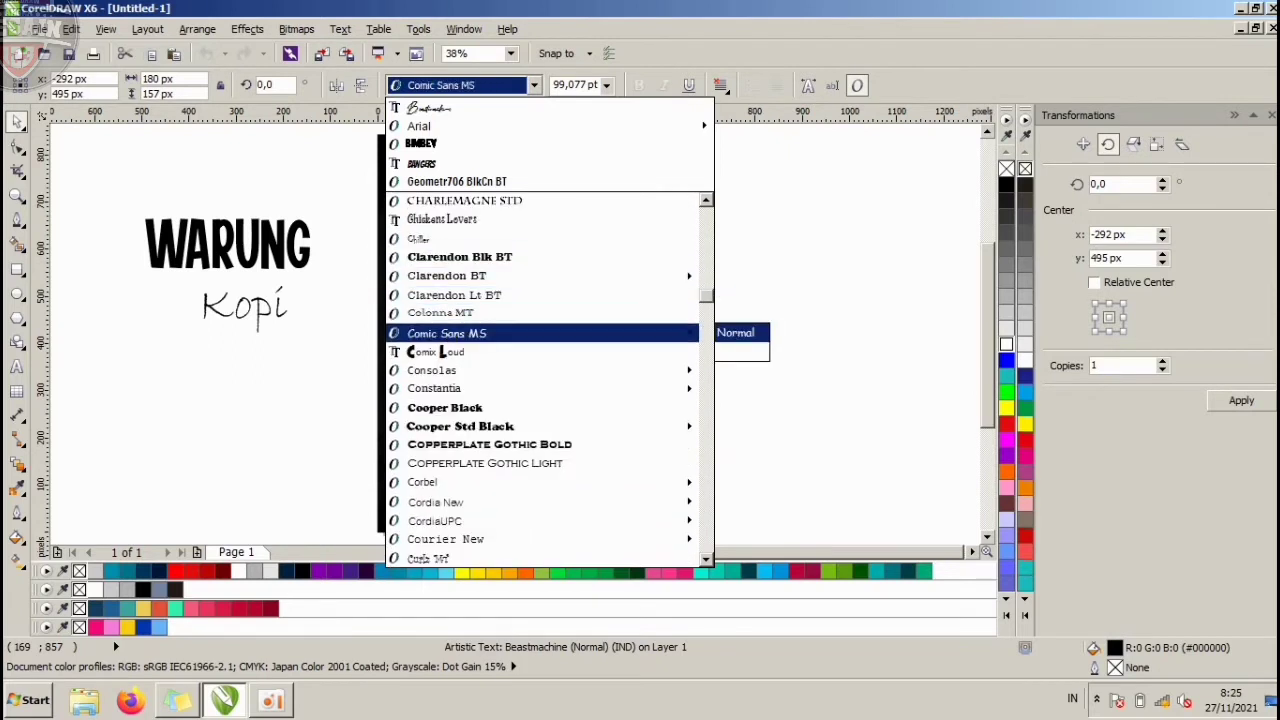
pyautogui.scroll(1, 472, 470)
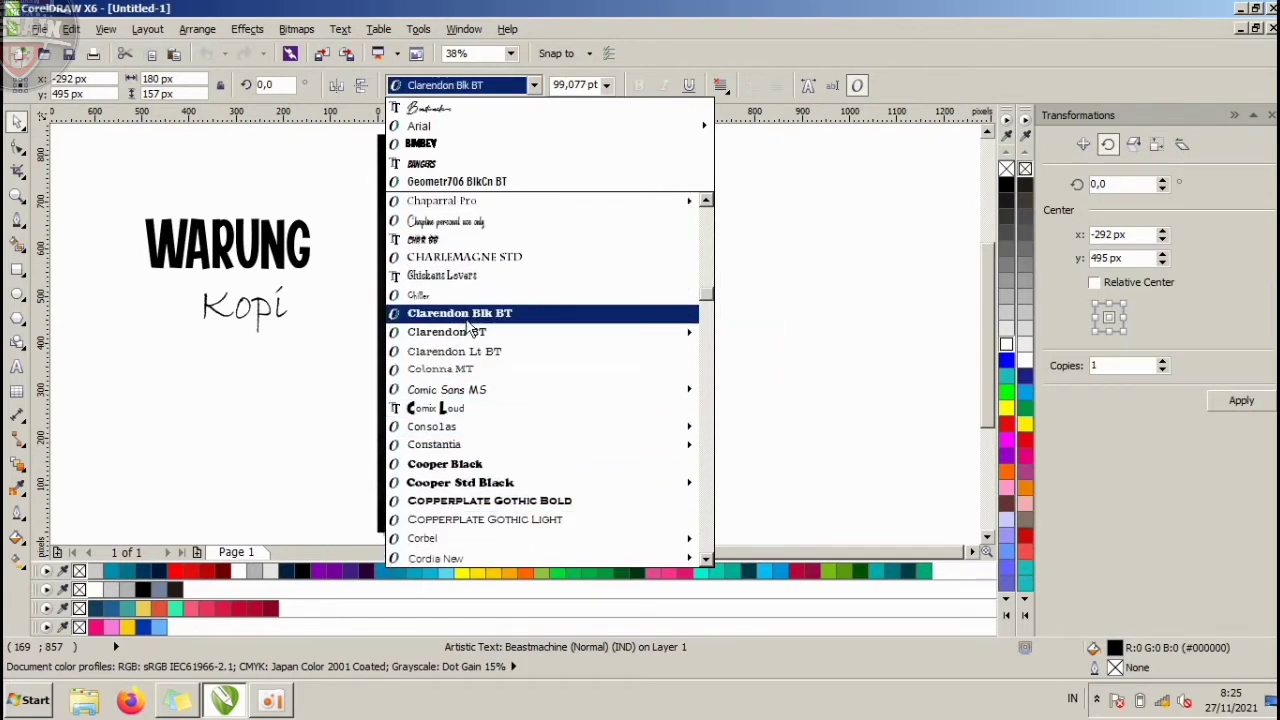
pyautogui.scroll(-3, 486, 405)
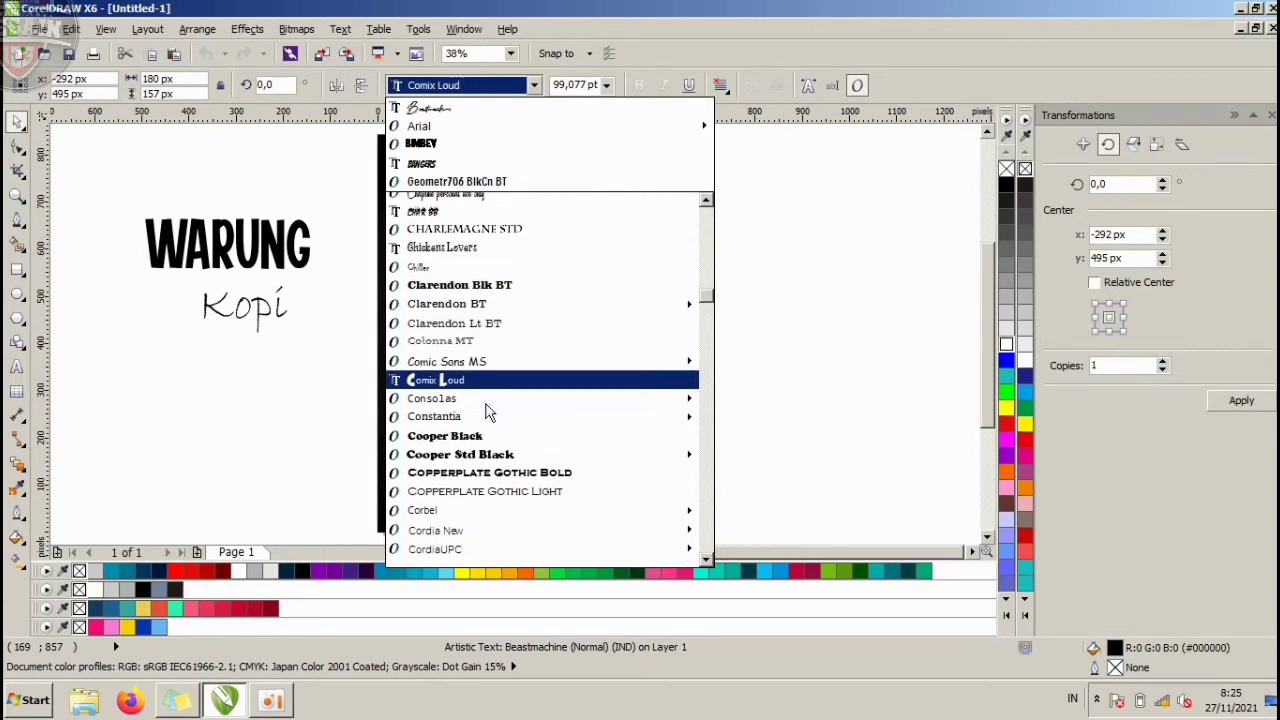
pyautogui.scroll(-4, 487, 402)
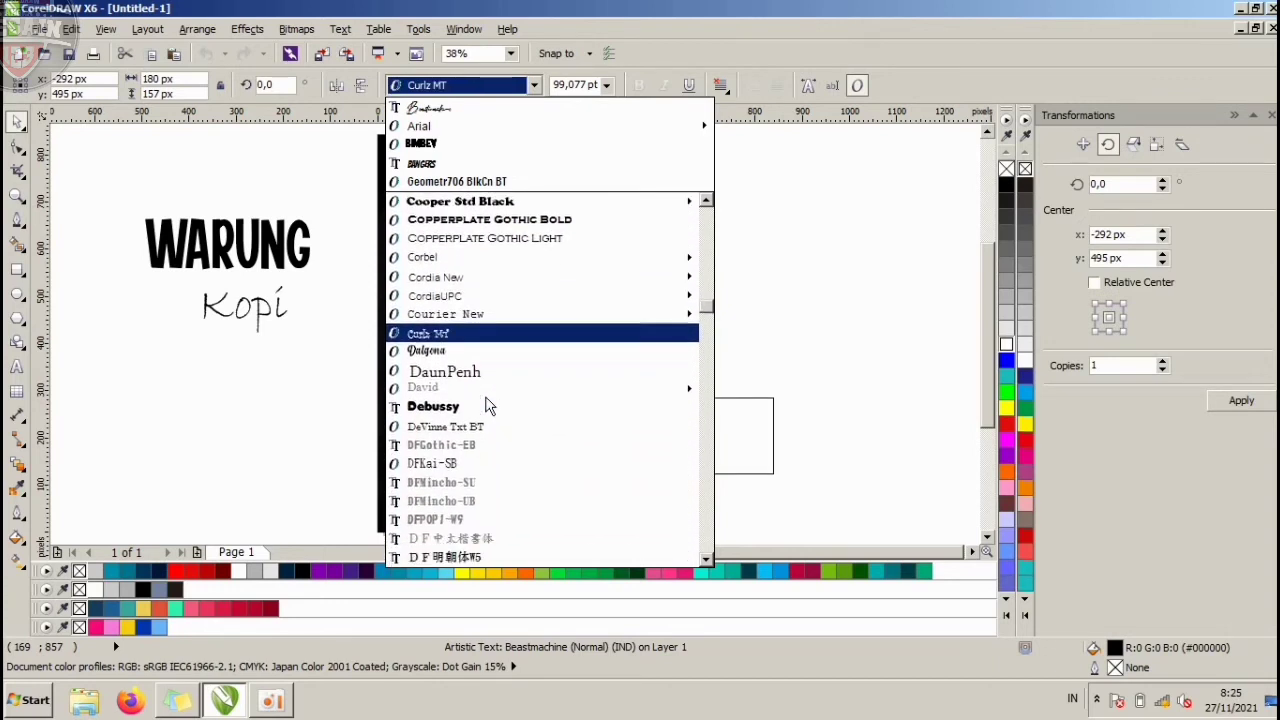
pyautogui.scroll(-5, 487, 402)
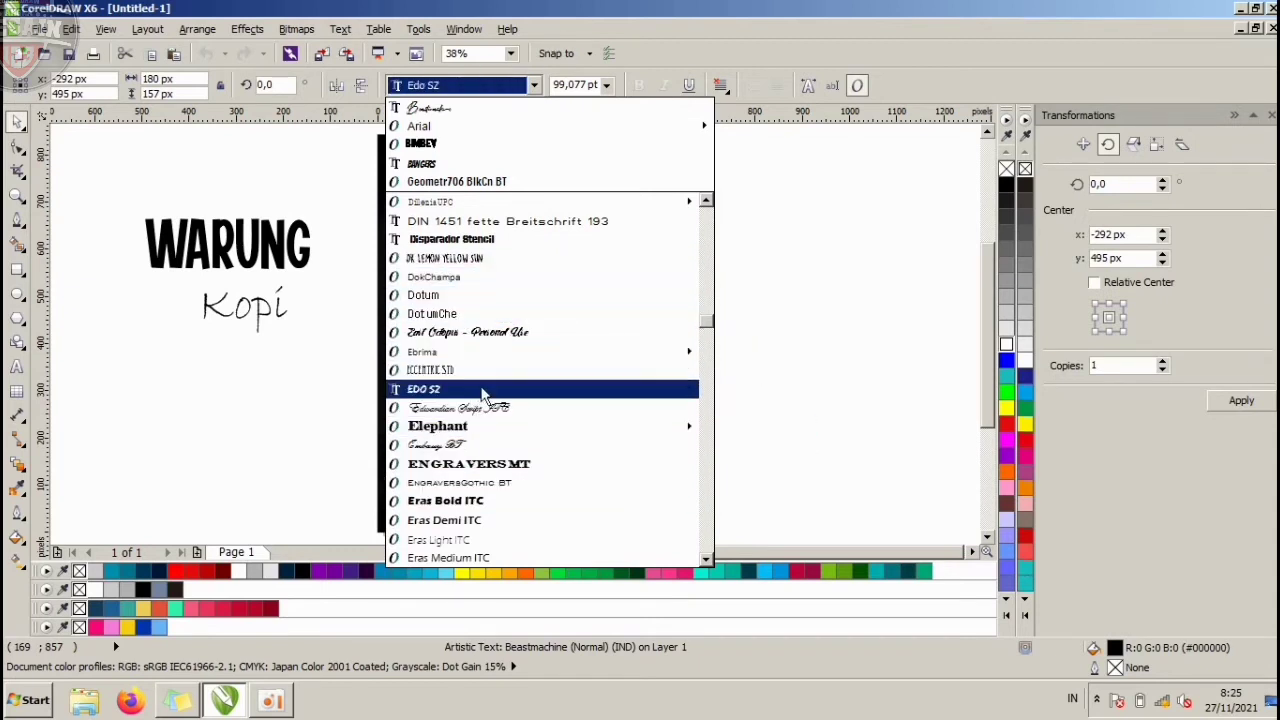
pyautogui.scroll(-2, 485, 400)
pyautogui.scroll(-4, 484, 420)
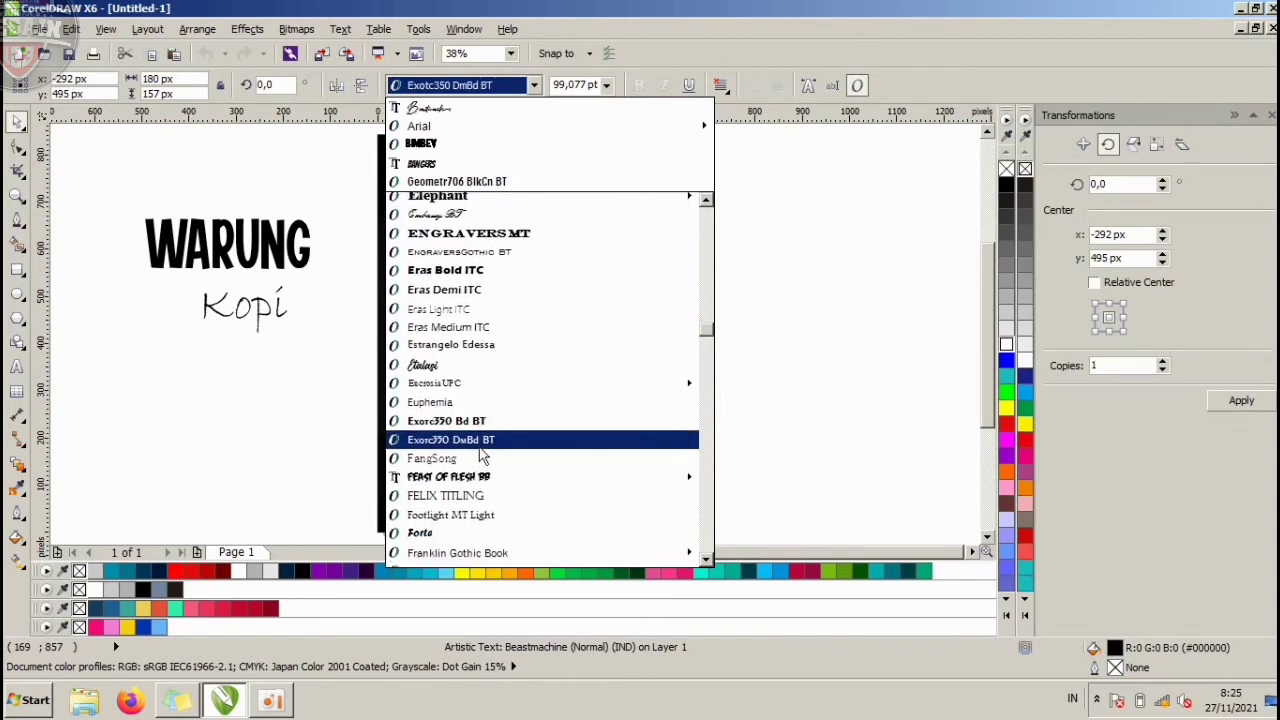
pyautogui.scroll(-6, 481, 452)
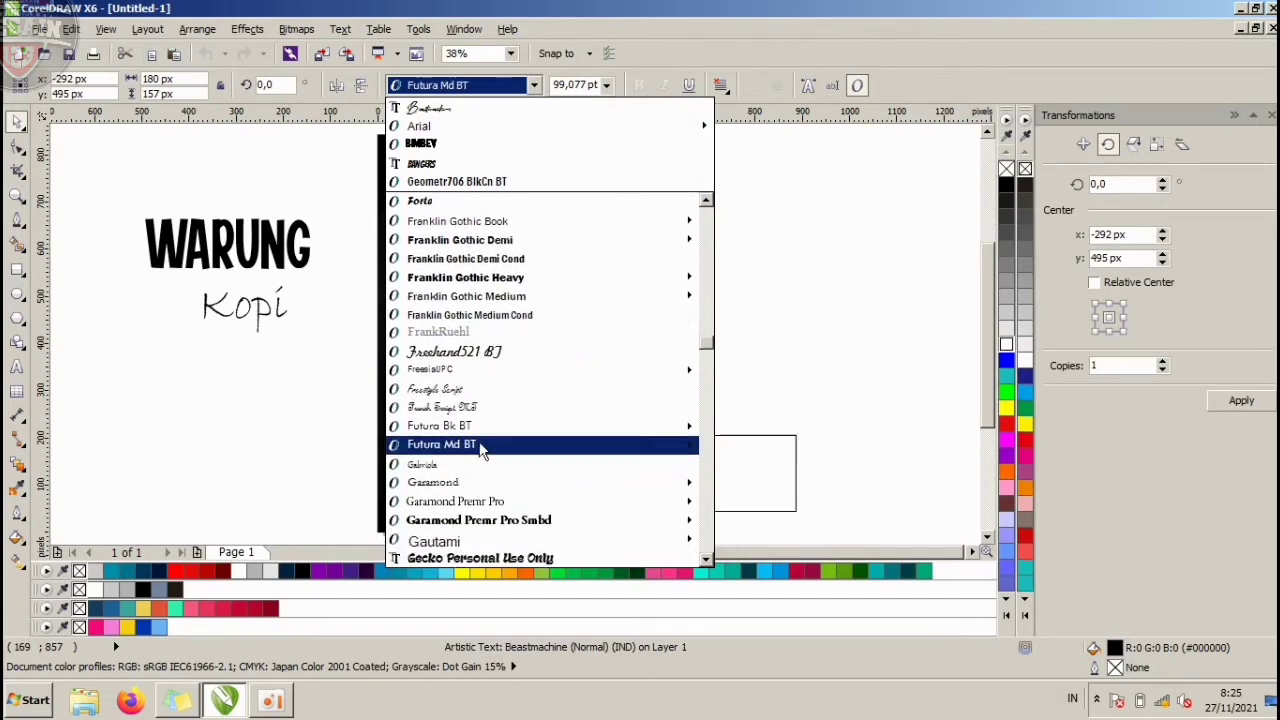
pyautogui.scroll(-4, 481, 450)
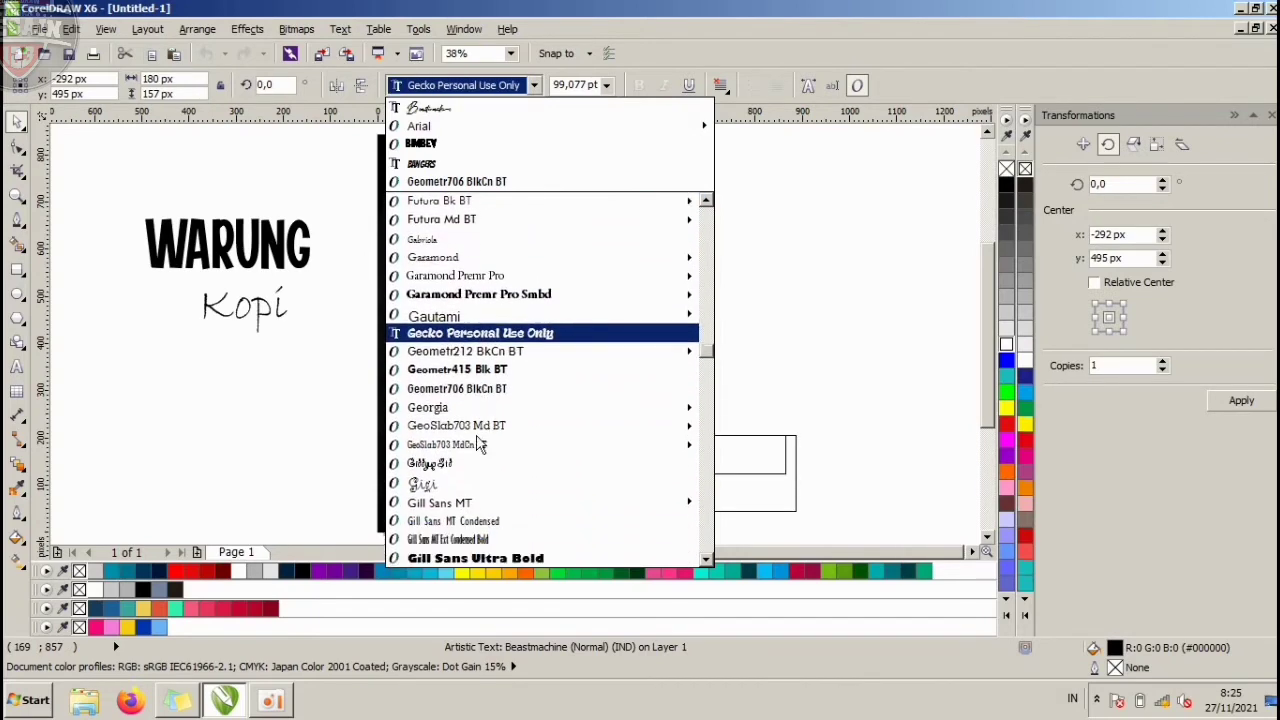
pyautogui.scroll(-4, 481, 444)
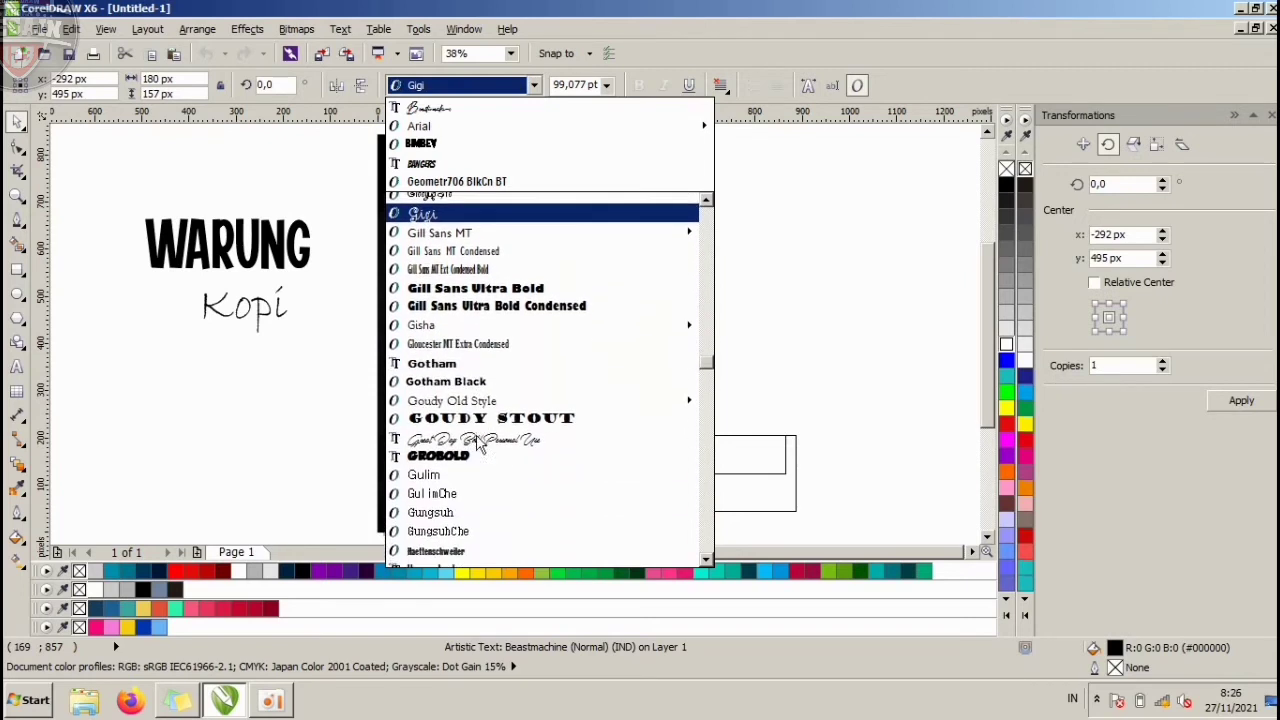
pyautogui.click(469, 371)
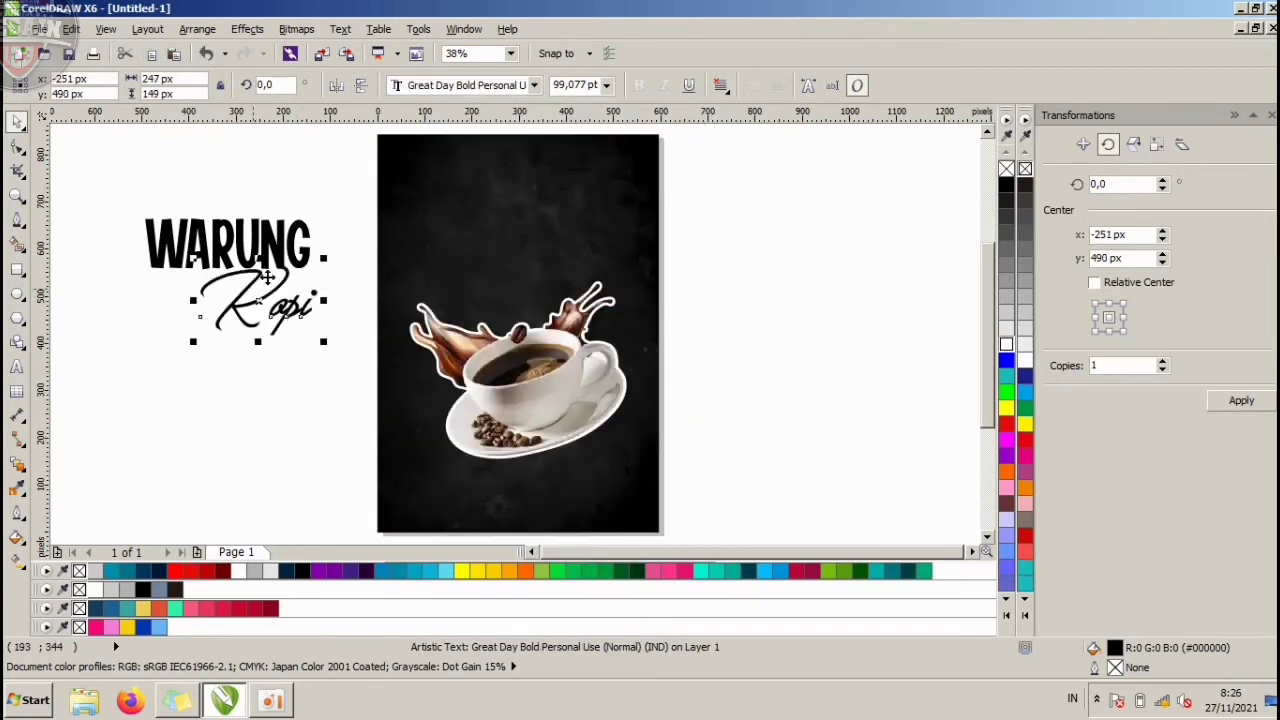
pyautogui.moveTo(305, 258); pyautogui.dragTo(299, 268)
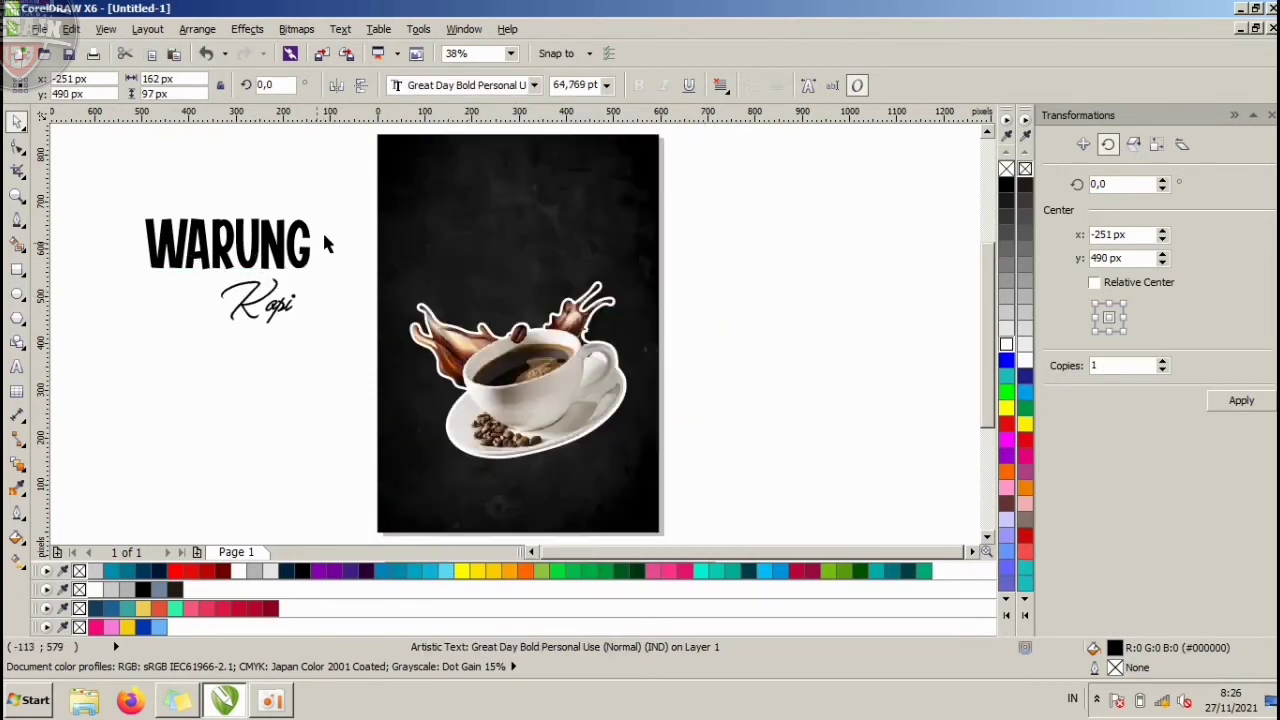
pyautogui.click(278, 331)
pyautogui.doubleClick(260, 302)
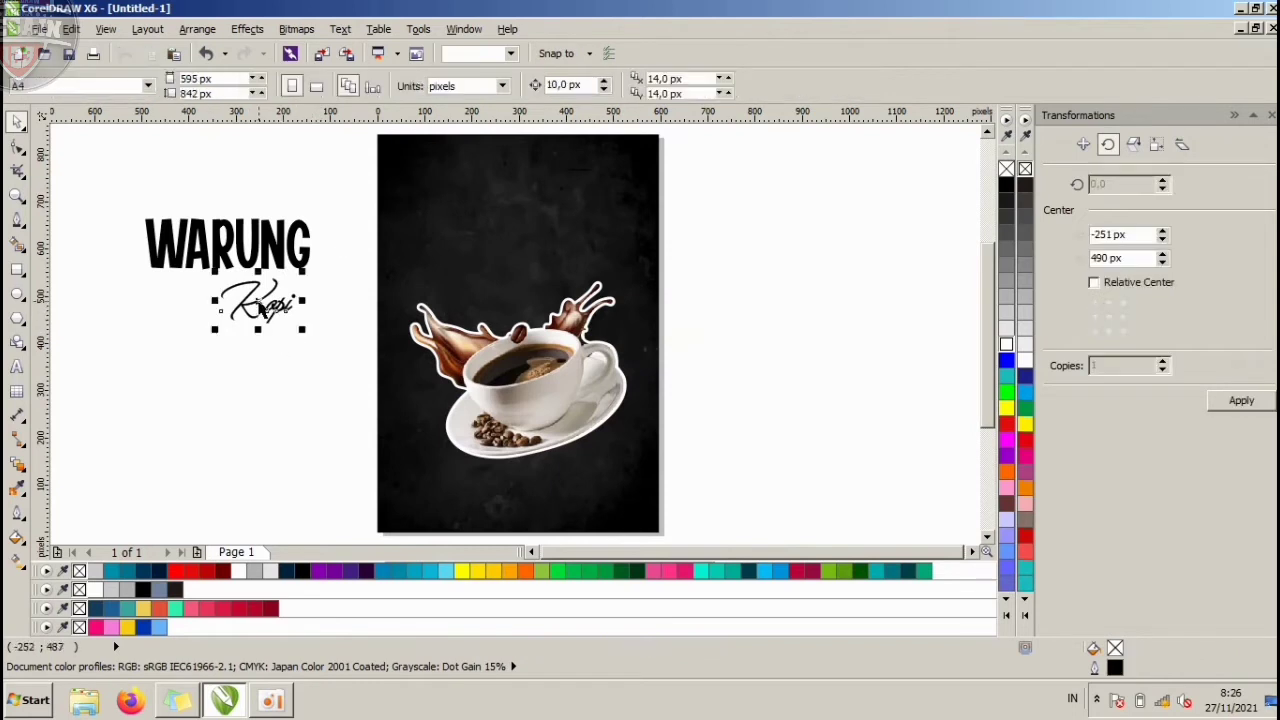
pyautogui.press('BackSpace')
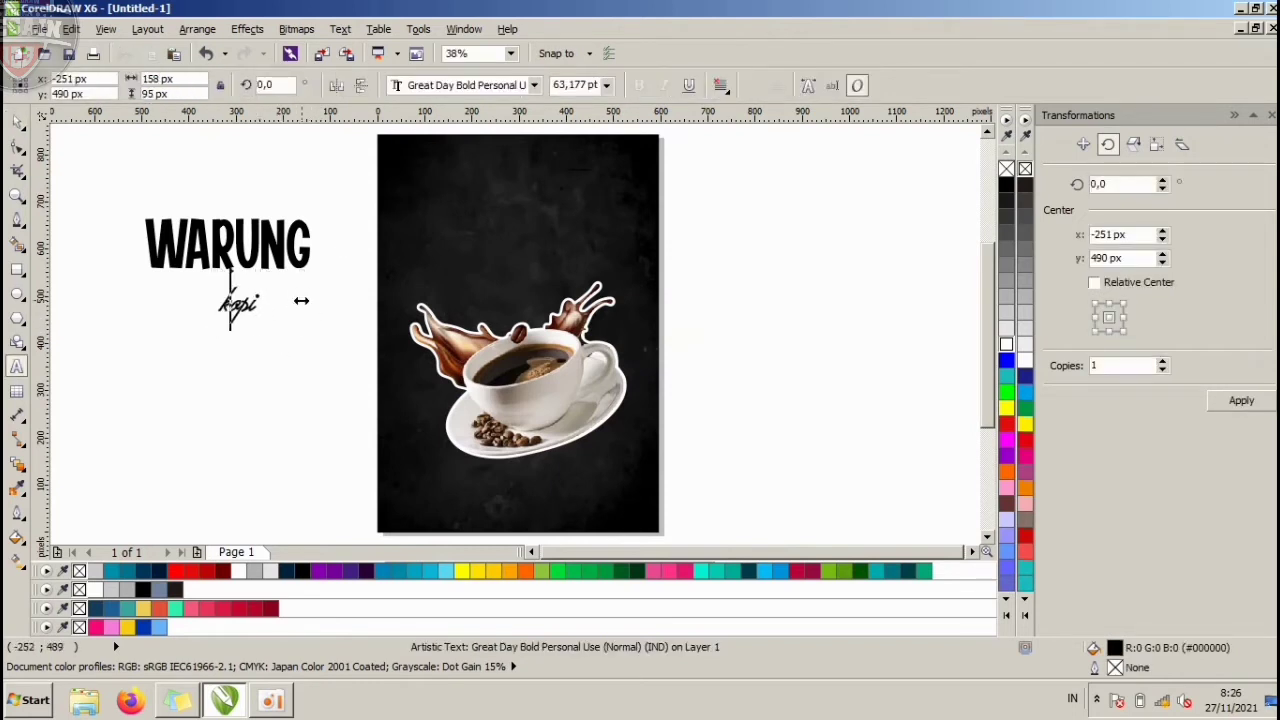
pyautogui.press('BackSpace')
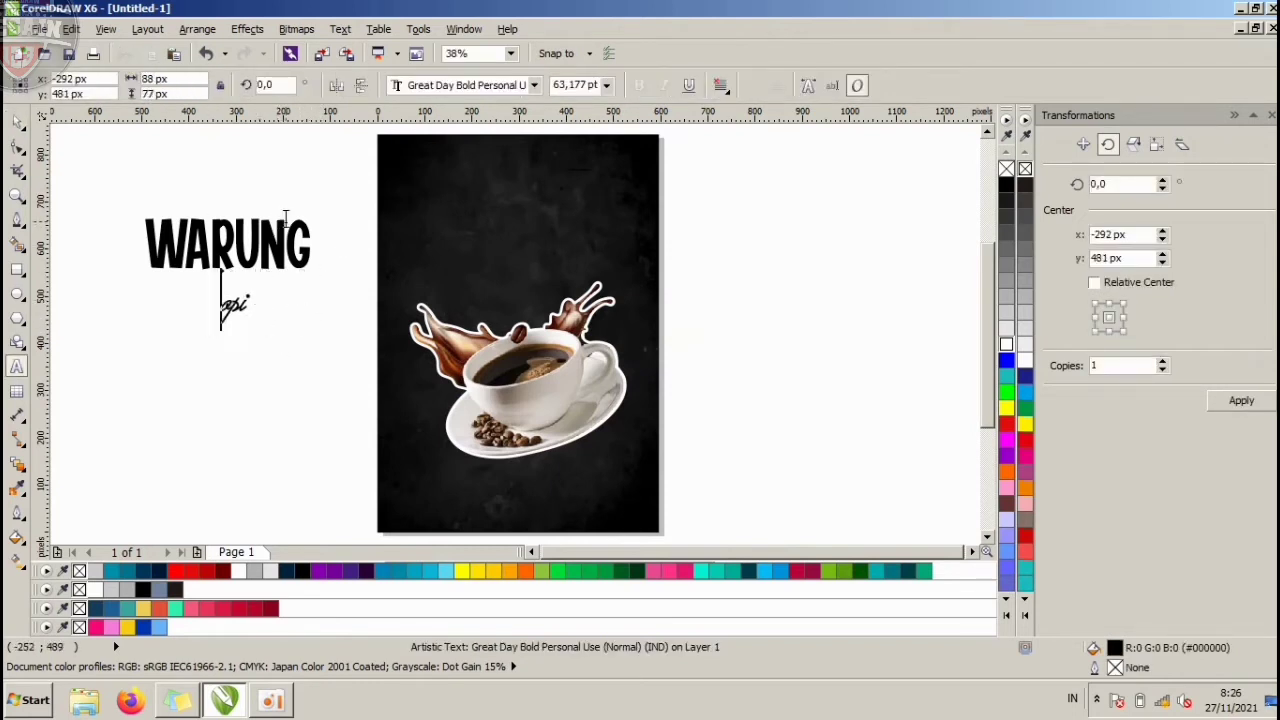
pyautogui.write('K')
pyautogui.hotkey('ctrl', 'z')
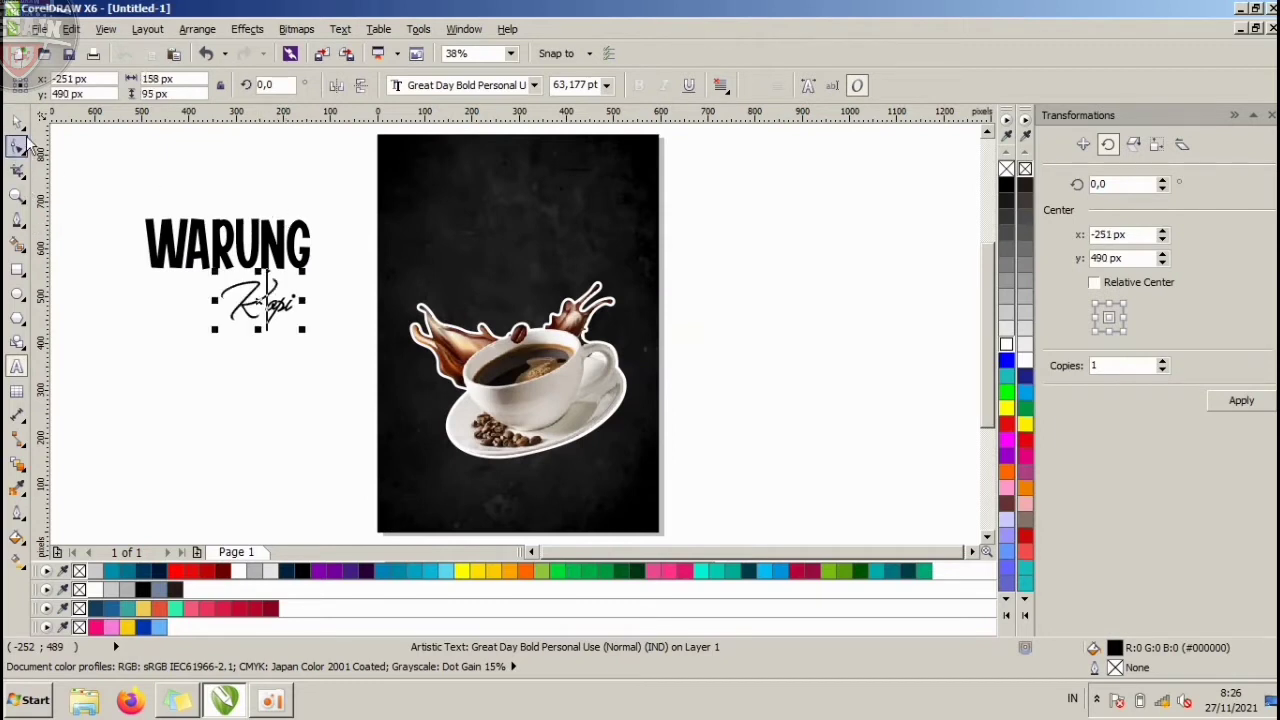
# Move the Kopi text beneath WARUNG and centre the two words horizontally on each other.
pyautogui.click(278, 157)
pyautogui.moveTo(267, 294); pyautogui.dragTo(236, 291)
pyautogui.keyDown('shift'); pyautogui.click(265, 240); pyautogui.keyUp('shift')
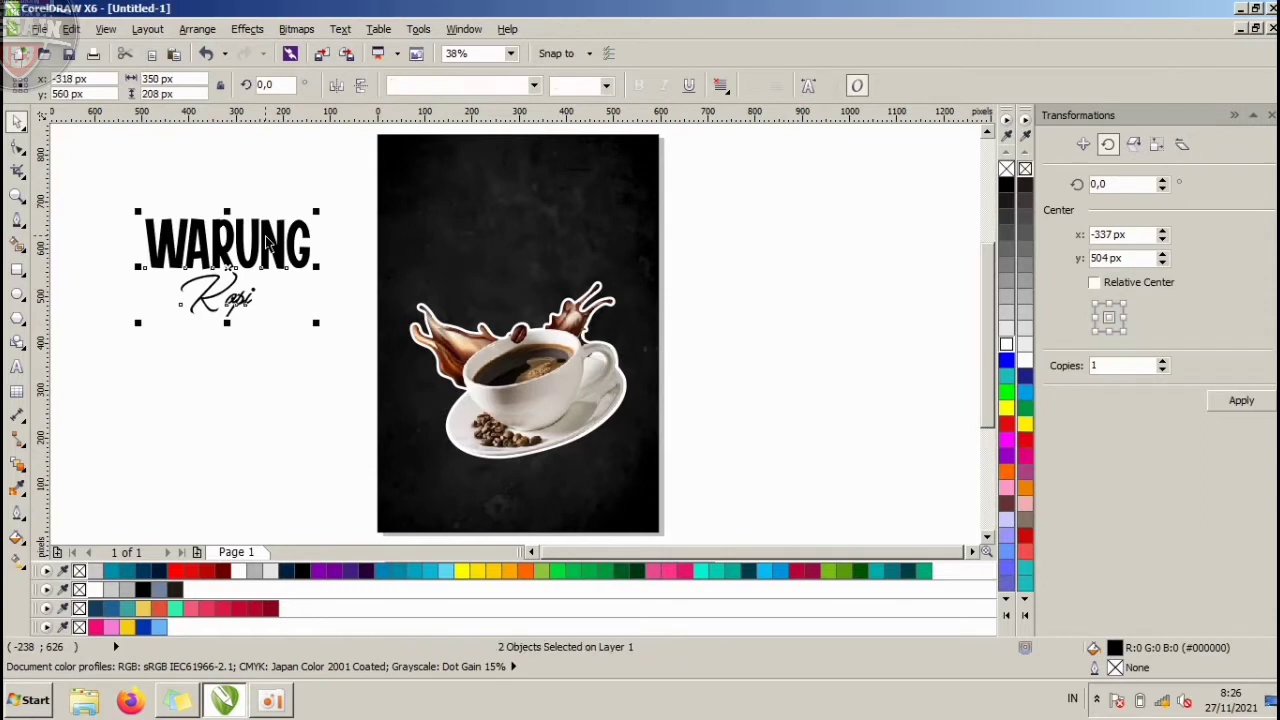
pyautogui.click(238, 147)
# Enlarge the WARUNG text to about 442 × 137 px and move it slightly up, clear of Kopi.
pyautogui.click(272, 230)
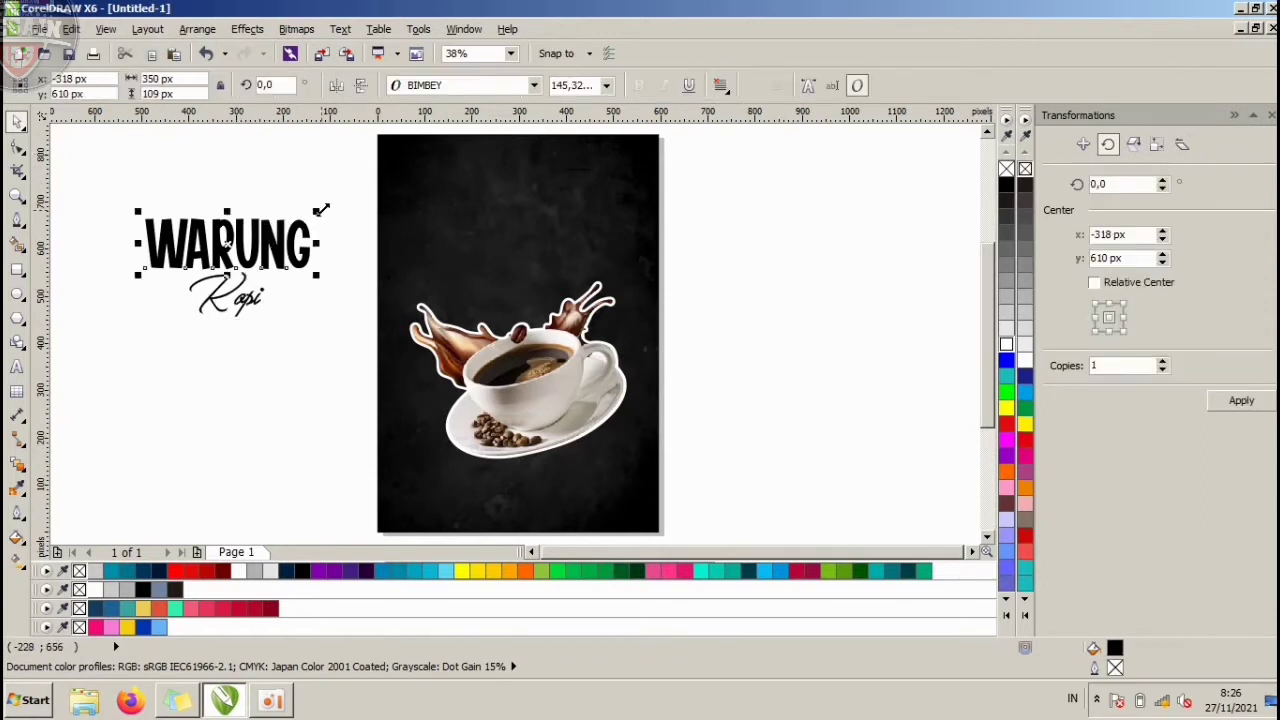
pyautogui.moveTo(315, 212); pyautogui.dragTo(340, 195)
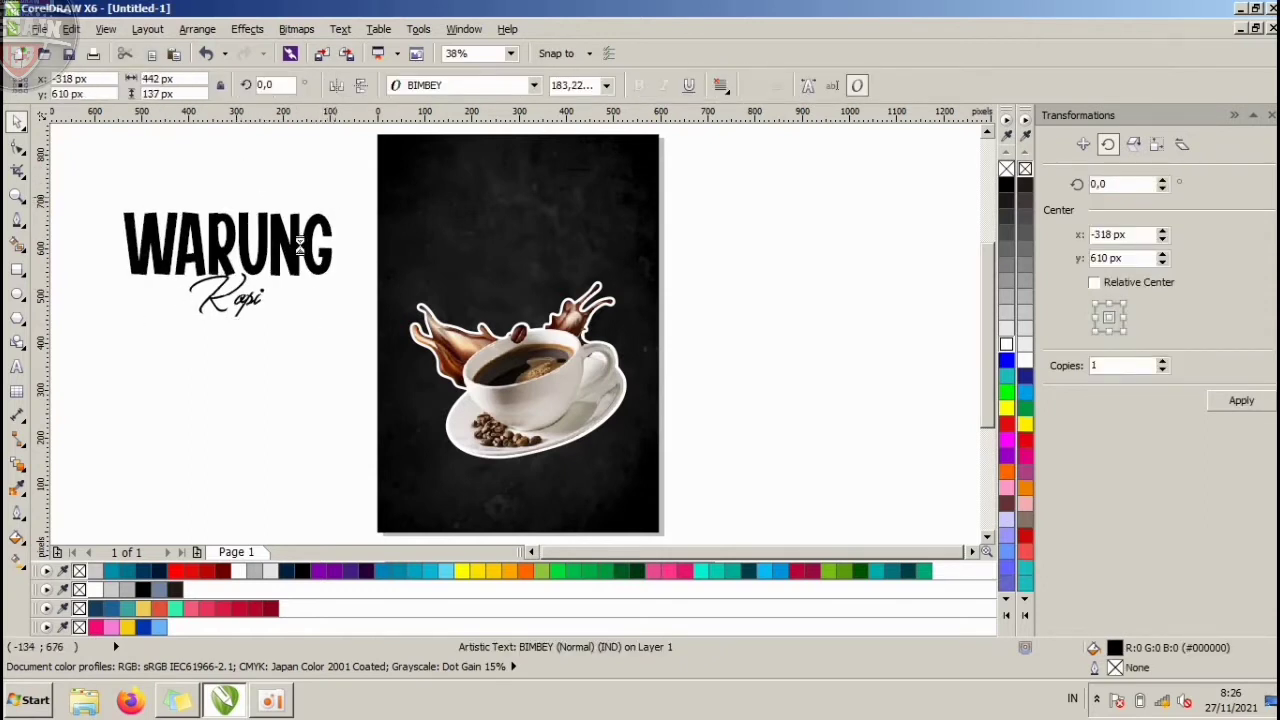
pyautogui.moveTo(295, 238); pyautogui.dragTo(294, 233)
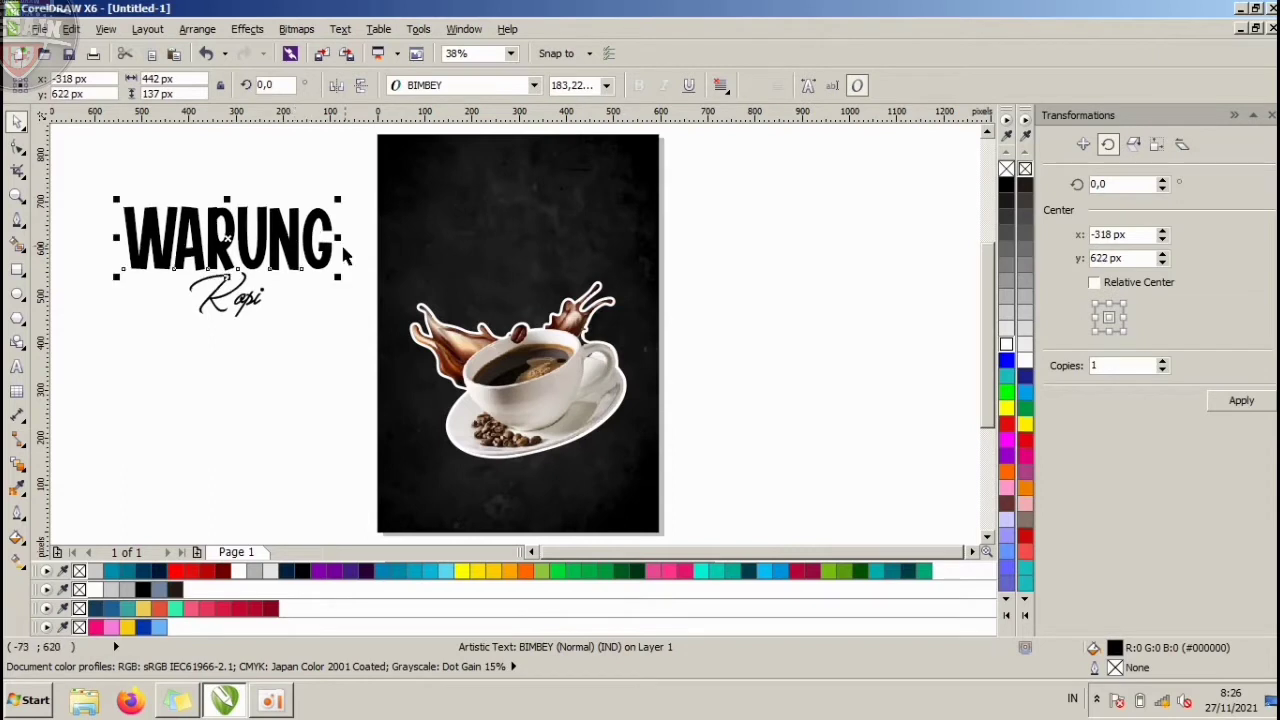
# Set the WARUNG text's font to Birch Std and stretch the word to about 348 px wide.
pyautogui.click(534, 85)
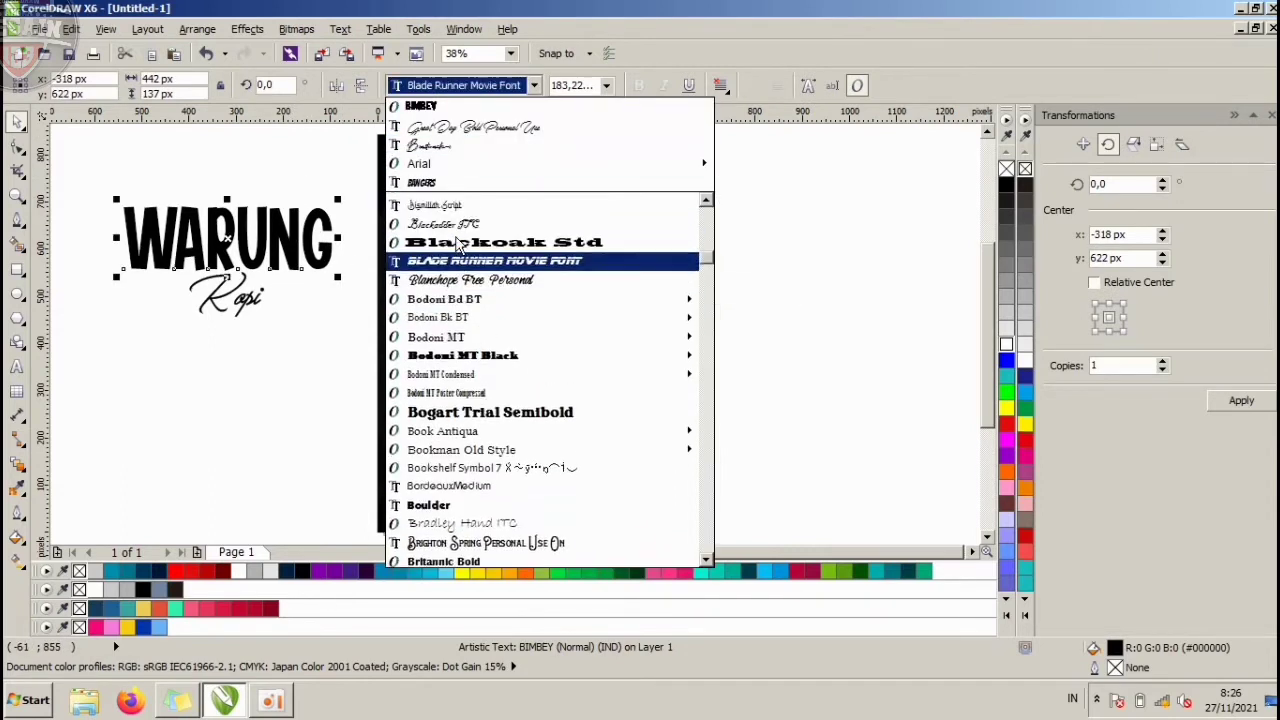
pyautogui.click(446, 220)
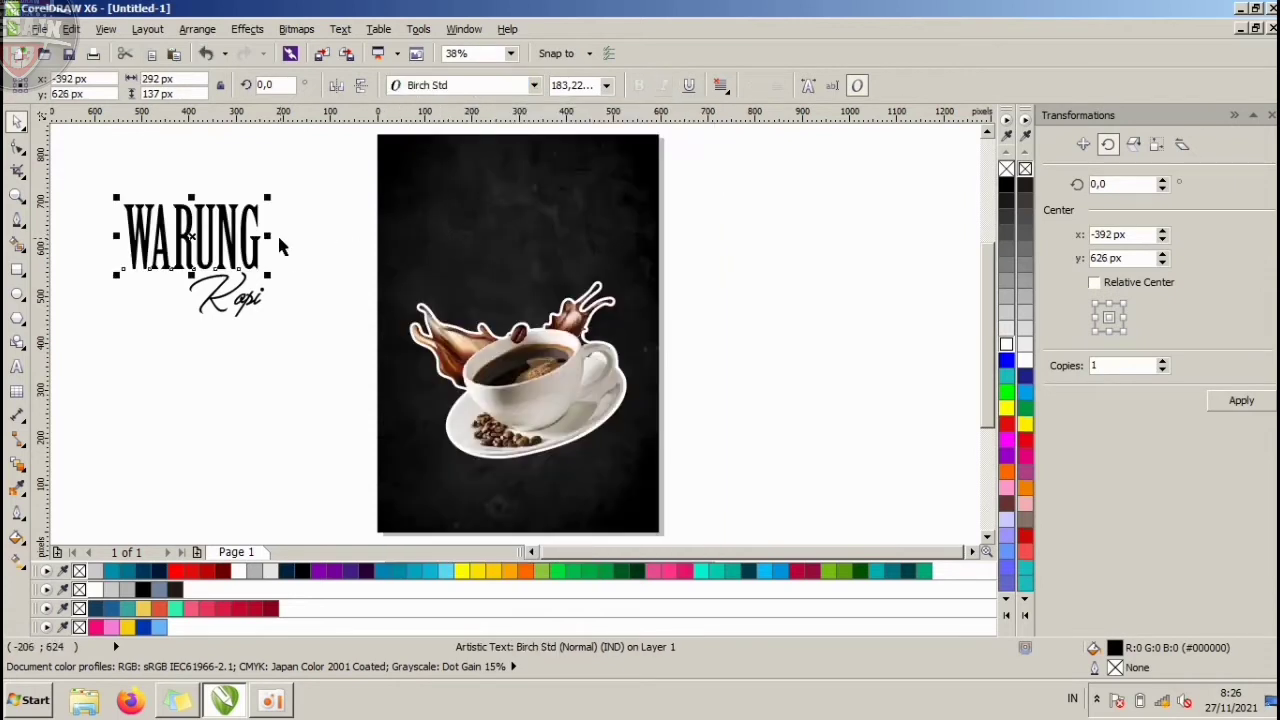
pyautogui.moveTo(269, 238); pyautogui.dragTo(294, 238)
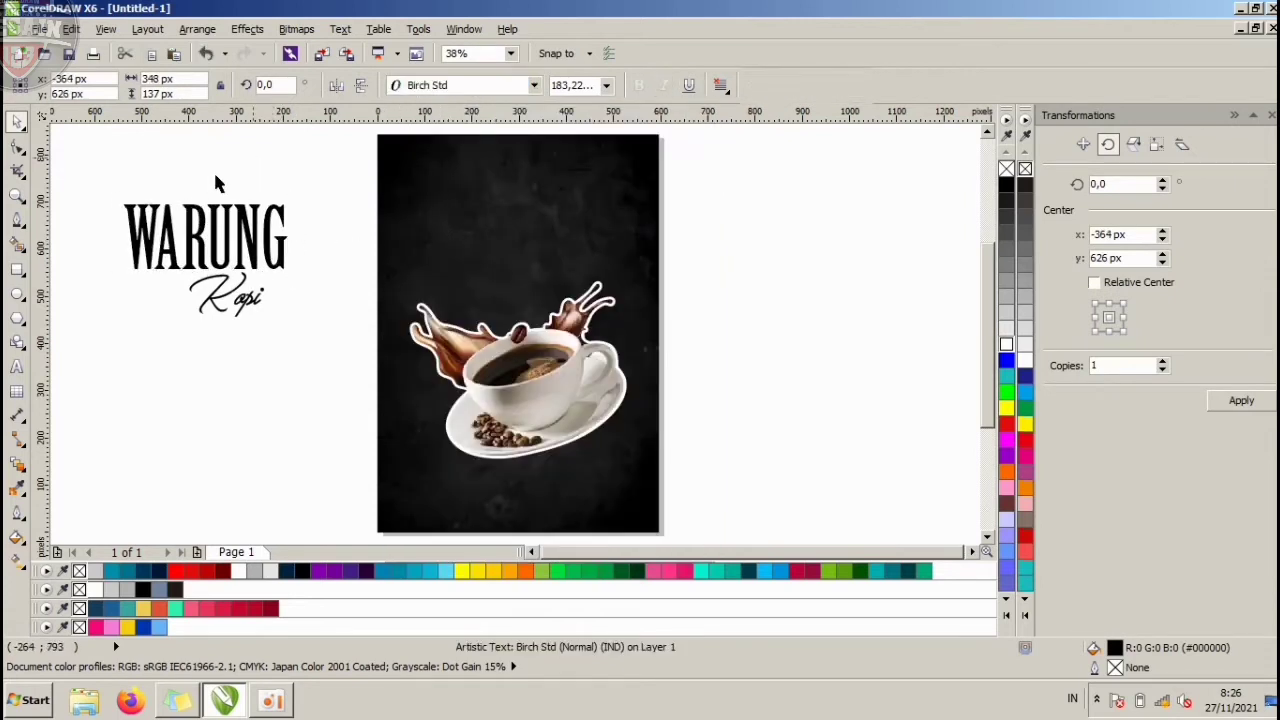
# Centre the WARUNG and Kopi texts horizontally on each other again.
pyautogui.click(112, 177)
pyautogui.moveTo(330, 366); pyautogui.dragTo(323, 354)
pyautogui.press('c')
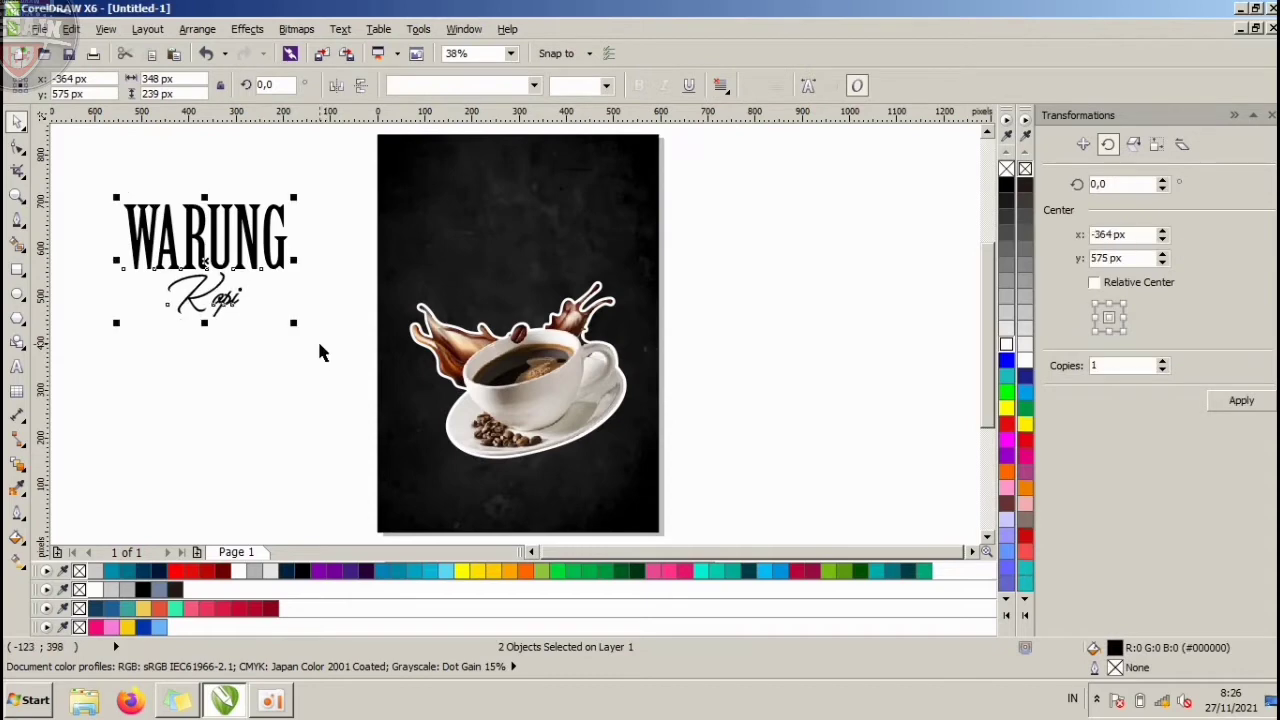
# Move the WARUNG Kopi title onto the poster above the coffee cup and fill both words white.
pyautogui.moveTo(255, 243); pyautogui.dragTo(546, 210)
pyautogui.scroll(-1, 542, 209)
pyautogui.scroll(1, 547, 176)
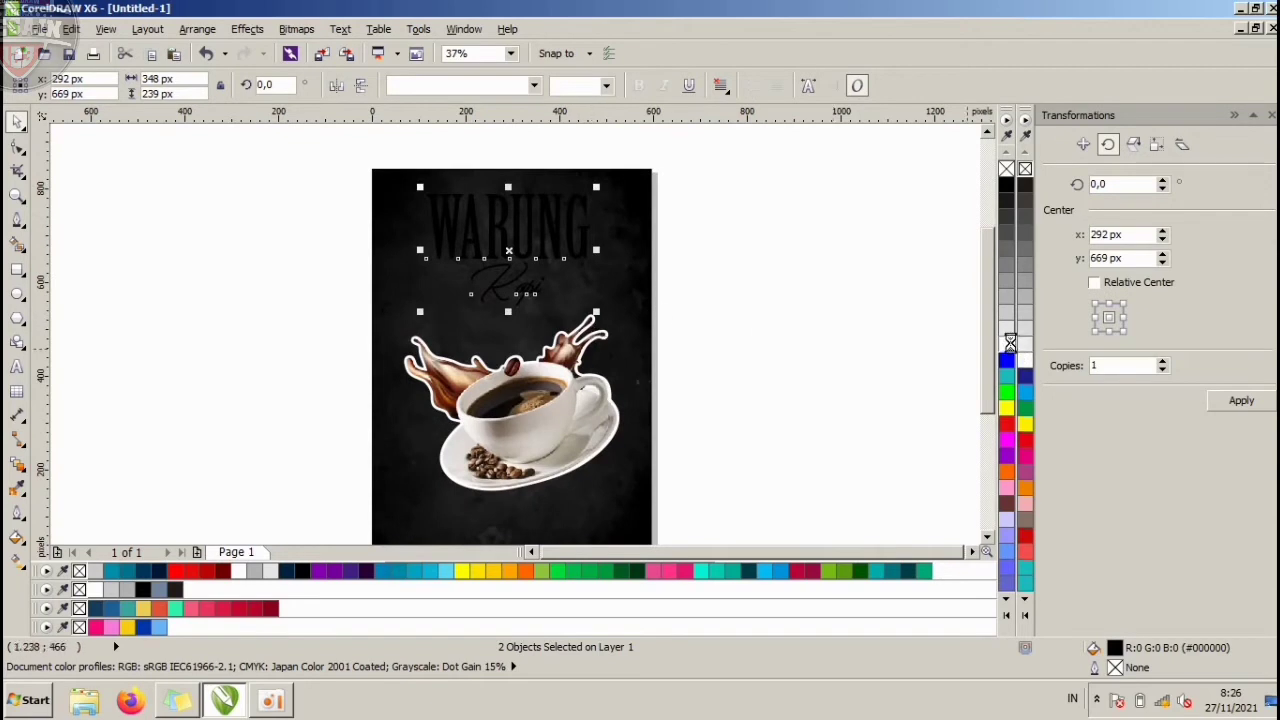
pyautogui.click(1010, 340)
pyautogui.click(713, 268)
# Lower the Kopi text slightly and centre all the objects horizontally on the poster.
pyautogui.moveTo(674, 332); pyautogui.dragTo(330, 186)
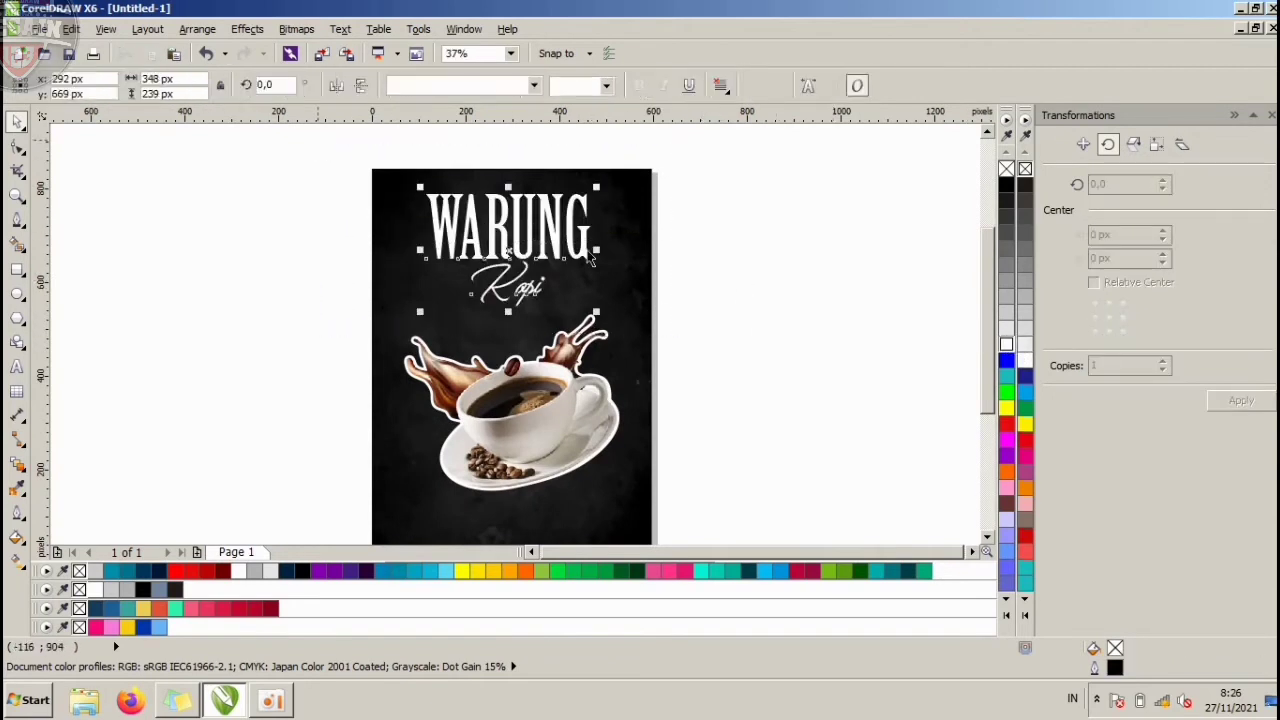
pyautogui.scroll(2, 512, 315)
pyautogui.click(548, 258)
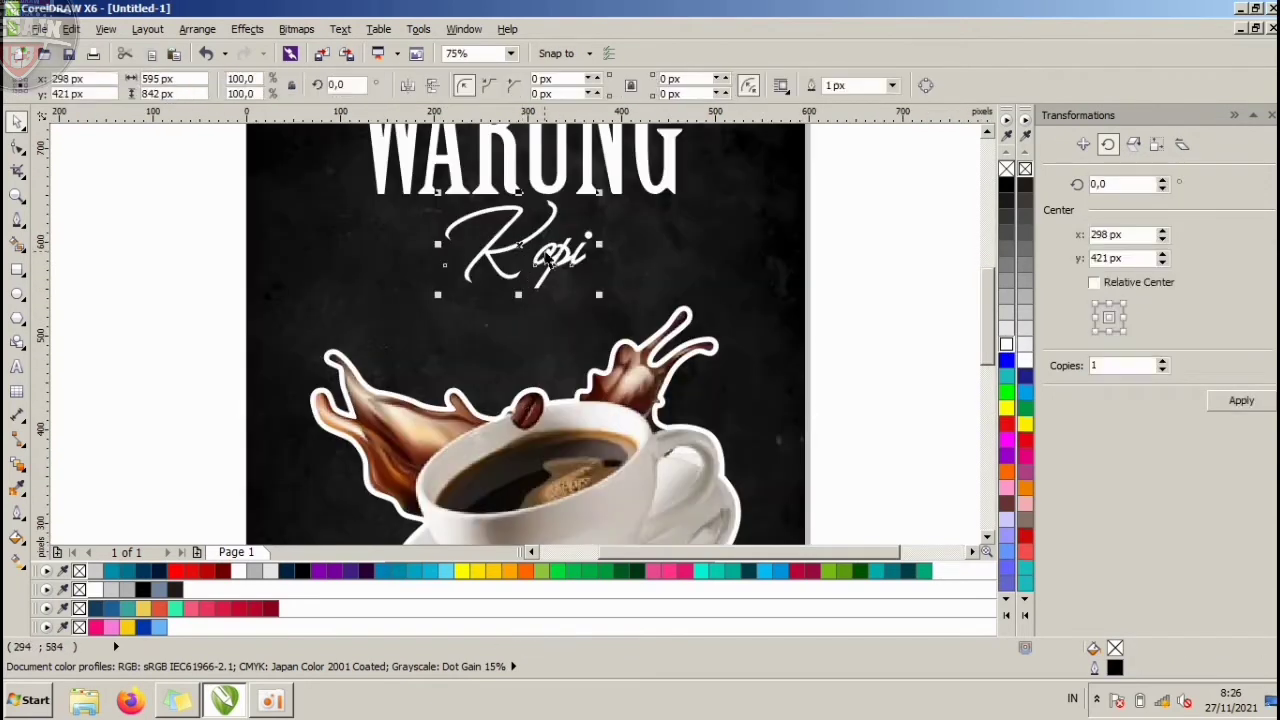
pyautogui.moveTo(558, 254); pyautogui.dragTo(558, 261)
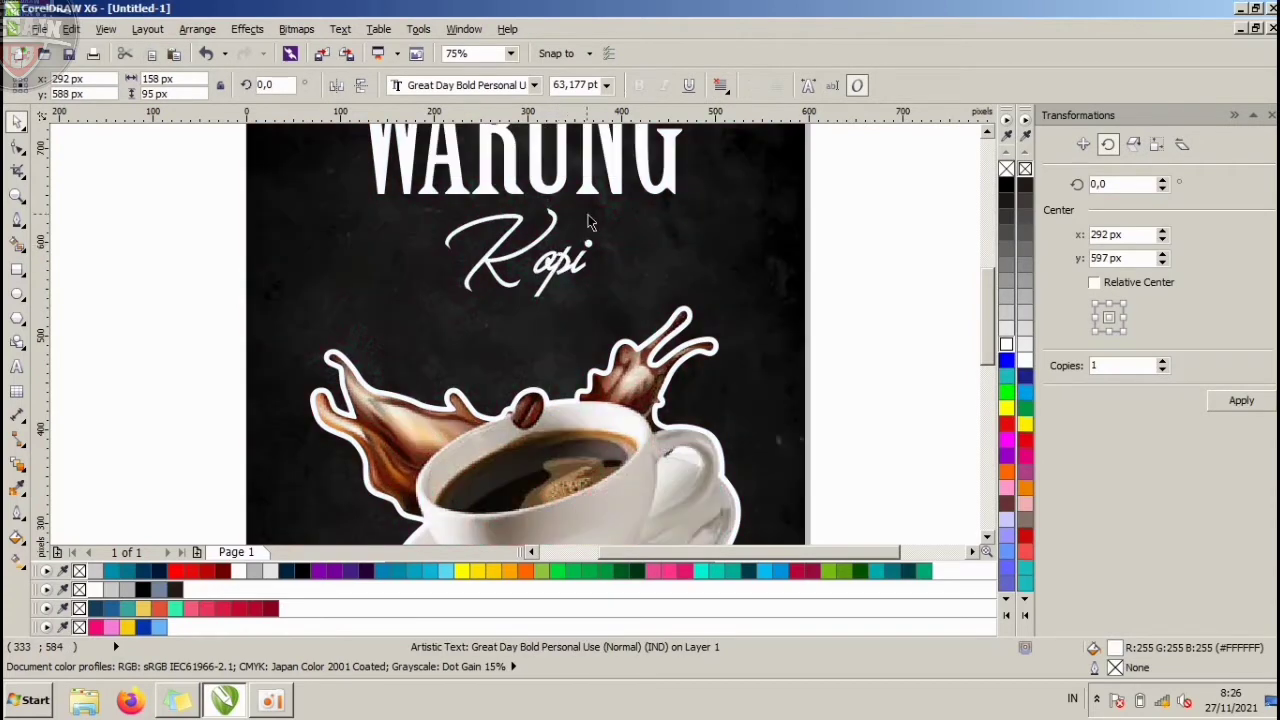
pyautogui.hotkey('ctrl', 'a')
pyautogui.press('c')
pyautogui.scroll(-1, 541, 300)
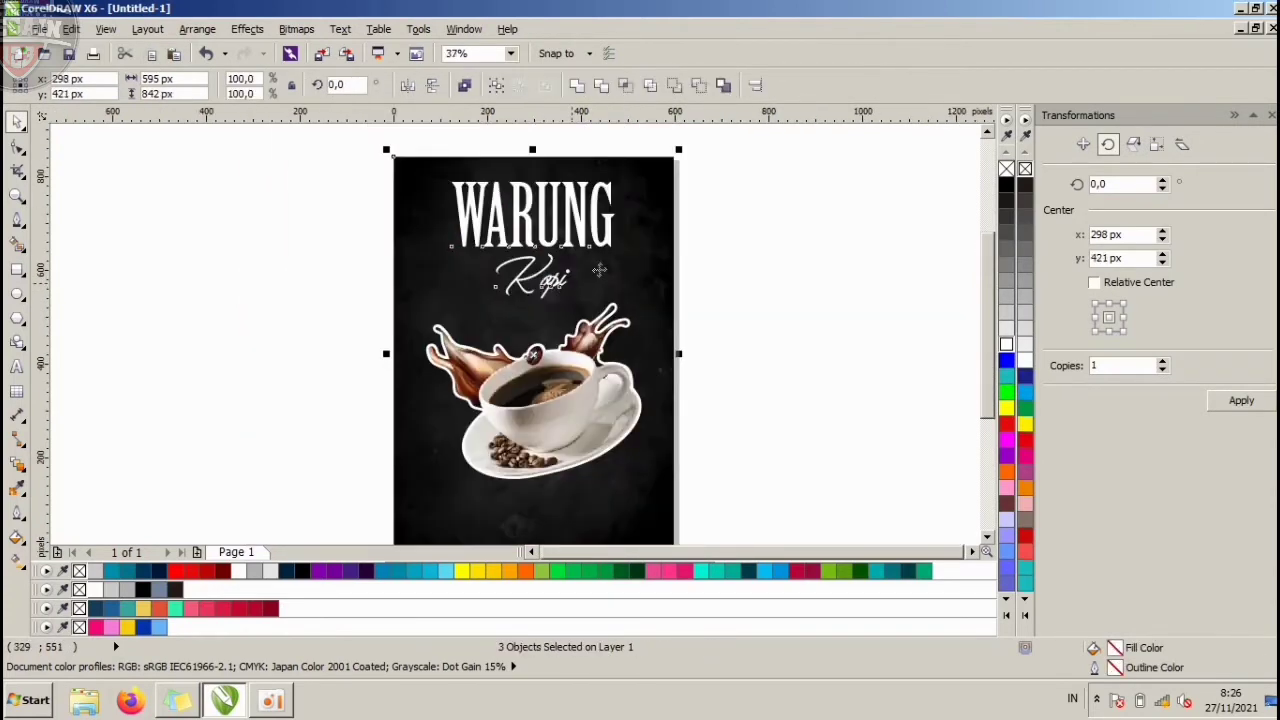
pyautogui.click(742, 250)
pyautogui.click(722, 256)
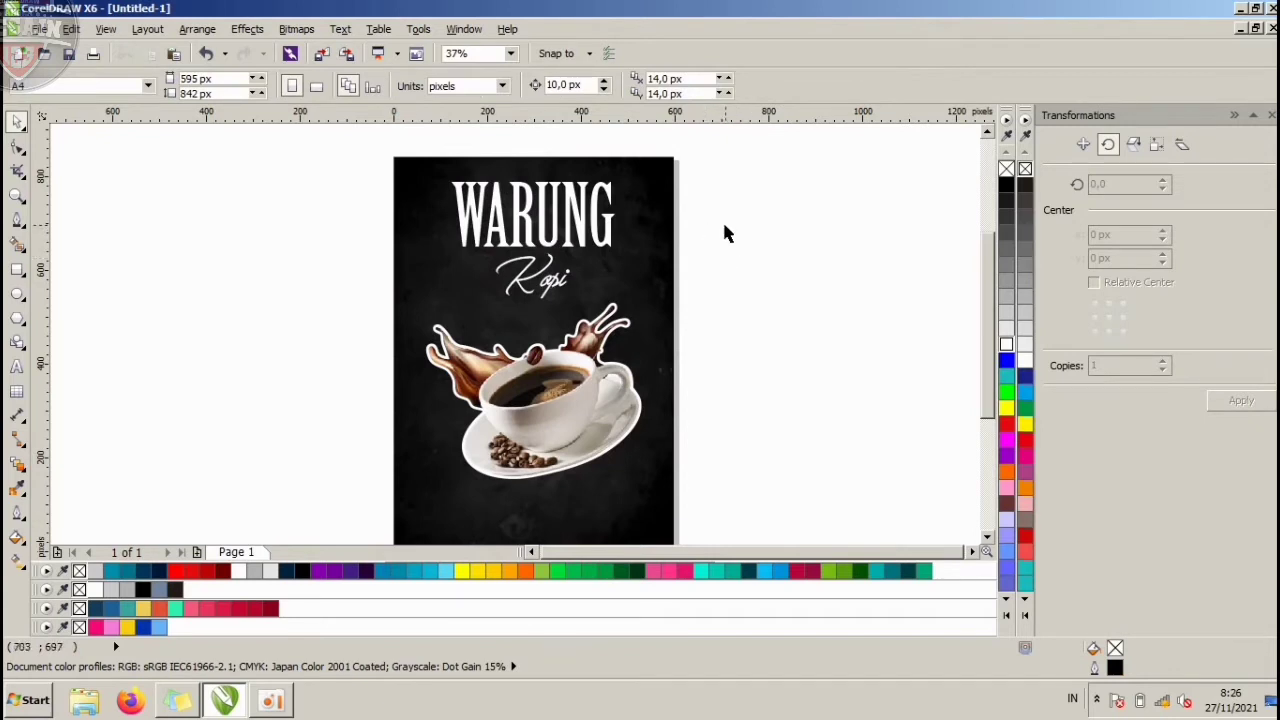
# Move the WARUNG text slightly up and raise Kopi to follow it, away from the cup.
pyautogui.click(591, 393)
pyautogui.click(731, 374)
pyautogui.click(580, 190)
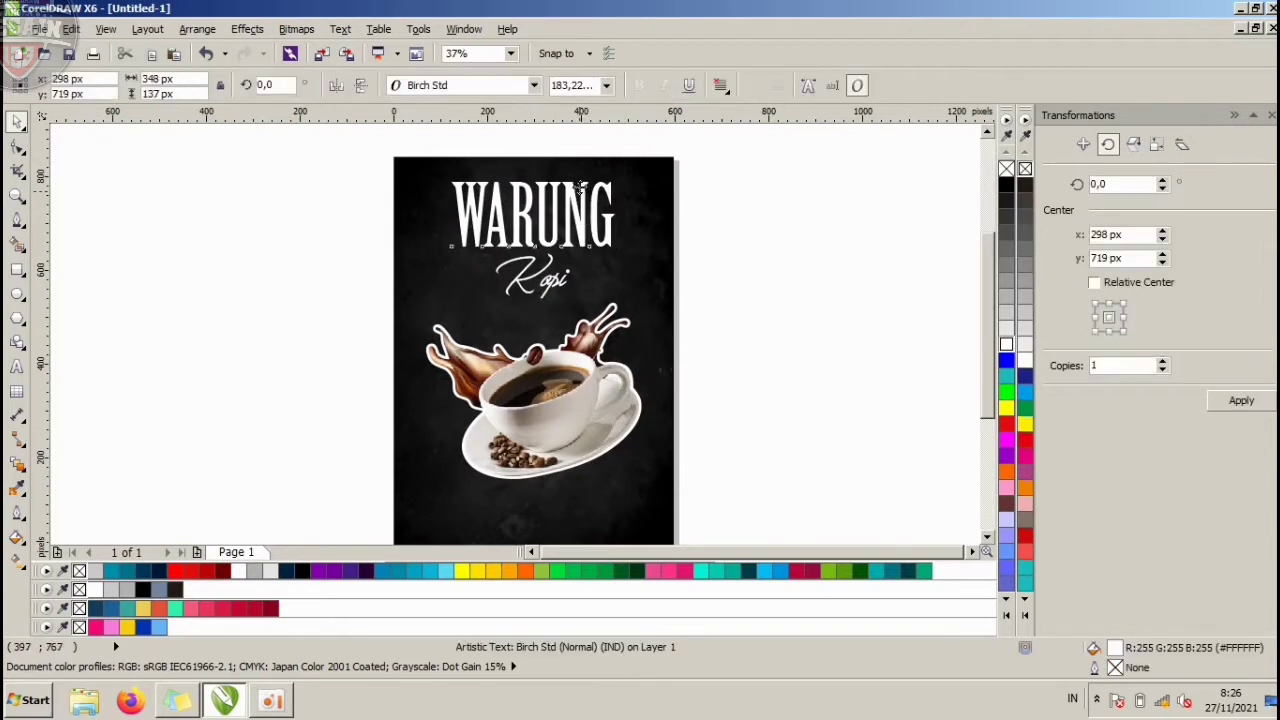
pyautogui.moveTo(580, 190); pyautogui.dragTo(579, 185)
pyautogui.click(556, 276)
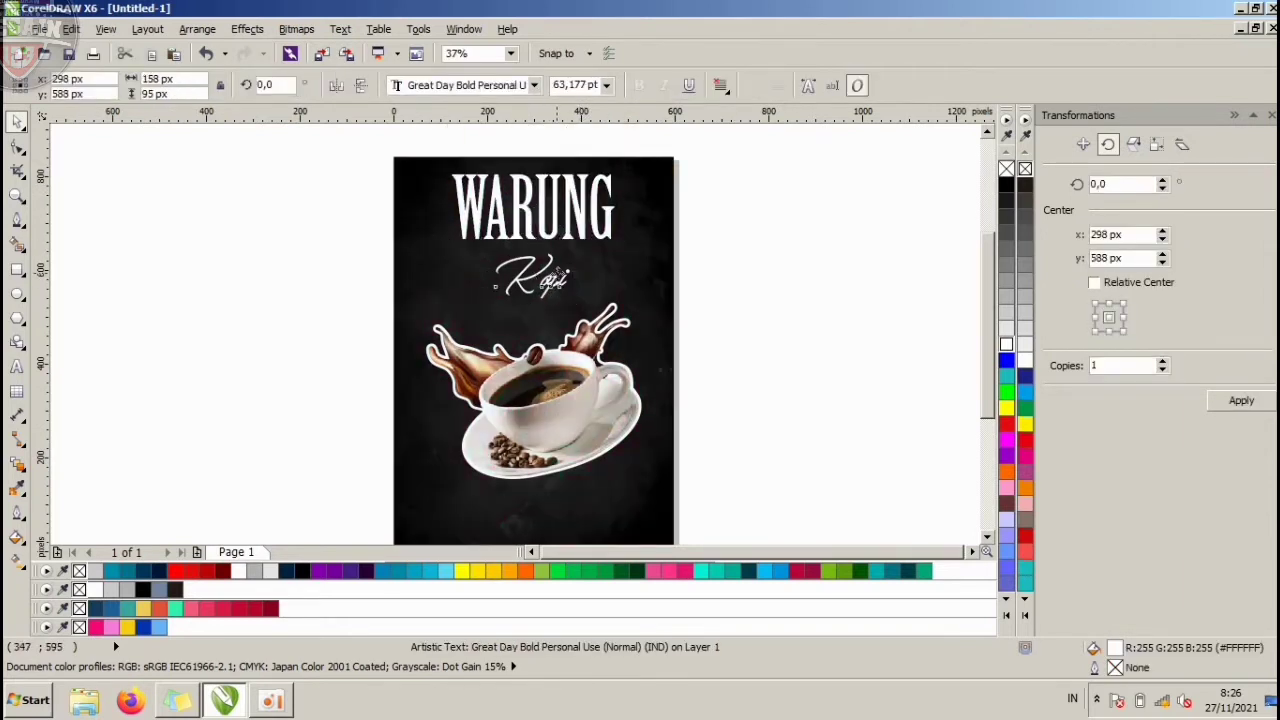
pyautogui.moveTo(560, 275); pyautogui.dragTo(561, 267)
pyautogui.click(680, 243)
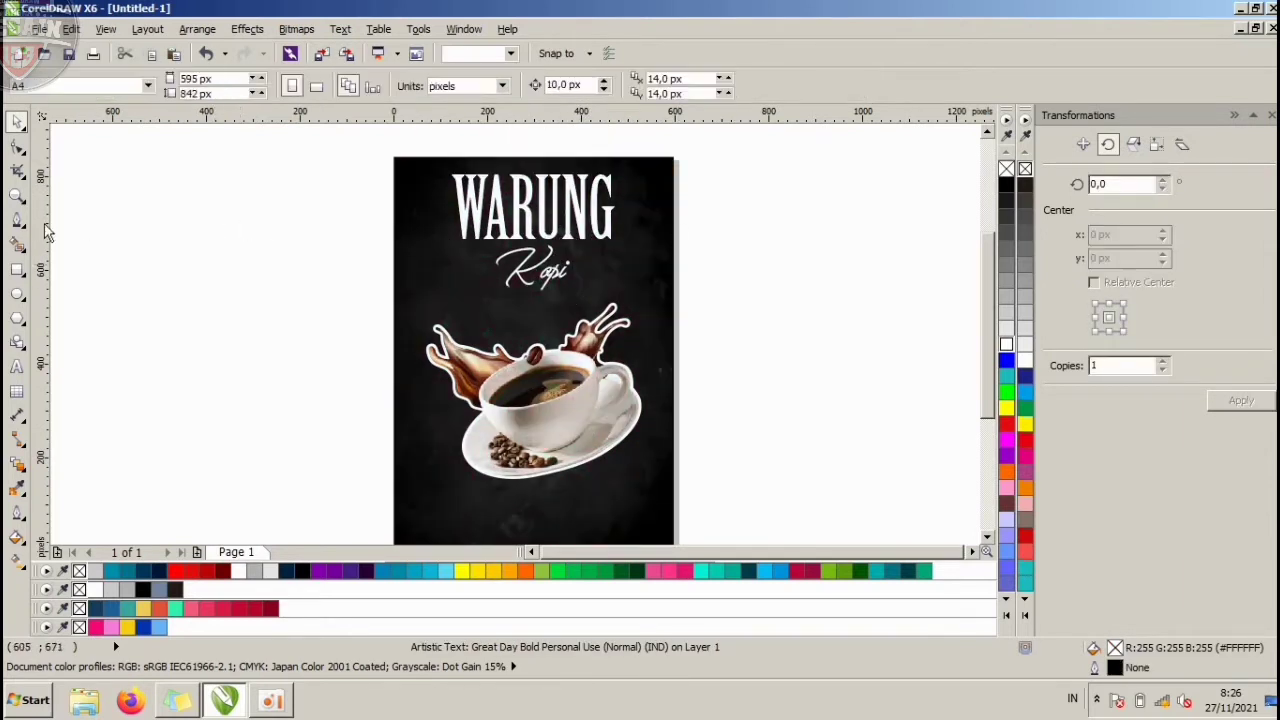
# Draw two slightly curved, roughly horizontal lines before the W of WARUNG with the Pen tool, together about 86 × 24 px.
pyautogui.click(16, 226)
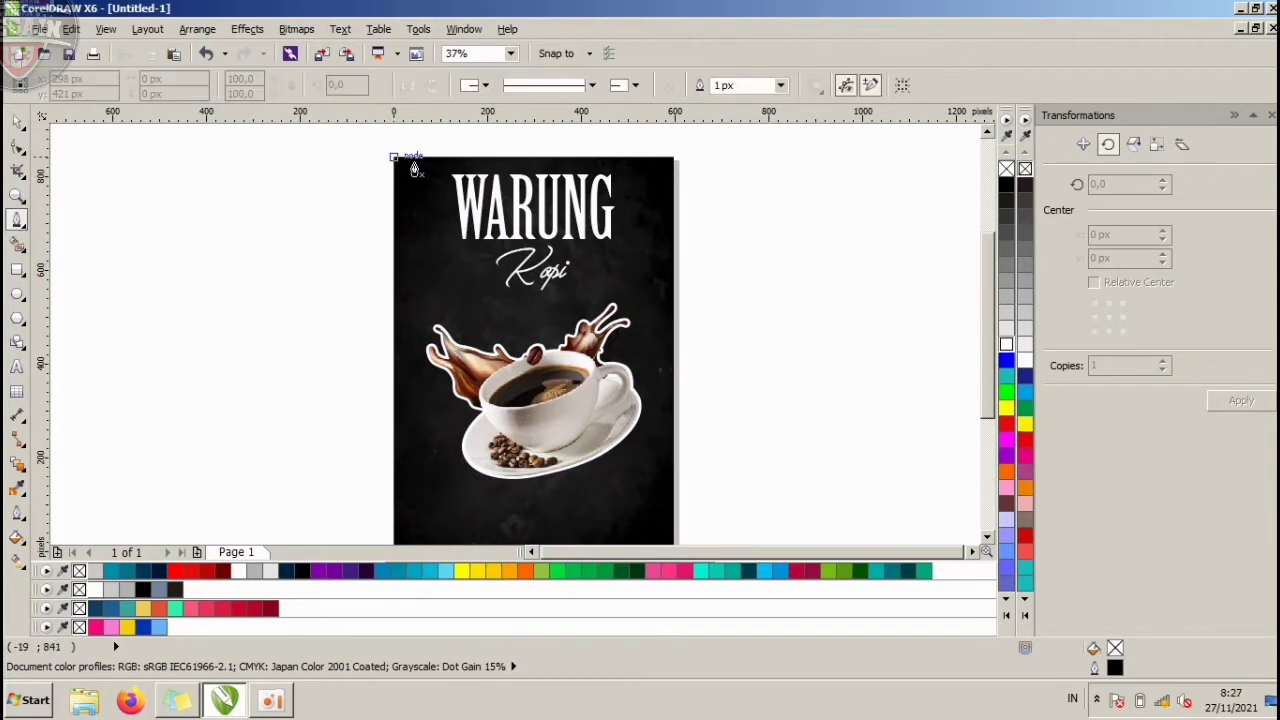
pyautogui.scroll(4, 415, 168)
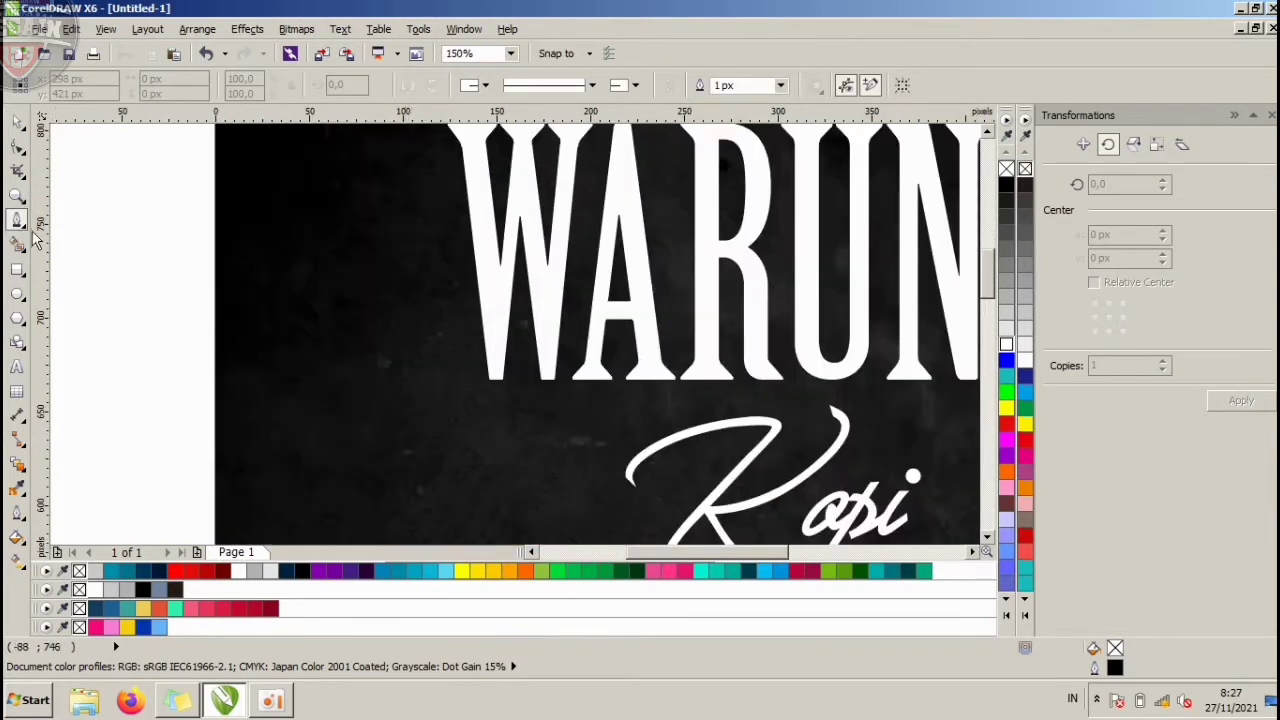
pyautogui.click(277, 269)
pyautogui.moveTo(420, 271); pyautogui.dragTo(437, 313)
pyautogui.doubleClick(429, 270)
pyautogui.click(277, 311)
pyautogui.click(10, 125)
# Give both pen lines a white outline 6 px wide.
pyautogui.moveTo(157, 209); pyautogui.dragTo(590, 353)
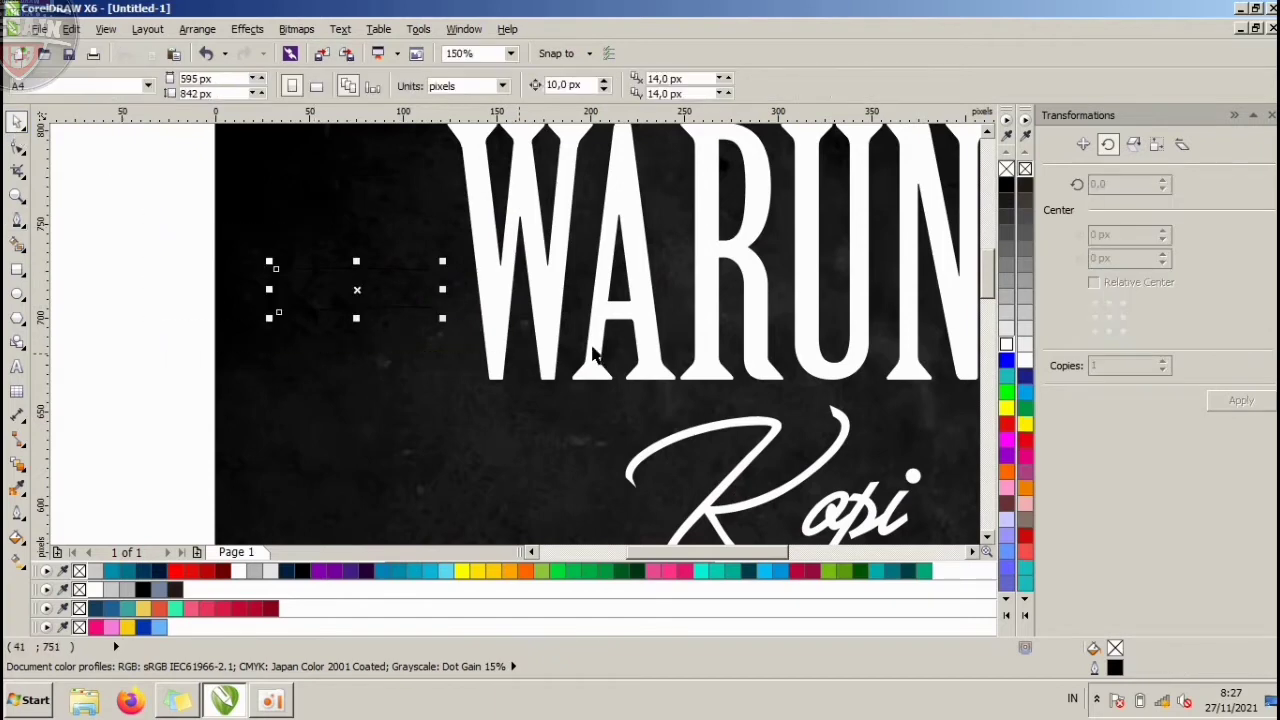
pyautogui.rightClick(1005, 343)
pyautogui.rightClick(1005, 343)
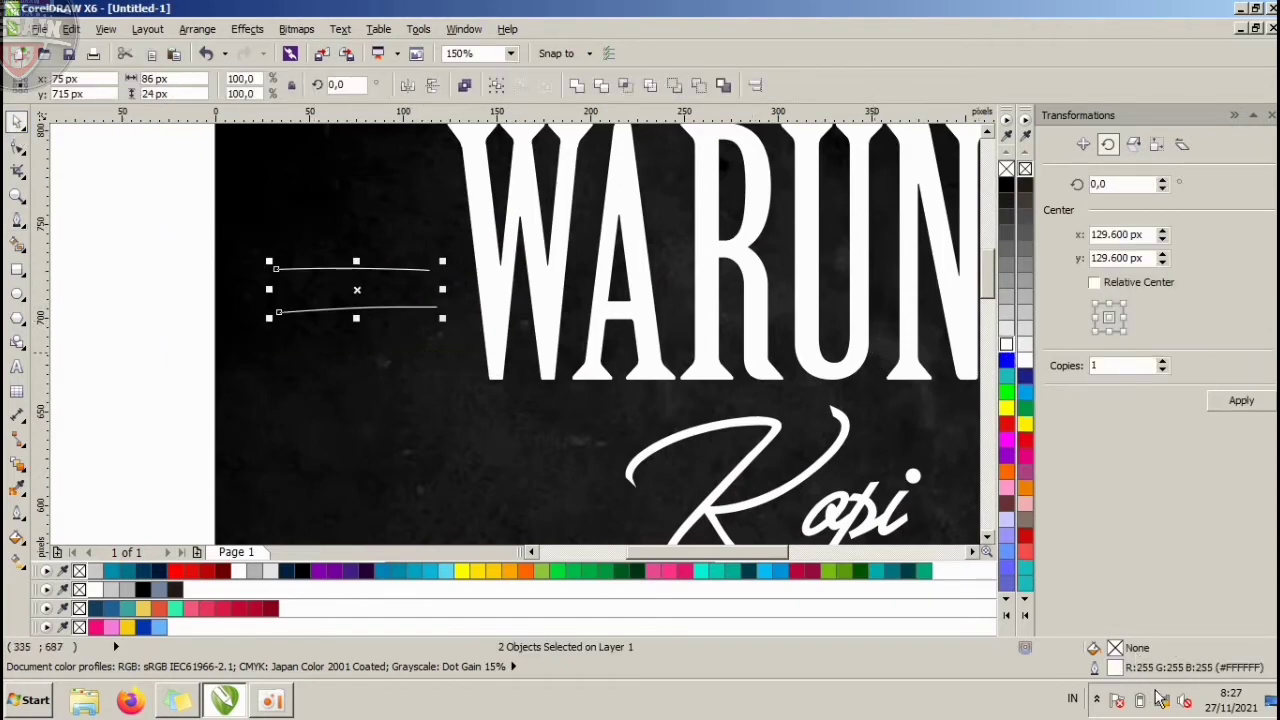
pyautogui.doubleClick(1106, 670)
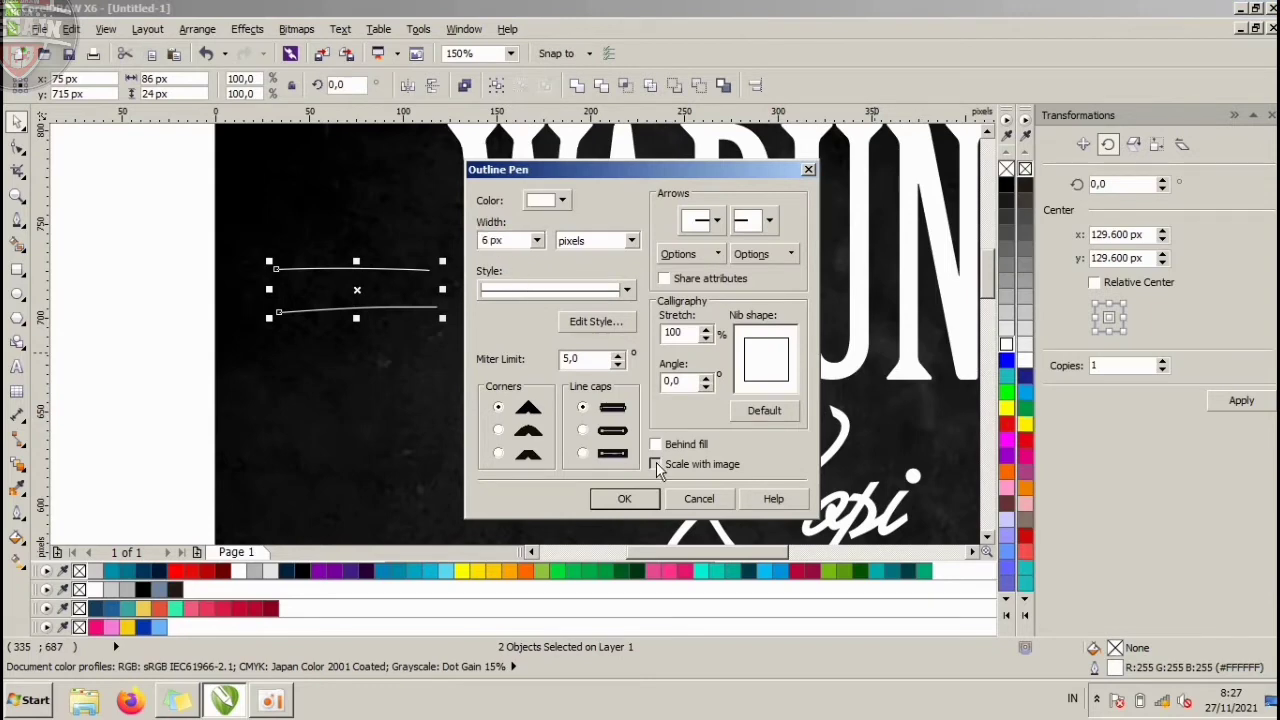
pyautogui.click(626, 499)
pyautogui.click(129, 228)
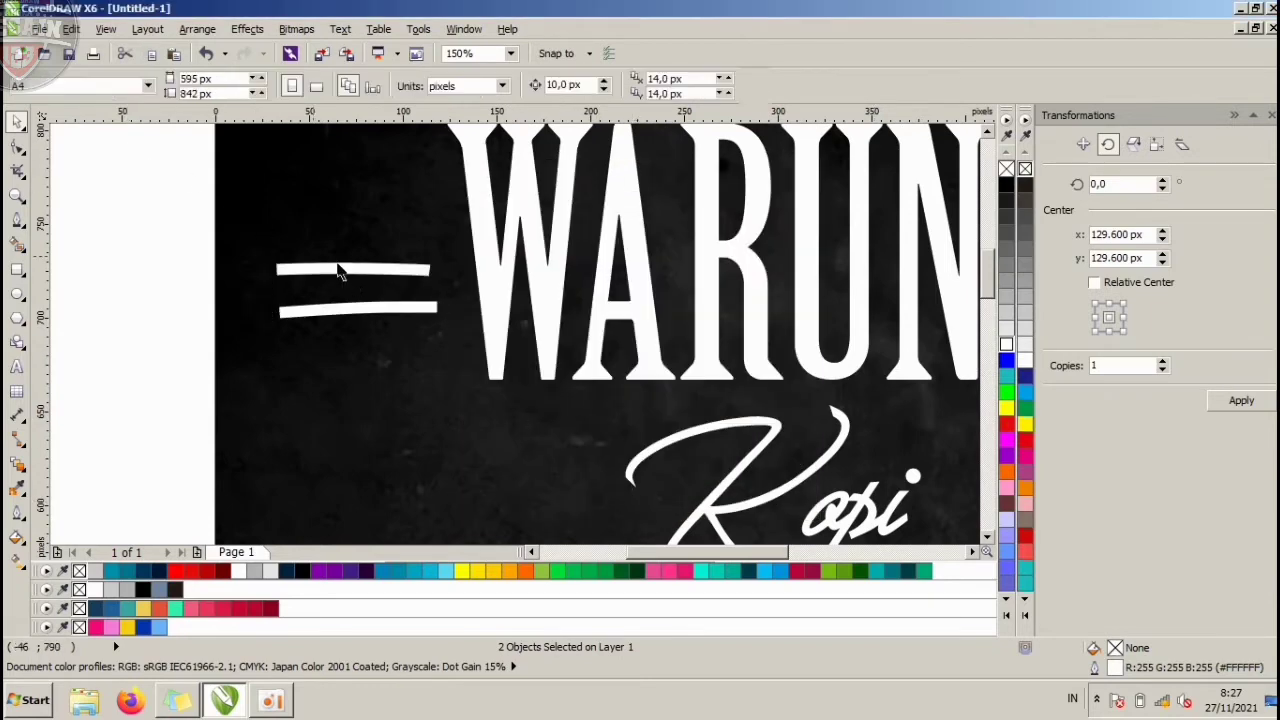
# Add the two-line artistic text "Sejak" / "2021" in the empty area beside the poster.
pyautogui.scroll(-2, 446, 291)
pyautogui.scroll(1, 504, 268)
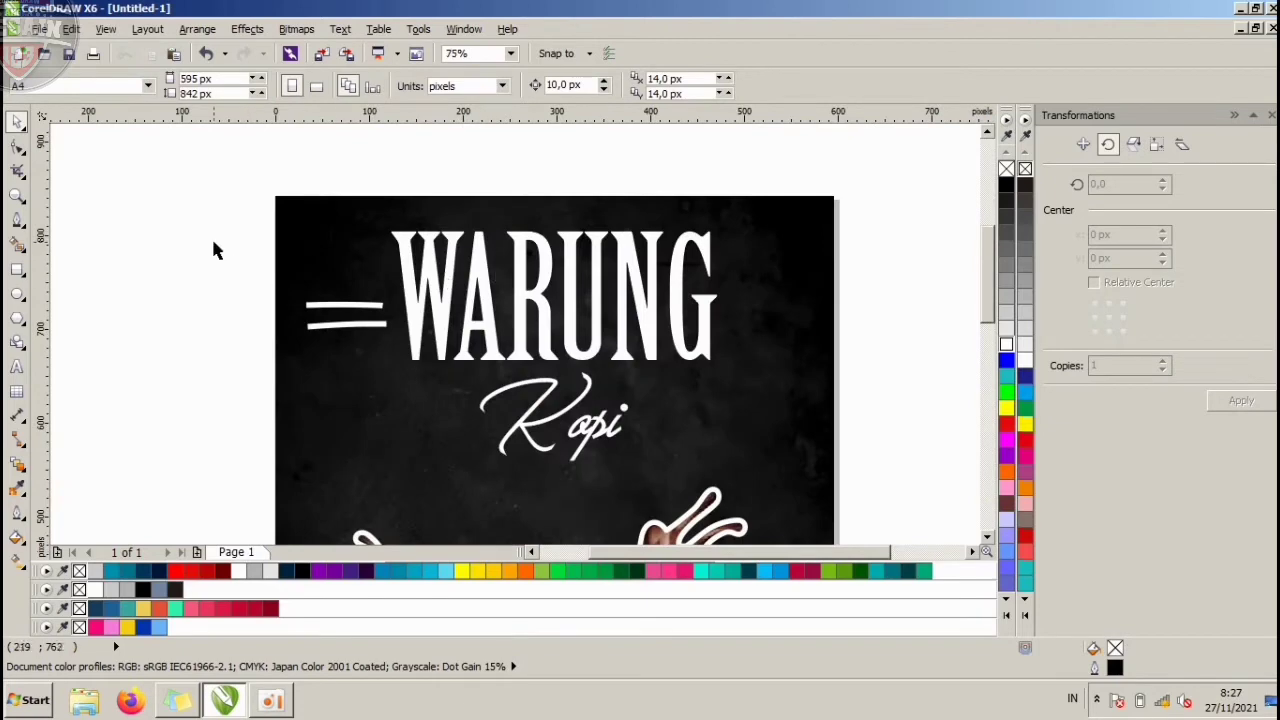
pyautogui.click(18, 369)
pyautogui.scroll(1, 172, 388)
pyautogui.click(169, 390)
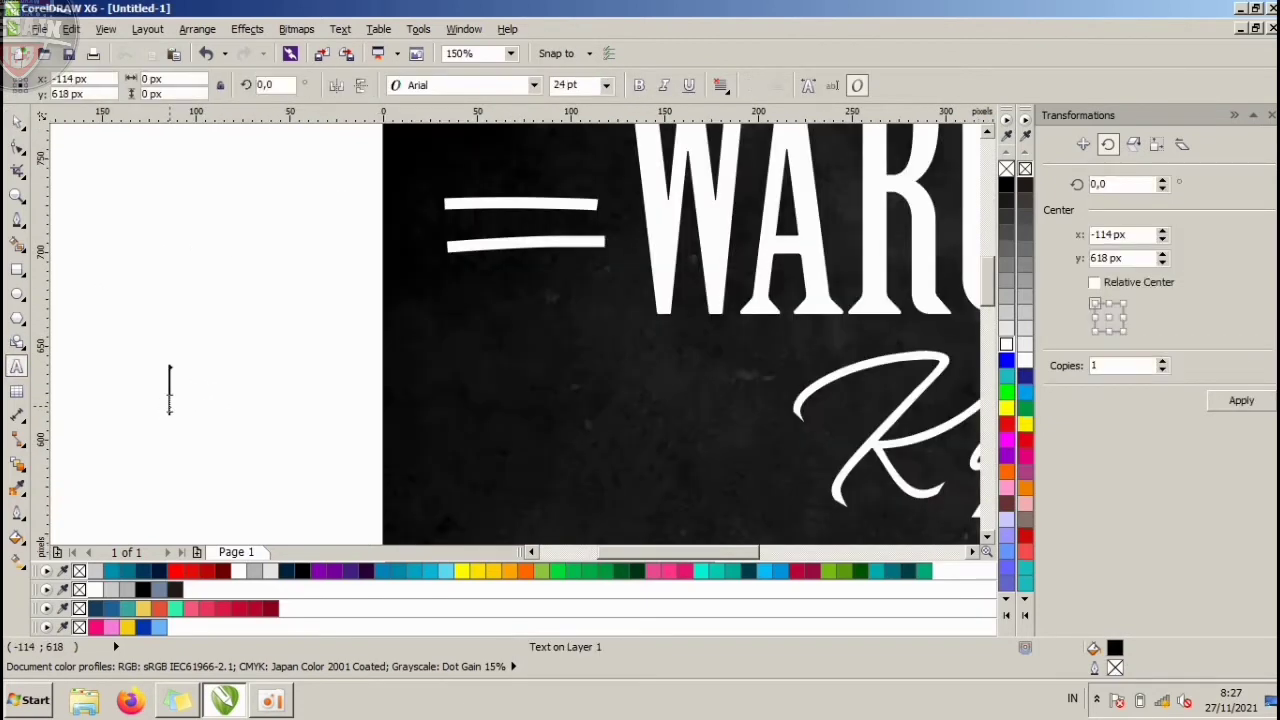
pyautogui.write('Sejak')
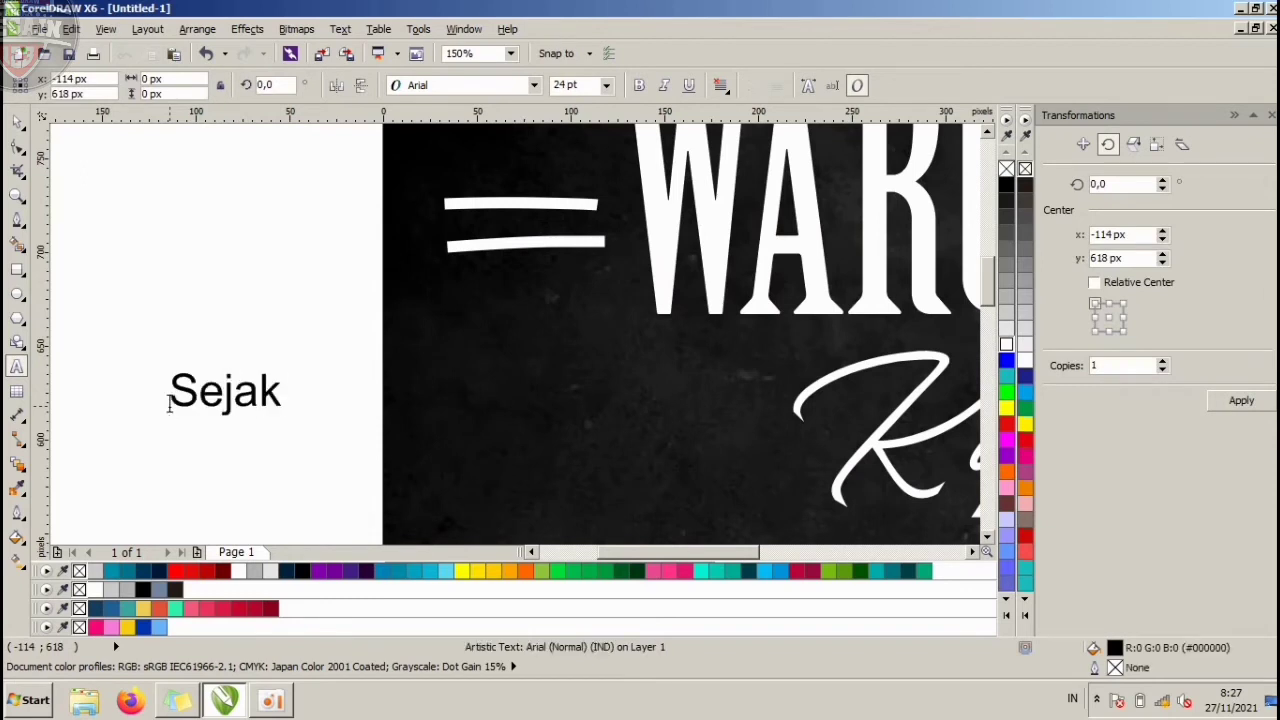
pyautogui.press('Escape')
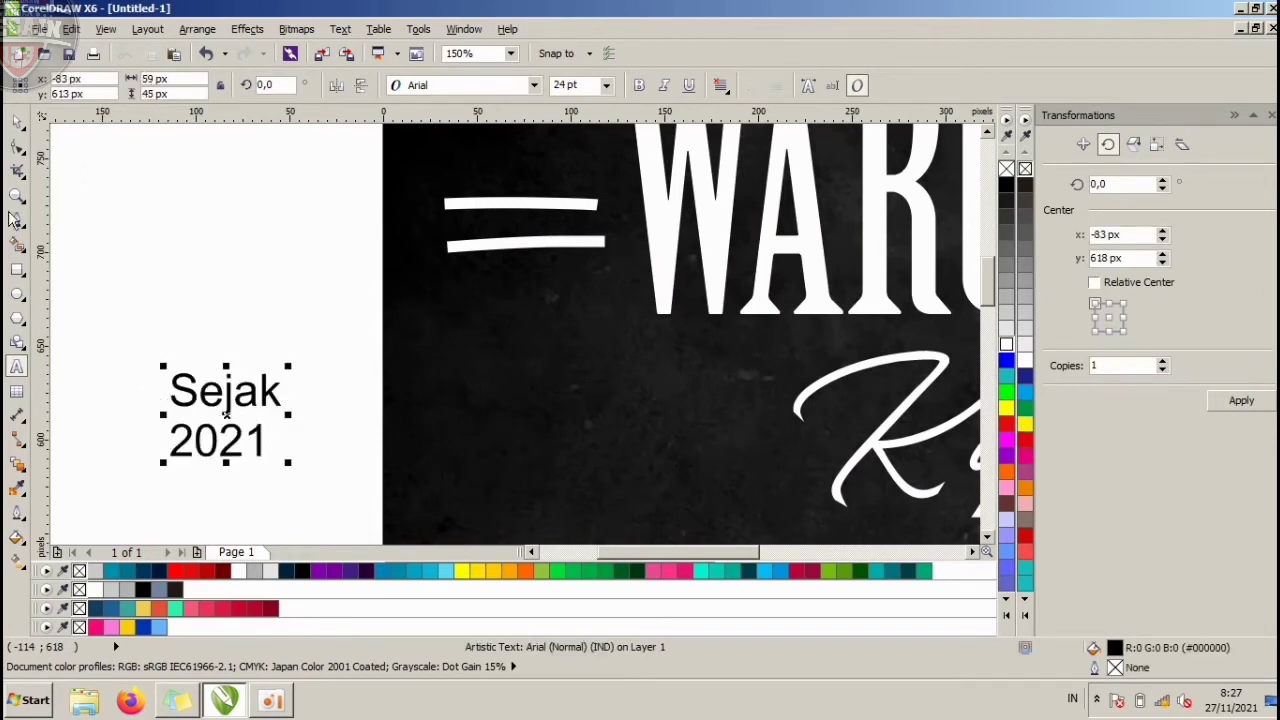
# Set the Sejak 2021 text's font to Birch Std.
pyautogui.click(460, 84)
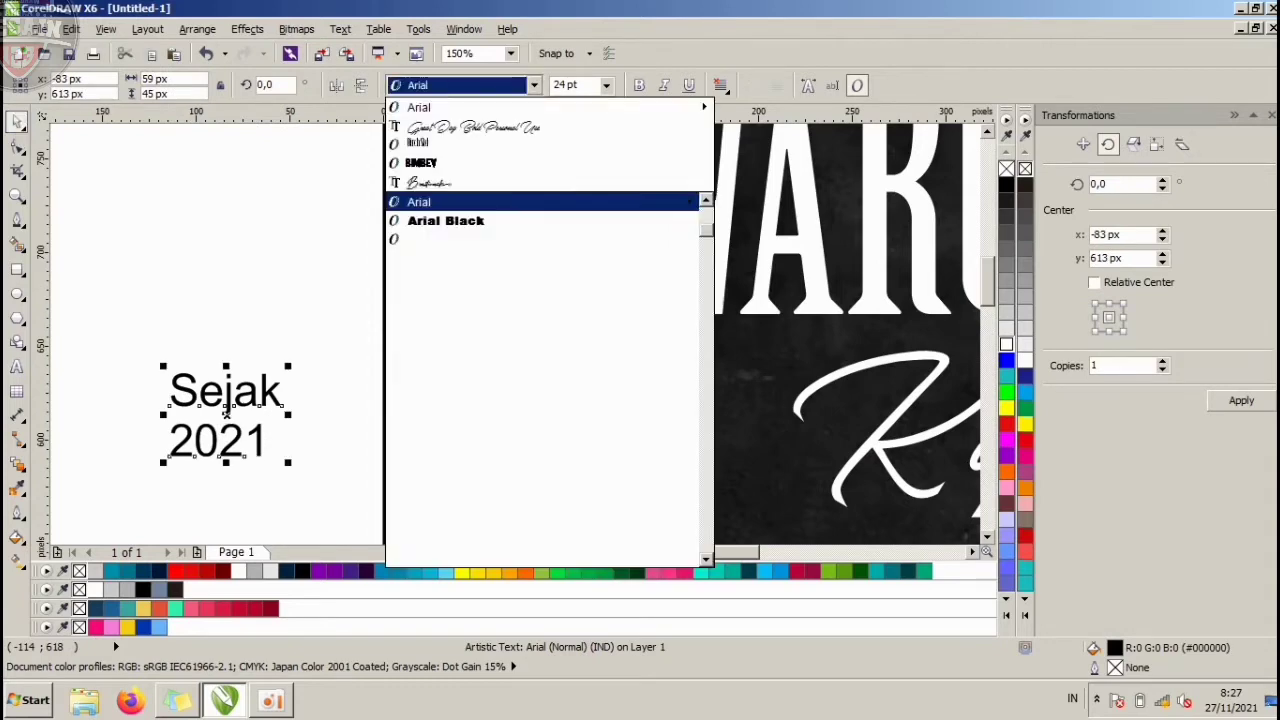
pyautogui.scroll(-3, 460, 285)
pyautogui.moveTo(462, 294)
pyautogui.scroll(-3, 462, 294)
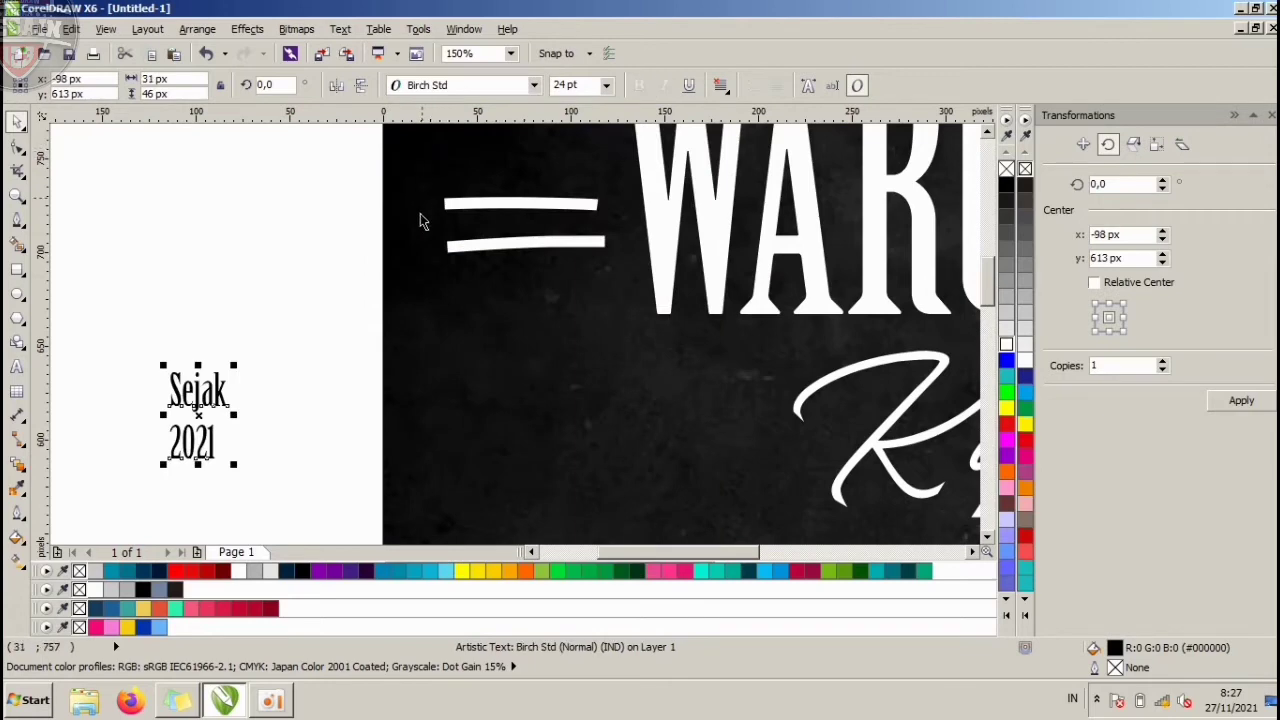
# Place the Sejak 2021 text above the two lines, fill it white and enlarge it to about 49 × 74 px.
pyautogui.moveTo(203, 418); pyautogui.dragTo(543, 152)
pyautogui.click(1016, 341)
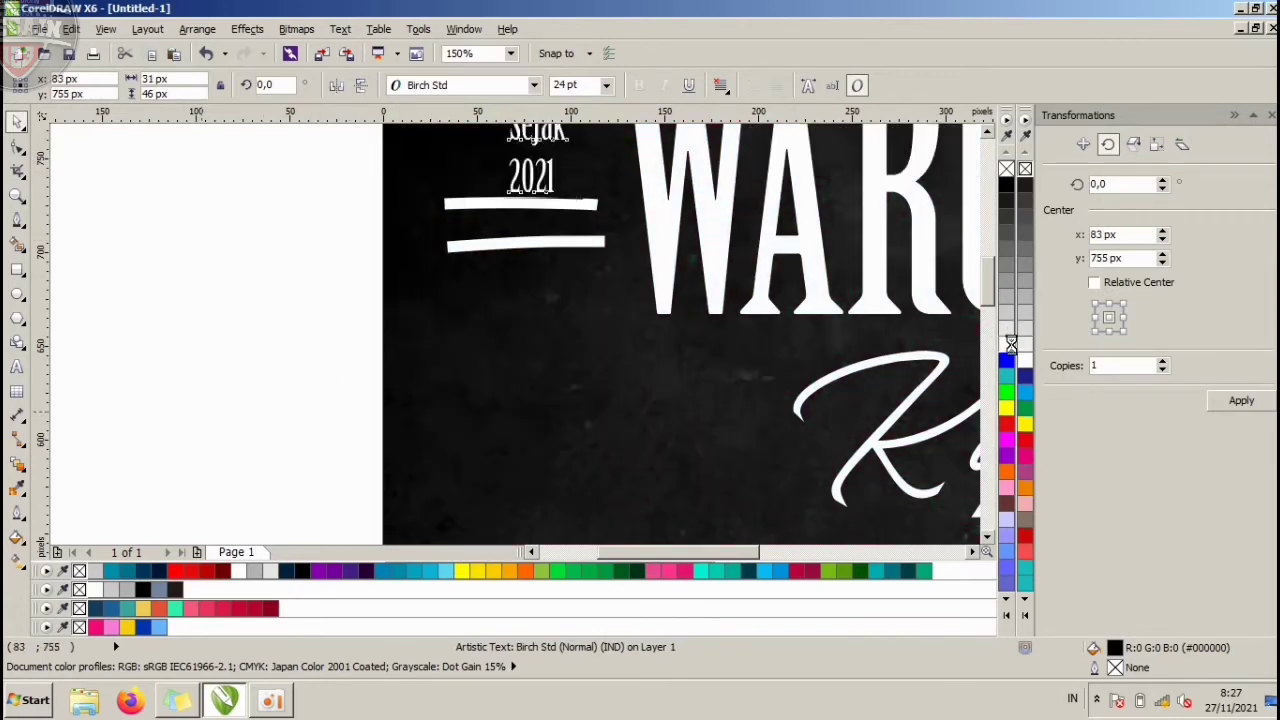
pyautogui.scroll(-3, 420, 377)
pyautogui.scroll(2, 484, 271)
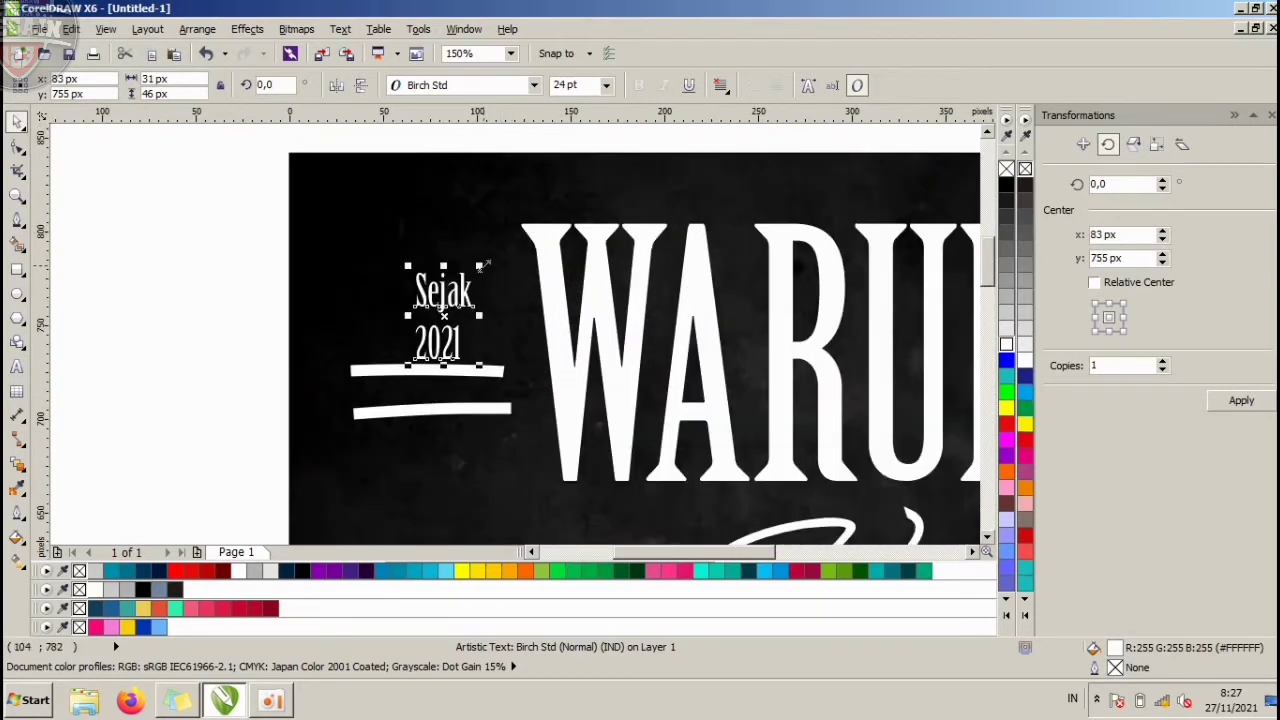
pyautogui.moveTo(481, 265)
pyautogui.mouseDown()
pyautogui.moveTo(510, 219)
pyautogui.moveTo(486, 237)
pyautogui.mouseUp()
# Select both white lines and move them together slightly down, clear of the 2021 text.
pyautogui.click(496, 372)
pyautogui.keyDown('shift'); pyautogui.click(495, 401); pyautogui.keyUp('shift')
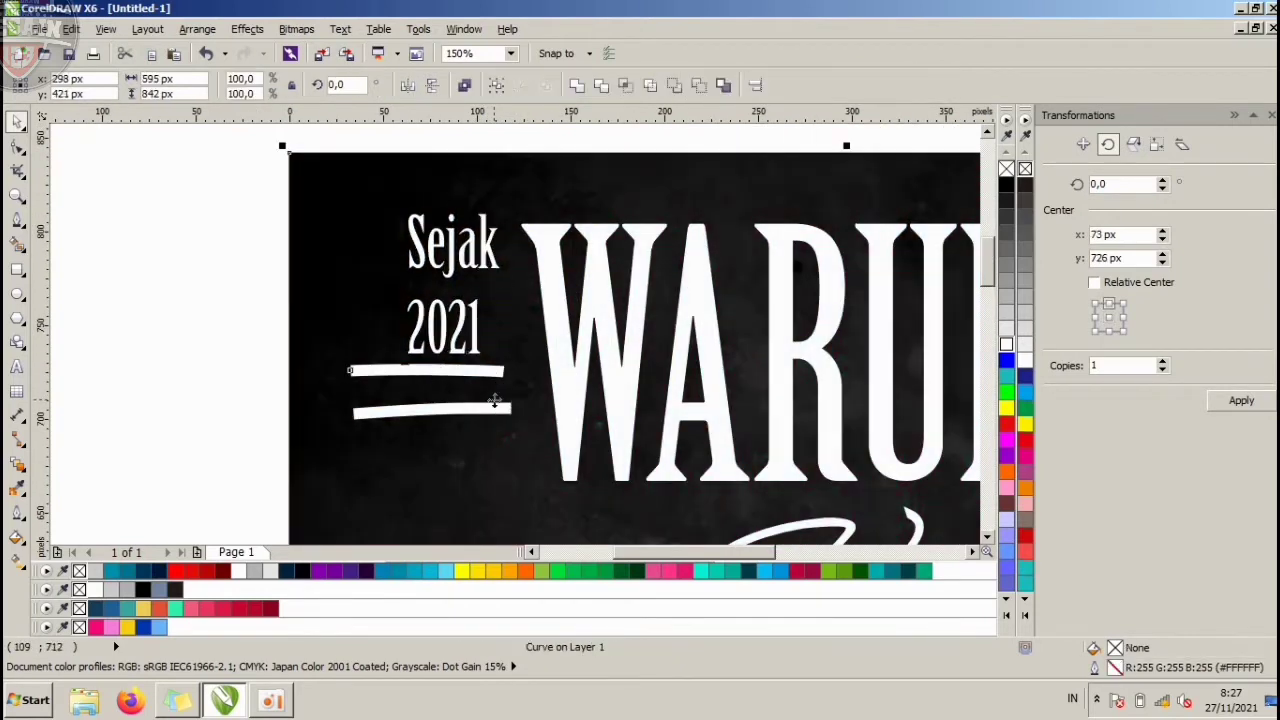
pyautogui.click(491, 410)
pyautogui.keyDown('shift'); pyautogui.click(492, 387); pyautogui.keyUp('shift')
pyautogui.click(492, 373)
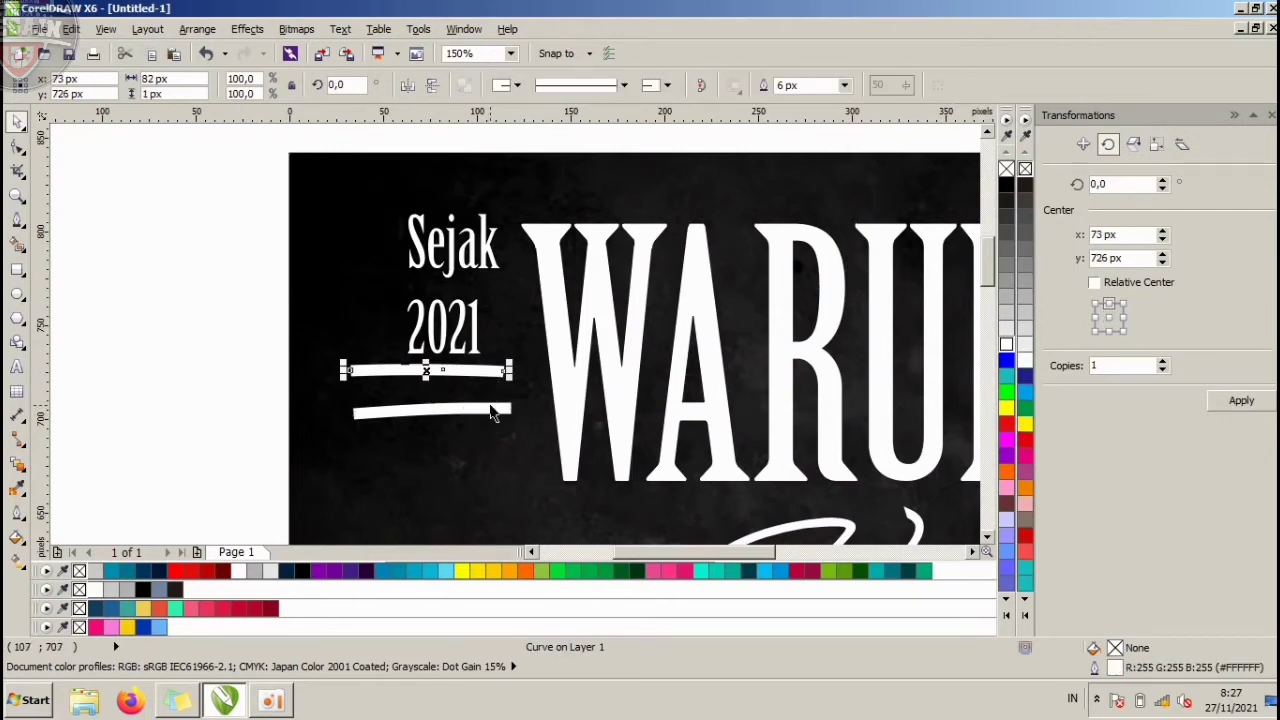
pyautogui.keyDown('shift'); pyautogui.click(492, 413); pyautogui.keyUp('shift')
pyautogui.moveTo(493, 376); pyautogui.dragTo(497, 405)
# Break the Sejak 2021 text into separate words and bring them closer together with their right edges aligned.
pyautogui.click(466, 335)
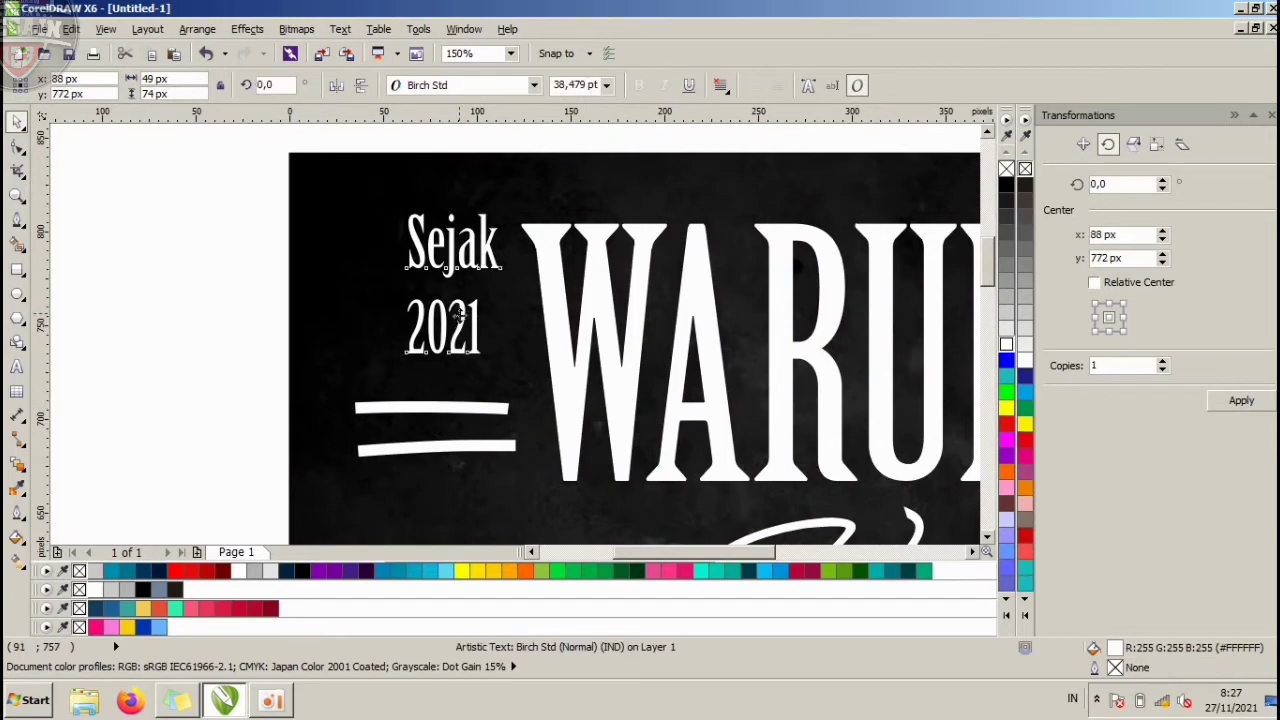
pyautogui.moveTo(461, 314); pyautogui.dragTo(481, 333)
pyautogui.hotkey('ctrl', 'k')
pyautogui.click(196, 286)
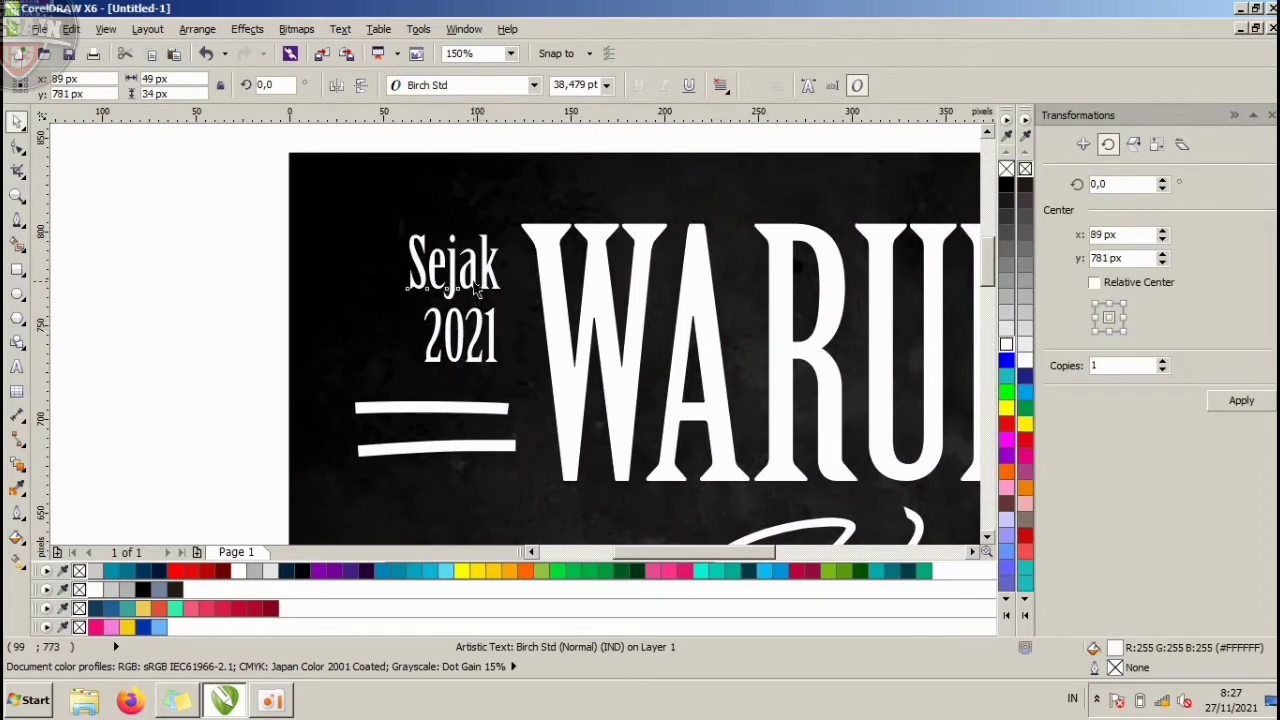
# Retype the Sejak text in capitals as SEJAK and align its right edge with the 2021 text below.
pyautogui.doubleClick(476, 289)
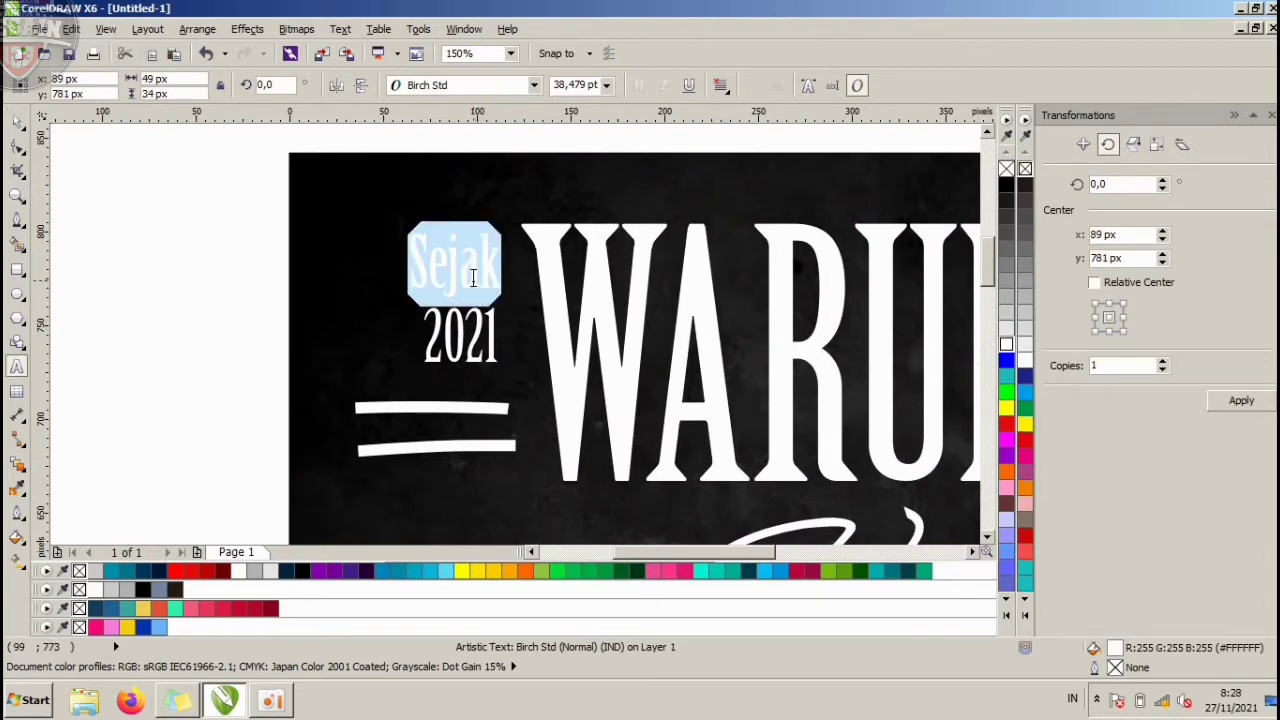
pyautogui.write('SEJAK')
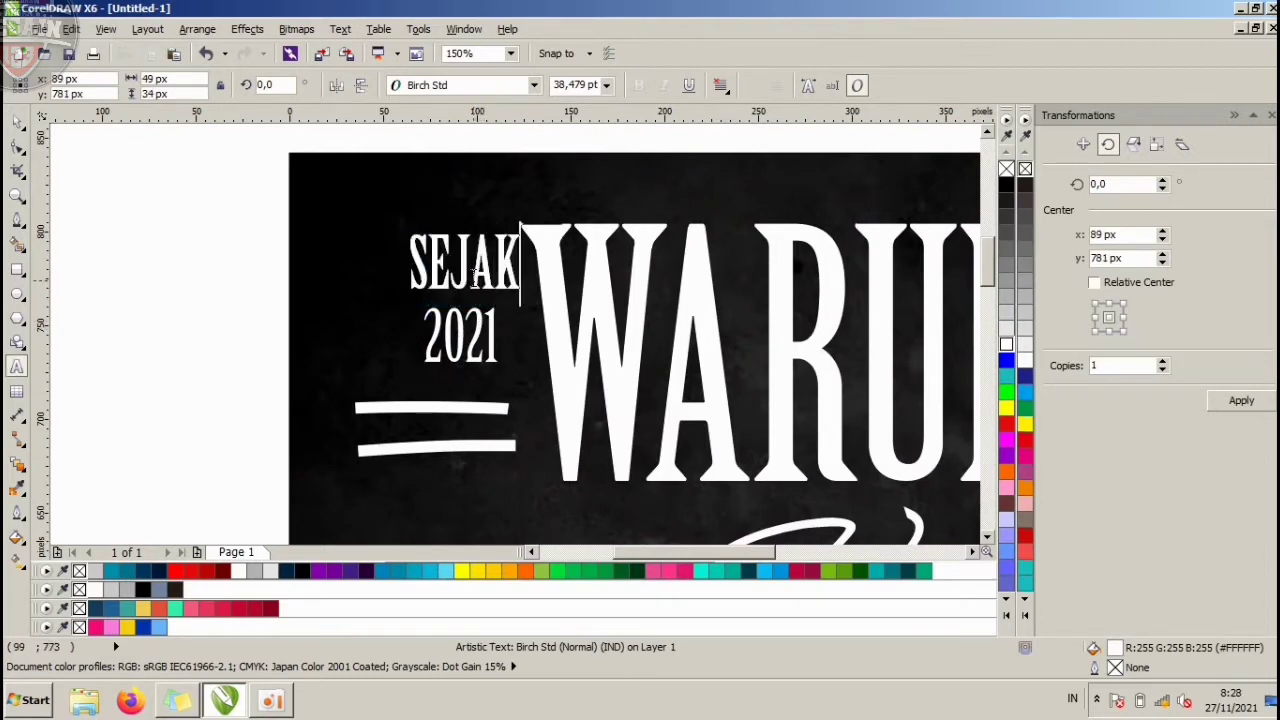
pyautogui.click(16, 120)
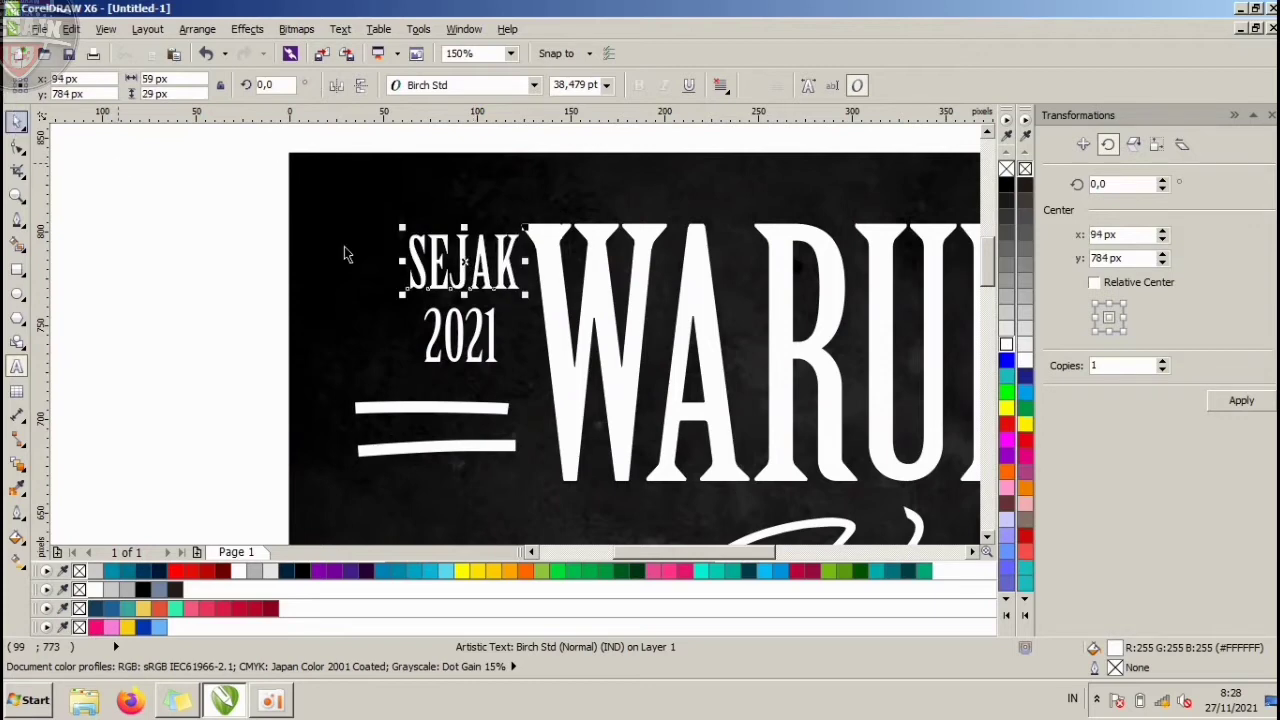
pyautogui.keyDown('shift'); pyautogui.click(494, 333); pyautogui.keyUp('shift')
pyautogui.press('r')
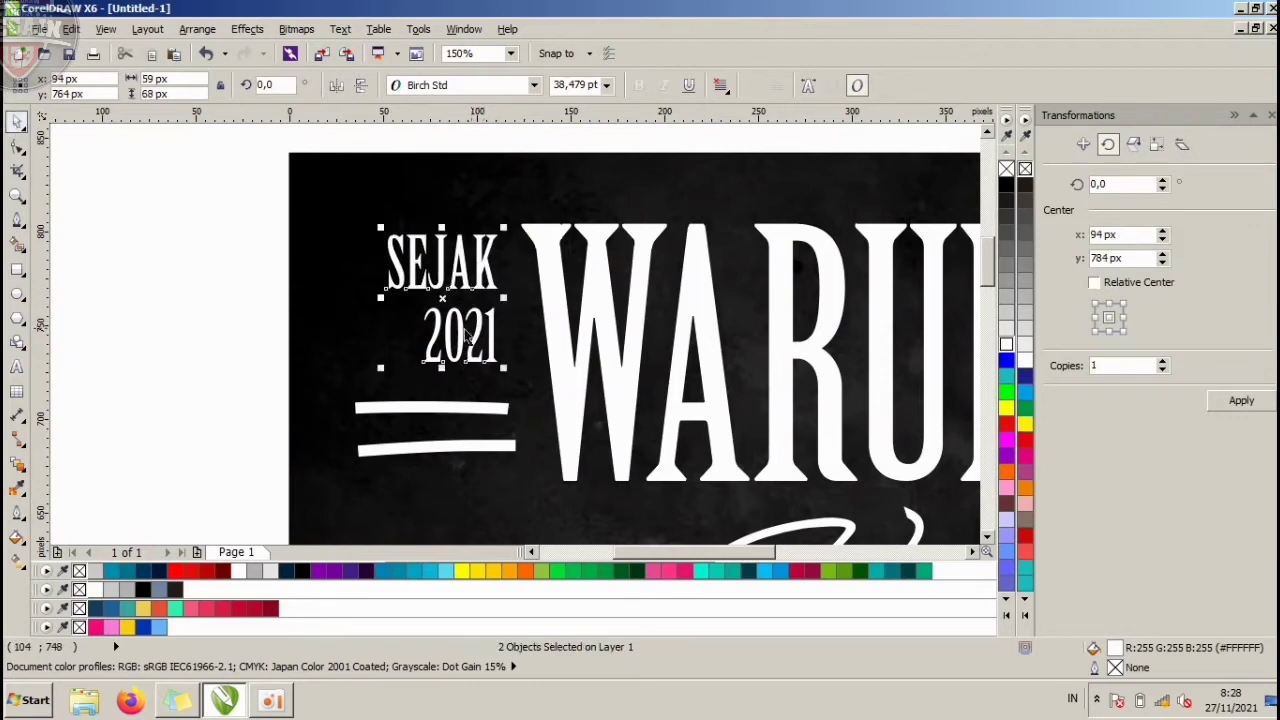
pyautogui.press('Escape')
# Enlarge the 2021 text beneath SEJAK, extending it down and to the left with its right edge kept aligned.
pyautogui.click(466, 283)
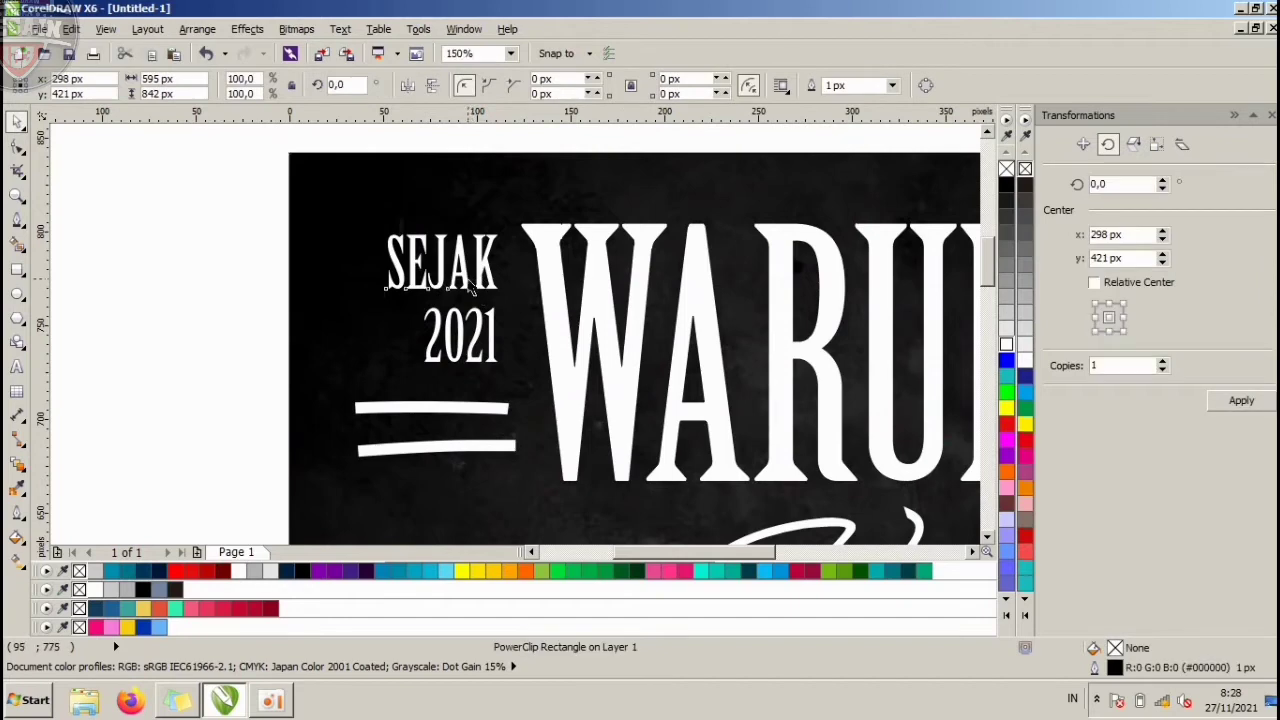
pyautogui.click(466, 283)
pyautogui.scroll(2, 466, 283)
pyautogui.moveTo(458, 268); pyautogui.dragTo(464, 280)
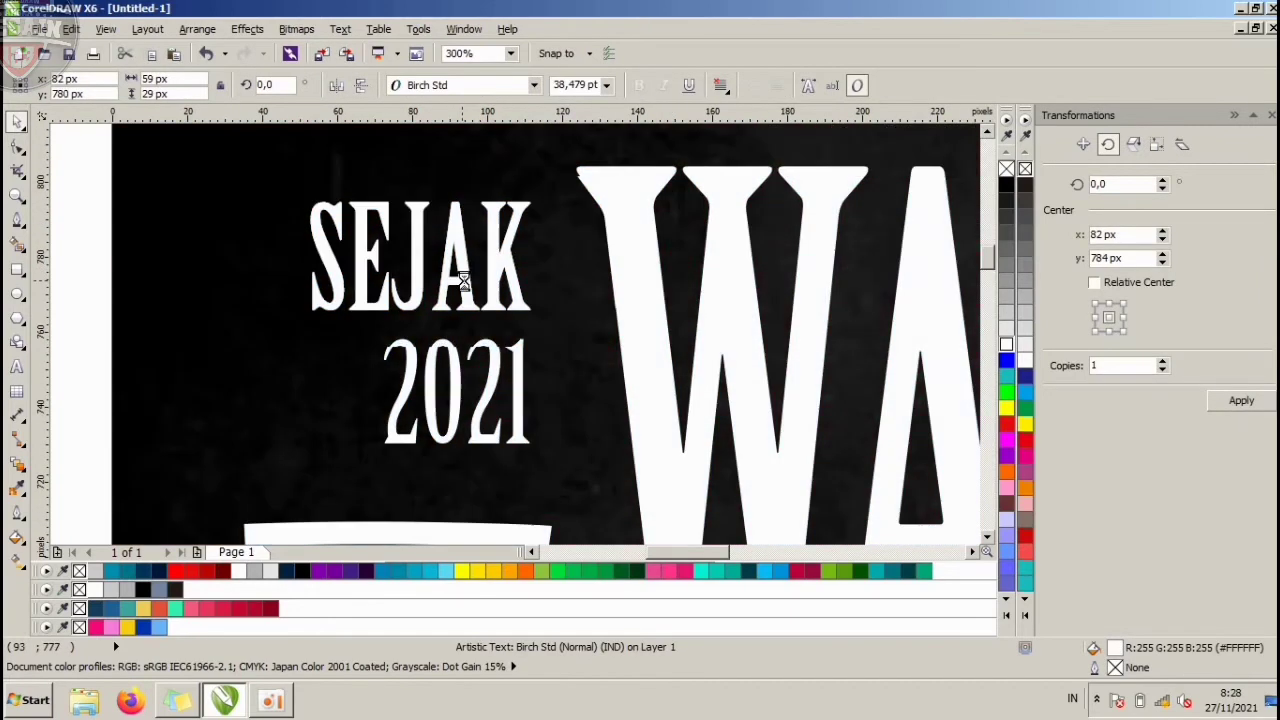
pyautogui.click(497, 374)
pyautogui.moveTo(378, 450); pyautogui.dragTo(324, 496)
# Move SEJAK and 2021 together slightly down and enlarge 2021 further to about the width of SEJAK.
pyautogui.keyDown('shift'); pyautogui.click(472, 290); pyautogui.keyUp('shift')
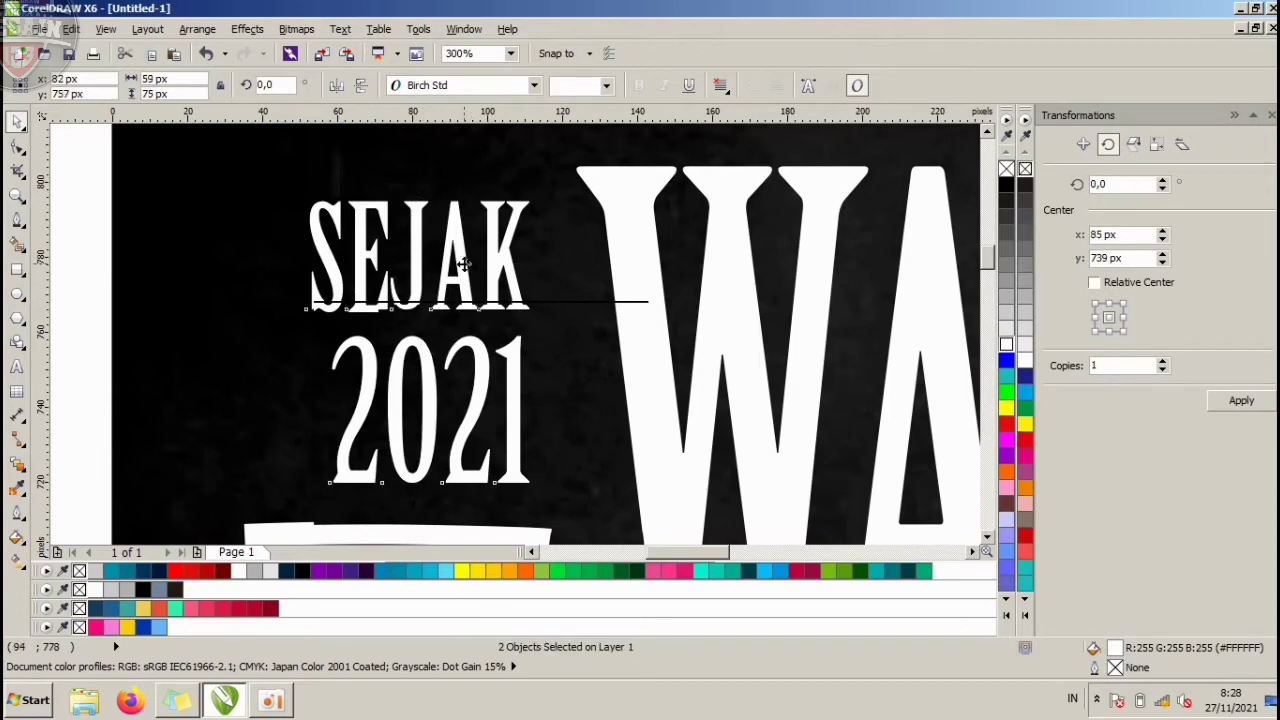
pyautogui.moveTo(465, 277); pyautogui.dragTo(465, 295)
pyautogui.click(134, 329)
pyautogui.click(80, 335)
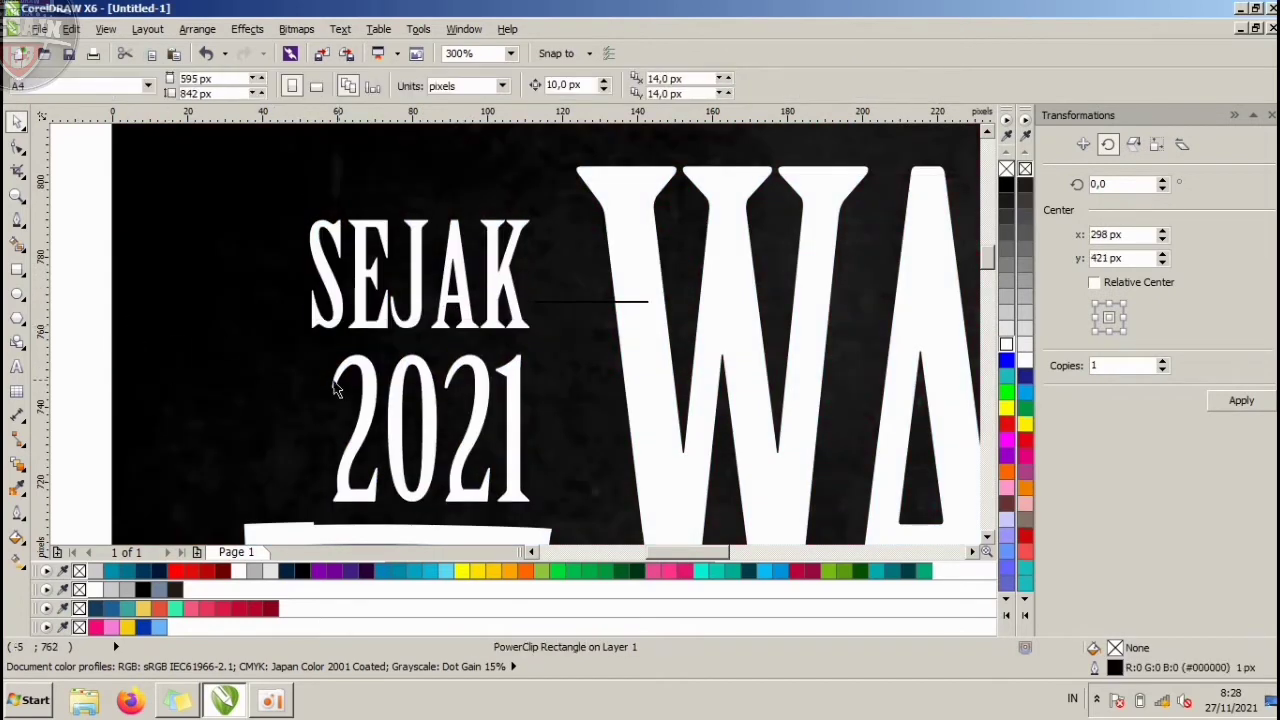
pyautogui.click(364, 371)
pyautogui.moveTo(328, 347); pyautogui.dragTo(308, 330)
# Duplicate the SEJAK text straight upward, placing the copy above the original.
pyautogui.click(450, 296)
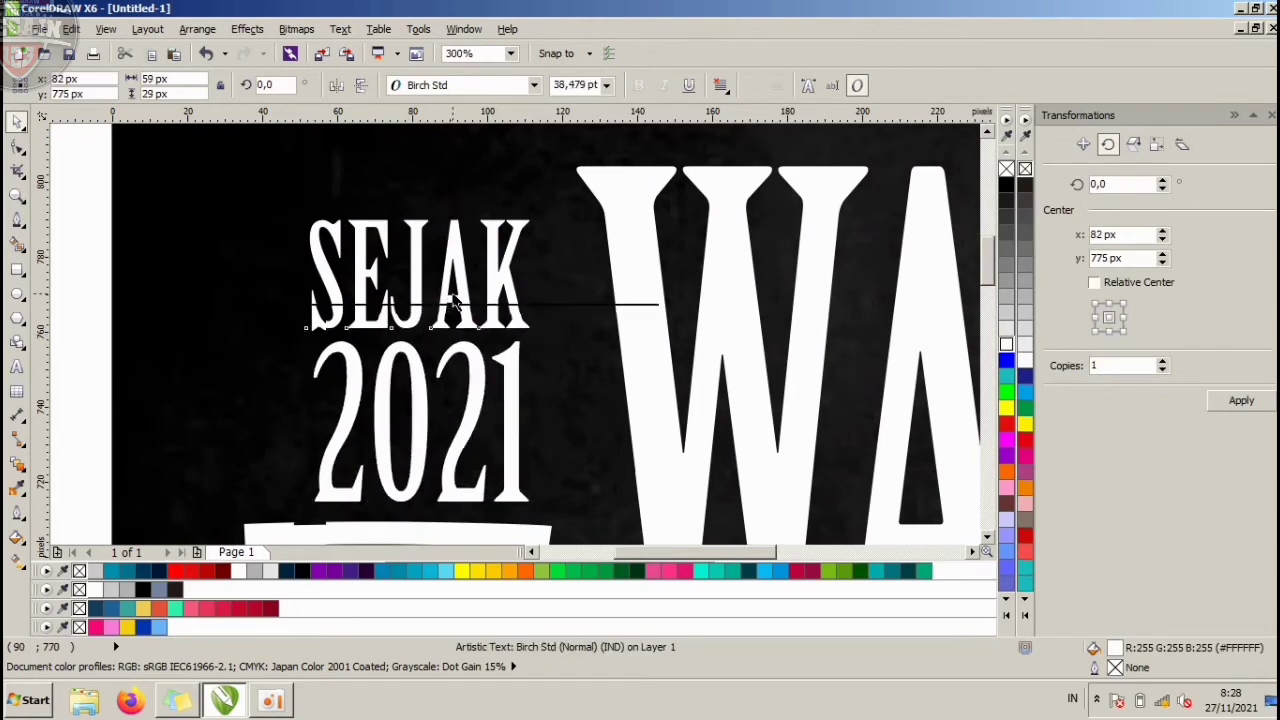
pyautogui.scroll(-1, 454, 295)
pyautogui.moveTo(453, 278); pyautogui.dragTo(452, 218)
pyautogui.rightClick(452, 218)
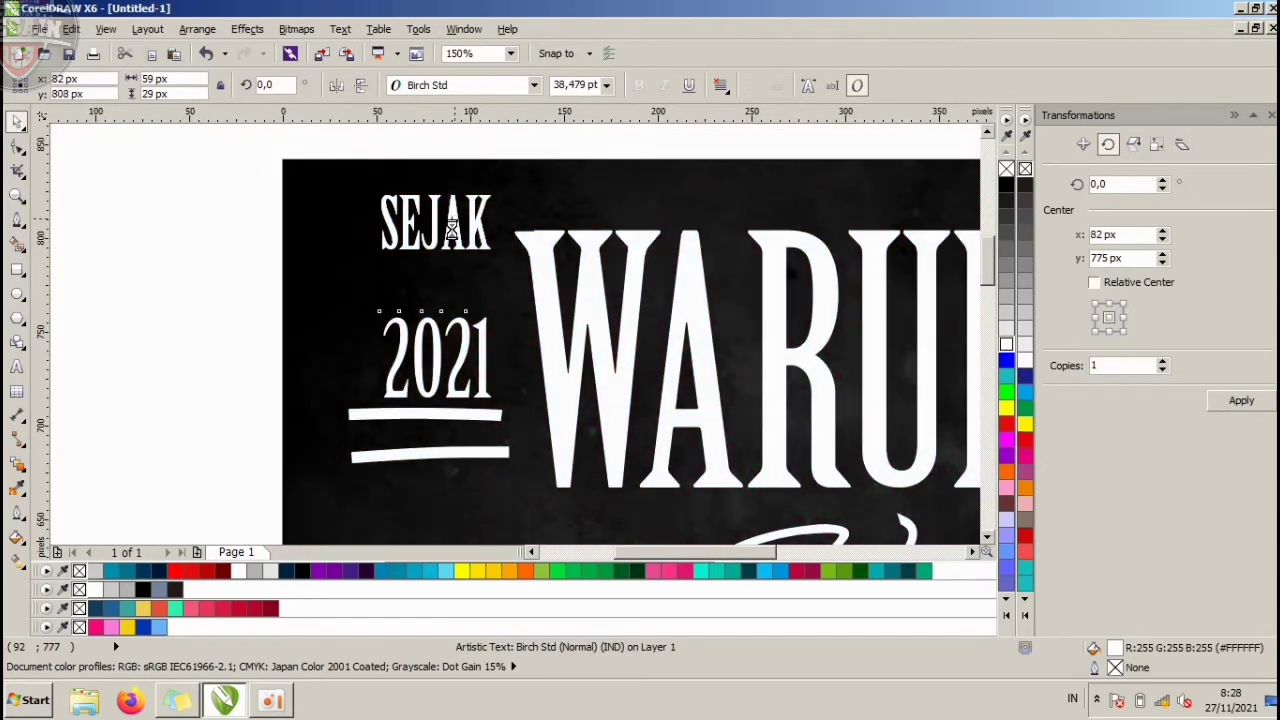
# Change the upper SEJAK copy to BERDIRI and scale it down to about 59 × 22 px, matching SEJAK's width.
pyautogui.doubleClick(452, 228)
pyautogui.hotkey('ctrl', 'a')
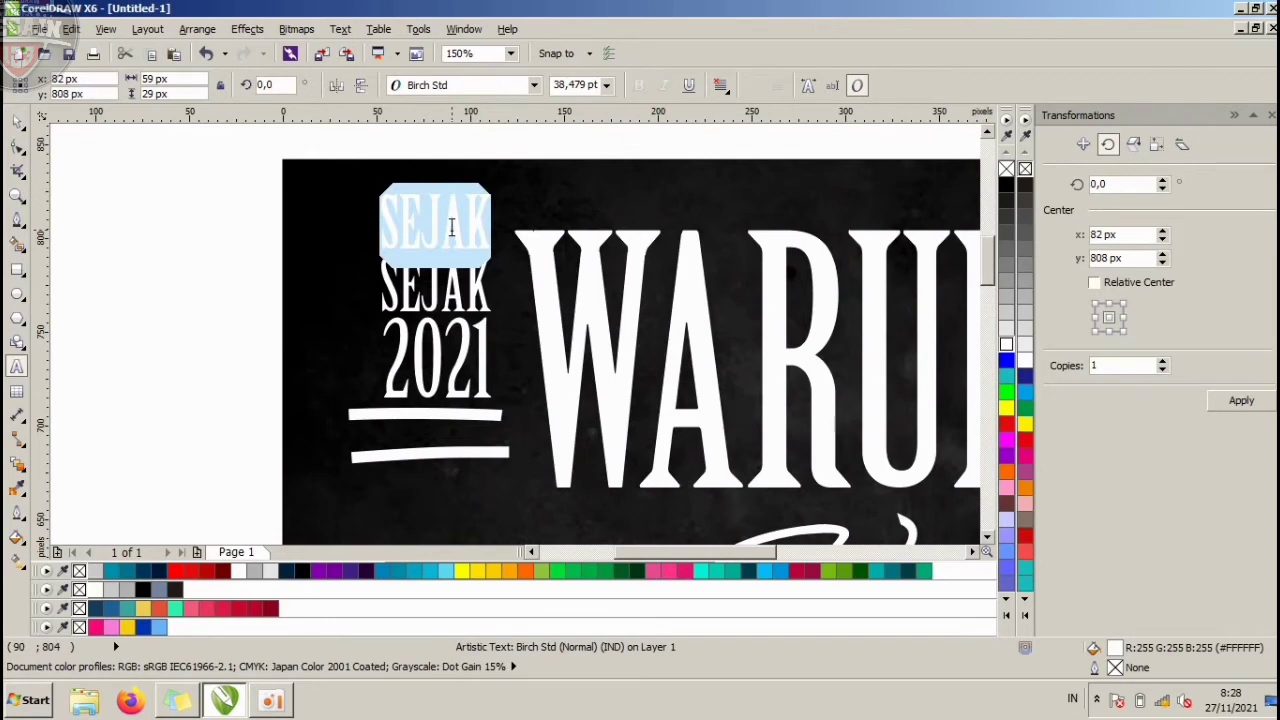
pyautogui.write('ber')
pyautogui.press('BackSpace')
pyautogui.press('BackSpace')
pyautogui.press('BackSpace')
pyautogui.write('BERDIRI')
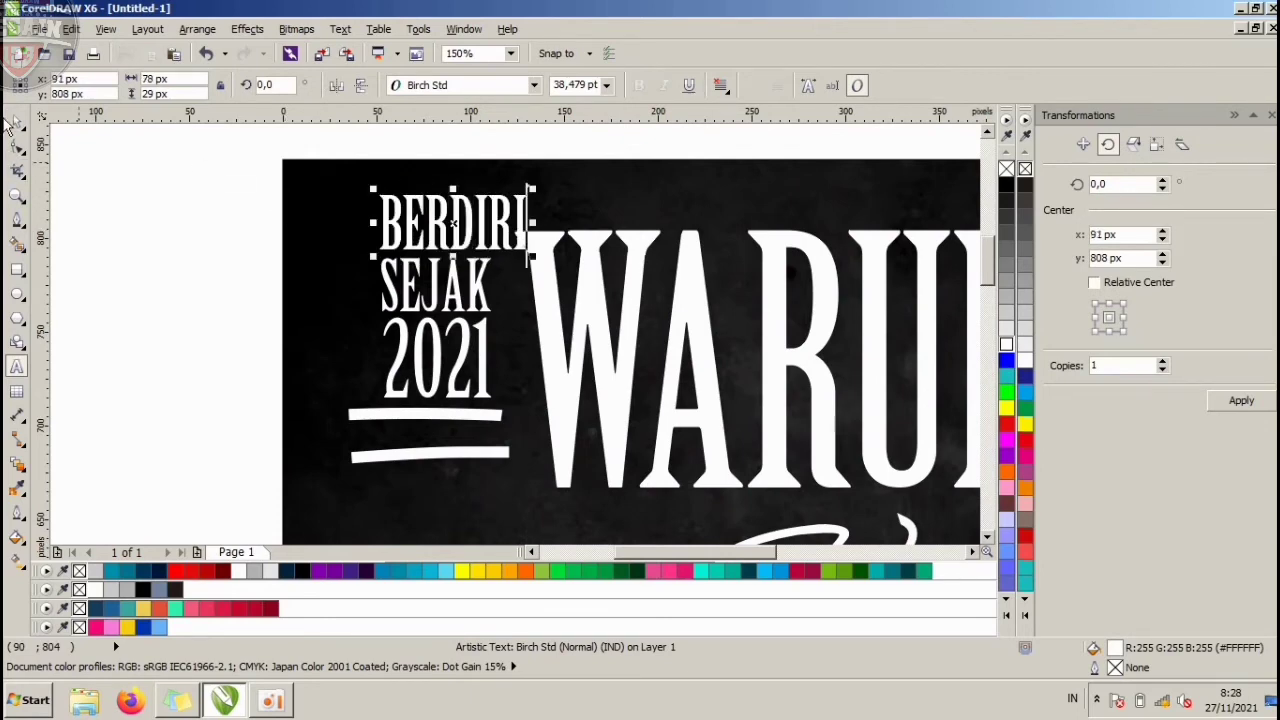
pyautogui.hotkey('ctrl', 'space')
pyautogui.moveTo(531, 190); pyautogui.dragTo(499, 189)
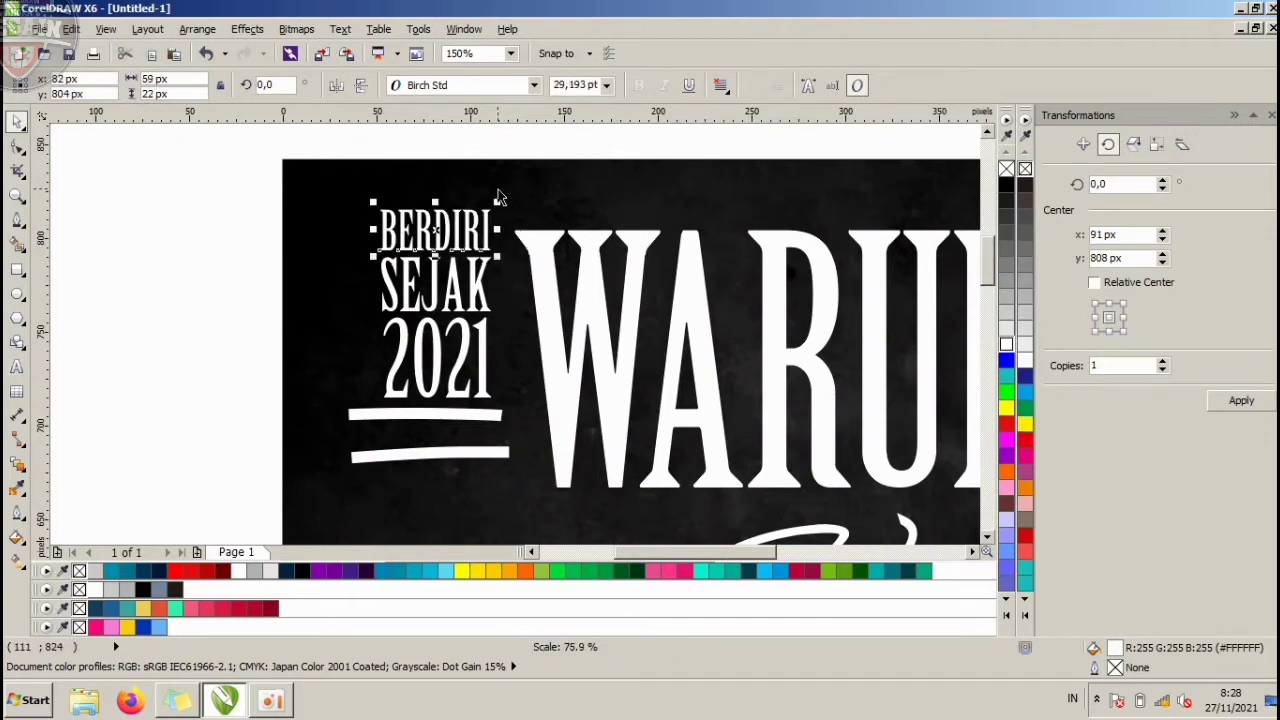
# Move the BERDIRI SEJAK 2021 words and upper line closer to the lower line, and shift all of them slightly down.
pyautogui.moveTo(216, 155); pyautogui.dragTo(532, 440)
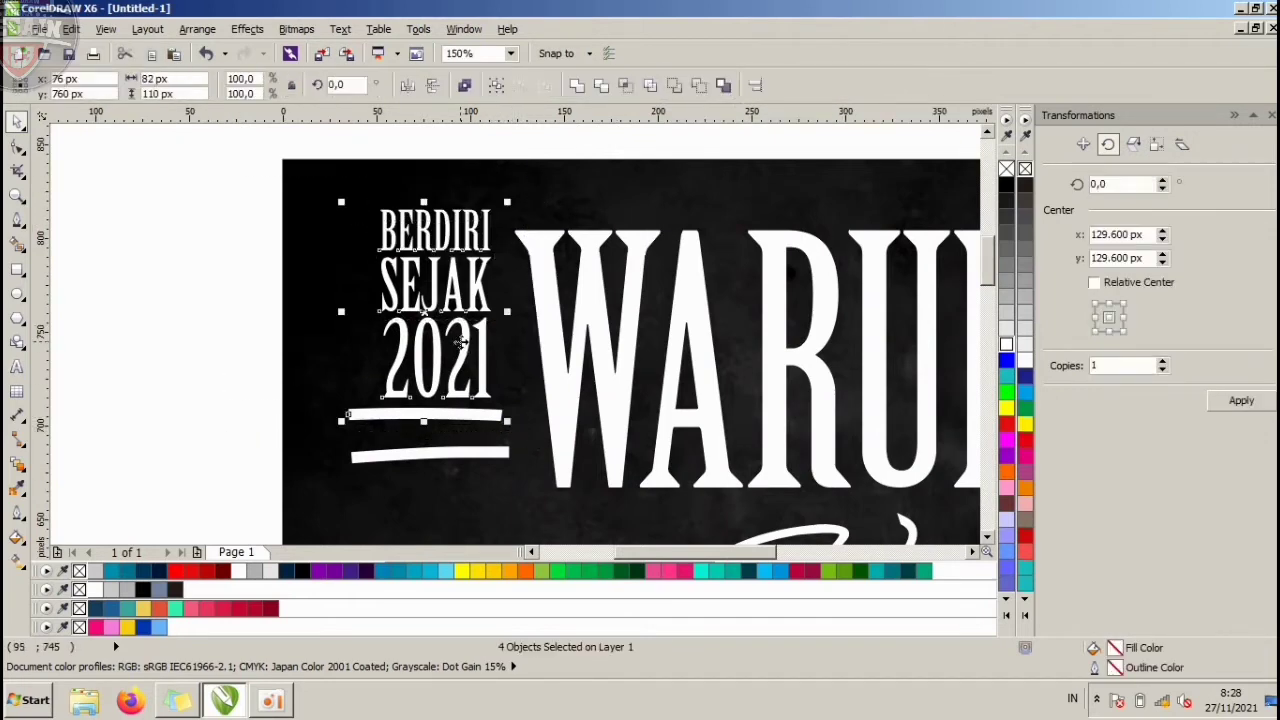
pyautogui.moveTo(486, 345); pyautogui.dragTo(486, 353)
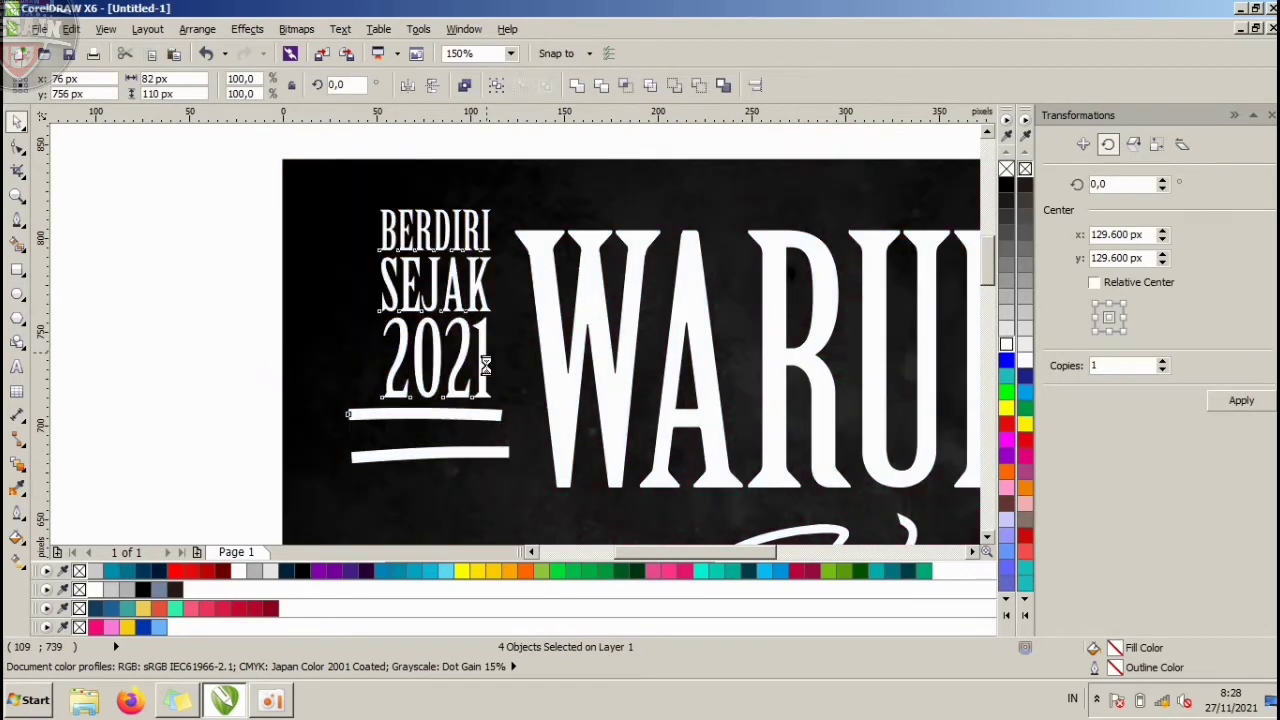
pyautogui.keyDown('shift'); pyautogui.click(474, 458); pyautogui.keyUp('shift')
pyautogui.moveTo(476, 456); pyautogui.dragTo(486, 478)
pyautogui.press('Escape')
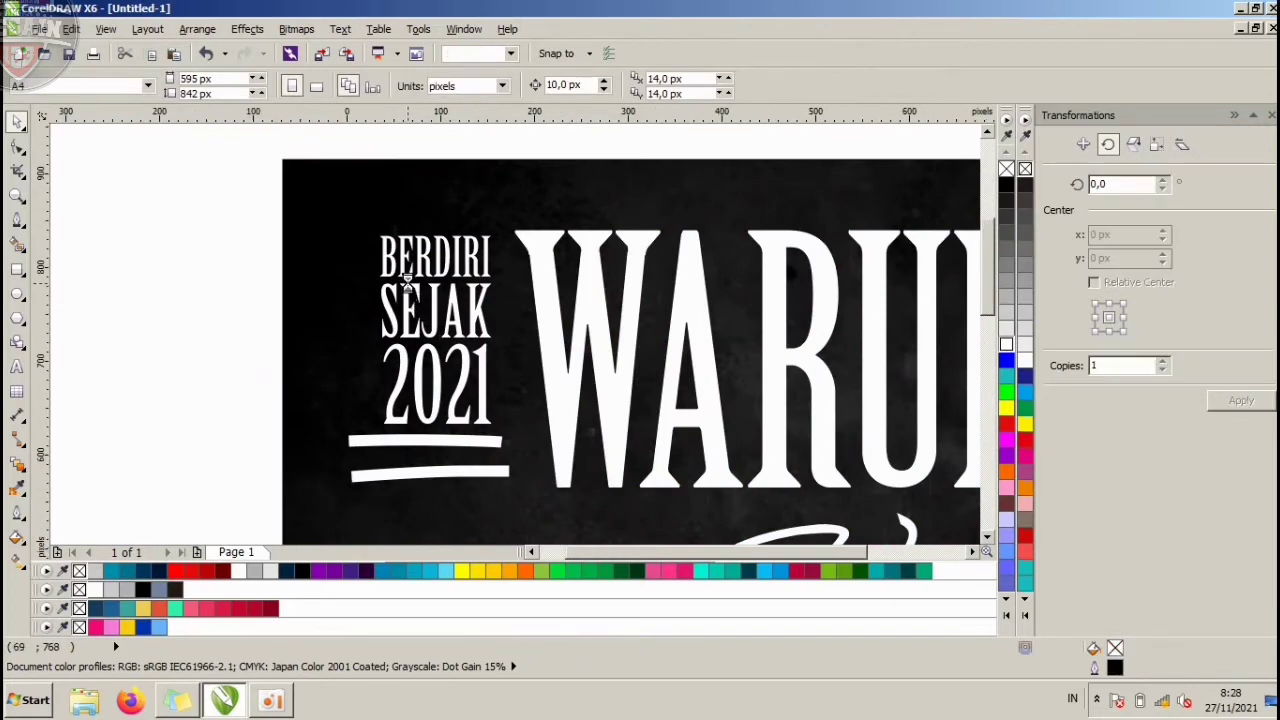
# Draw an open three-sided frame of about 88 × 118 px beside the G of WARUNG and give it a white outline.
pyautogui.scroll(-2, 411, 297)
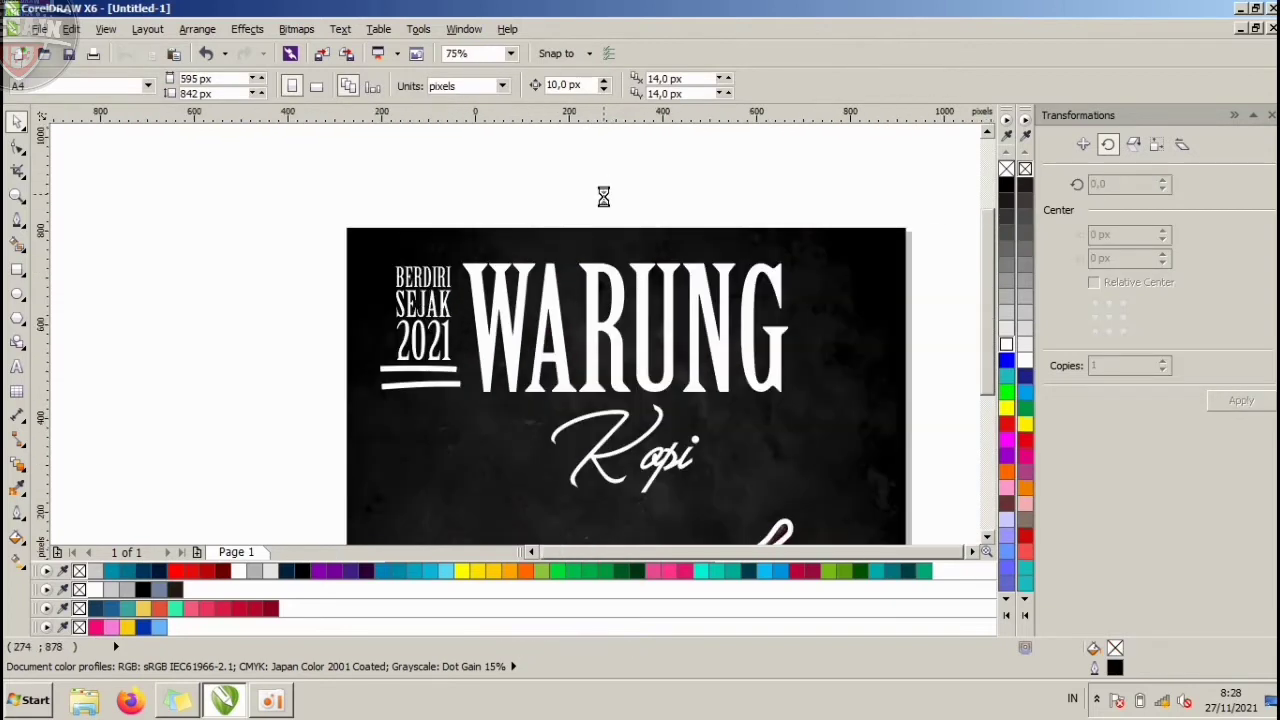
pyautogui.scroll(-2, 603, 197)
pyautogui.scroll(2, 808, 236)
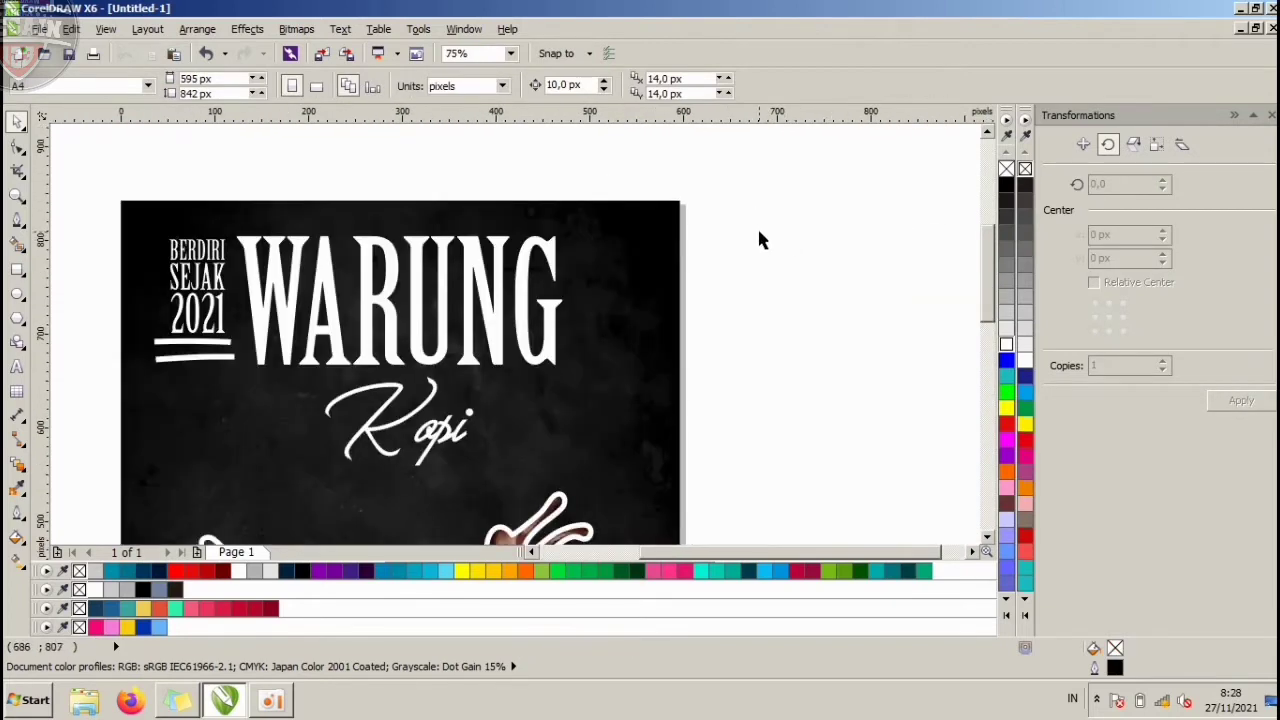
pyautogui.scroll(2, 757, 238)
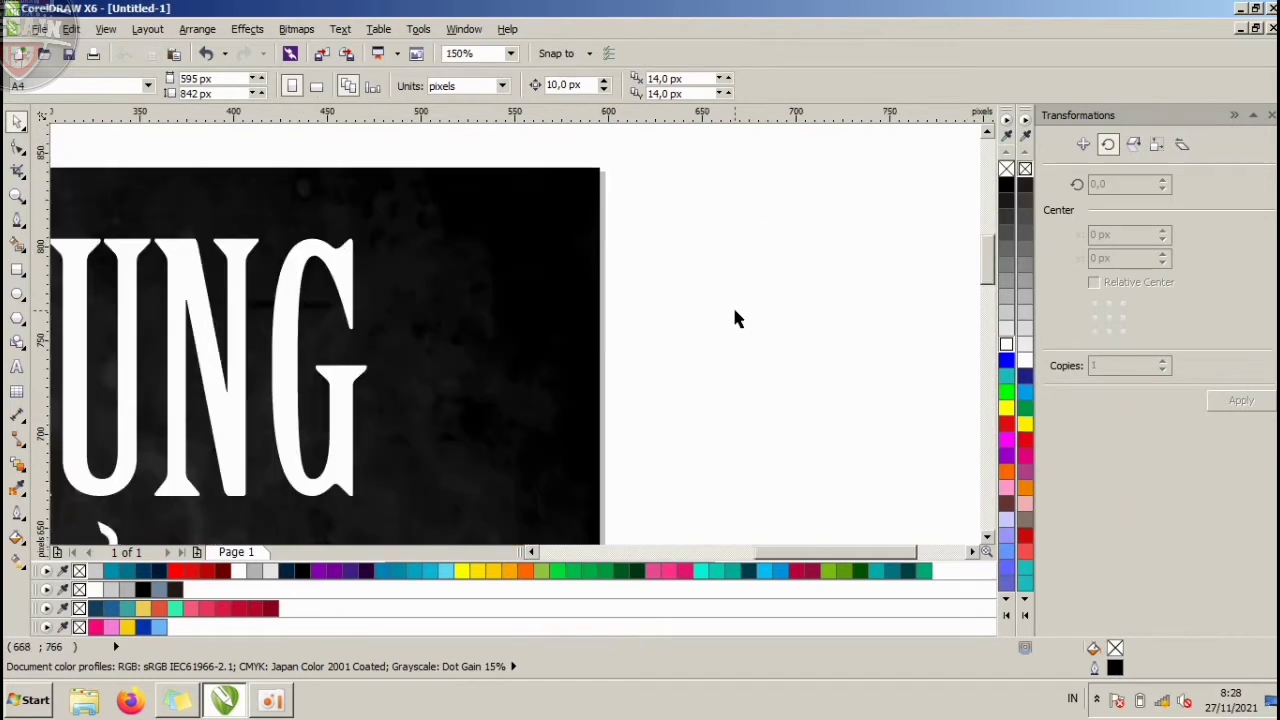
pyautogui.click(18, 221)
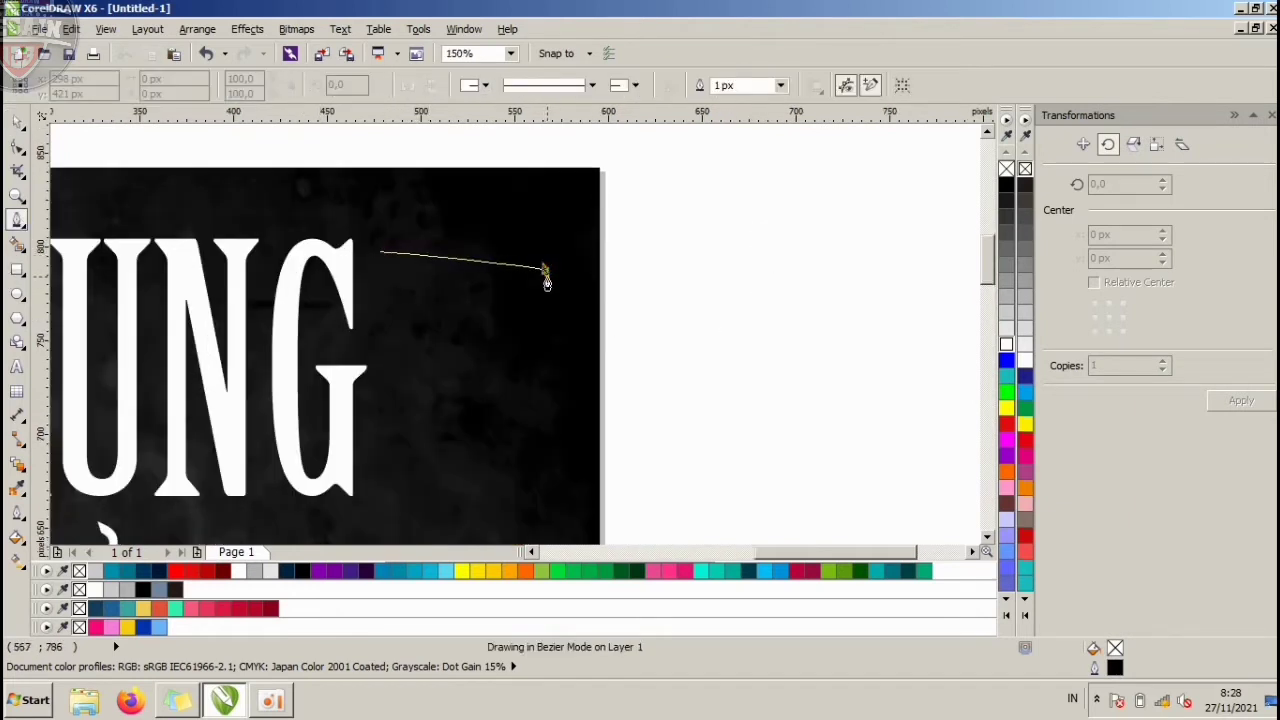
pyautogui.click(545, 270)
pyautogui.click(535, 466)
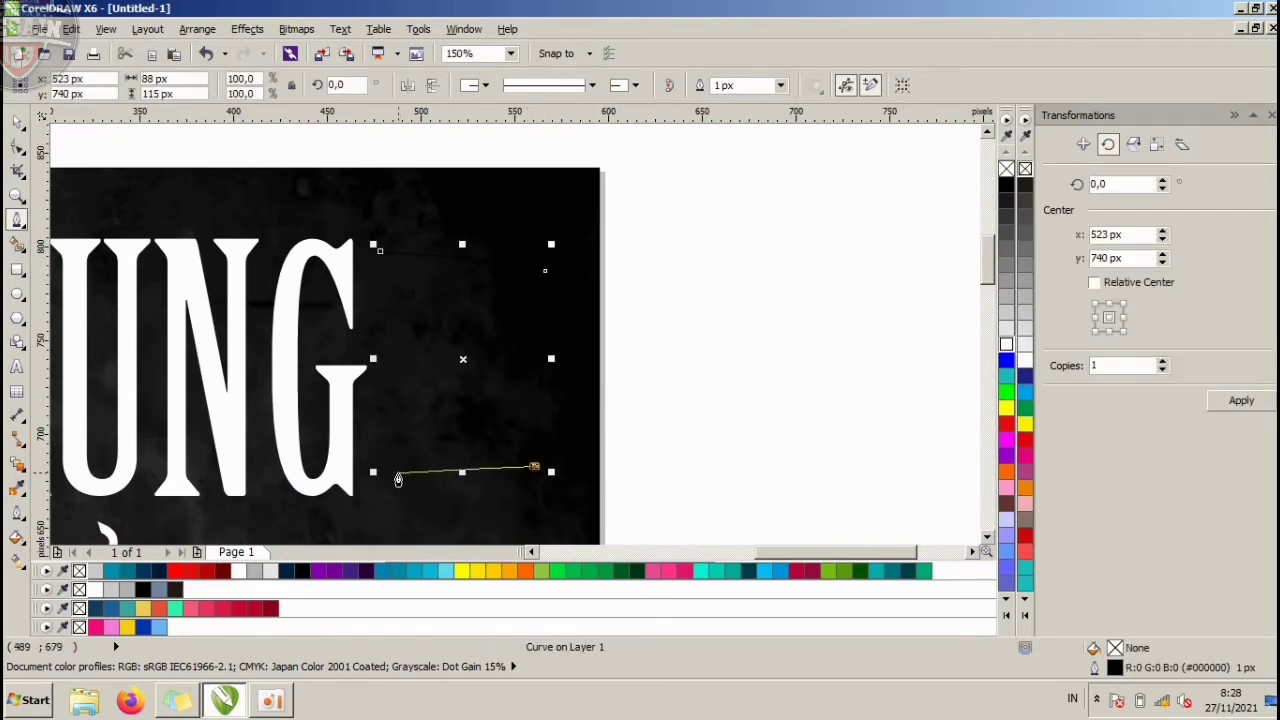
pyautogui.doubleClick(393, 472)
pyautogui.rightClick(1003, 347)
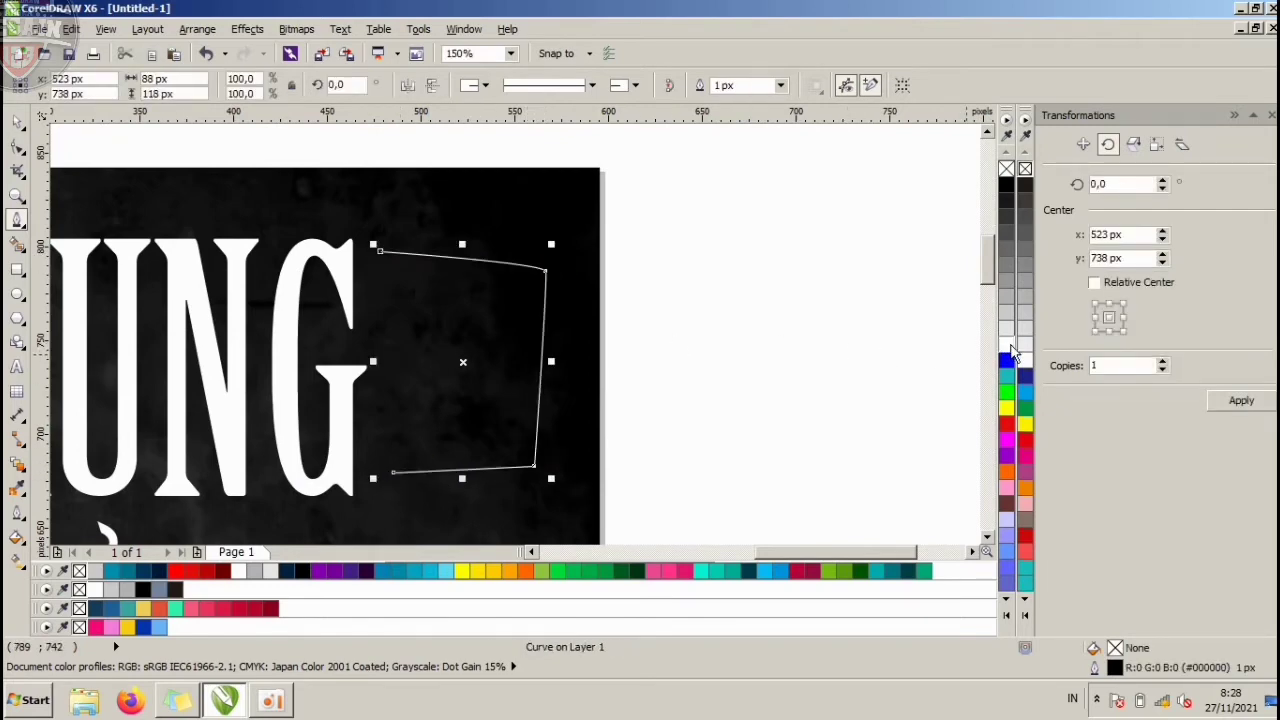
pyautogui.click(15, 122)
pyautogui.click(700, 275)
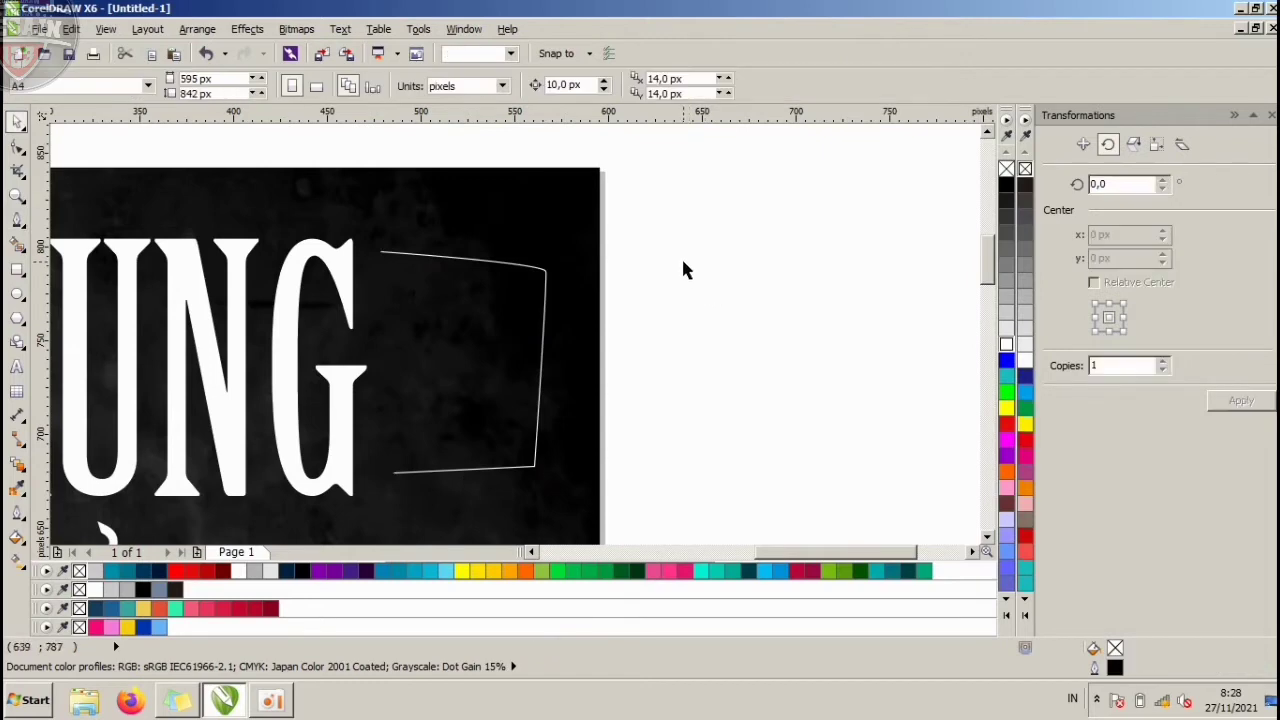
# Add the artistic text MAKAN MINUM on two lines in the empty area beside the poster.
pyautogui.scroll(-2, 710, 268)
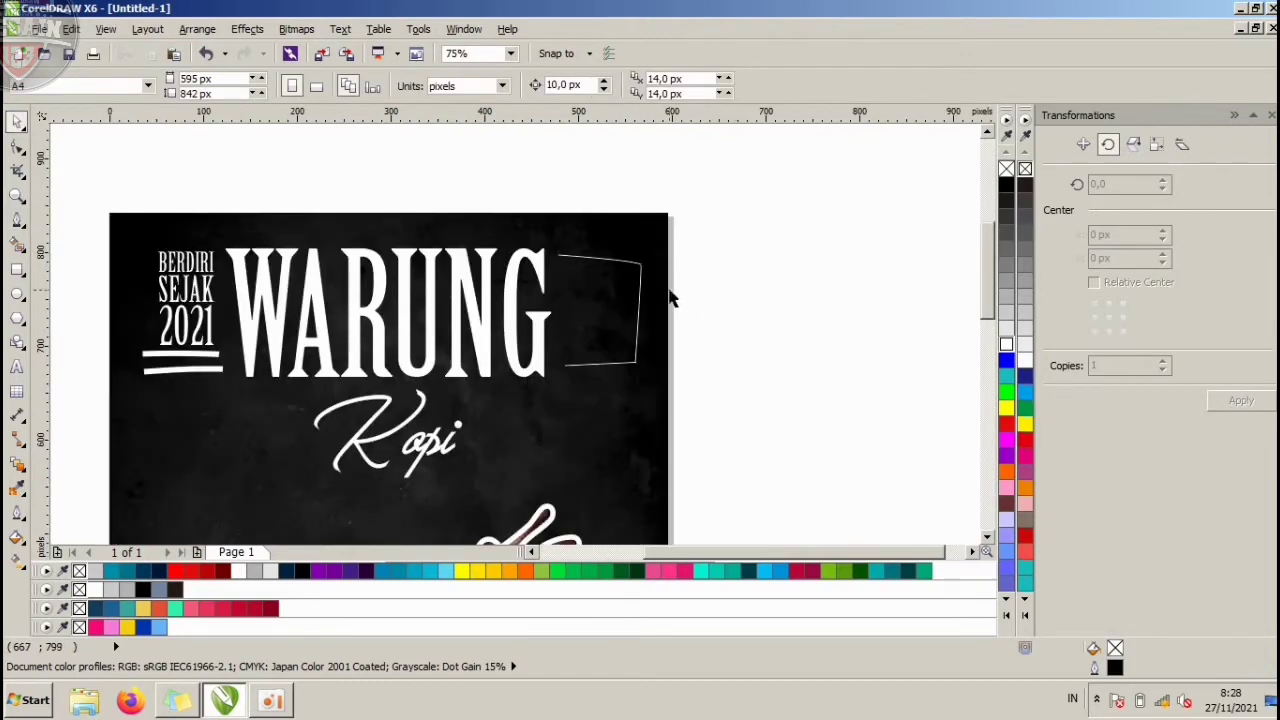
pyautogui.scroll(2, 700, 288)
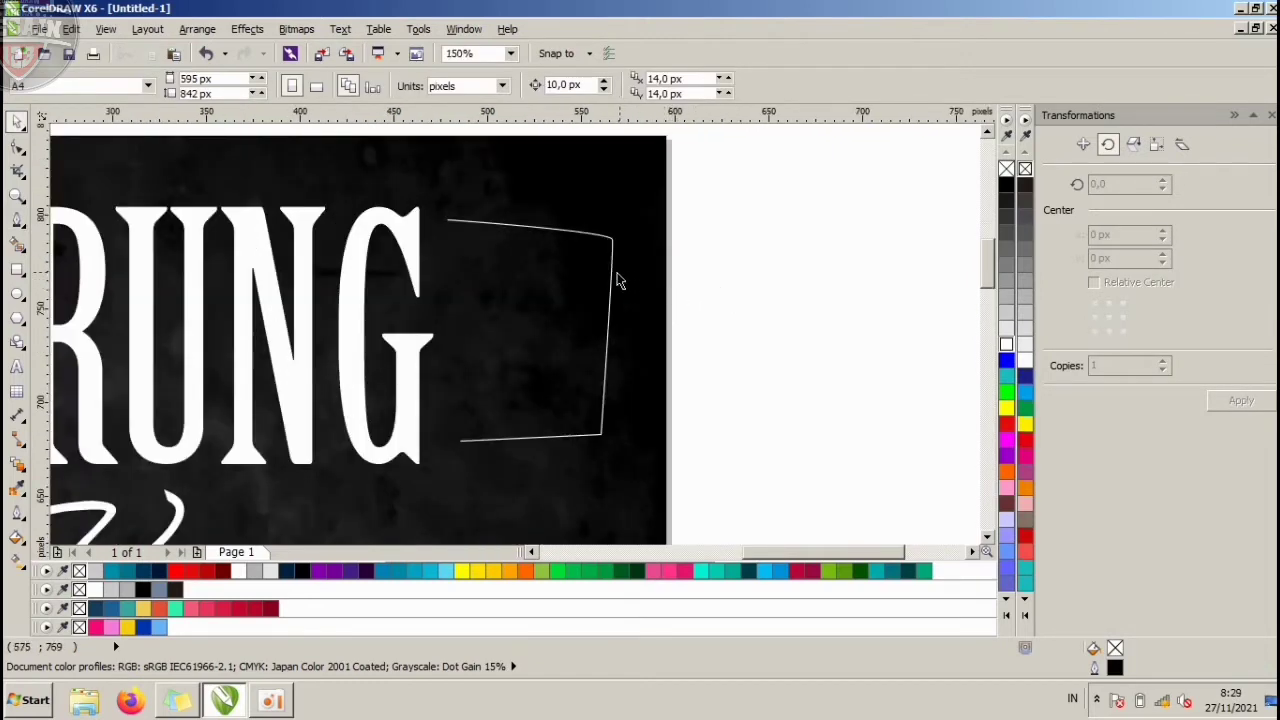
pyautogui.click(15, 368)
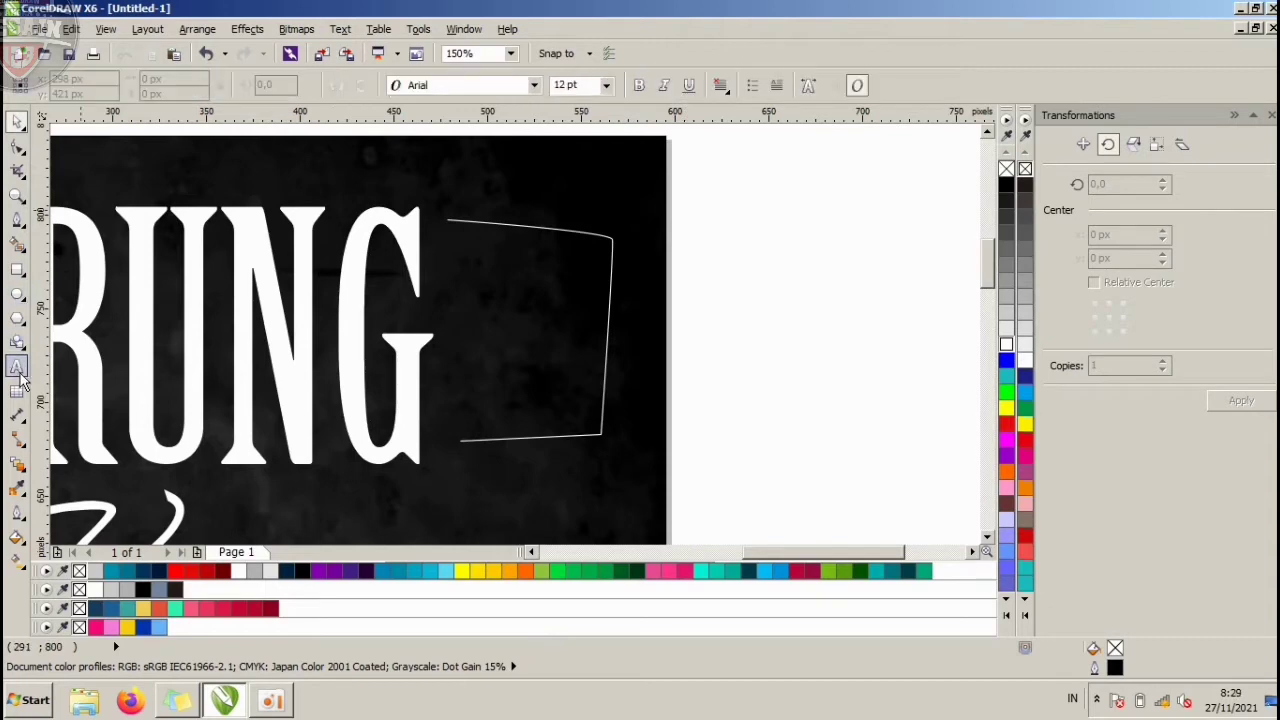
pyautogui.click(741, 345)
pyautogui.write('MAKAN ')
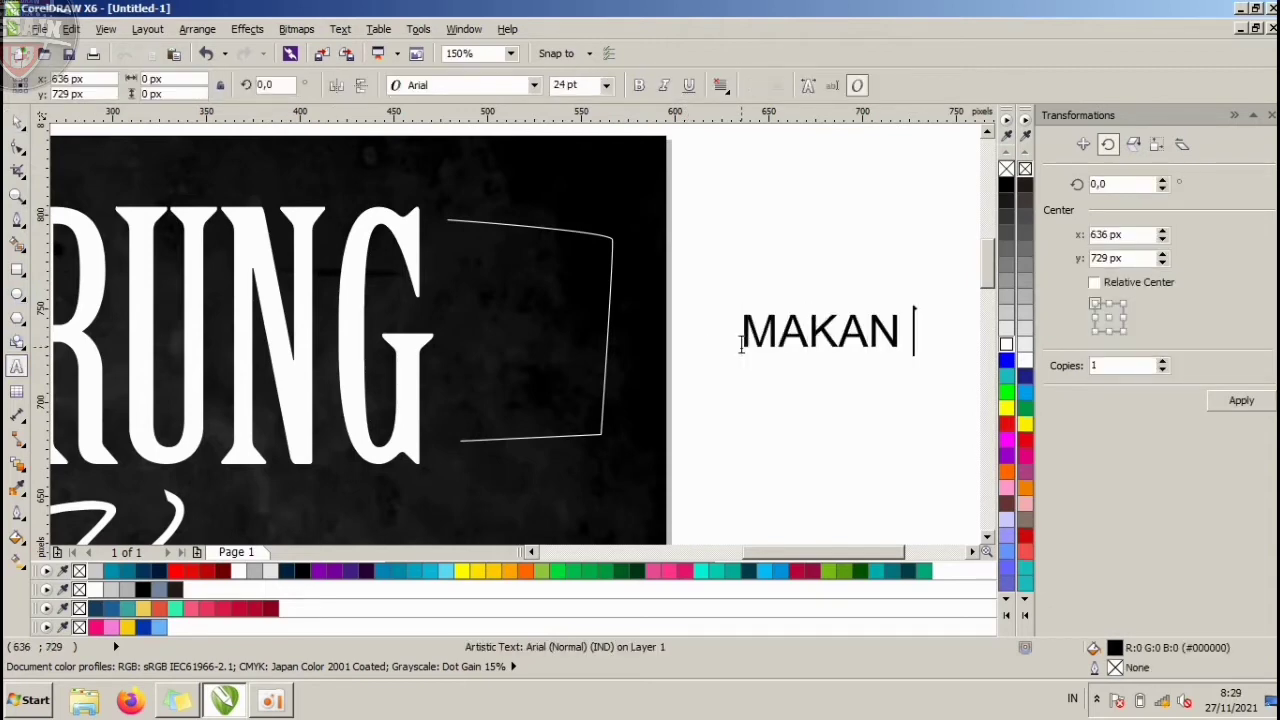
pyautogui.write('MINUM')
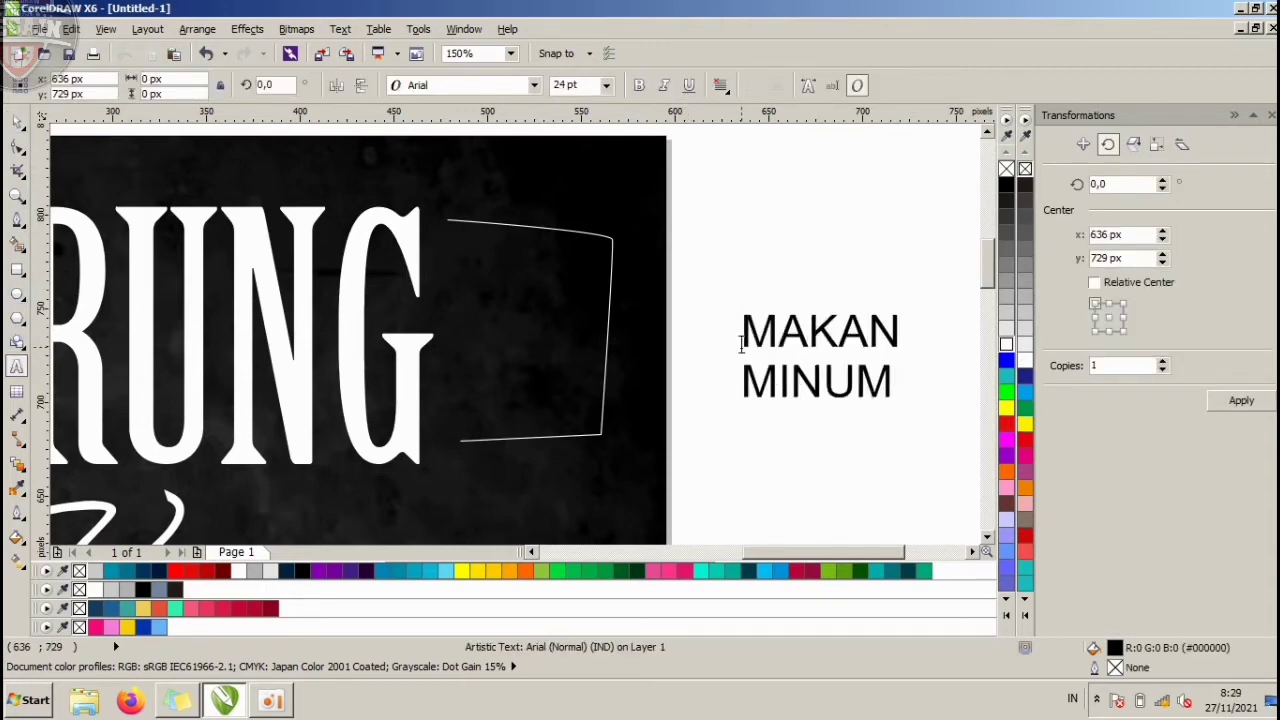
pyautogui.press('Escape')
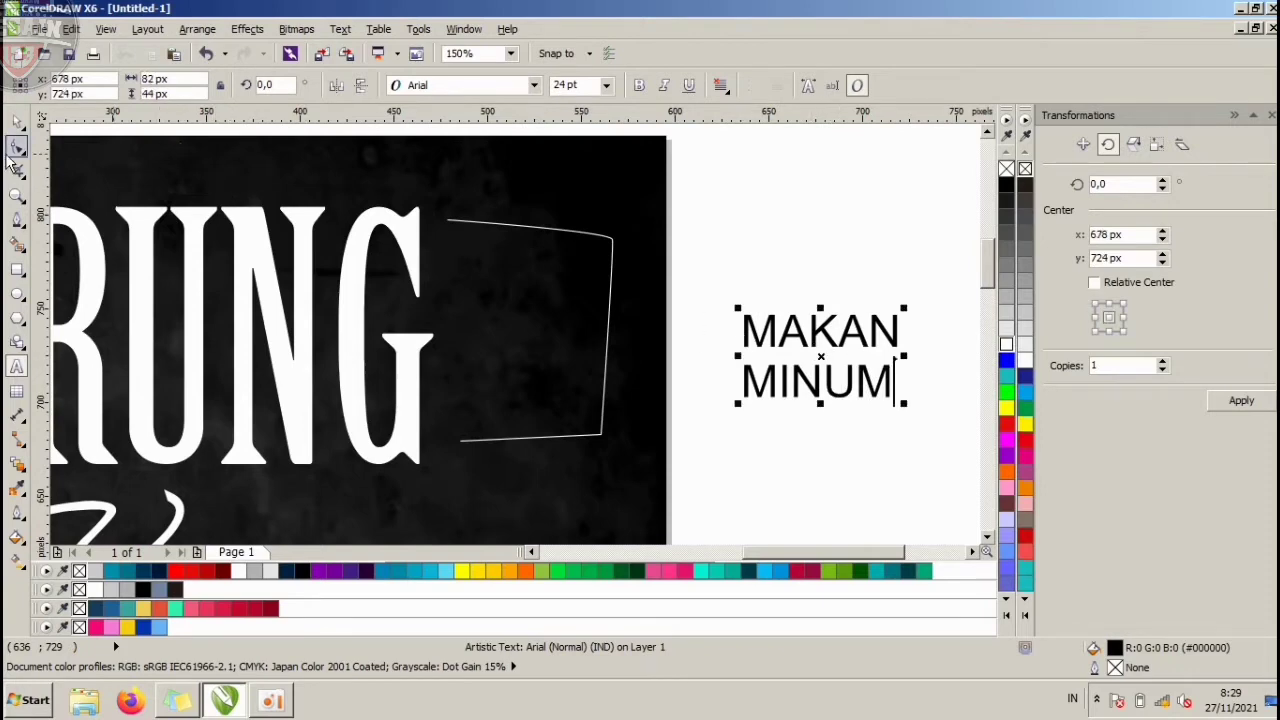
# Set the MAKAN MINUM text in Birch Std and place it inside the open frame, filled white and enlarged to fit.
pyautogui.click(405, 85)
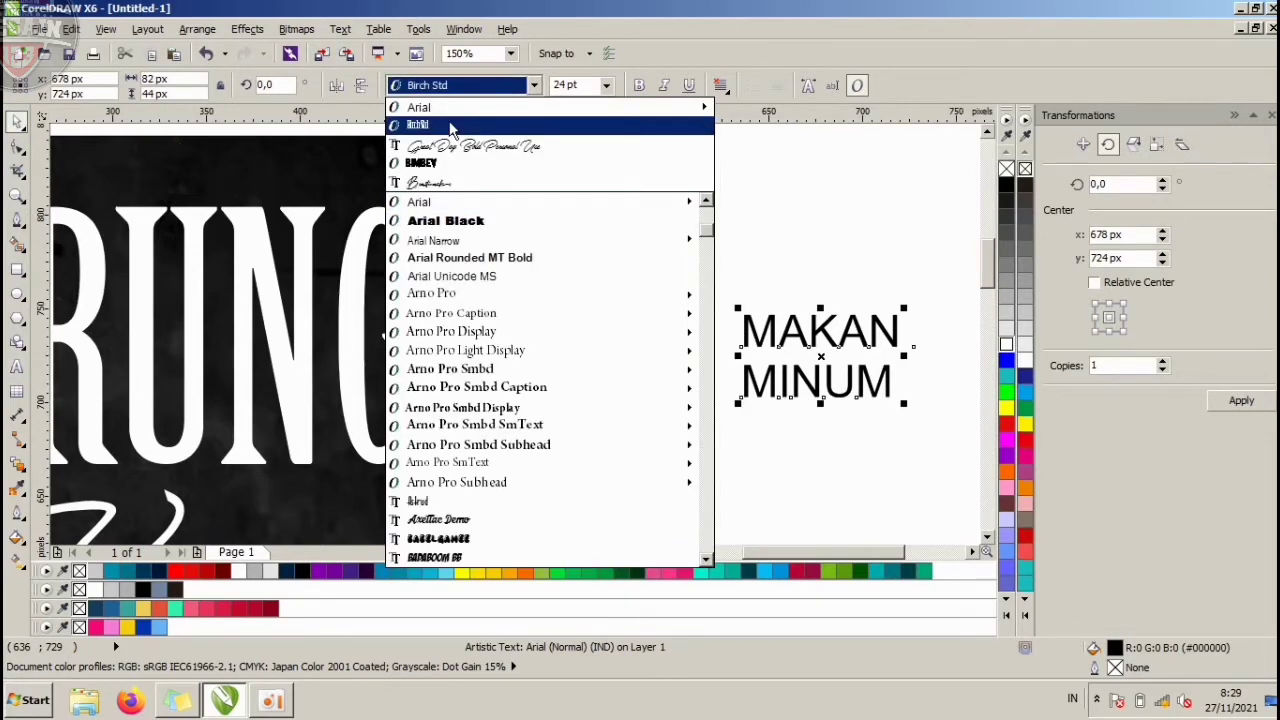
pyautogui.click(492, 133)
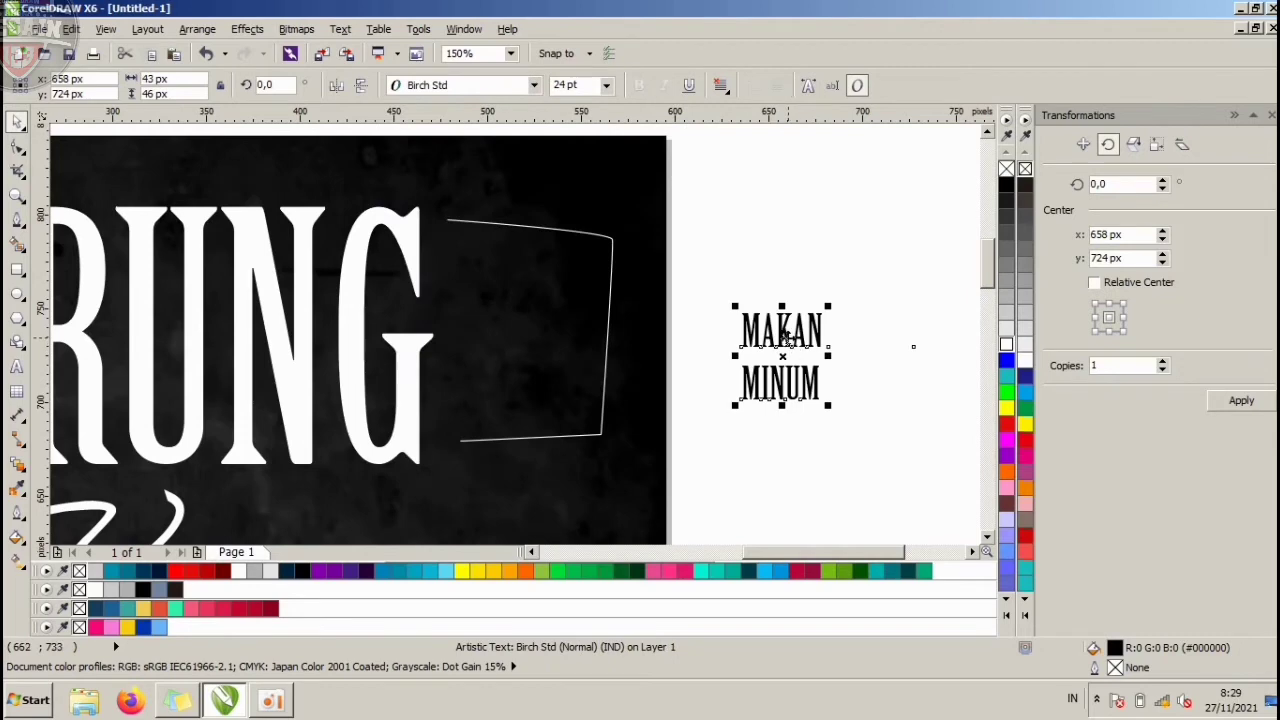
pyautogui.moveTo(786, 338); pyautogui.dragTo(505, 302)
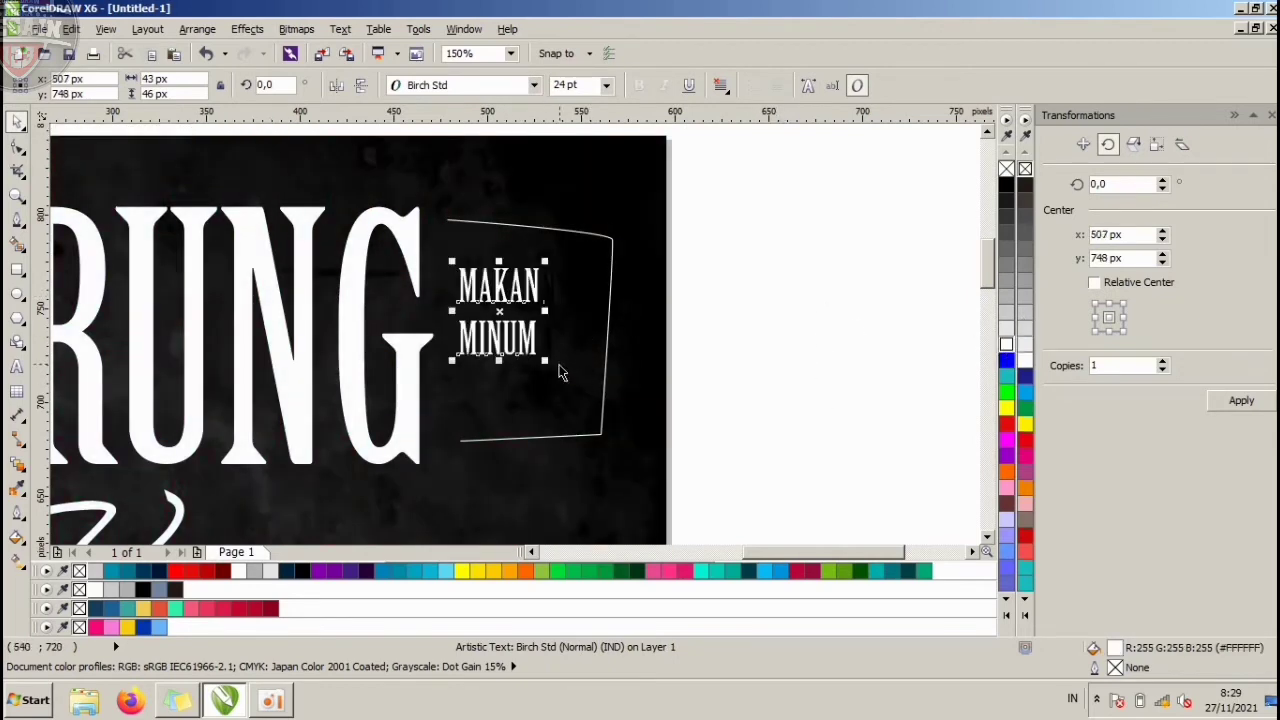
pyautogui.moveTo(547, 362); pyautogui.dragTo(592, 411)
# Give the open frame around MAKAN MINUM a 5 px dashed outline that sits behind the fill and scales with the image.
pyautogui.click(610, 265)
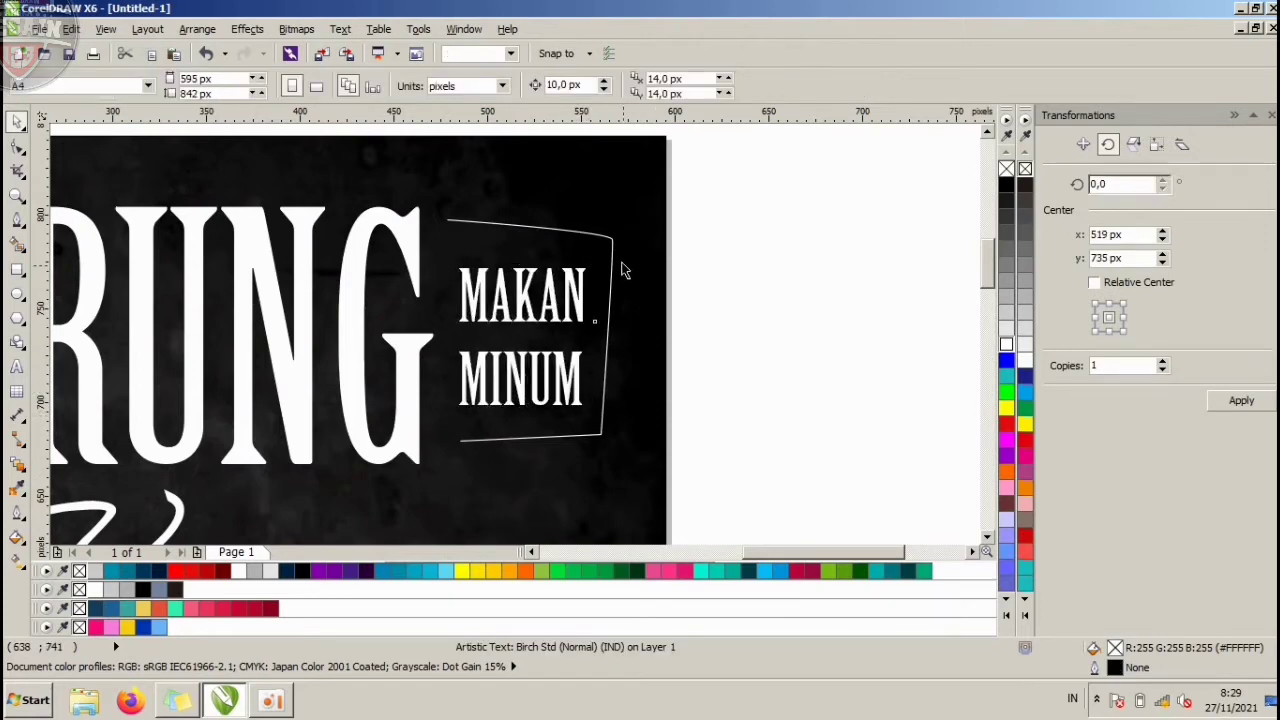
pyautogui.doubleClick(1114, 669)
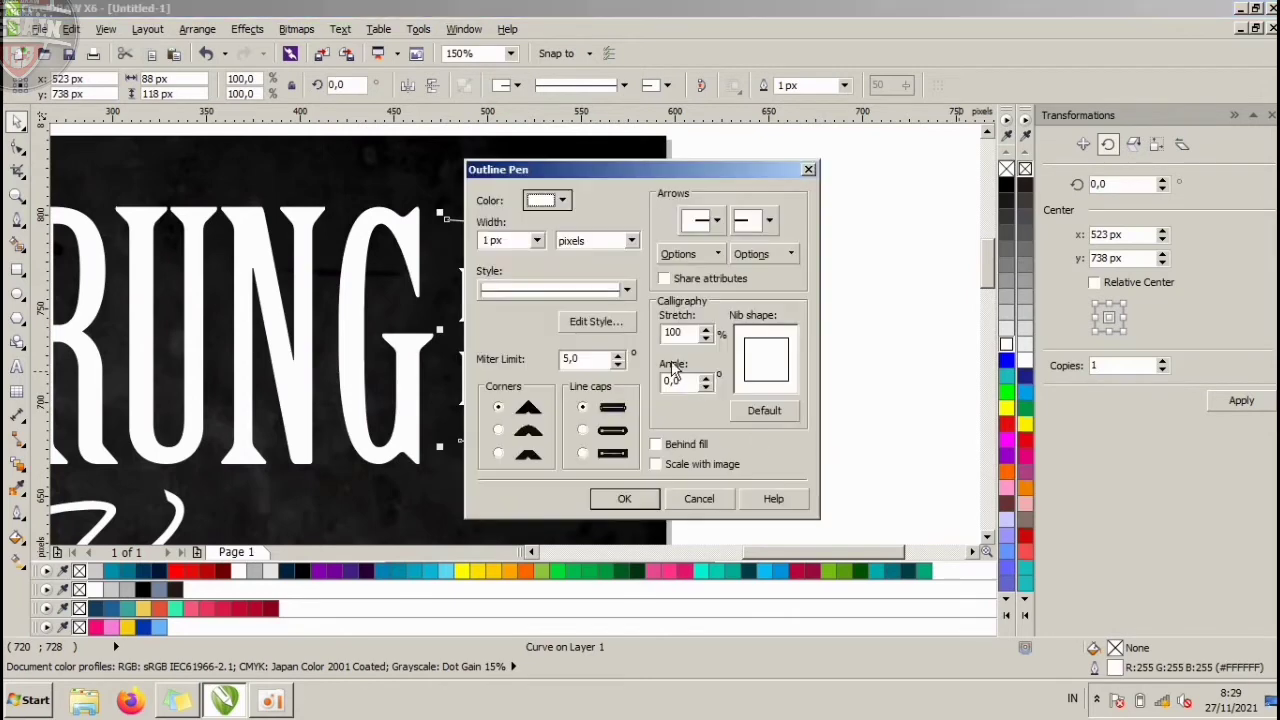
pyautogui.click(537, 240)
pyautogui.click(505, 322)
pyautogui.click(626, 290)
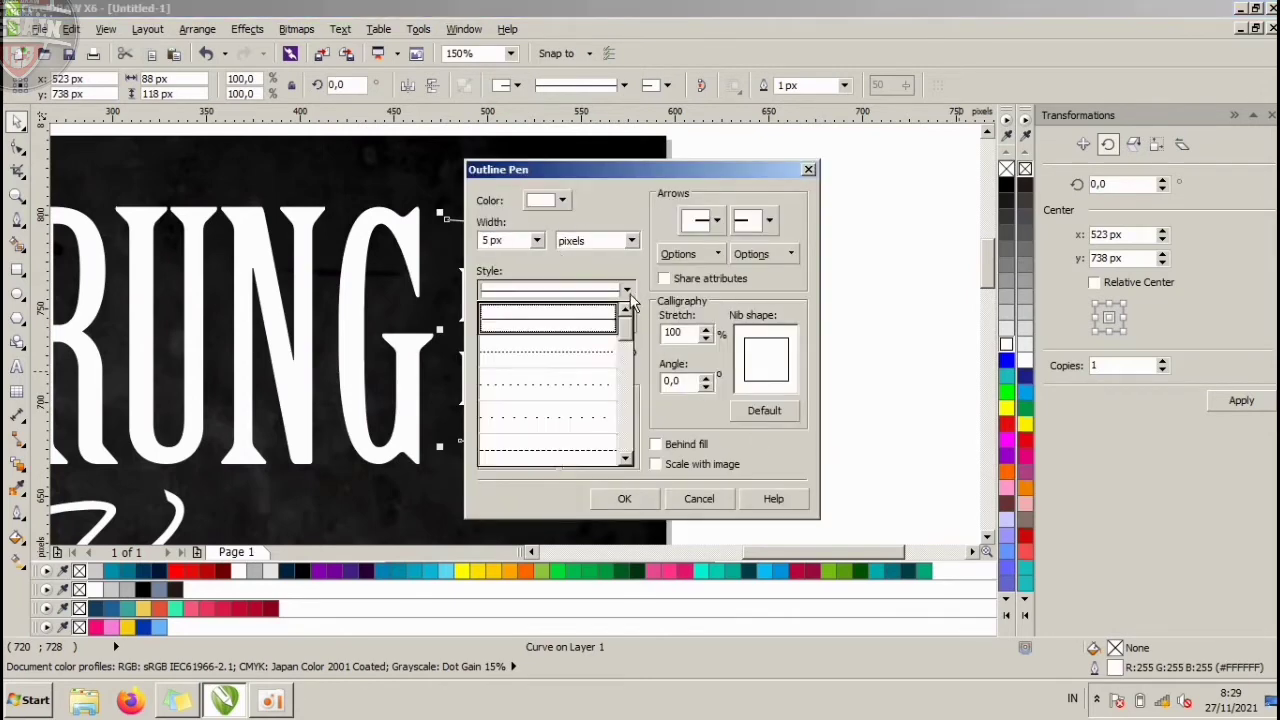
pyautogui.click(580, 449)
pyautogui.click(686, 446)
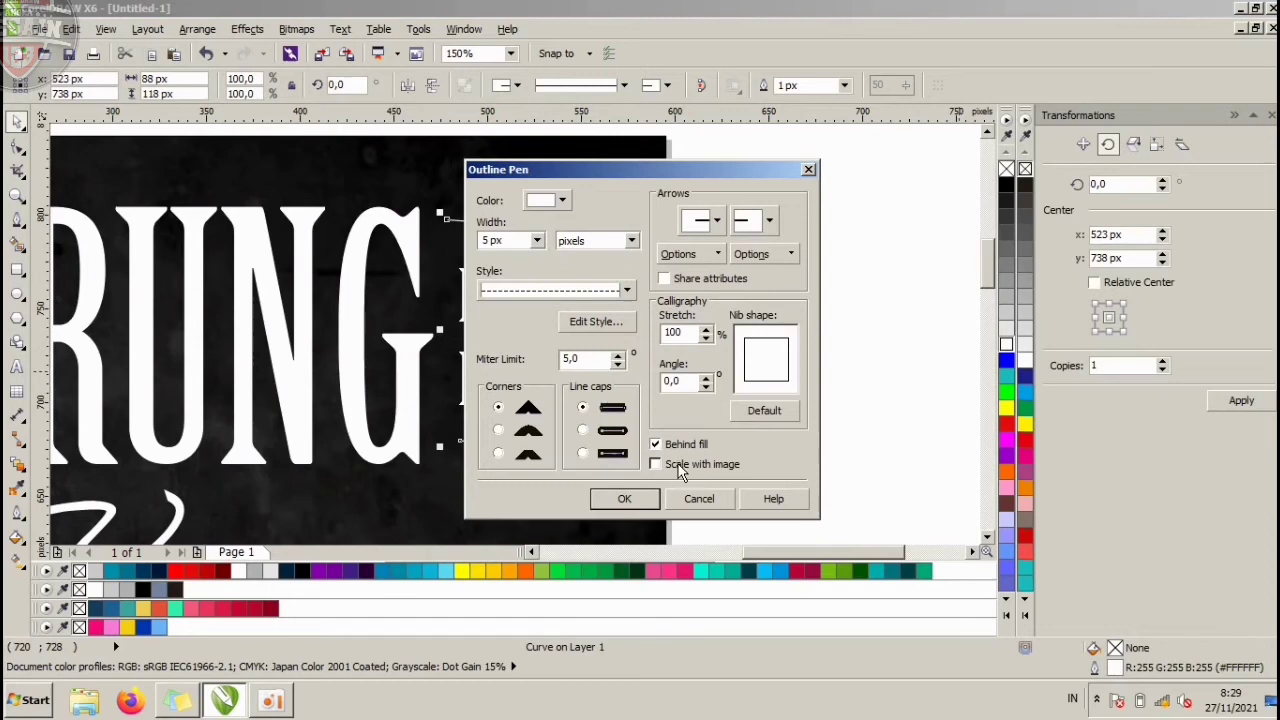
pyautogui.click(625, 499)
pyautogui.click(723, 263)
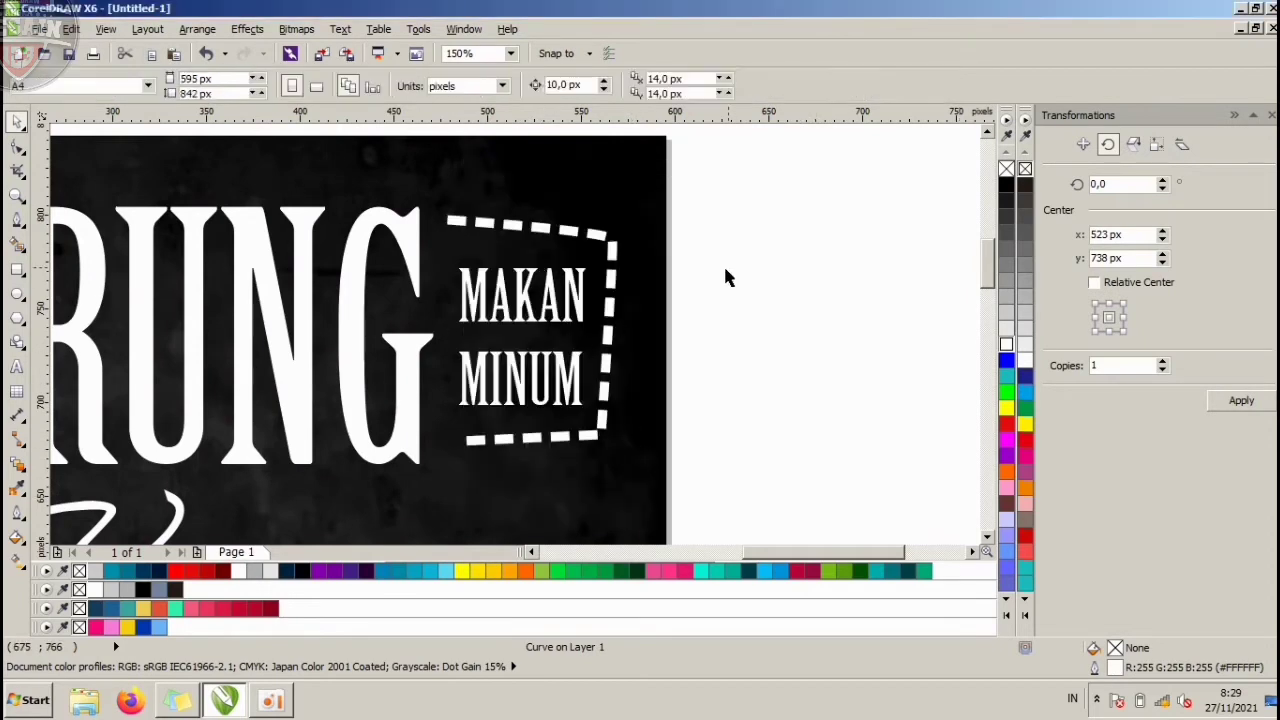
pyautogui.scroll(-1, 723, 263)
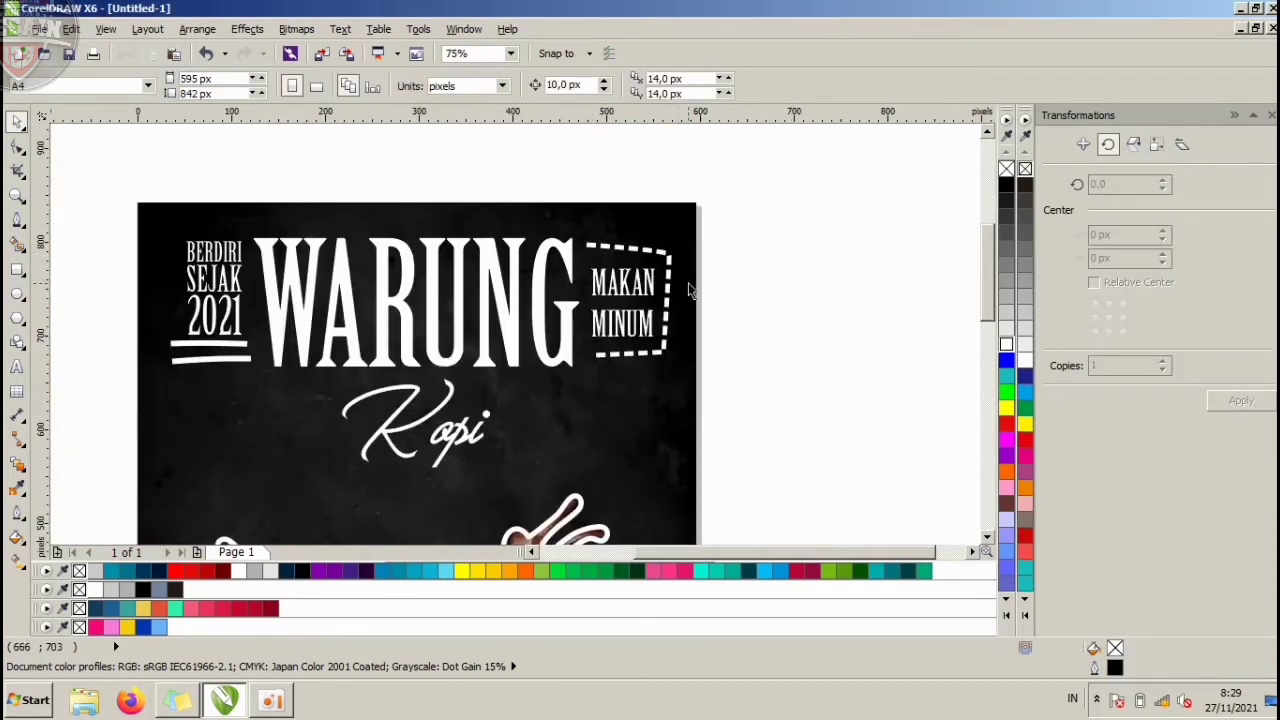
# Set the outline width of the dashed frame around MAKAN MINUM to 3 px.
pyautogui.click(689, 290)
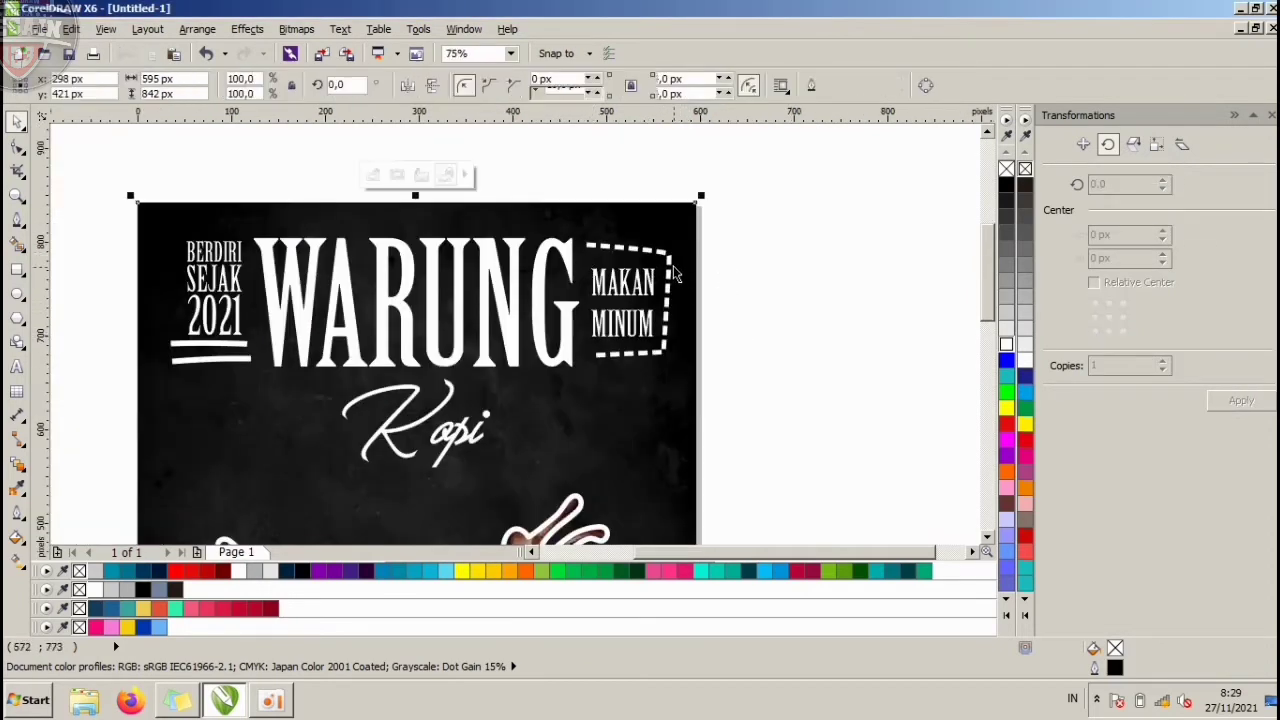
pyautogui.doubleClick(1114, 670)
pyautogui.click(593, 296)
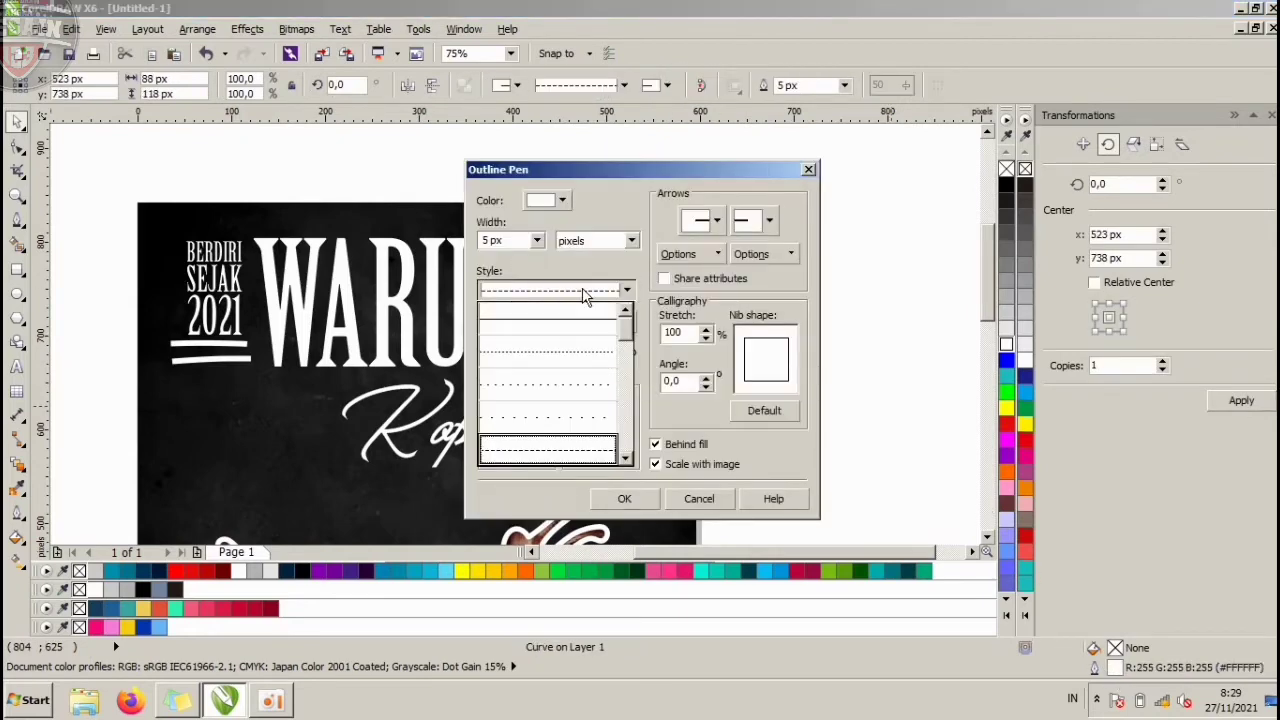
pyautogui.click(584, 293)
pyautogui.doubleClick(530, 243)
pyautogui.click(537, 241)
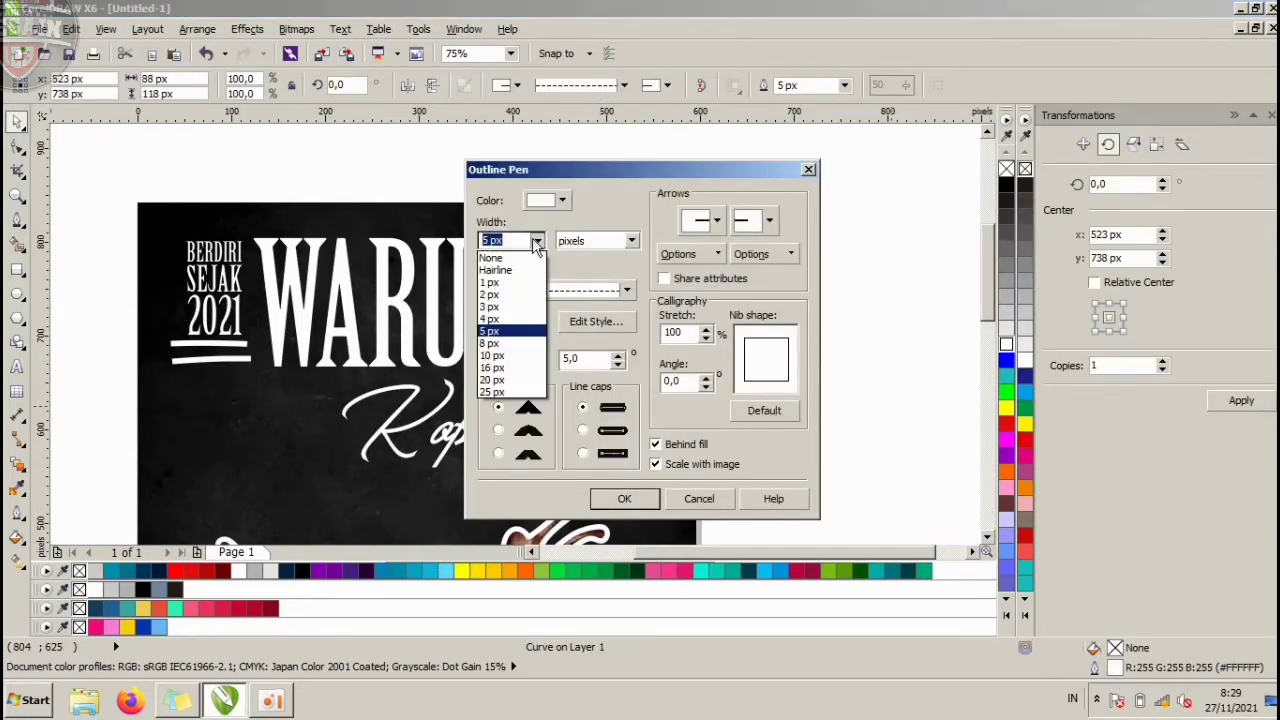
pyautogui.click(500, 316)
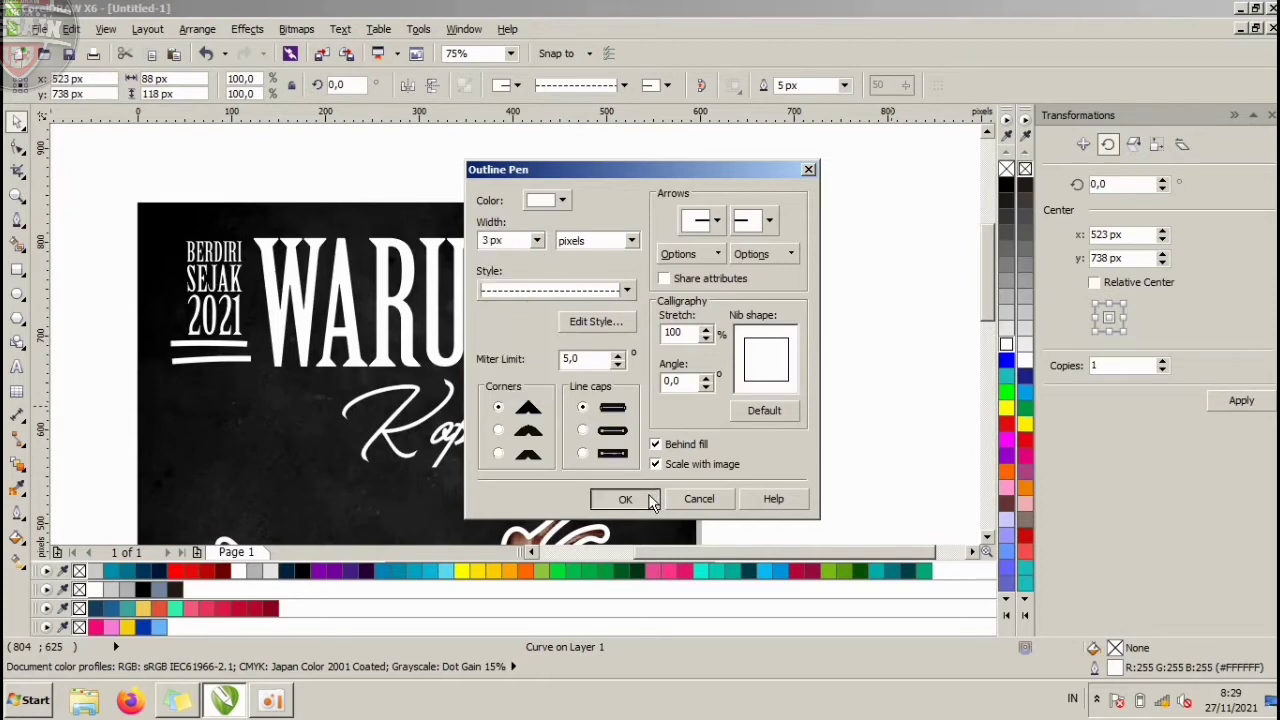
pyautogui.click(624, 498)
pyautogui.click(700, 289)
pyautogui.scroll(-2, 700, 289)
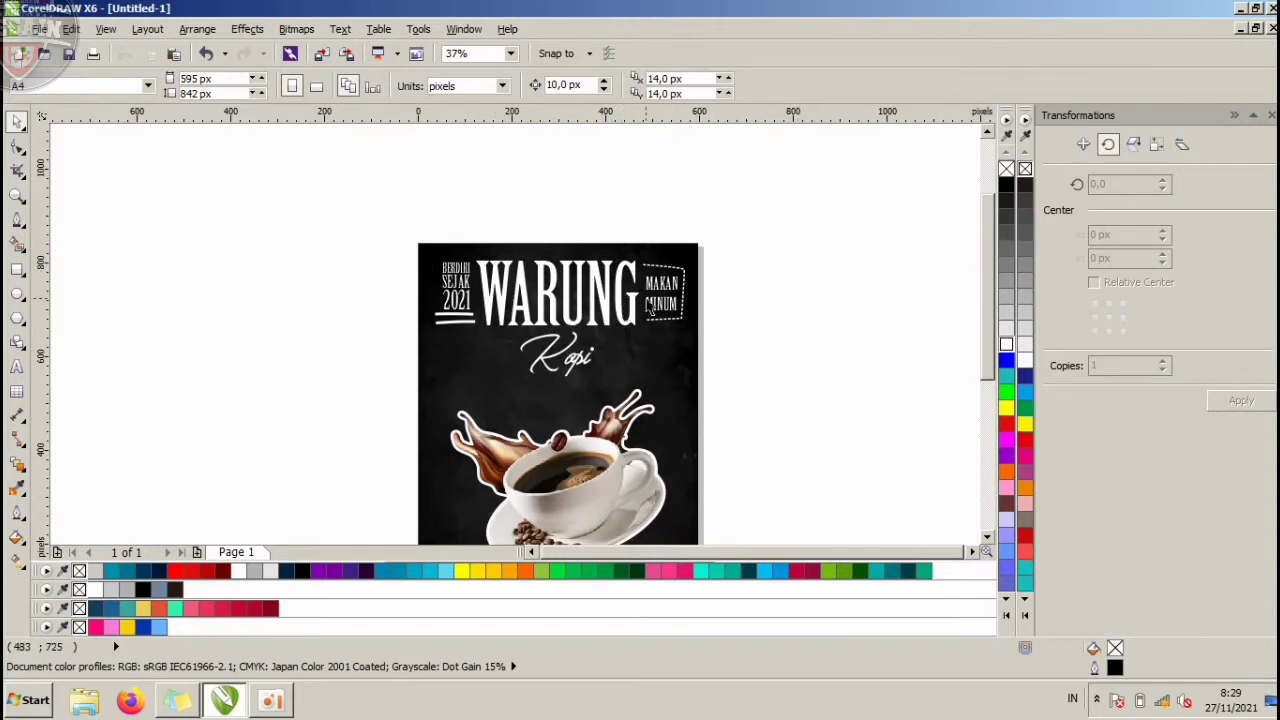
pyautogui.scroll(2, 624, 336)
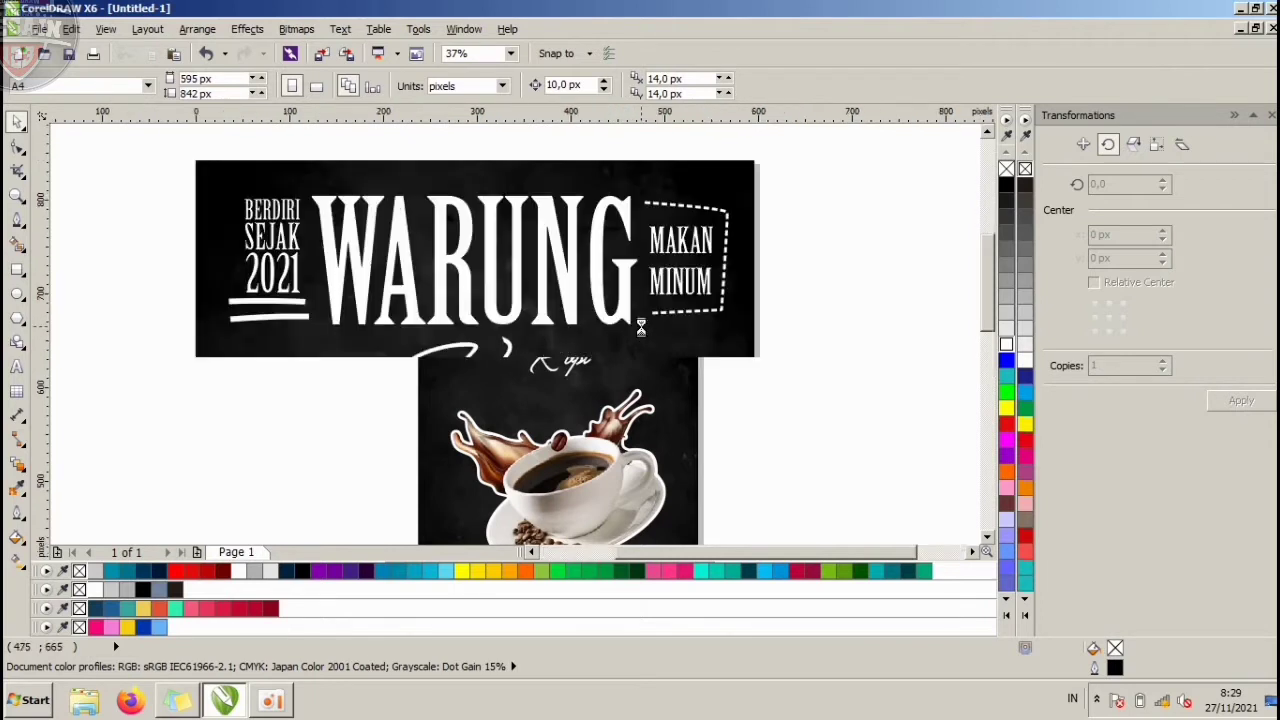
pyautogui.click(542, 400)
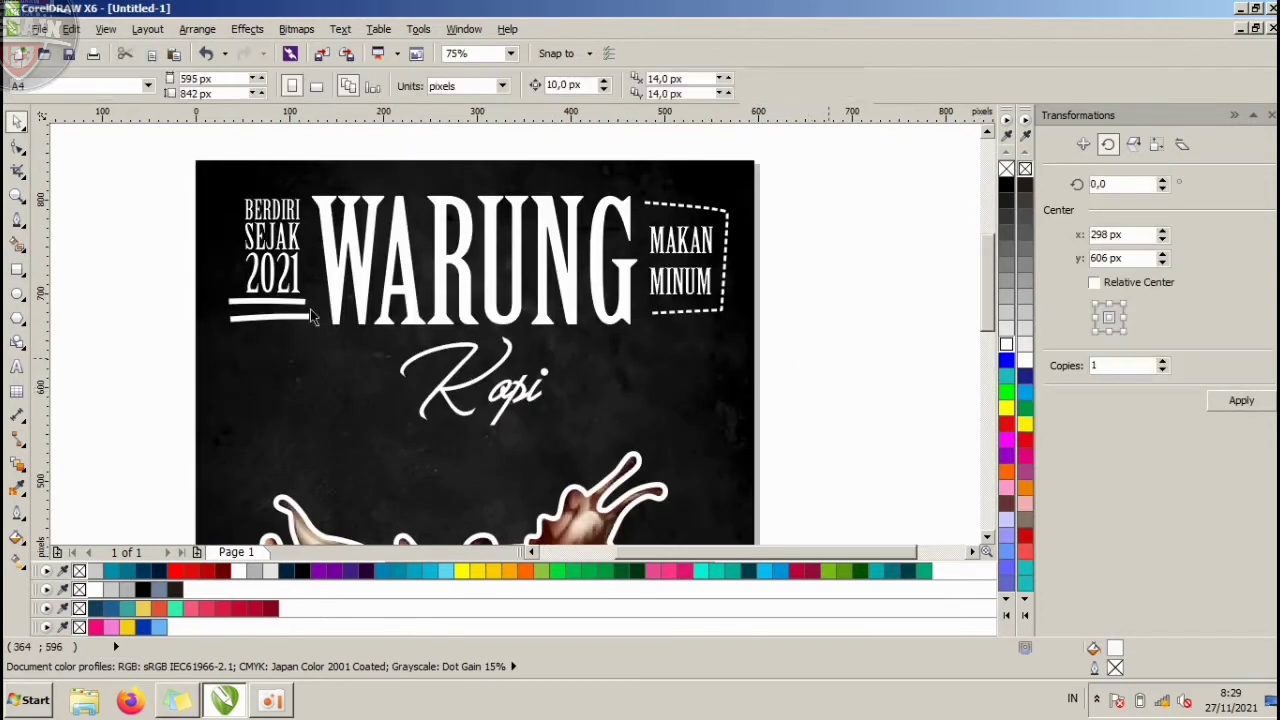
# Draw a wavy white curve ending in a large spiral beside the word Kopi, about 174 × 65 px overall.
pyautogui.click(16, 219)
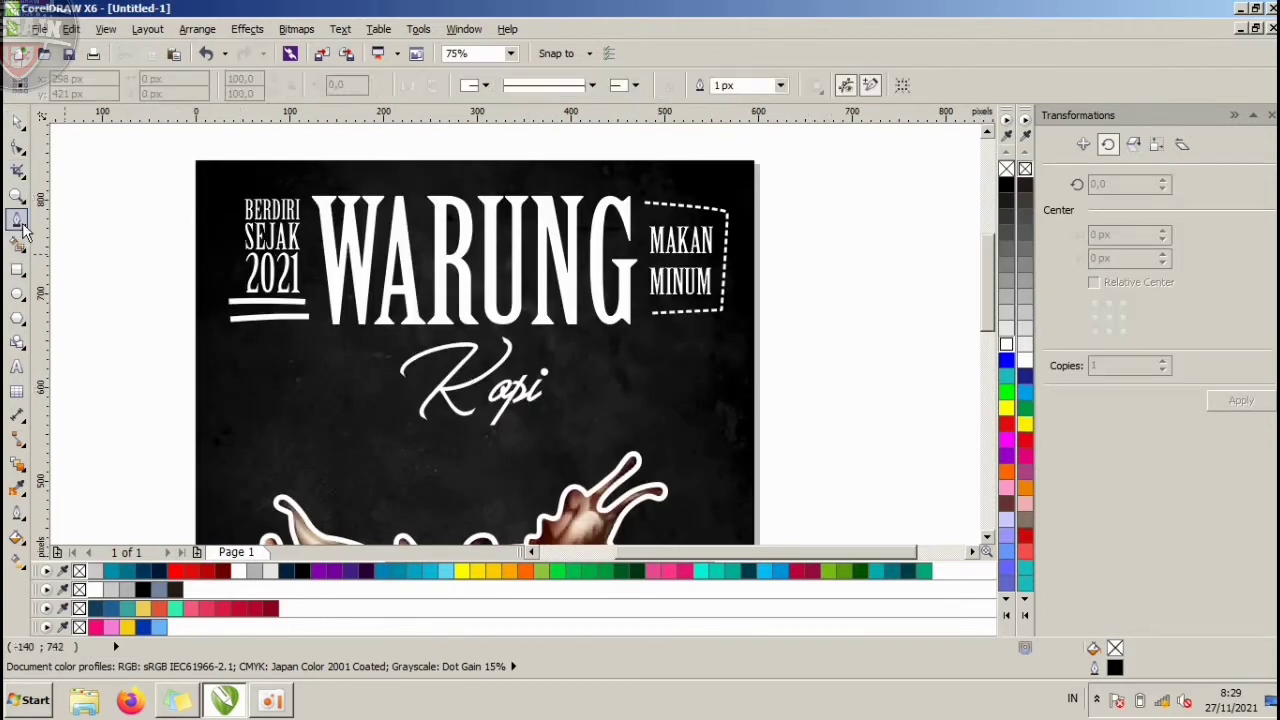
pyautogui.scroll(2, 686, 434)
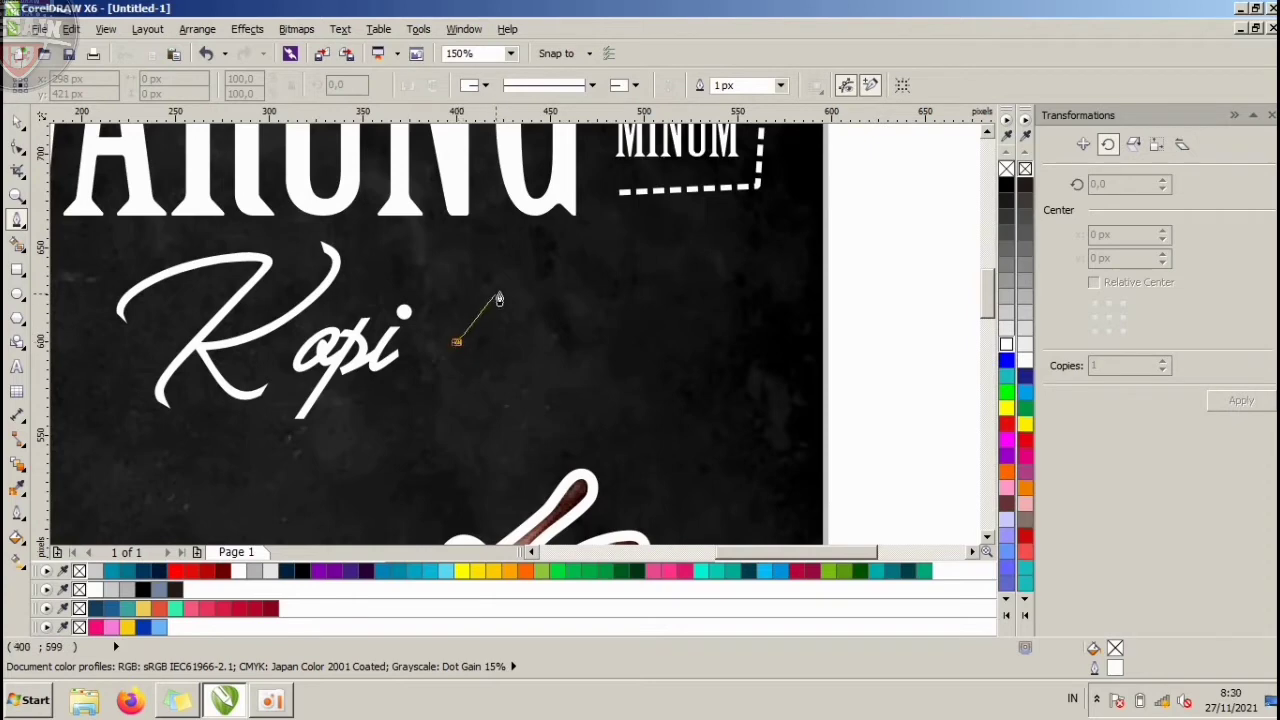
pyautogui.moveTo(537, 314); pyautogui.dragTo(610, 277)
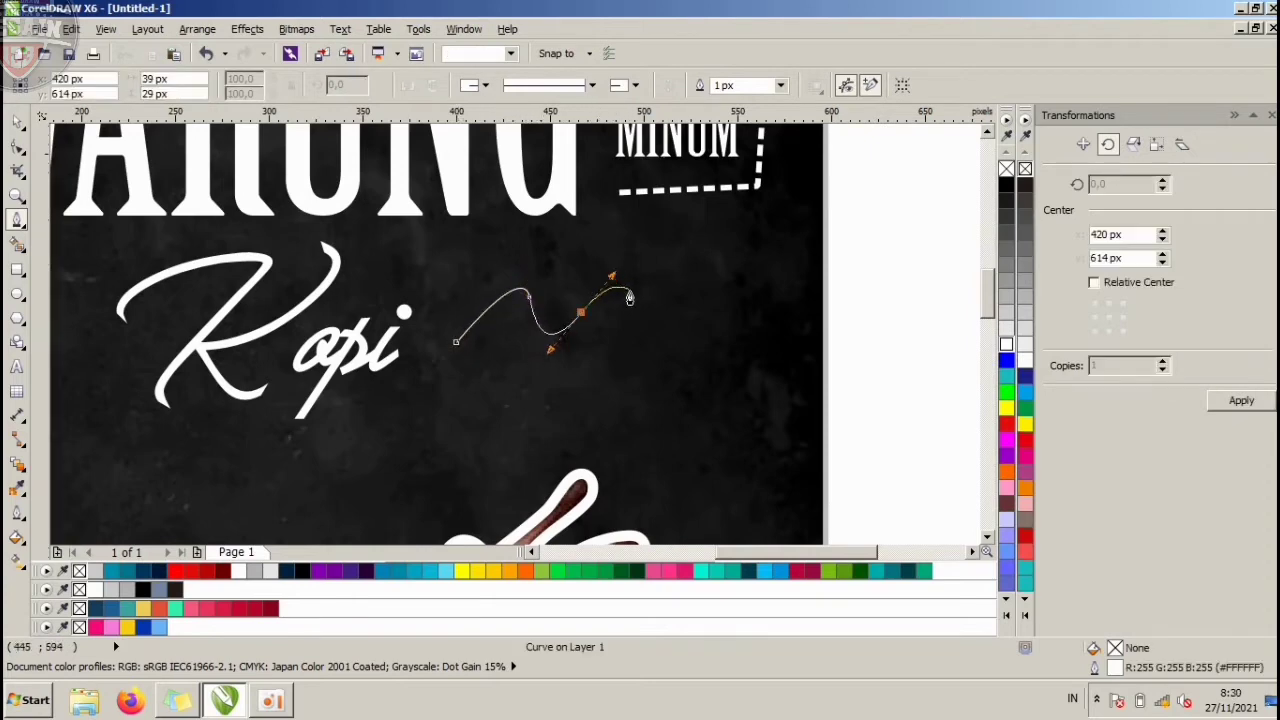
pyautogui.moveTo(631, 319); pyautogui.dragTo(634, 342)
pyautogui.moveTo(723, 242); pyautogui.dragTo(766, 236)
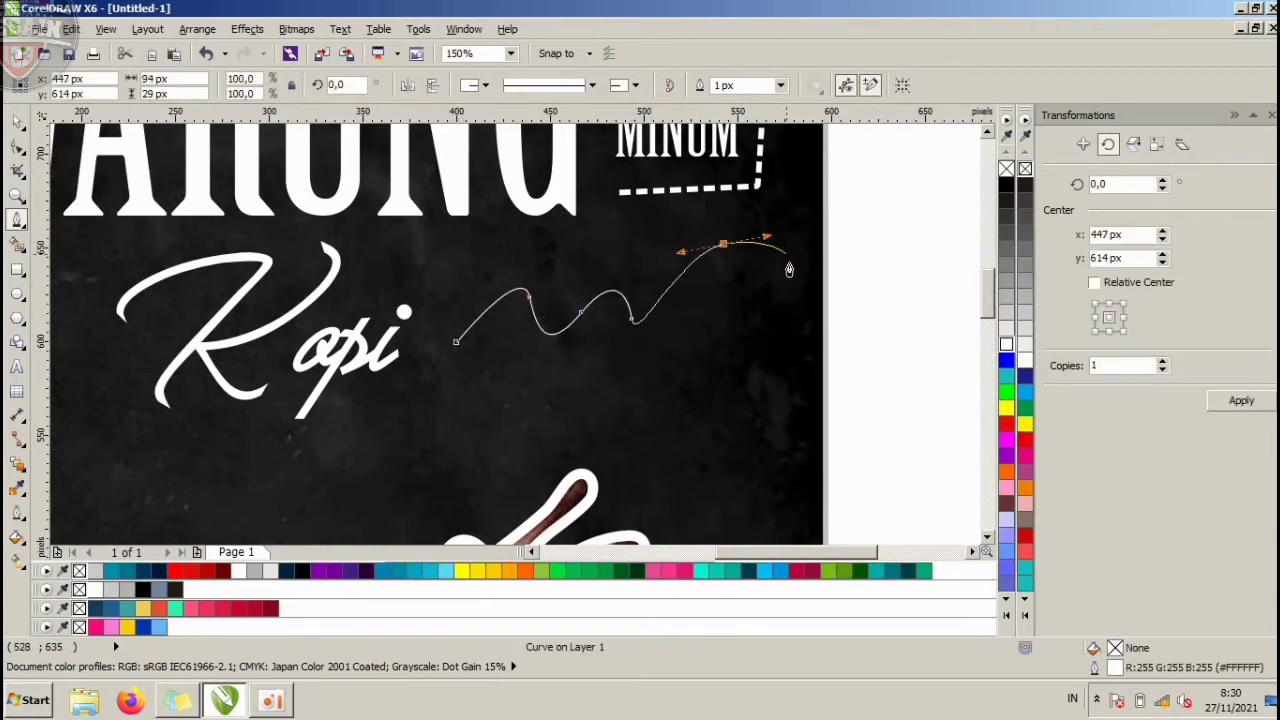
pyautogui.moveTo(747, 353); pyautogui.dragTo(680, 393)
pyautogui.moveTo(705, 293); pyautogui.dragTo(733, 273)
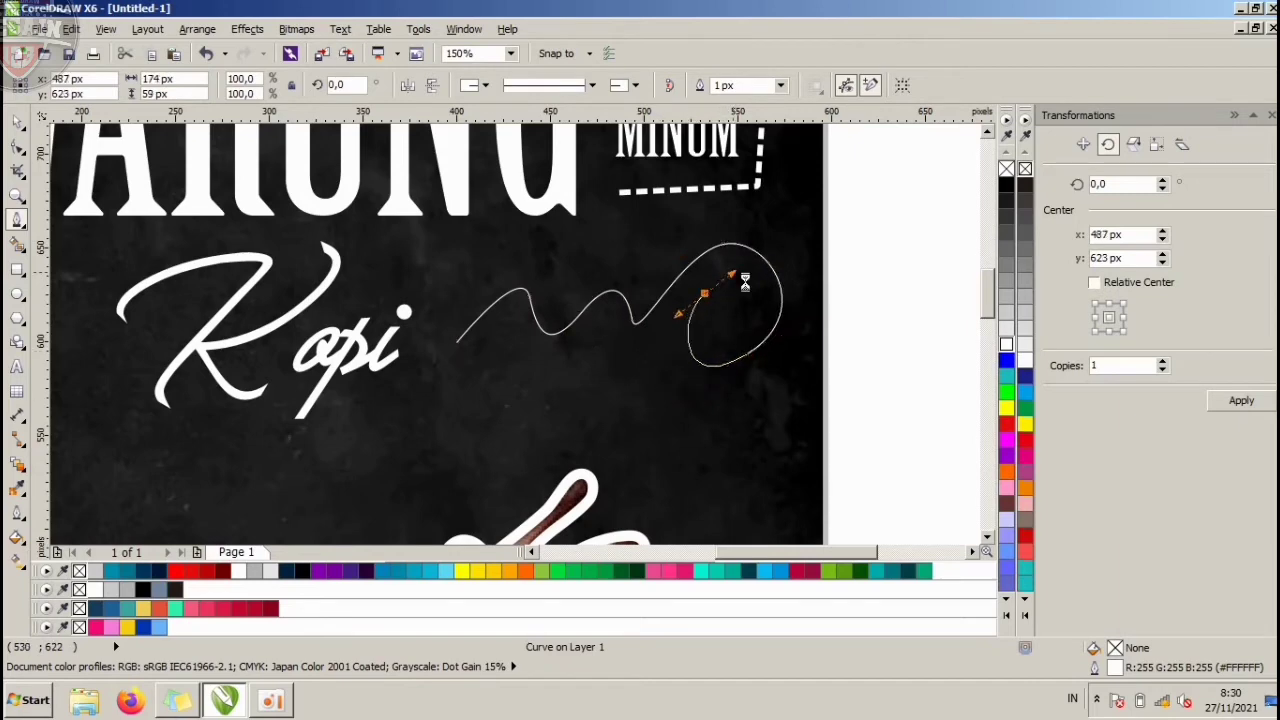
pyautogui.moveTo(733, 323); pyautogui.dragTo(715, 336)
pyautogui.doubleClick(711, 320)
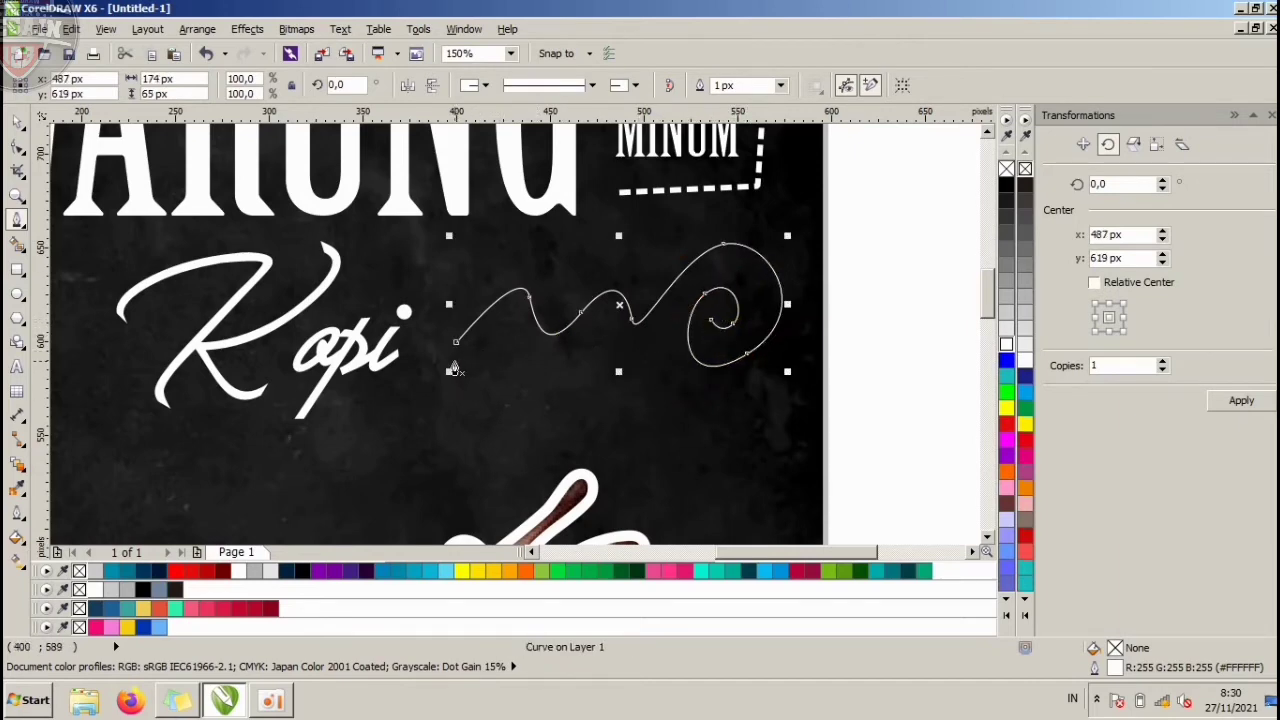
# Draw a second, smaller wavy curve ending in a small spiral just below the first, about 115 × 33 px.
pyautogui.click(454, 361)
pyautogui.moveTo(515, 349); pyautogui.dragTo(517, 382)
pyautogui.moveTo(587, 340); pyautogui.dragTo(628, 338)
pyautogui.scroll(2, 643, 400)
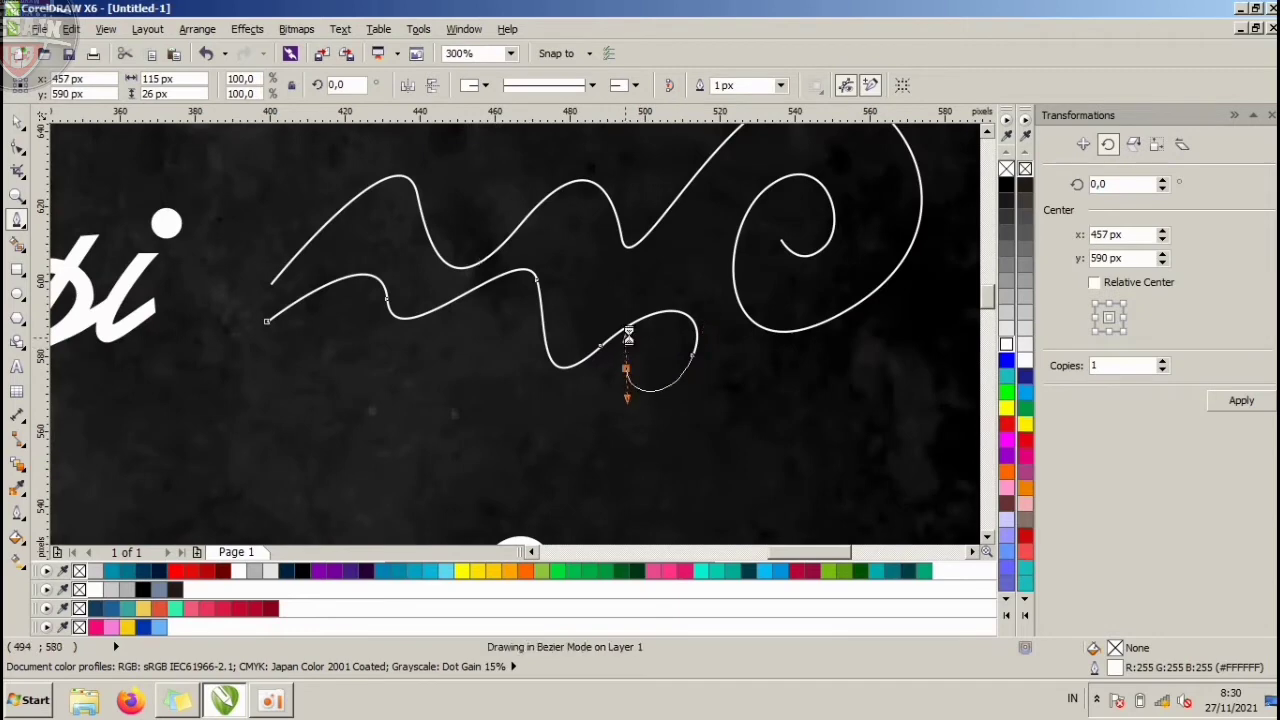
pyautogui.doubleClick(656, 360)
pyautogui.scroll(-1, 548, 332)
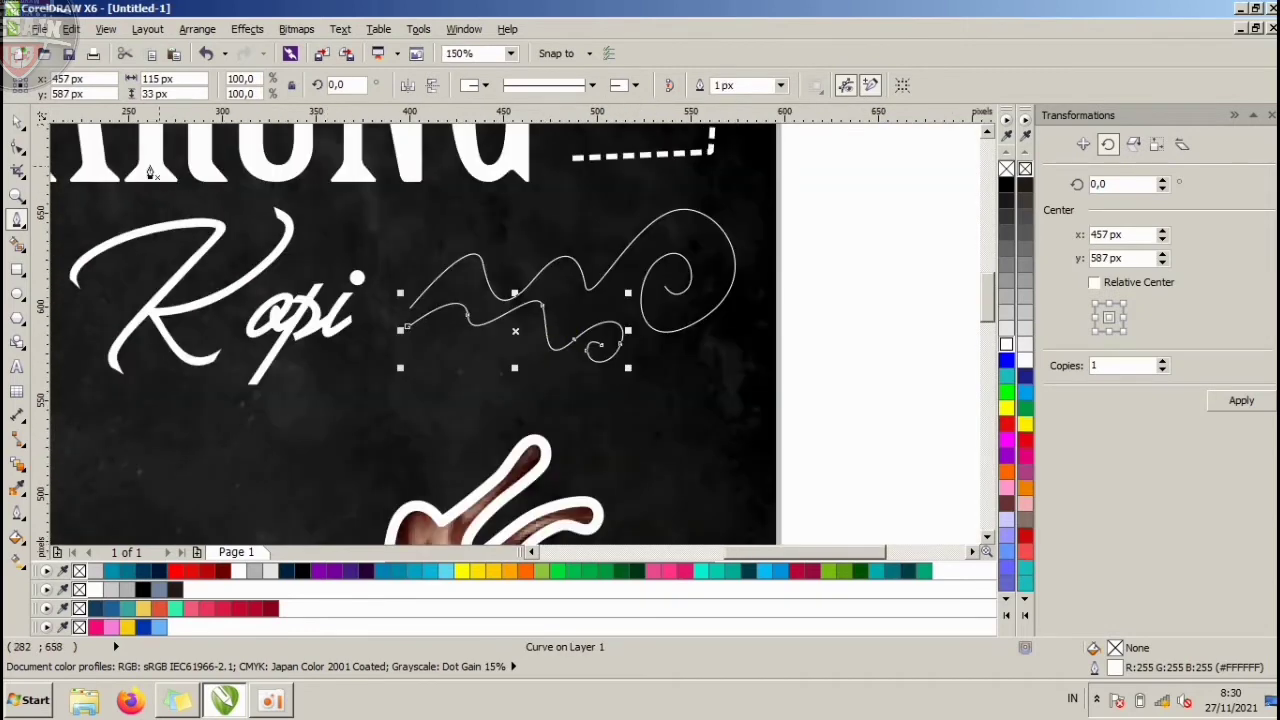
# Set the outline of both swirl curves to 3 px wide, placed behind the fill.
pyautogui.click(20, 127)
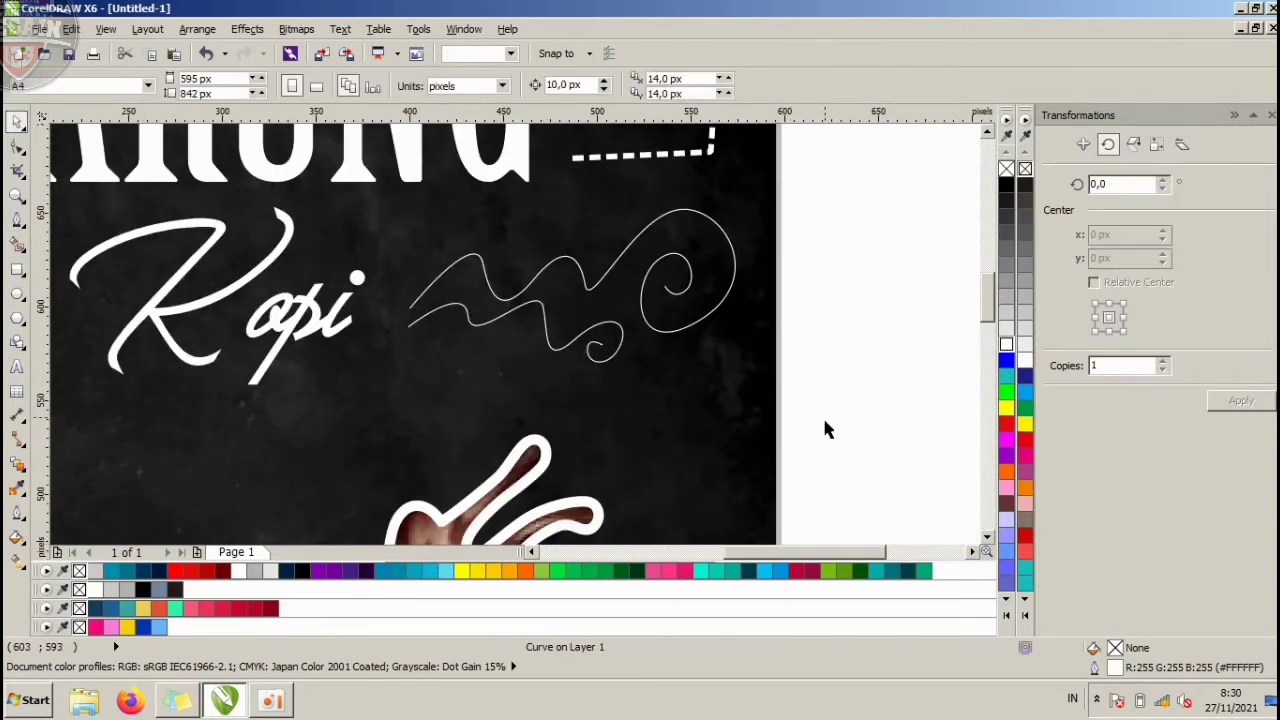
pyautogui.moveTo(826, 422); pyautogui.dragTo(392, 210)
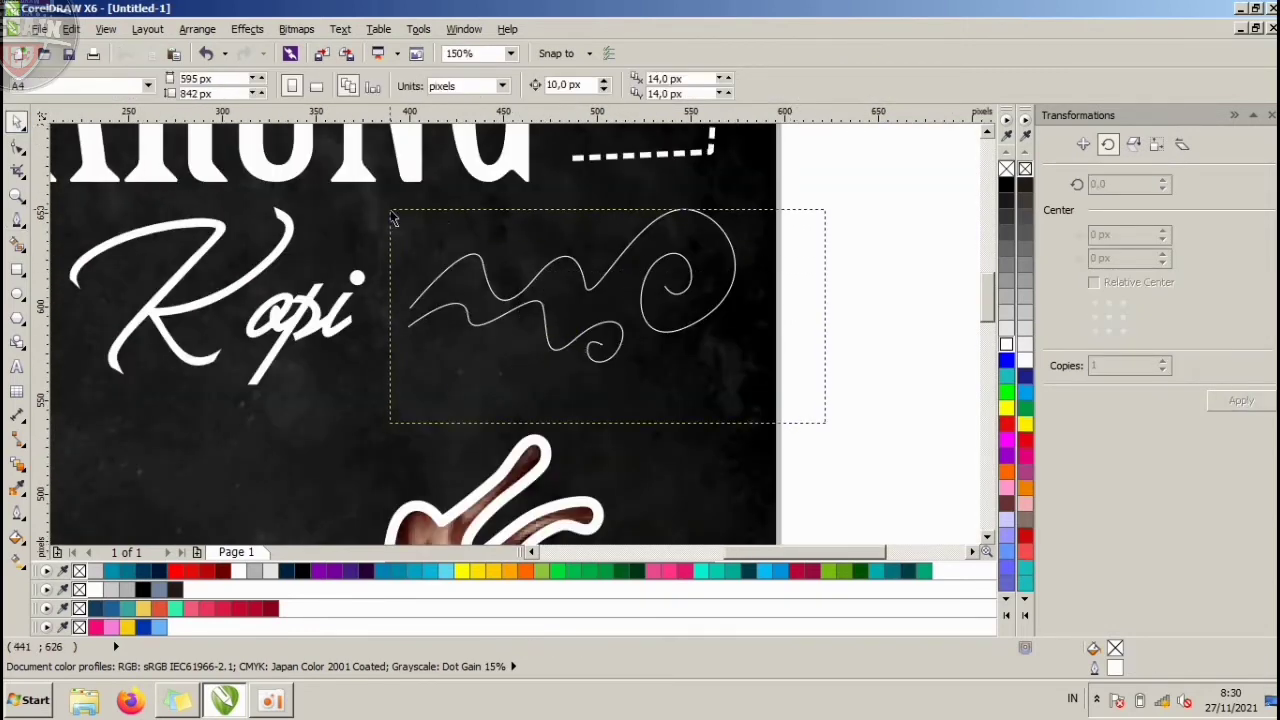
pyautogui.doubleClick(1112, 669)
pyautogui.click(537, 241)
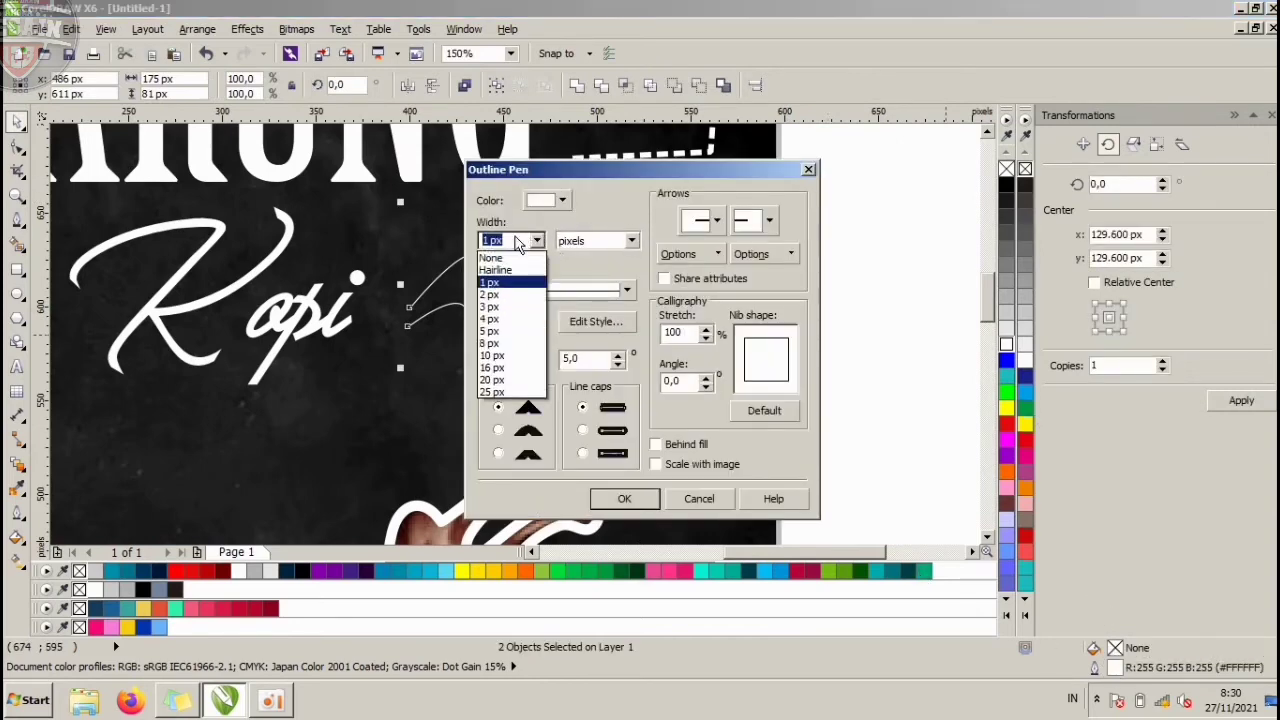
pyautogui.click(490, 306)
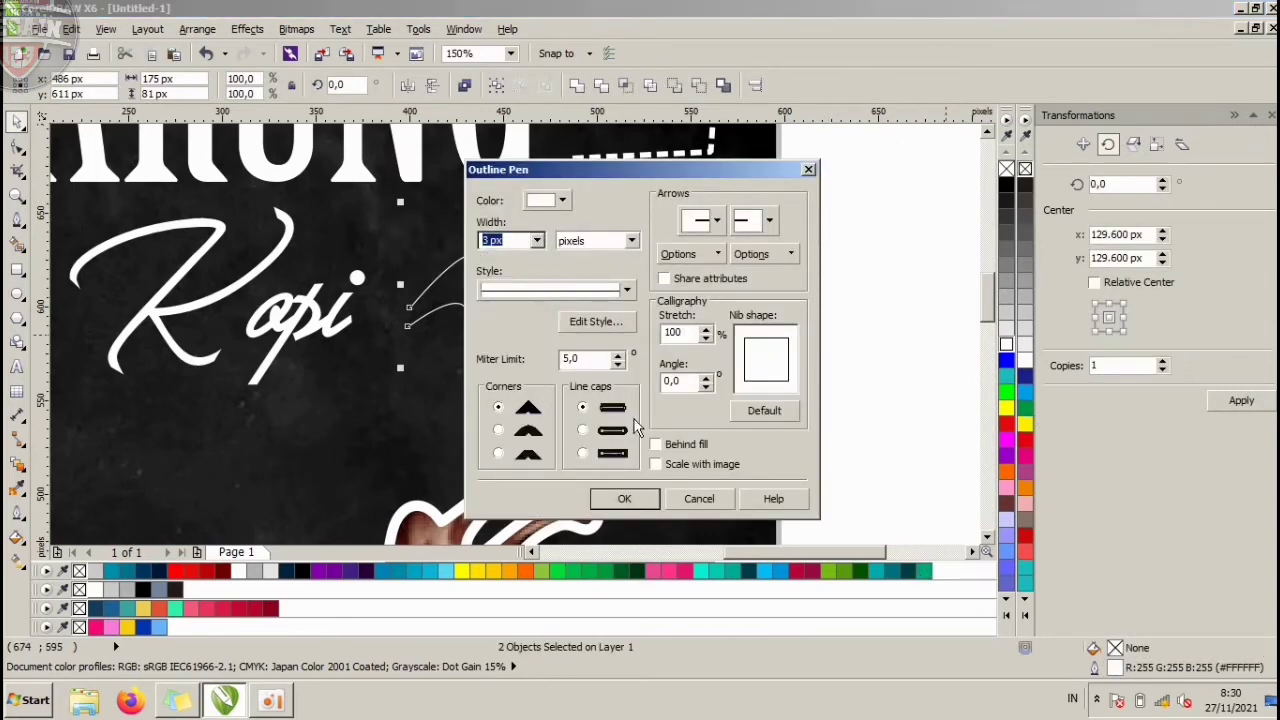
pyautogui.click(655, 444)
pyautogui.click(626, 499)
pyautogui.click(792, 297)
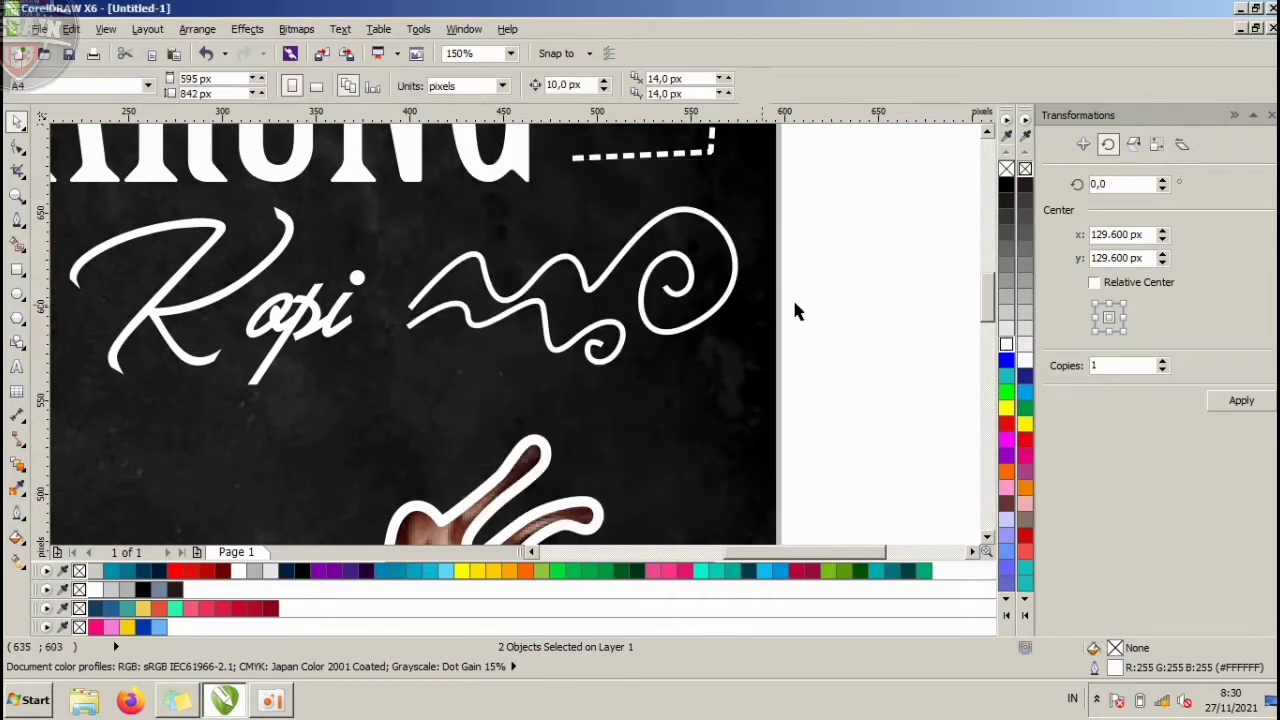
# Move both swirl curves together slightly closer to the word Kopi.
pyautogui.scroll(-4, 645, 236)
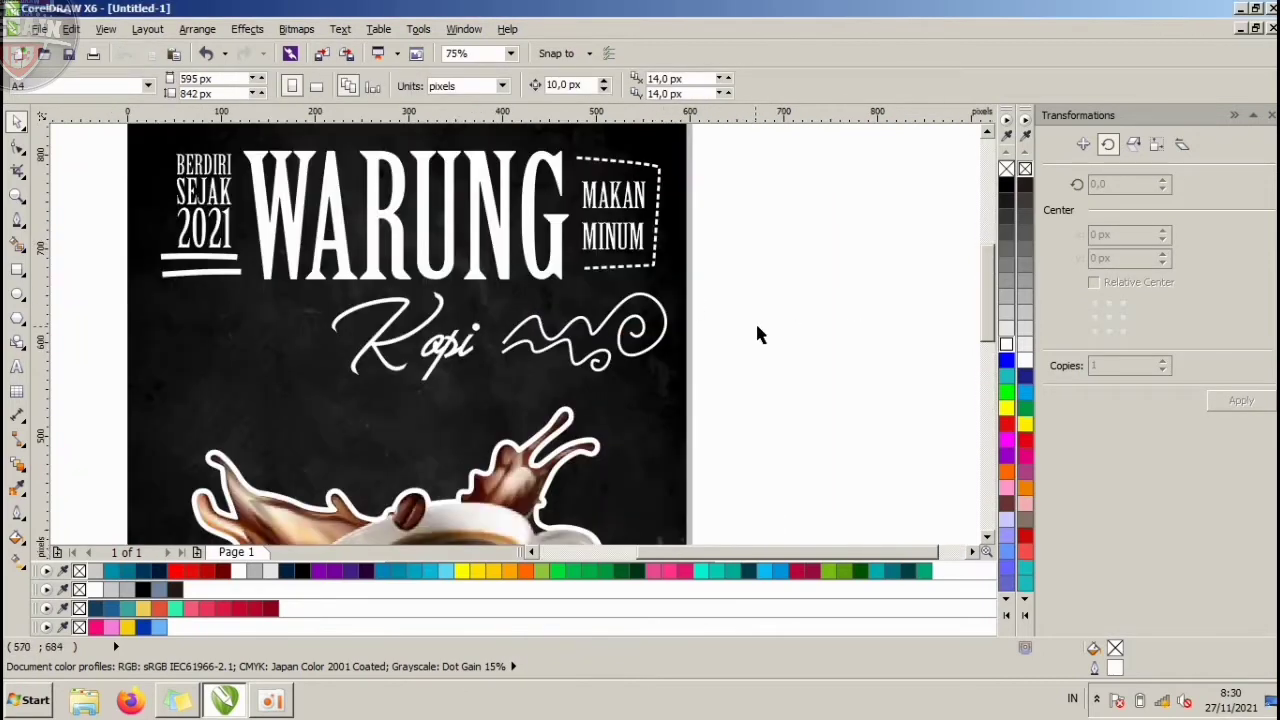
pyautogui.moveTo(538, 340); pyautogui.dragTo(480, 287)
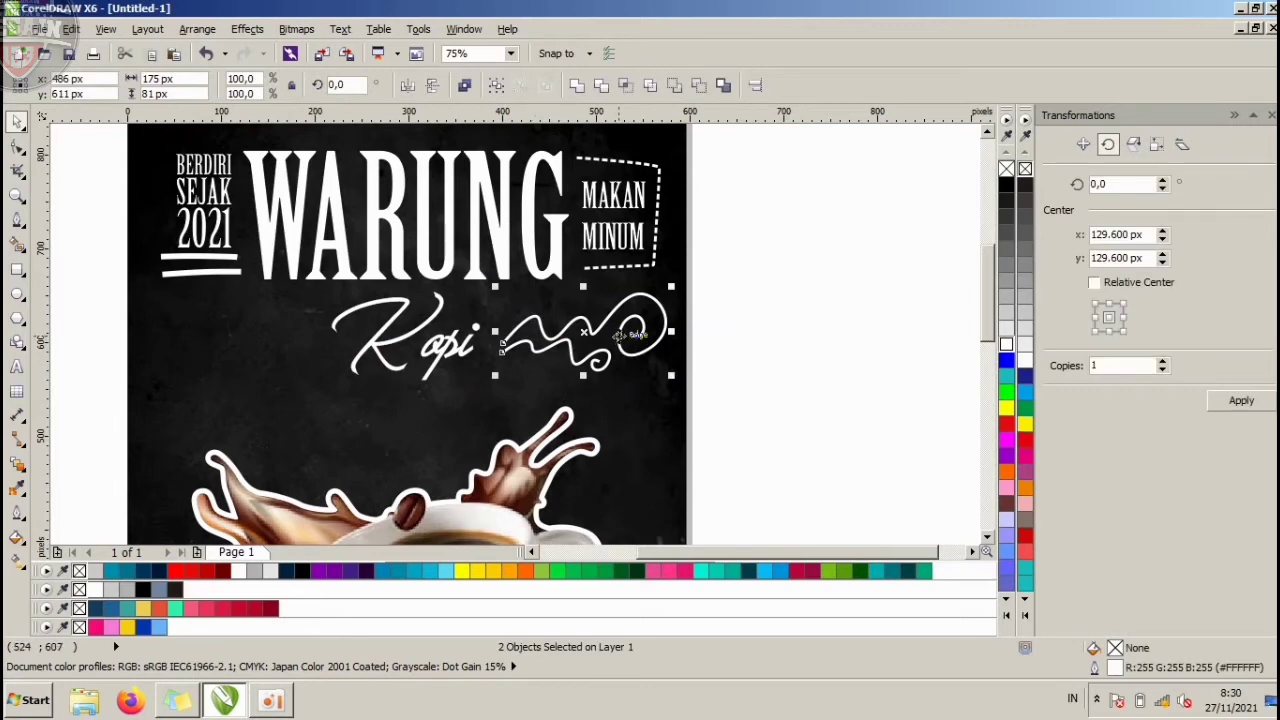
pyautogui.scroll(1, 620, 338)
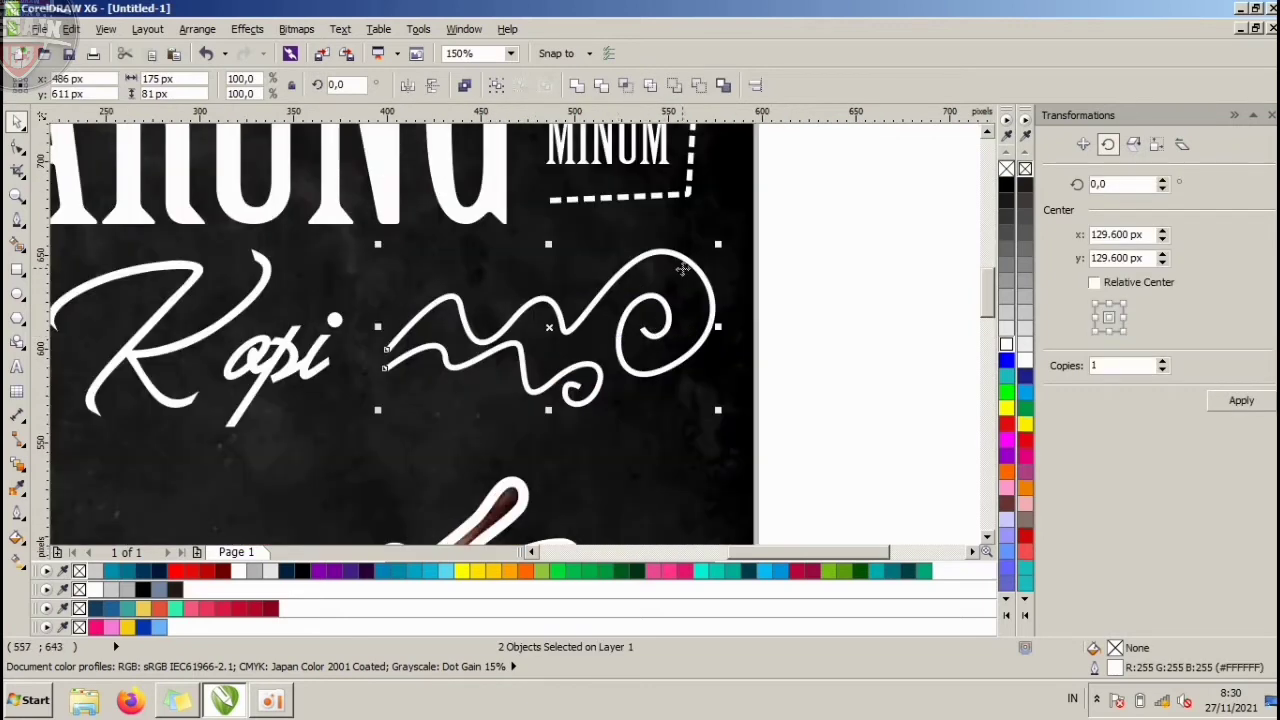
pyautogui.moveTo(683, 268); pyautogui.dragTo(670, 267)
pyautogui.click(803, 293)
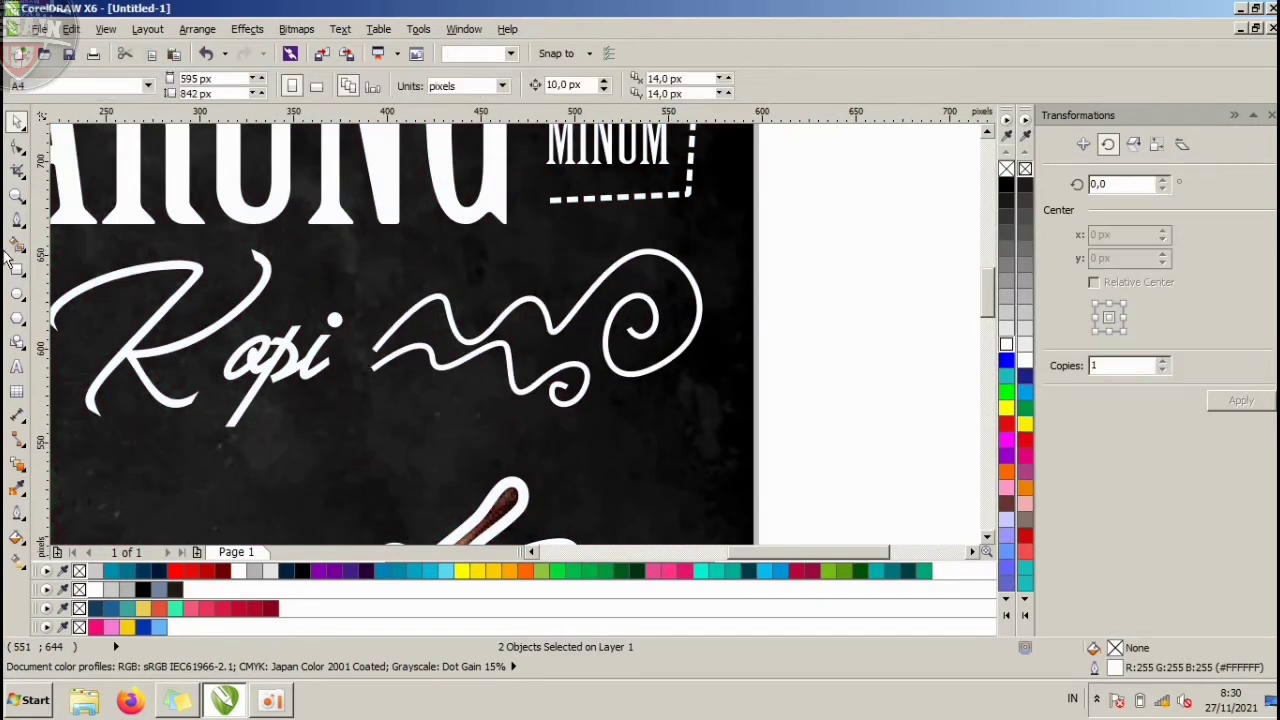
# Draw a slanted teardrop of about 15 × 18 px above the large swirl, filled white with no outline.
pyautogui.click(17, 218)
pyautogui.scroll(1, 574, 257)
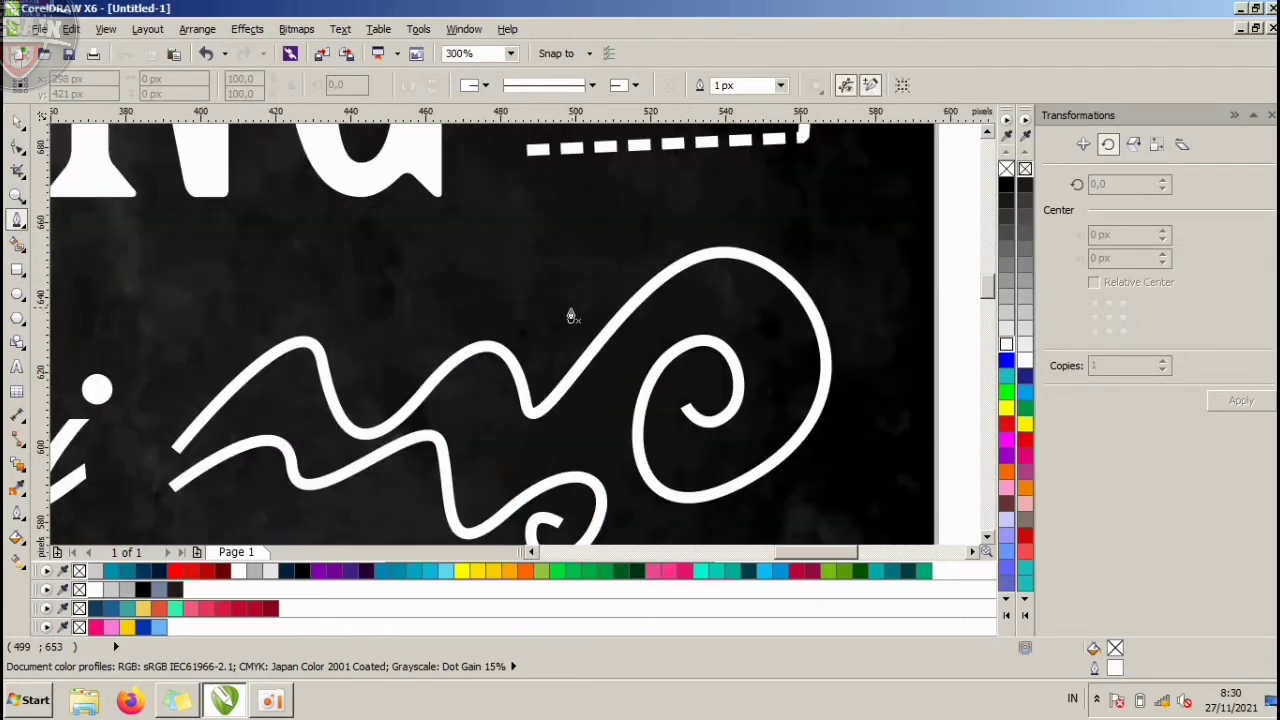
pyautogui.click(549, 336)
pyautogui.moveTo(604, 269); pyautogui.dragTo(622, 274)
pyautogui.click(555, 339)
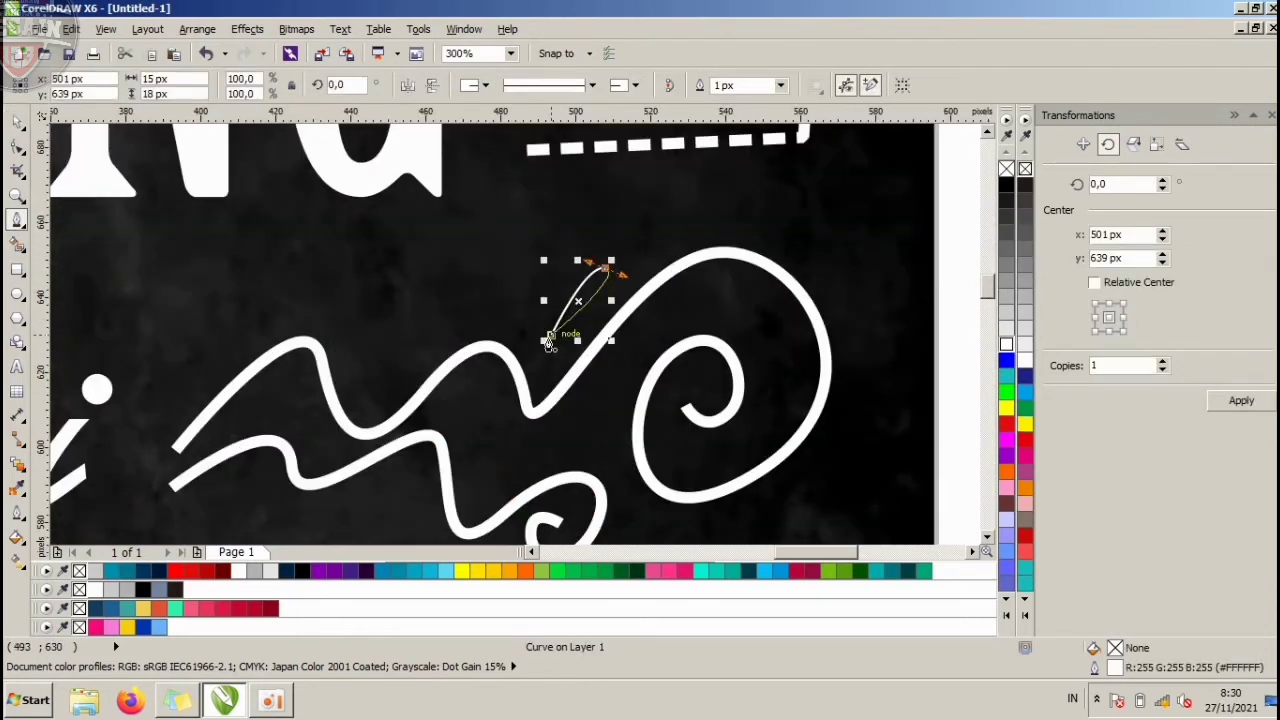
pyautogui.click(1008, 340)
pyautogui.rightClick(1007, 169)
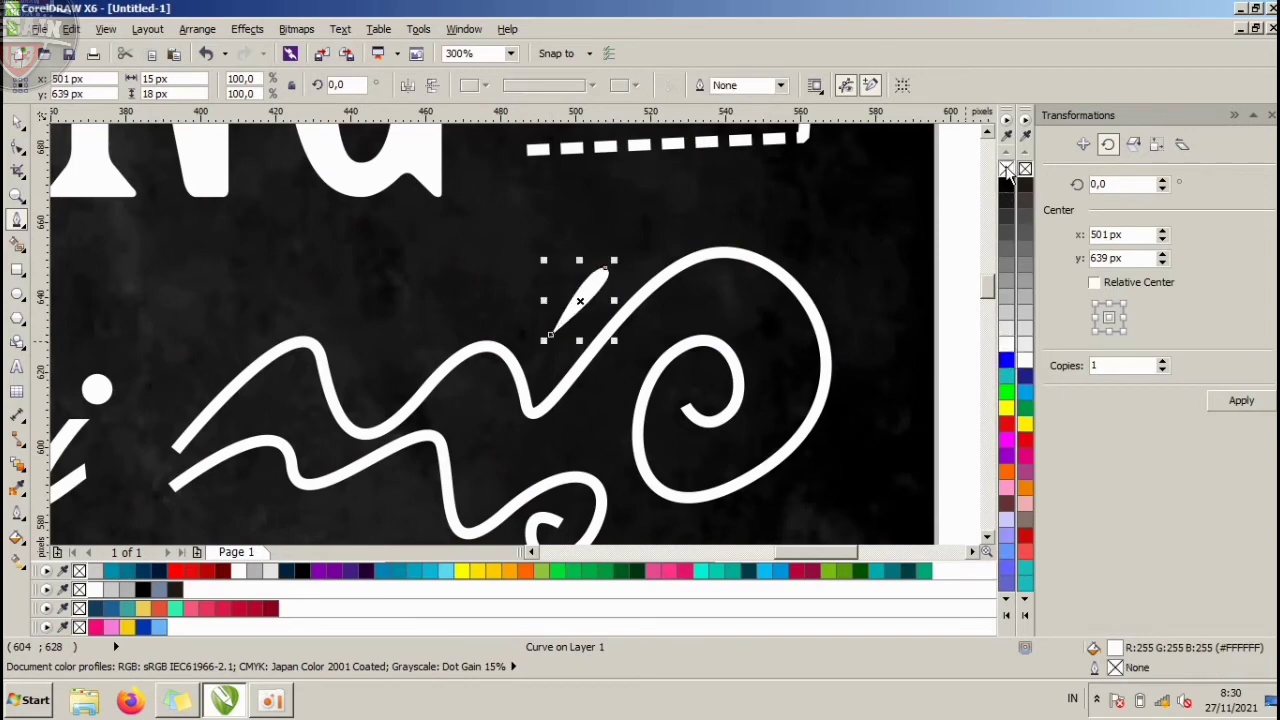
# Draw a small circle about 5 px across just above the teardrop's tip and fill it white.
pyautogui.press('F7')
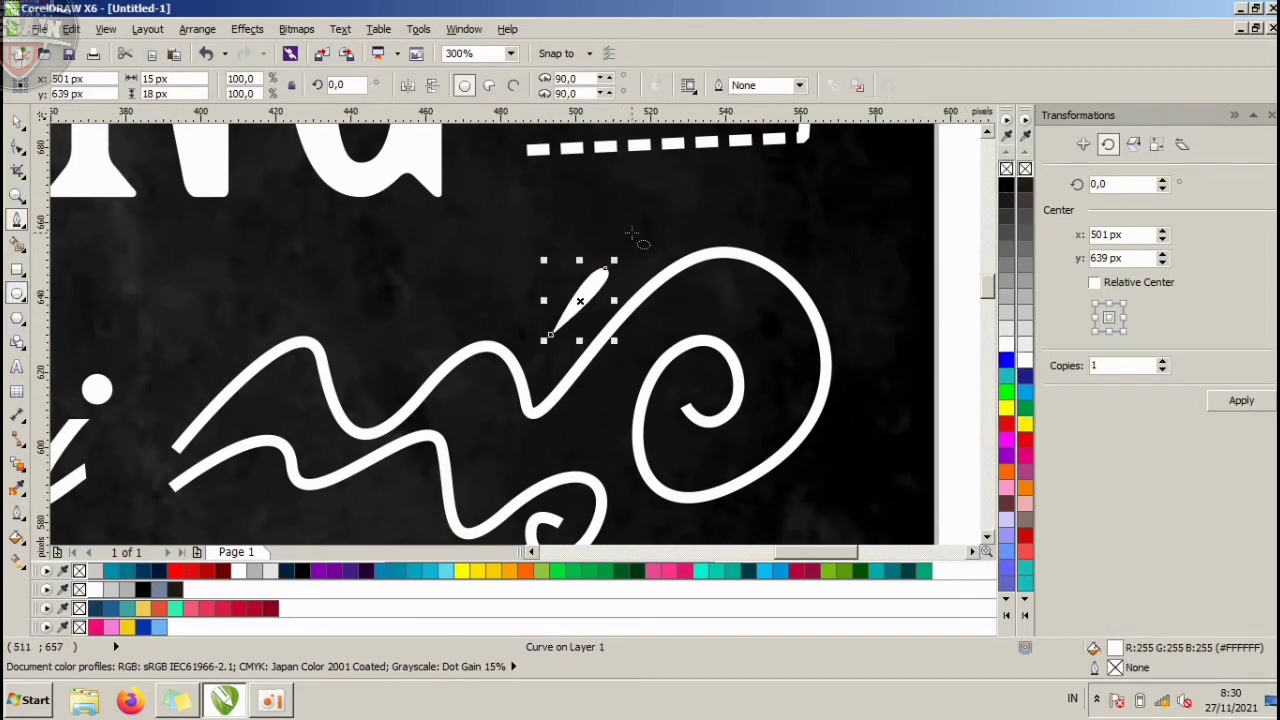
pyautogui.moveTo(630, 230); pyautogui.dragTo(644, 244)
pyautogui.click(1007, 344)
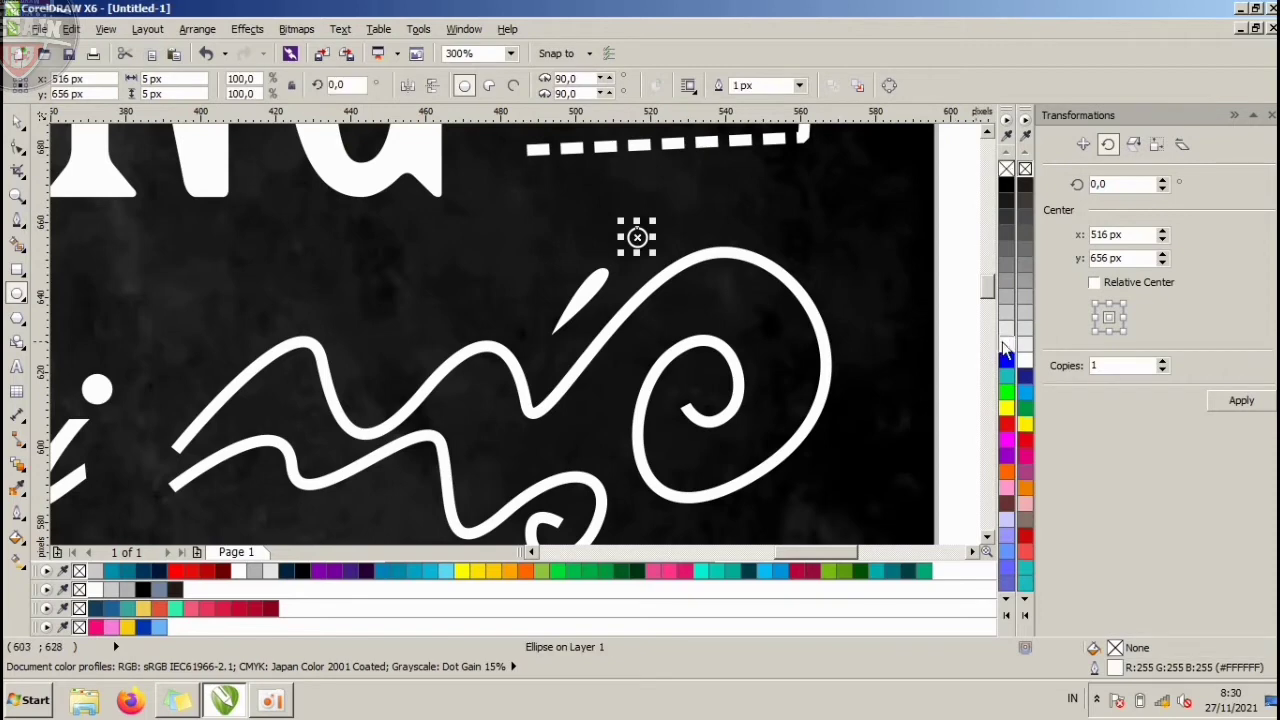
# Remove the small circle's outline and group the circle with the teardrop and both swirl curves.
pyautogui.rightClick(1010, 169)
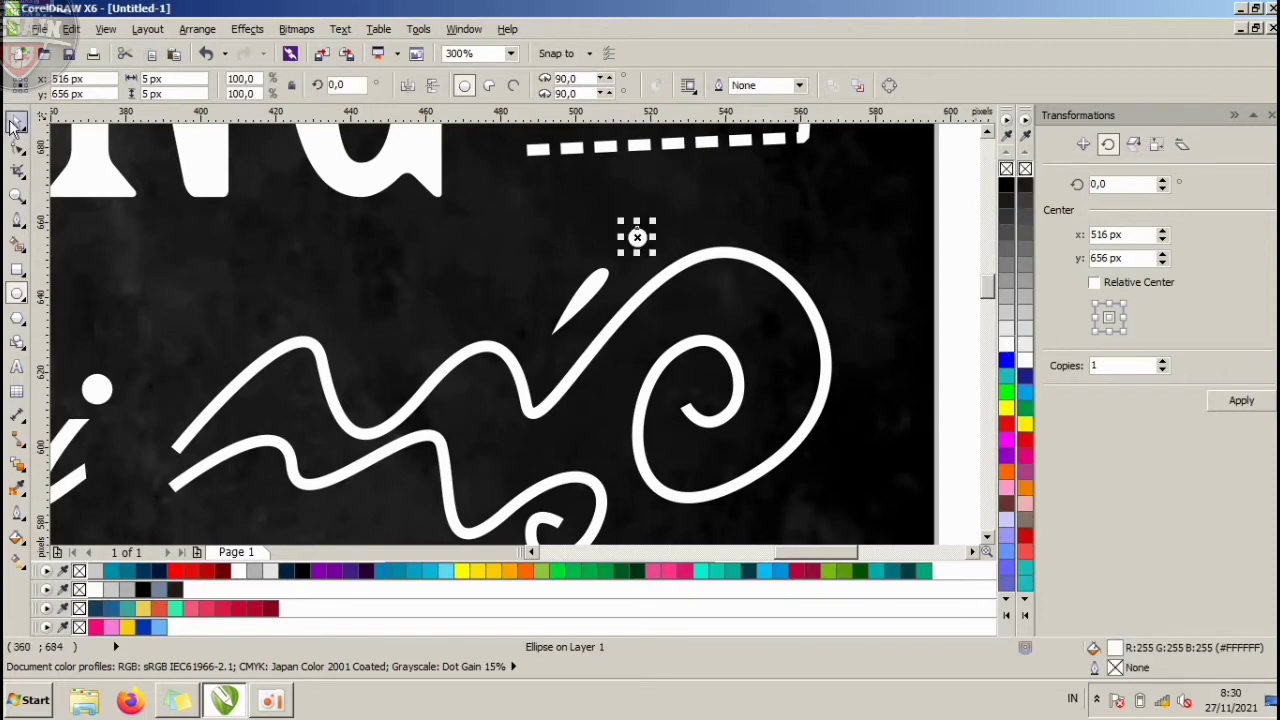
pyautogui.scroll(-4, 574, 319)
pyautogui.click(755, 420)
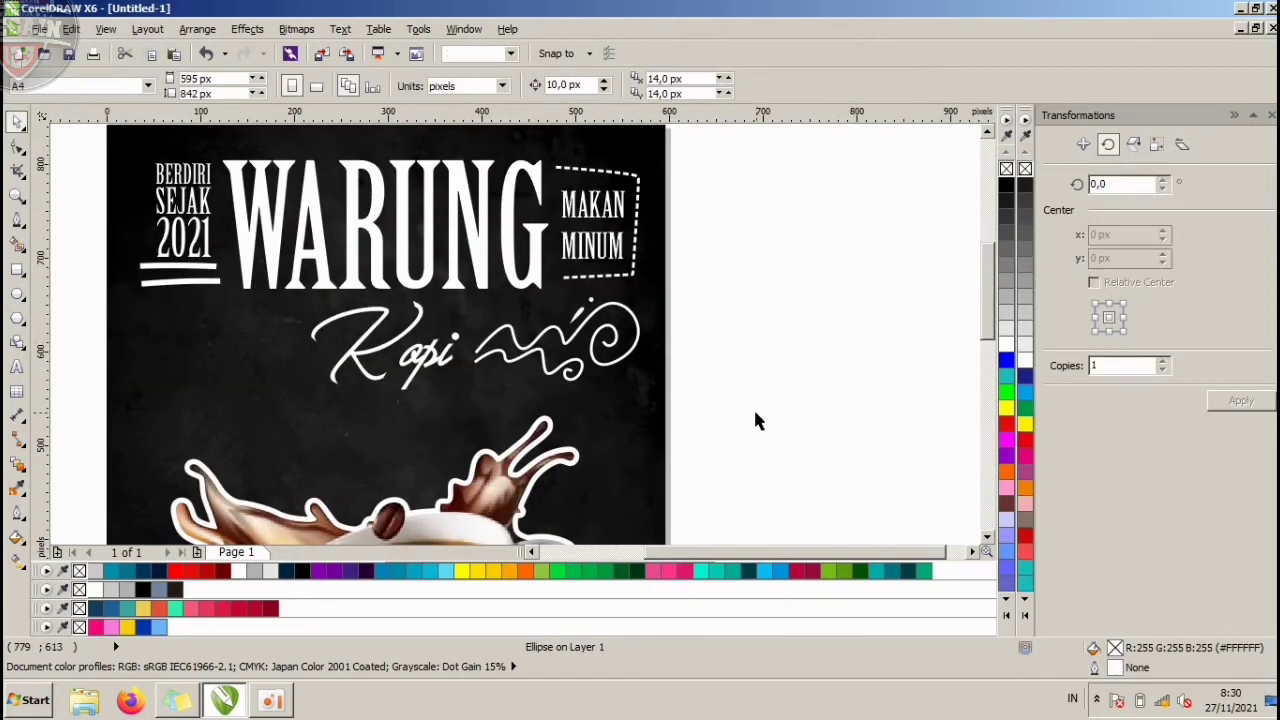
pyautogui.moveTo(755, 413)
pyautogui.mouseDown()
pyautogui.moveTo(472, 316)
pyautogui.moveTo(453, 297)
pyautogui.mouseUp()
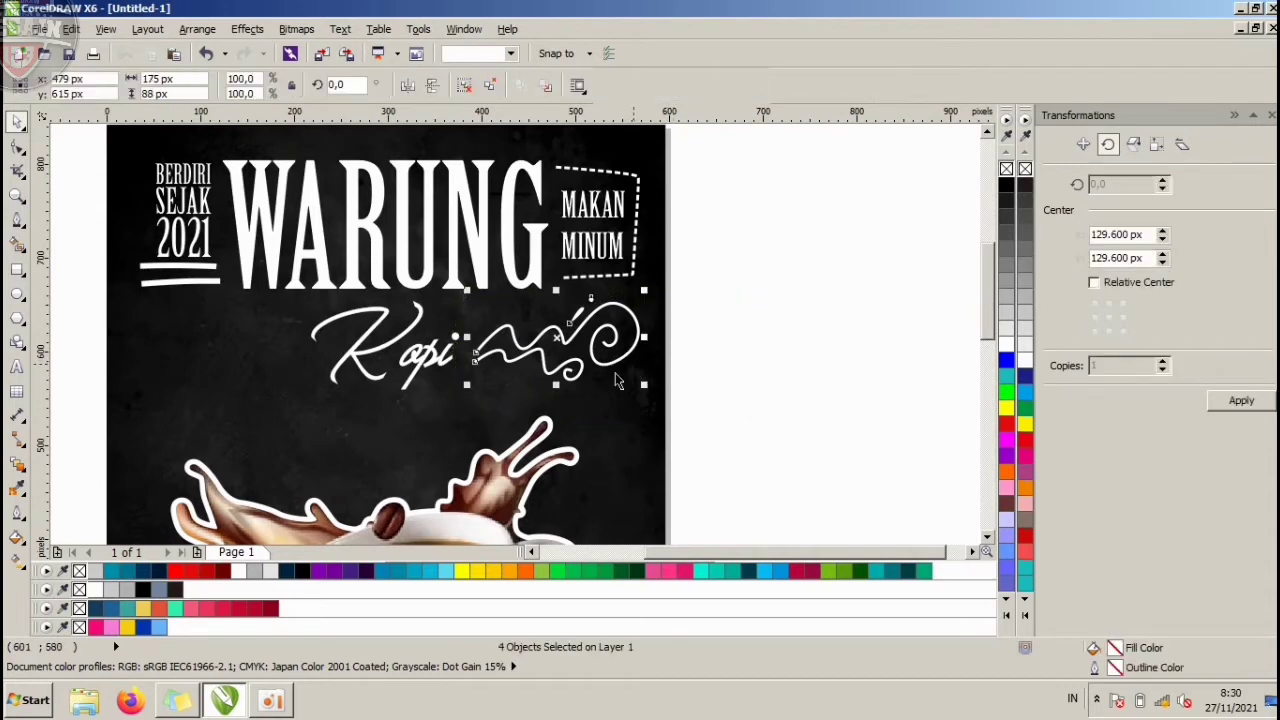
pyautogui.hotkey('ctrl', 'g')
# Squash the swirl ornament group vertically to about 76 px high, keeping its width.
pyautogui.scroll(2, 557, 400)
pyautogui.moveTo(551, 391); pyautogui.dragTo(551, 366)
pyautogui.moveTo(570, 293); pyautogui.dragTo(570, 280)
pyautogui.scroll(-2, 720, 297)
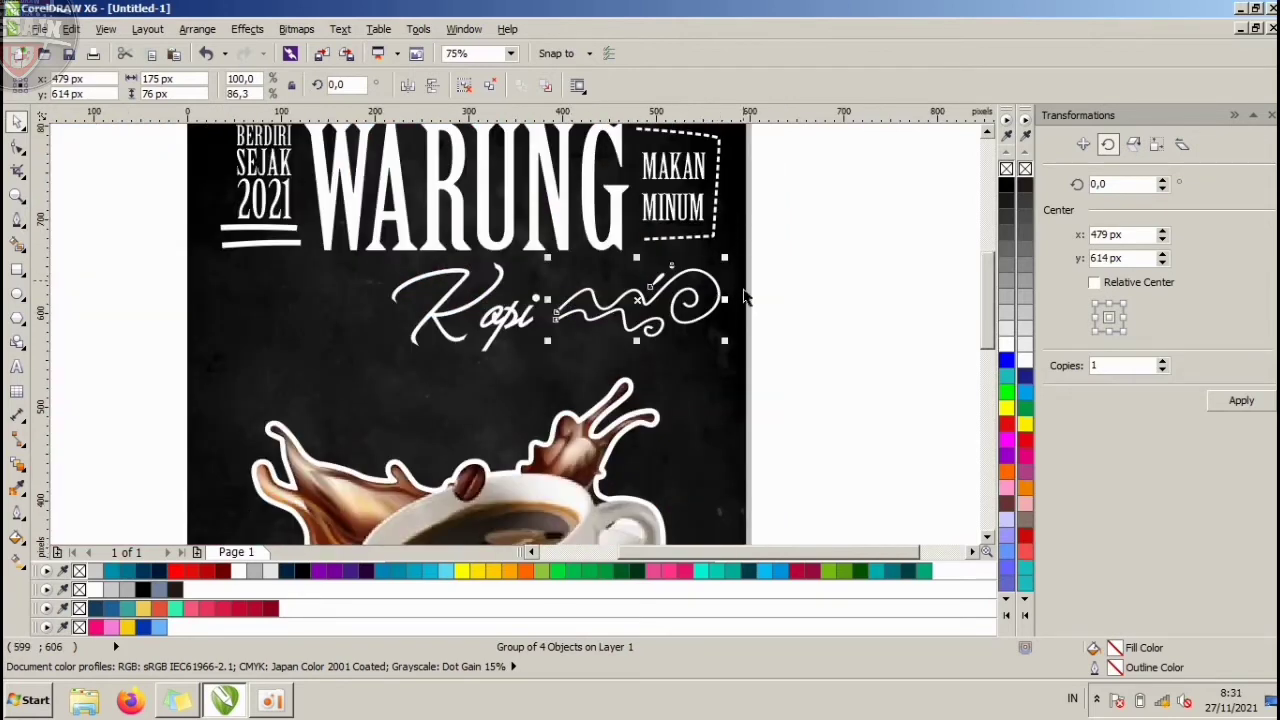
# Duplicate the ornament as a horizontally mirrored copy and place it before the word Kopi, centred at about x 113 px, y 614 px.
pyautogui.moveTo(726, 299); pyautogui.dragTo(522, 300)
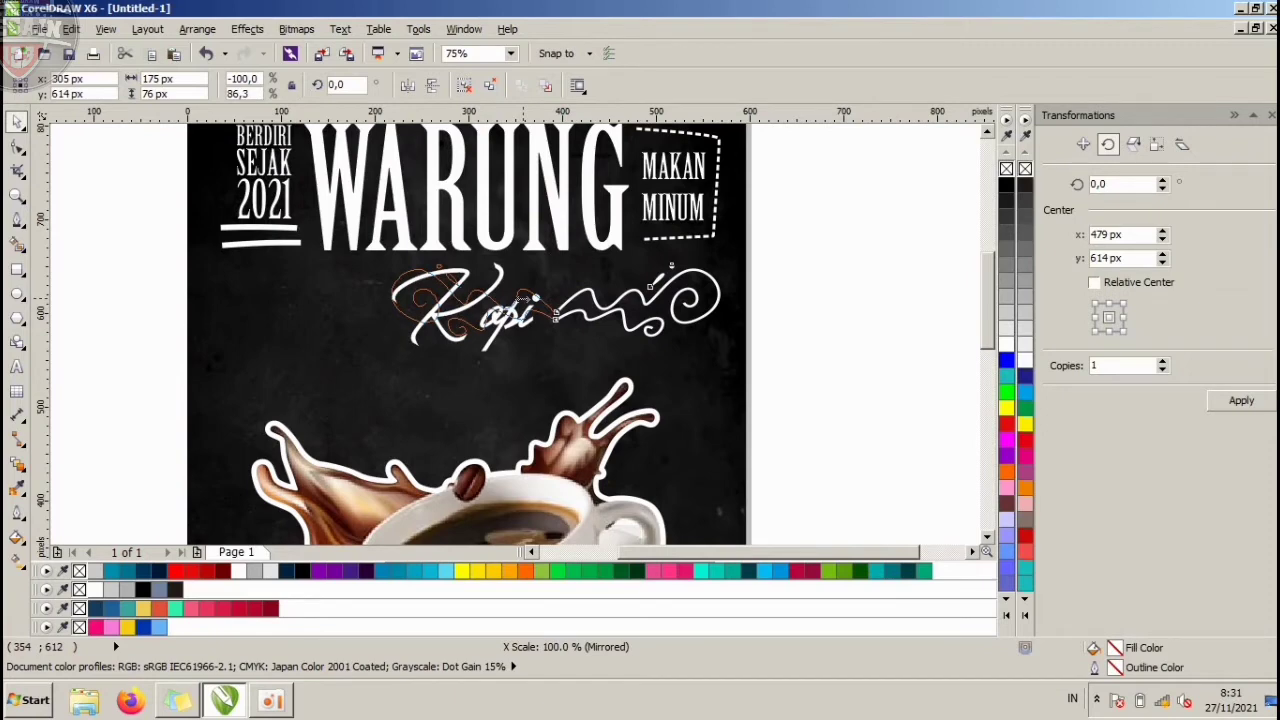
pyautogui.moveTo(522, 300); pyautogui.dragTo(524, 304)
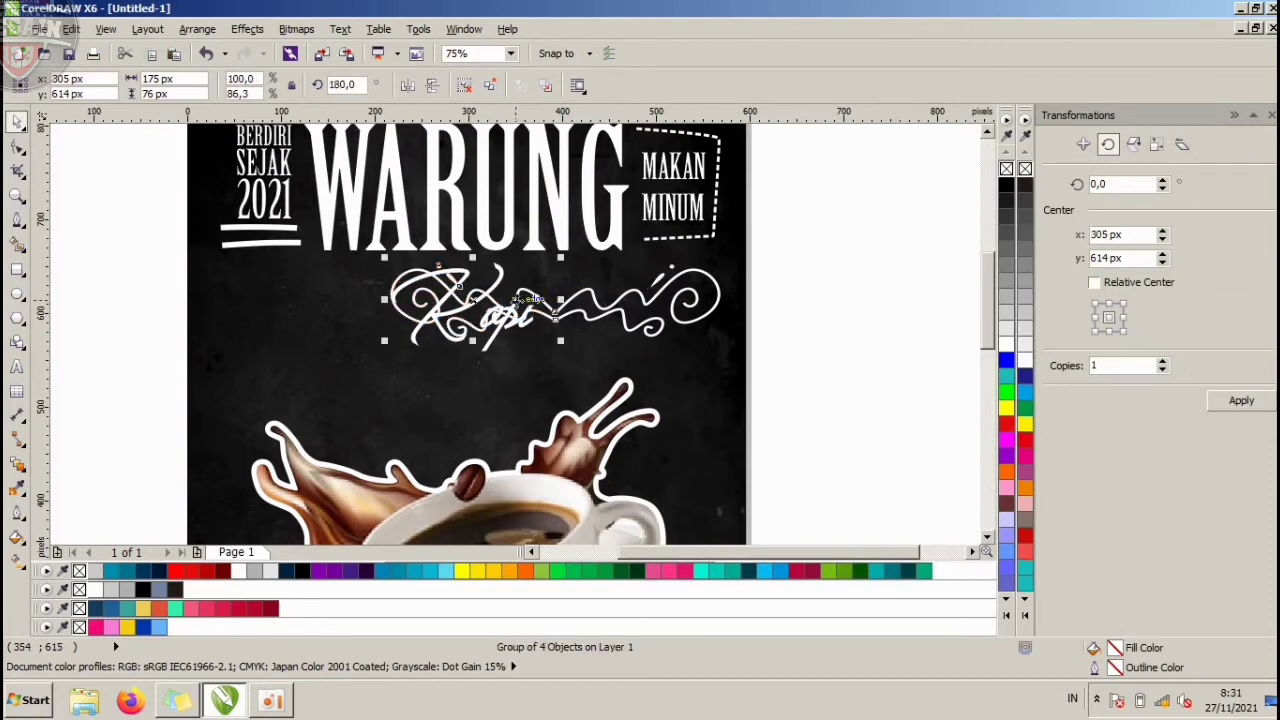
pyautogui.moveTo(473, 297); pyautogui.dragTo(293, 299)
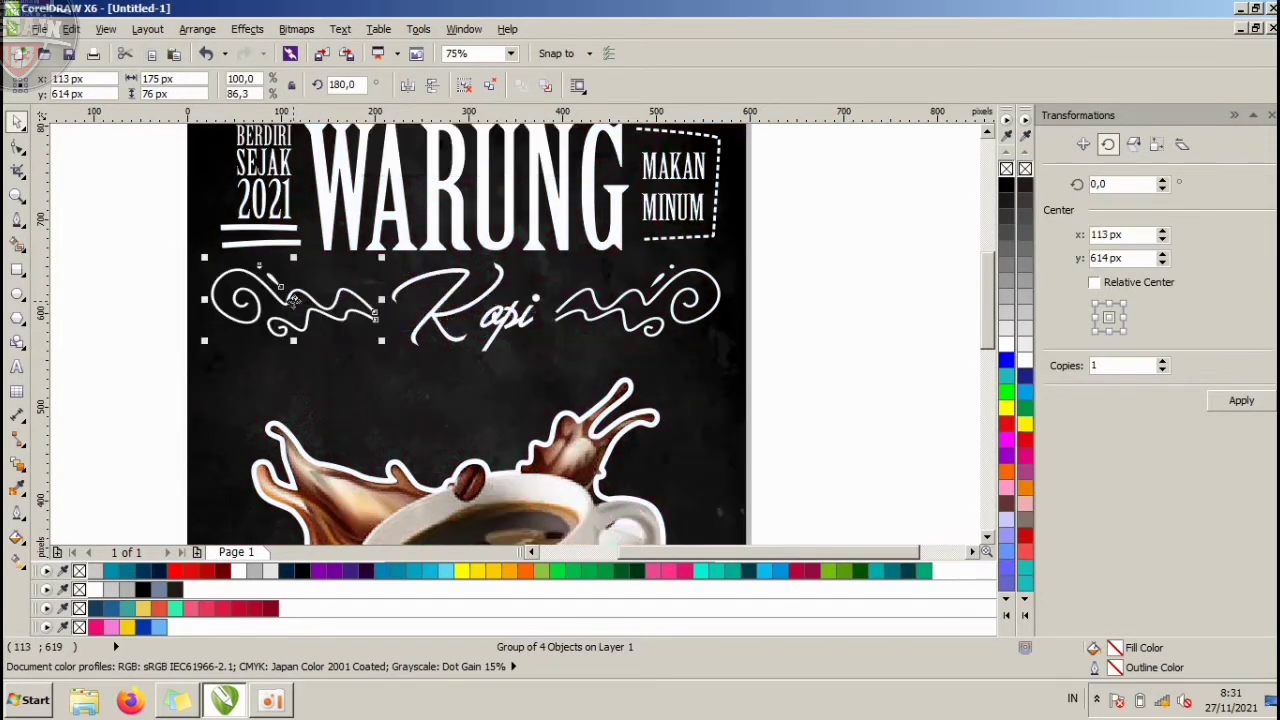
pyautogui.click(770, 292)
pyautogui.scroll(-1, 463, 244)
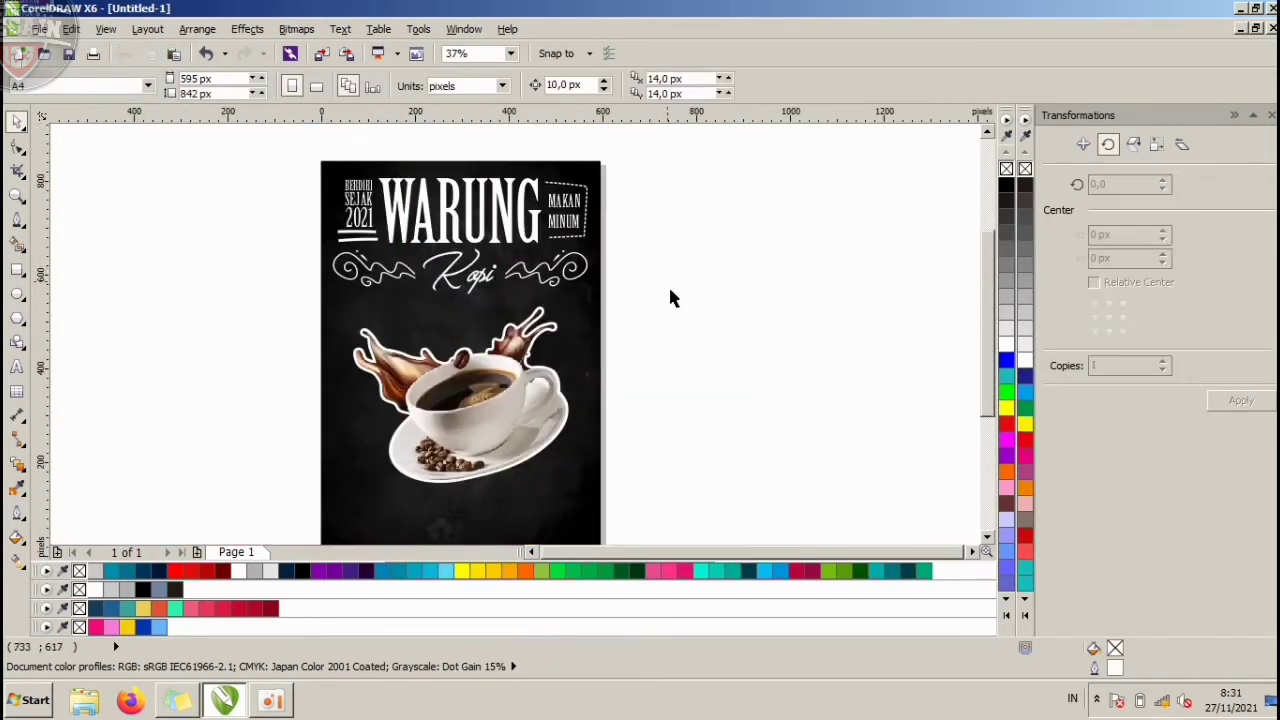
# Move the coffee cup group lower on the poster, to about x 294 px, y 304 px.
pyautogui.click(503, 395)
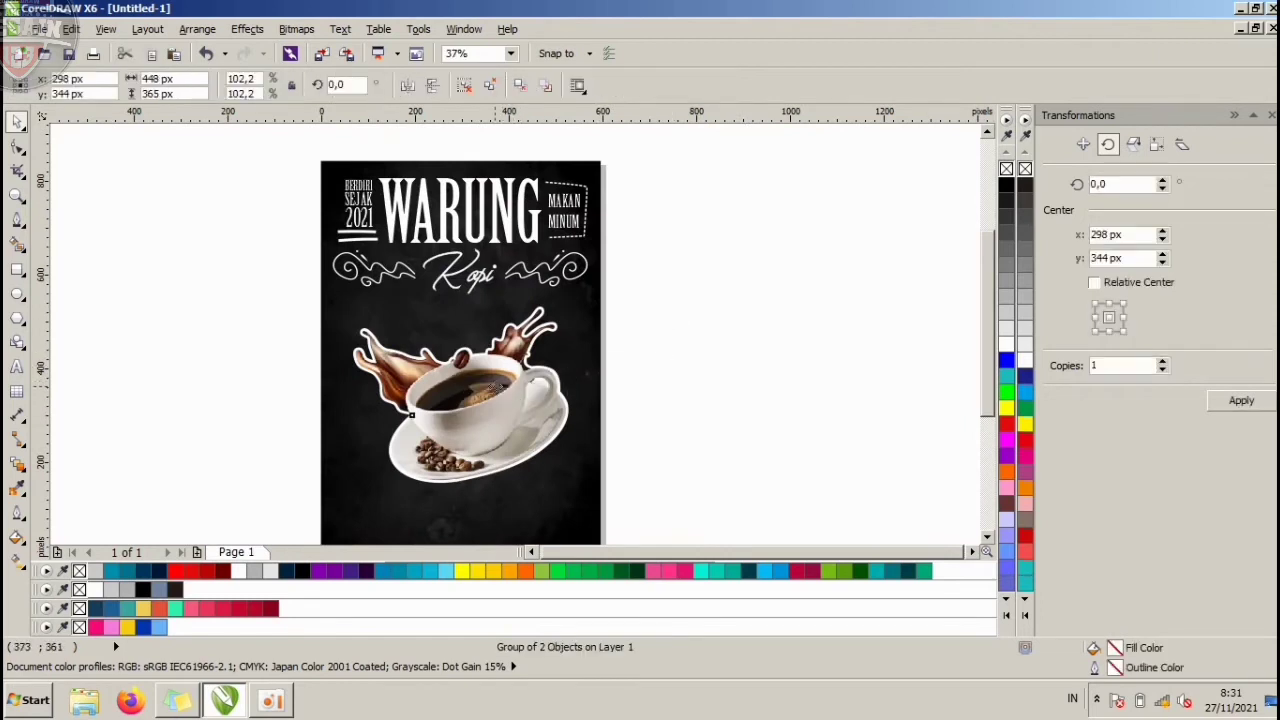
pyautogui.moveTo(411, 413); pyautogui.dragTo(406, 427)
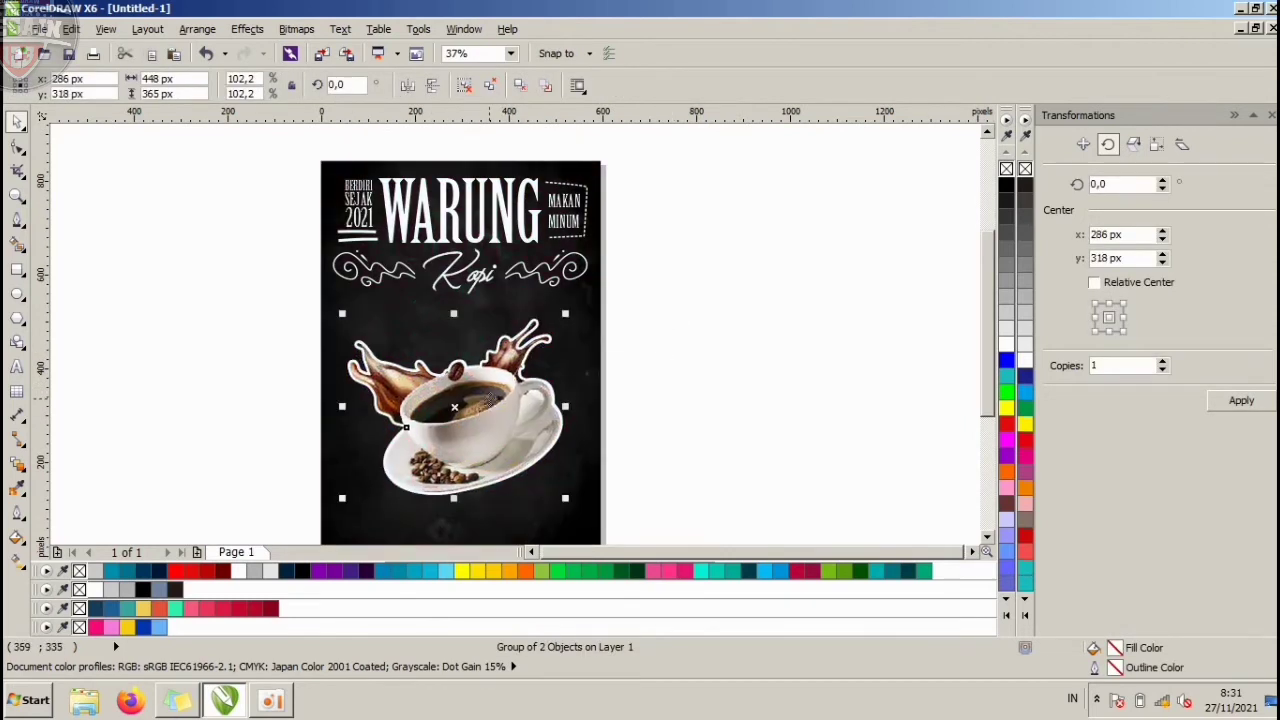
pyautogui.moveTo(503, 385); pyautogui.dragTo(507, 392)
pyautogui.click(698, 331)
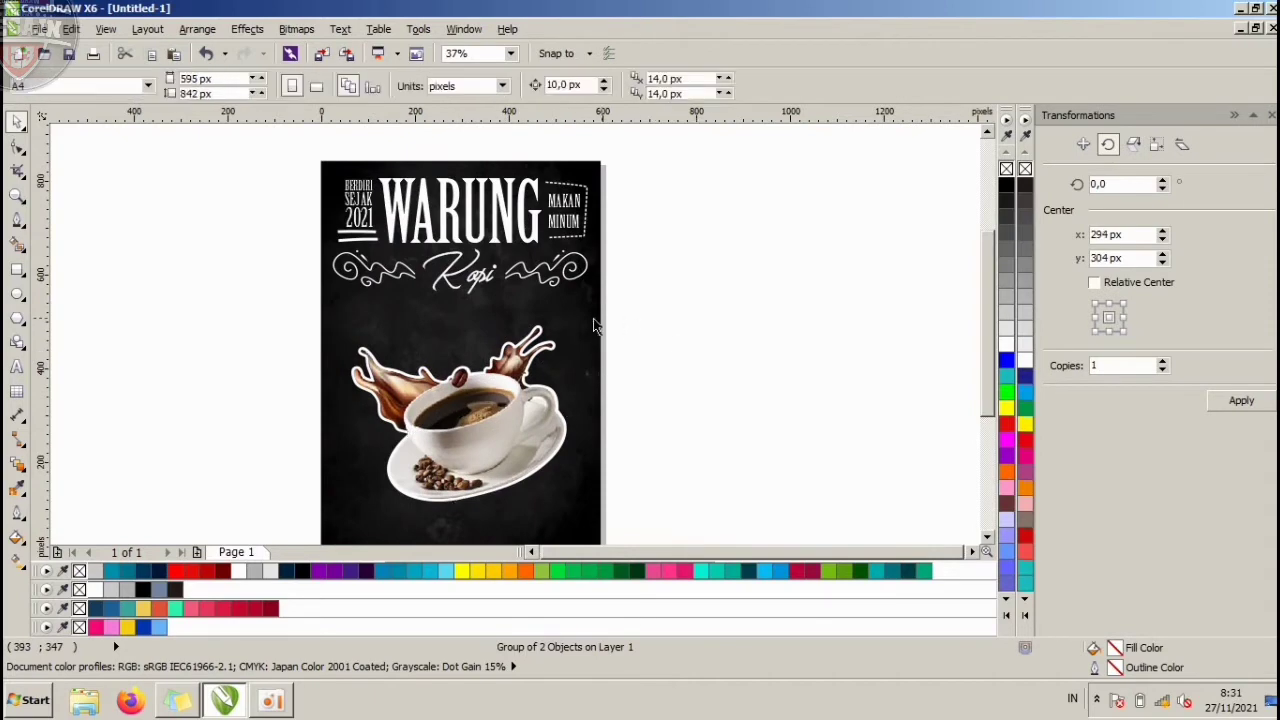
# Start a wavy Bezier curve at the page's left edge below the word Kopi and carry it about 379 px across the poster.
pyautogui.scroll(2, 516, 320)
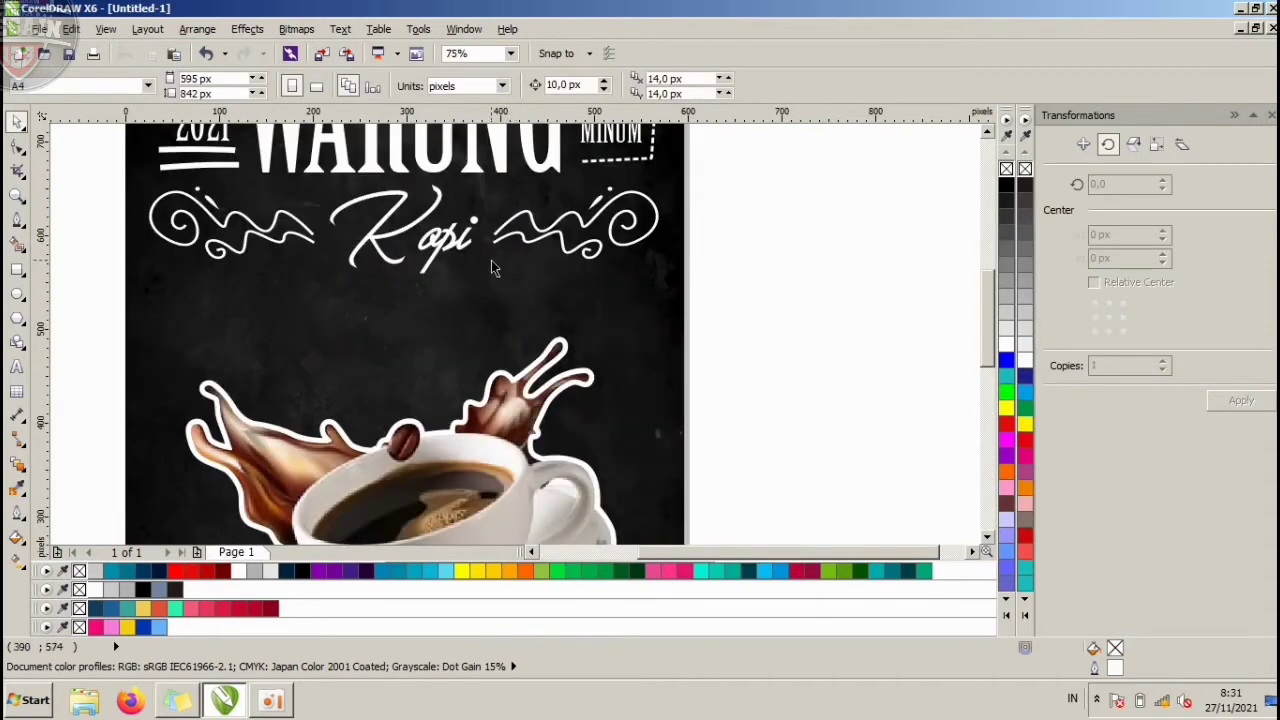
pyautogui.scroll(2, 474, 263)
pyautogui.scroll(-2, 462, 263)
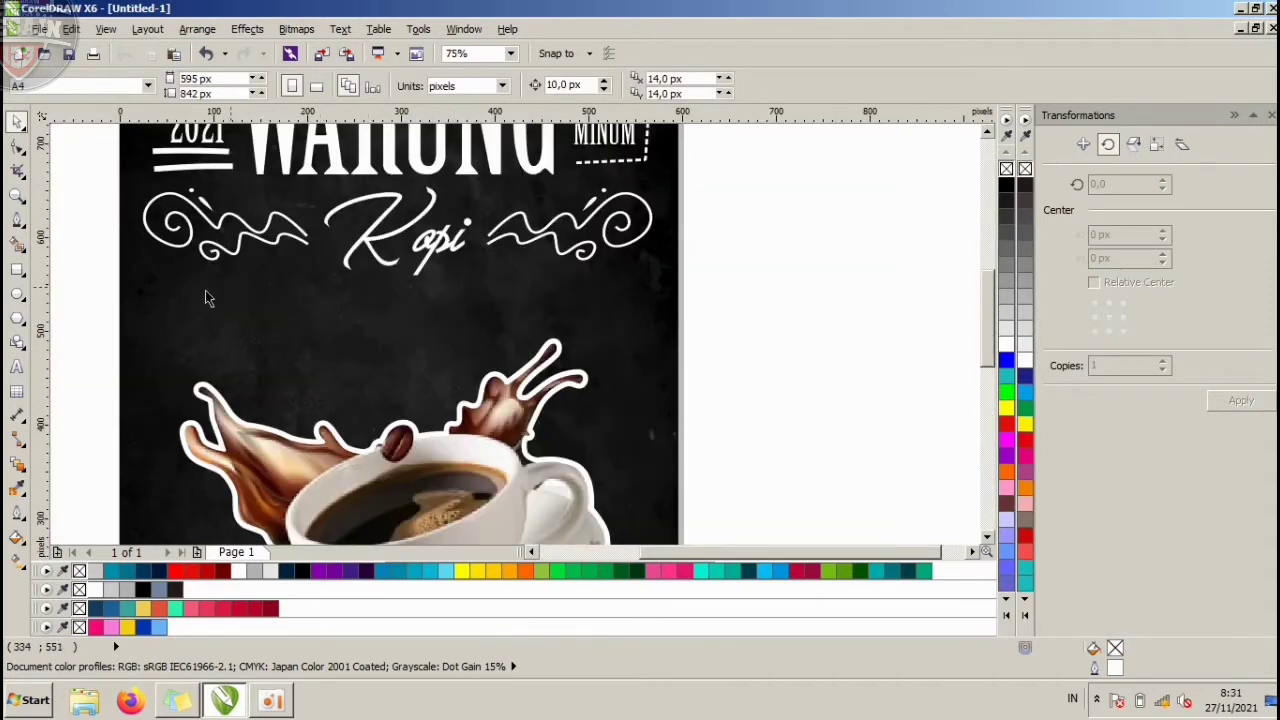
pyautogui.click(17, 220)
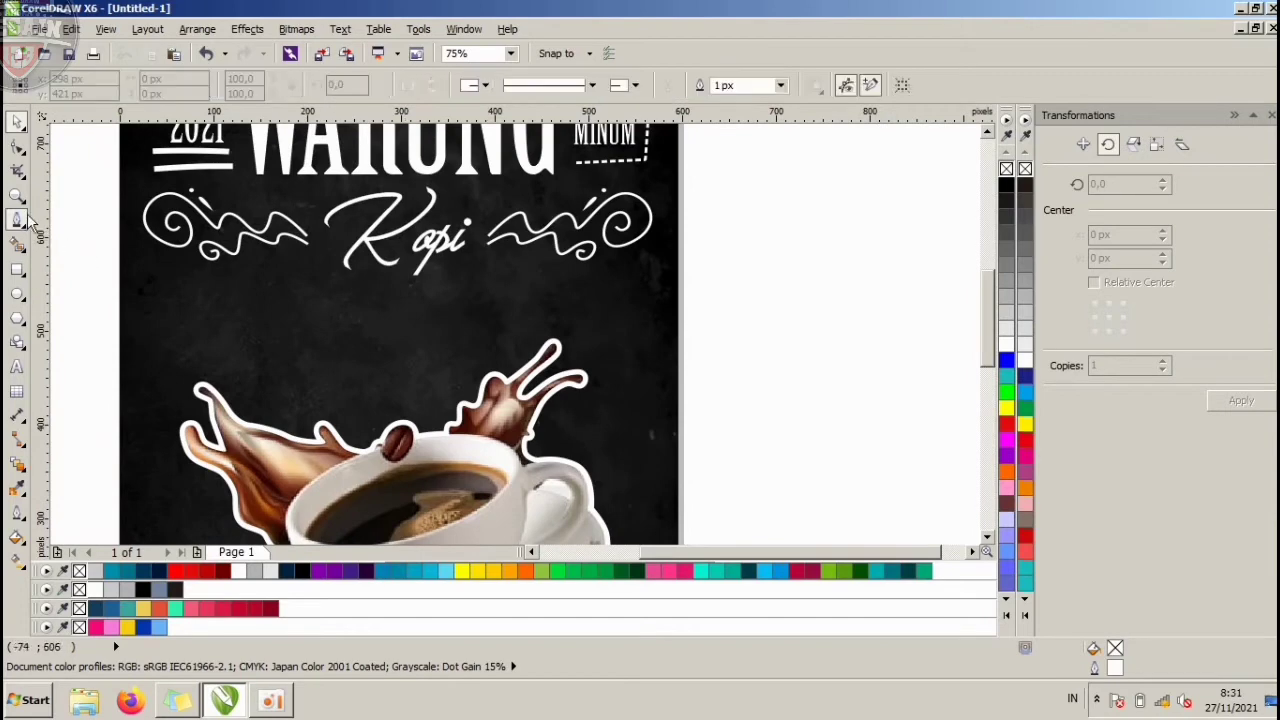
pyautogui.scroll(2, 130, 285)
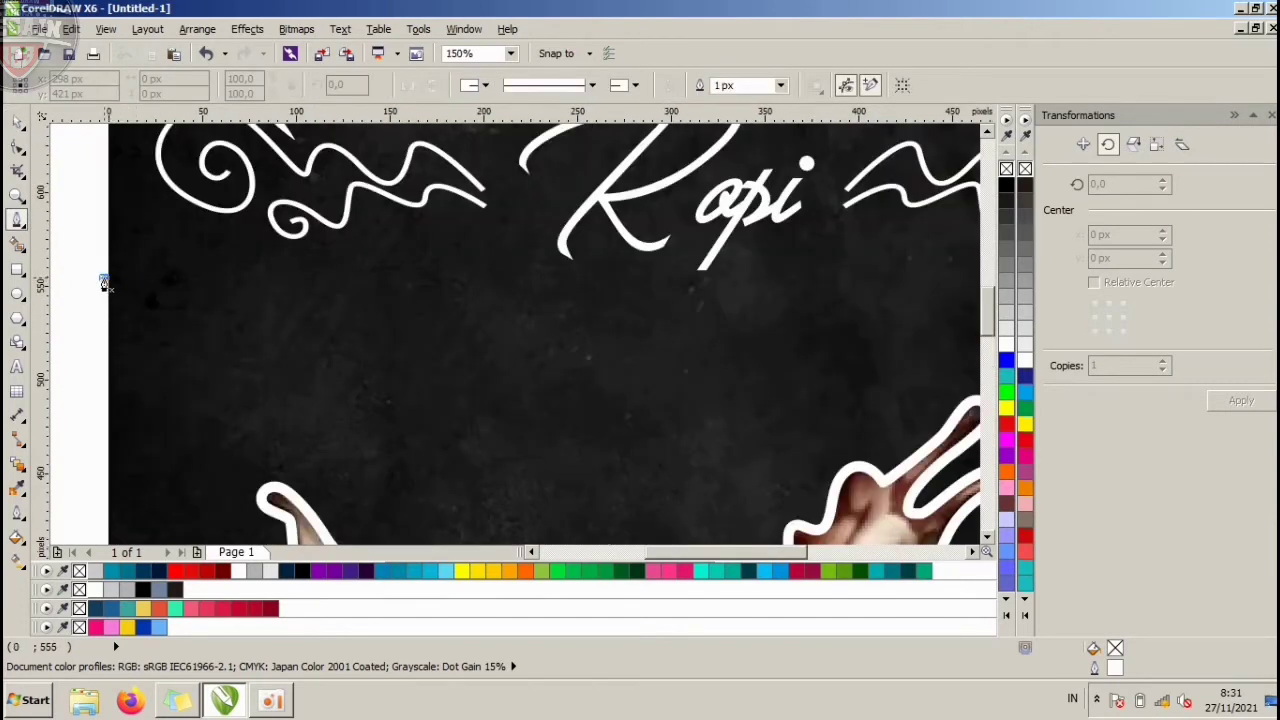
pyautogui.moveTo(146, 267); pyautogui.dragTo(496, 293)
pyautogui.click(408, 287)
pyautogui.click(541, 292)
pyautogui.moveTo(602, 288); pyautogui.dragTo(777, 308)
pyautogui.click(674, 292)
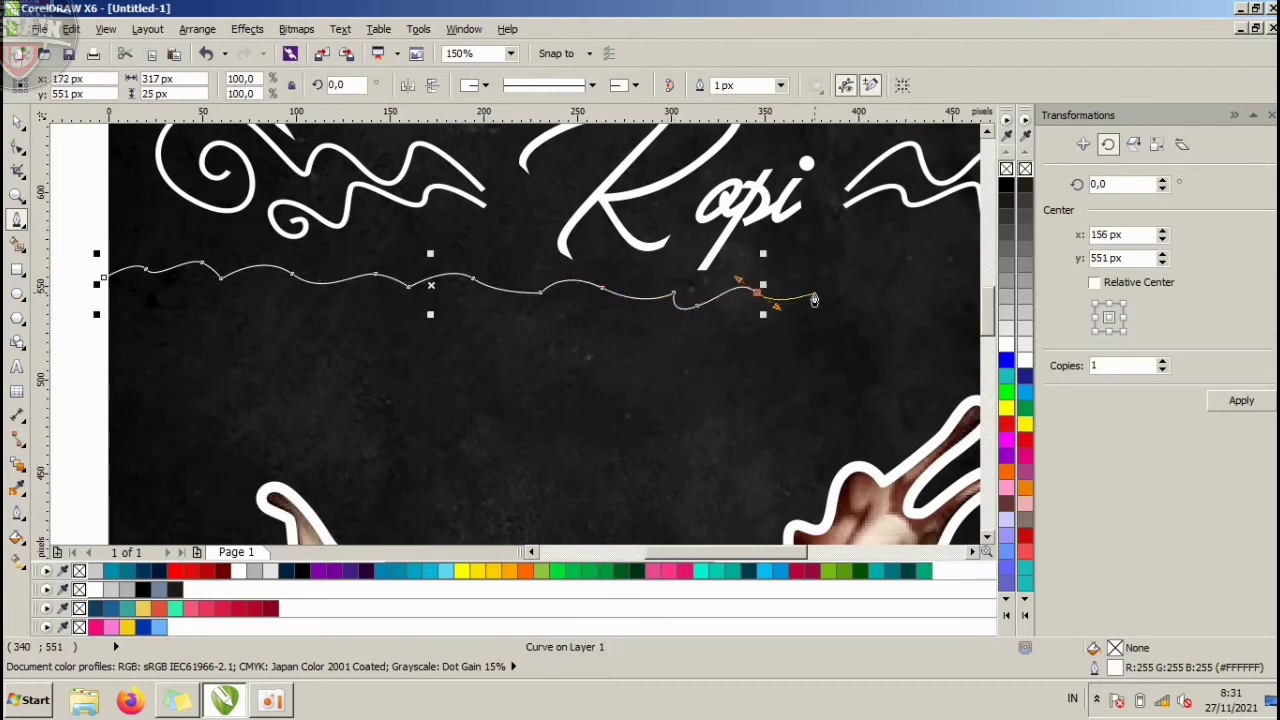
pyautogui.click(815, 293)
pyautogui.scroll(-4, 384, 312)
pyautogui.scroll(4, 489, 321)
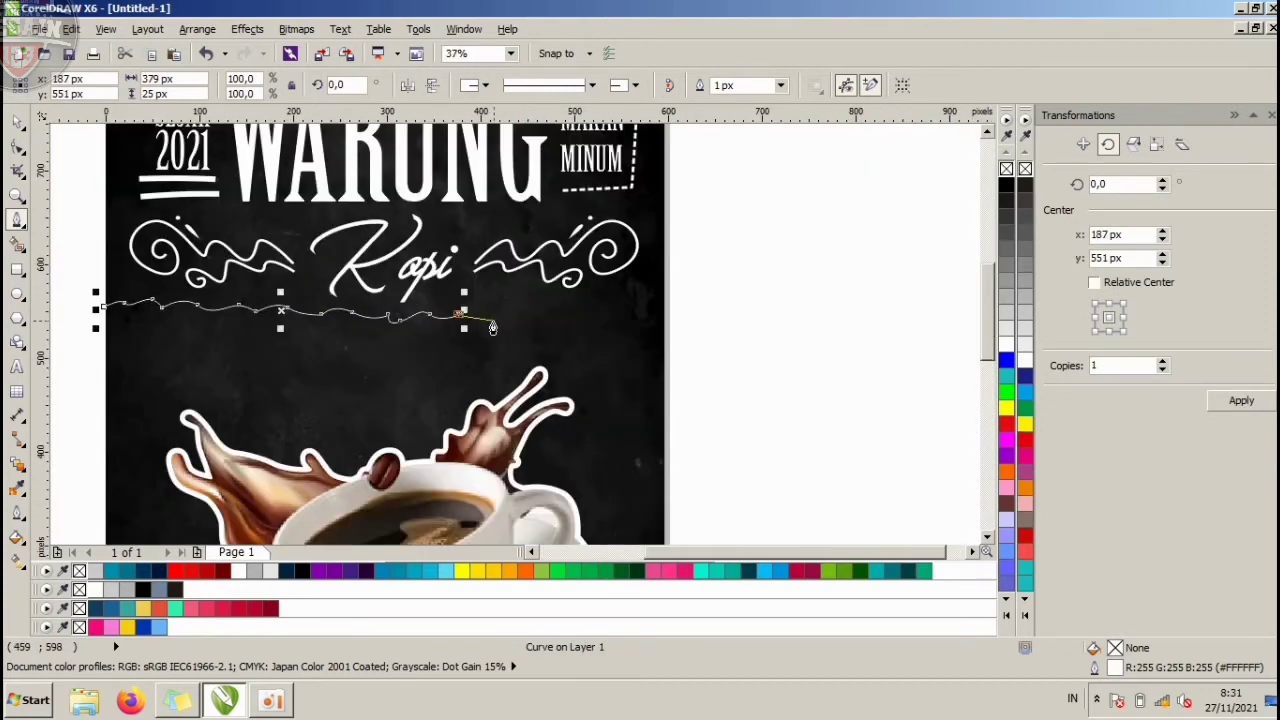
# Continue the wavy upper edge of the band from below Kopi to just past the page's right edge.
pyautogui.moveTo(508, 312); pyautogui.dragTo(592, 332)
pyautogui.moveTo(616, 310); pyautogui.dragTo(630, 308)
pyautogui.moveTo(661, 315); pyautogui.dragTo(674, 330)
pyautogui.moveTo(704, 306); pyautogui.dragTo(718, 311)
pyautogui.moveTo(743, 318); pyautogui.dragTo(749, 325)
pyautogui.moveTo(780, 306); pyautogui.dragTo(780, 307)
pyautogui.click(806, 321)
# Turn the curve back at the page's right edge and draw a wavy lower edge above the cup to about mid-page.
pyautogui.moveTo(857, 316); pyautogui.dragTo(648, 391)
pyautogui.click(855, 367)
pyautogui.click(603, 381)
pyautogui.click(550, 388)
pyautogui.click(452, 388)
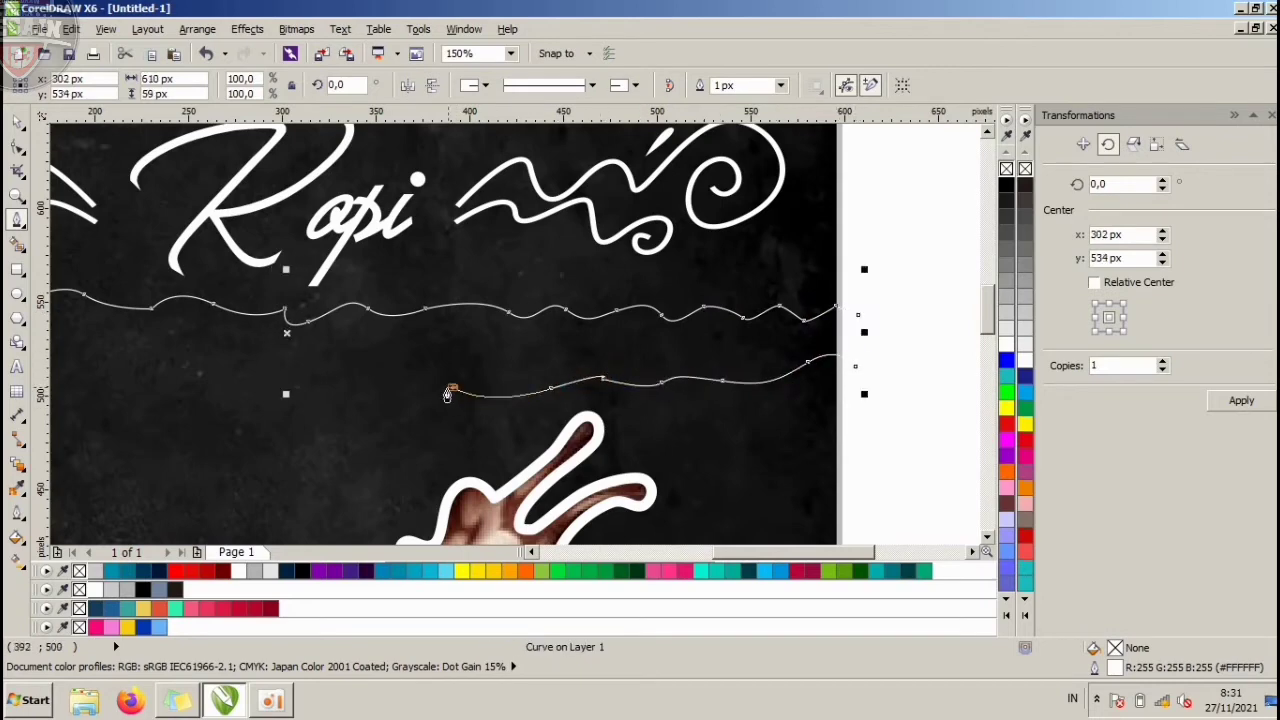
pyautogui.moveTo(397, 398); pyautogui.dragTo(217, 412)
pyautogui.scroll(-3, 400, 370)
pyautogui.scroll(3, 265, 385)
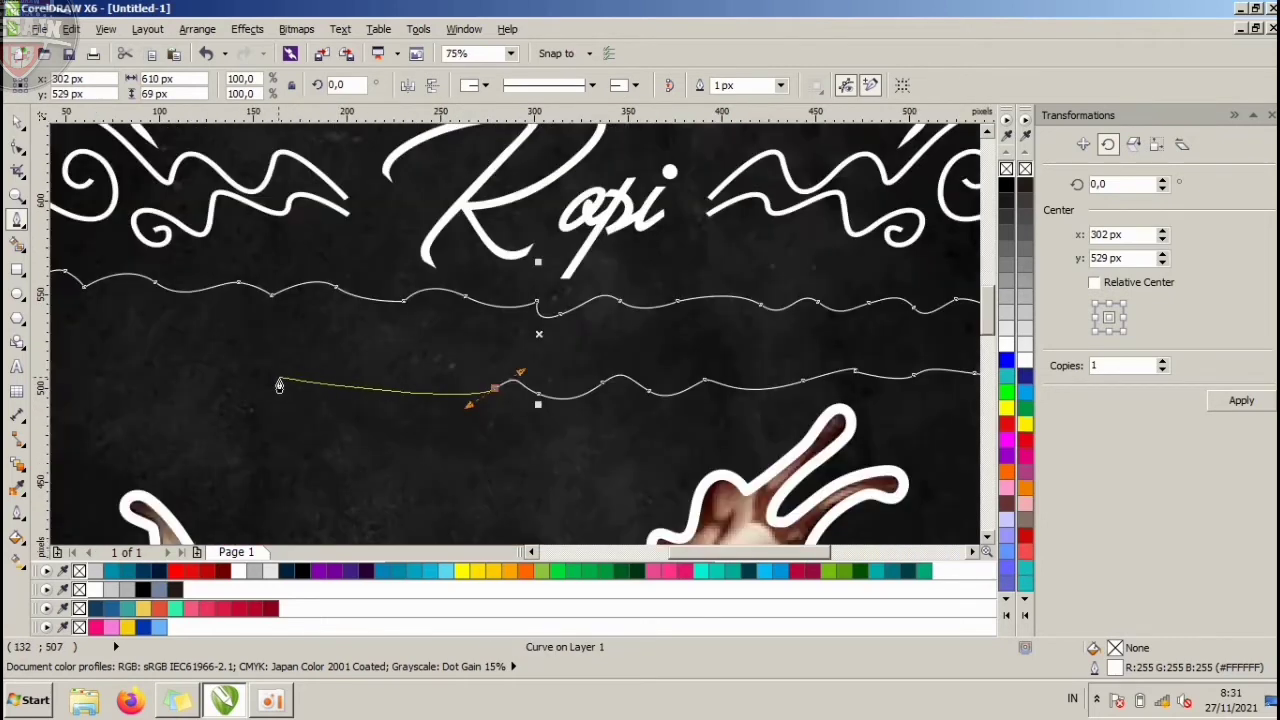
pyautogui.click(257, 387)
pyautogui.click(166, 385)
pyautogui.scroll(-2, 170, 382)
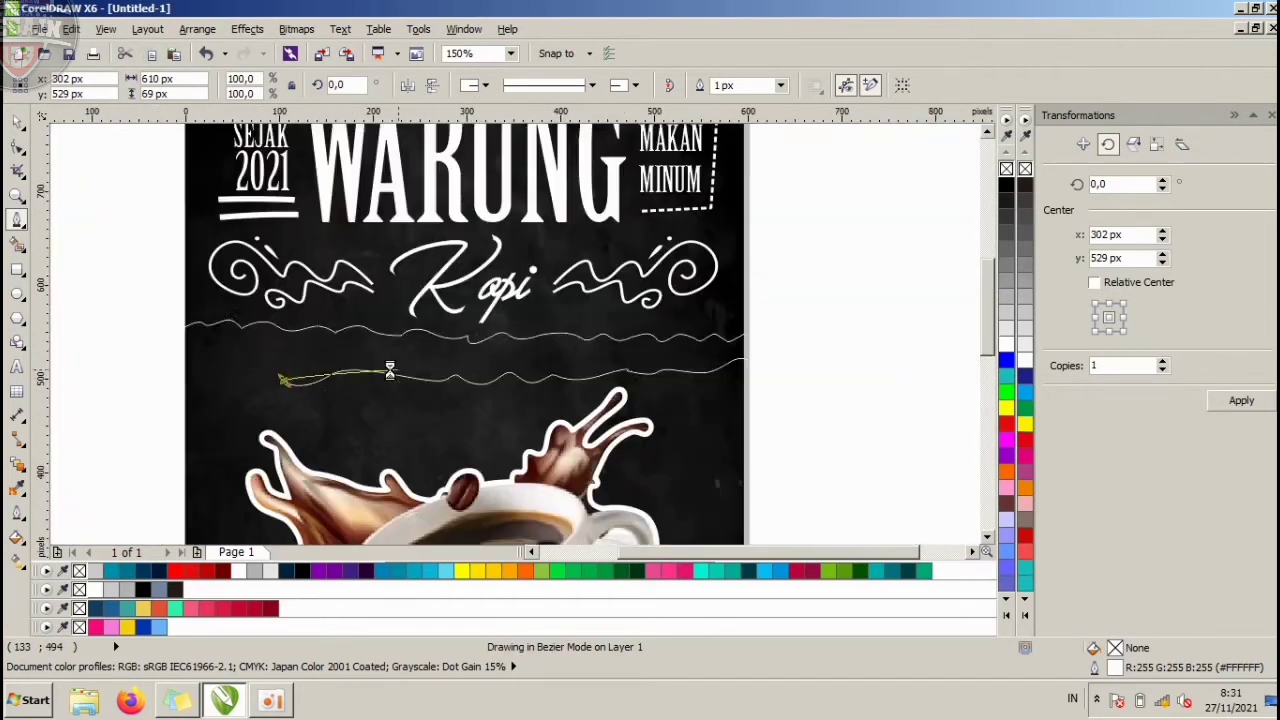
pyautogui.scroll(1, 222, 355)
pyautogui.hotkey('ctrl', 'z')
pyautogui.hotkey('ctrl', 'z')
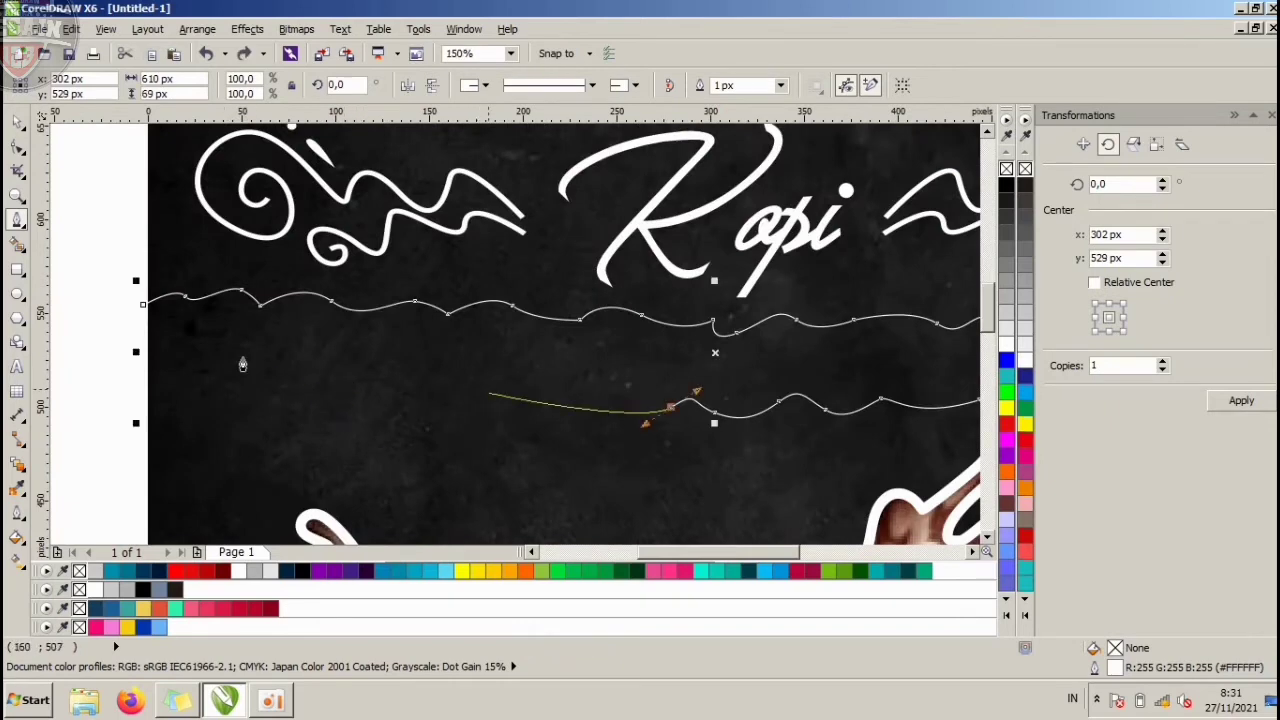
# Continue the wavy lower edge past the page's left edge and close the band shape at about 625 × 73 px.
pyautogui.moveTo(587, 399); pyautogui.dragTo(478, 428)
pyautogui.moveTo(401, 414); pyautogui.dragTo(372, 408)
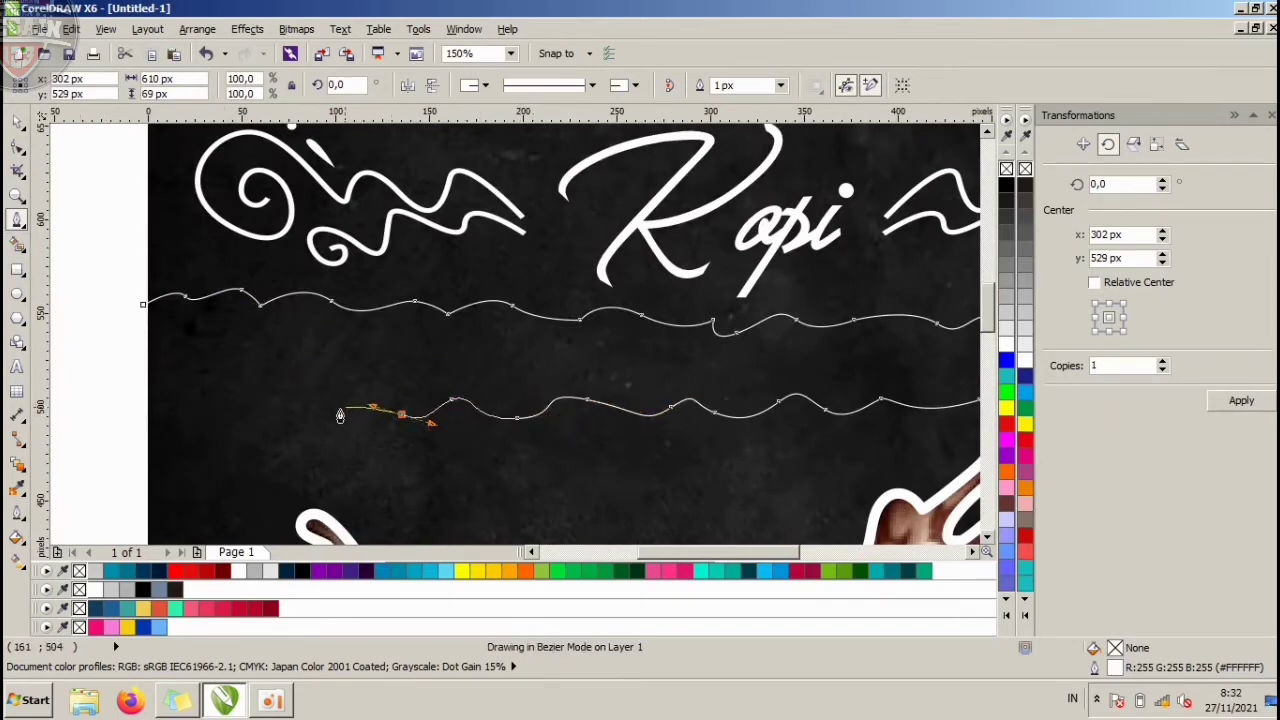
pyautogui.moveTo(212, 416); pyautogui.dragTo(192, 432)
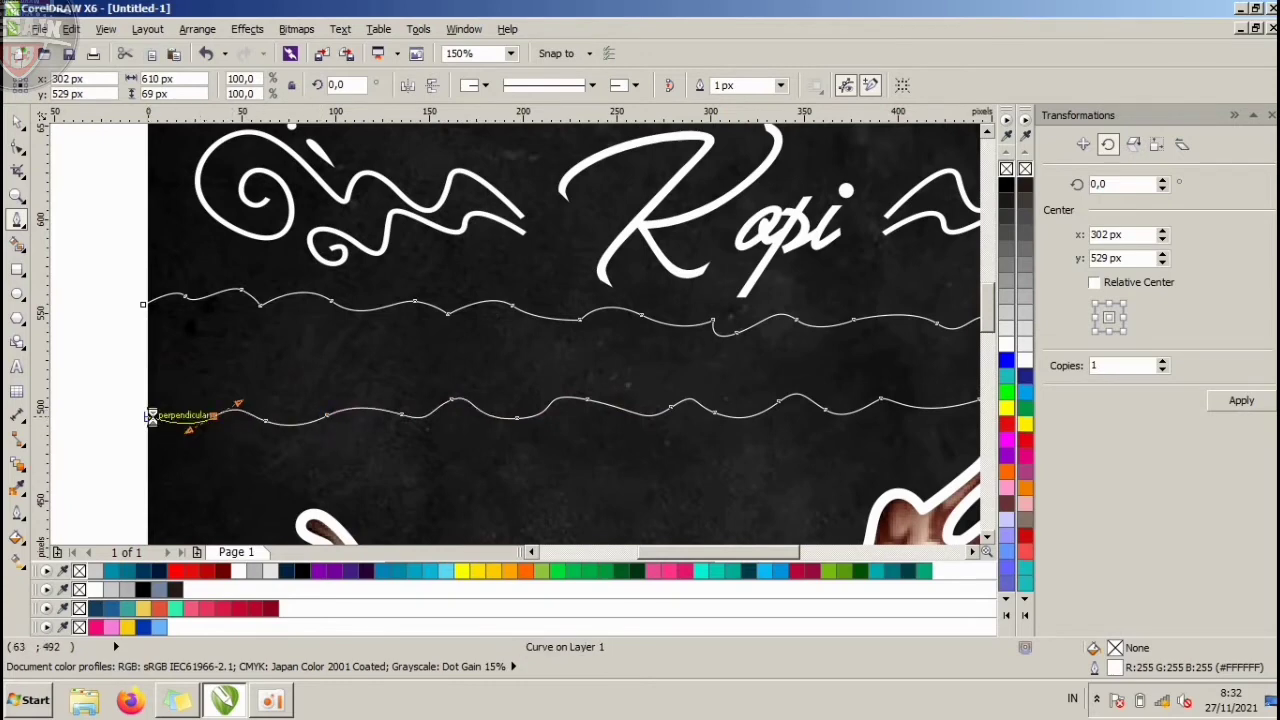
pyautogui.moveTo(116, 362); pyautogui.dragTo(117, 335)
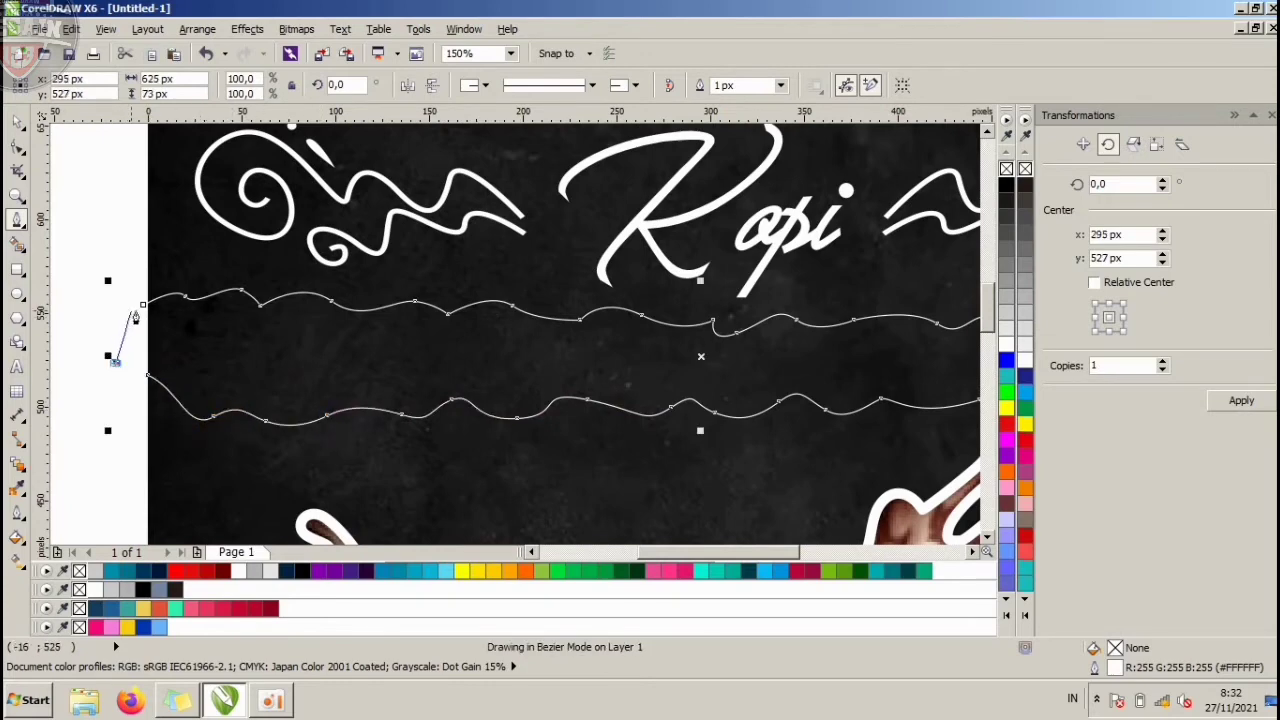
pyautogui.click(143, 305)
# Fill the closed wavy band below the word Kopi with white.
pyautogui.scroll(-2, 143, 305)
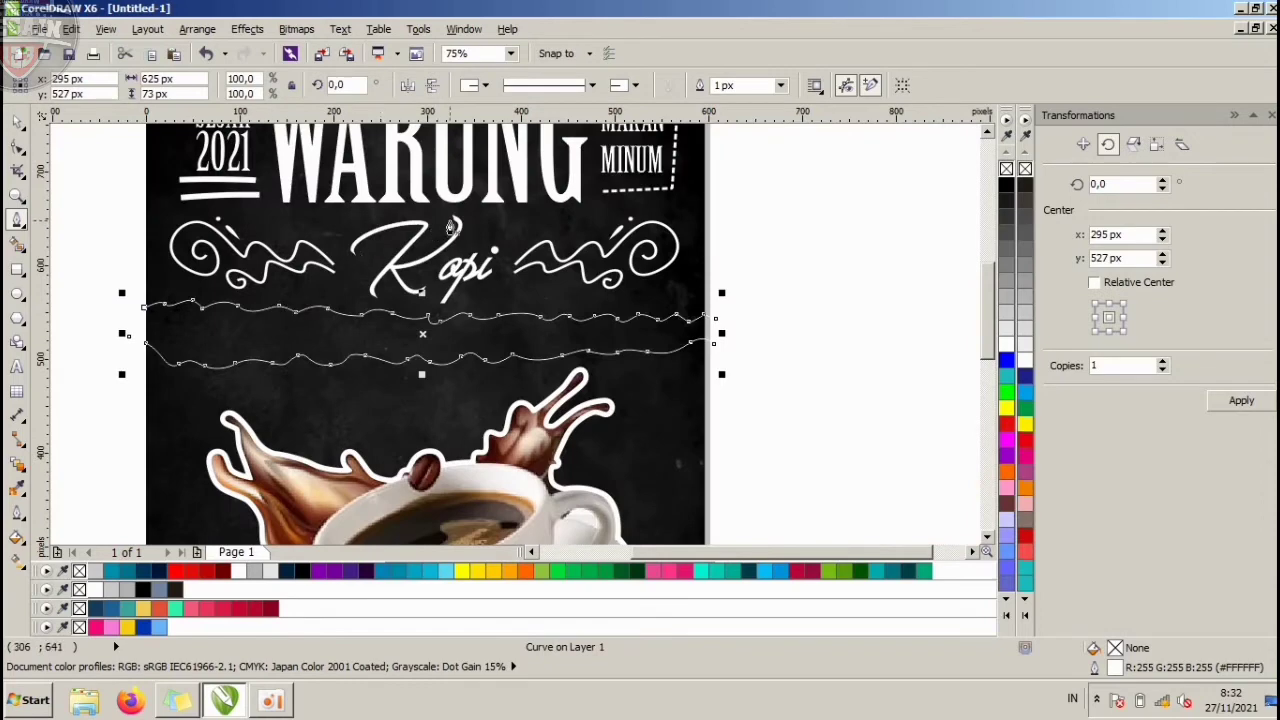
pyautogui.click(15, 121)
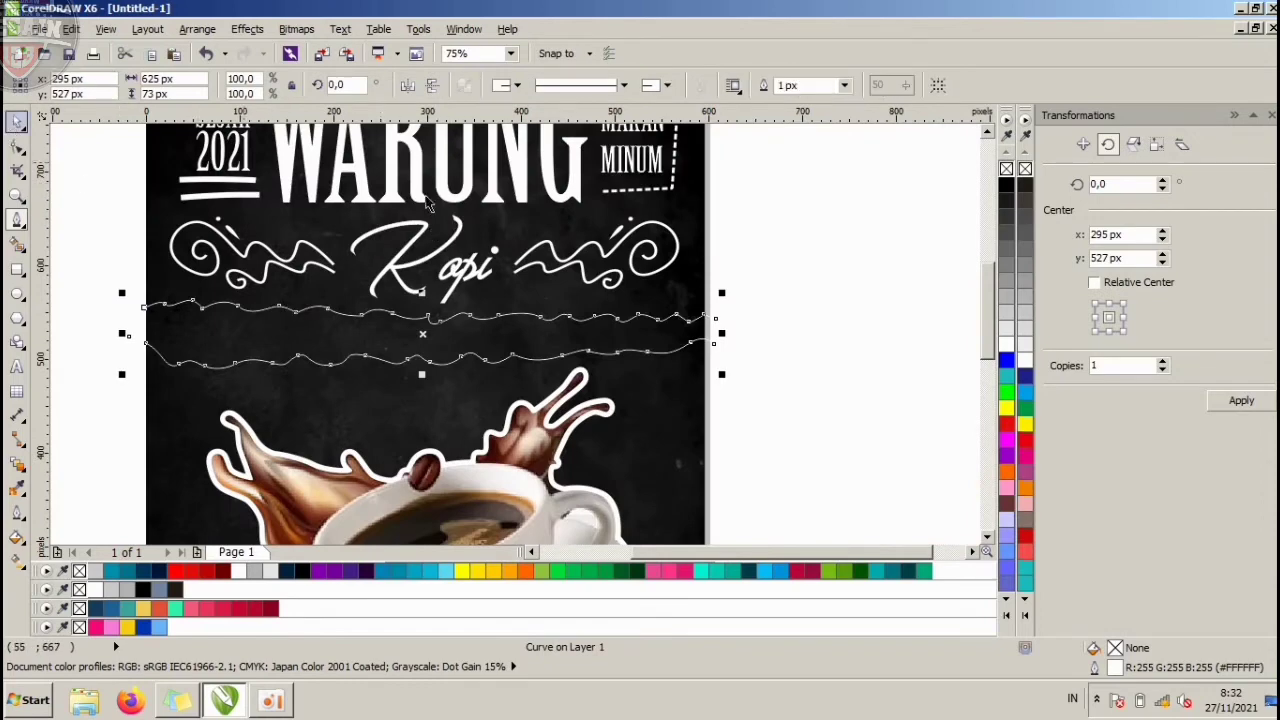
pyautogui.click(1007, 350)
pyautogui.click(800, 270)
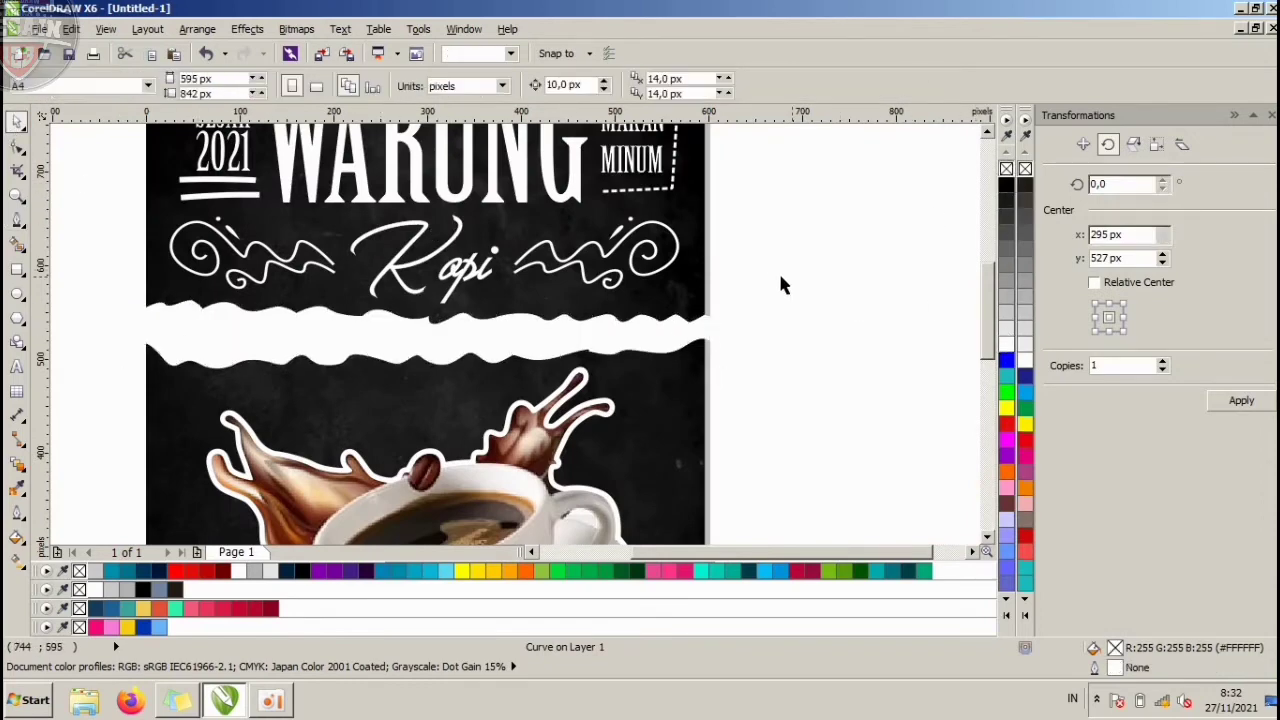
# Trim the white band to the page width of 595 px by intersecting it with the dark background.
pyautogui.click(705, 299)
pyautogui.scroll(1, 706, 301)
pyautogui.keyDown('shift'); pyautogui.click(715, 353); pyautogui.keyUp('shift')
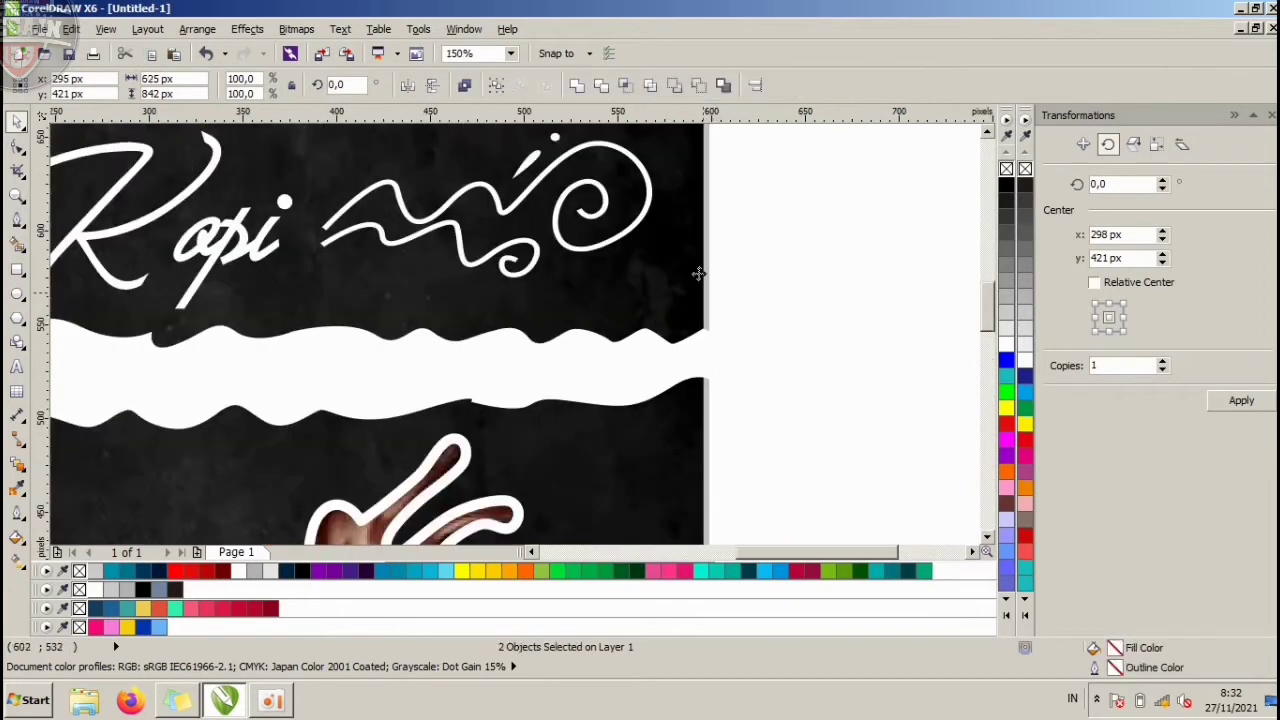
pyautogui.click(626, 86)
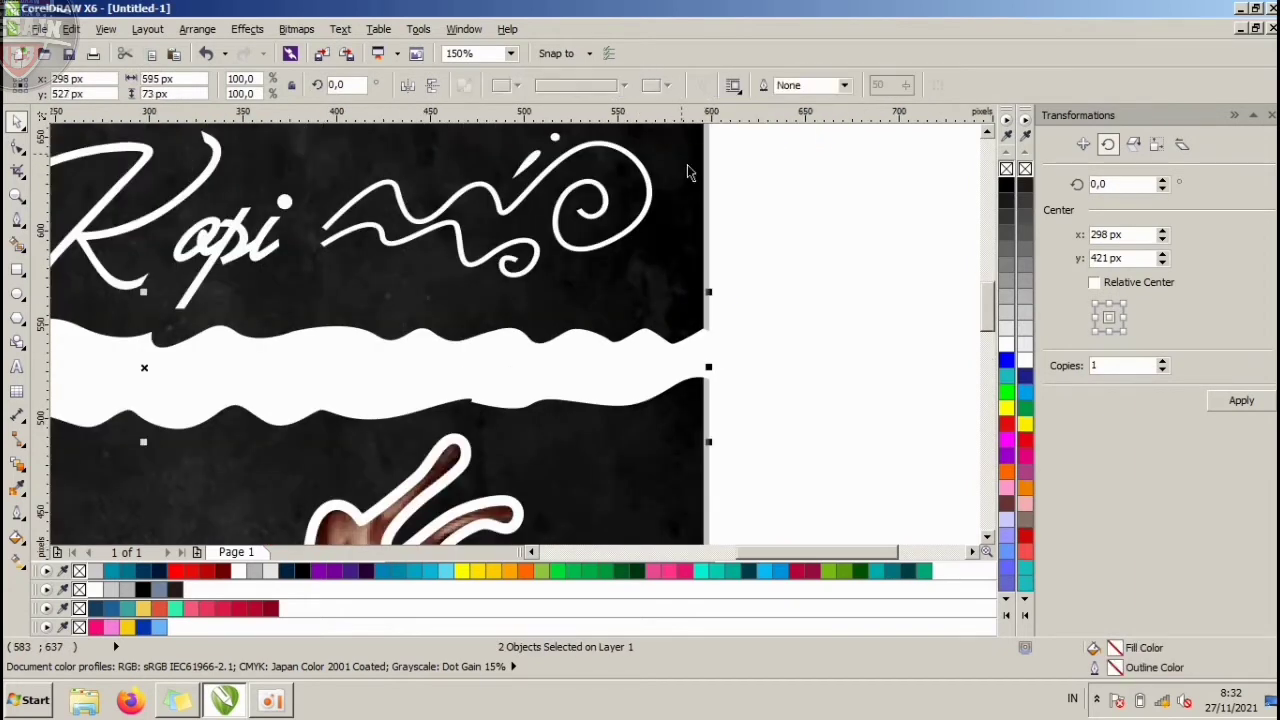
pyautogui.click(772, 281)
pyautogui.scroll(-2, 772, 281)
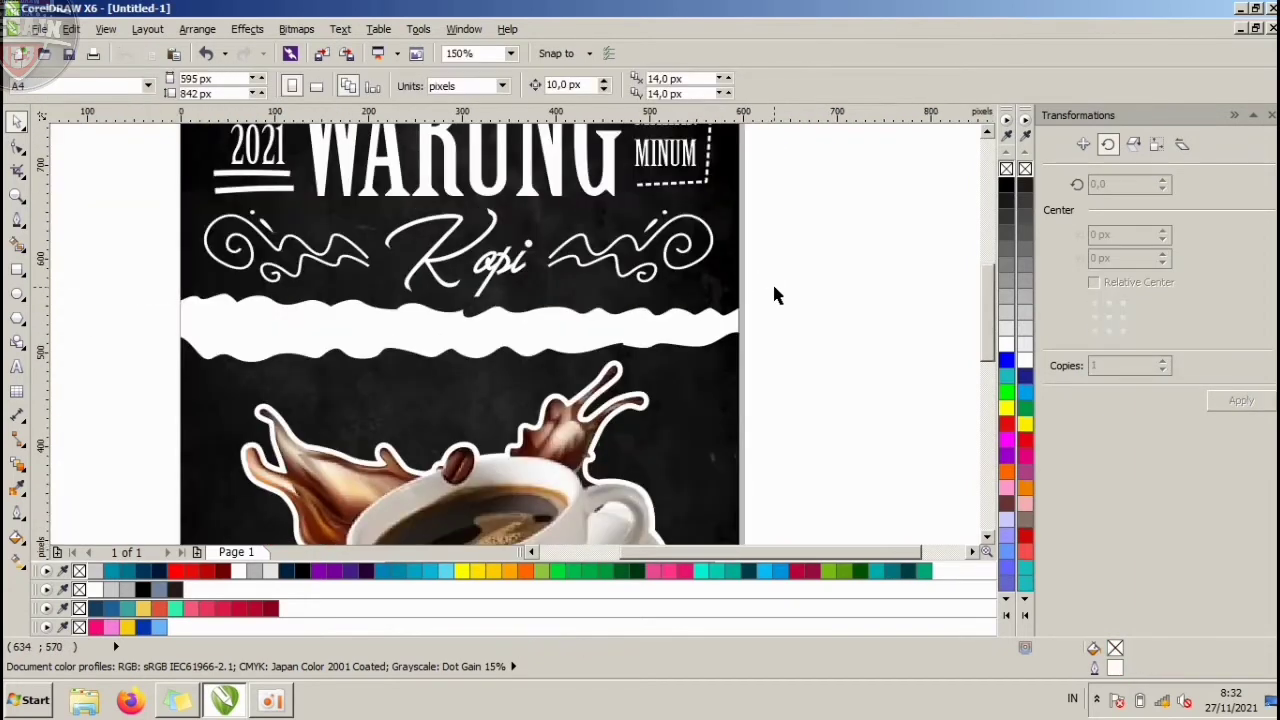
pyautogui.scroll(-2, 628, 281)
pyautogui.scroll(-1, 628, 281)
pyautogui.scroll(1, 723, 277)
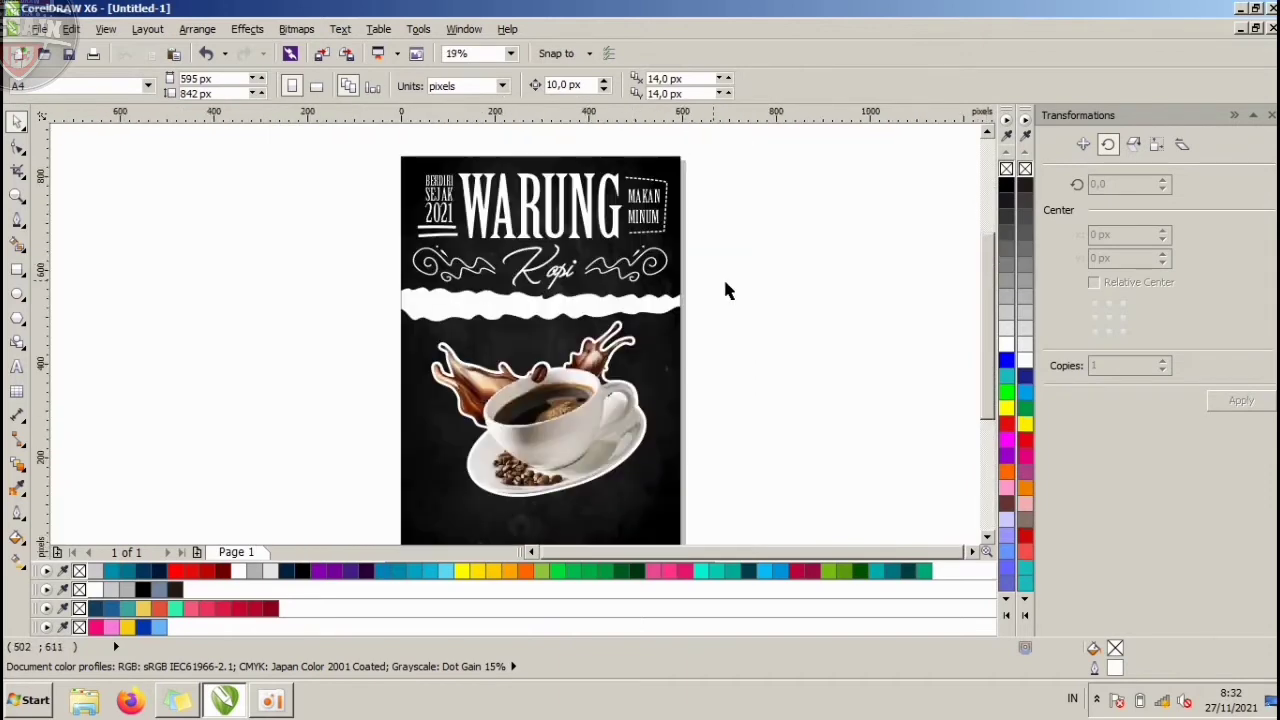
# Copy the BERDIRI text onto the left end of the white band and fill the copy black.
pyautogui.click(585, 425)
pyautogui.press('Escape')
pyautogui.scroll(1, 458, 195)
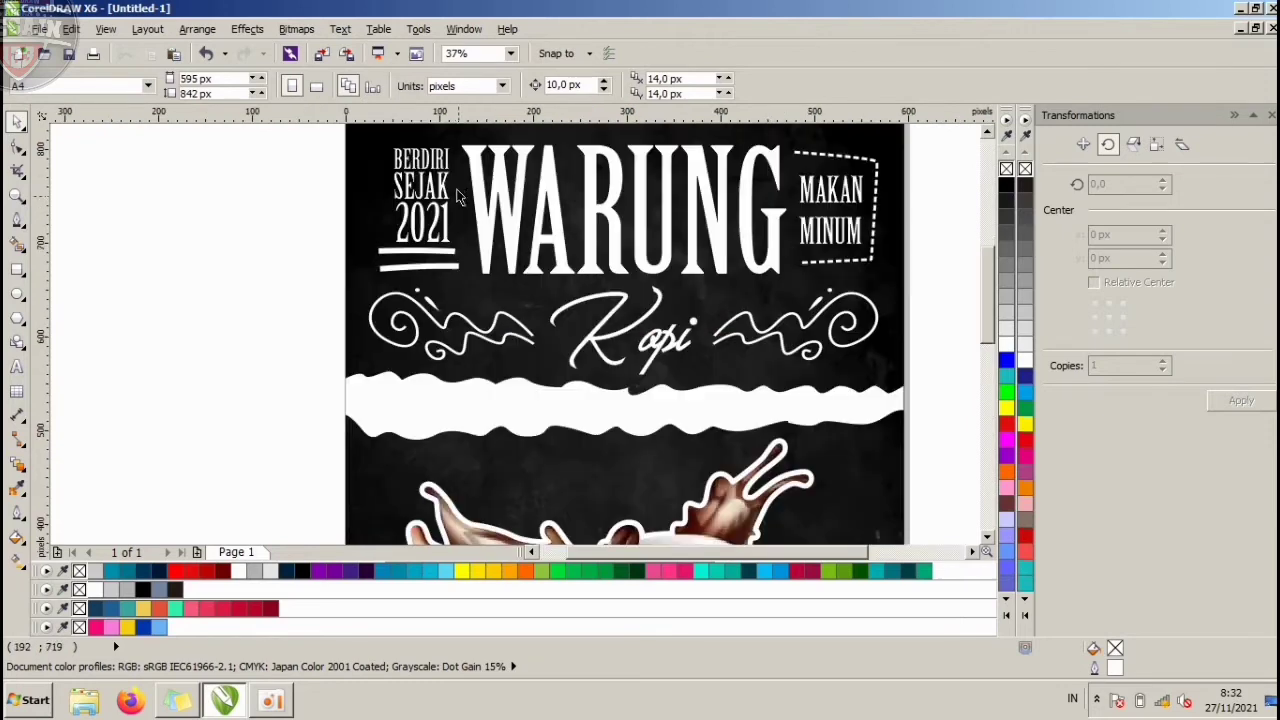
pyautogui.moveTo(447, 166); pyautogui.dragTo(418, 411)
pyautogui.click(1007, 185)
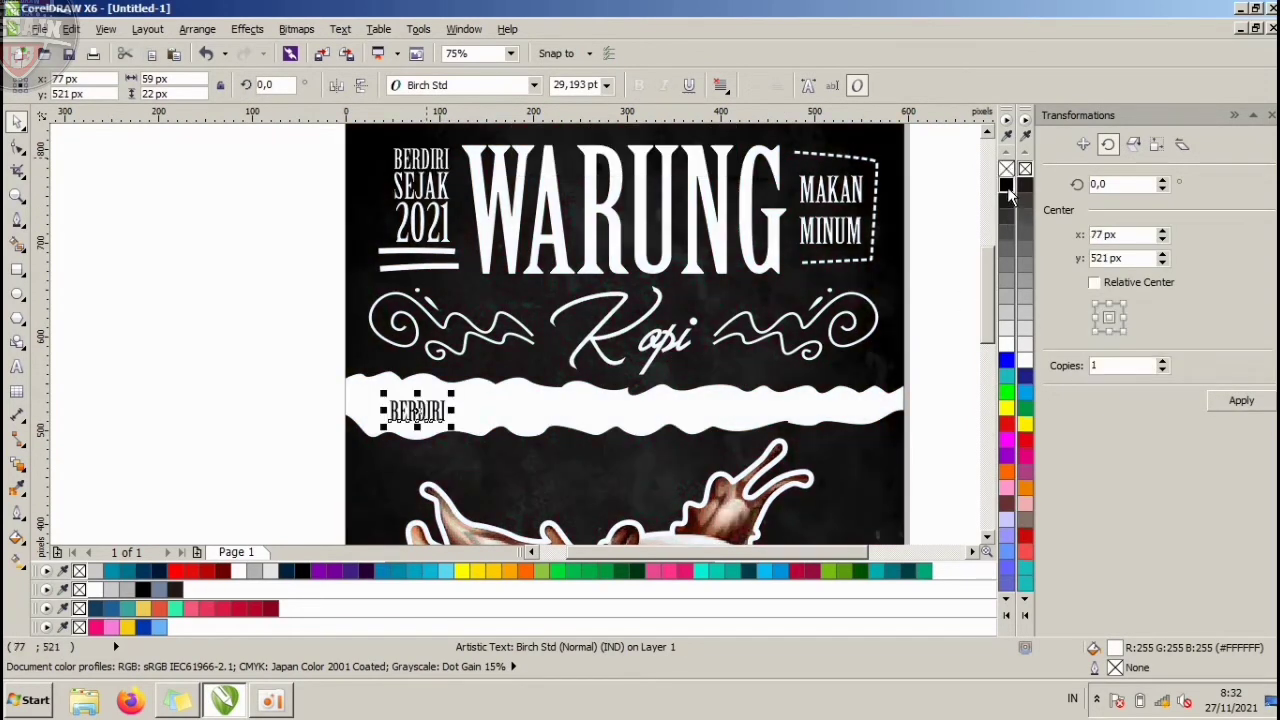
# Move the black BERDIRI copy closer to the band's left end, to about x 59 px, y 526 px.
pyautogui.click(303, 412)
pyautogui.scroll(1, 431, 411)
pyautogui.doubleClick(431, 407)
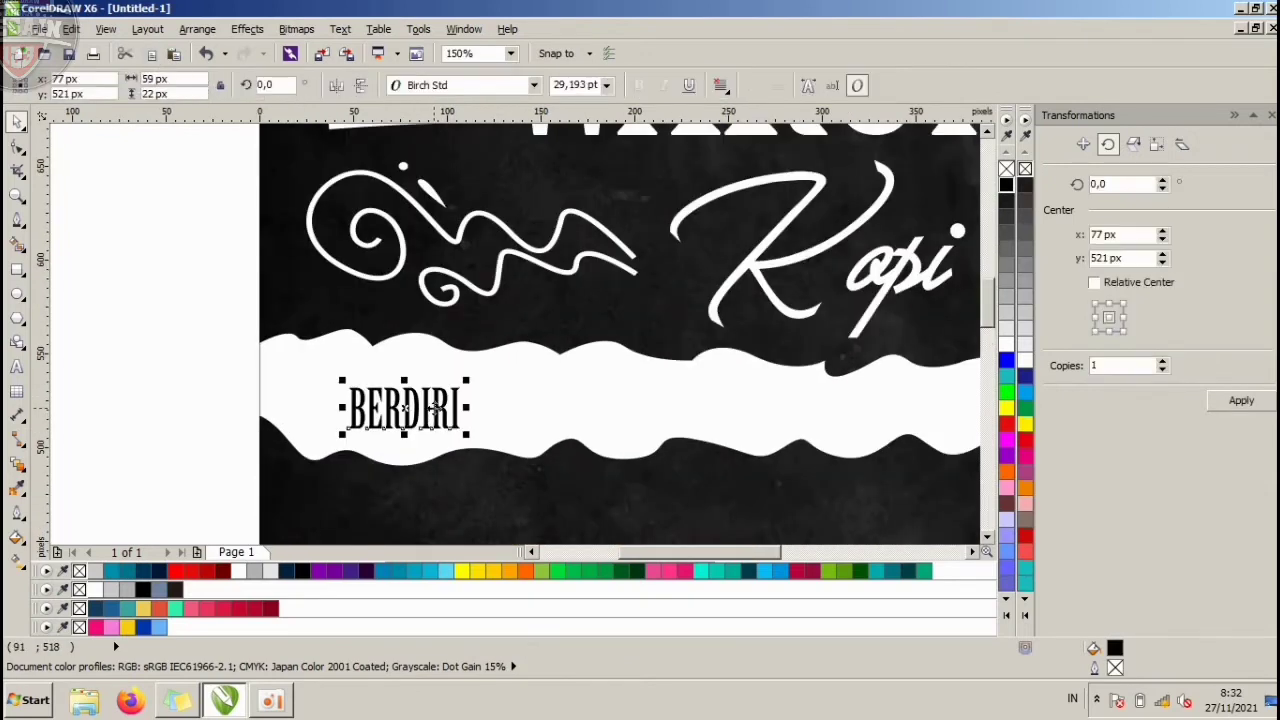
pyautogui.moveTo(425, 400); pyautogui.dragTo(397, 400)
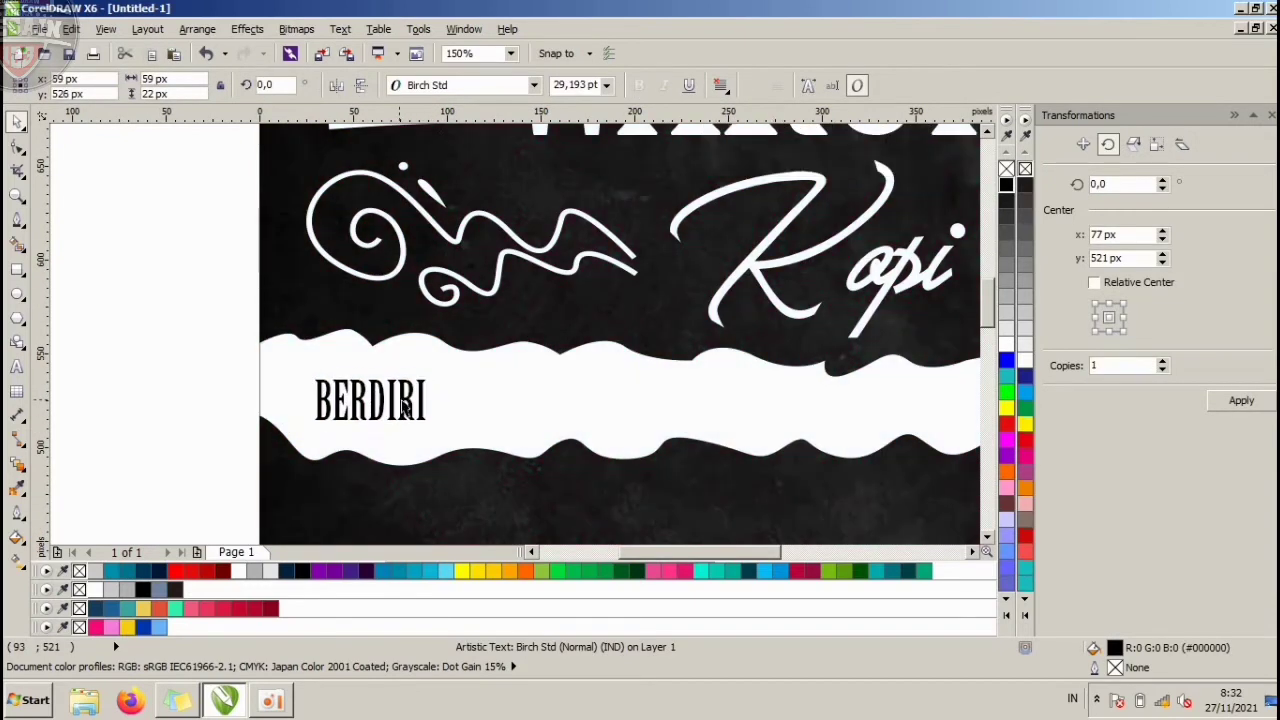
# Replace the black BERDIRI copy on the white band with the text "KOPI - TEH".
pyautogui.doubleClick(397, 400)
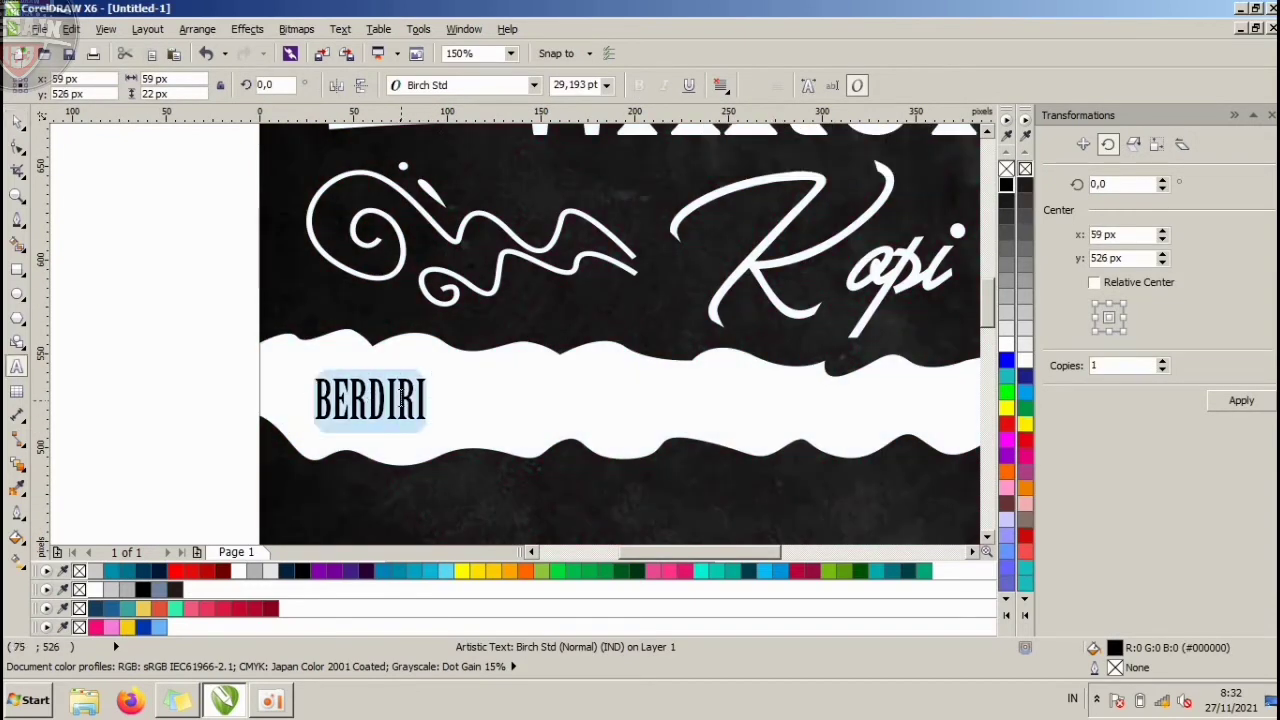
pyautogui.write('kOPI - TEH')
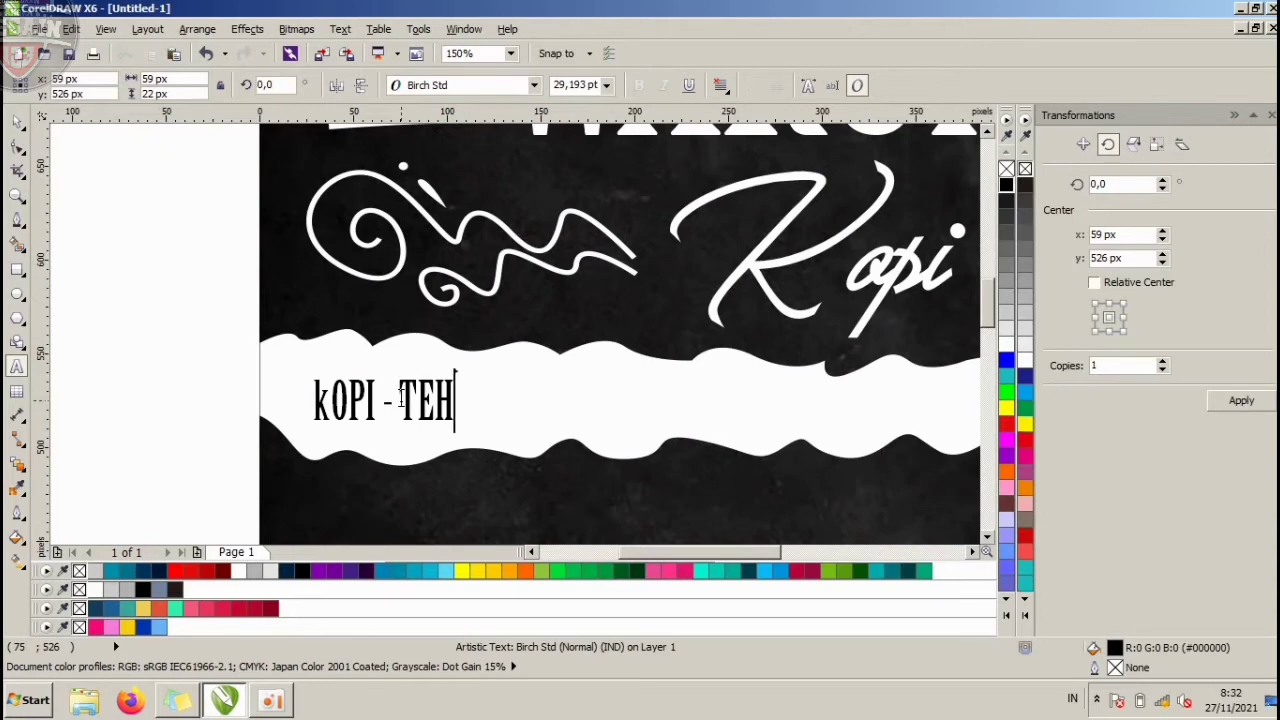
pyautogui.press('BackSpace')
pyautogui.press('BackSpace')
pyautogui.press('BackSpace')
pyautogui.press('BackSpace')
pyautogui.press('BackSpace')
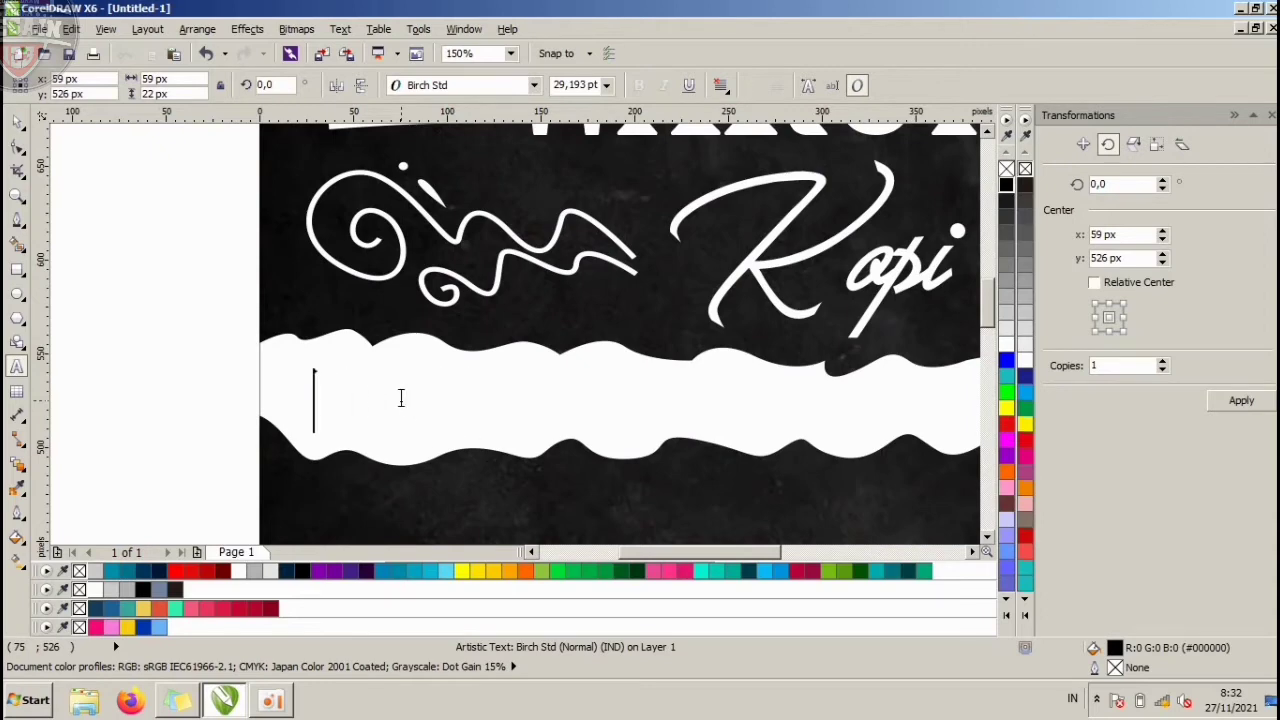
pyautogui.write('KOPI O')
pyautogui.press('Home')
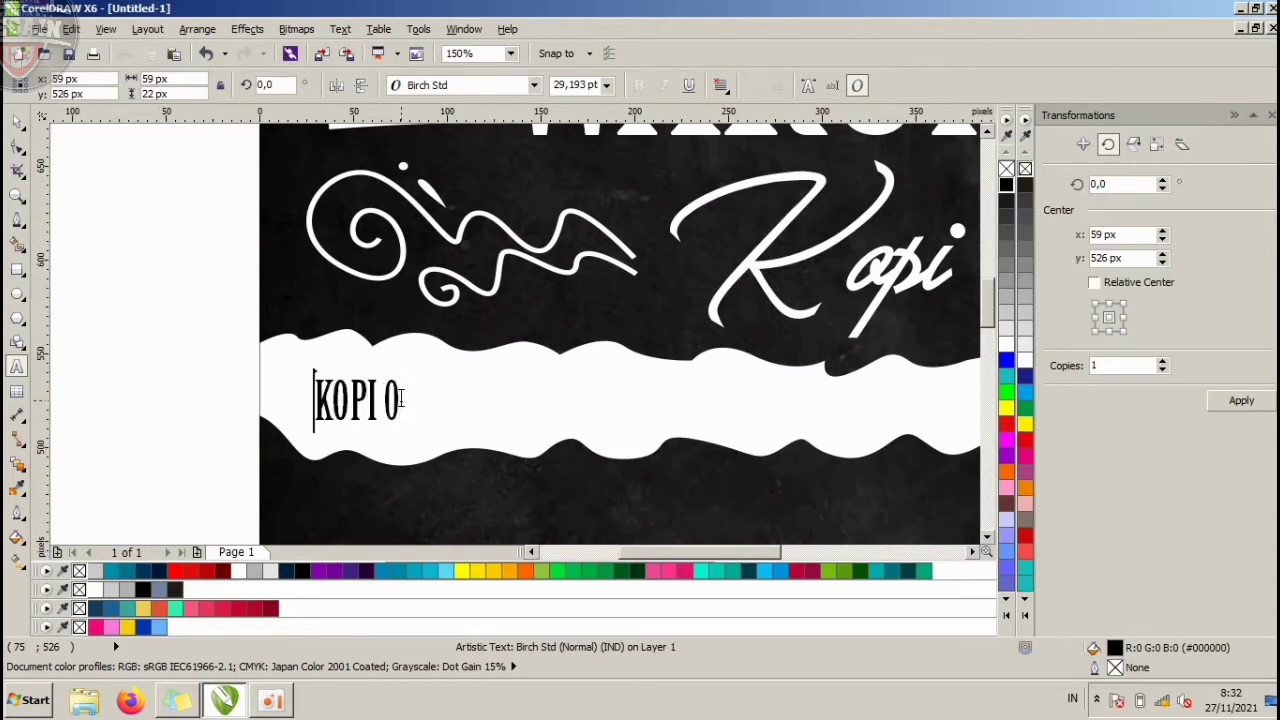
pyautogui.press('Delete')
pyautogui.press('Delete')
pyautogui.press('Delete')
pyautogui.press('Delete')
pyautogui.press('Delete')
pyautogui.press('Delete')
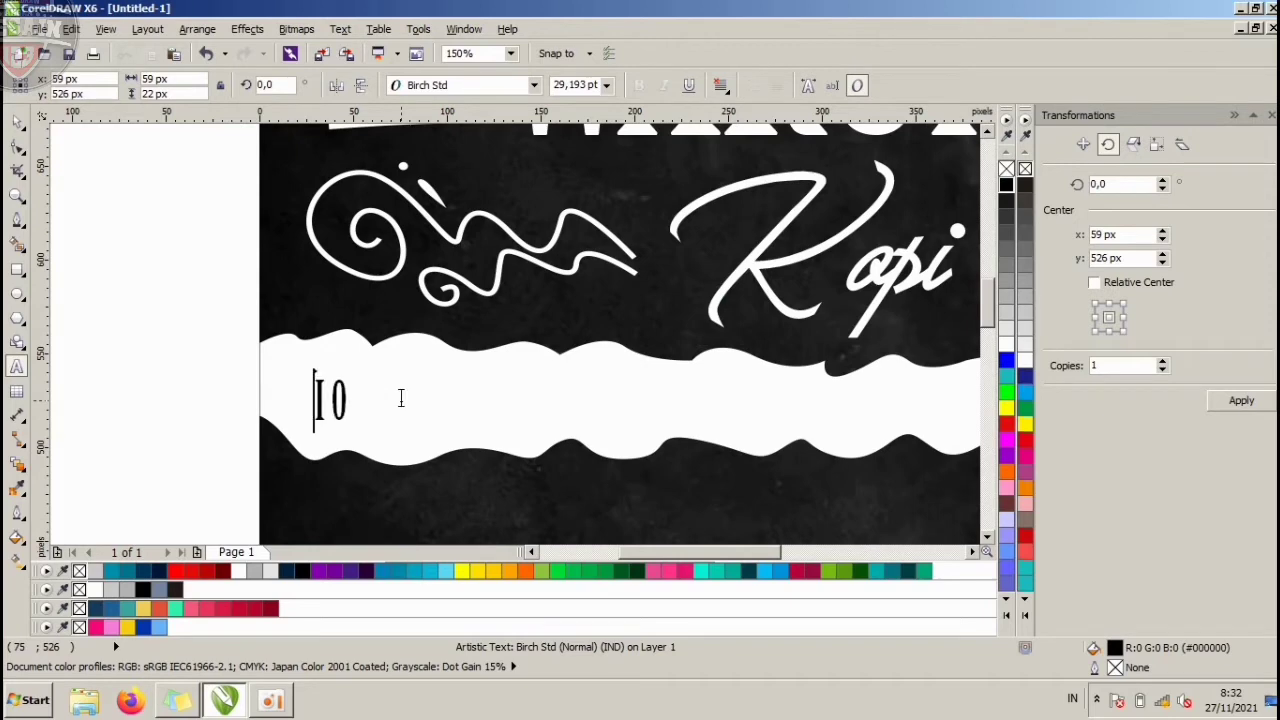
pyautogui.write('KOPI')
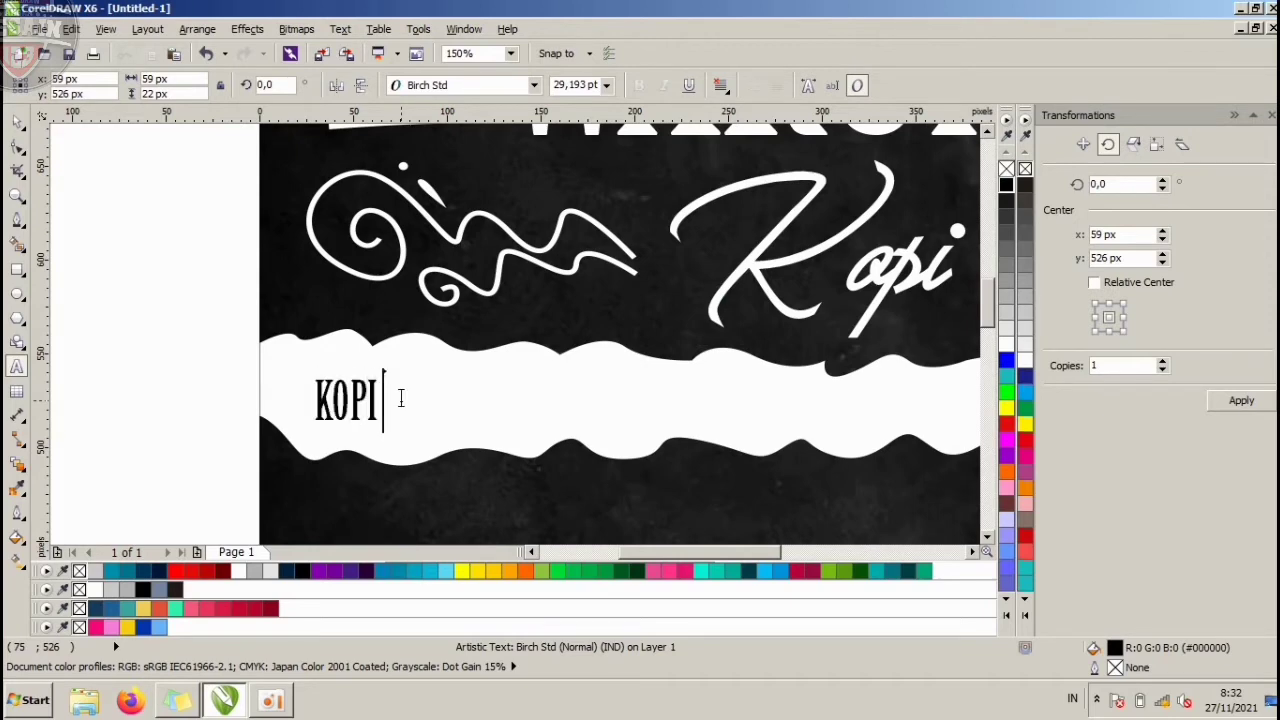
pyautogui.write(' - TEH')
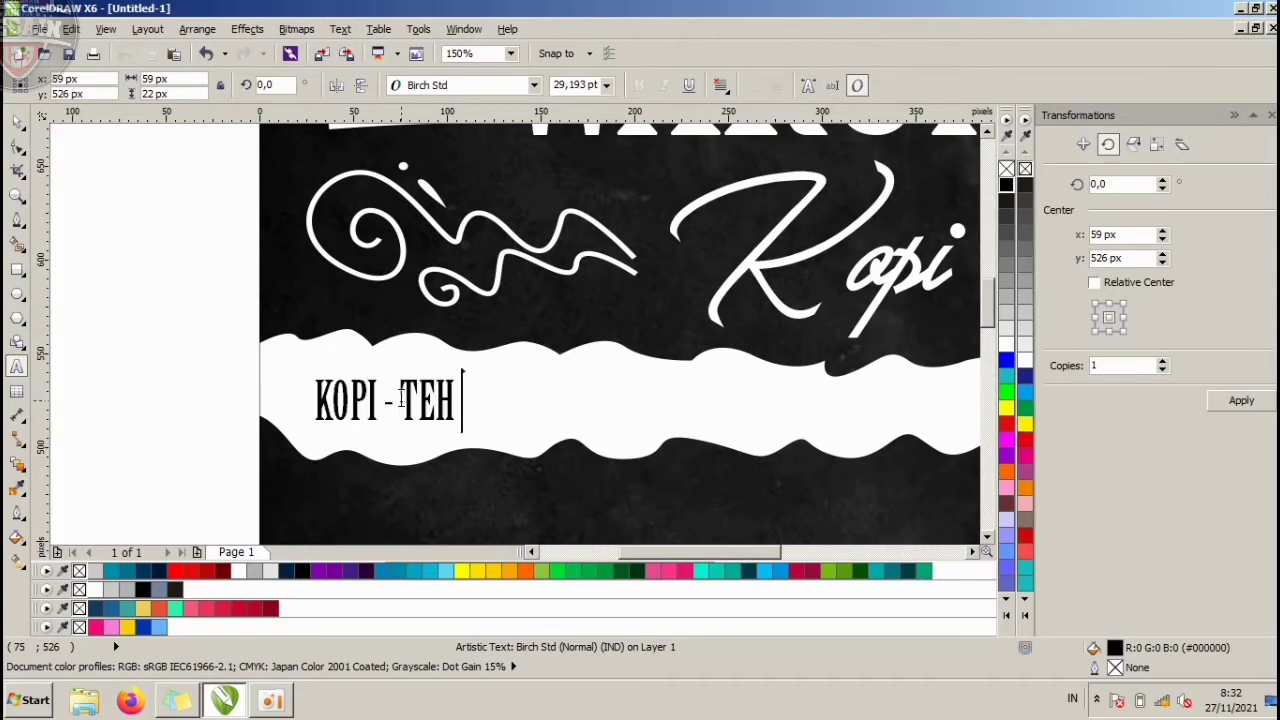
# Extend the band text with " - GORENGAN - MIE - NASI MAWUT - NASI KUCING - LALAPAN - ES".
pyautogui.write(' - GORENGAN')
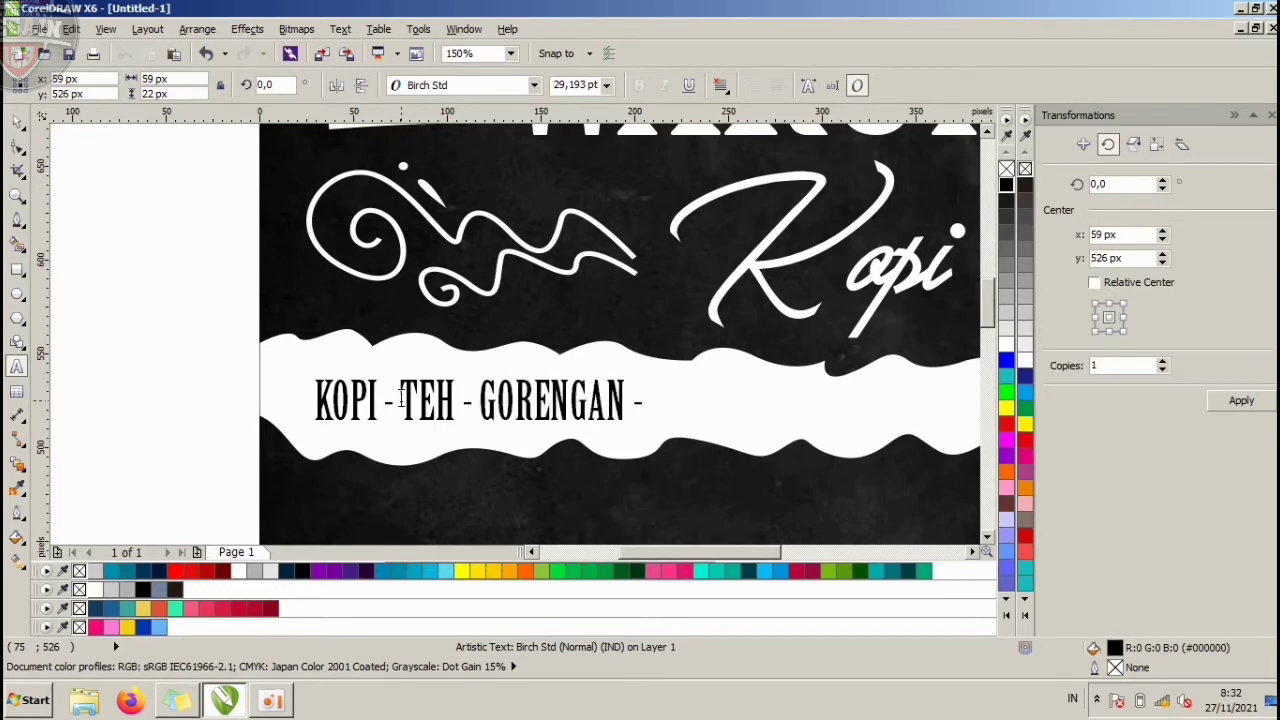
pyautogui.write(' - MIE')
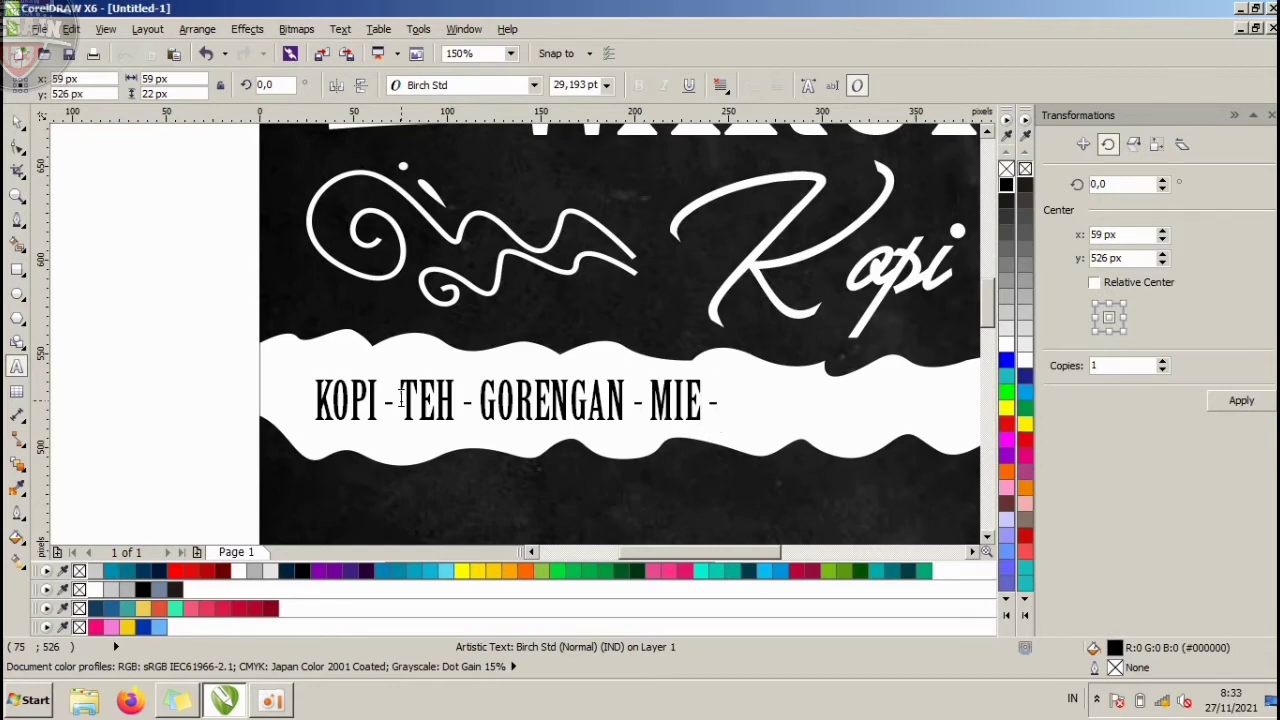
pyautogui.write('- NAS')
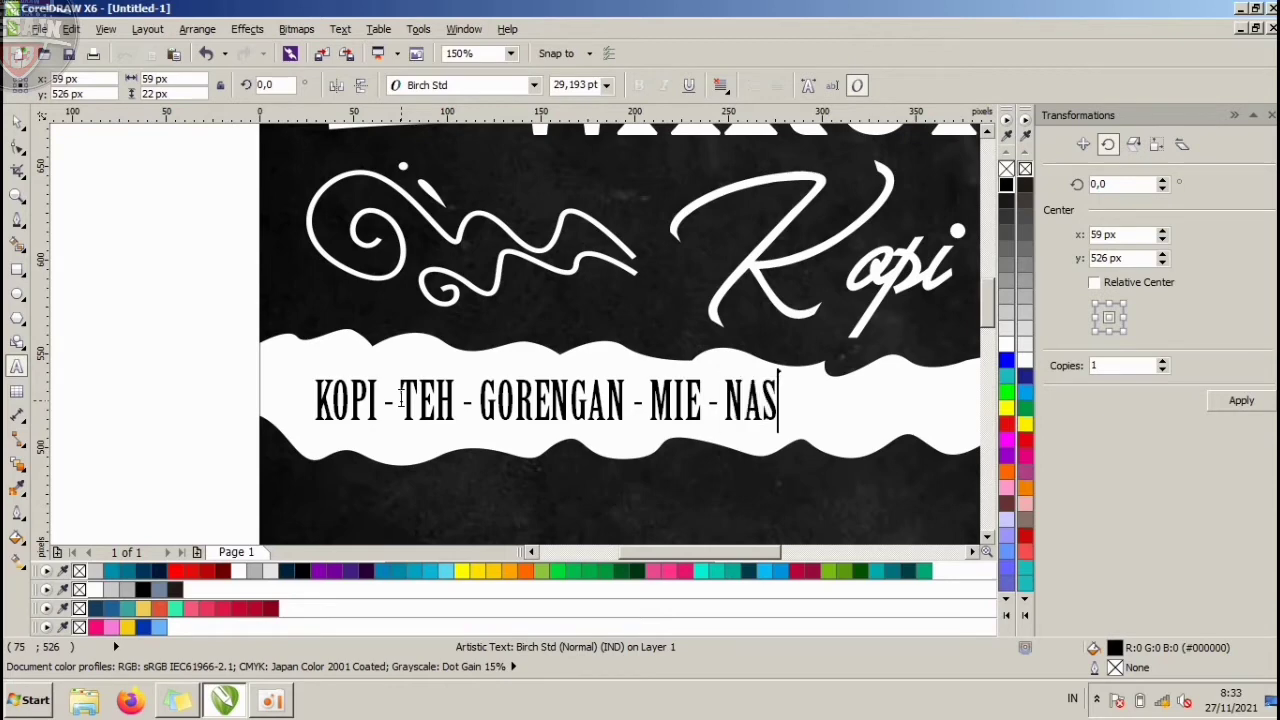
pyautogui.write('I MAWUT')
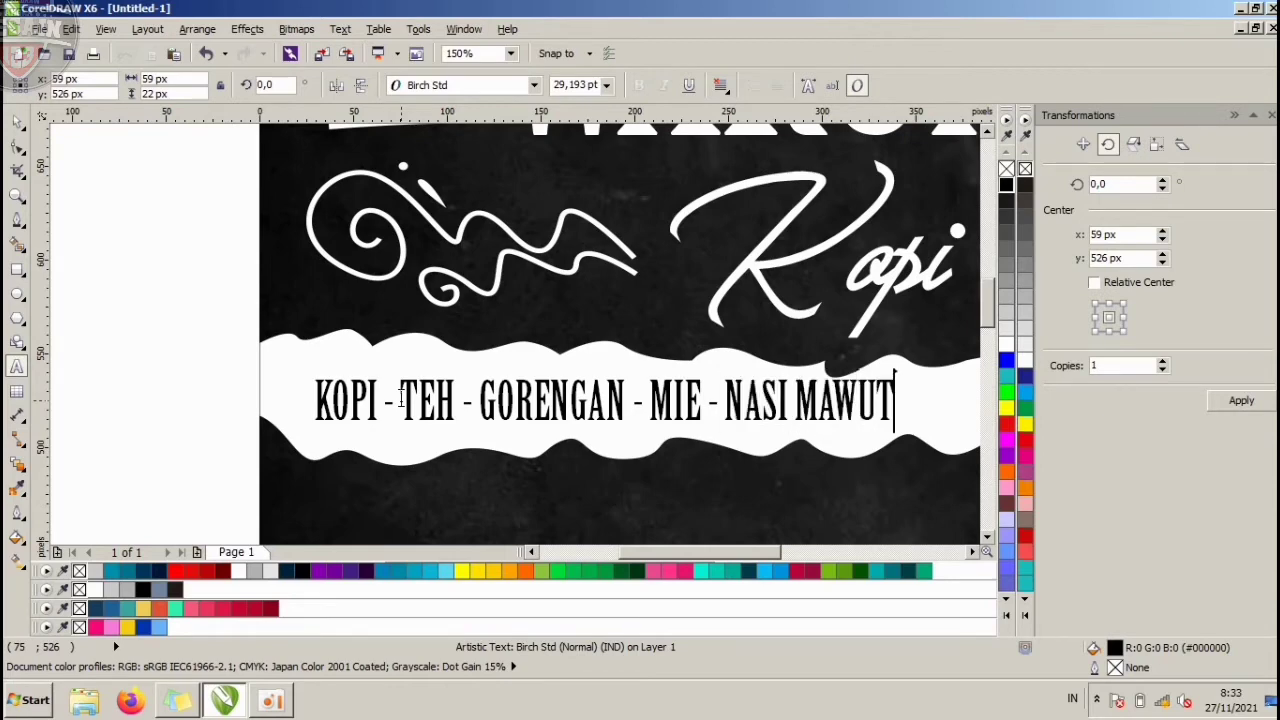
pyautogui.write(' - NASI KUCI')
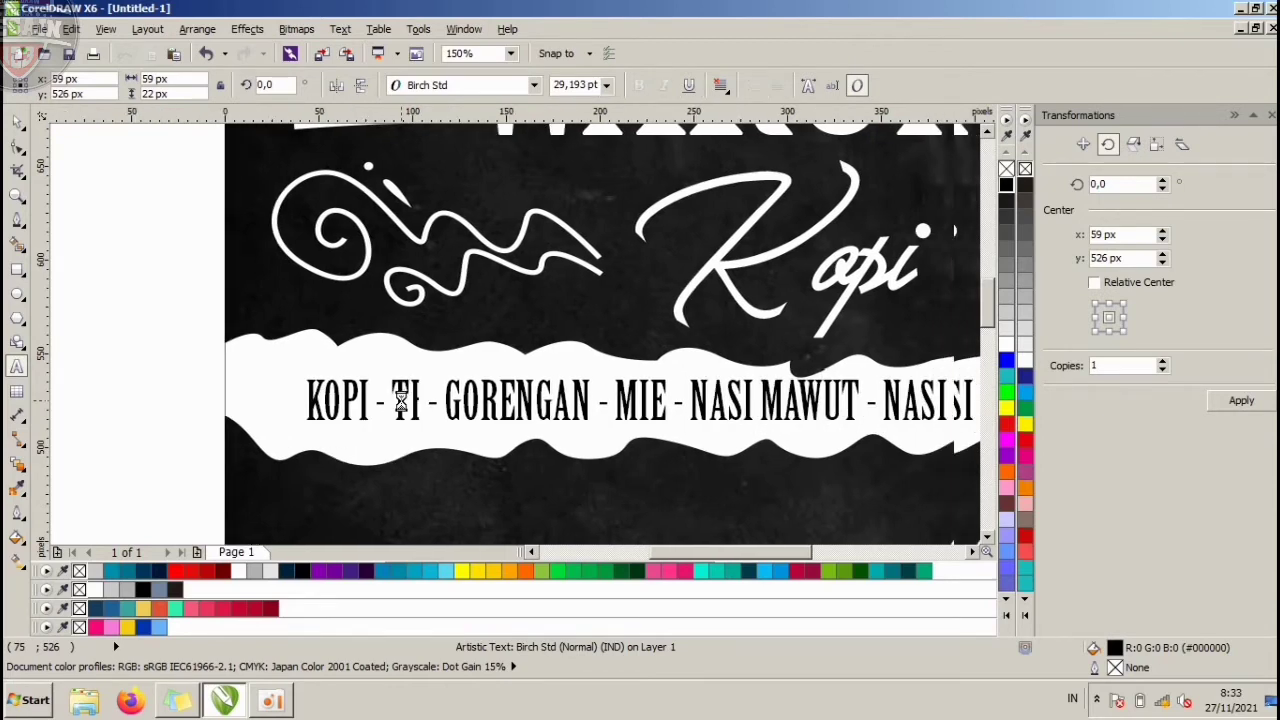
pyautogui.write('NG -')
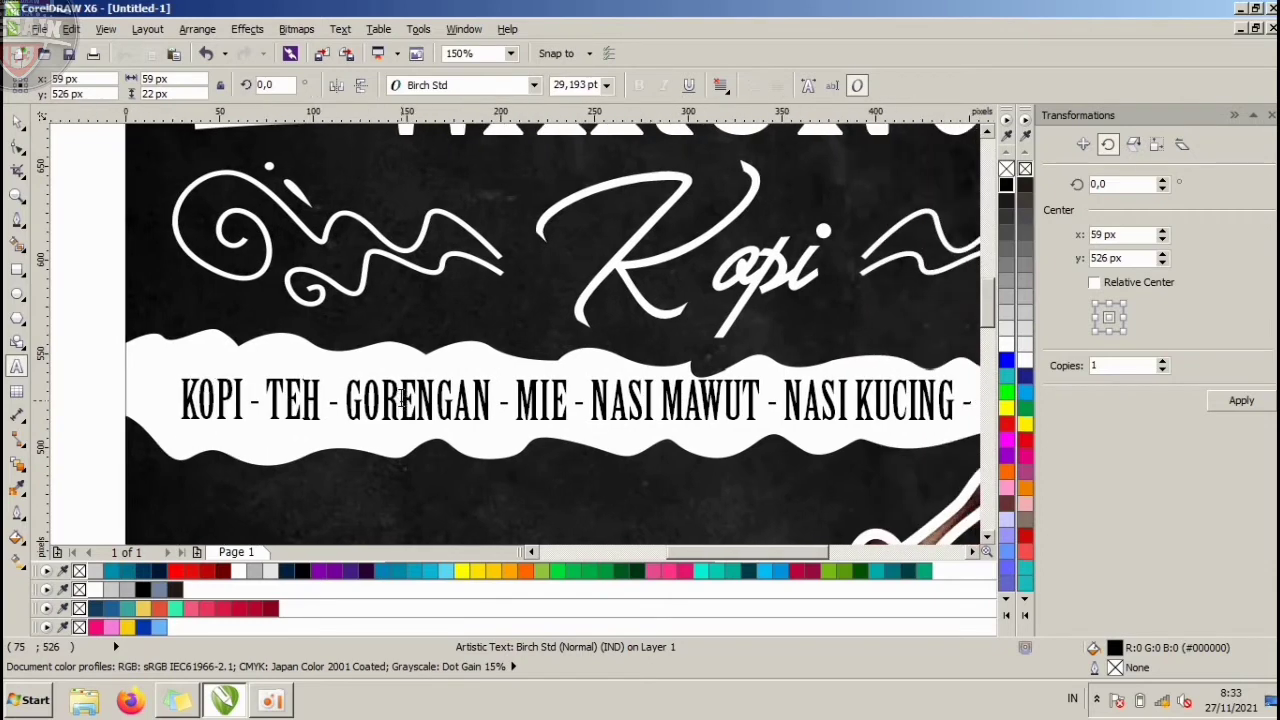
pyautogui.write(' LALAPAN -')
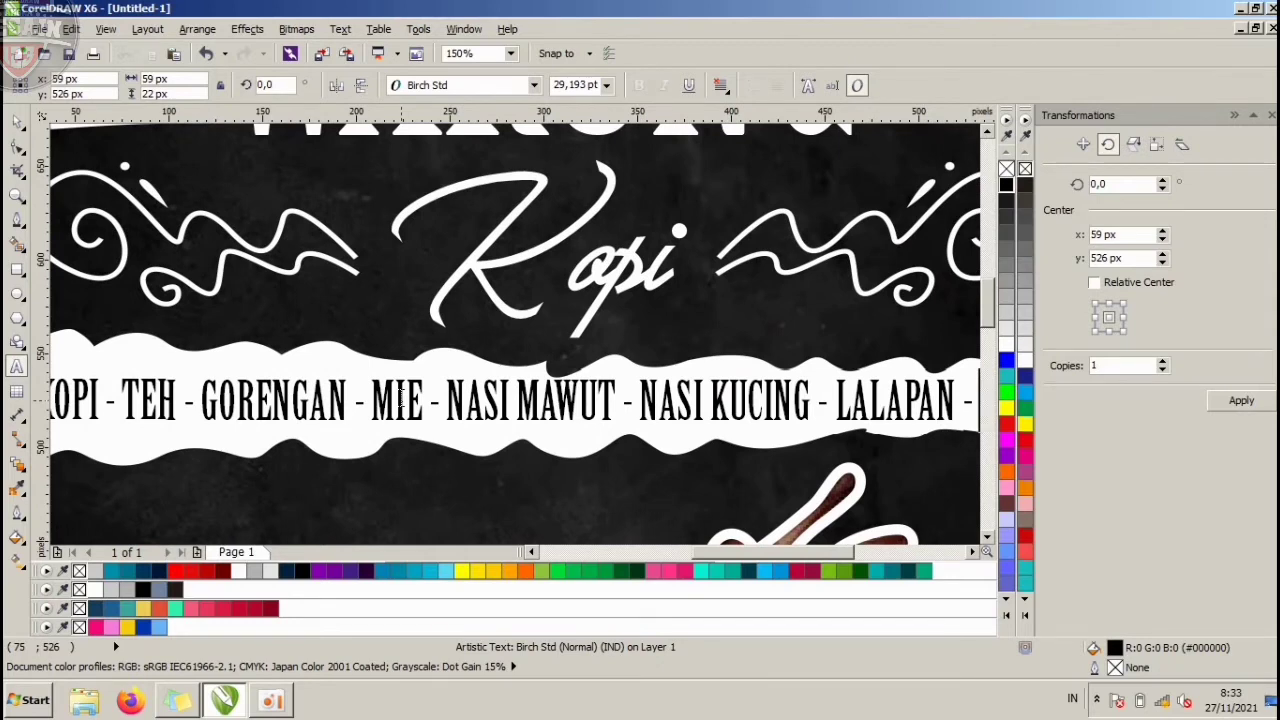
pyautogui.write('ES S')
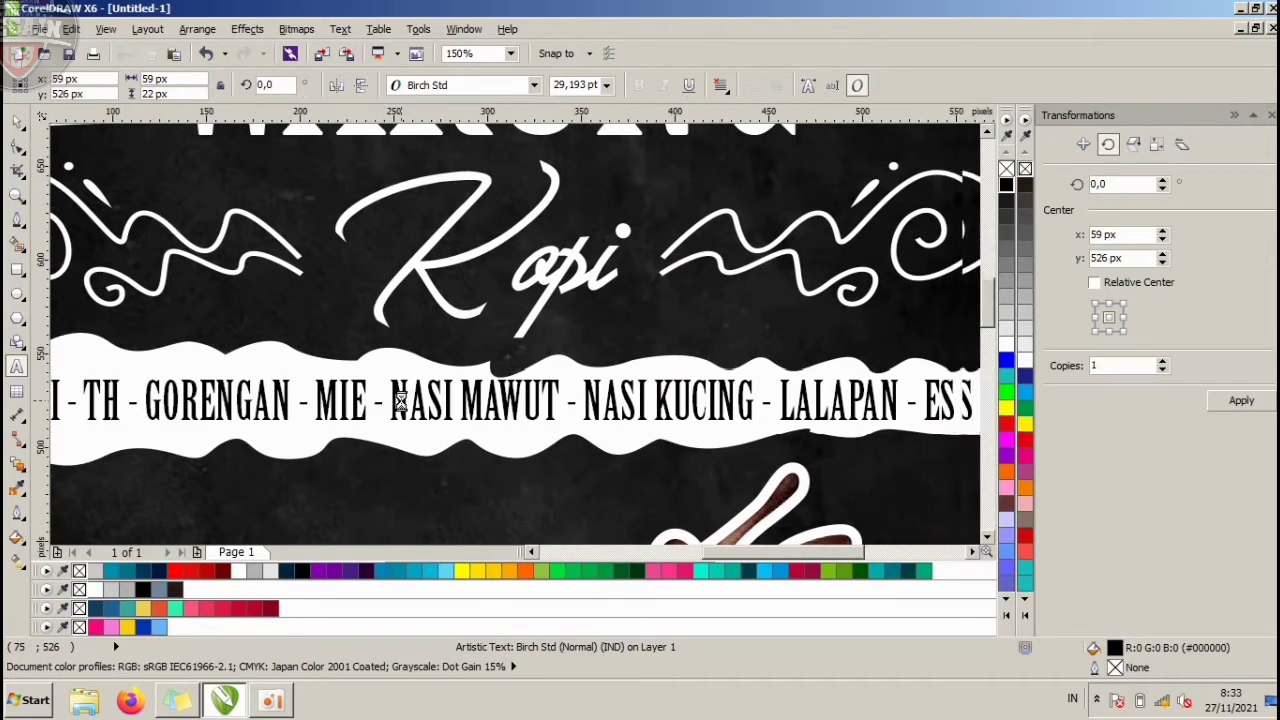
pyautogui.press('BackSpace')
pyautogui.write('-')
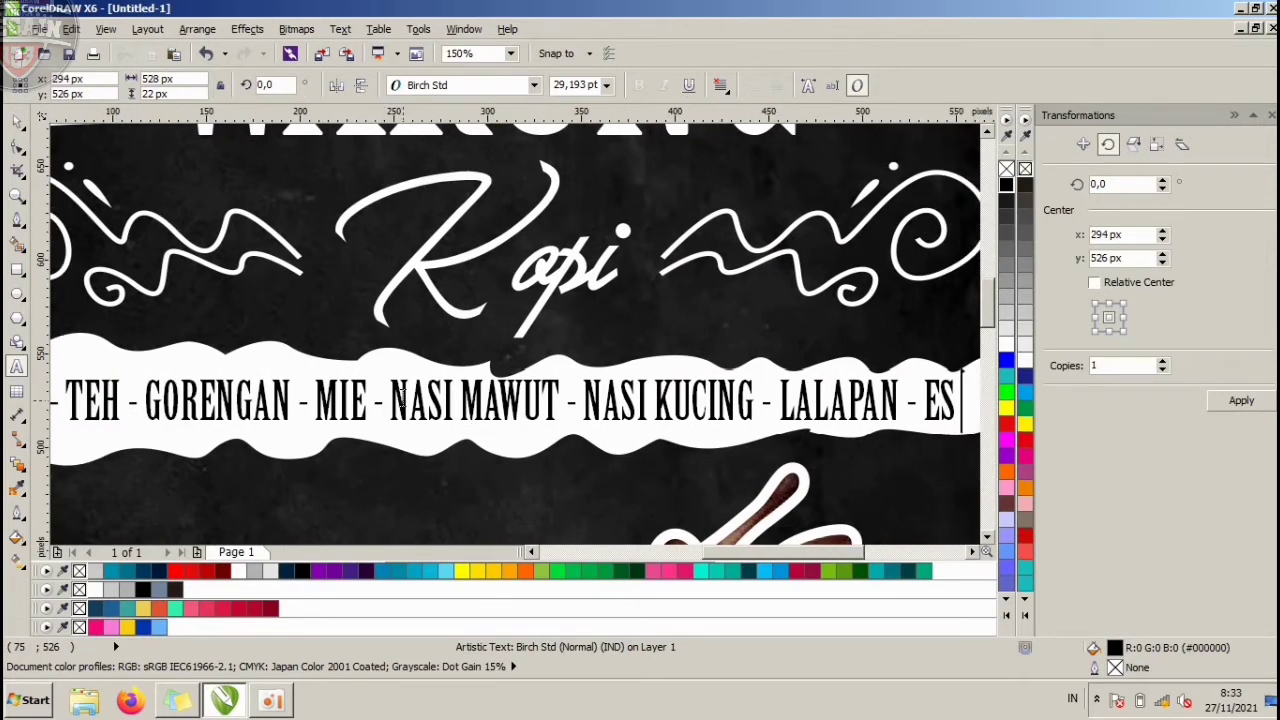
pyautogui.press('Escape')
# Move the menu text within the white band to about x 294 px, y 522 px.
pyautogui.scroll(-1, 490, 349)
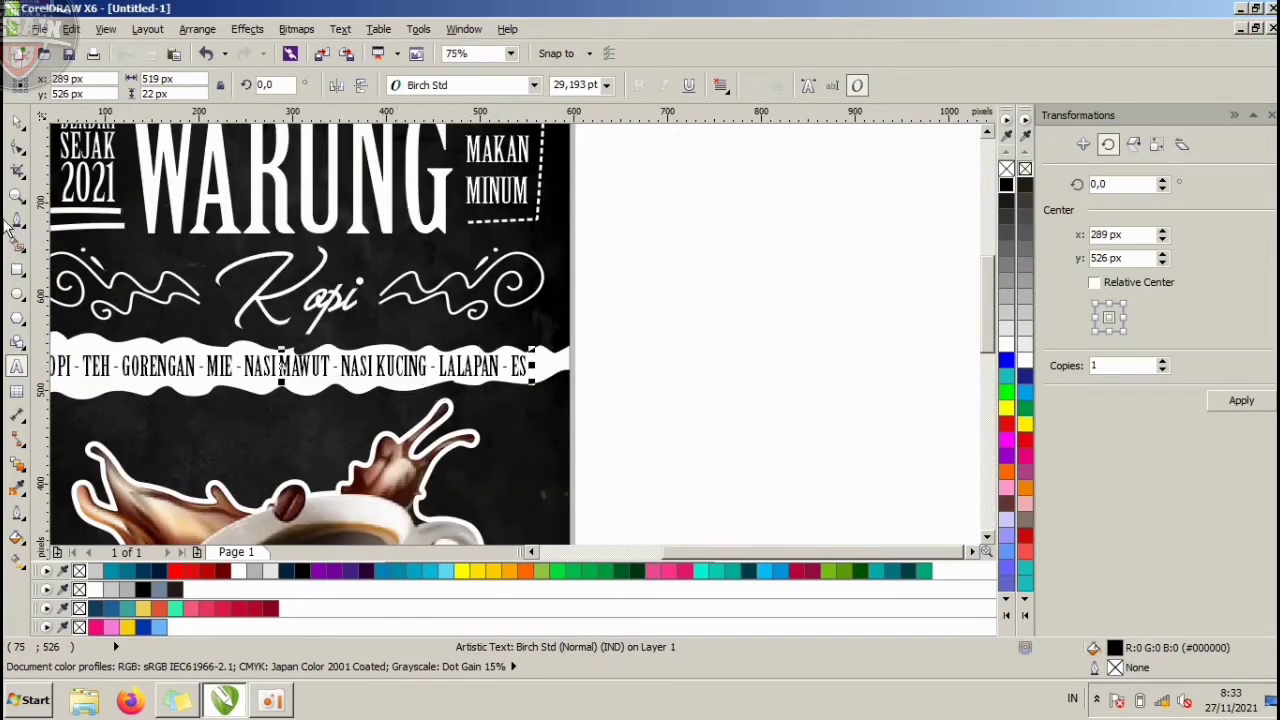
pyautogui.click(16, 121)
pyautogui.click(767, 331)
pyautogui.scroll(-2, 664, 286)
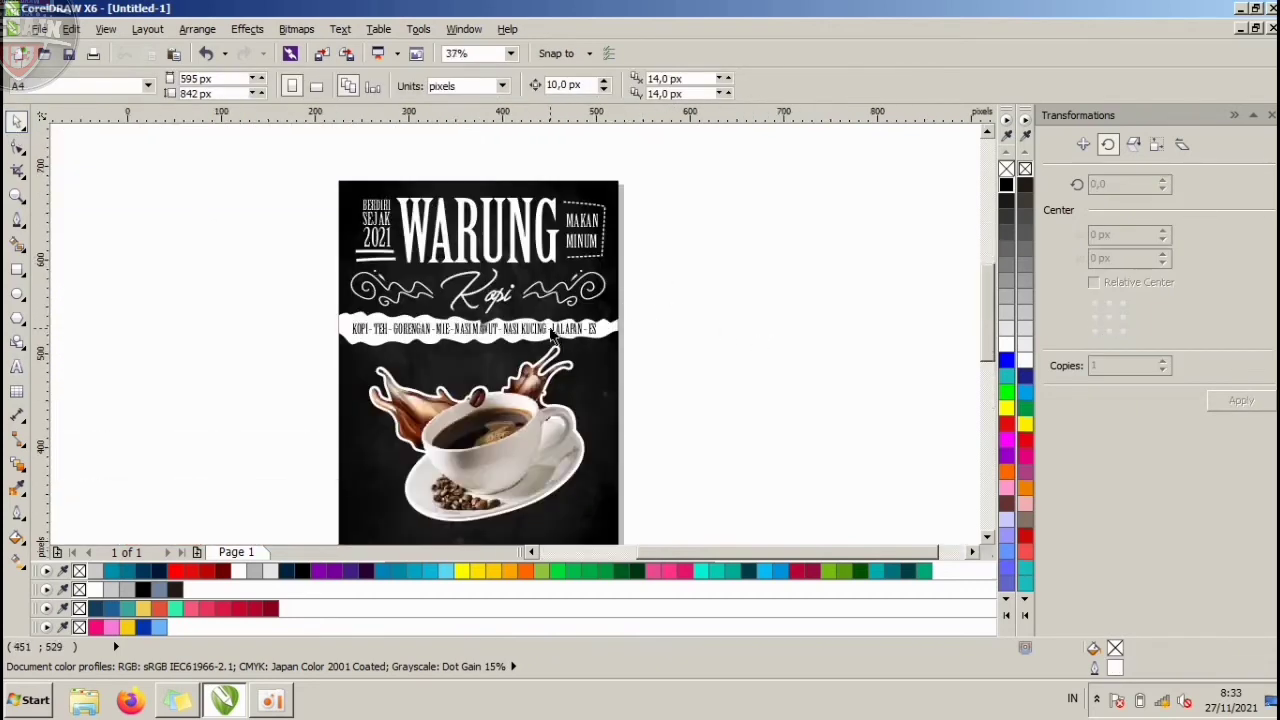
pyautogui.scroll(2, 551, 327)
pyautogui.click(541, 330)
pyautogui.moveTo(541, 330); pyautogui.dragTo(546, 326)
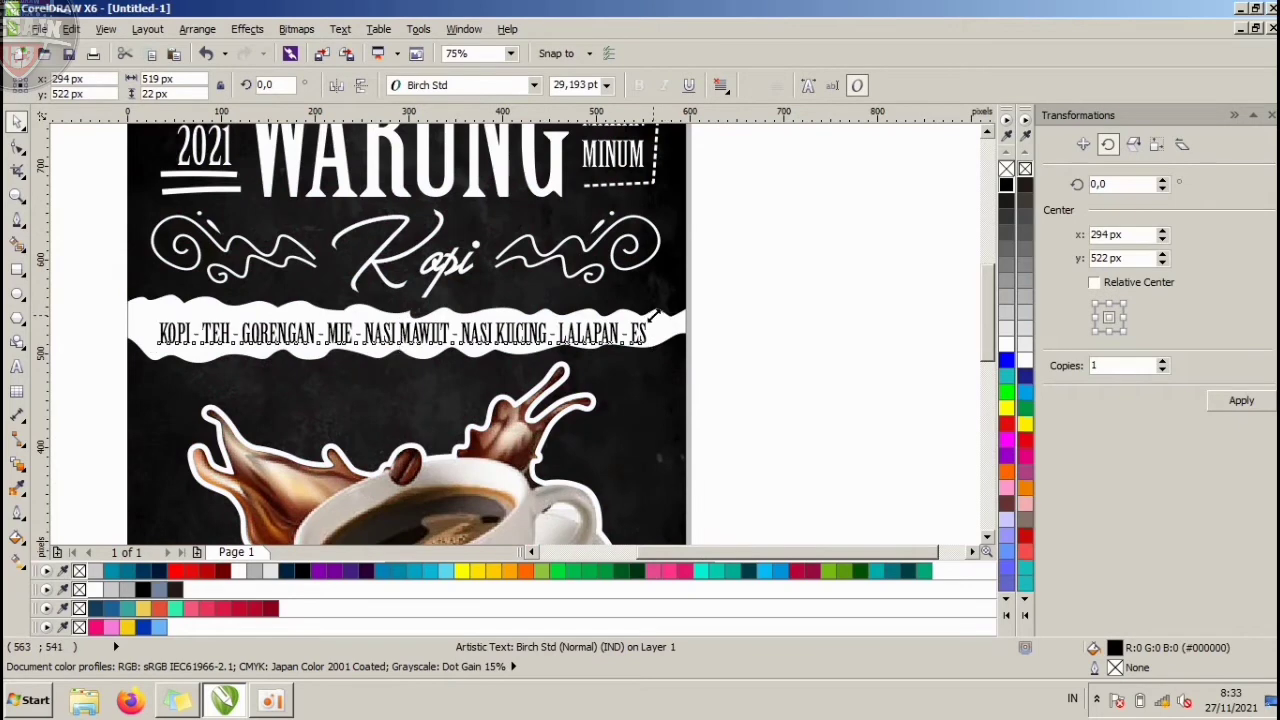
# Scale the menu text down to about 504 px wide and reduce its height to about 17 px.
pyautogui.moveTo(652, 316); pyautogui.dragTo(642, 313)
pyautogui.scroll(2, 410, 355)
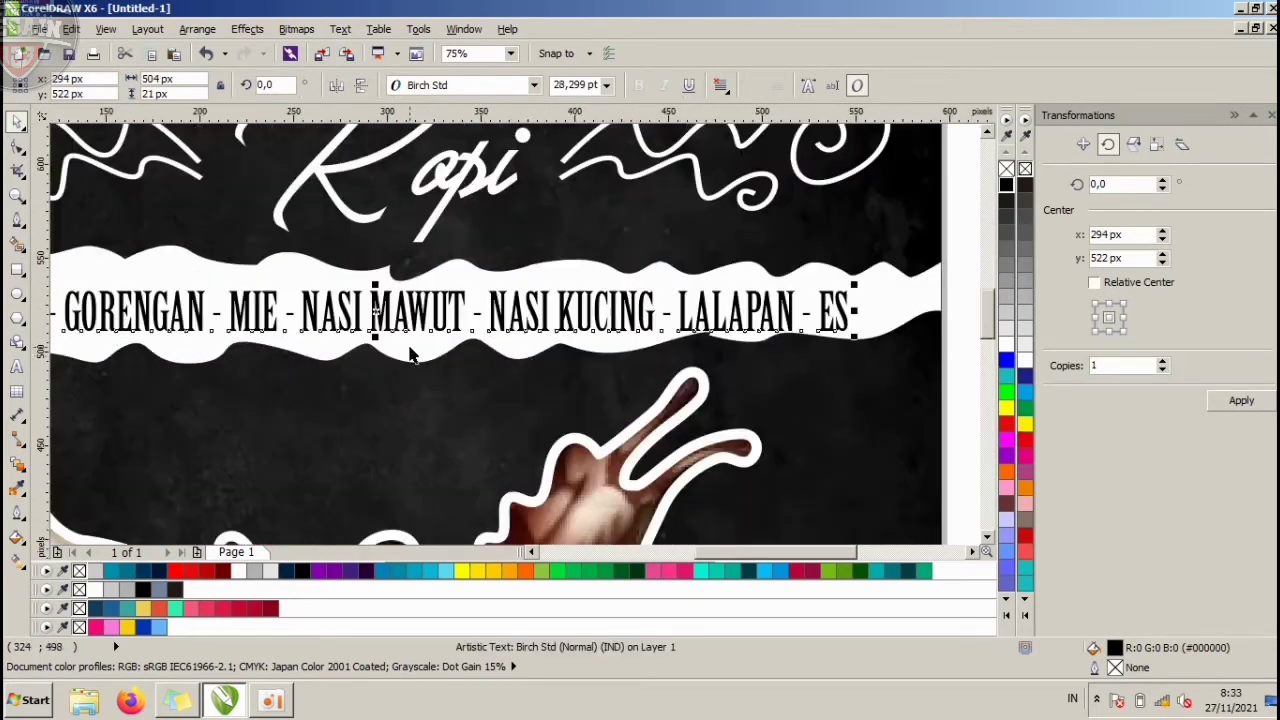
pyautogui.moveTo(375, 340); pyautogui.dragTo(376, 334)
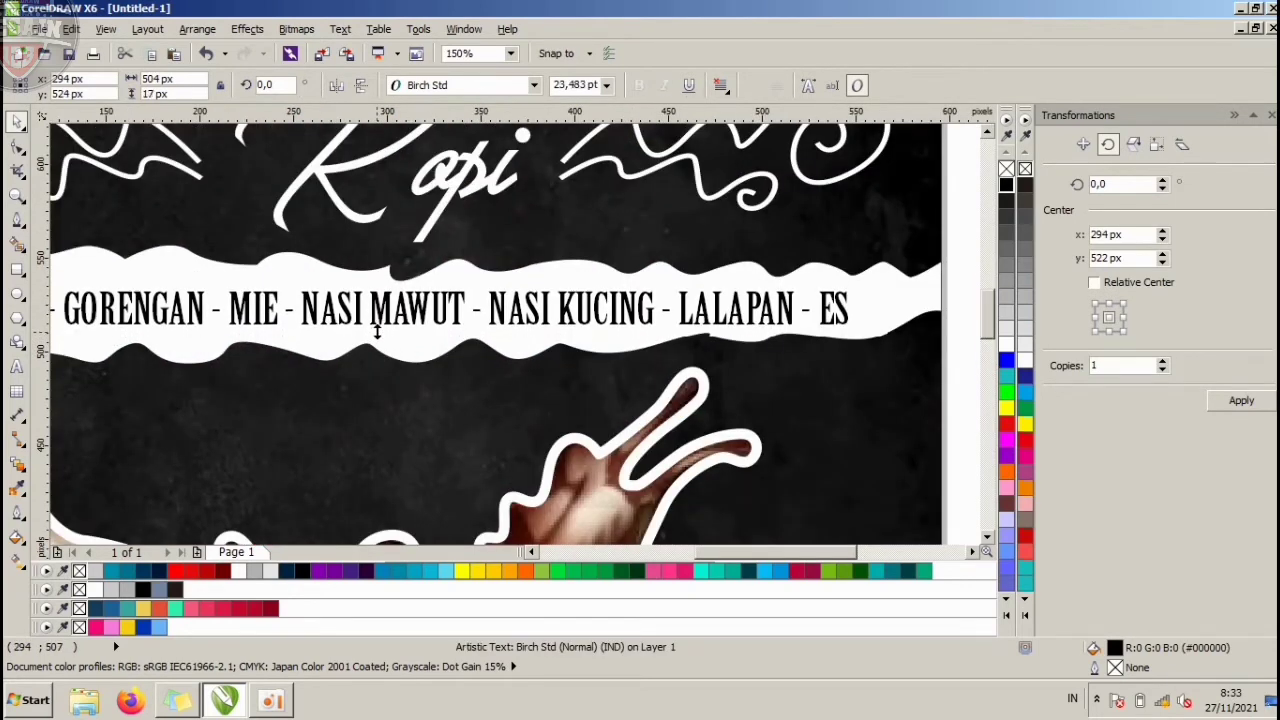
pyautogui.scroll(-2, 460, 329)
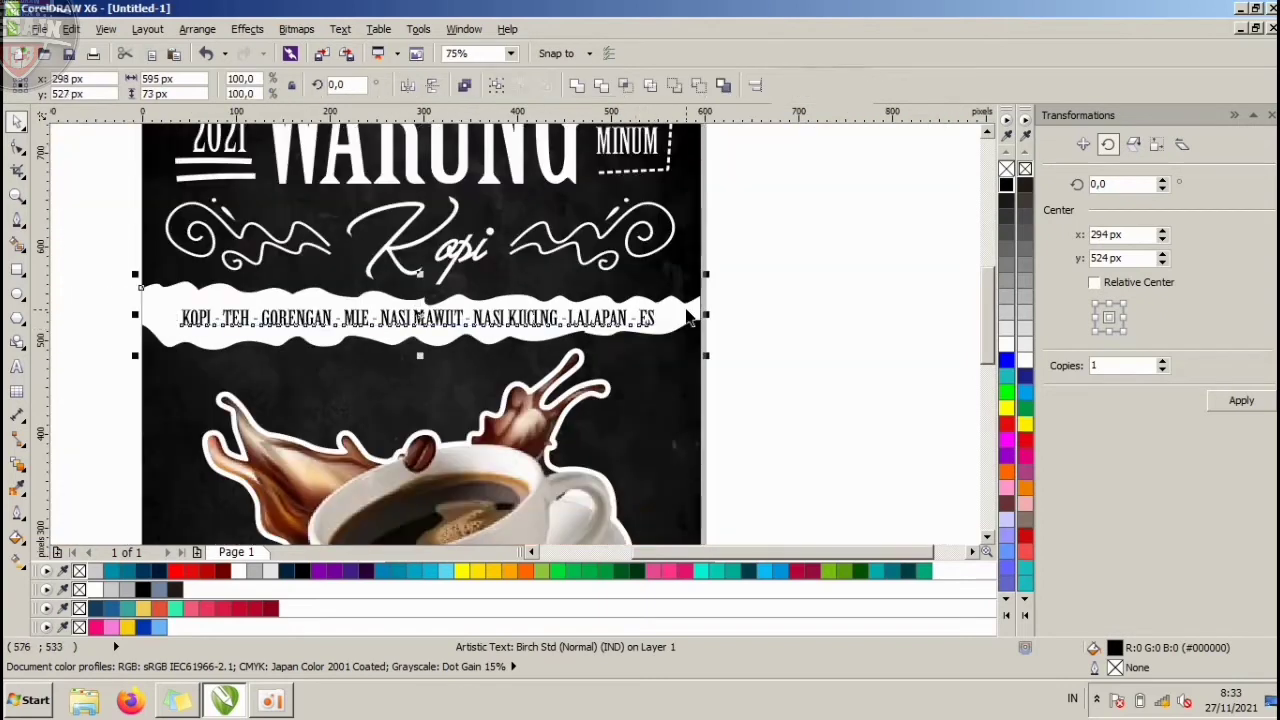
pyautogui.click(742, 297)
pyautogui.scroll(-2, 722, 298)
pyautogui.scroll(2, 680, 320)
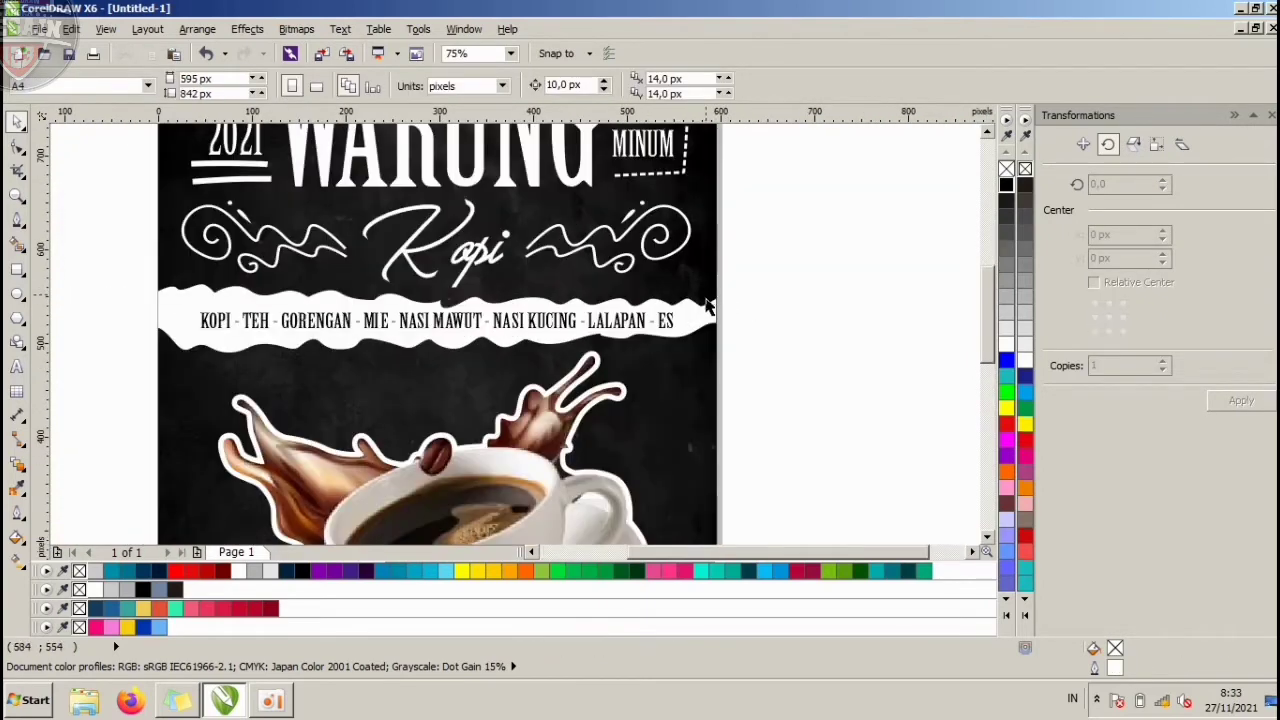
# Apply a drop shadow to the white band, cast straight down at 270°.
pyautogui.click(657, 333)
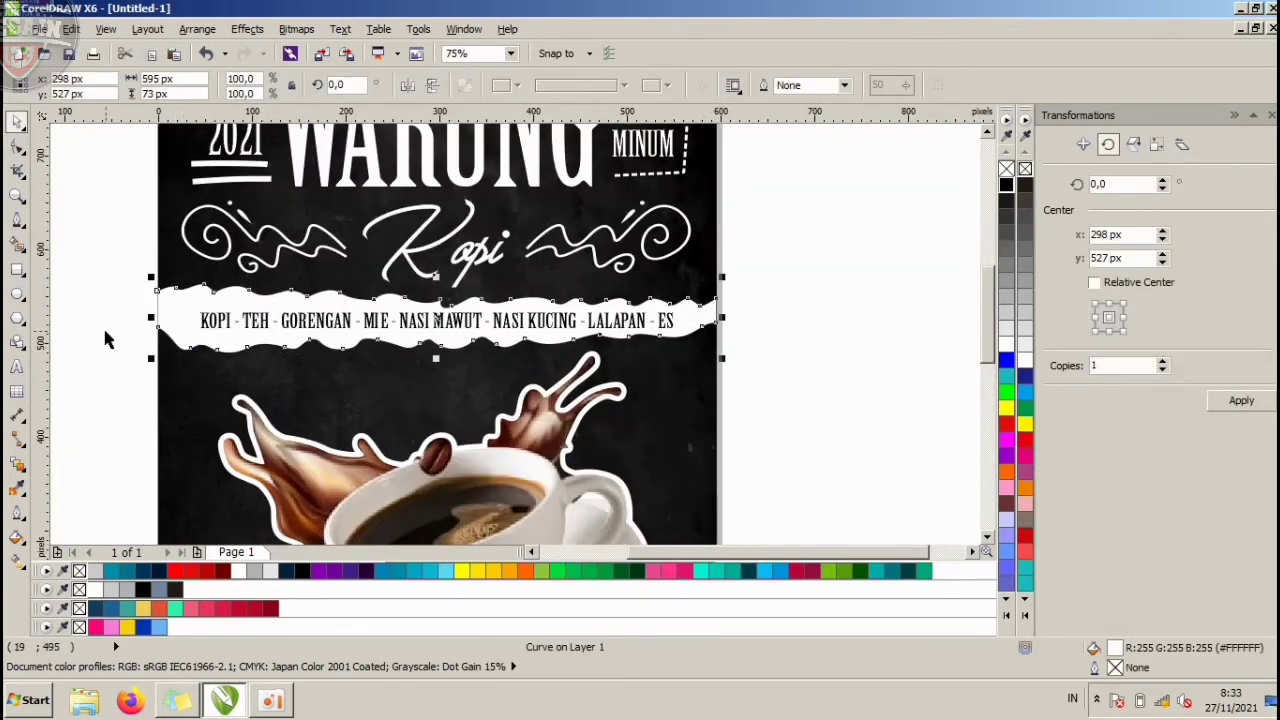
pyautogui.click(22, 466)
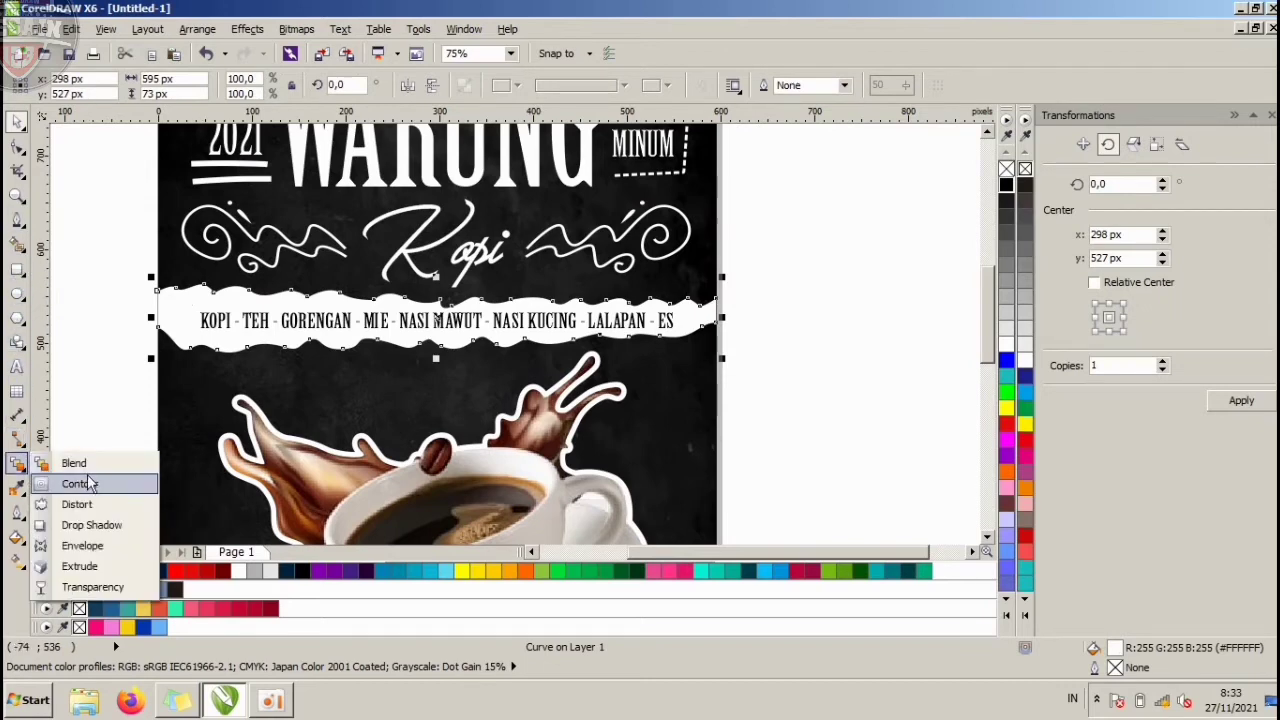
pyautogui.click(81, 526)
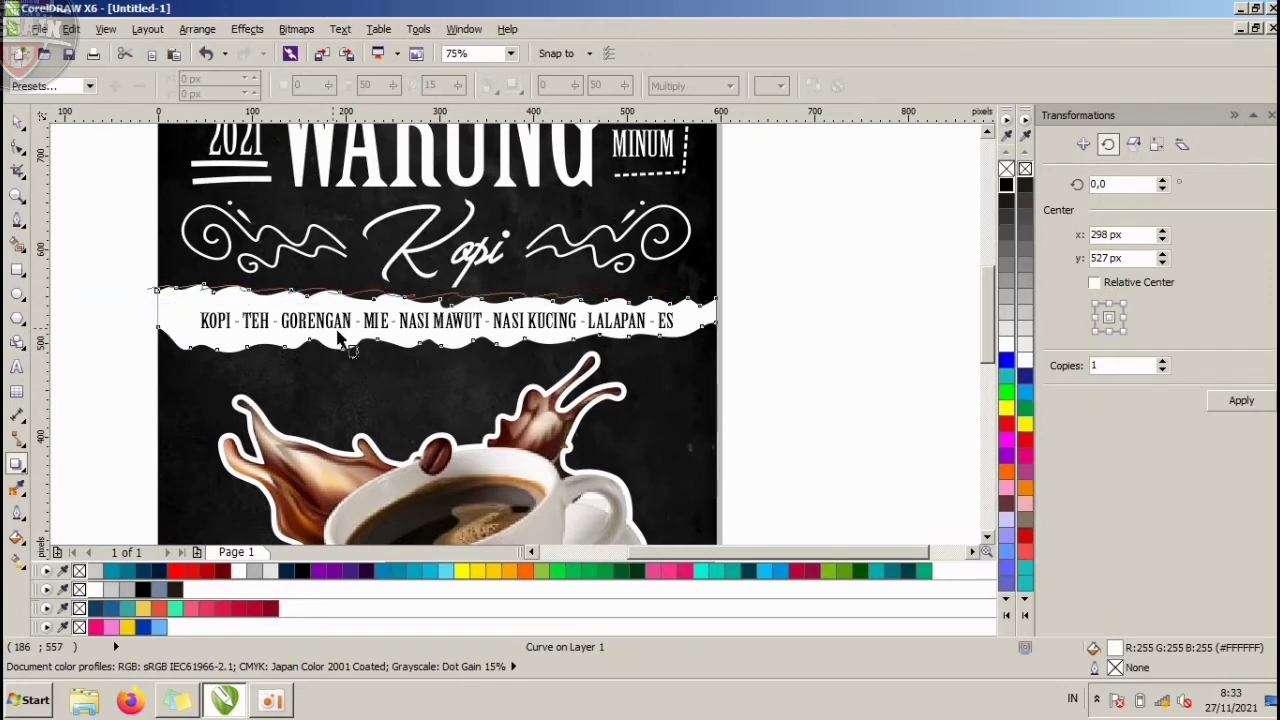
pyautogui.moveTo(337, 330); pyautogui.dragTo(436, 348)
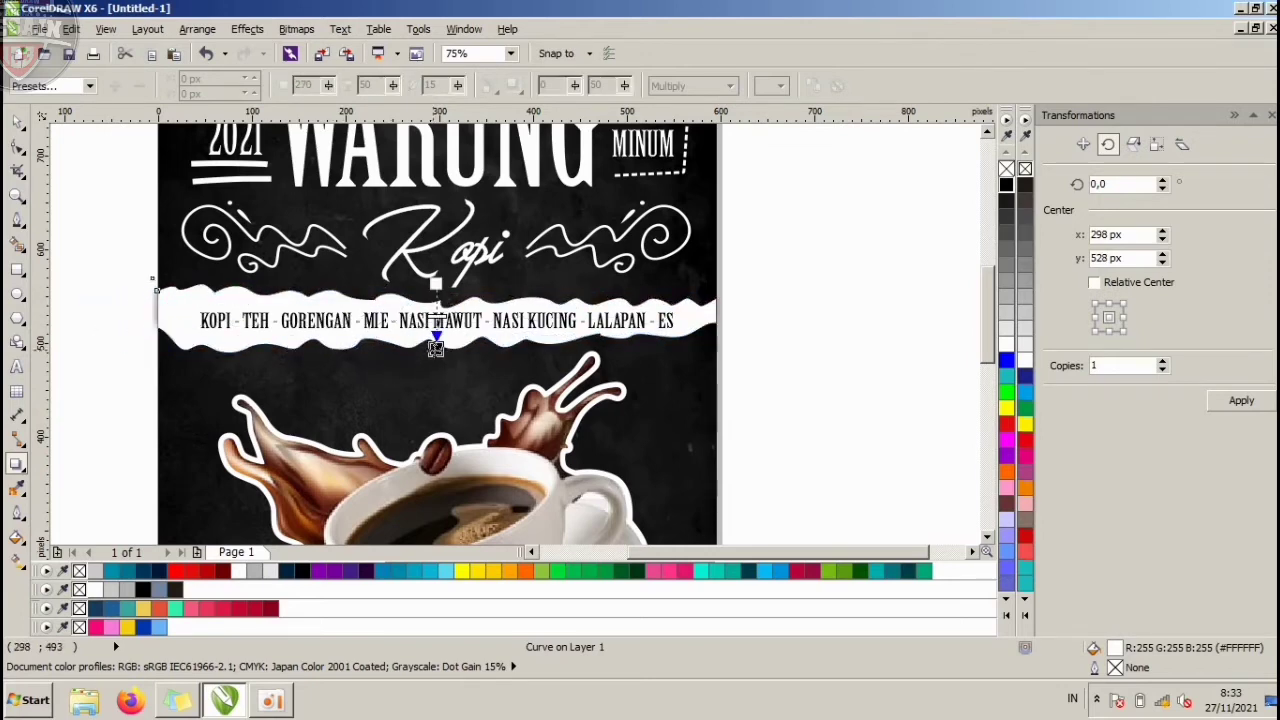
pyautogui.scroll(1, 436, 348)
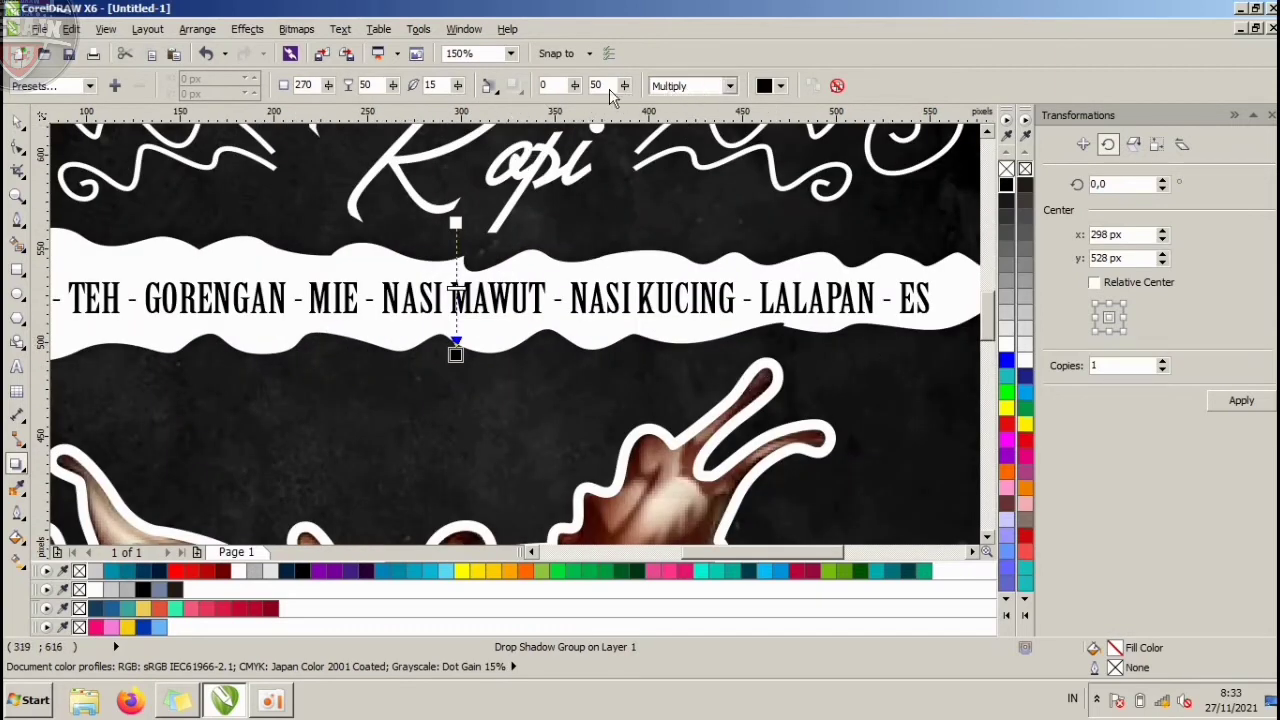
# Set the band's drop shadow to feathering 9 and opacity 99, with black as its colour.
pyautogui.doubleClick(431, 85)
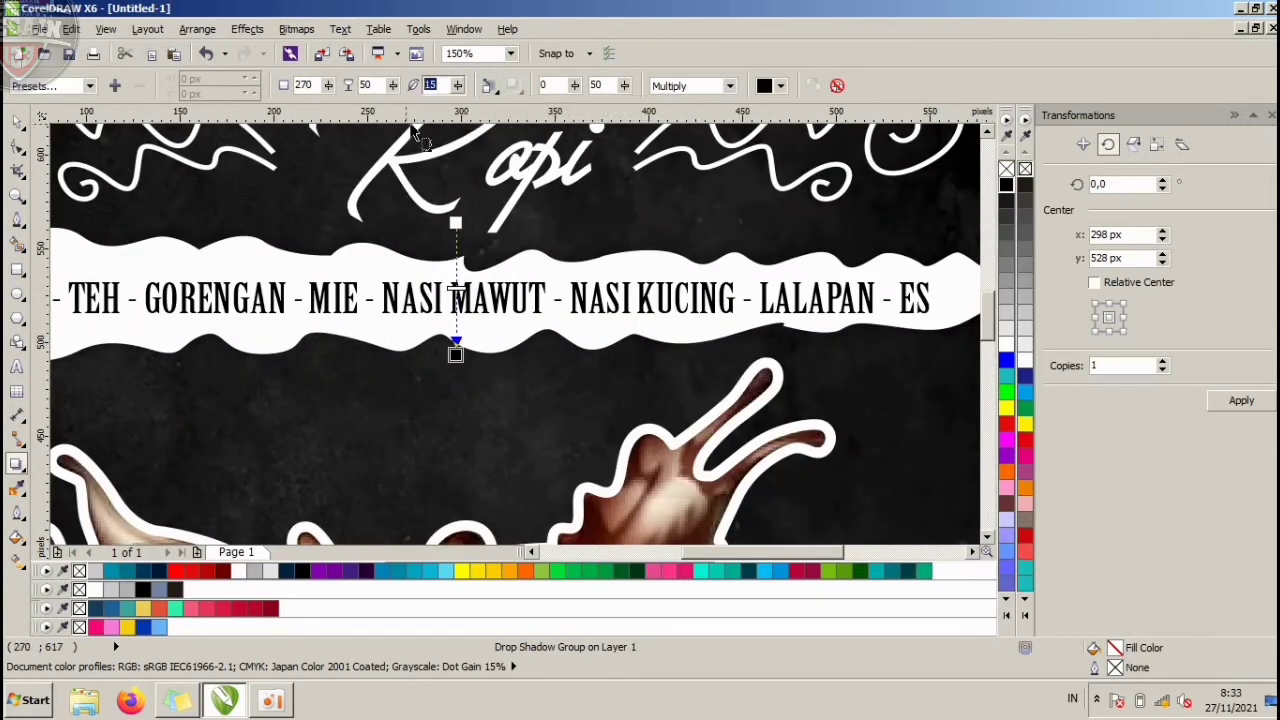
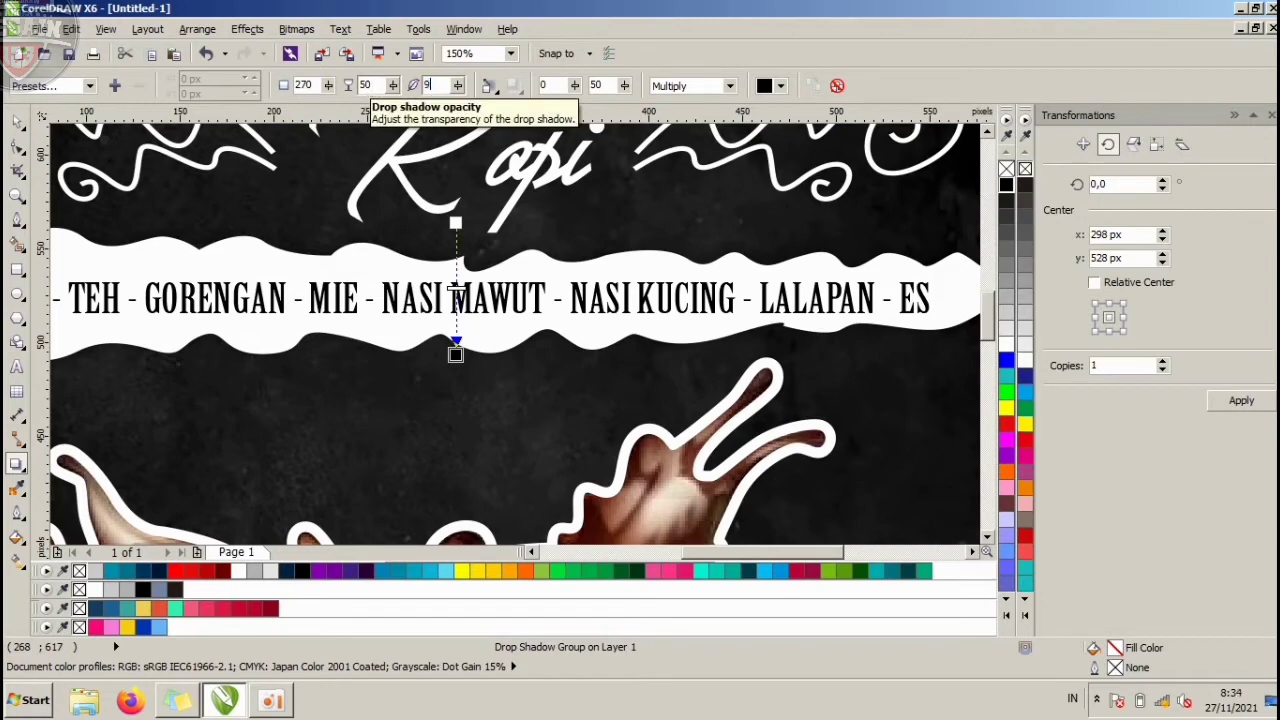
pyautogui.doubleClick(367, 85)
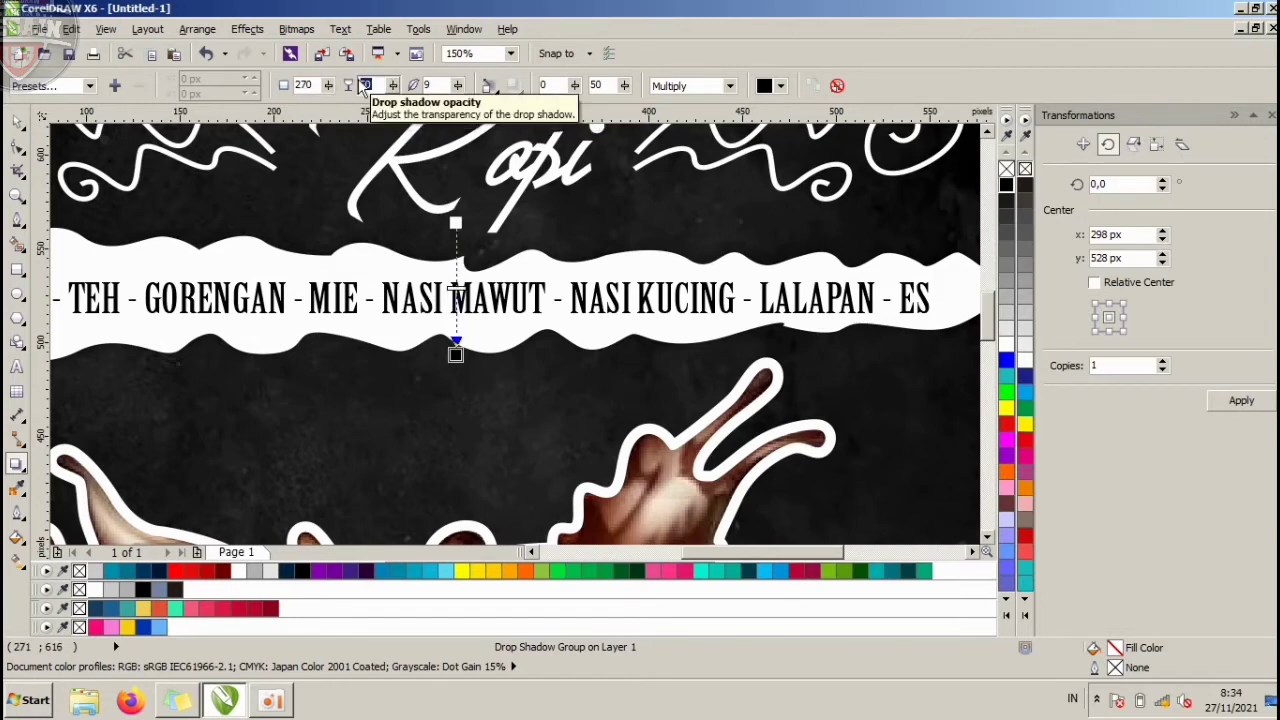
pyautogui.write('99')
pyautogui.press('Return')
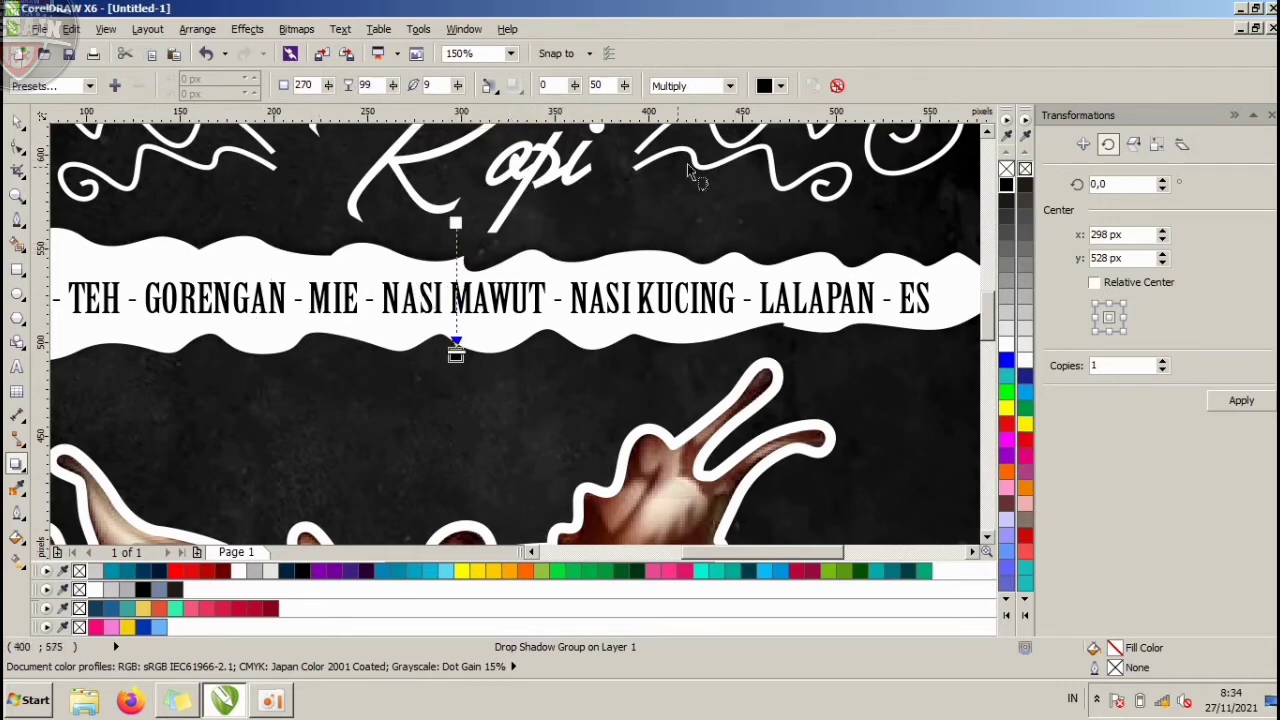
pyautogui.click(782, 87)
pyautogui.click(767, 229)
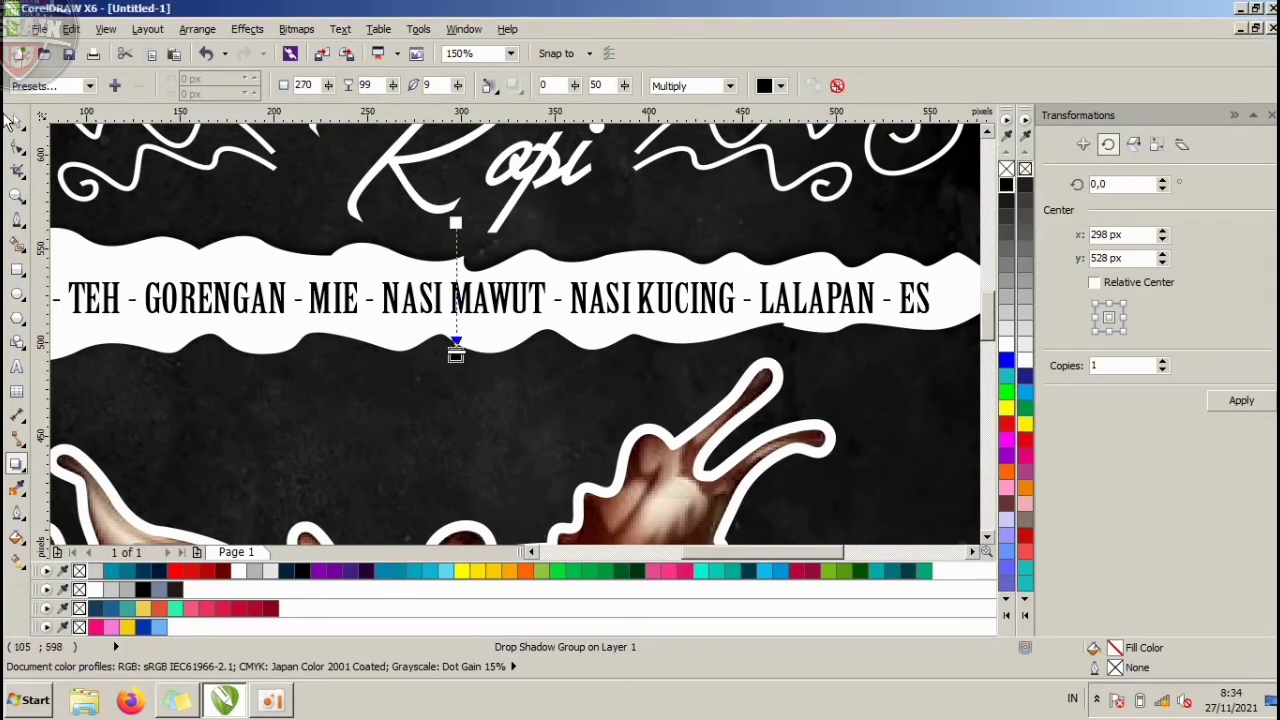
# Move the white band, its shadow and the menu text together past the page's left edge, to about x -155 px, y 513 px.
pyautogui.click(16, 122)
pyautogui.scroll(-5, 623, 320)
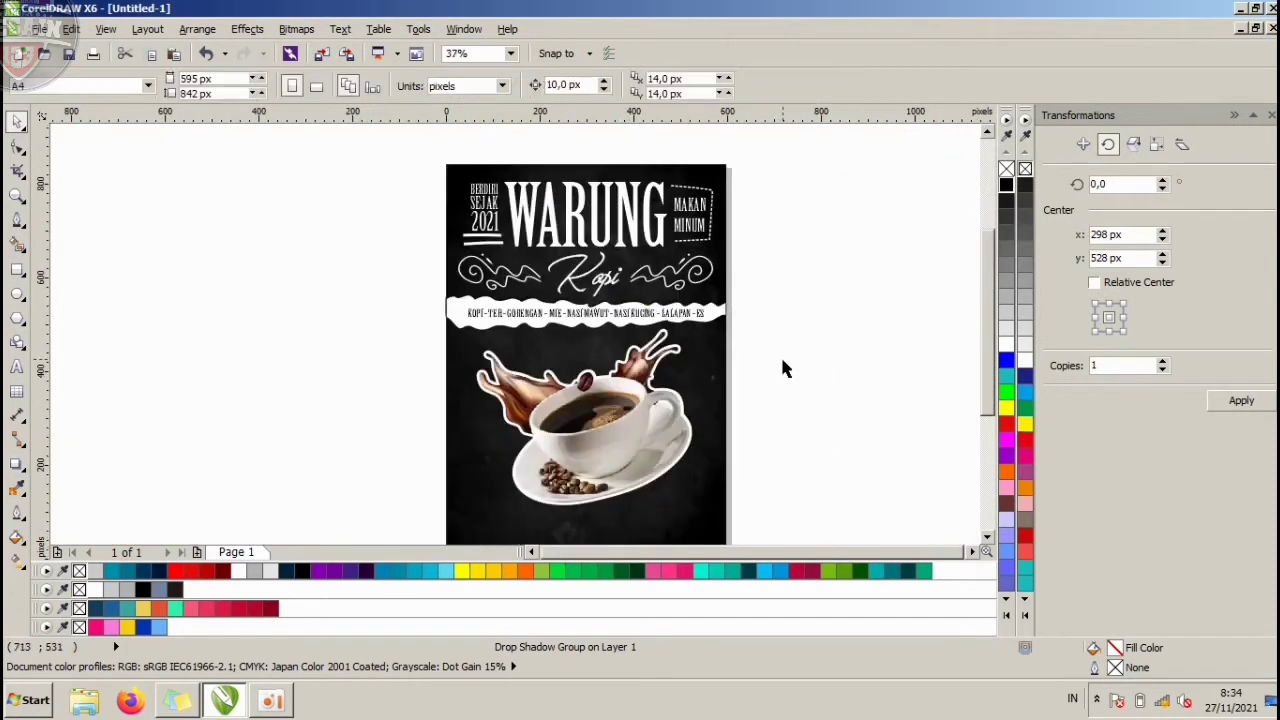
pyautogui.moveTo(781, 358); pyautogui.dragTo(358, 302)
pyautogui.moveTo(335, 318); pyautogui.dragTo(337, 309)
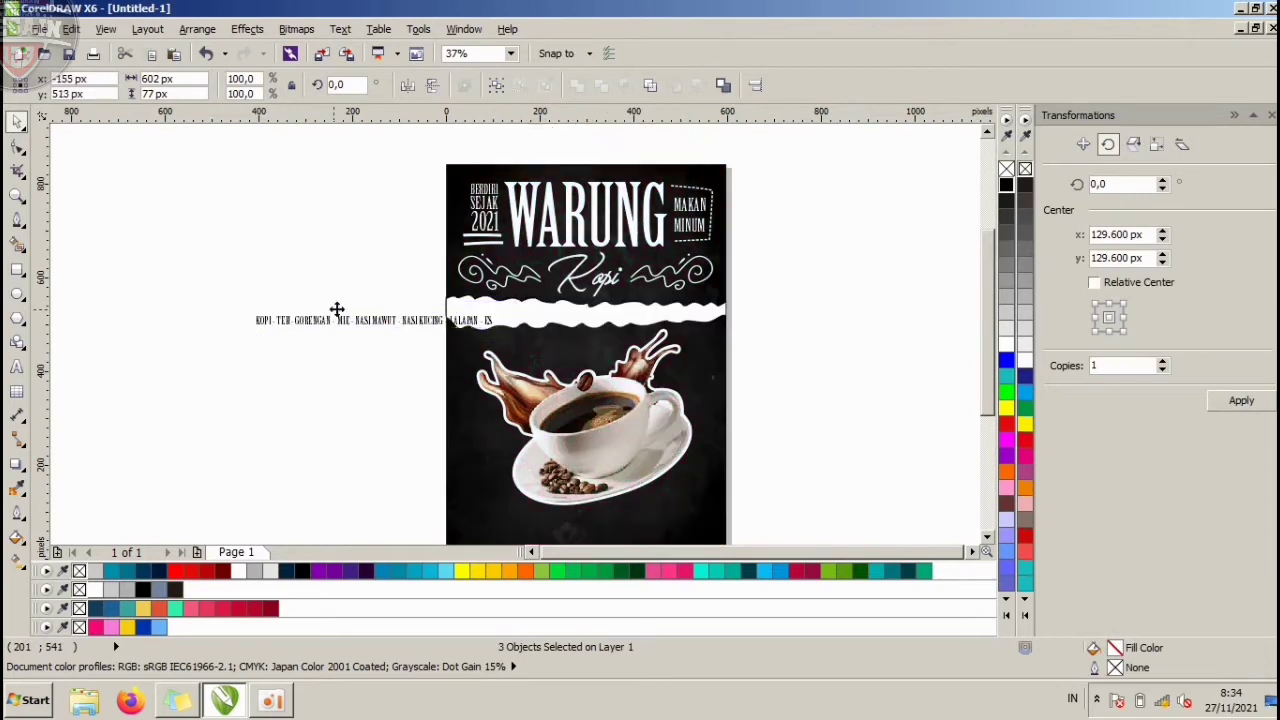
# Undo the last move of the white band, its shadow and the menu text.
pyautogui.scroll(2, 405, 318)
pyautogui.scroll(2, 405, 318)
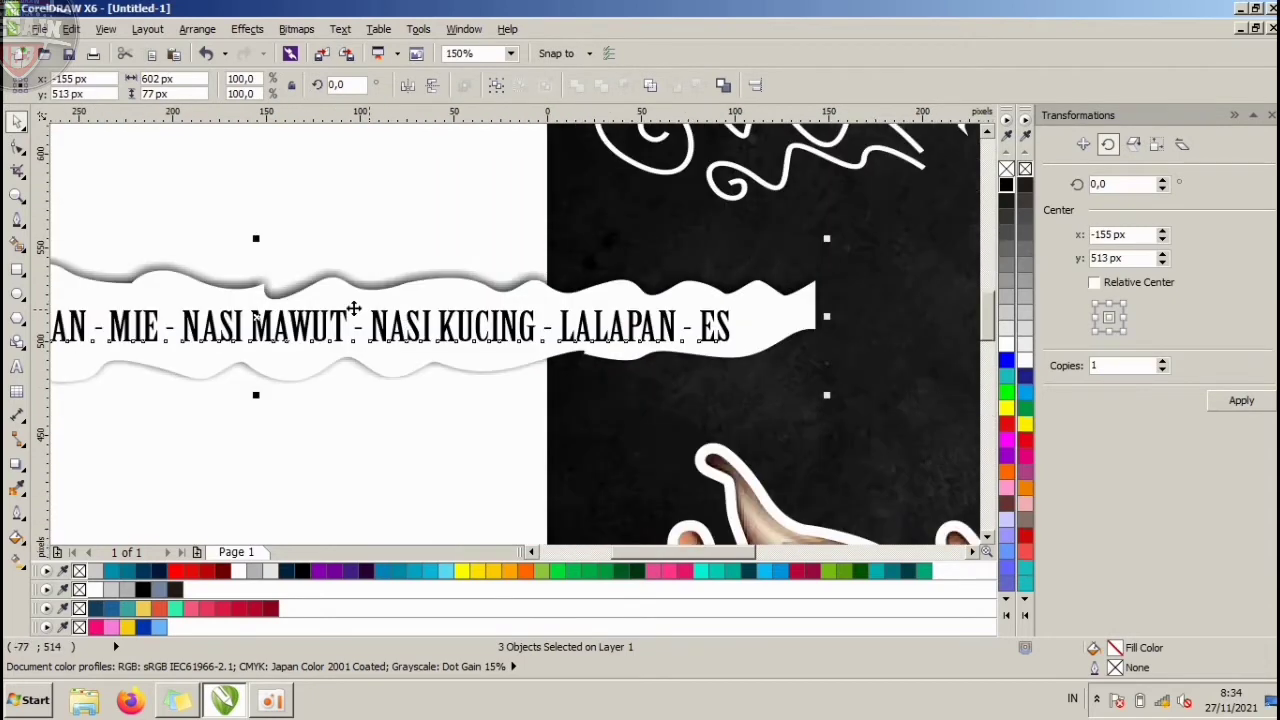
pyautogui.hotkey('ctrl', 'z')
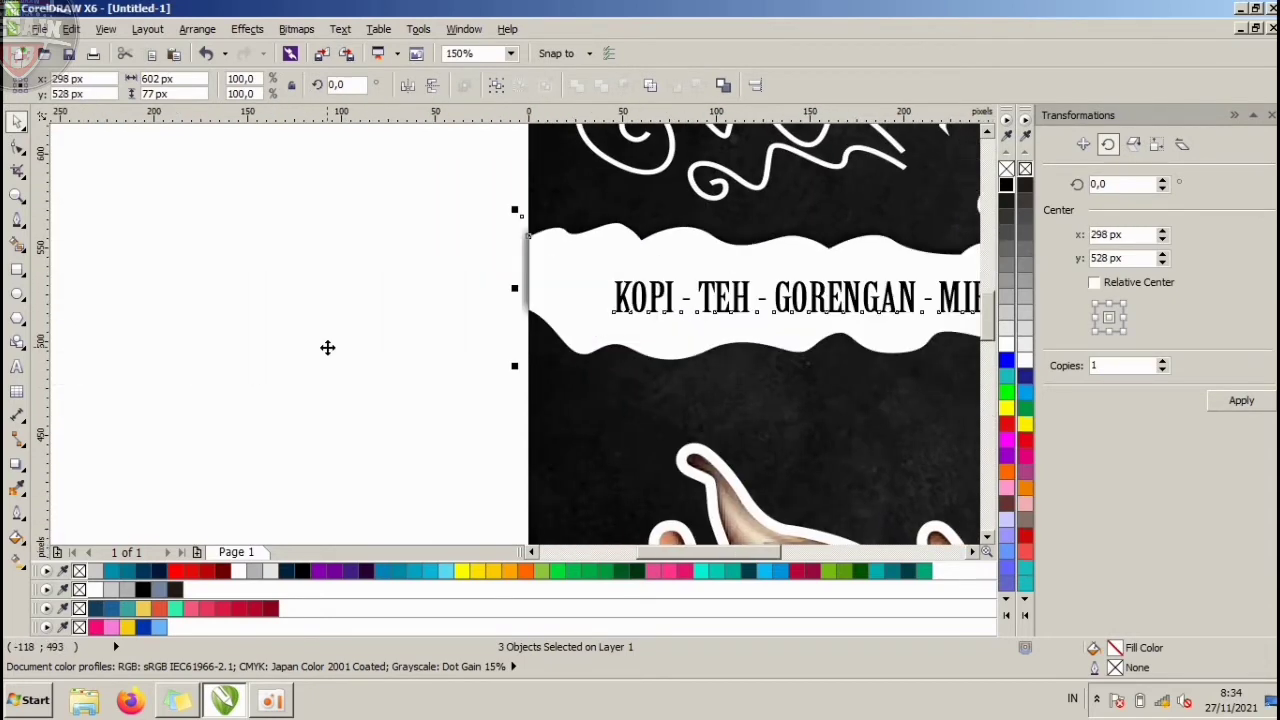
# Group the white band, its shadow and the menu text into one object.
pyautogui.scroll(-2, 327, 347)
pyautogui.moveTo(895, 339); pyautogui.dragTo(225, 236)
pyautogui.click(180, 259)
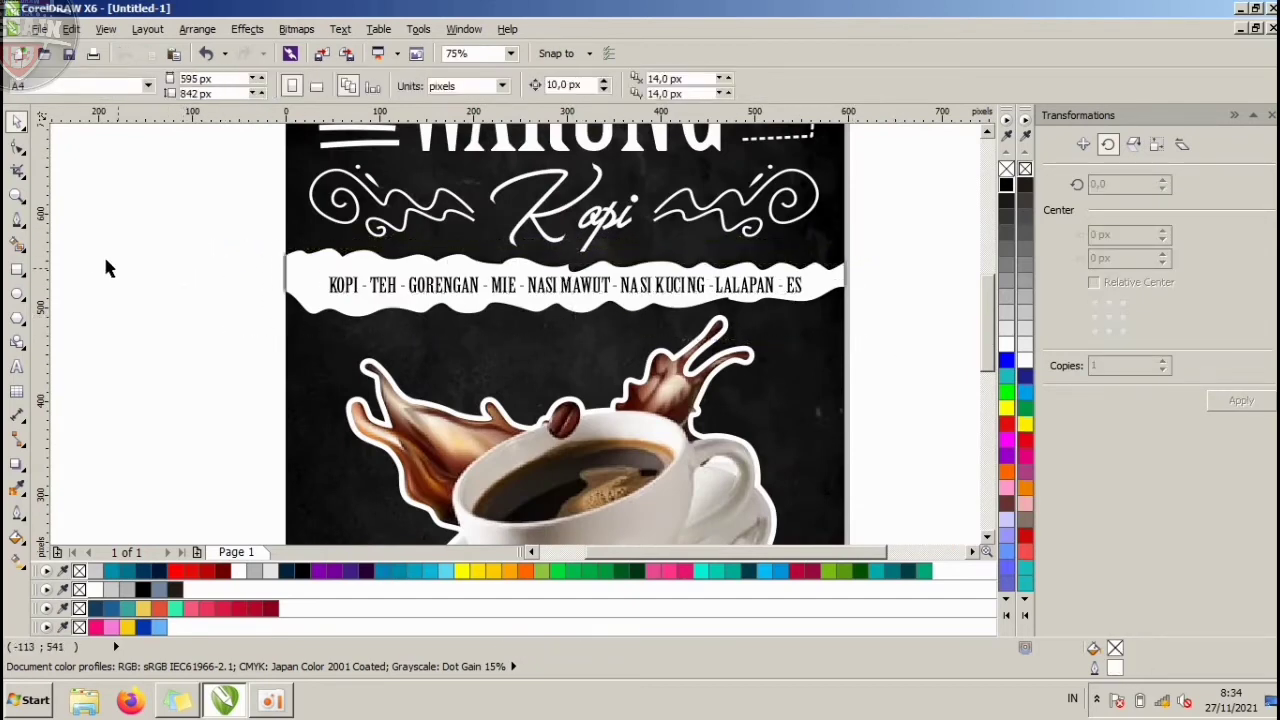
pyautogui.click(312, 287)
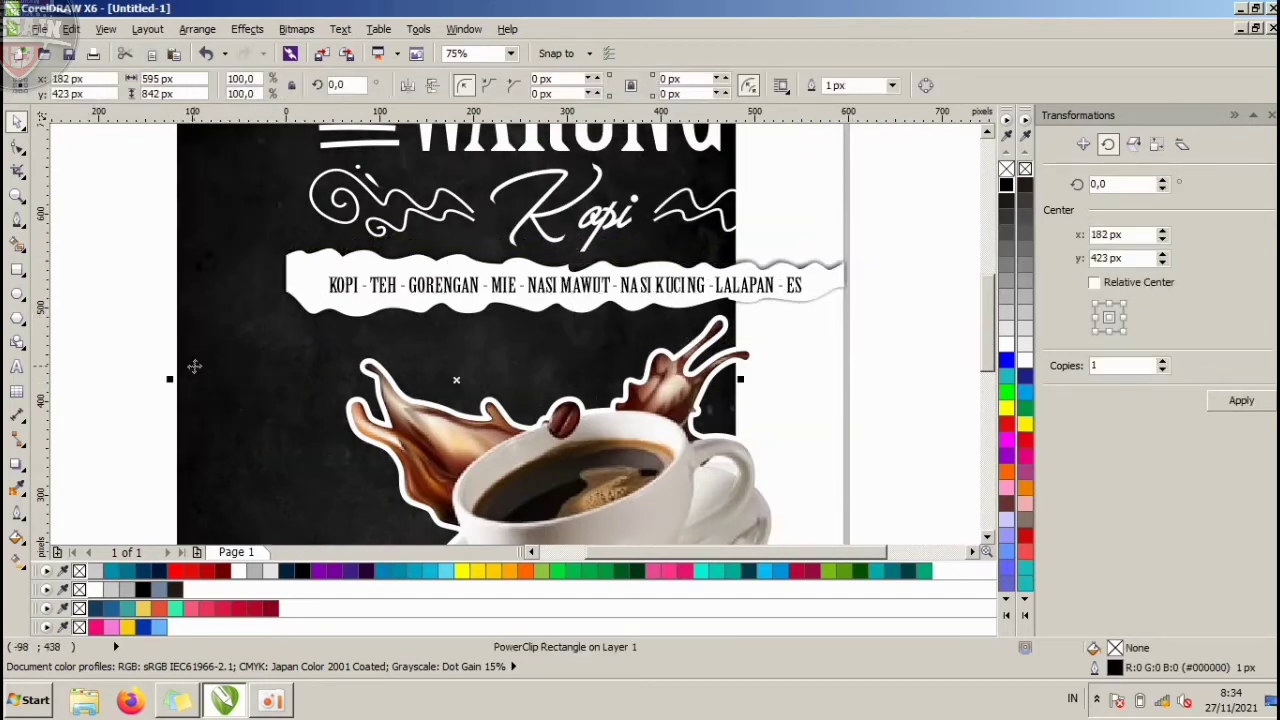
pyautogui.hotkey('ctrl', 'z')
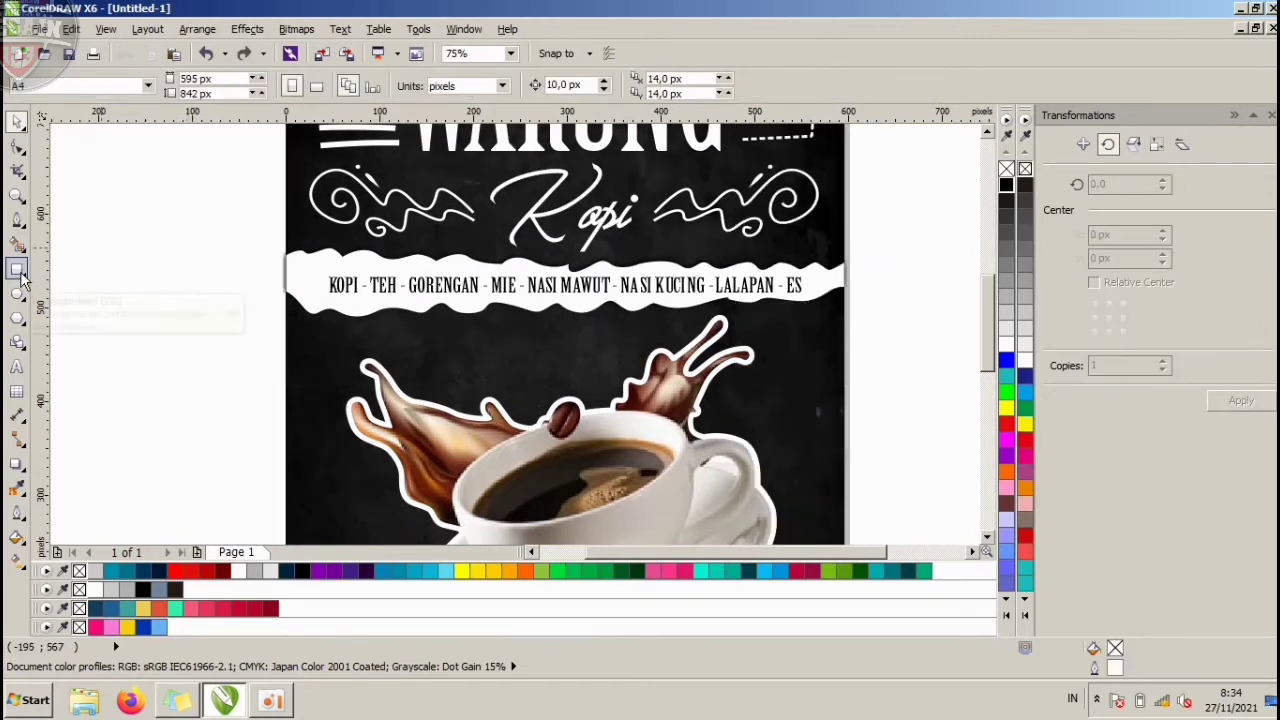
# Add a page-sized rectangle of 595 × 842 px on the poster page.
pyautogui.doubleClick(18, 269)
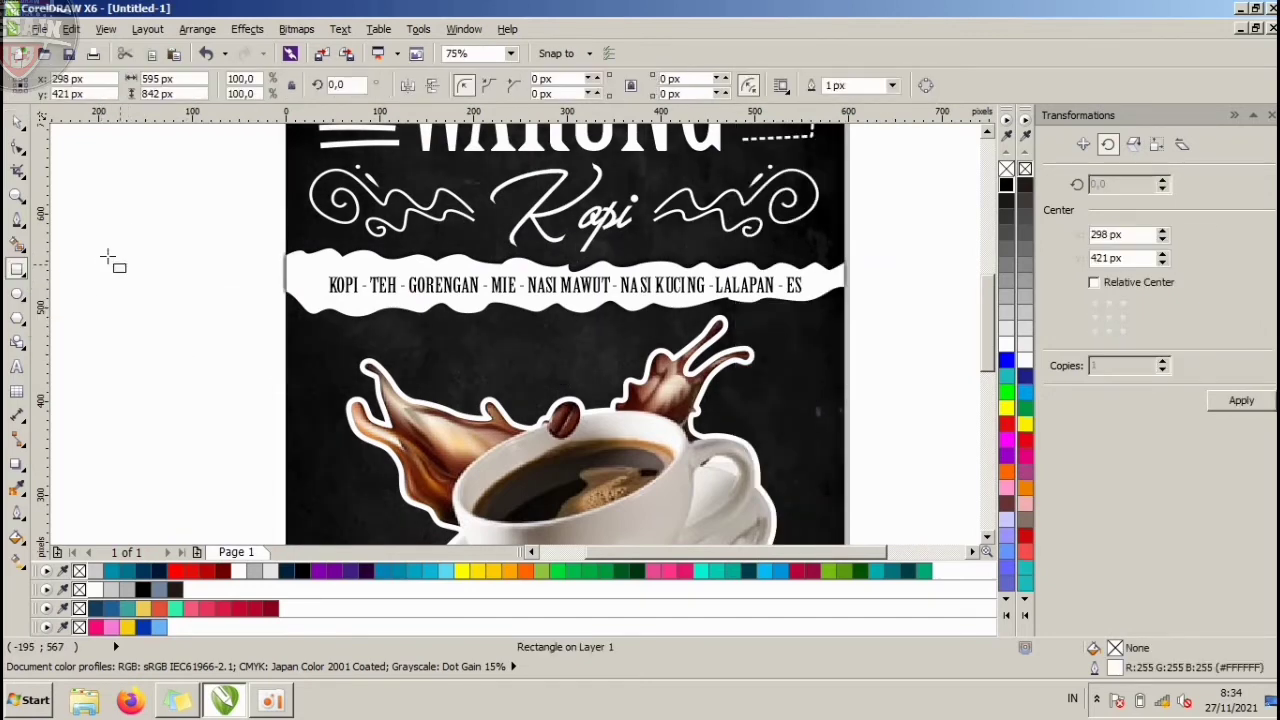
pyautogui.click(17, 122)
pyautogui.click(60, 205)
# PowerClip the grouped white band and menu text into the dark page-sized background frame.
pyautogui.moveTo(897, 372); pyautogui.dragTo(262, 255)
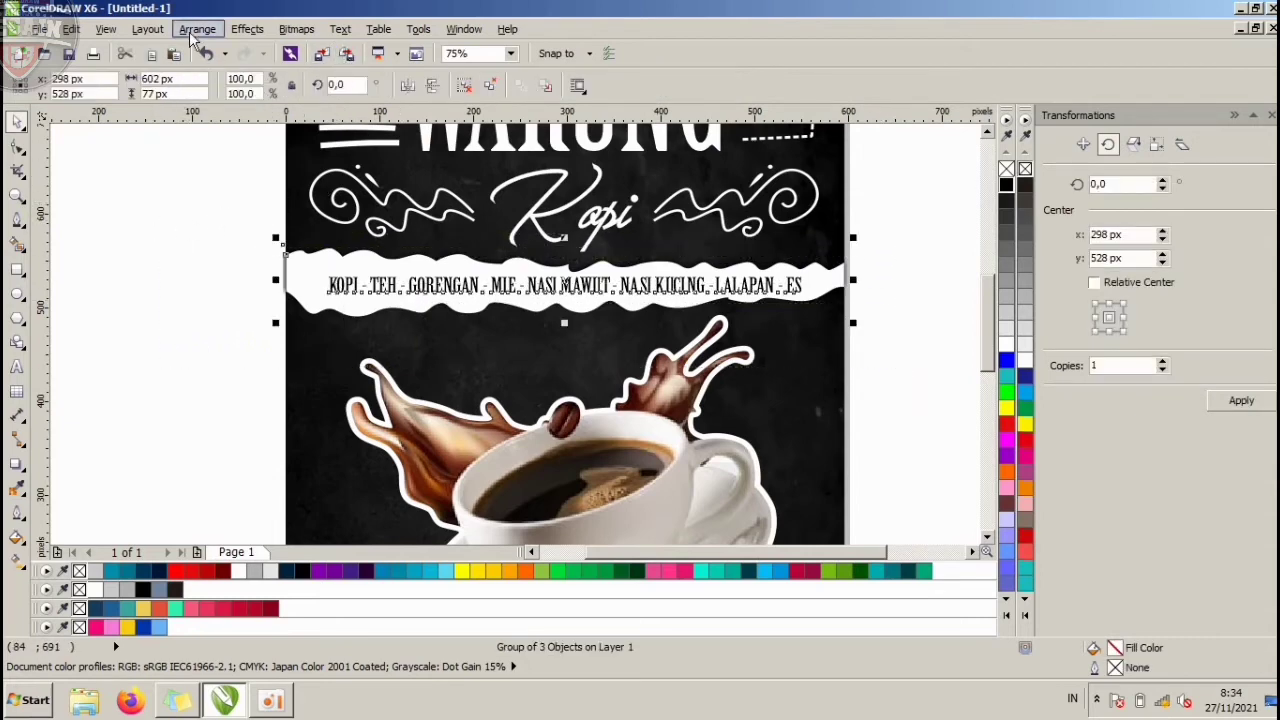
pyautogui.click(247, 29)
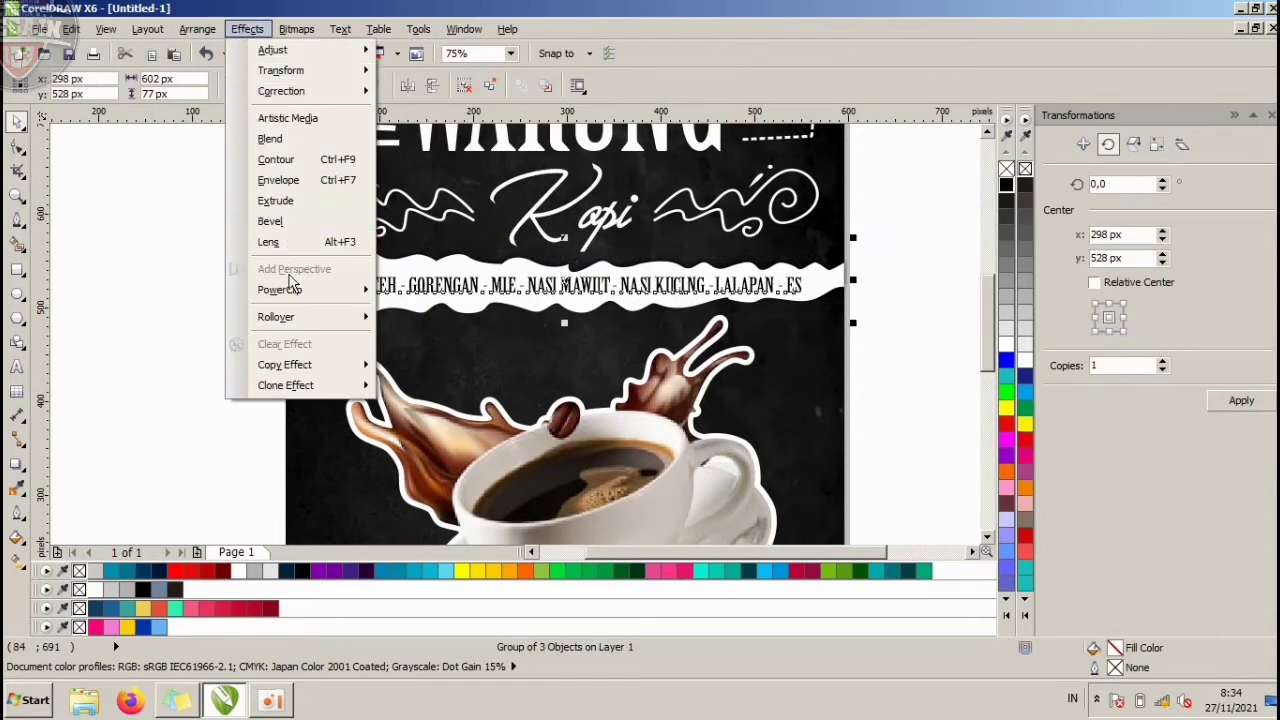
pyautogui.moveTo(295, 296)
pyautogui.click(449, 291)
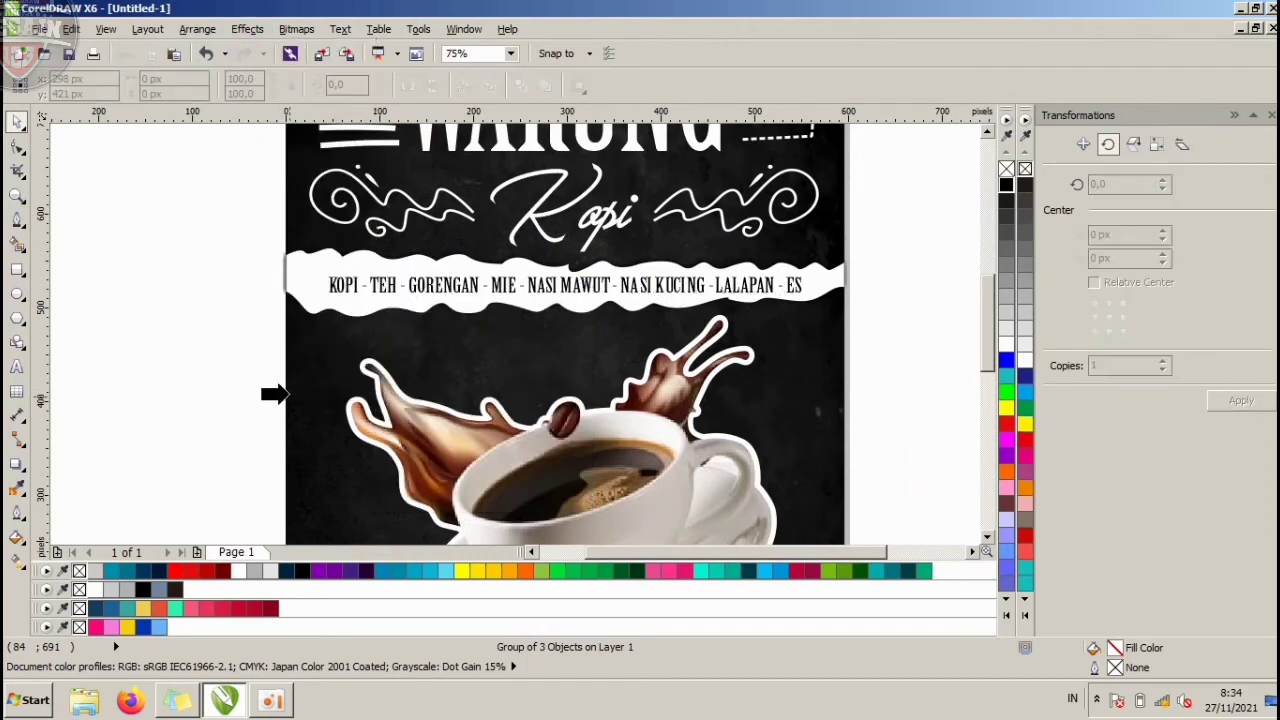
pyautogui.click(313, 458)
pyautogui.click(152, 364)
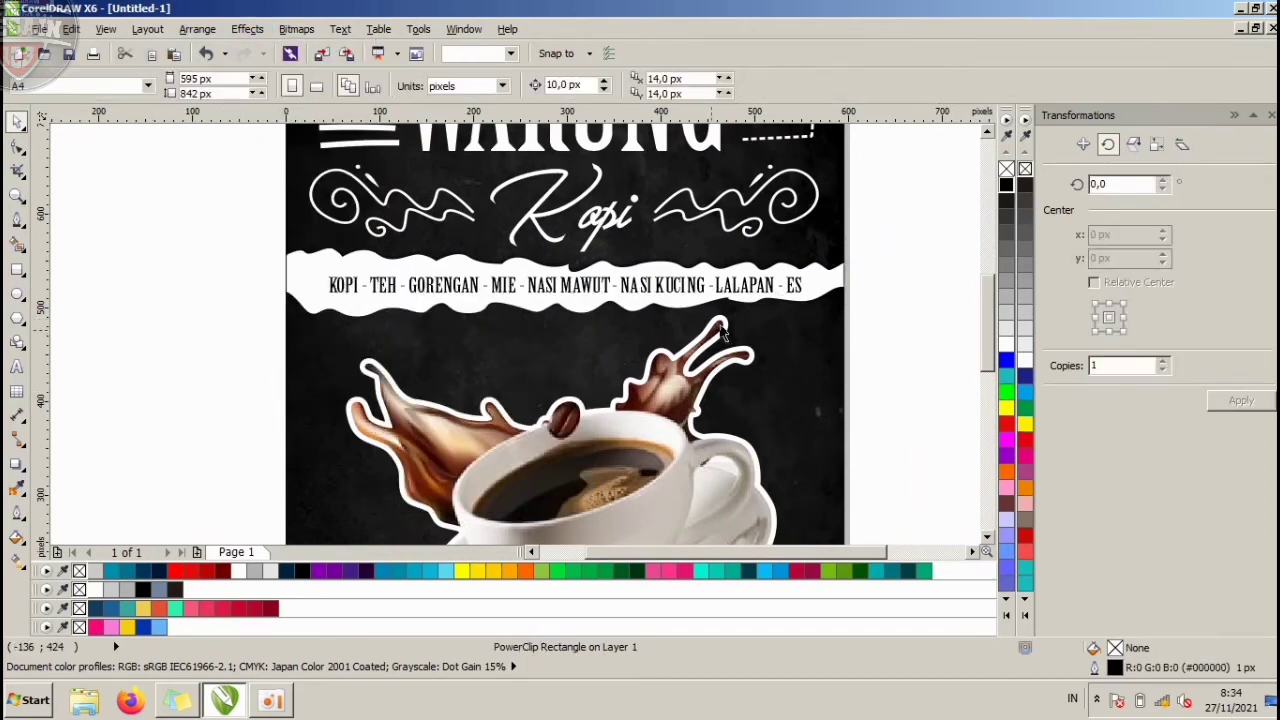
pyautogui.click(818, 354)
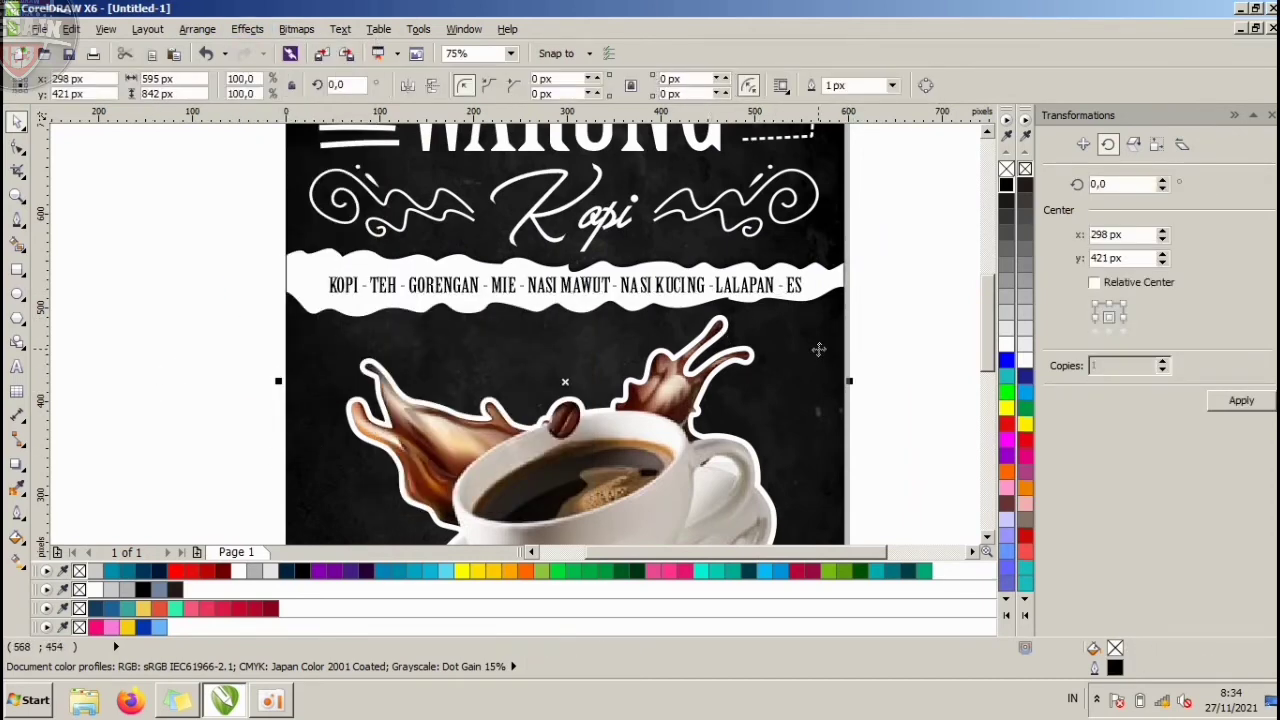
pyautogui.scroll(-2, 768, 320)
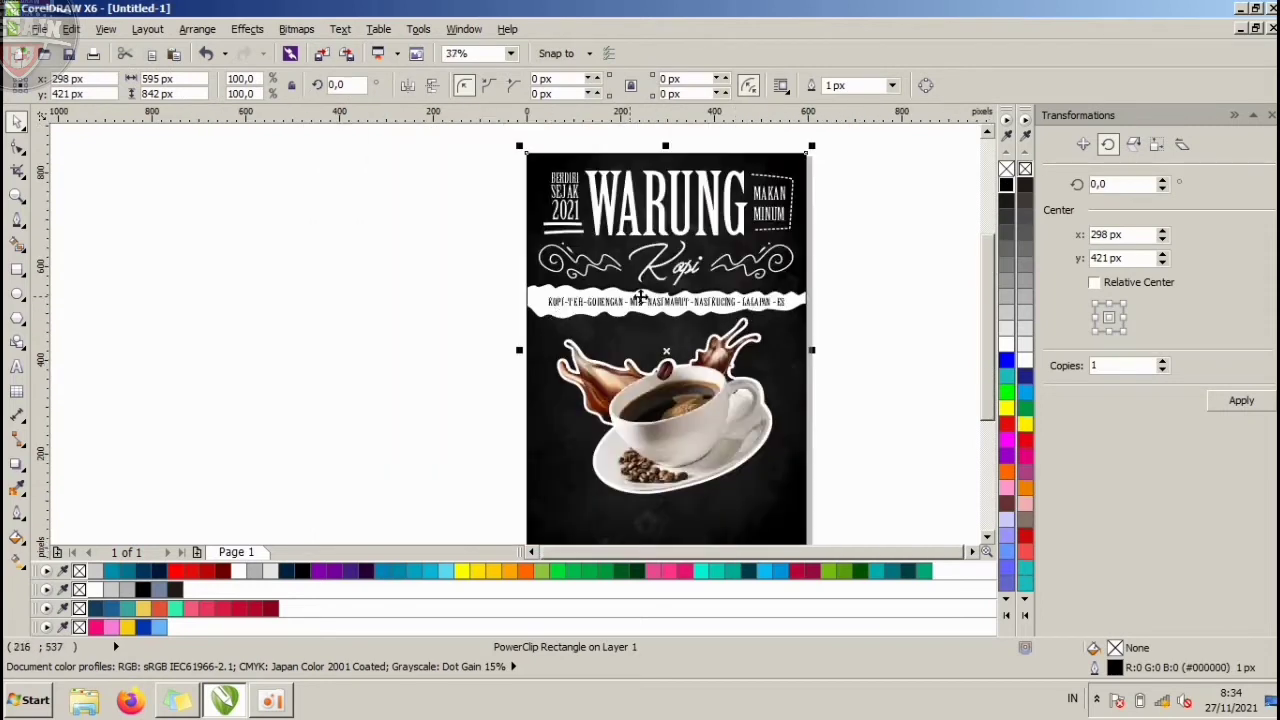
pyautogui.click(822, 319)
# Try moving the coffee cup group down to about y 288 px, and undo the move.
pyautogui.click(716, 416)
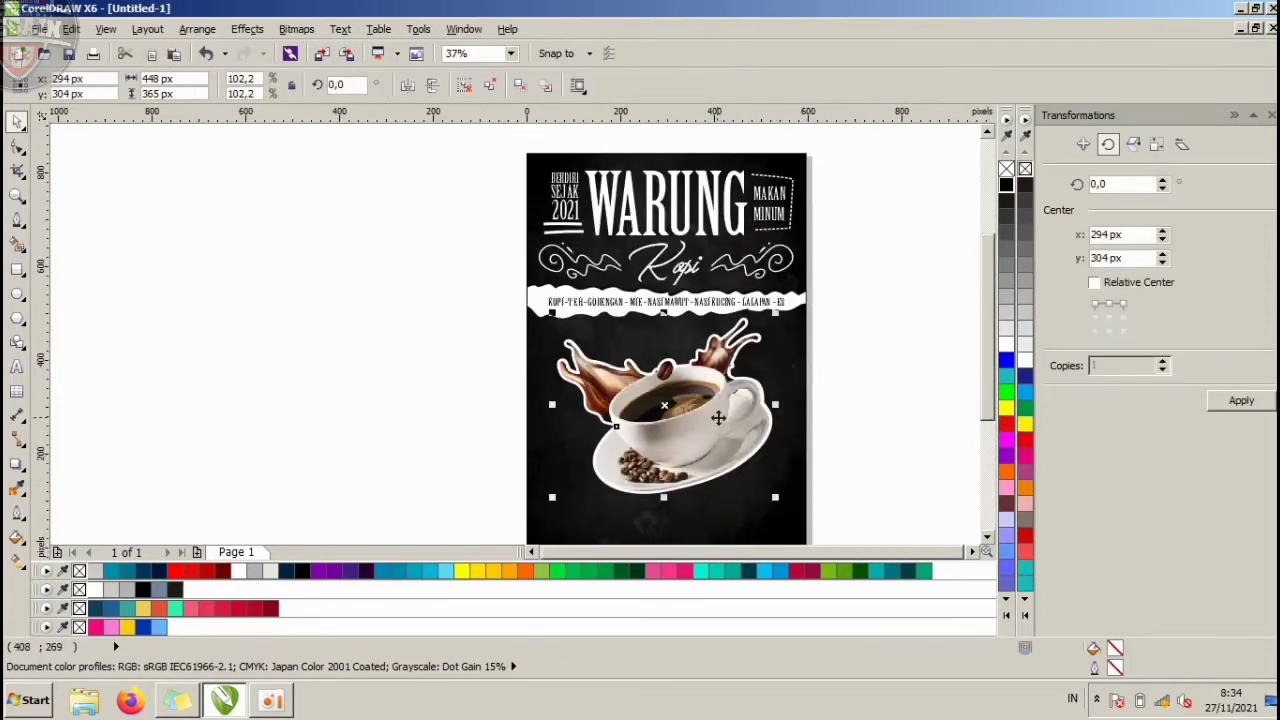
pyautogui.click(836, 357)
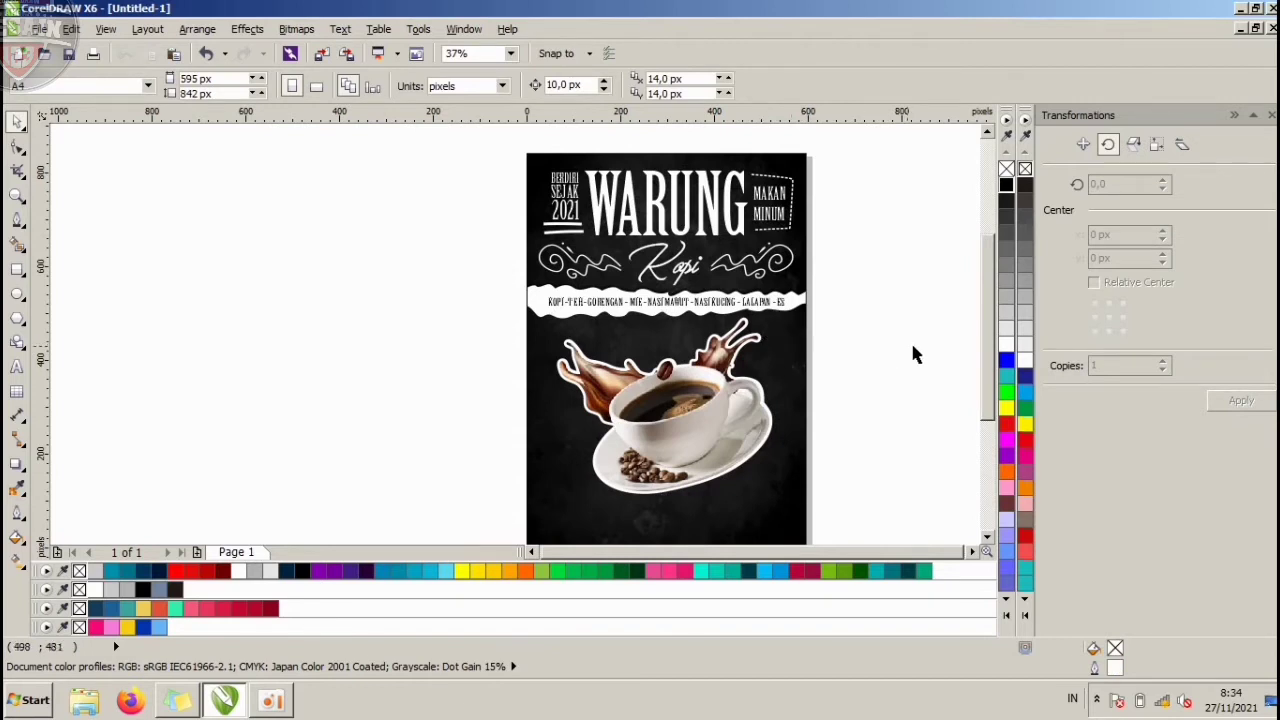
pyautogui.scroll(-2, 818, 330)
pyautogui.scroll(2, 826, 363)
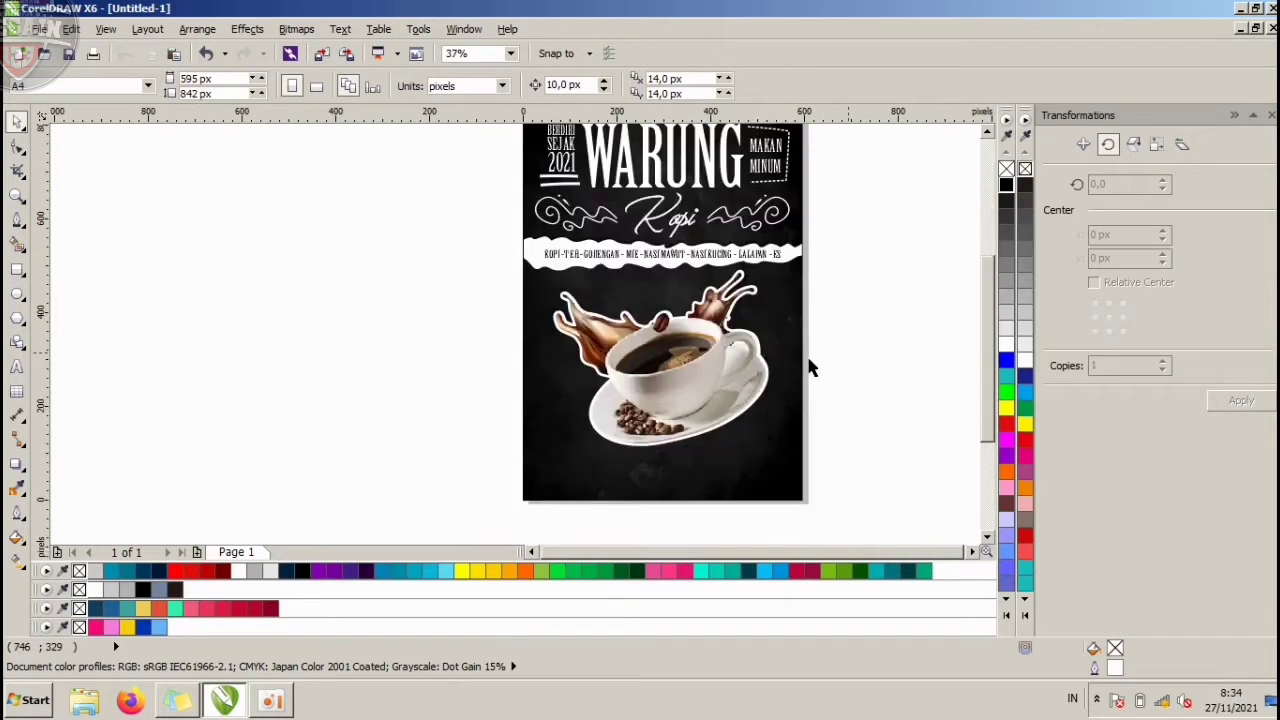
pyautogui.click(711, 366)
pyautogui.moveTo(709, 366); pyautogui.dragTo(710, 373)
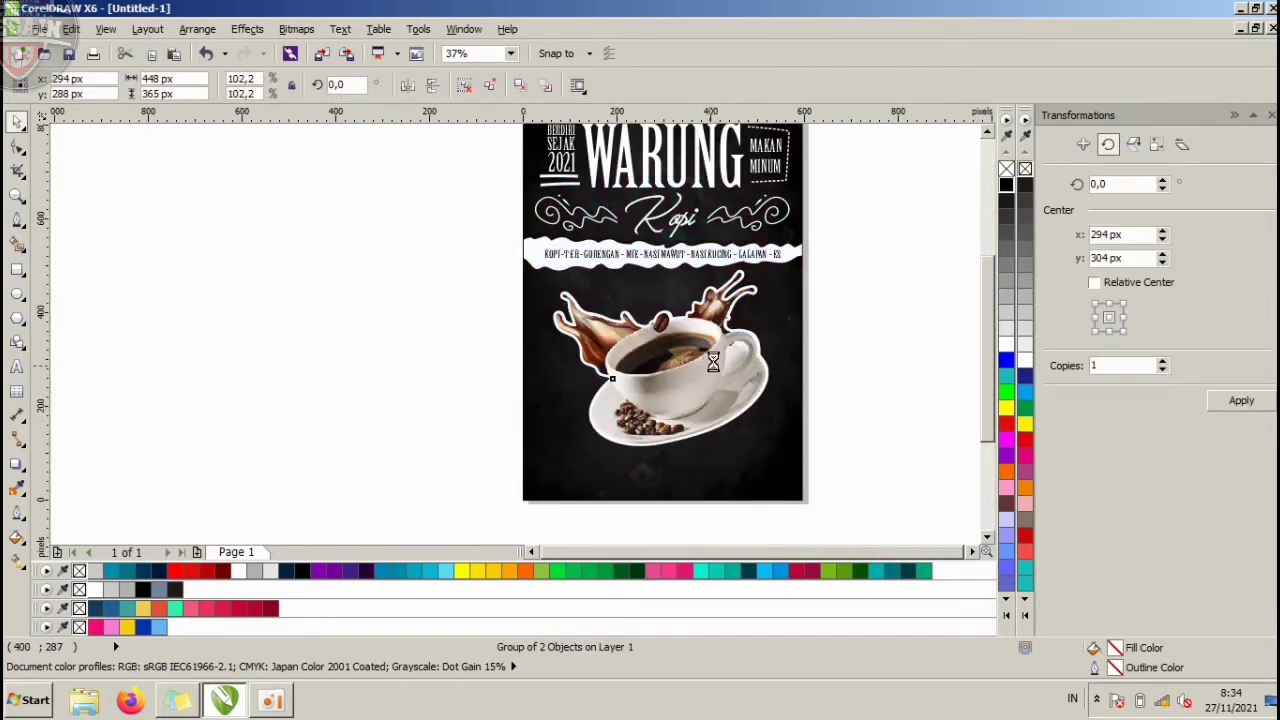
pyautogui.click(863, 332)
pyautogui.hotkey('ctrl', 'z')
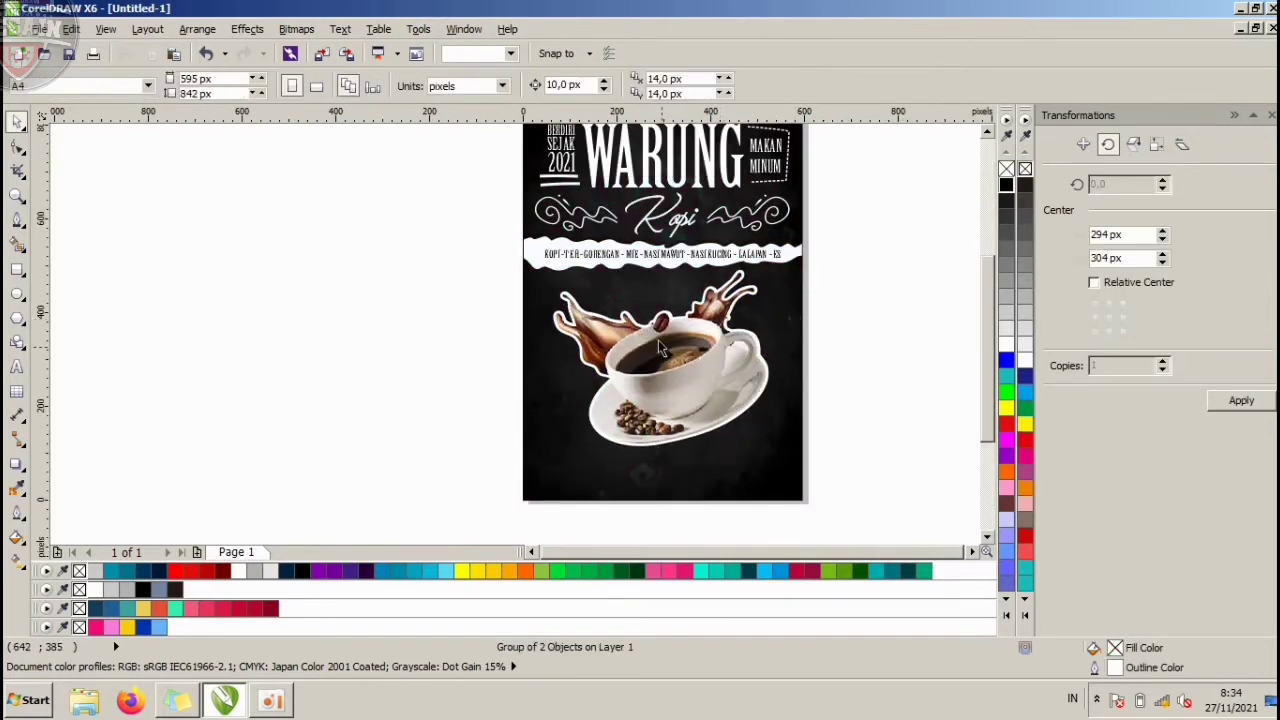
# Move the coffee cup group slightly down and to the left, to about x 287 px, y 298 px.
pyautogui.scroll(2, 783, 301)
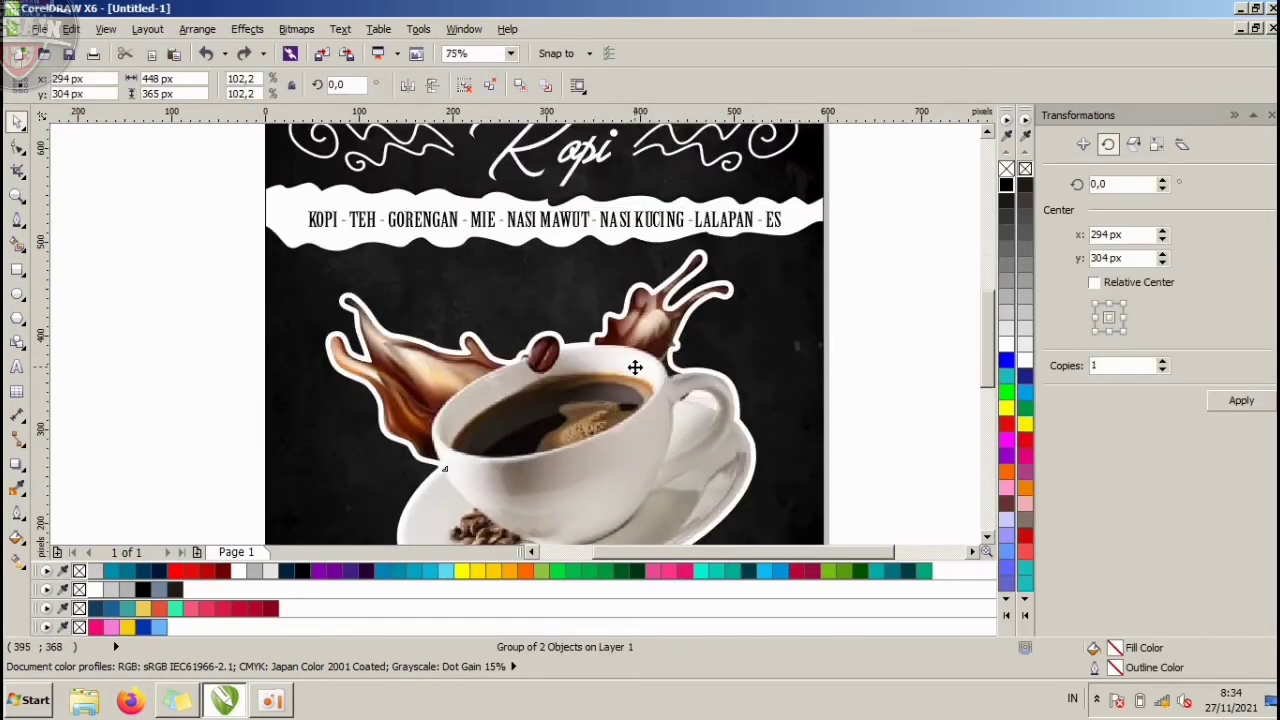
pyautogui.moveTo(634, 366); pyautogui.dragTo(627, 372)
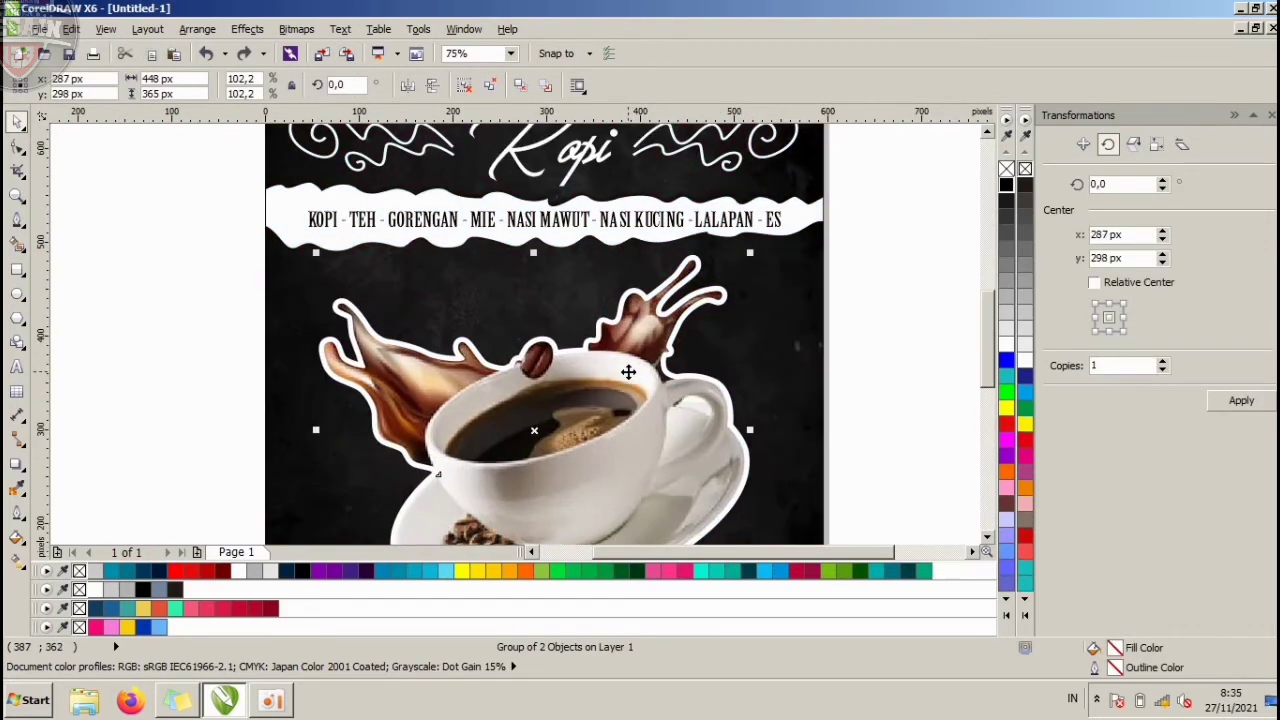
pyautogui.scroll(-2, 630, 370)
pyautogui.click(769, 367)
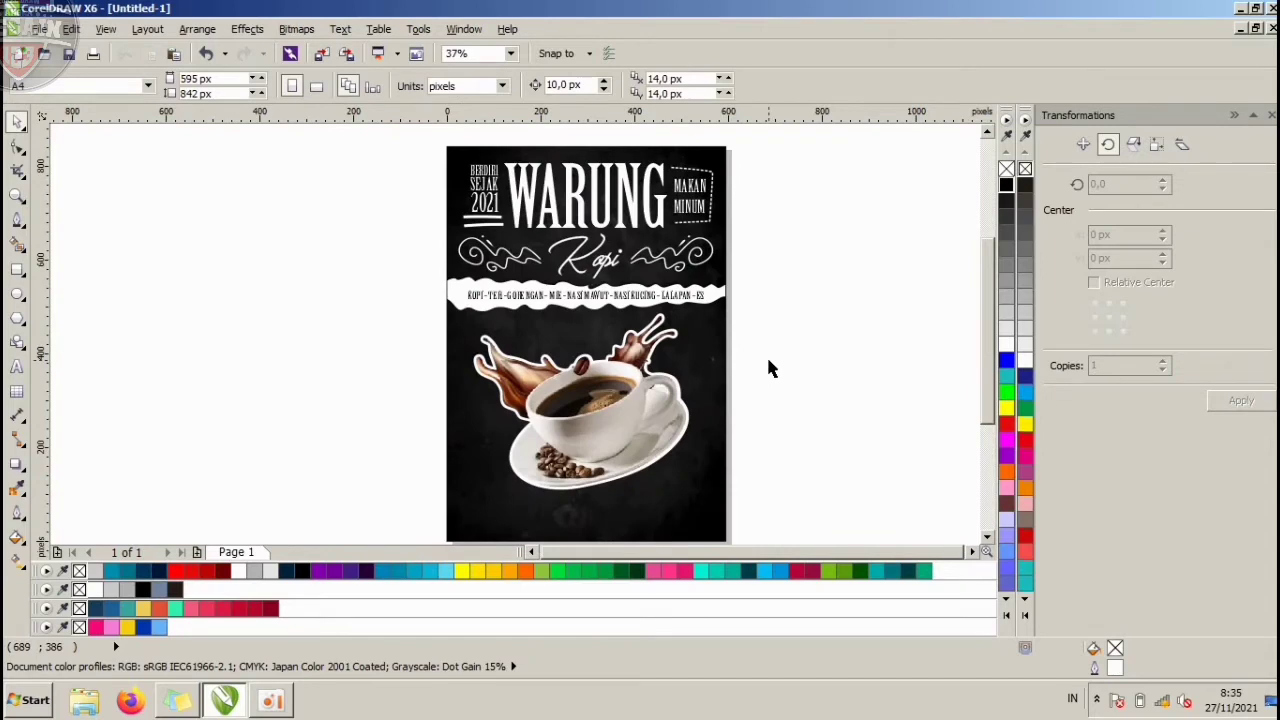
# Try a closed wavy Pen outline about 115 × 156 px to the right of the coffee splash, and delete it.
pyautogui.scroll(2, 767, 370)
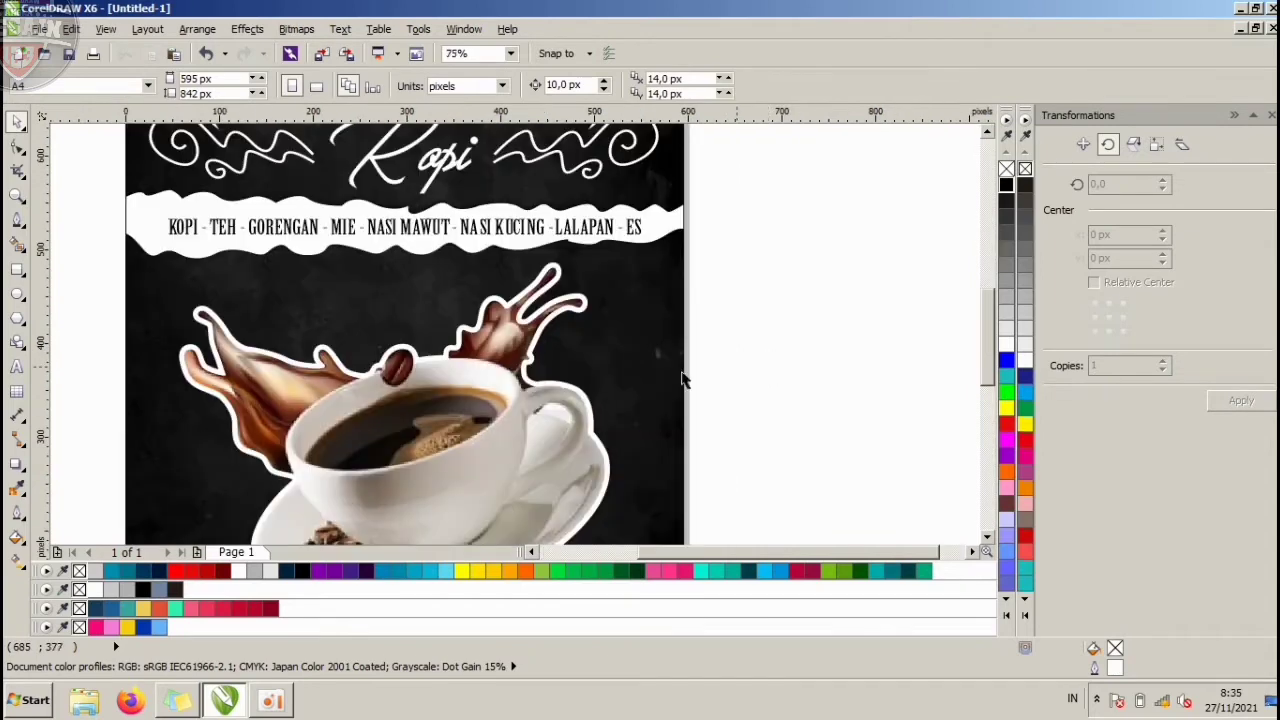
pyautogui.click(20, 224)
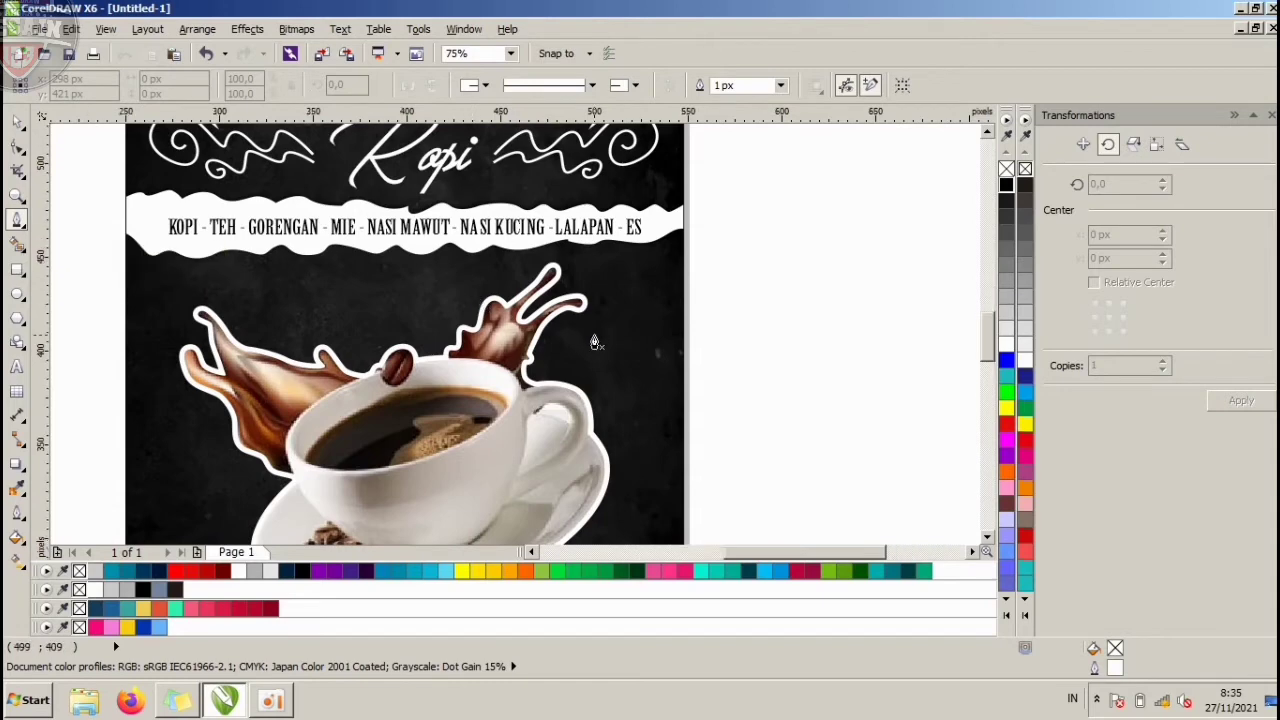
pyautogui.scroll(2, 594, 343)
pyautogui.click(602, 427)
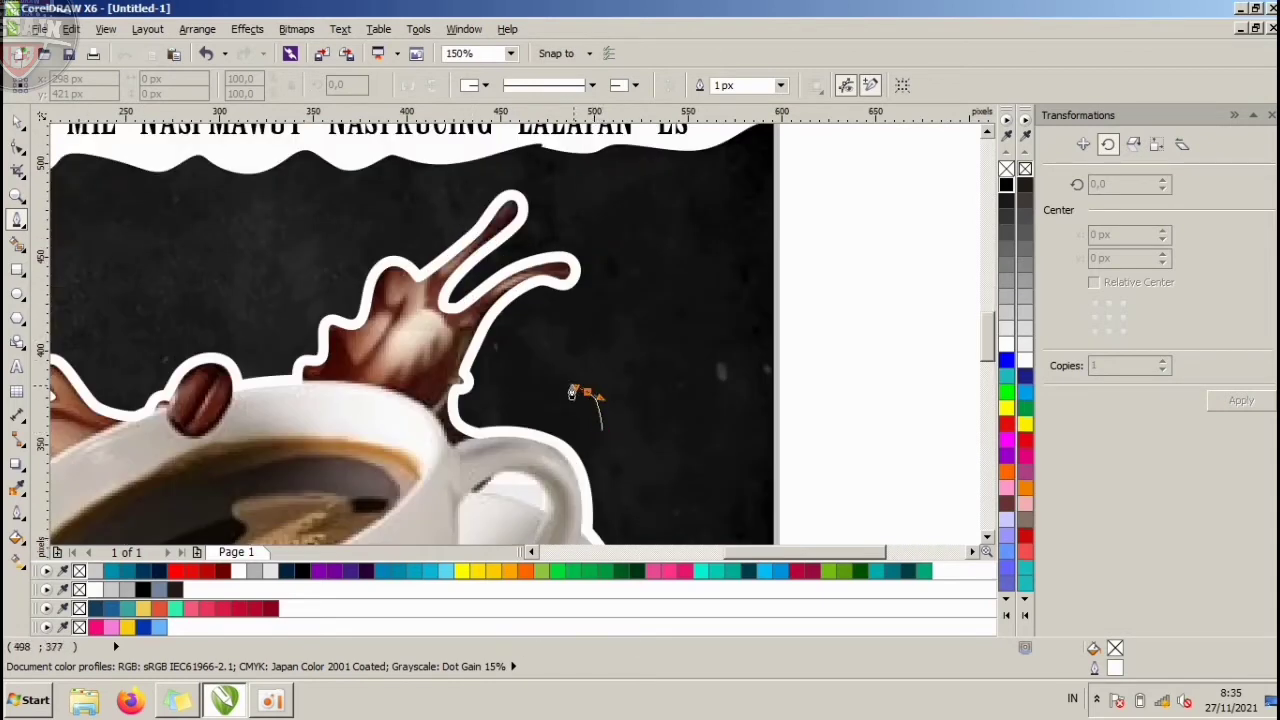
pyautogui.moveTo(571, 340)
pyautogui.mouseDown()
pyautogui.moveTo(593, 320)
pyautogui.moveTo(576, 258)
pyautogui.mouseUp()
pyautogui.moveTo(605, 216); pyautogui.dragTo(698, 171)
pyautogui.moveTo(746, 227); pyautogui.dragTo(784, 321)
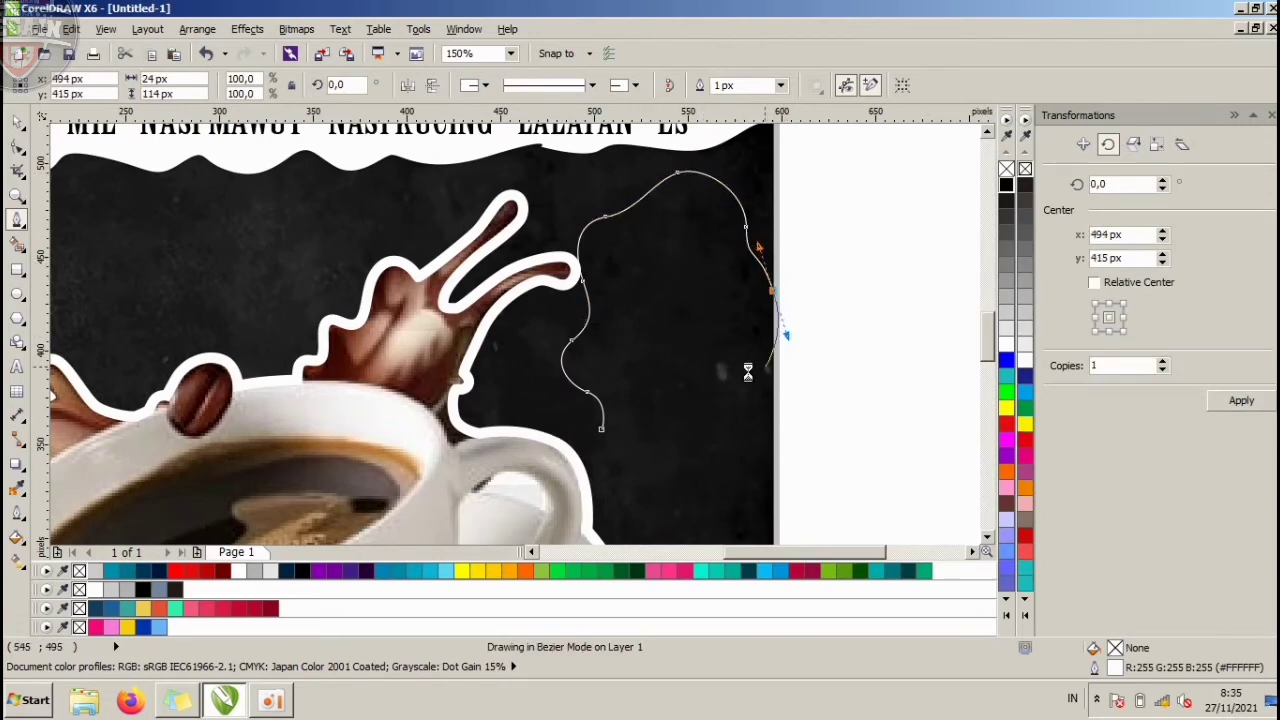
pyautogui.moveTo(736, 379); pyautogui.dragTo(615, 466)
pyautogui.moveTo(593, 463); pyautogui.dragTo(570, 461)
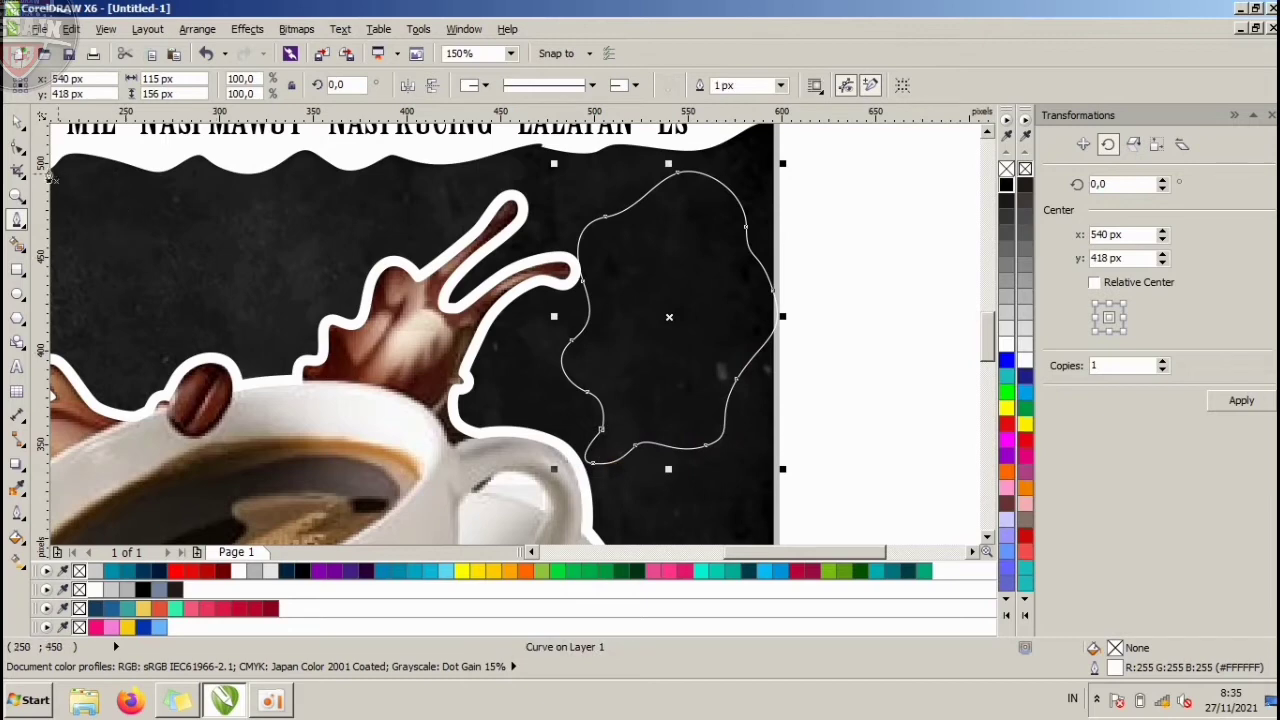
pyautogui.click(15, 122)
pyautogui.press('Escape')
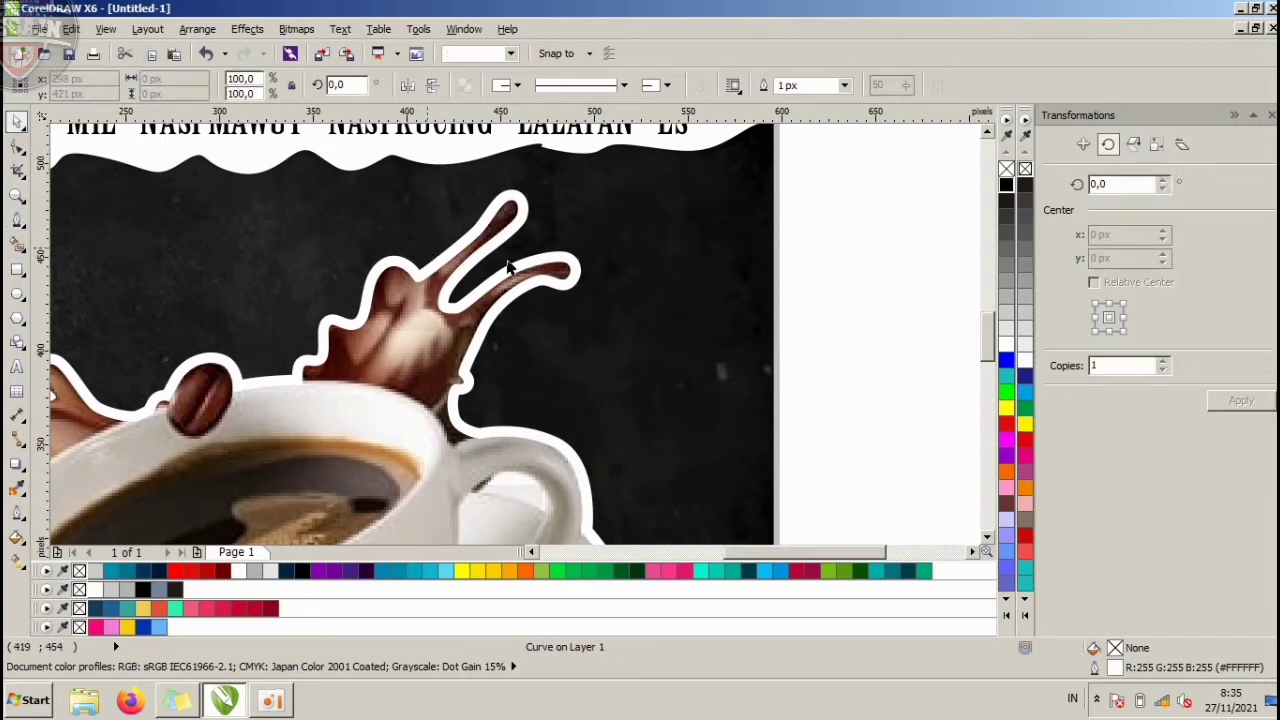
# Add the two-line text "KOPI NIKMAT" to the right of the coffee splash.
pyautogui.click(18, 367)
pyautogui.scroll(-2, 591, 271)
pyautogui.click(618, 262)
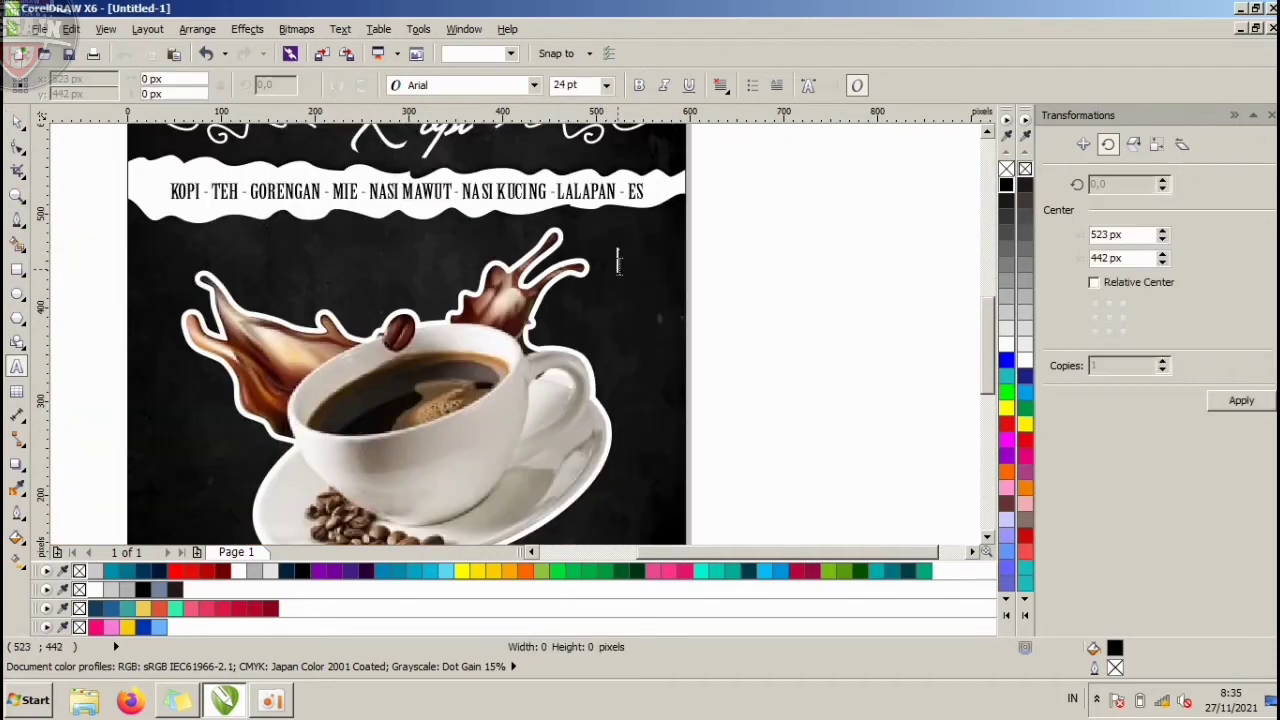
pyautogui.write('KOPI')
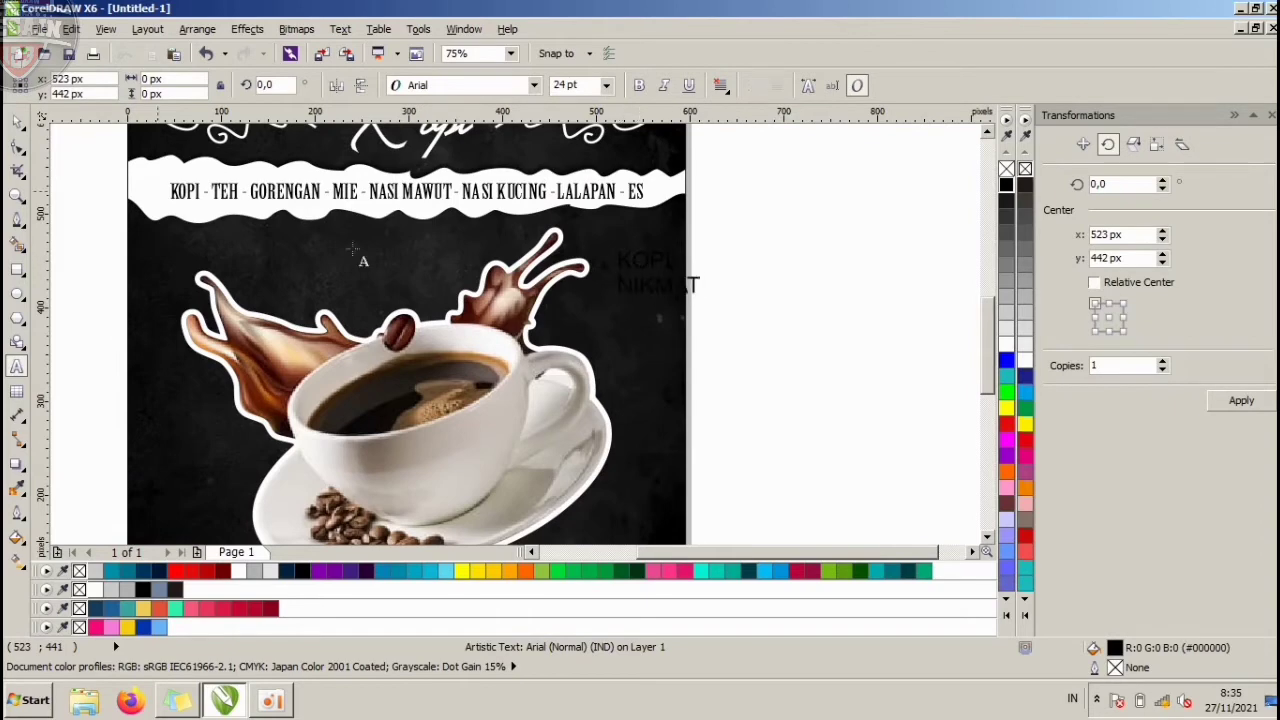
# Set the font of the "KOPI NIKMAT" text to Birch Std.
pyautogui.click(14, 117)
pyautogui.click(447, 85)
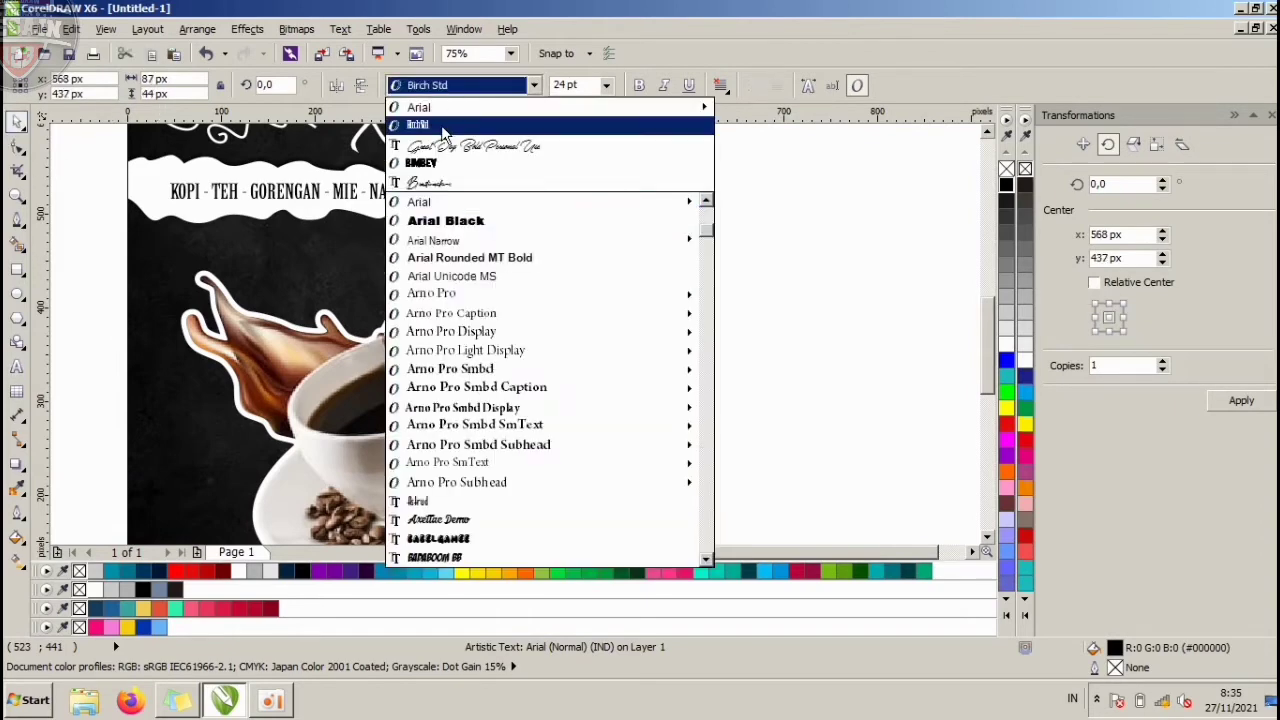
# Set the KOPI NIKMAT text in Birch Std and enlarge it to about 45 pt.
pyautogui.click(437, 131)
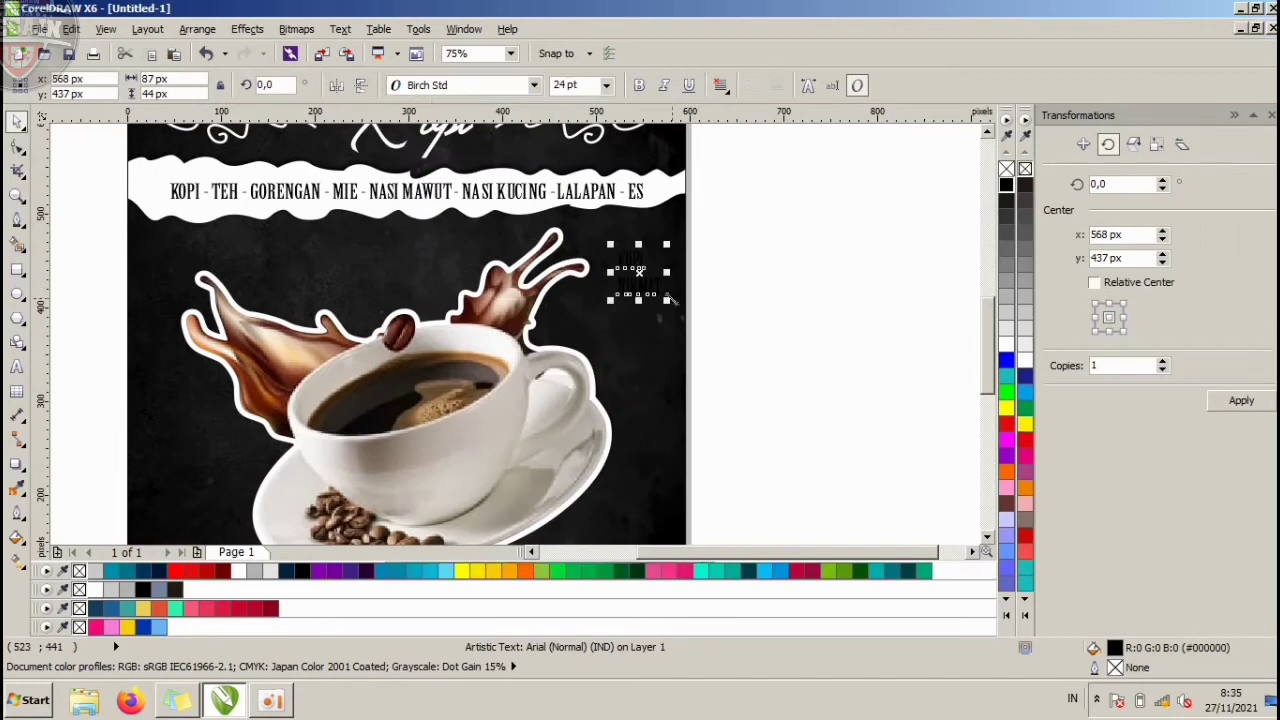
pyautogui.moveTo(659, 299); pyautogui.dragTo(712, 328)
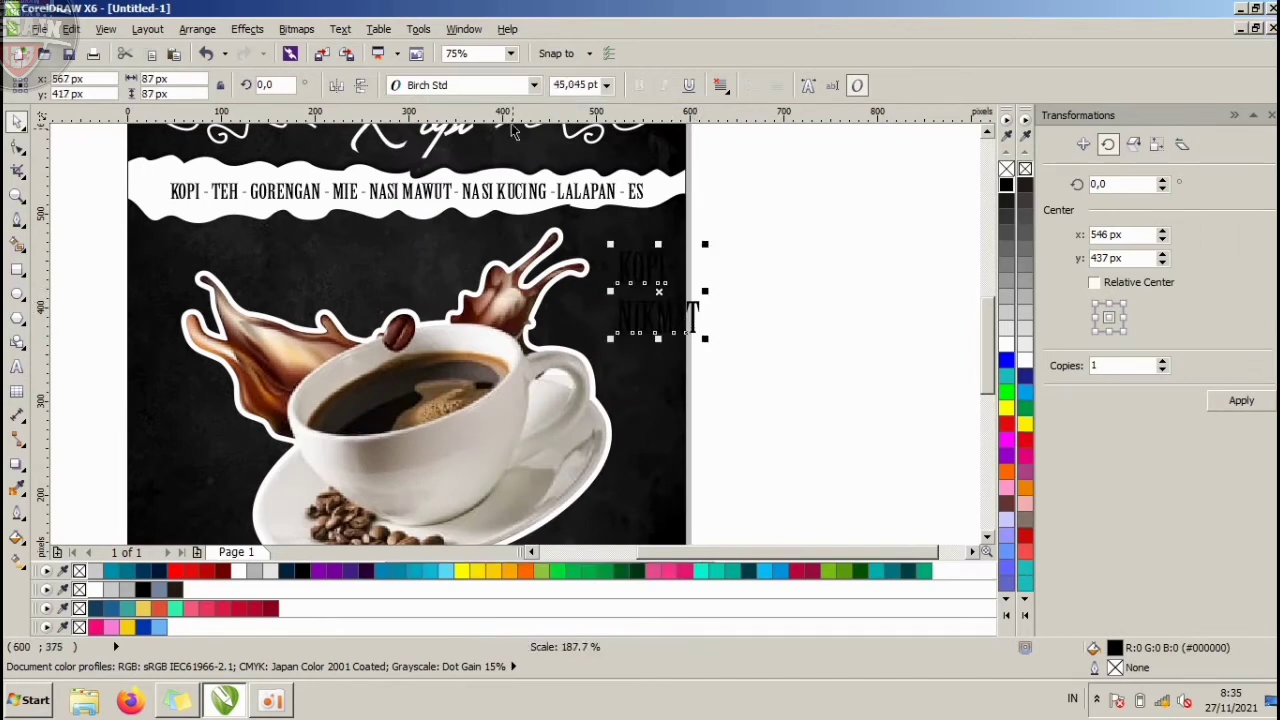
# Change the KOPI NIKMAT text to the DK Lemon Yellow Sun font and move it onto the blank area beside the poster.
pyautogui.click(534, 85)
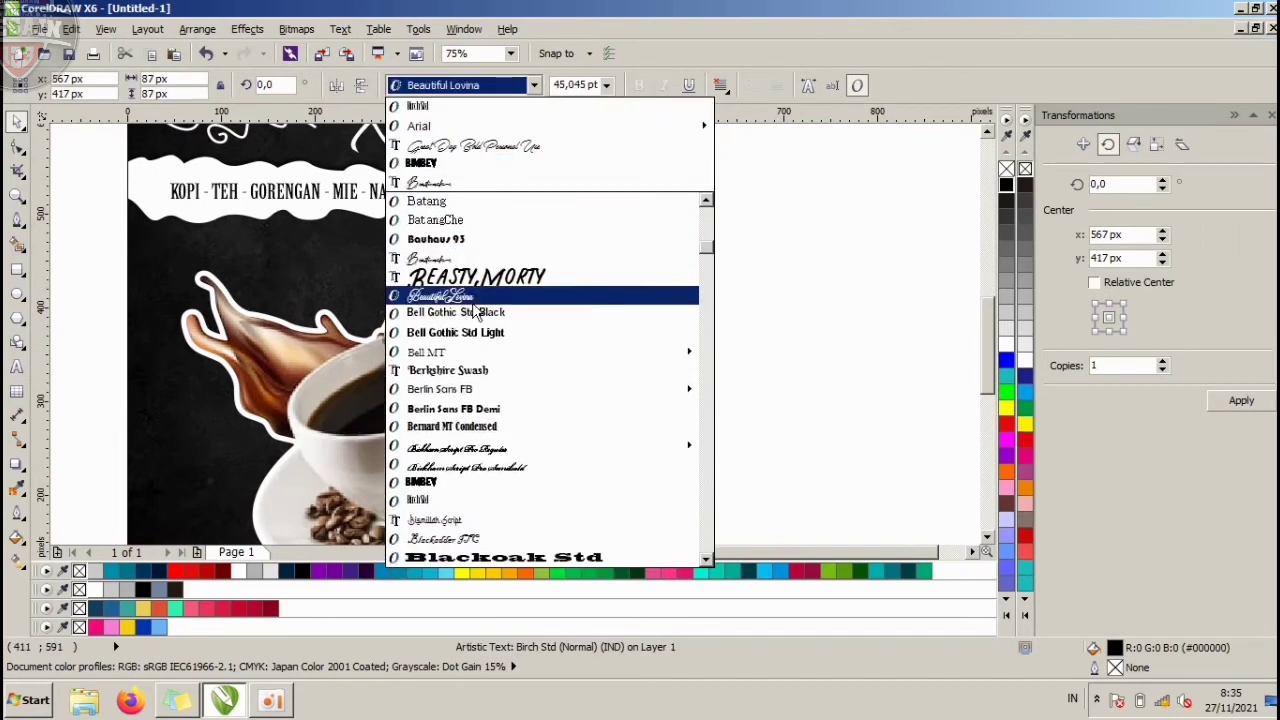
pyautogui.scroll(-3, 462, 445)
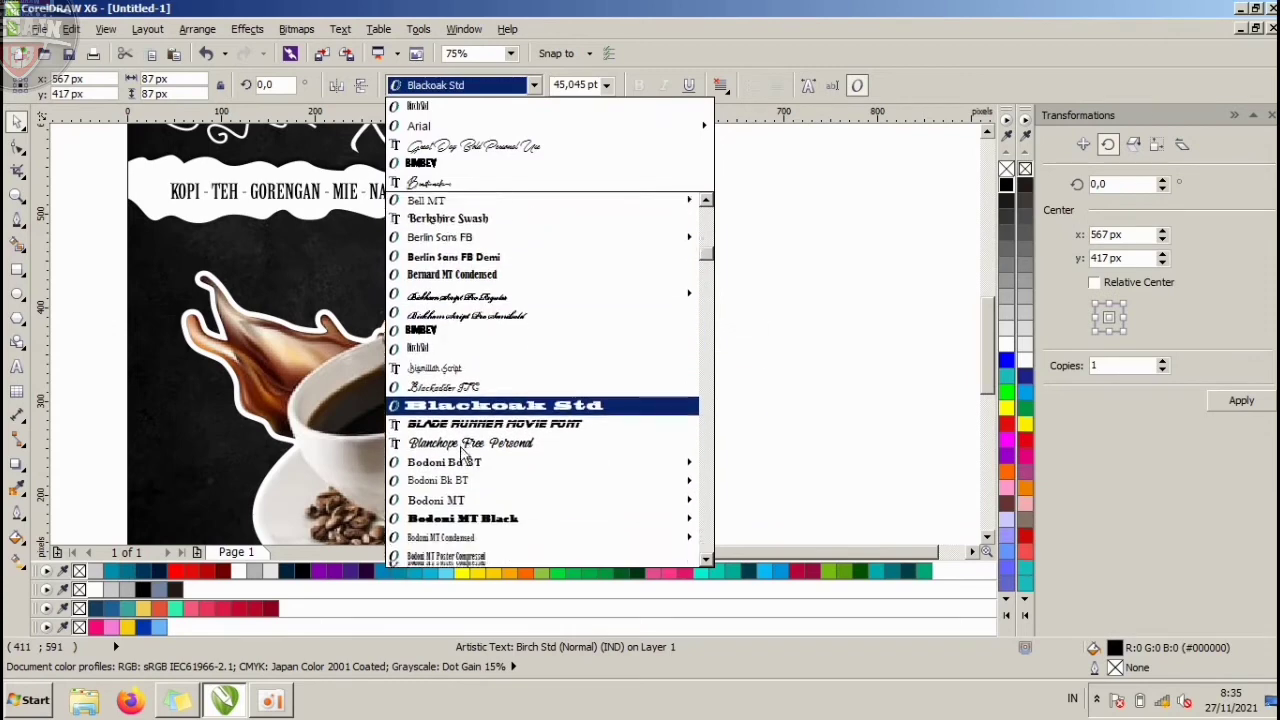
pyautogui.scroll(-15, 462, 445)
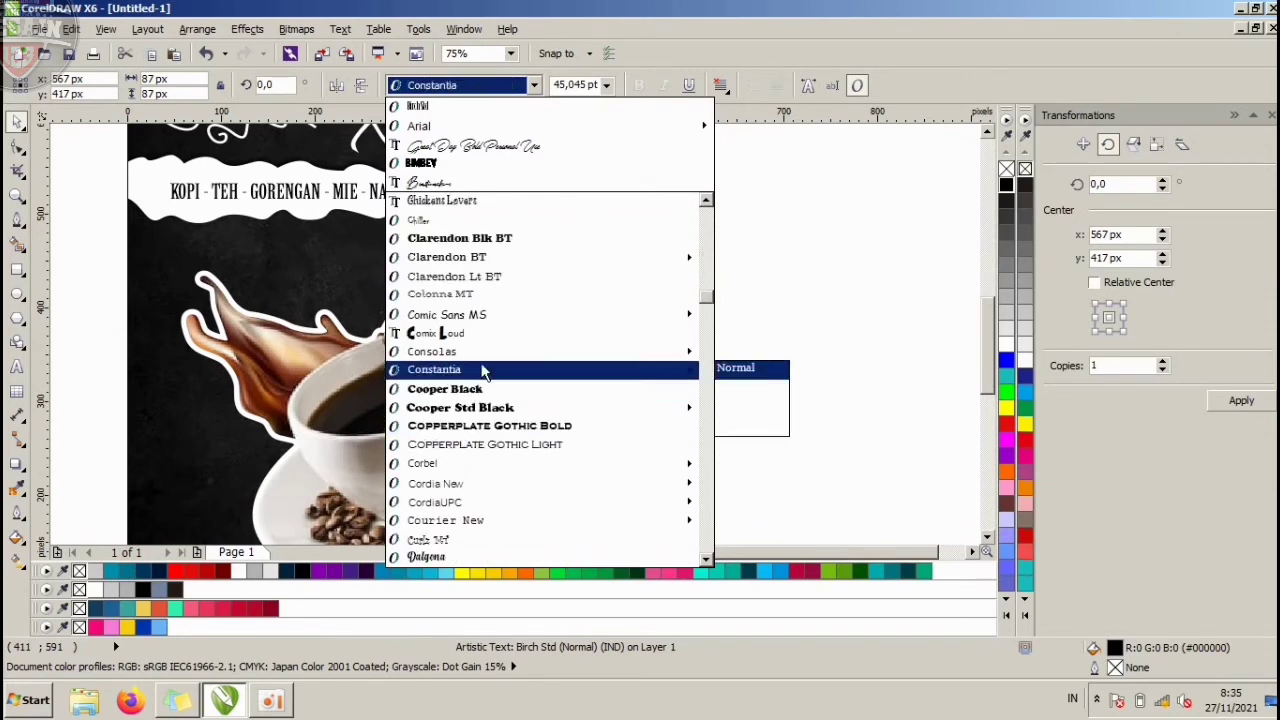
pyautogui.scroll(-1, 457, 545)
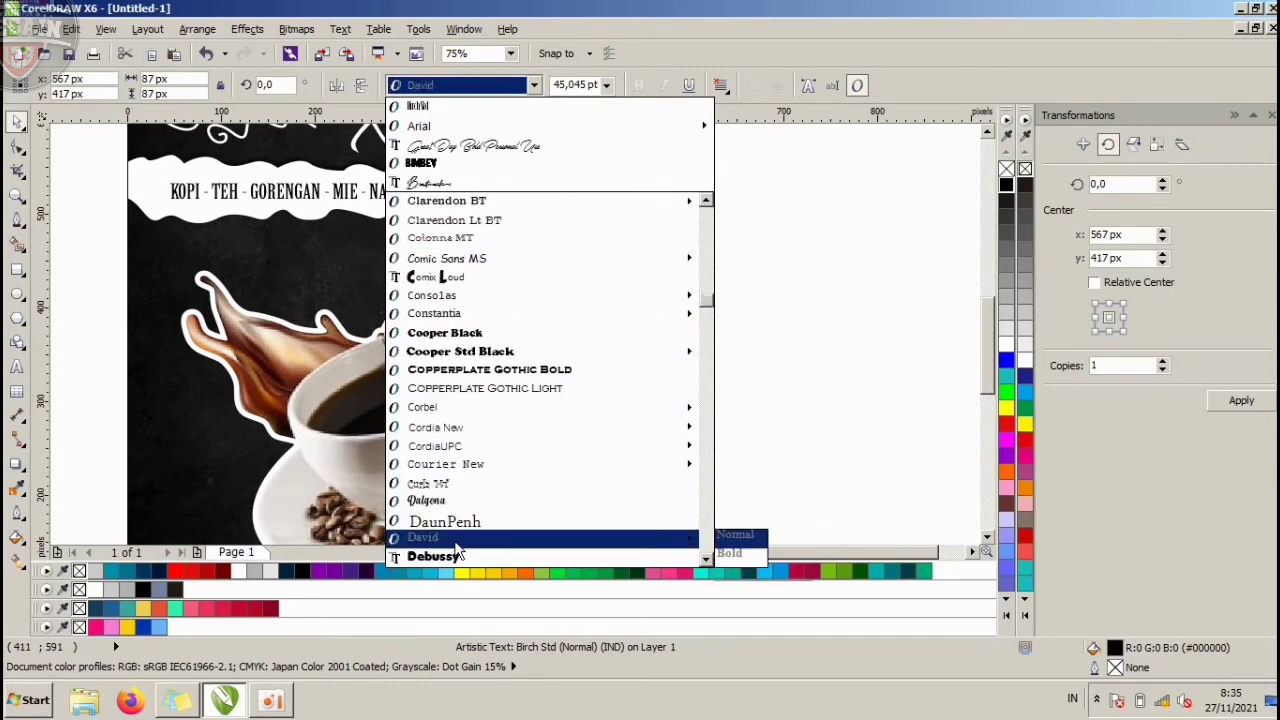
pyautogui.scroll(-4, 444, 490)
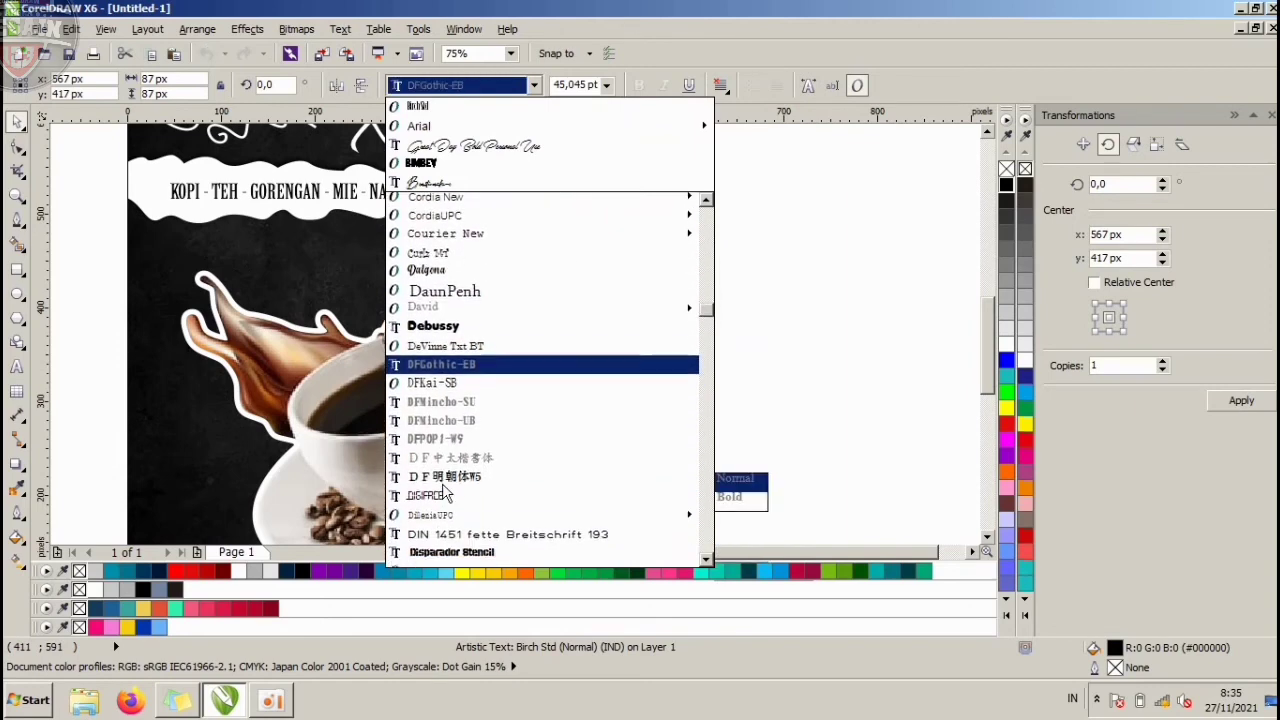
pyautogui.scroll(-1, 442, 483)
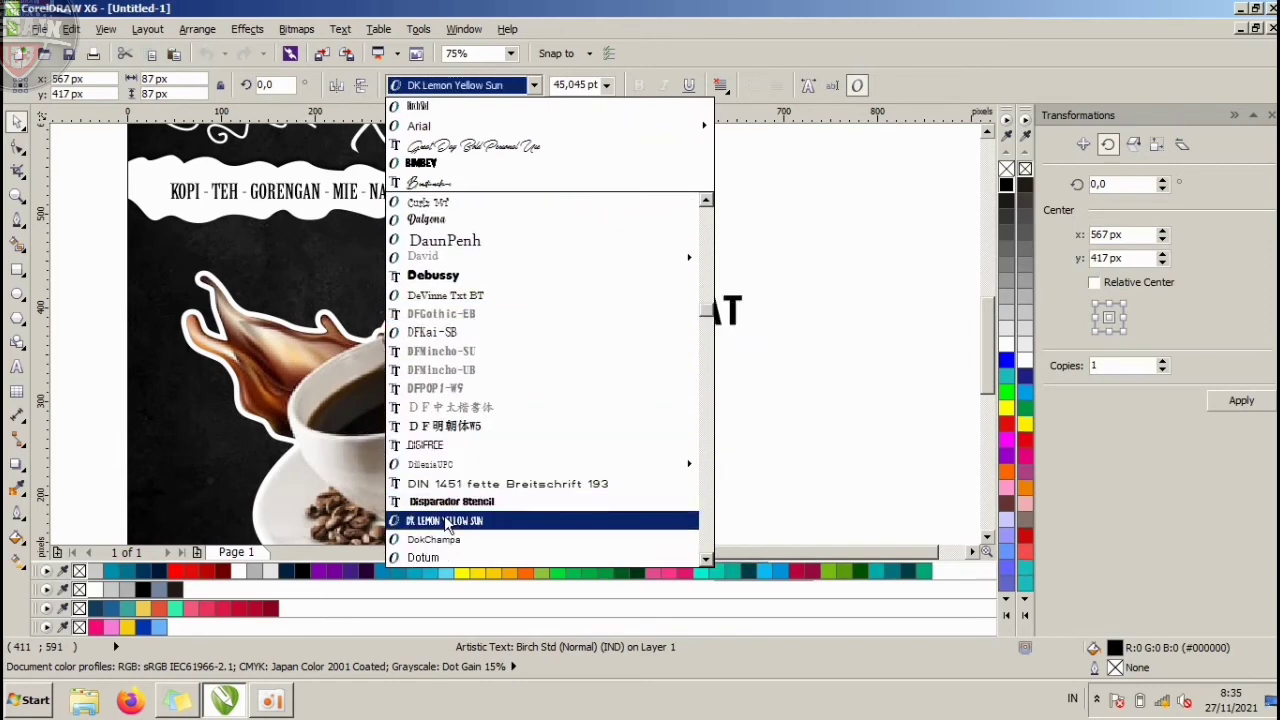
pyautogui.click(447, 521)
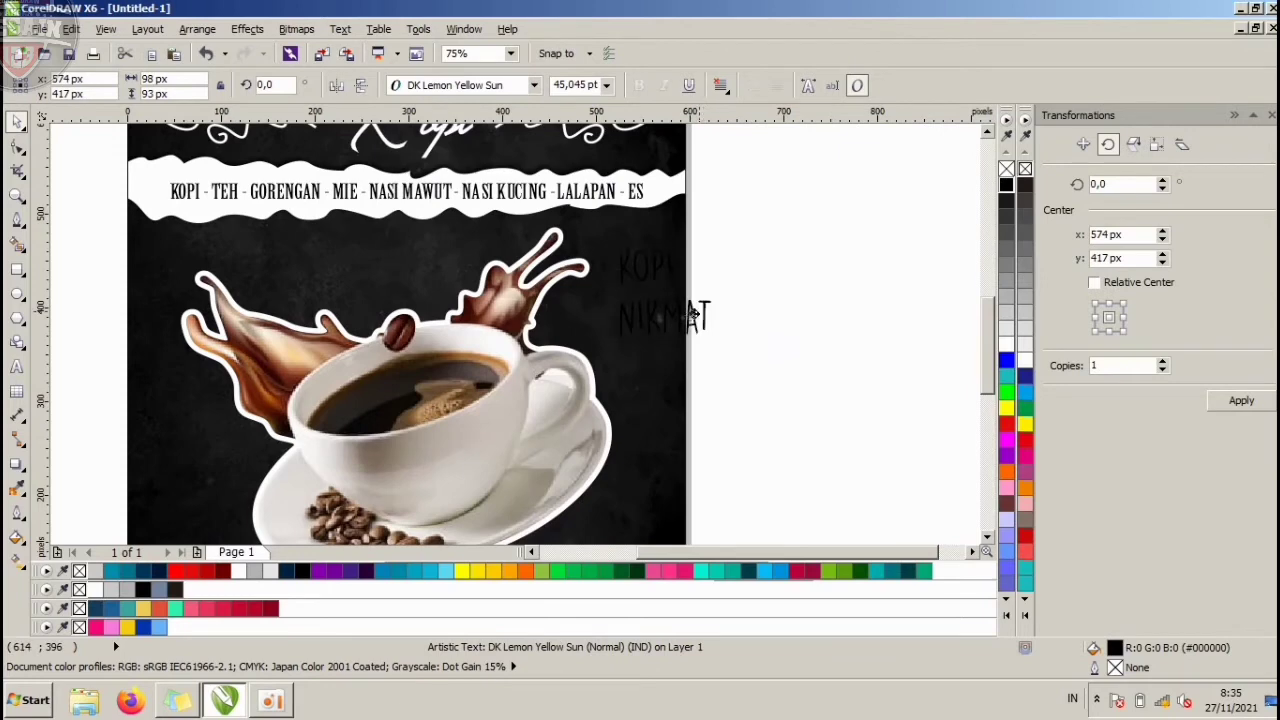
pyautogui.moveTo(692, 315); pyautogui.dragTo(816, 350)
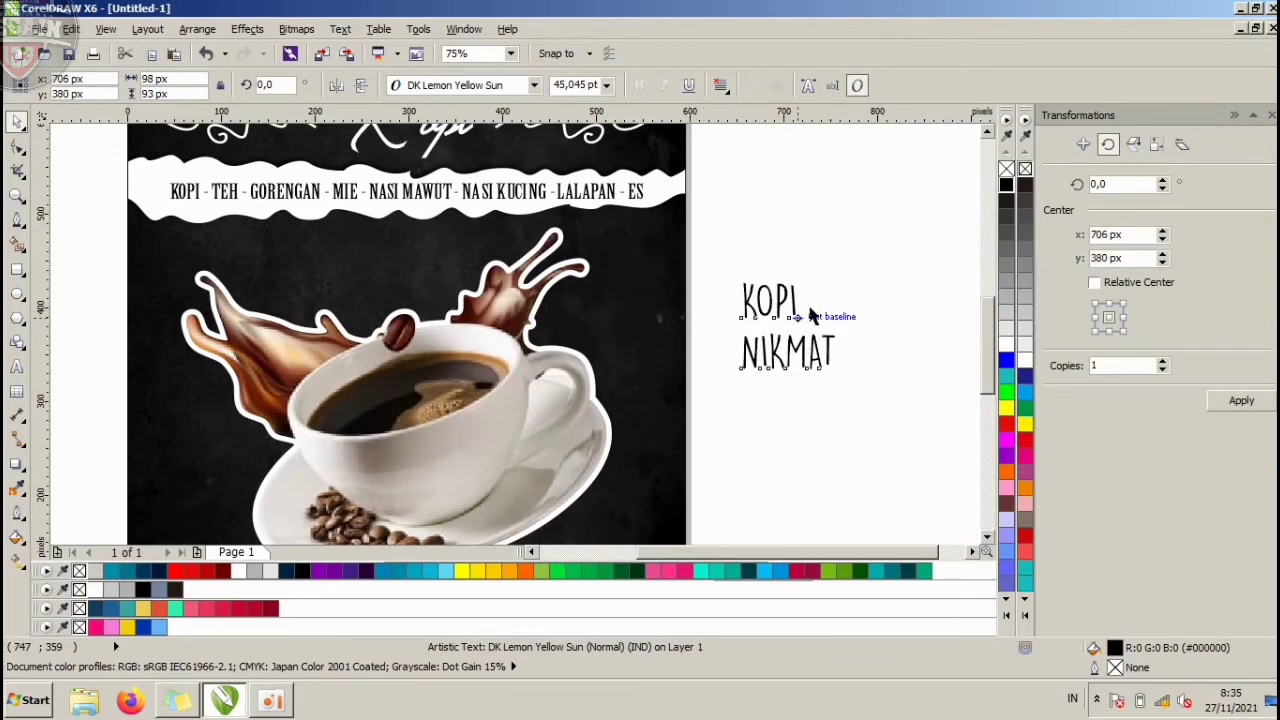
# Break the text apart into separate lines and enlarge KOPI to about 170% so it matches the width of NIKMAT.
pyautogui.hotkey('ctrl', 'k')
pyautogui.click(811, 310)
pyautogui.click(797, 302)
pyautogui.moveTo(804, 277); pyautogui.dragTo(853, 225)
pyautogui.click(863, 405)
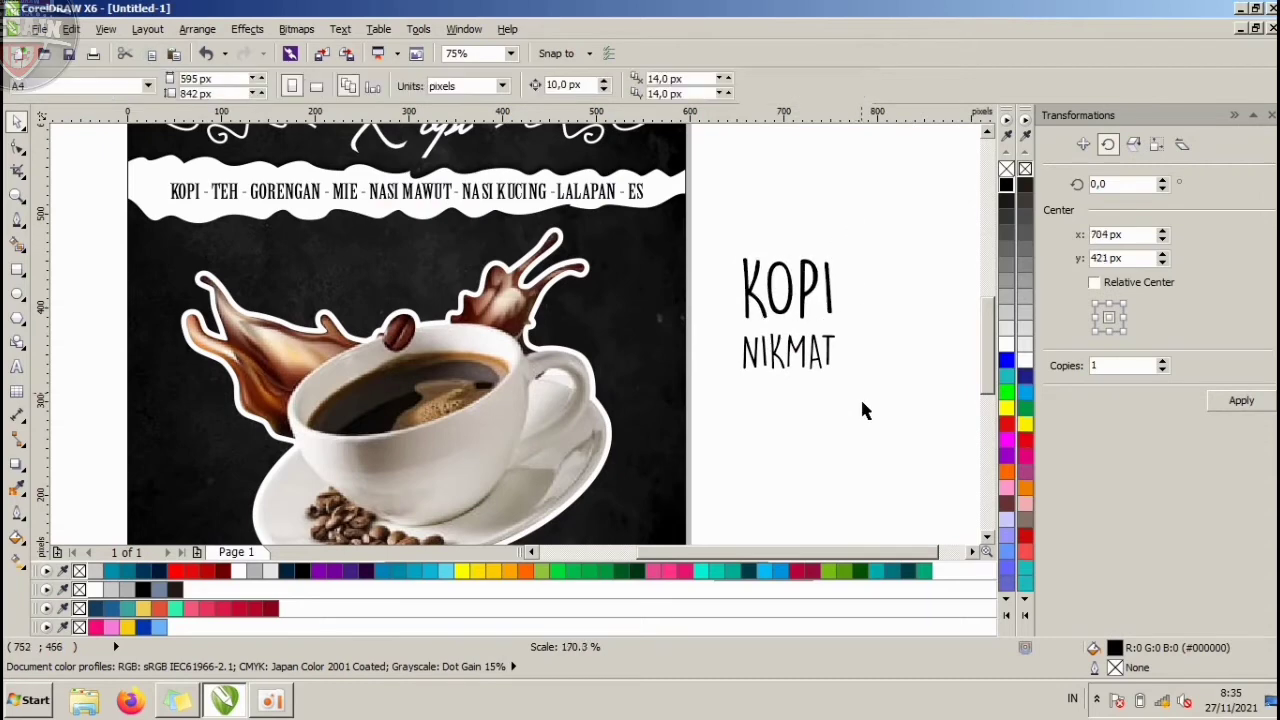
pyautogui.click(17, 218)
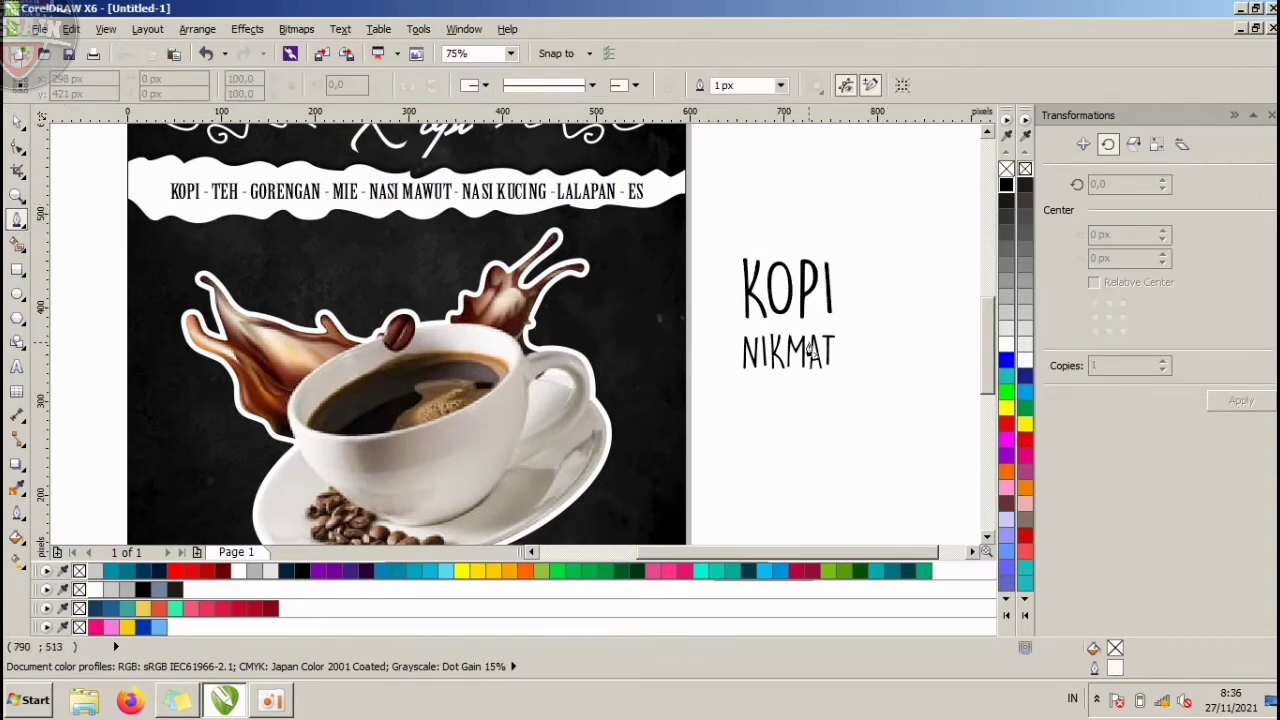
pyautogui.moveTo(772, 390); pyautogui.dragTo(771, 215)
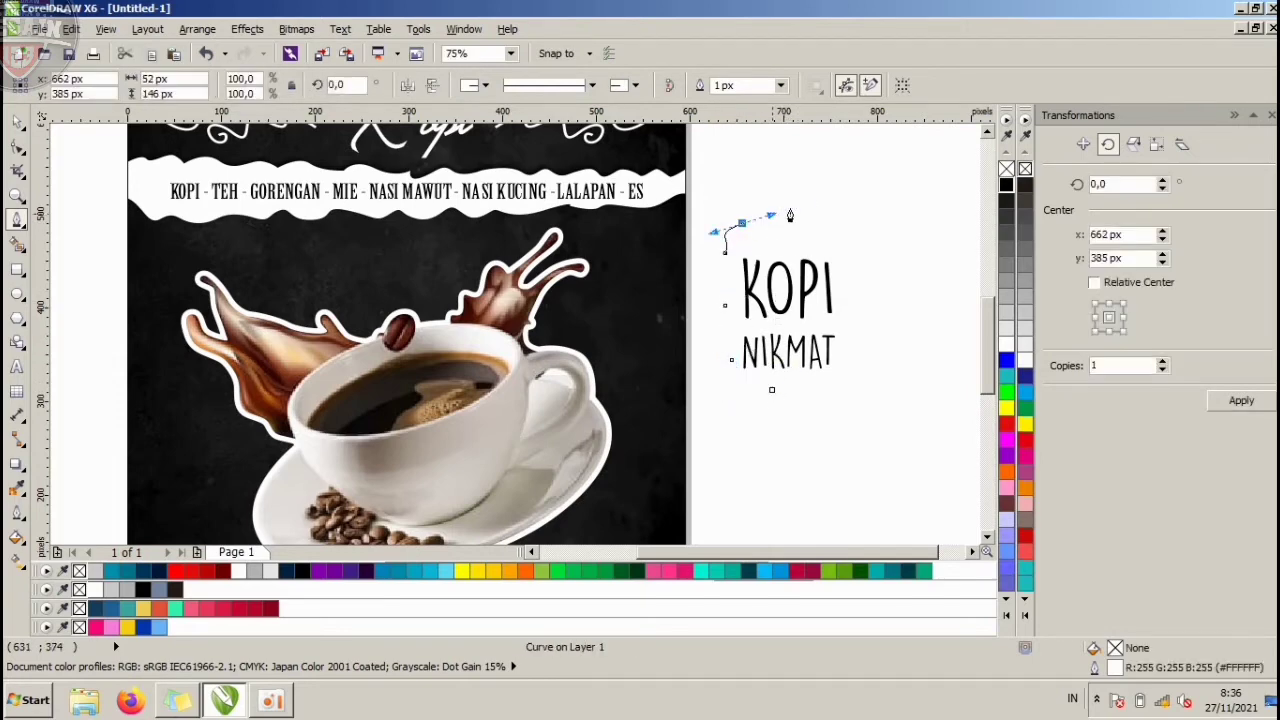
pyautogui.rightClick(1005, 188)
pyautogui.moveTo(844, 260); pyautogui.dragTo(843, 291)
pyautogui.hotkey('ctrl', 'z')
pyautogui.hotkey('ctrl', 'z')
pyautogui.hotkey('ctrl', 'z')
pyautogui.hotkey('ctrl', 'z')
pyautogui.hotkey('ctrl', 'z')
pyautogui.hotkey('ctrl', 'z')
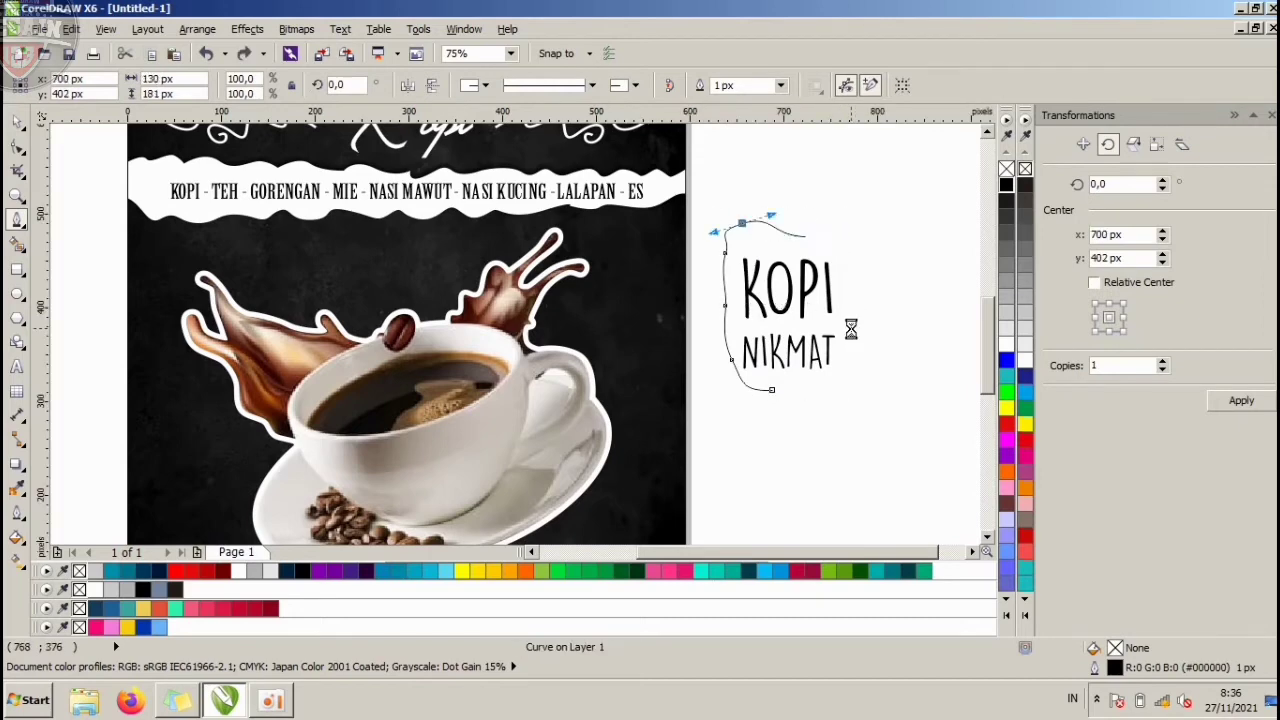
pyautogui.scroll(2, 757, 258)
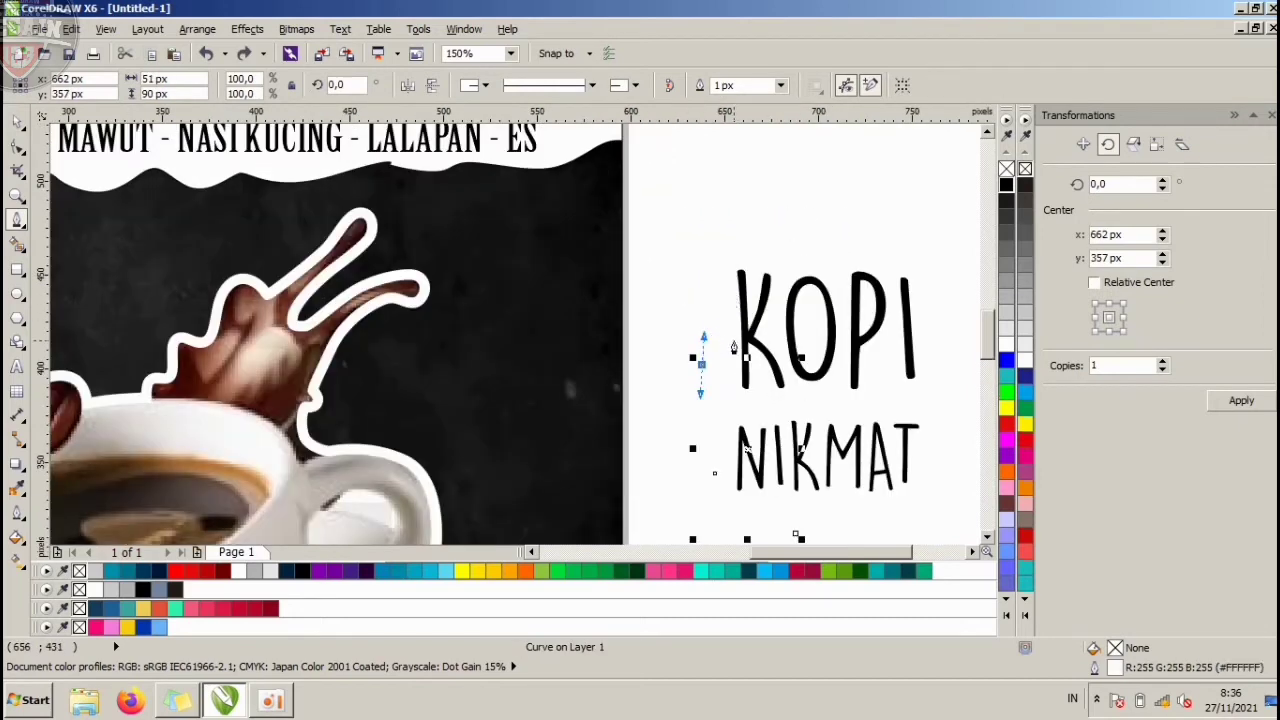
pyautogui.hotkey('ctrl', 'z')
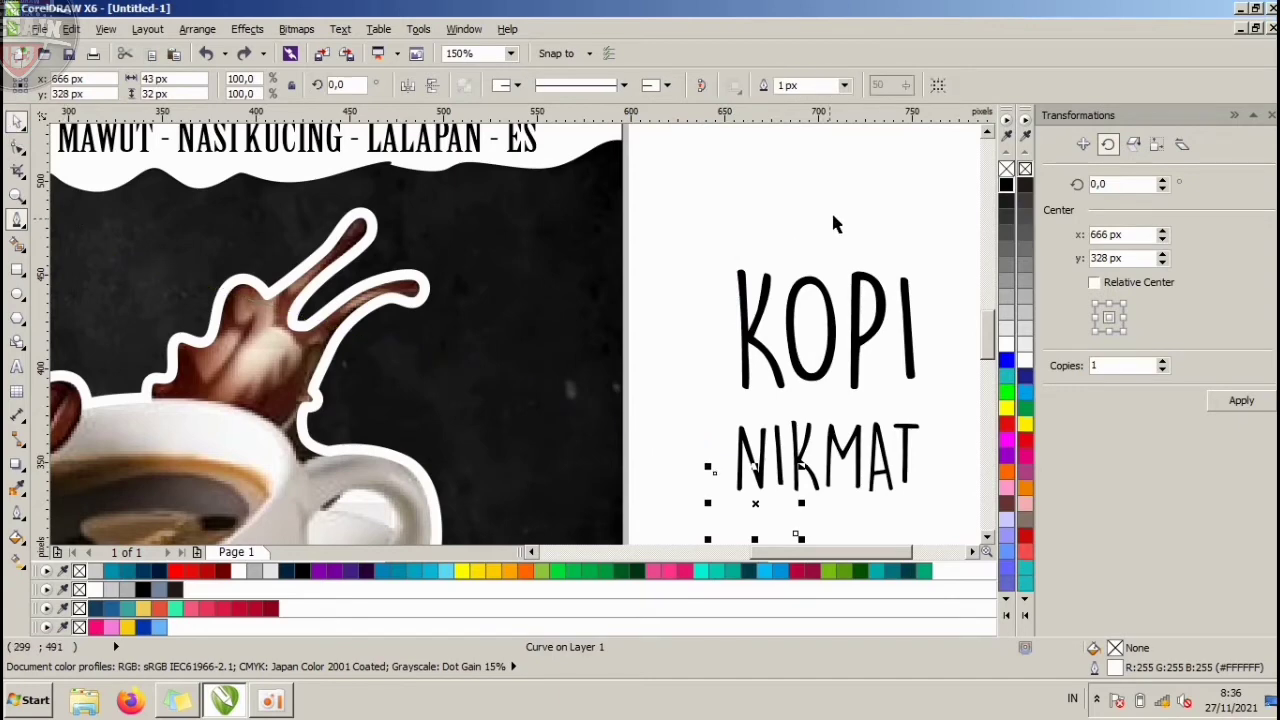
pyautogui.click(834, 218)
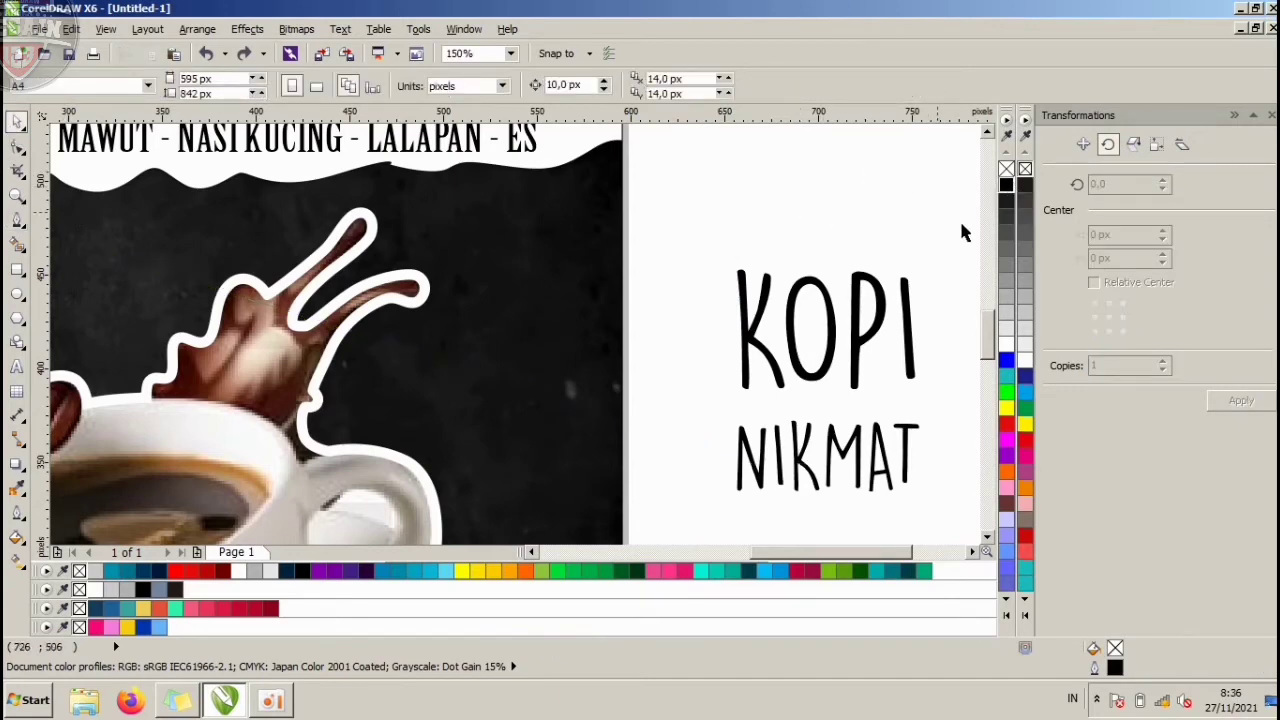
# Draw a closed wavy speech-bubble outline around the KOPI NIKMAT text with the Pen tool, about 135 by 164 px.
pyautogui.scroll(-2, 728, 328)
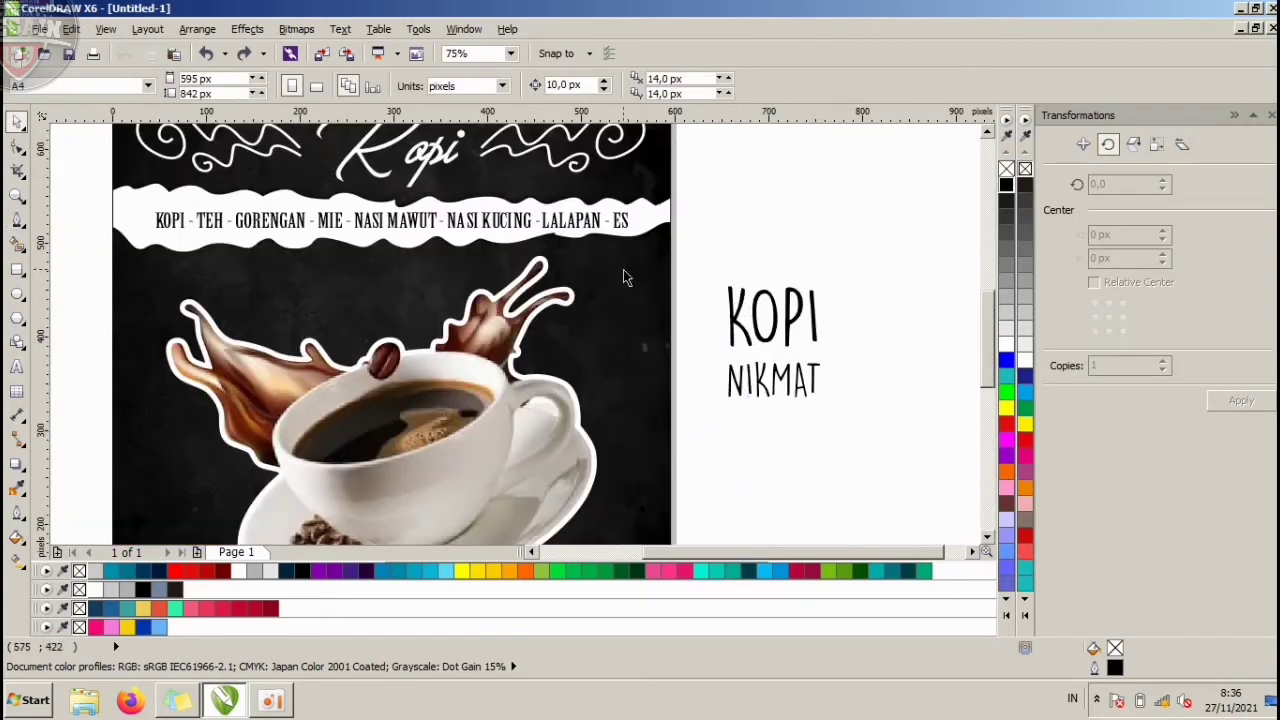
pyautogui.click(17, 219)
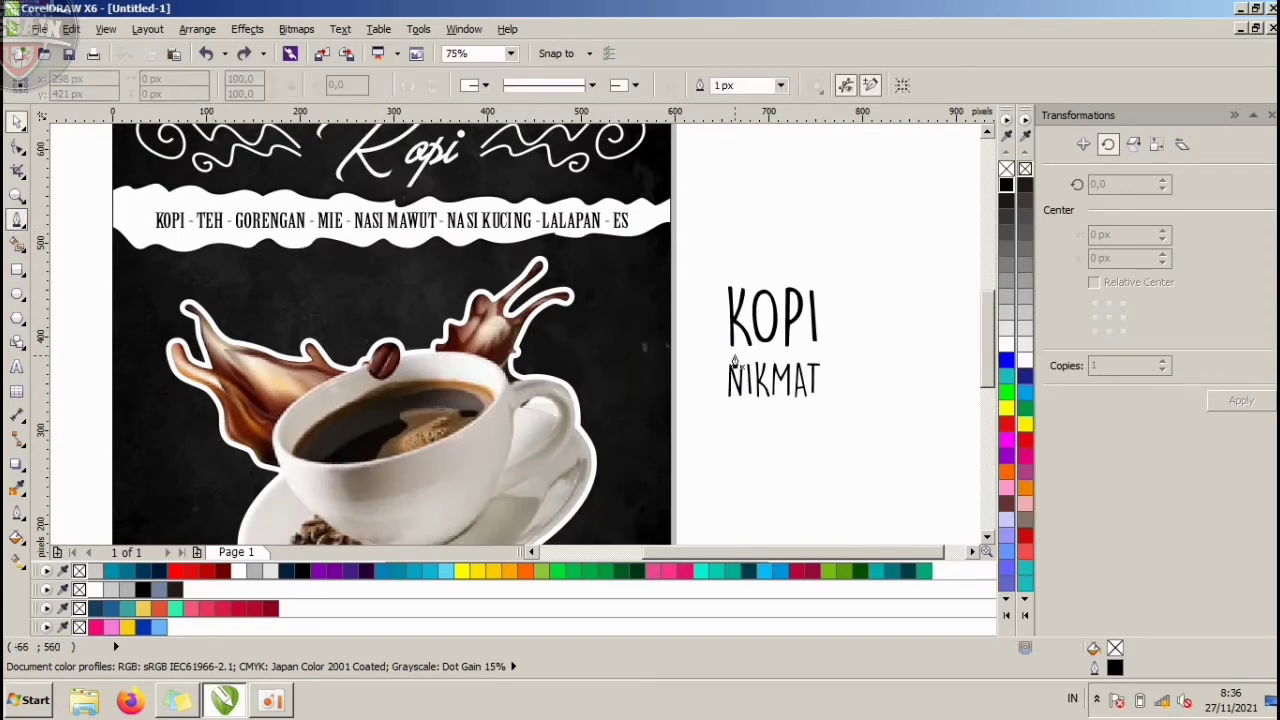
pyautogui.scroll(1, 735, 356)
pyautogui.click(762, 457)
pyautogui.moveTo(695, 433); pyautogui.dragTo(675, 385)
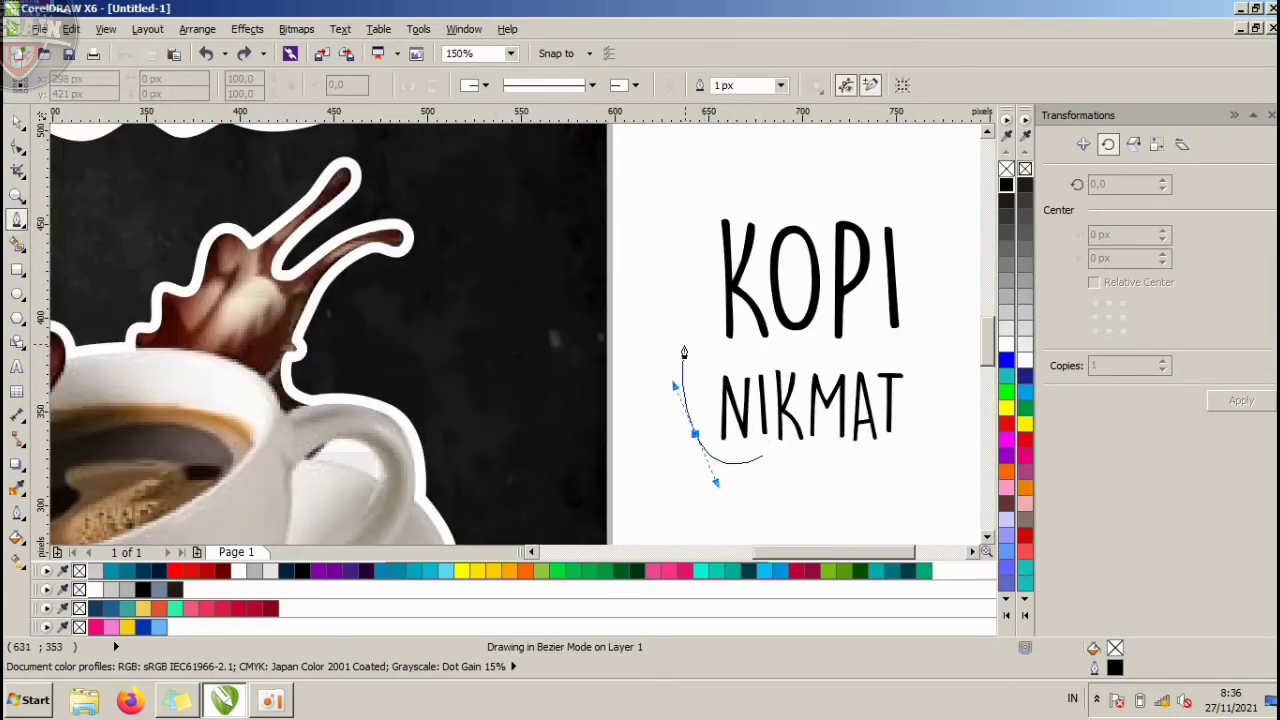
pyautogui.moveTo(689, 314); pyautogui.dragTo(677, 277)
pyautogui.moveTo(717, 197); pyautogui.dragTo(919, 303)
pyautogui.moveTo(923, 409); pyautogui.dragTo(793, 450)
pyautogui.click(762, 457)
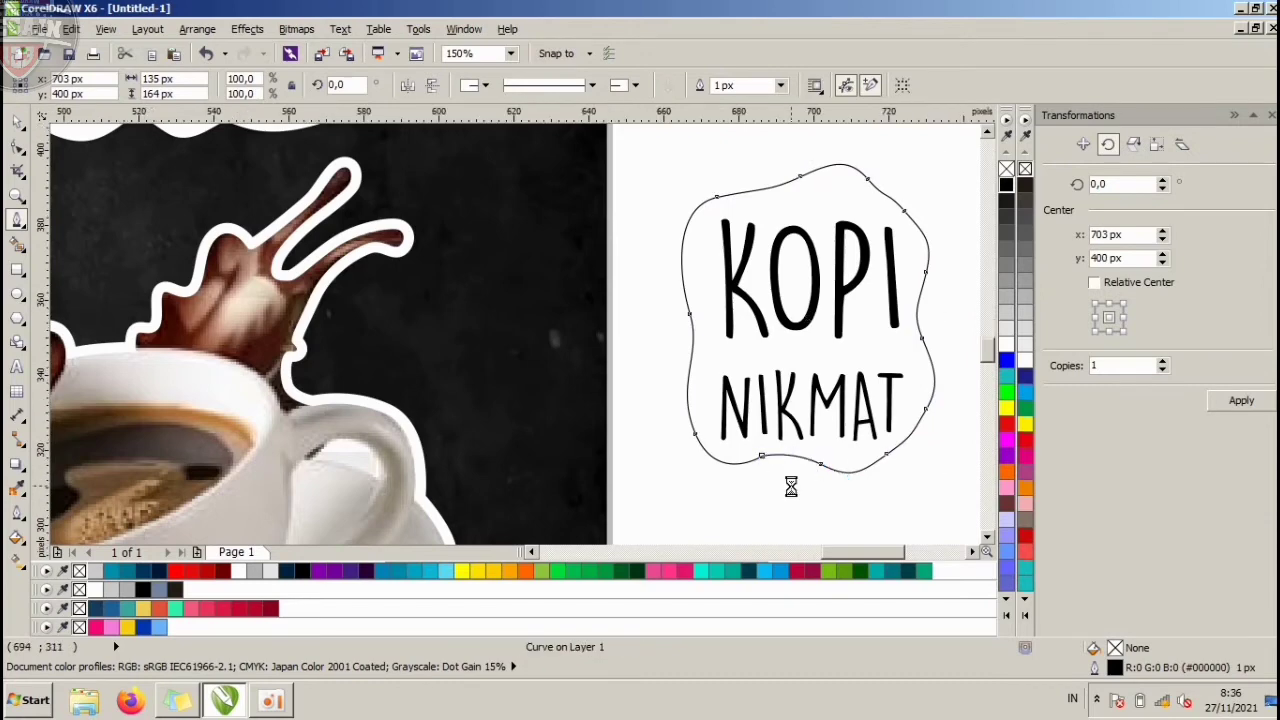
# Draw a closed curved tail shape overlapping the bubble's lower edge below NIKMAT, about 34 by 27 px.
pyautogui.scroll(2, 762, 412)
pyautogui.moveTo(737, 404); pyautogui.dragTo(800, 477)
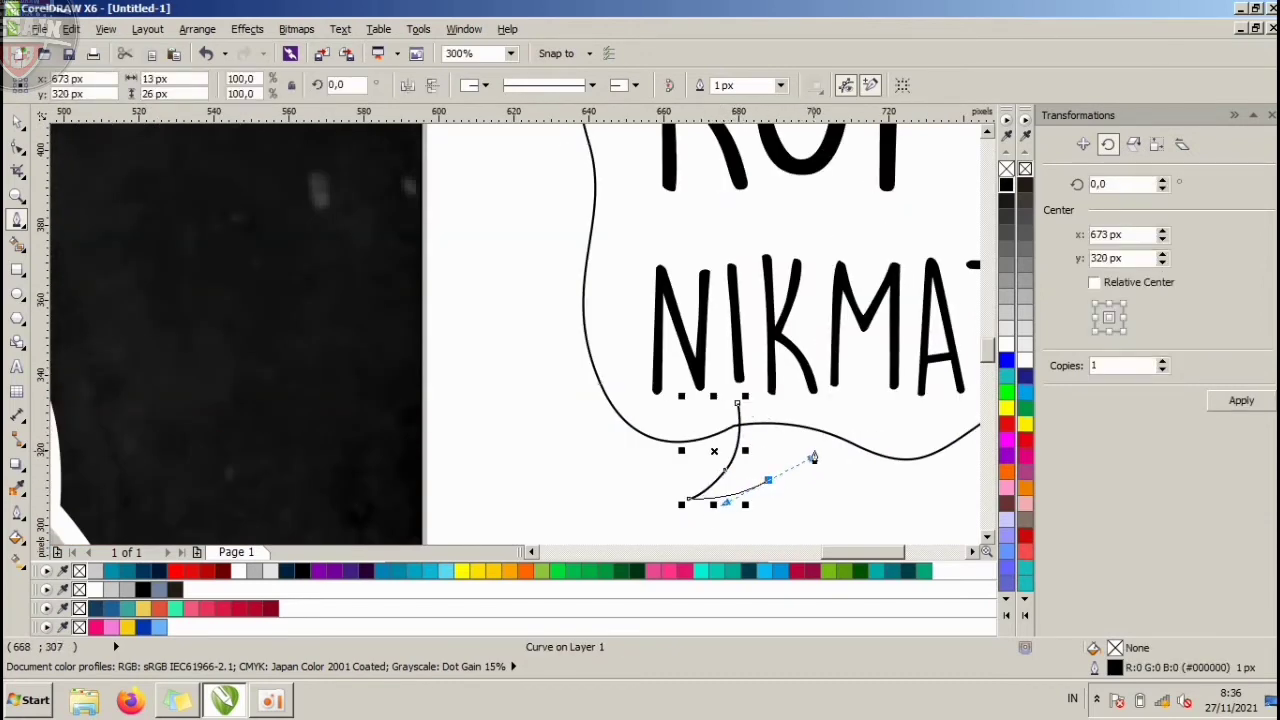
pyautogui.click(741, 405)
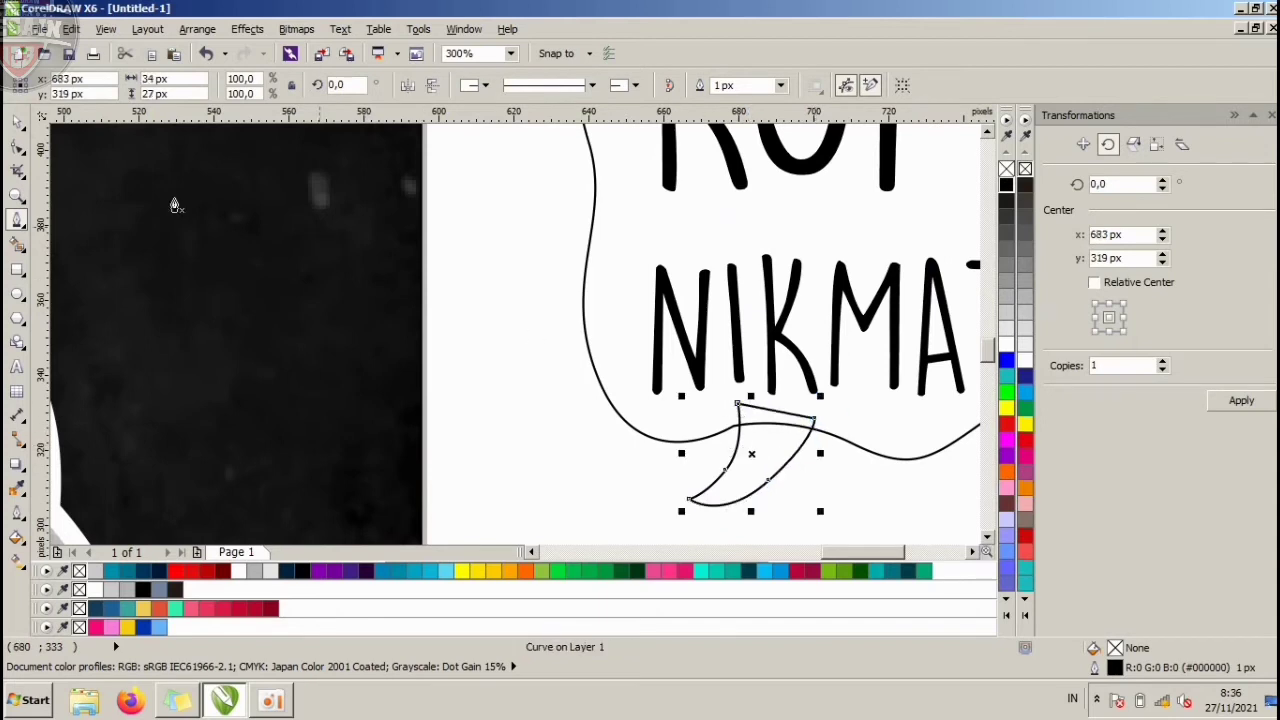
# Weld the tail shape and the bubble outline into a single curve.
pyautogui.click(17, 121)
pyautogui.keyDown('shift'); pyautogui.click(867, 430); pyautogui.keyUp('shift')
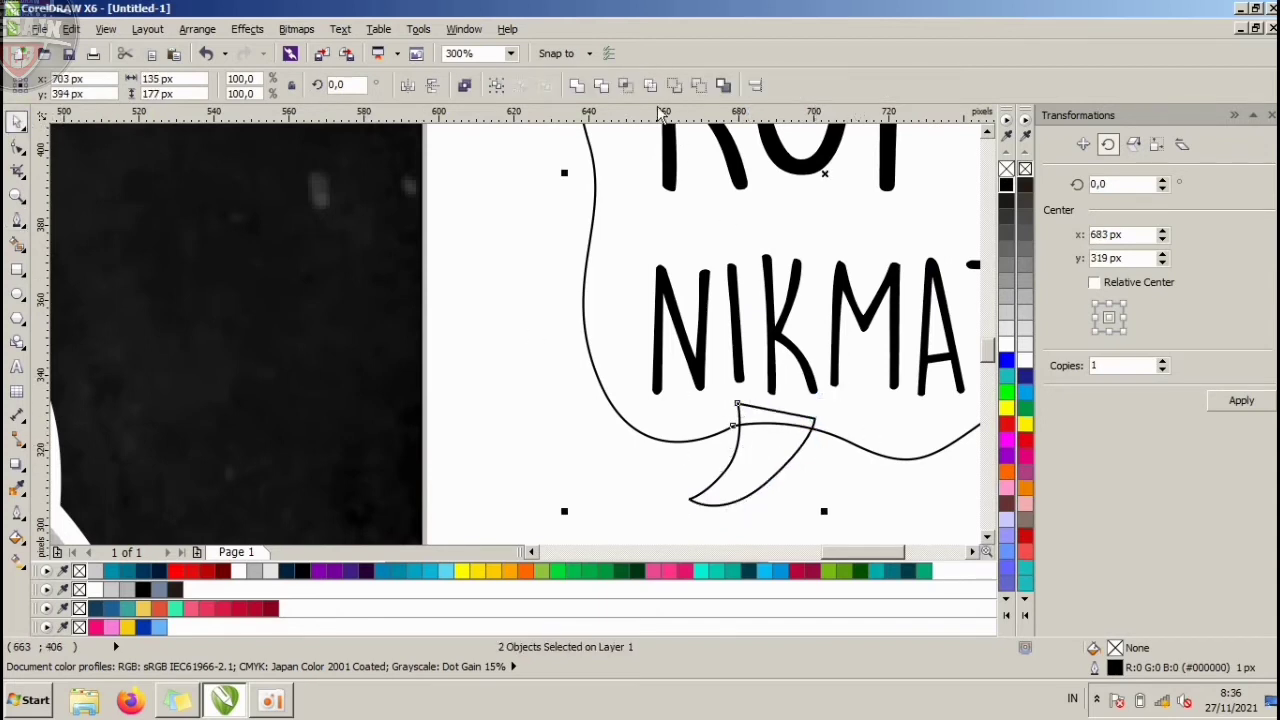
pyautogui.click(577, 86)
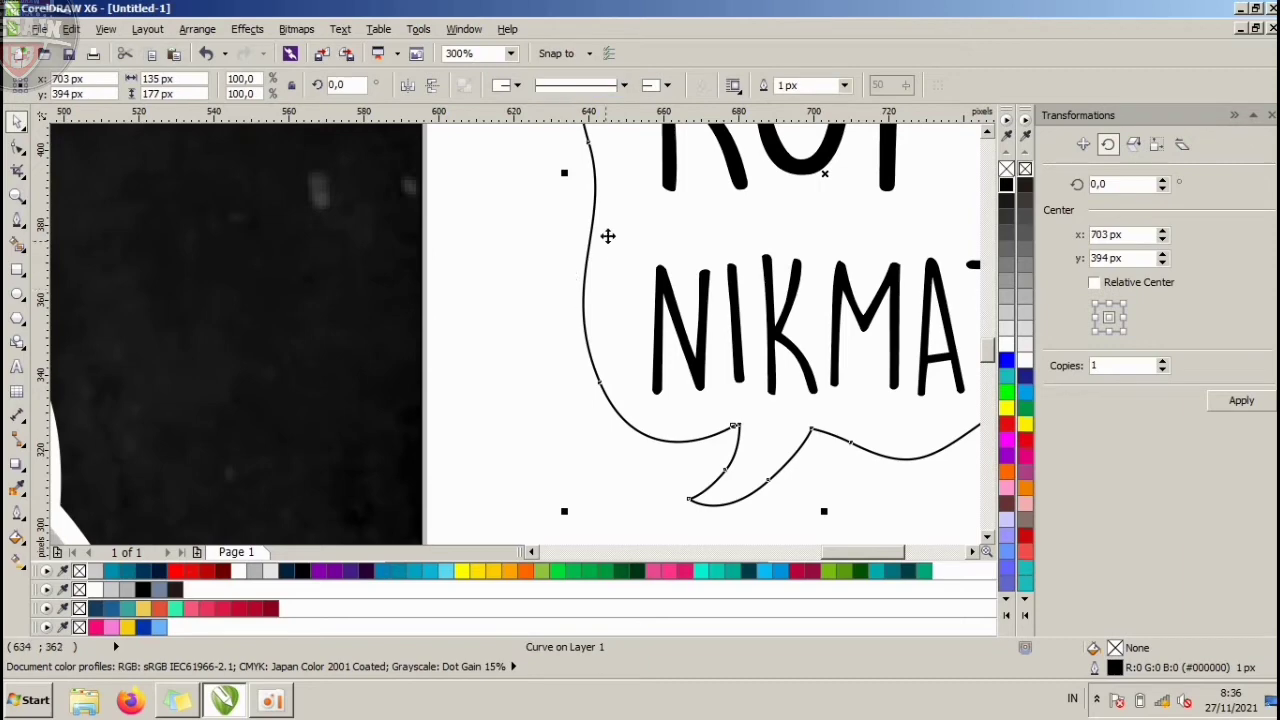
pyautogui.scroll(-4, 700, 358)
pyautogui.click(801, 367)
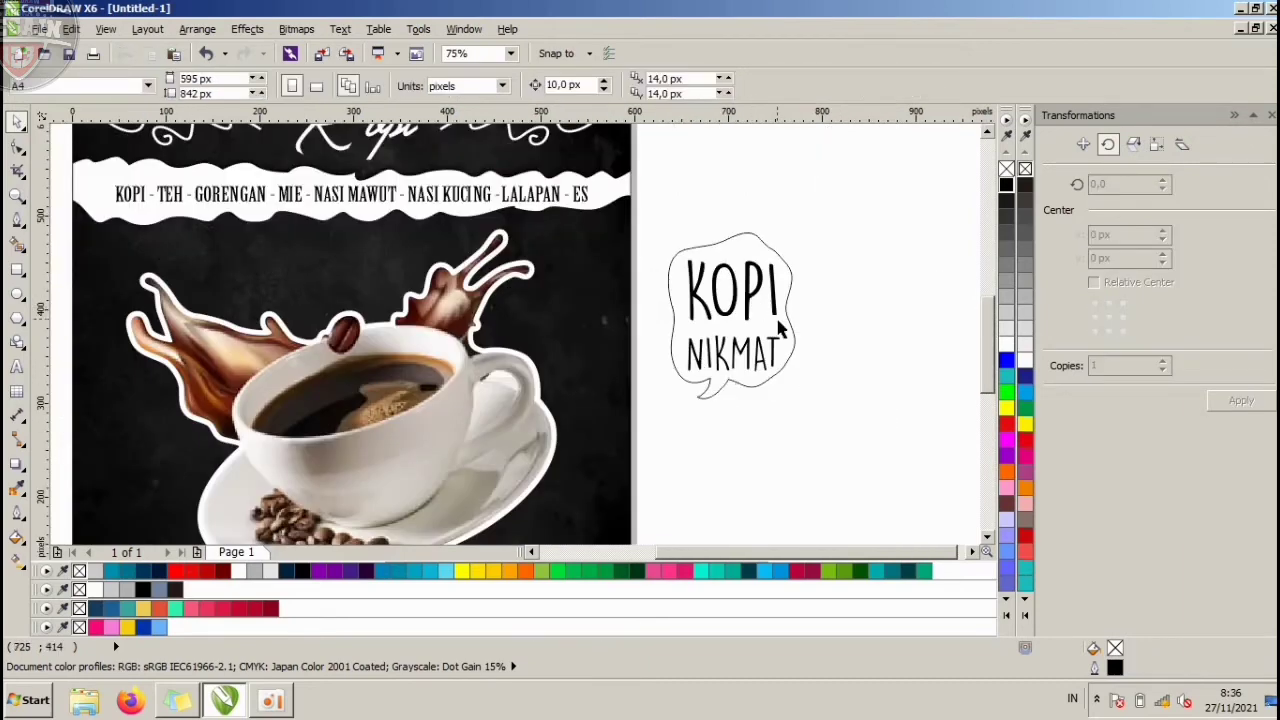
# Set the speech bubble's outline width to 3 px with scaling with the image enabled.
pyautogui.click(778, 318)
pyautogui.click(924, 410)
pyautogui.click(787, 319)
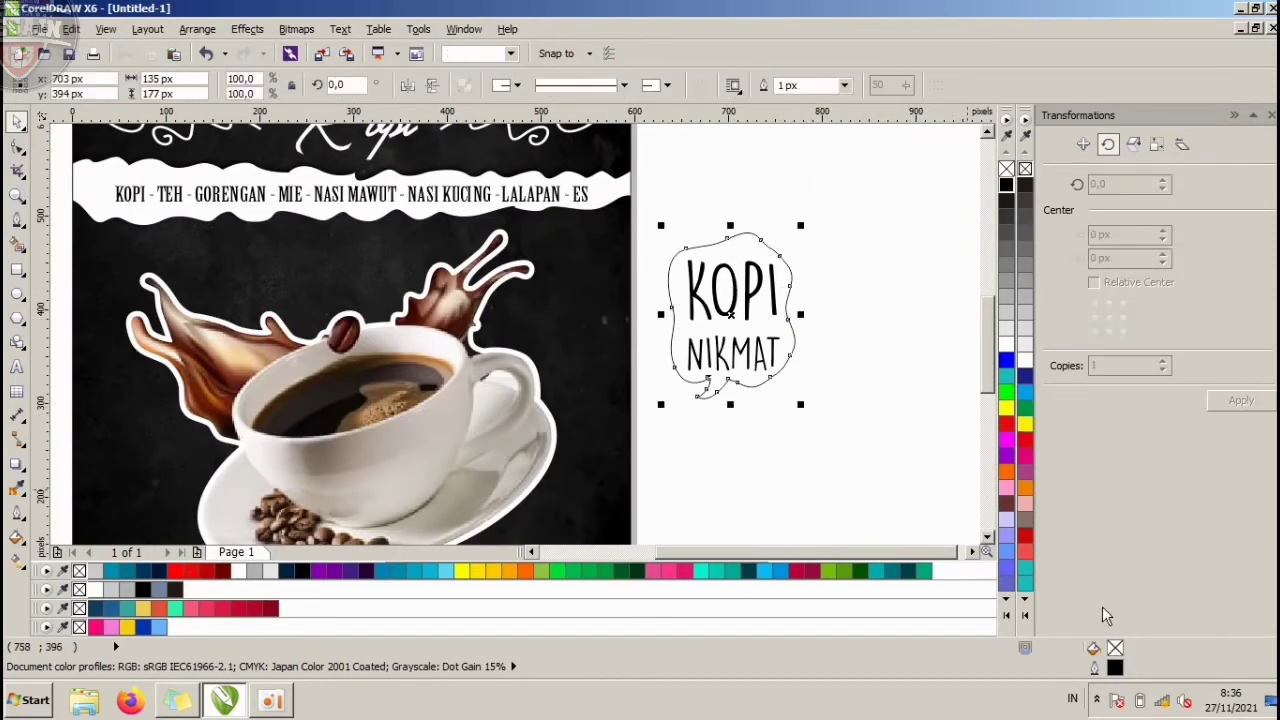
pyautogui.doubleClick(1117, 669)
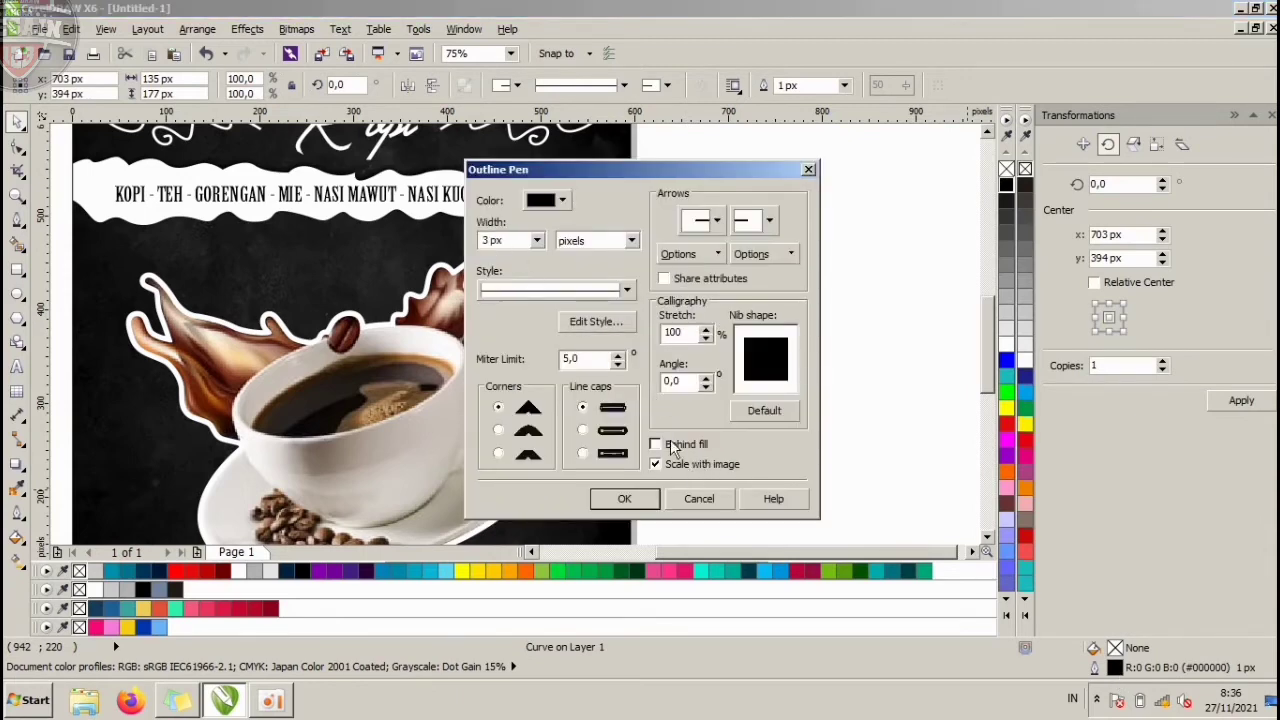
pyautogui.click(625, 499)
pyautogui.click(792, 455)
# Colour the bubble's outline white and fill both the KOPI and NIKMAT text lines with white.
pyautogui.moveTo(834, 443); pyautogui.dragTo(652, 218)
pyautogui.click(822, 338)
pyautogui.click(794, 319)
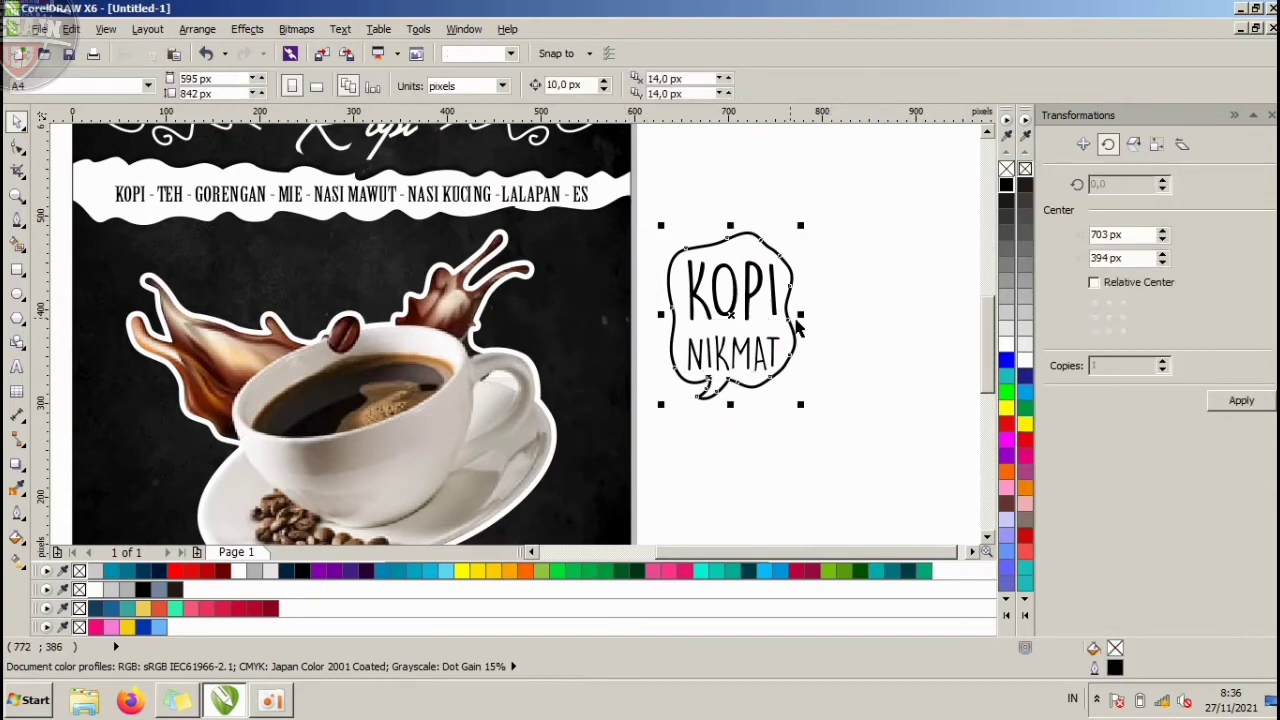
pyautogui.rightClick(1006, 347)
pyautogui.click(873, 345)
pyautogui.moveTo(819, 386); pyautogui.dragTo(757, 360)
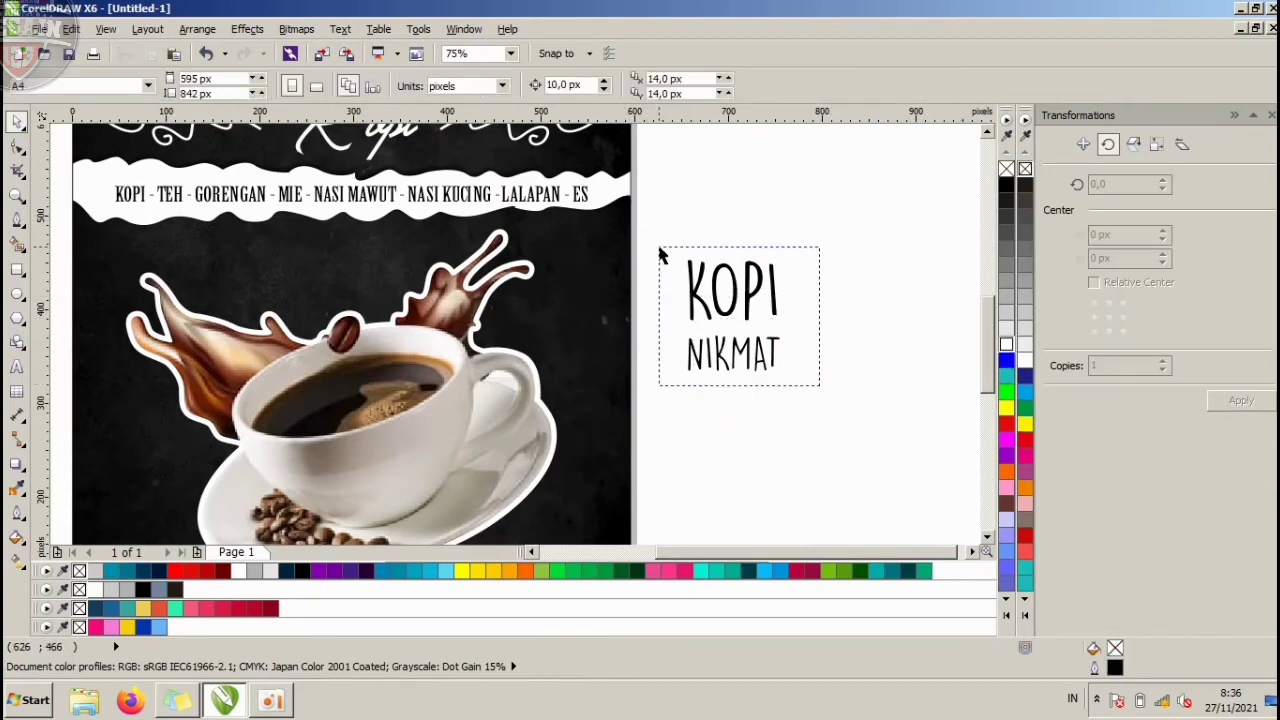
pyautogui.moveTo(659, 248); pyautogui.dragTo(657, 246)
pyautogui.click(1004, 346)
# Move the speech bubble with its text onto the poster beside the coffee splash and scale it down to fit.
pyautogui.moveTo(887, 450); pyautogui.dragTo(594, 175)
pyautogui.moveTo(737, 317); pyautogui.dragTo(562, 305)
pyautogui.scroll(2, 572, 270)
pyautogui.moveTo(671, 161); pyautogui.dragTo(628, 212)
pyautogui.moveTo(572, 292); pyautogui.dragTo(615, 324)
pyautogui.moveTo(666, 244); pyautogui.dragTo(659, 258)
pyautogui.click(768, 323)
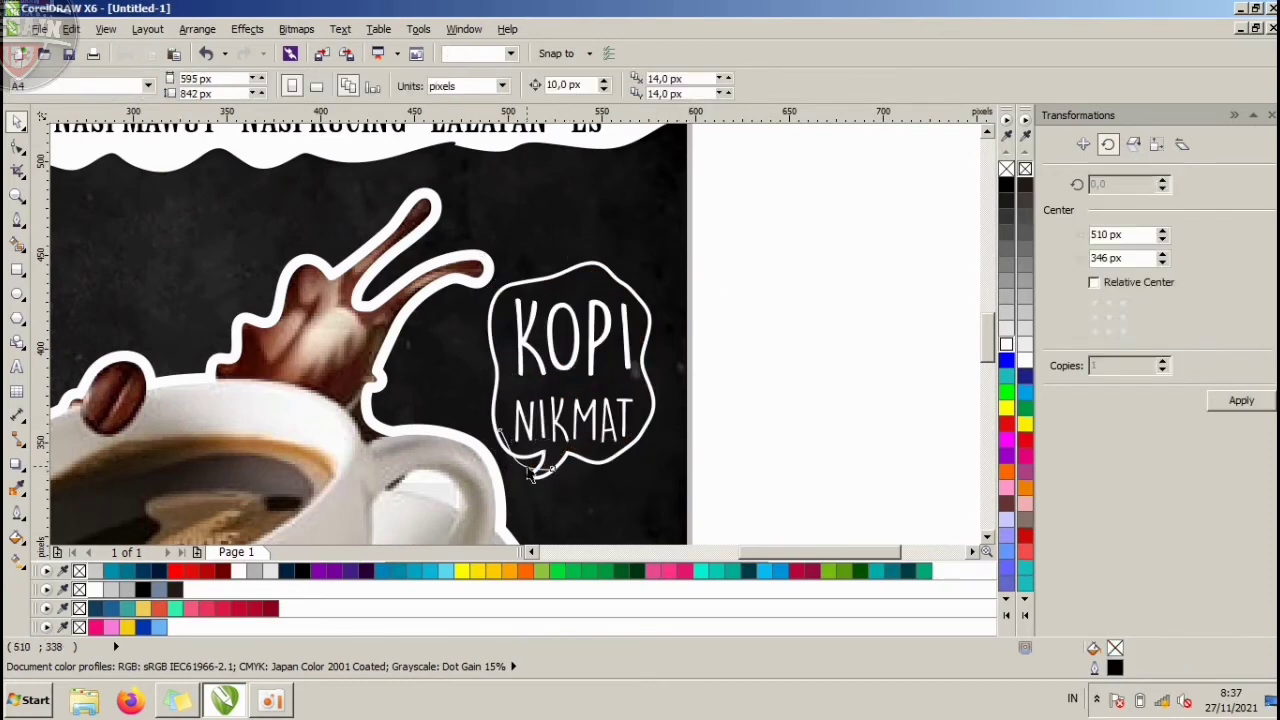
pyautogui.scroll(-2, 625, 320)
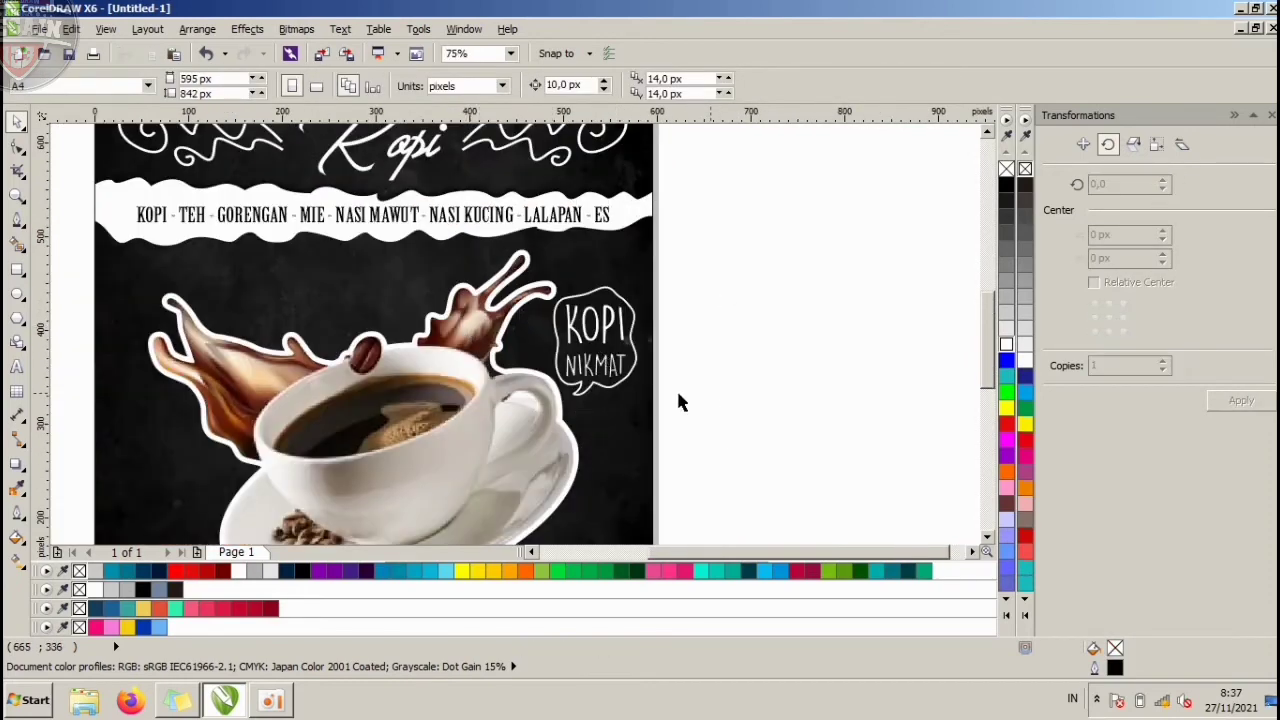
pyautogui.scroll(-1, 595, 320)
pyautogui.scroll(2, 487, 424)
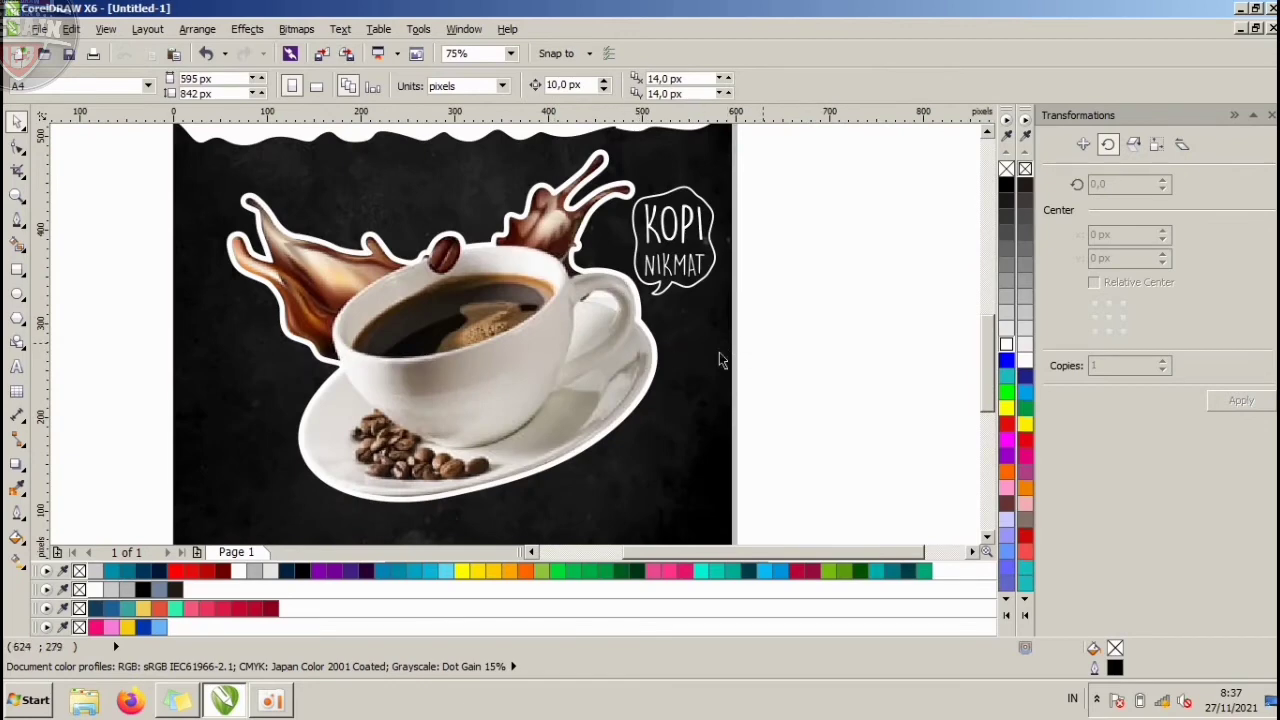
pyautogui.click(14, 224)
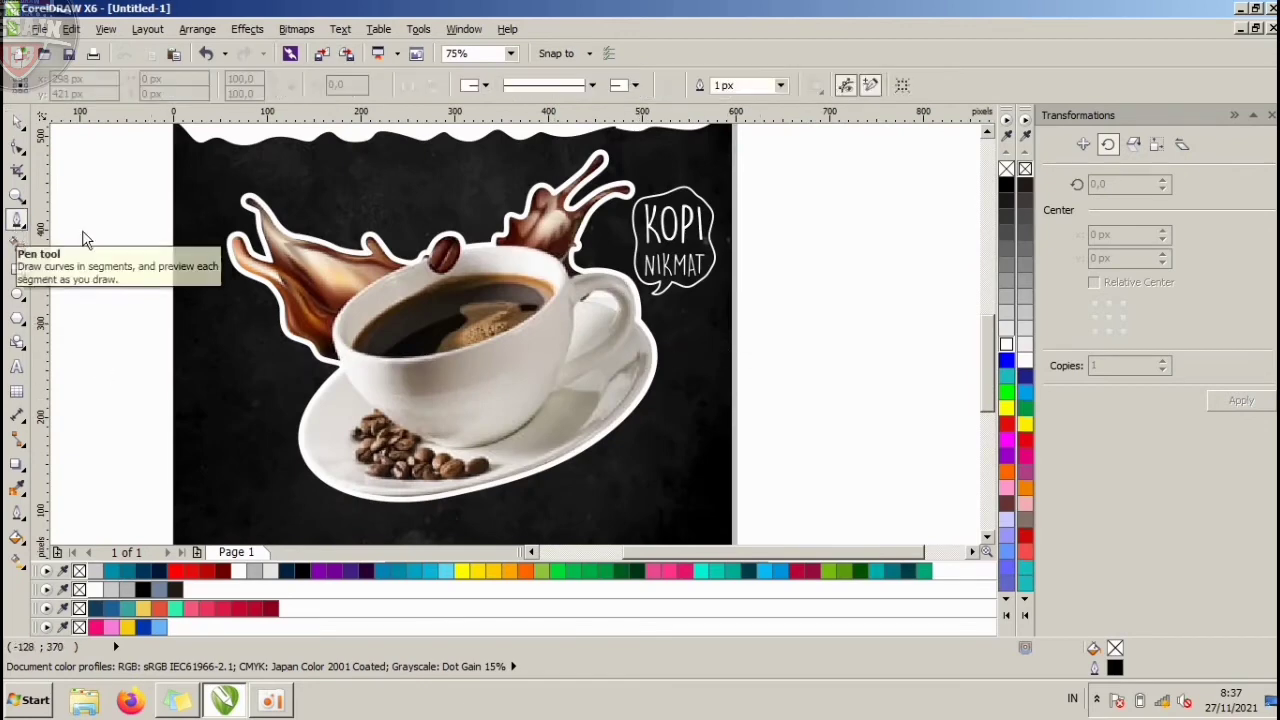
pyautogui.scroll(-1, 361, 203)
pyautogui.scroll(1, 386, 138)
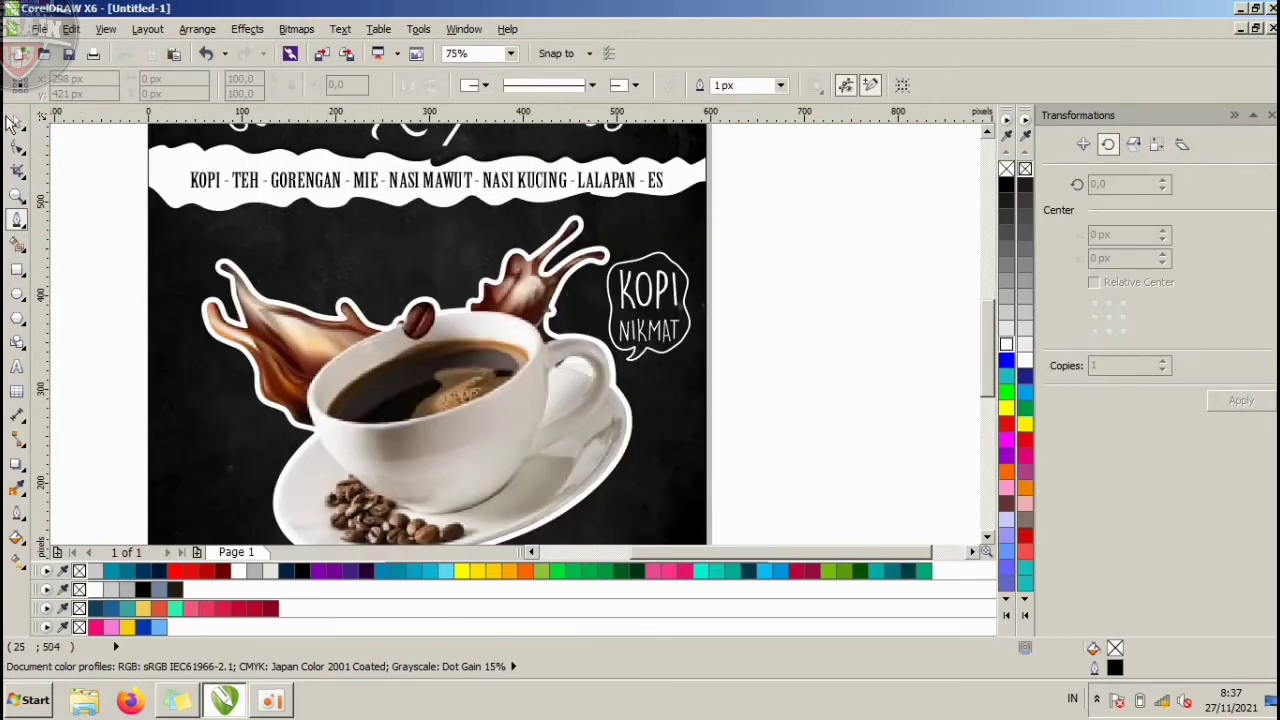
# Add the artistic text "RASA MANTAP" on the blank area beside the poster.
pyautogui.click(14, 122)
pyautogui.click(17, 367)
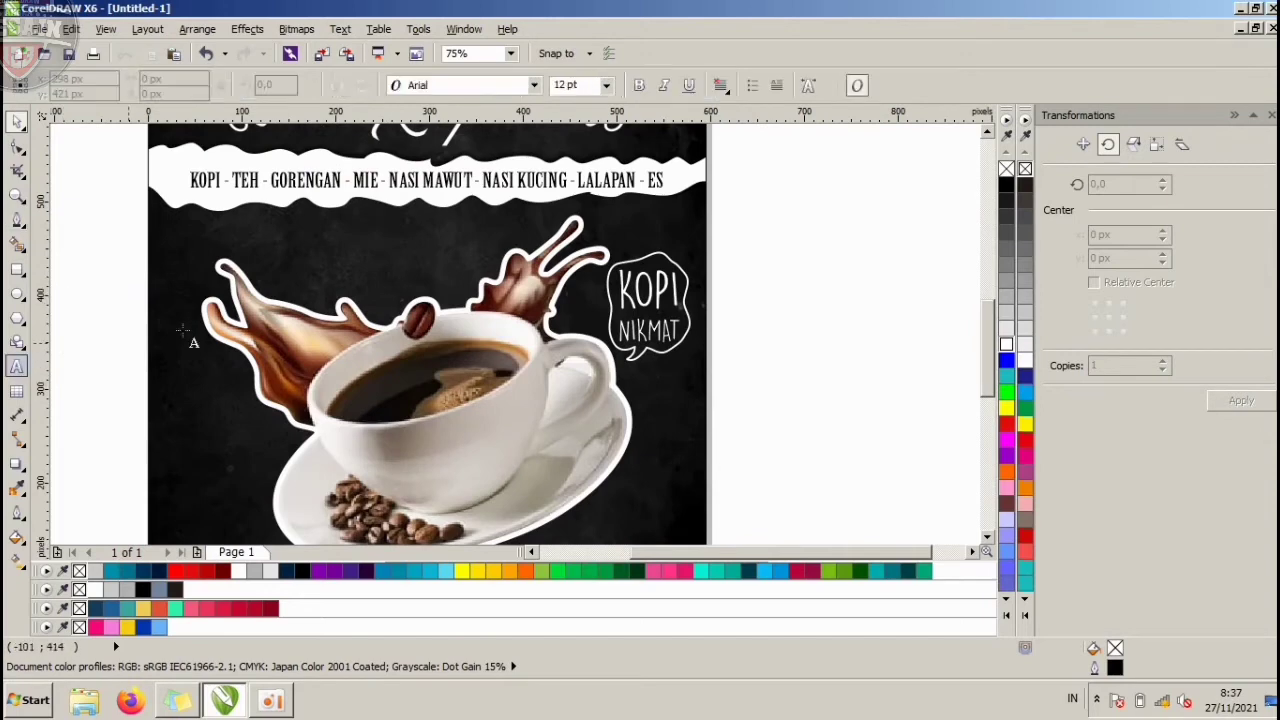
pyautogui.click(778, 375)
pyautogui.write('R')
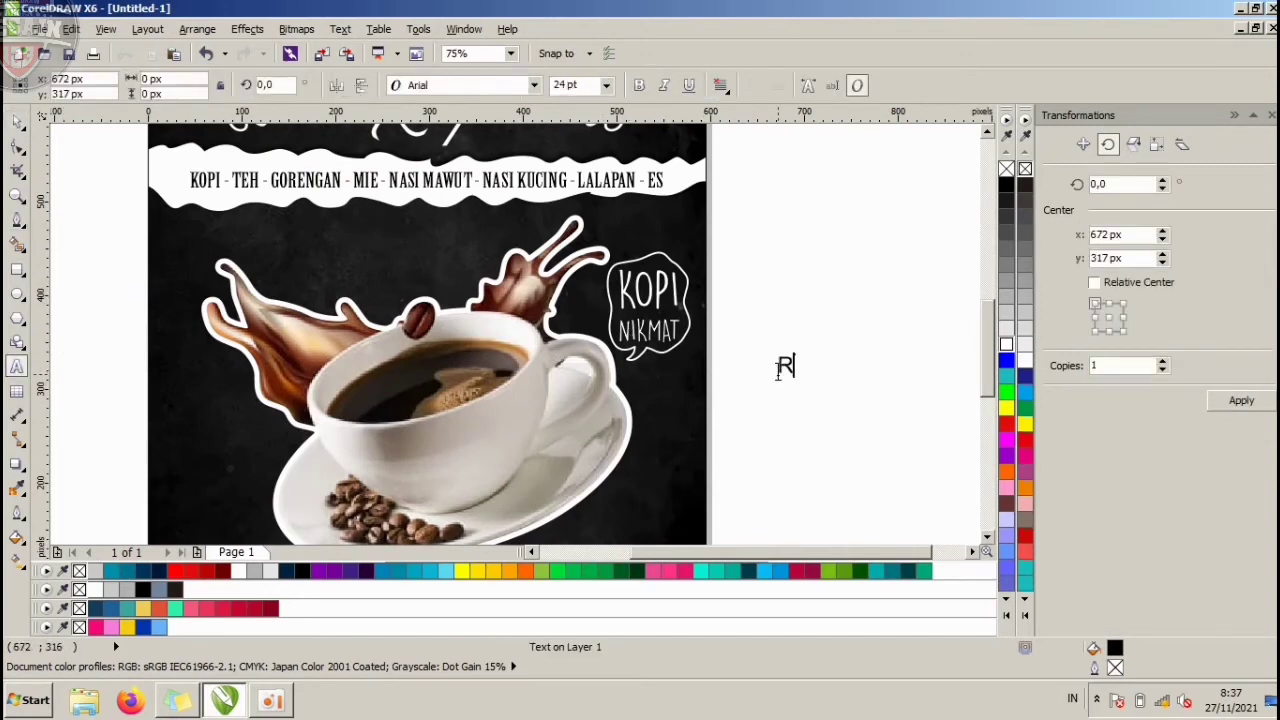
pyautogui.write('ASA MANTAP')
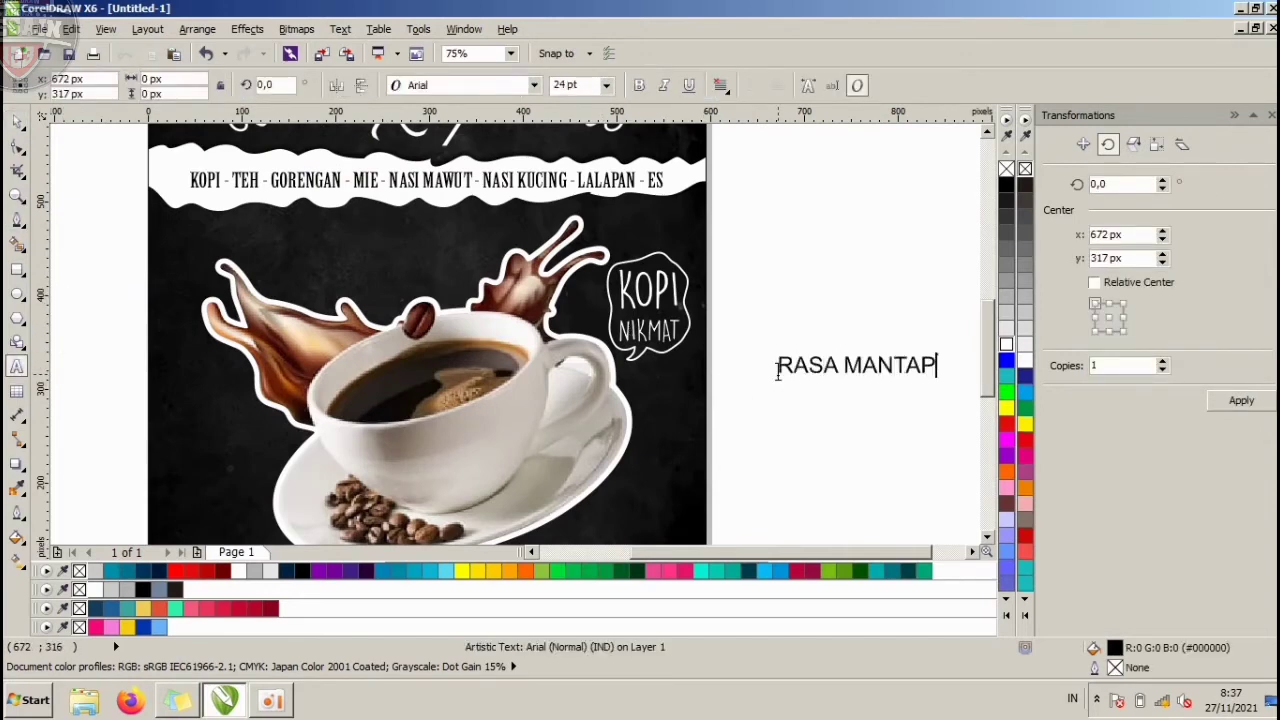
# Set the RASA MANTAP text in the DK Lemon Yellow Sun font and place it on the poster above the coffee cup.
pyautogui.click(13, 127)
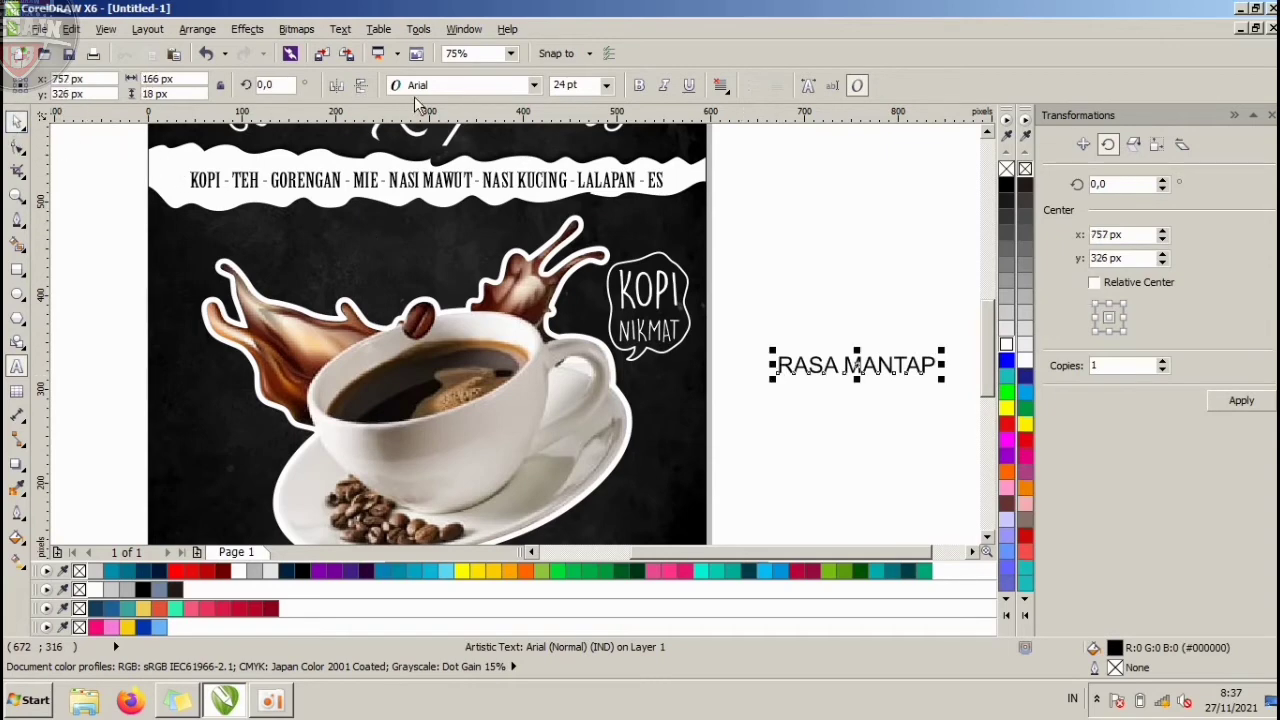
pyautogui.click(421, 90)
pyautogui.click(430, 125)
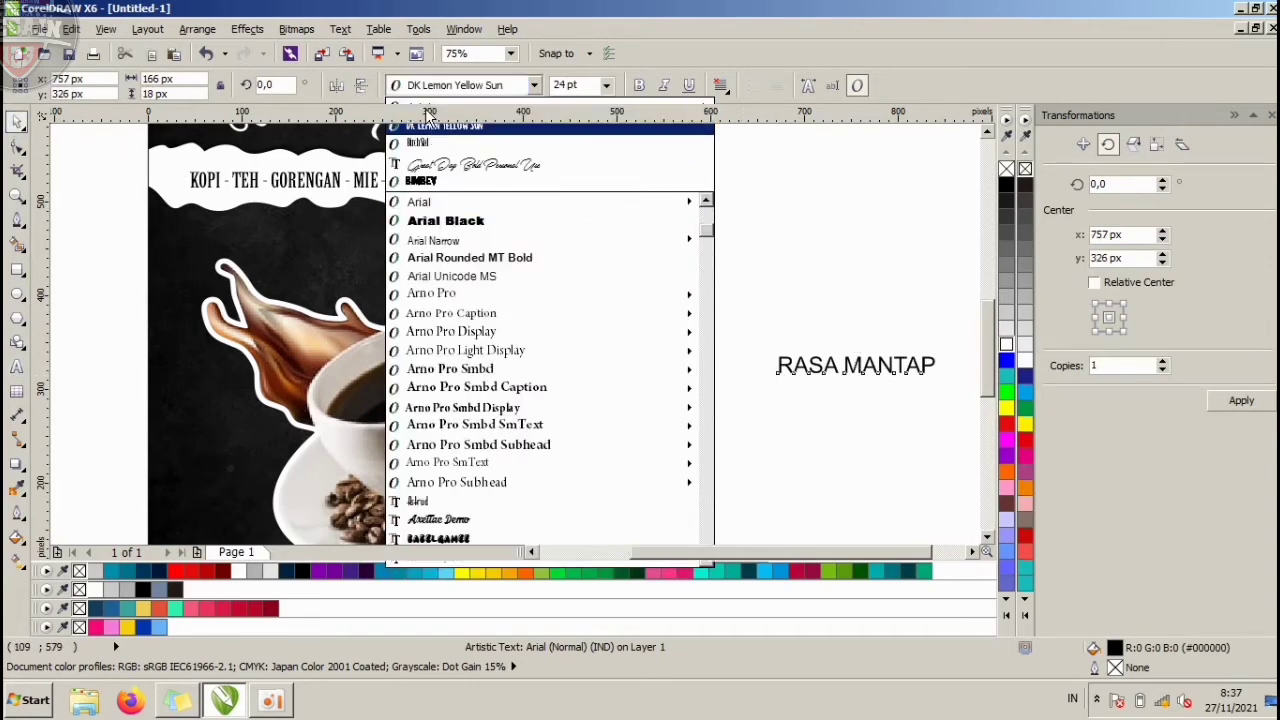
pyautogui.moveTo(750, 362); pyautogui.dragTo(369, 261)
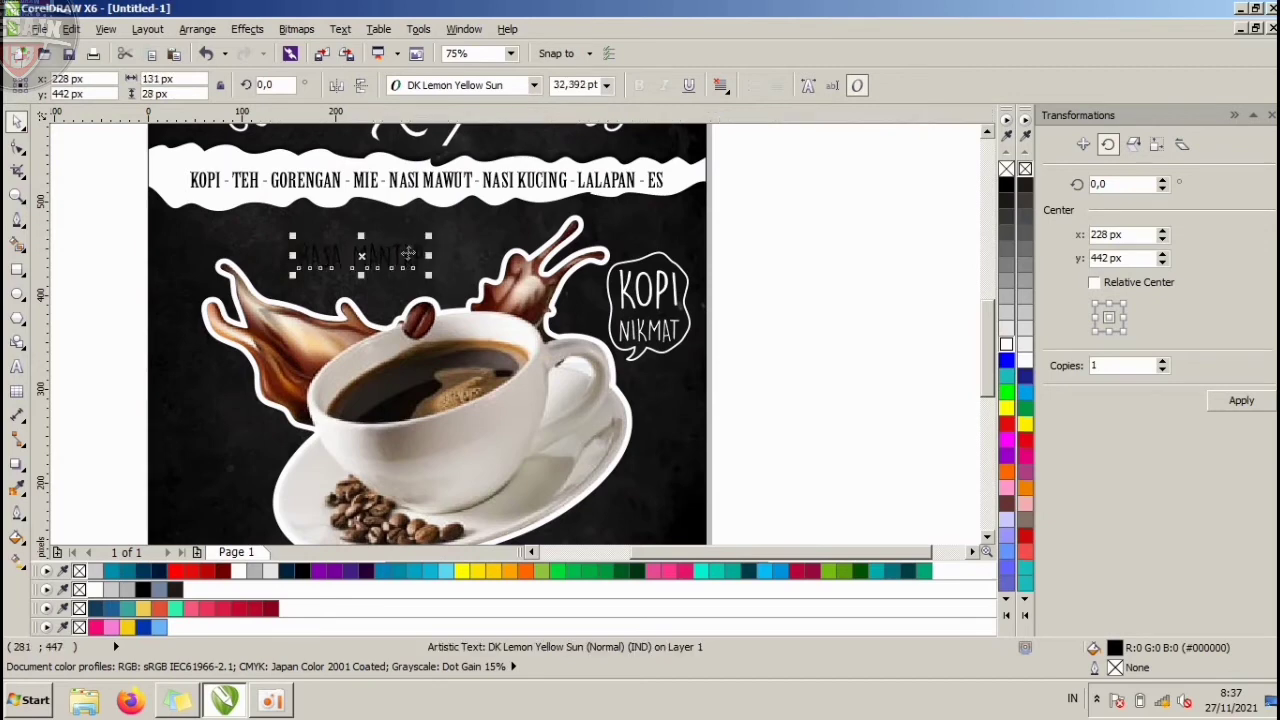
# Change the RASA MANTAP text to the Great Day Bold Personal Use font and convert it to Title Case.
pyautogui.click(435, 90)
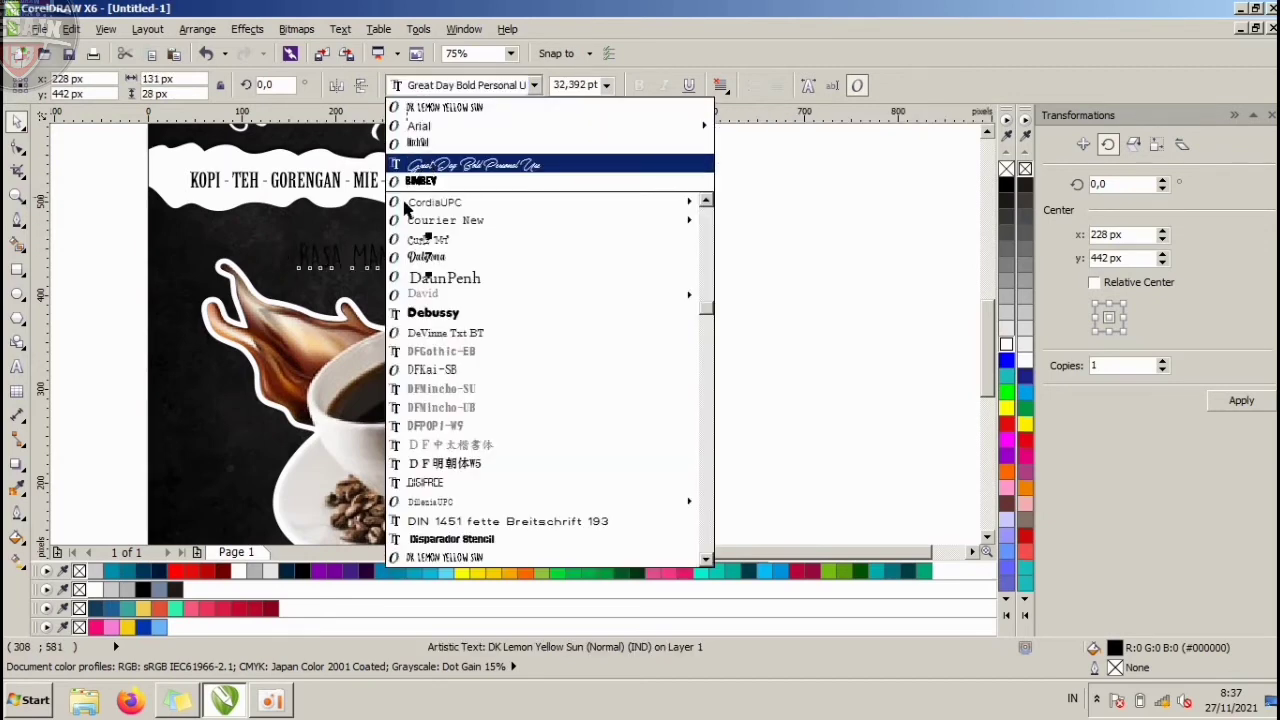
pyautogui.click(427, 167)
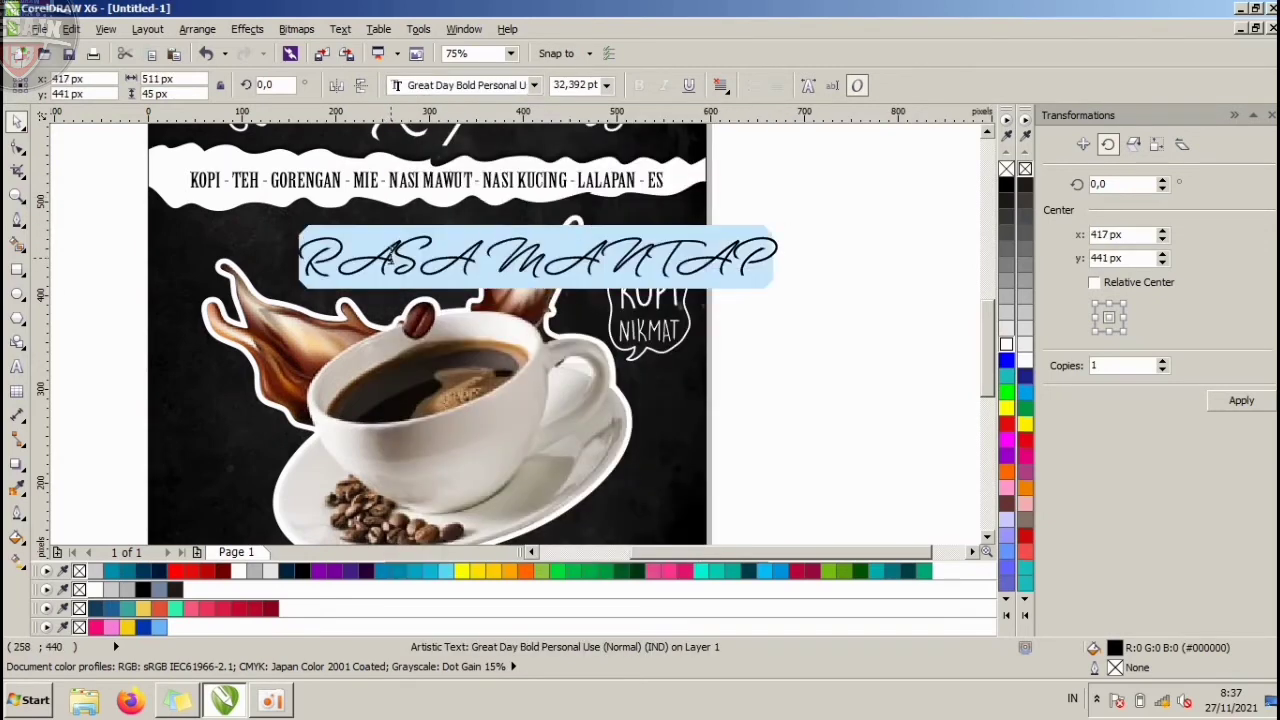
pyautogui.hotkey('shift', 'F3')
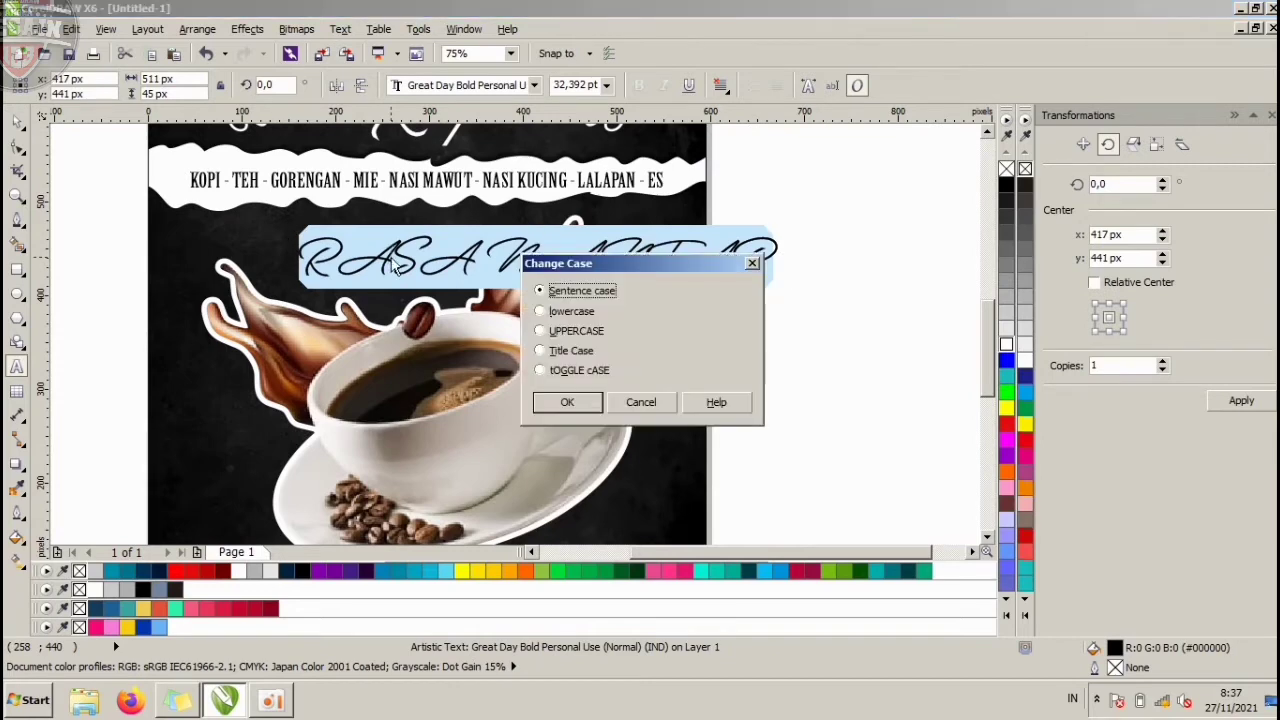
pyautogui.click(567, 403)
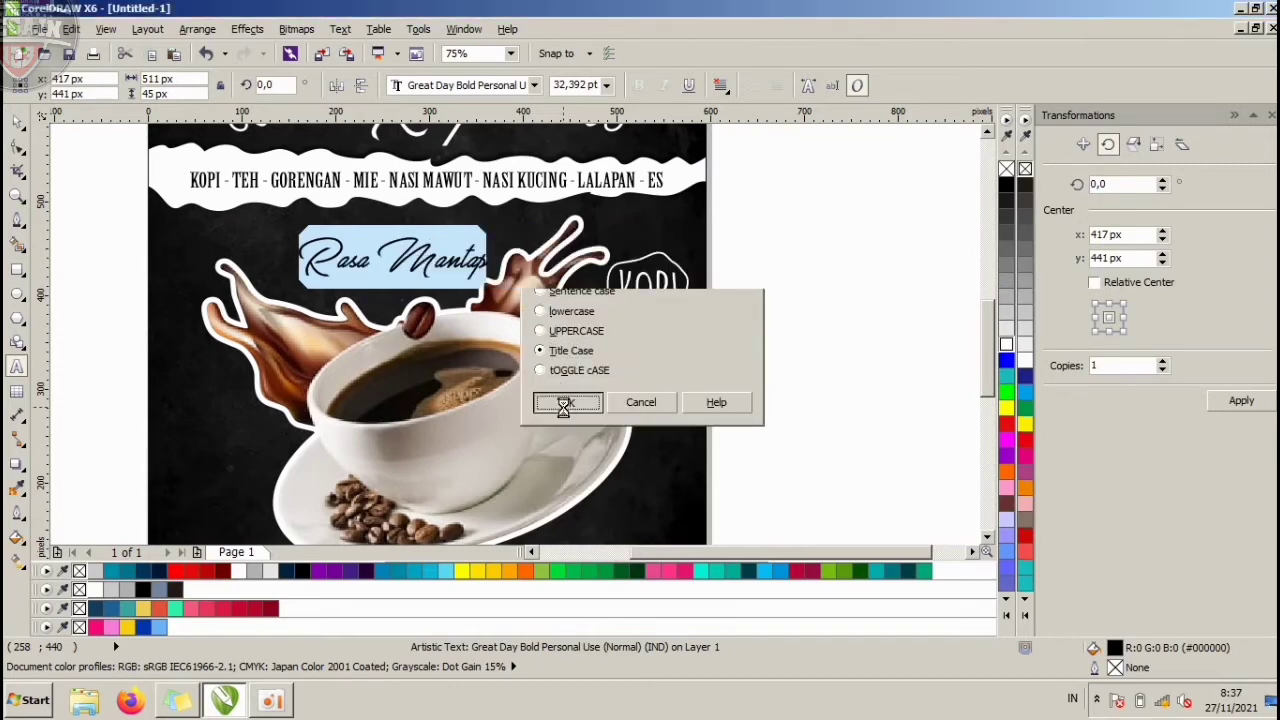
# Fill the Rasa Mantap text with white and shift it slightly left between the two coffee splashes.
pyautogui.click(15, 122)
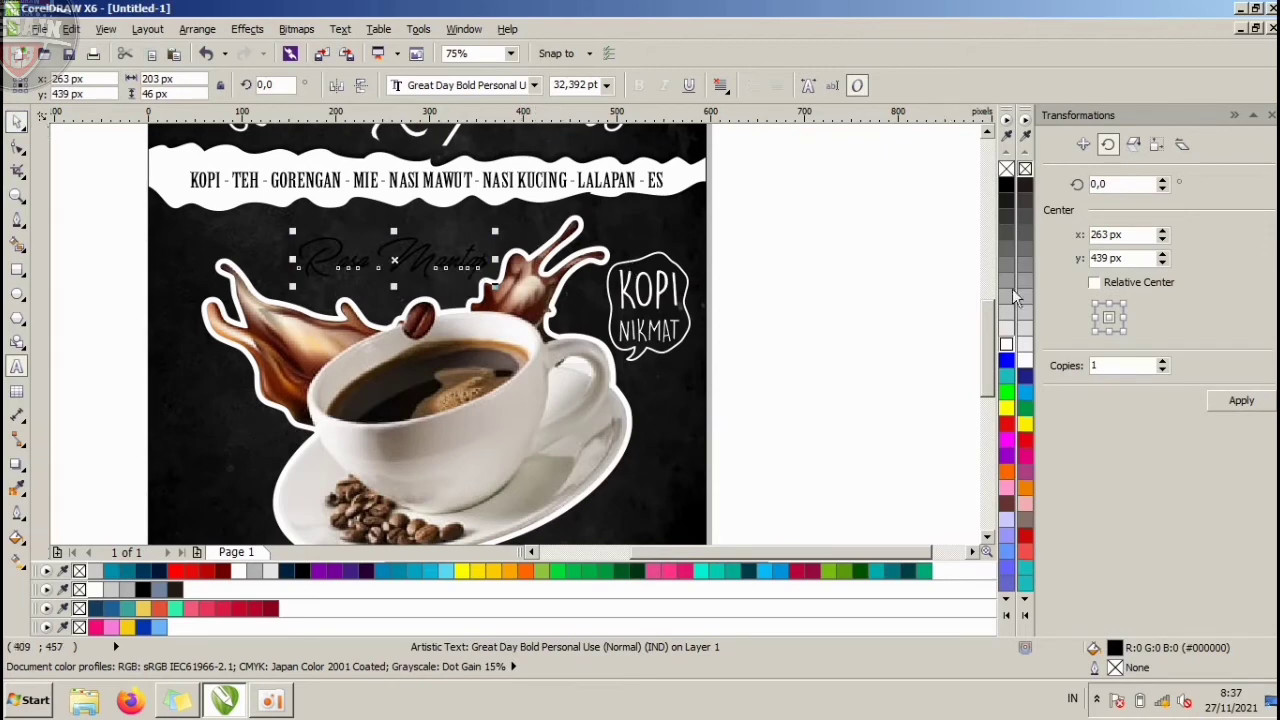
pyautogui.click(1006, 344)
pyautogui.click(747, 319)
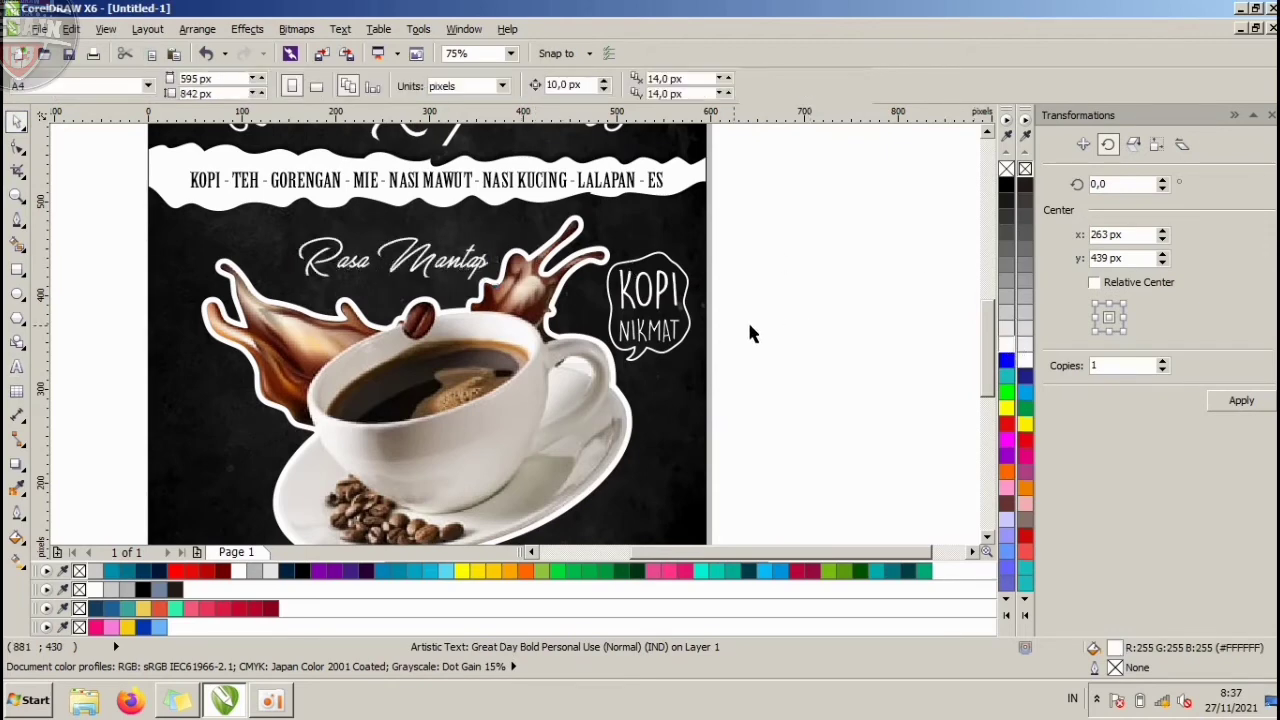
pyautogui.click(468, 276)
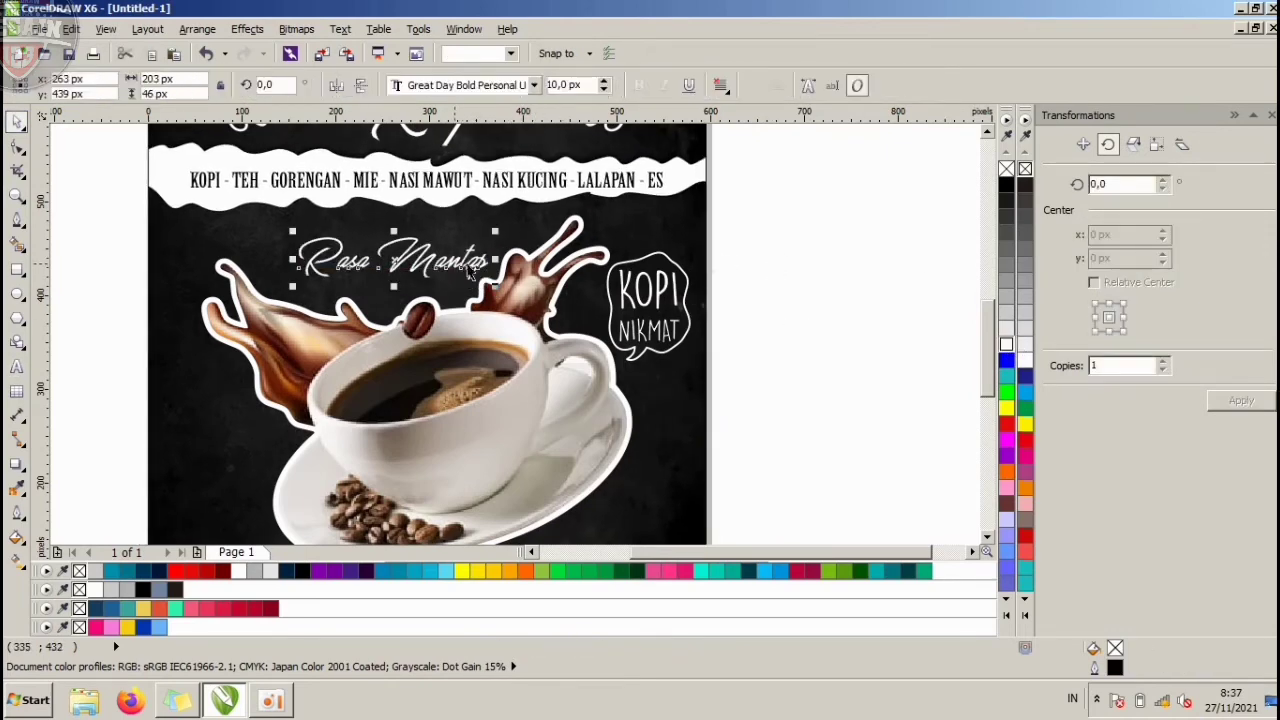
pyautogui.moveTo(468, 274); pyautogui.dragTo(448, 262)
pyautogui.click(747, 265)
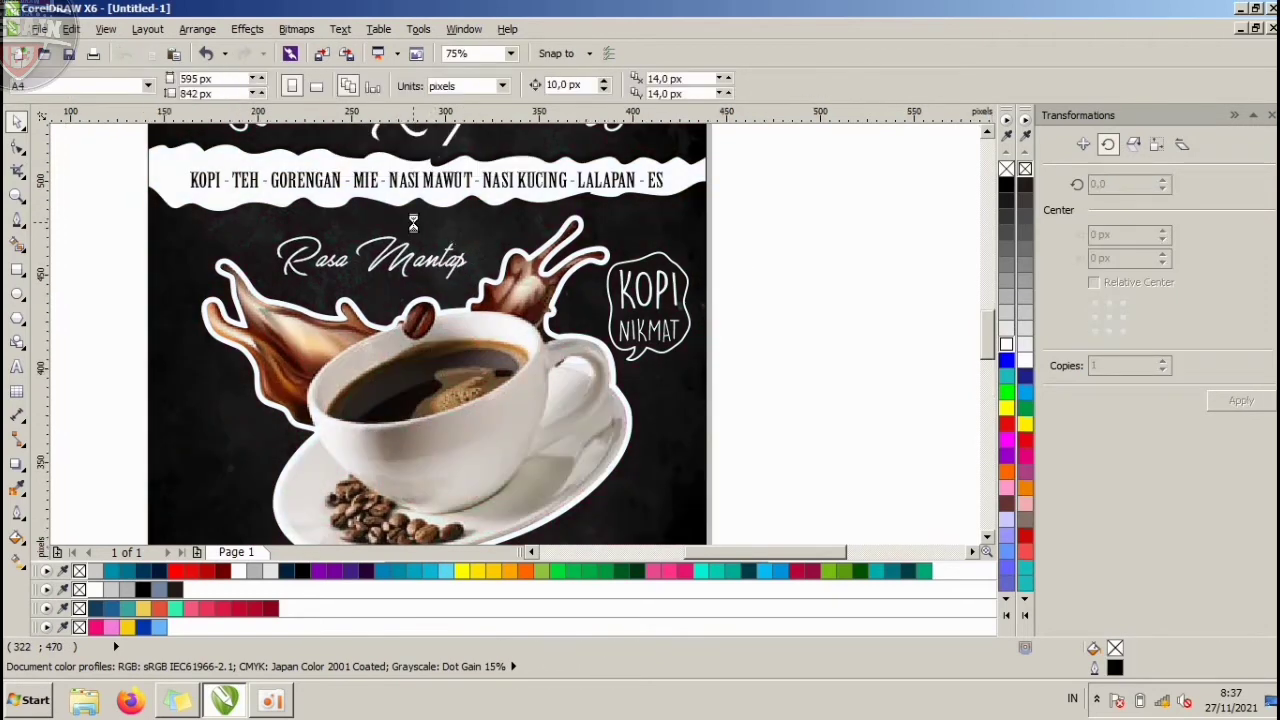
# Draw a closed, rounded speech-bubble outline around the Rasa Mantap text, about 235 by 71 px, with the Pen tool.
pyautogui.scroll(1, 413, 222)
pyautogui.click(15, 221)
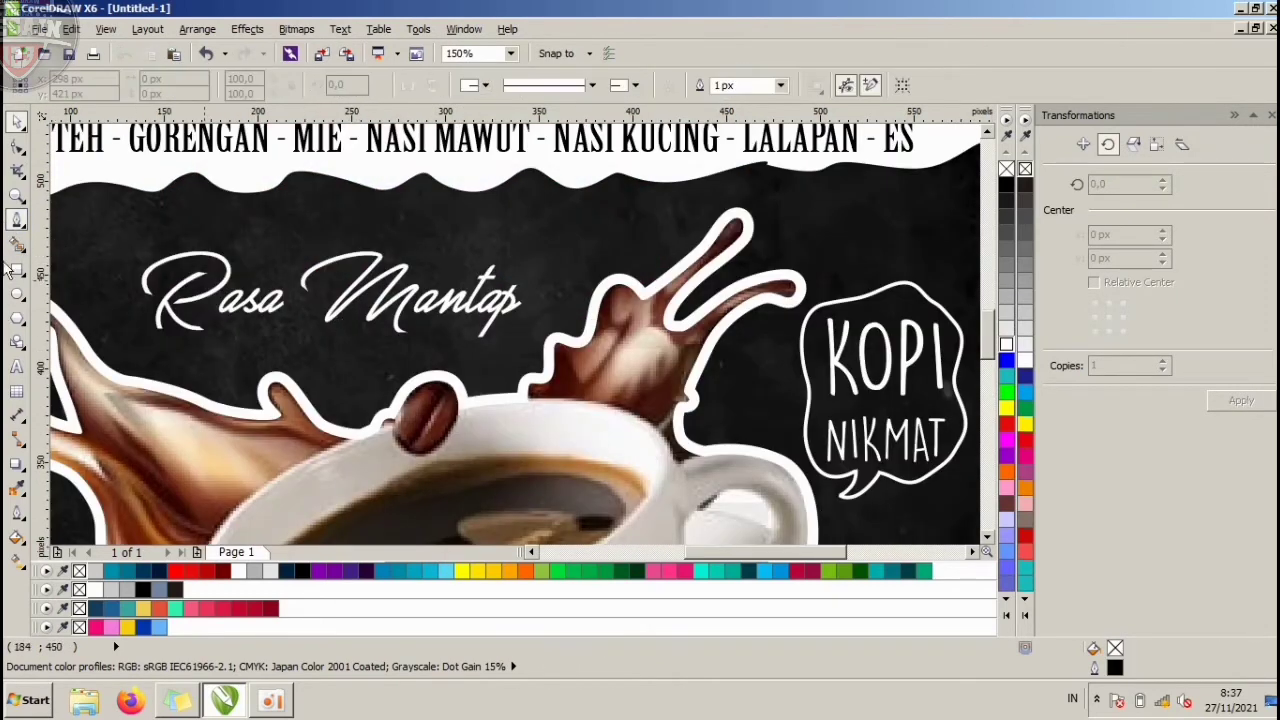
pyautogui.moveTo(189, 350); pyautogui.dragTo(131, 340)
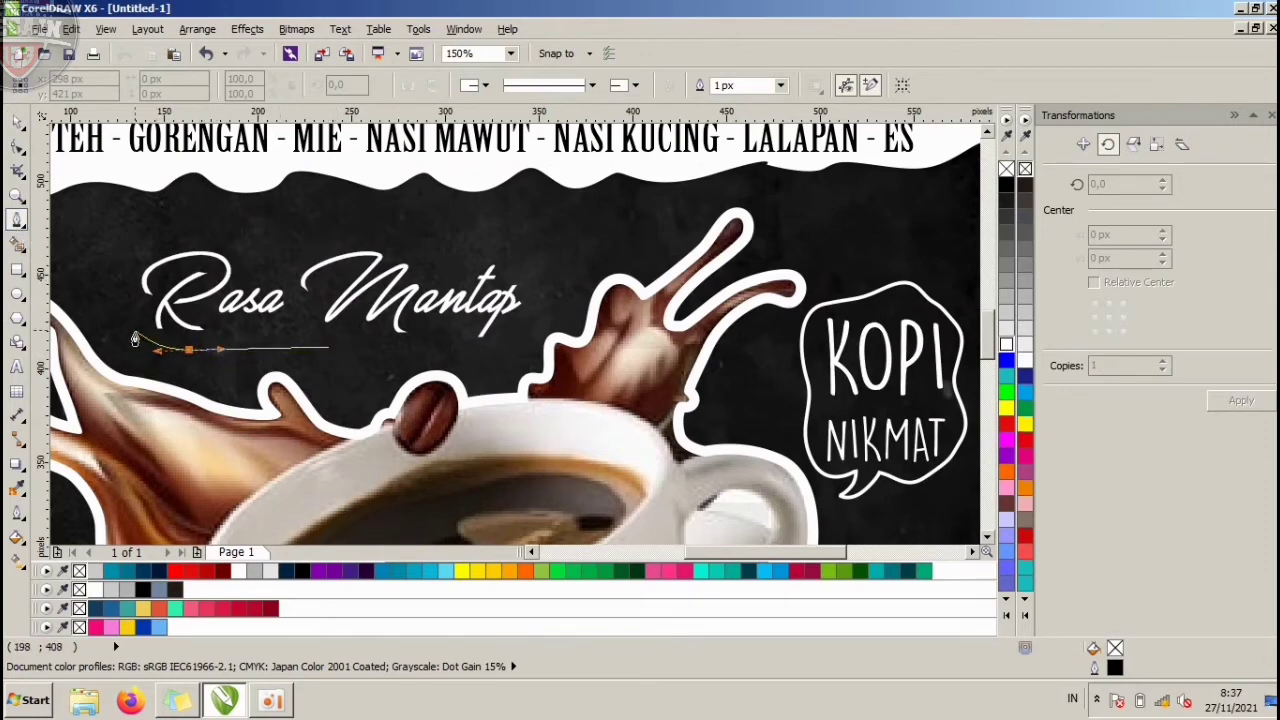
pyautogui.moveTo(118, 285); pyautogui.dragTo(126, 243)
pyautogui.moveTo(217, 229); pyautogui.dragTo(267, 234)
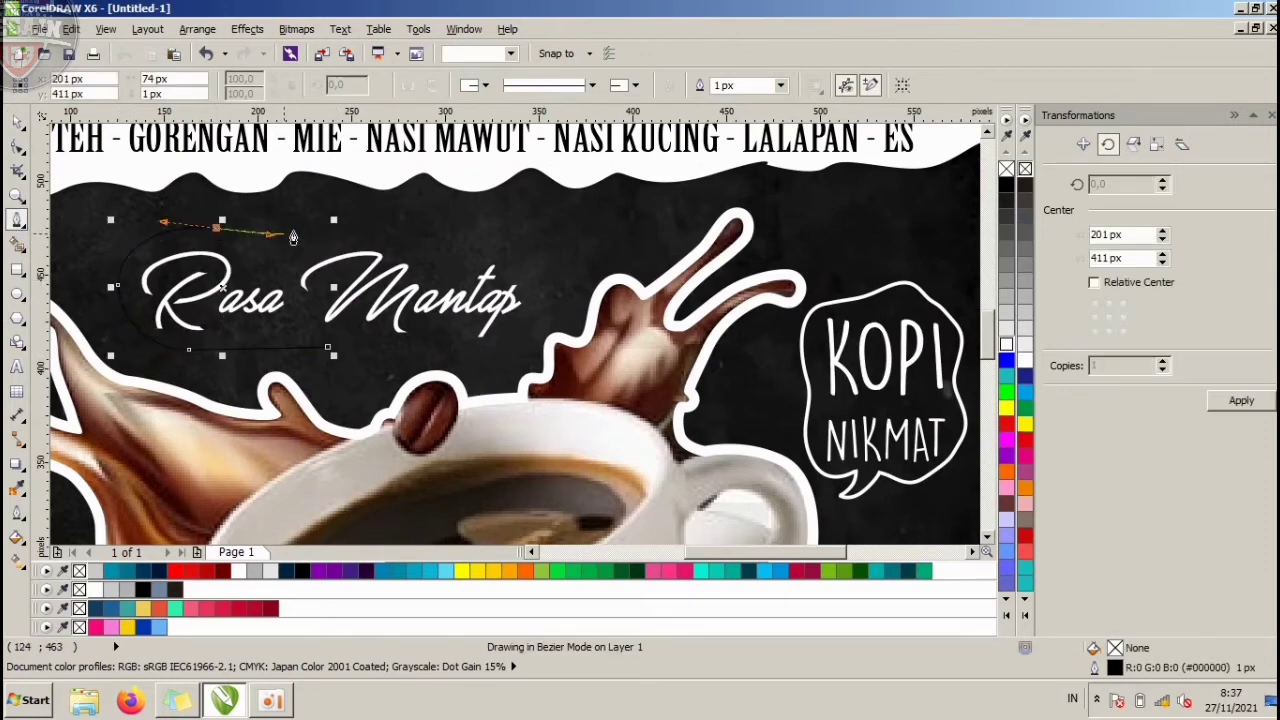
pyautogui.moveTo(356, 225); pyautogui.dragTo(417, 224)
pyautogui.moveTo(489, 240); pyautogui.dragTo(554, 312)
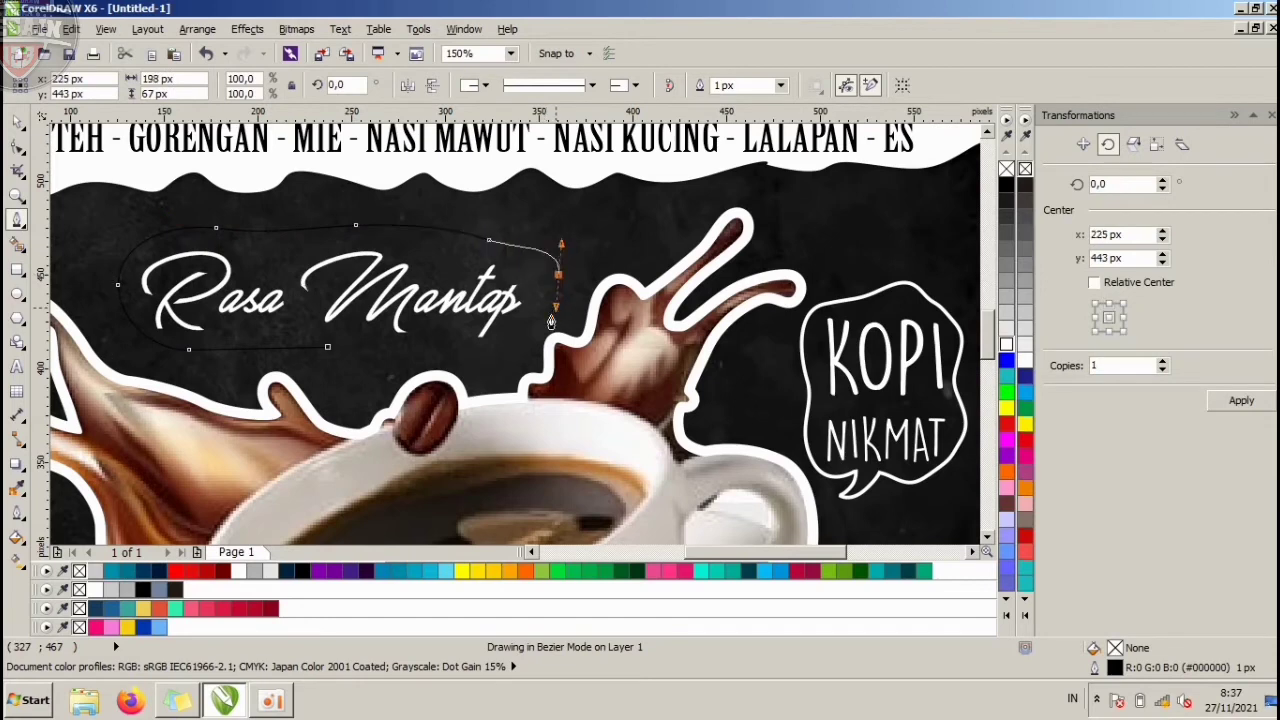
pyautogui.moveTo(473, 357); pyautogui.dragTo(388, 350)
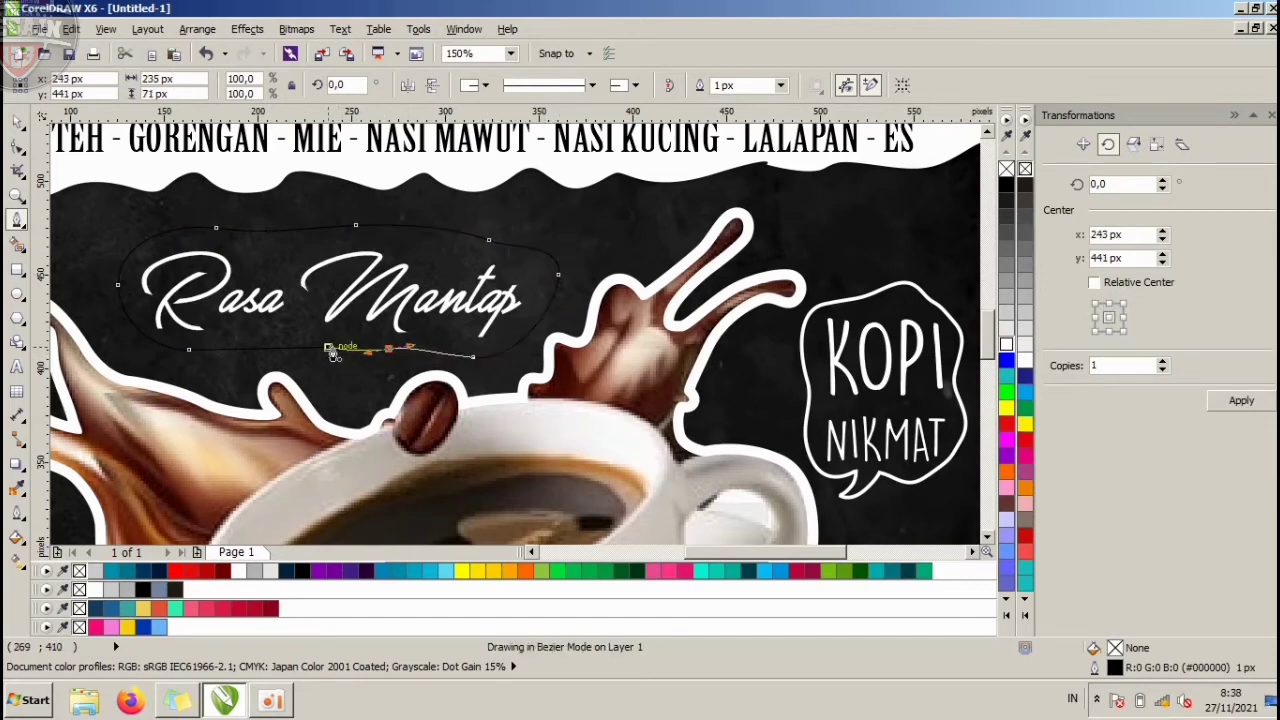
pyautogui.click(329, 347)
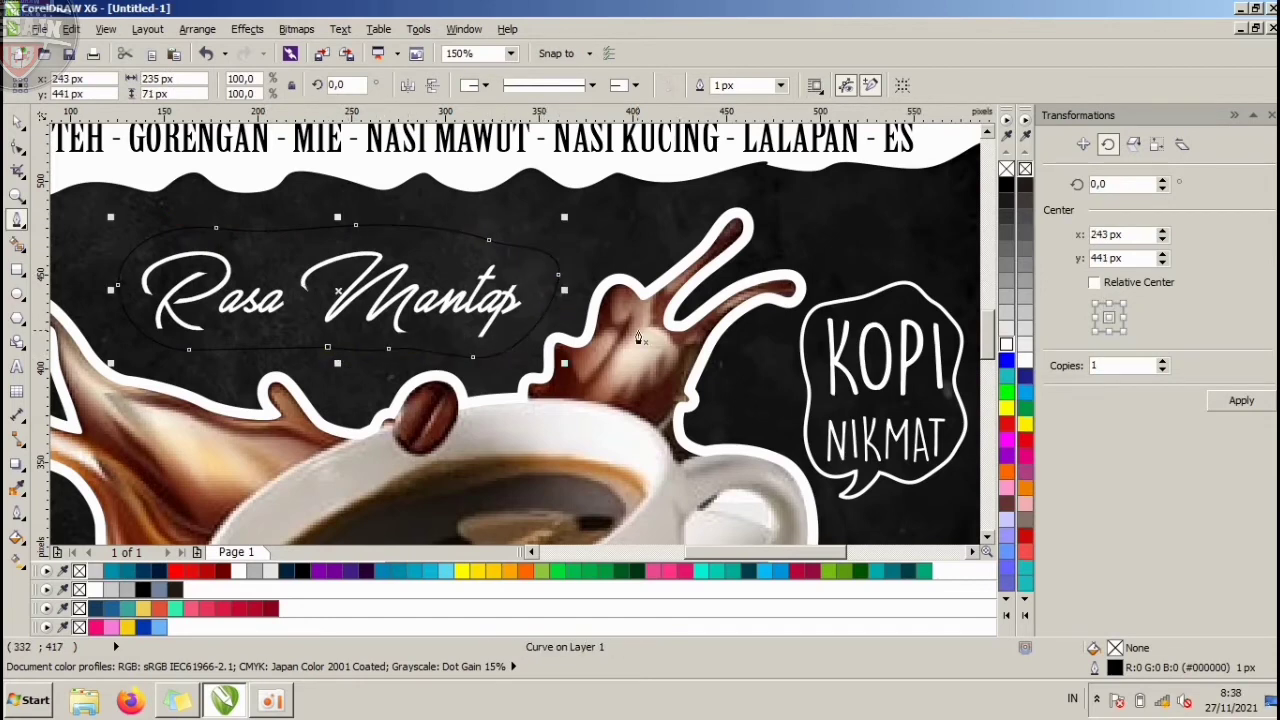
# Draw a closed pointed tail shape about 18 by 27 px overlapping the lower edge of the Rasa Mantap bubble.
pyautogui.scroll(2, 361, 390)
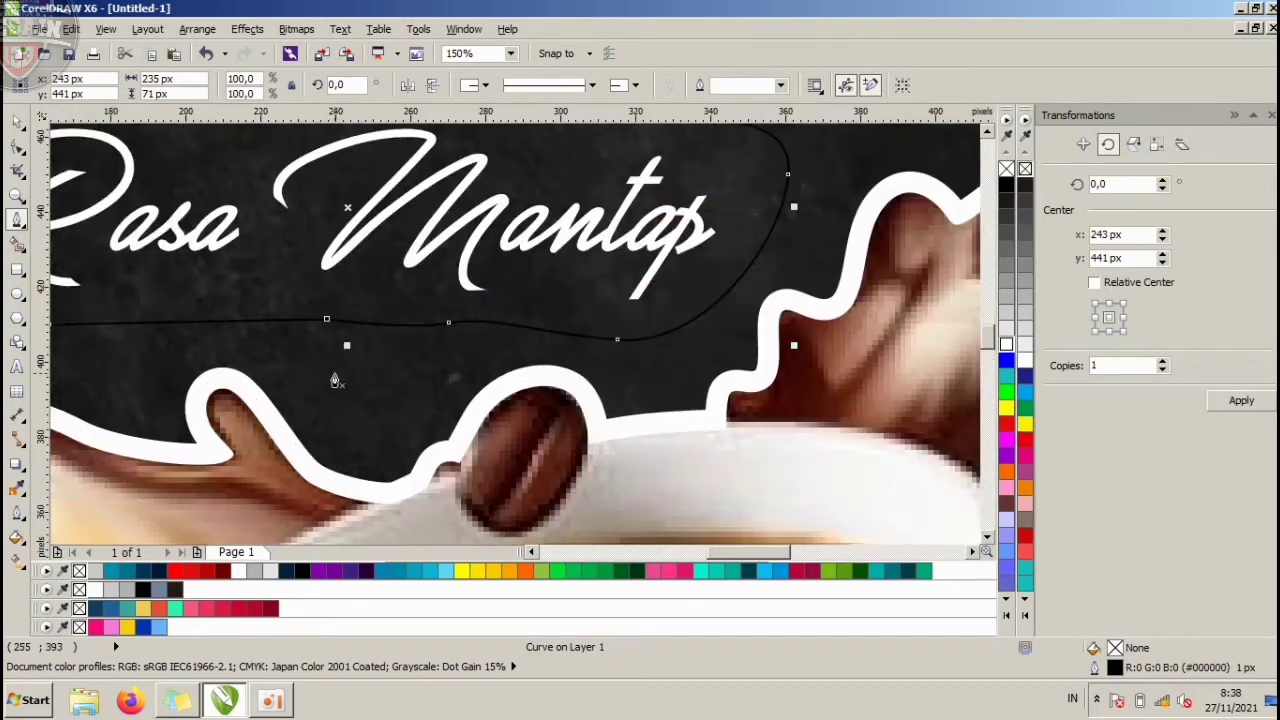
pyautogui.click(298, 297)
pyautogui.moveTo(328, 368); pyautogui.dragTo(364, 385)
pyautogui.click(365, 307)
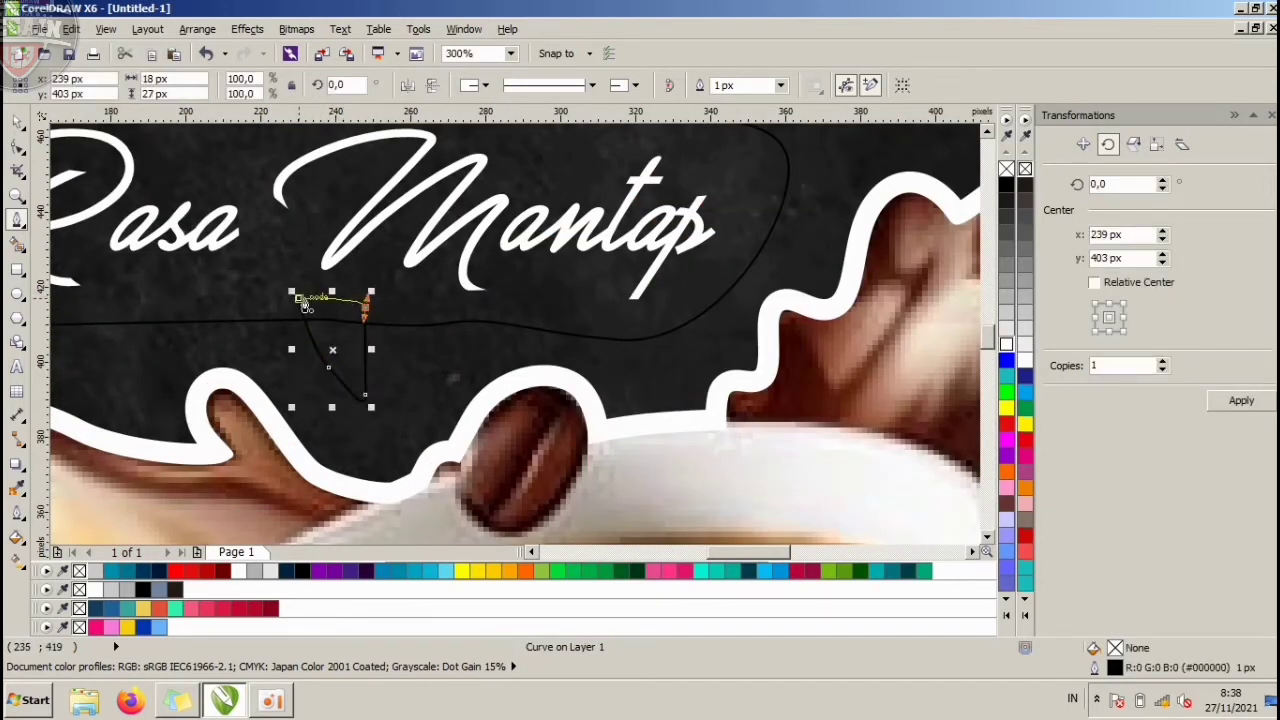
pyautogui.click(298, 297)
# Weld the pointed tail and the Rasa Mantap bubble outline into one curve.
pyautogui.click(17, 123)
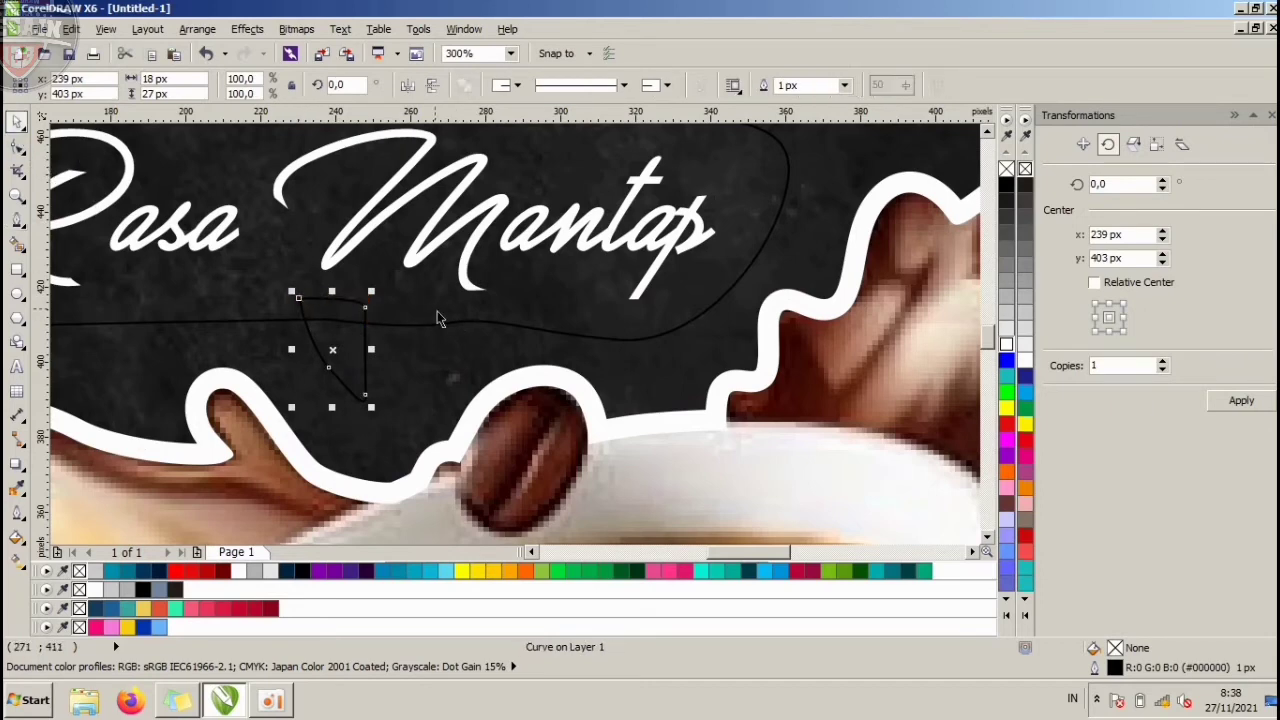
pyautogui.keyDown('shift'); pyautogui.click(432, 322); pyautogui.keyUp('shift')
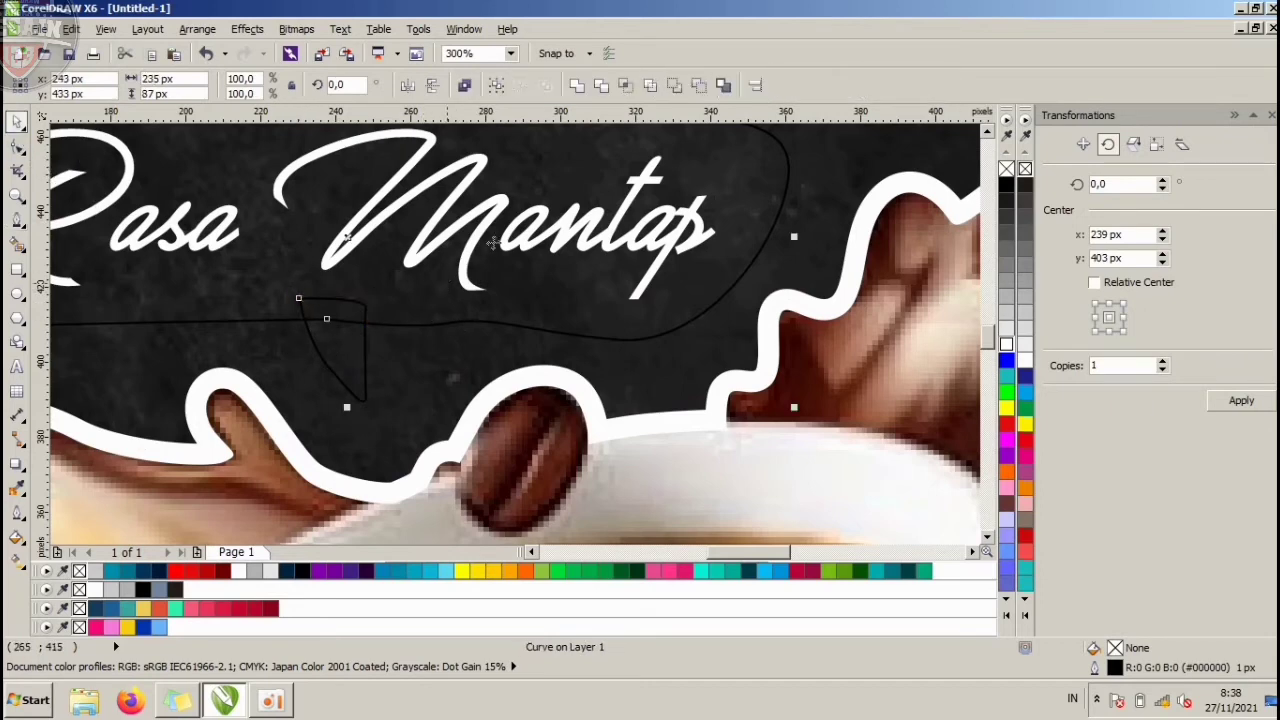
pyautogui.click(576, 86)
# Copy the KOPI NIKMAT bubble's outline style onto the Rasa Mantap bubble with the Attributes Eyedropper.
pyautogui.scroll(-2, 678, 310)
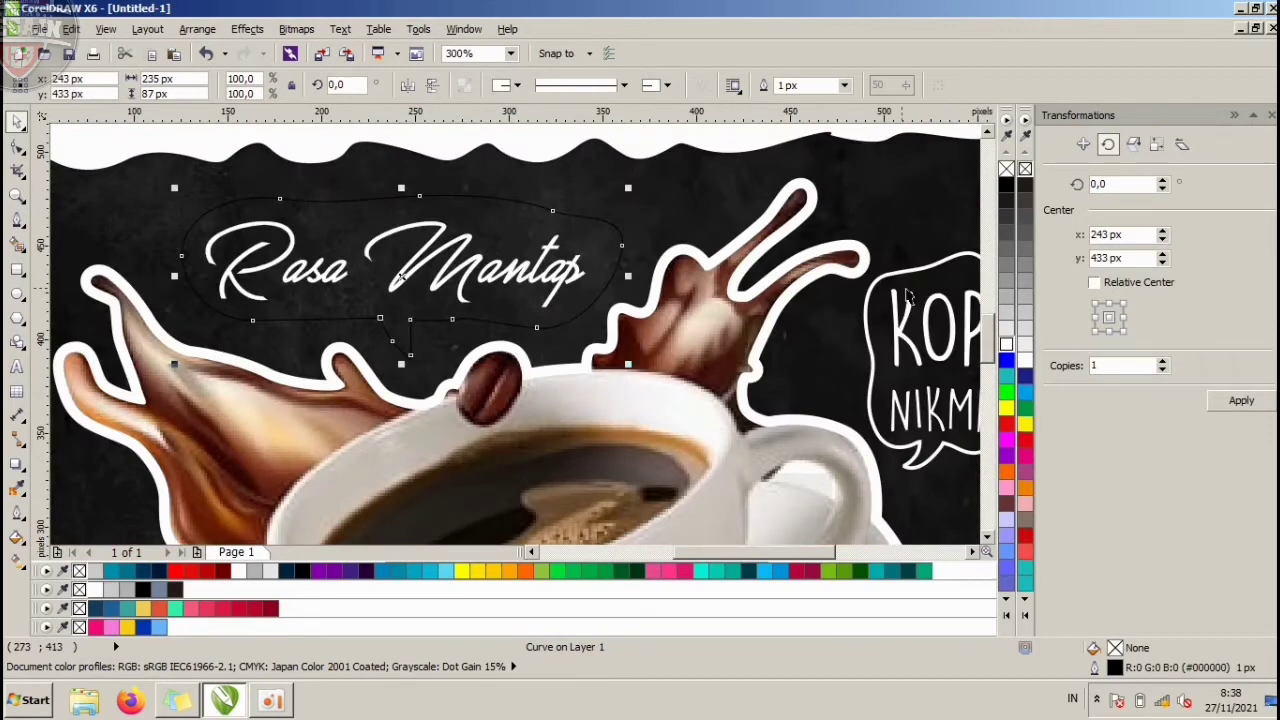
pyautogui.scroll(2, 908, 295)
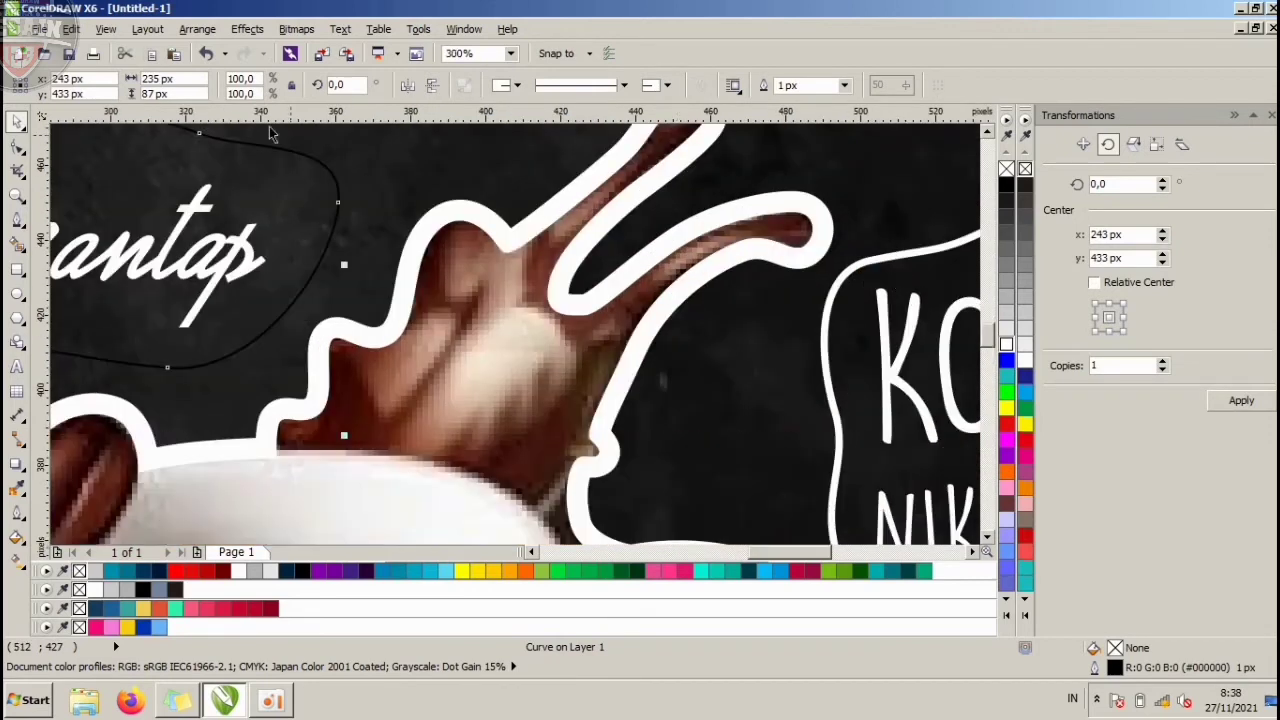
pyautogui.click(20, 490)
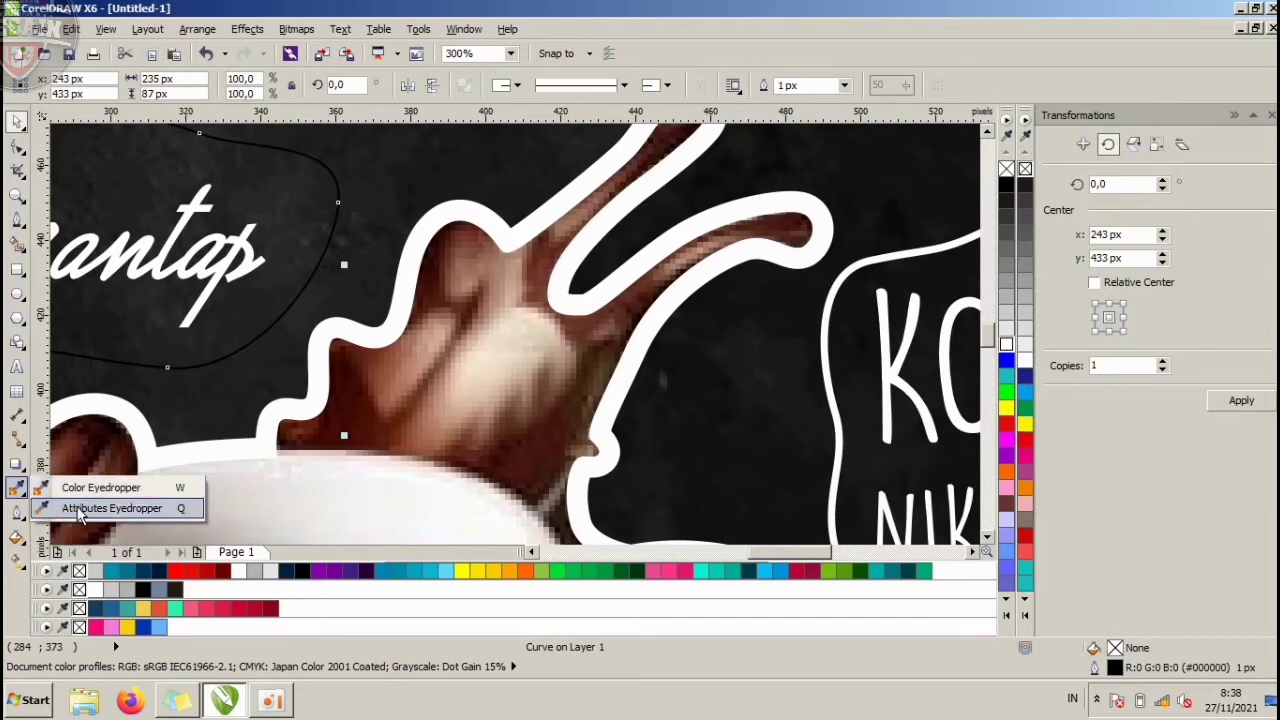
pyautogui.click(80, 509)
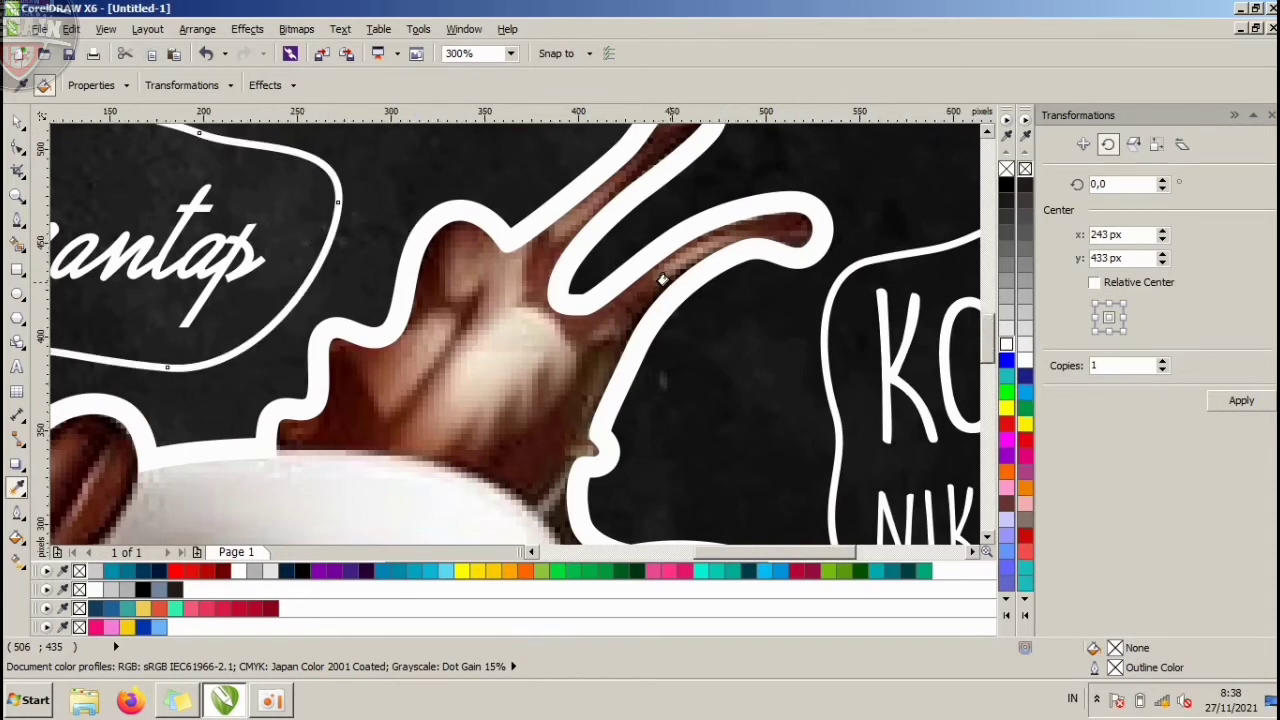
pyautogui.scroll(-2, 662, 279)
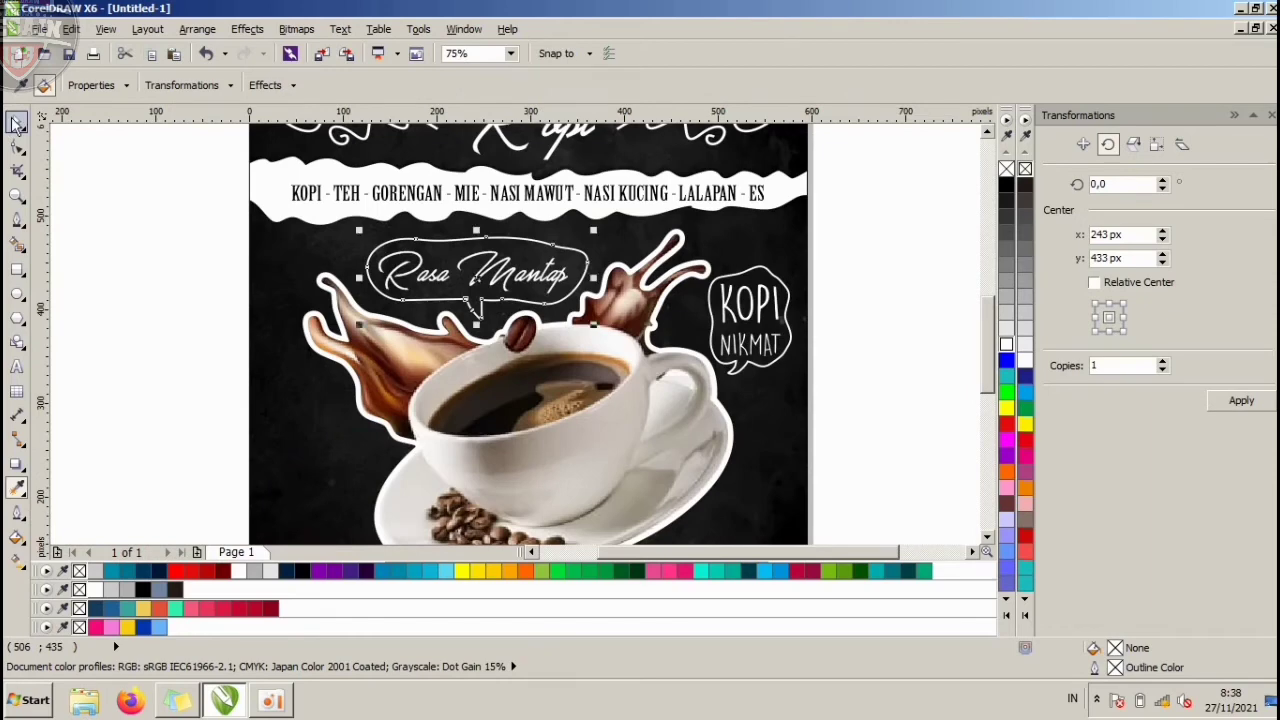
pyautogui.press('Escape')
# Centre the Rasa Mantap text inside its bubble and scale it down to about 189 px wide.
pyautogui.scroll(-2, 462, 280)
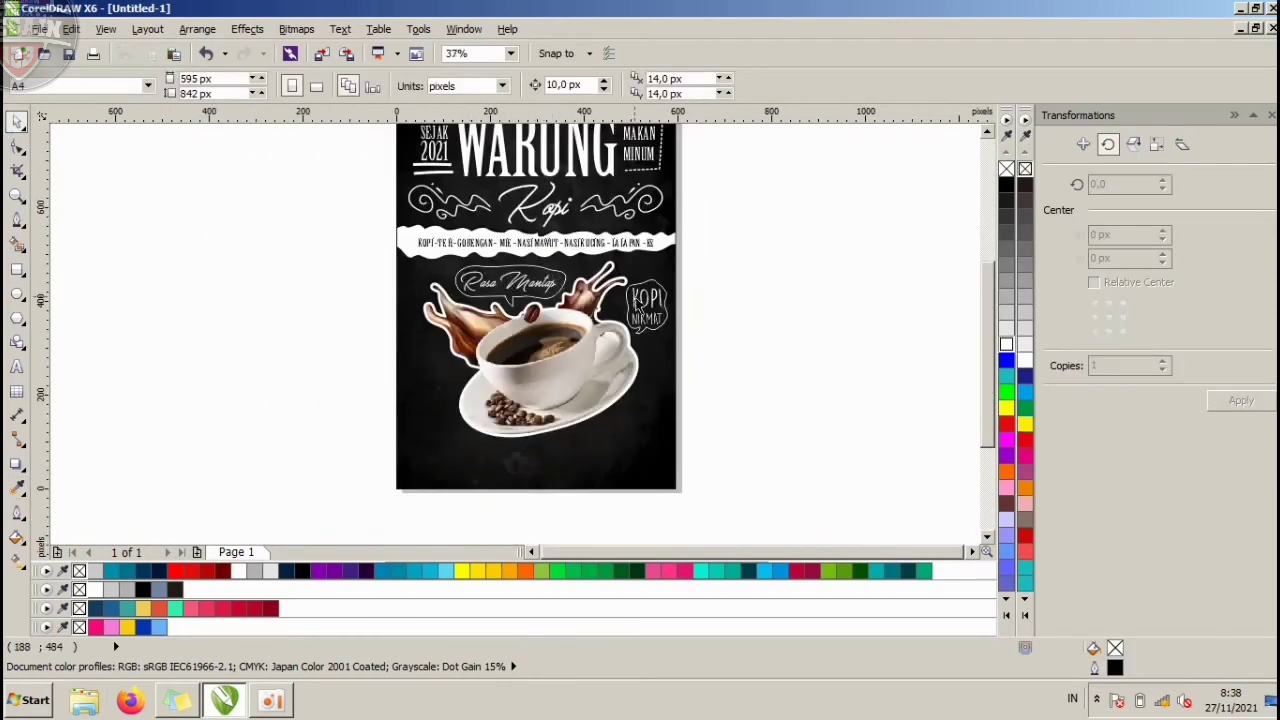
pyautogui.scroll(2, 637, 304)
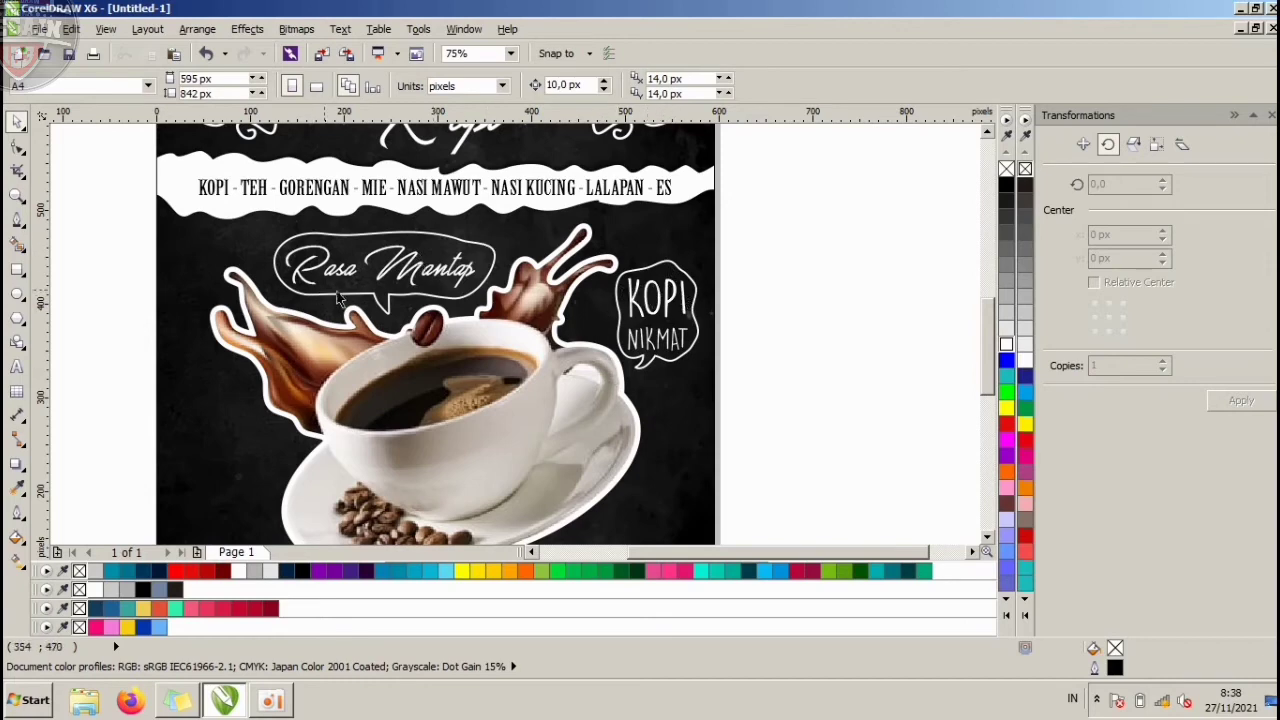
pyautogui.click(416, 283)
pyautogui.scroll(2, 416, 280)
pyautogui.moveTo(413, 267); pyautogui.dragTo(415, 257)
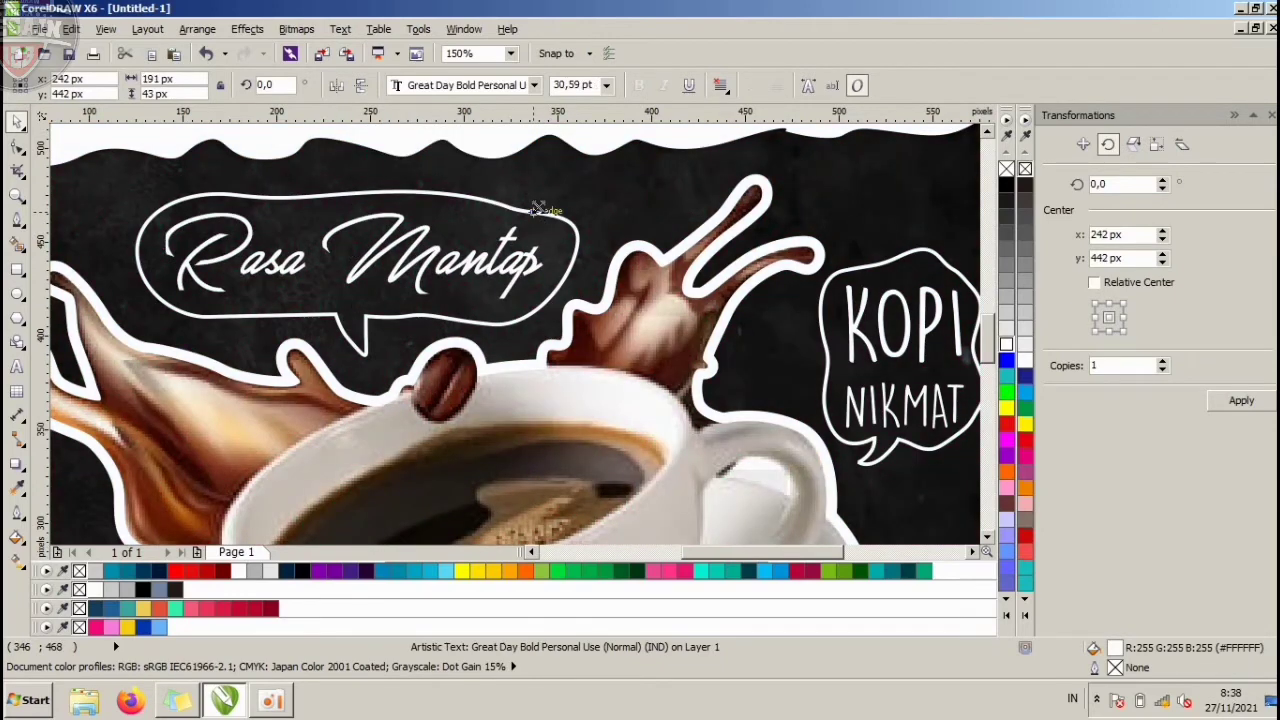
pyautogui.moveTo(538, 209); pyautogui.dragTo(536, 210)
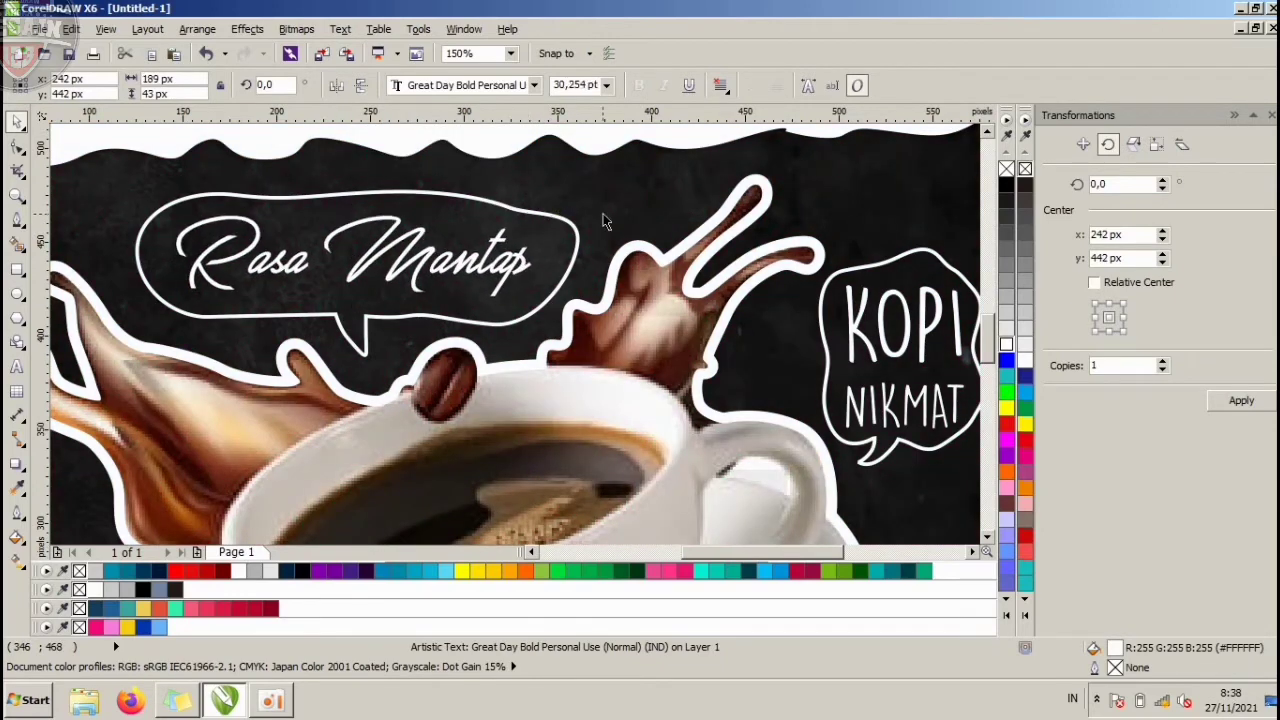
# Draw a teardrop accent about 11 by 22 px left of the Rasa Mantap bubble, filled white with no outline.
pyautogui.click(16, 220)
pyautogui.scroll(2, 115, 240)
pyautogui.moveTo(110, 262); pyautogui.dragTo(127, 238)
pyautogui.click(111, 263)
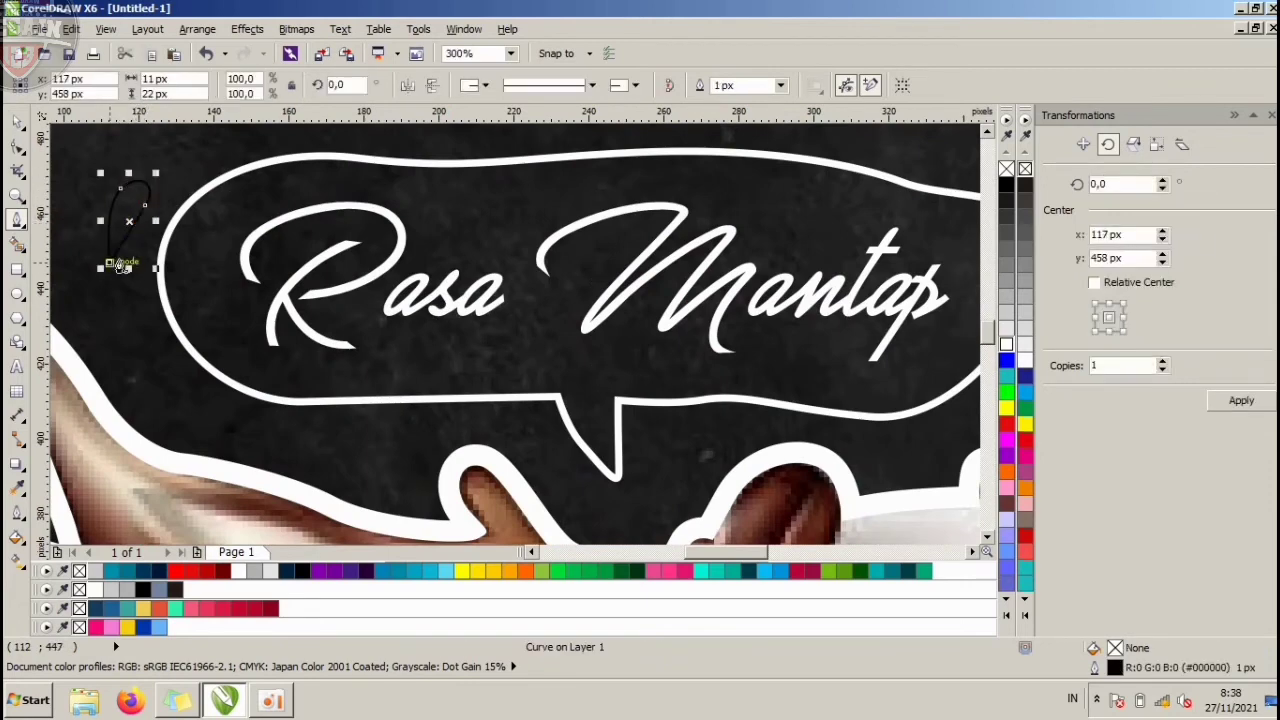
pyautogui.click(1007, 348)
pyautogui.rightClick(1006, 168)
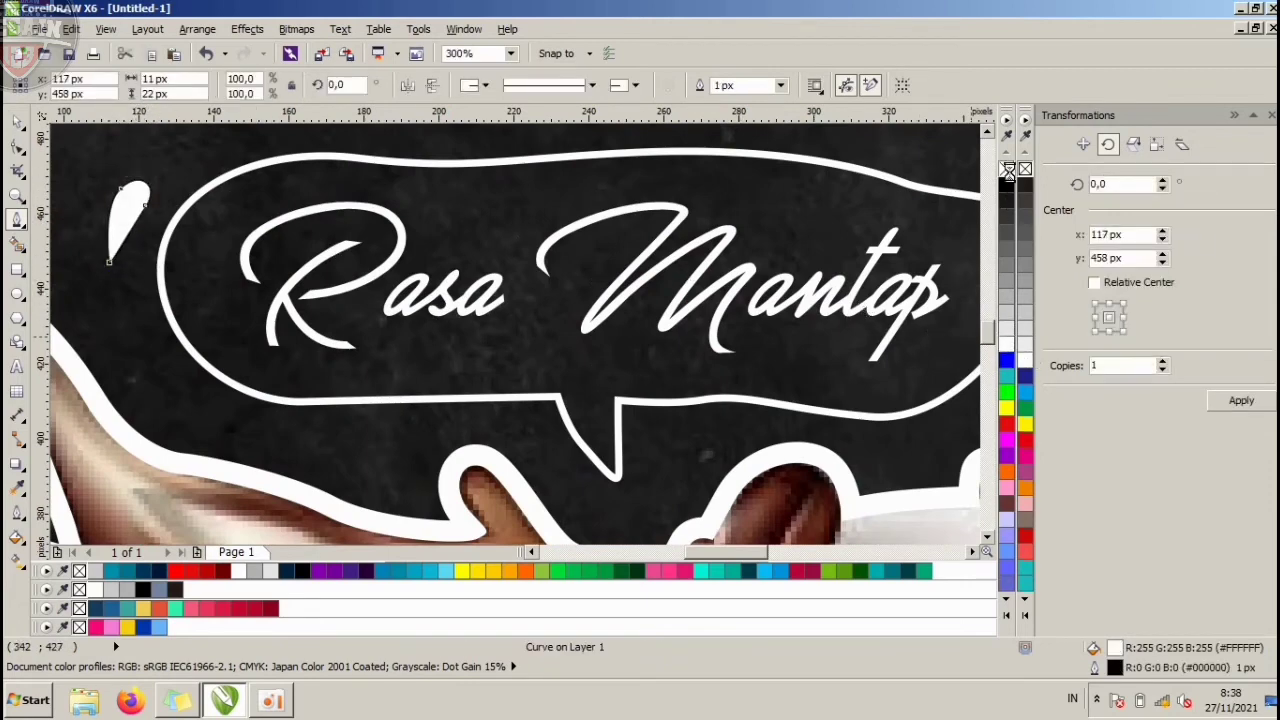
# Move the teardrop accent slightly up towards the Rasa Mantap bubble and draw a small circle just below its tip.
pyautogui.click(20, 120)
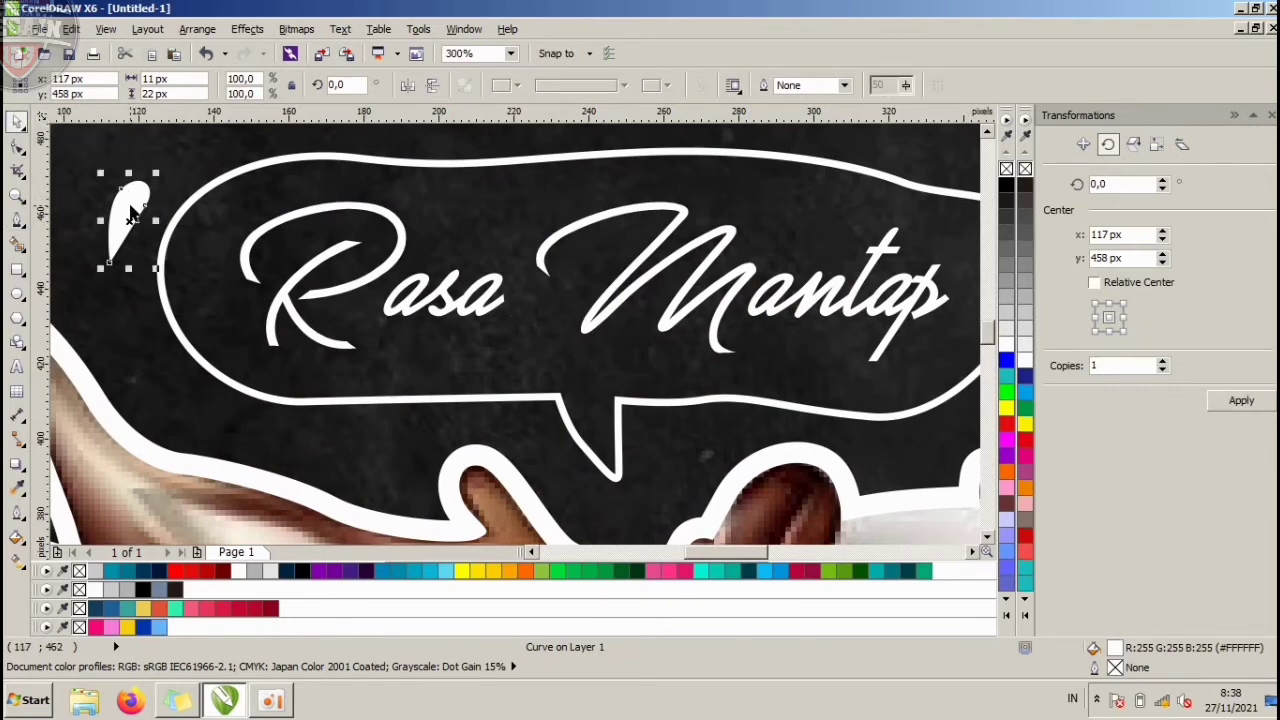
pyautogui.moveTo(127, 202); pyautogui.dragTo(145, 181)
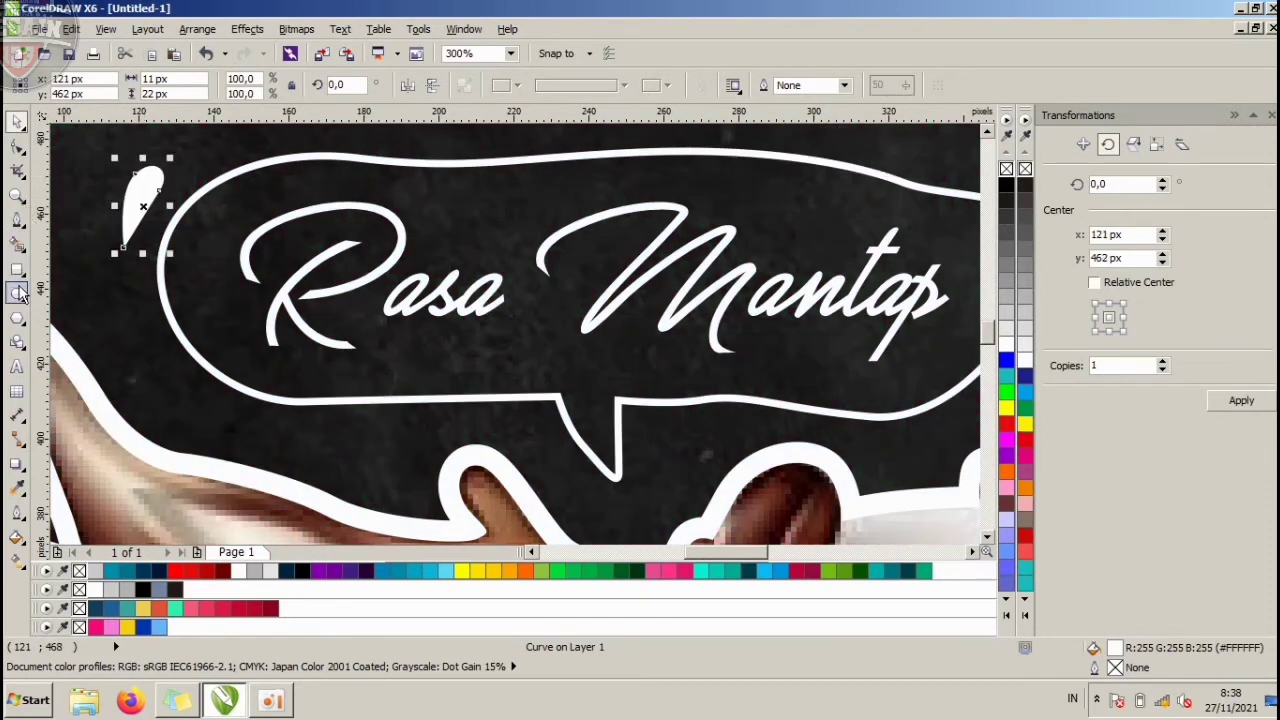
pyautogui.click(16, 293)
pyautogui.moveTo(118, 269); pyautogui.dragTo(134, 288)
# Weld the small circle and the teardrop into one white exclamation mark without an outline.
pyautogui.keyDown('shift'); pyautogui.click(135, 194); pyautogui.keyUp('shift')
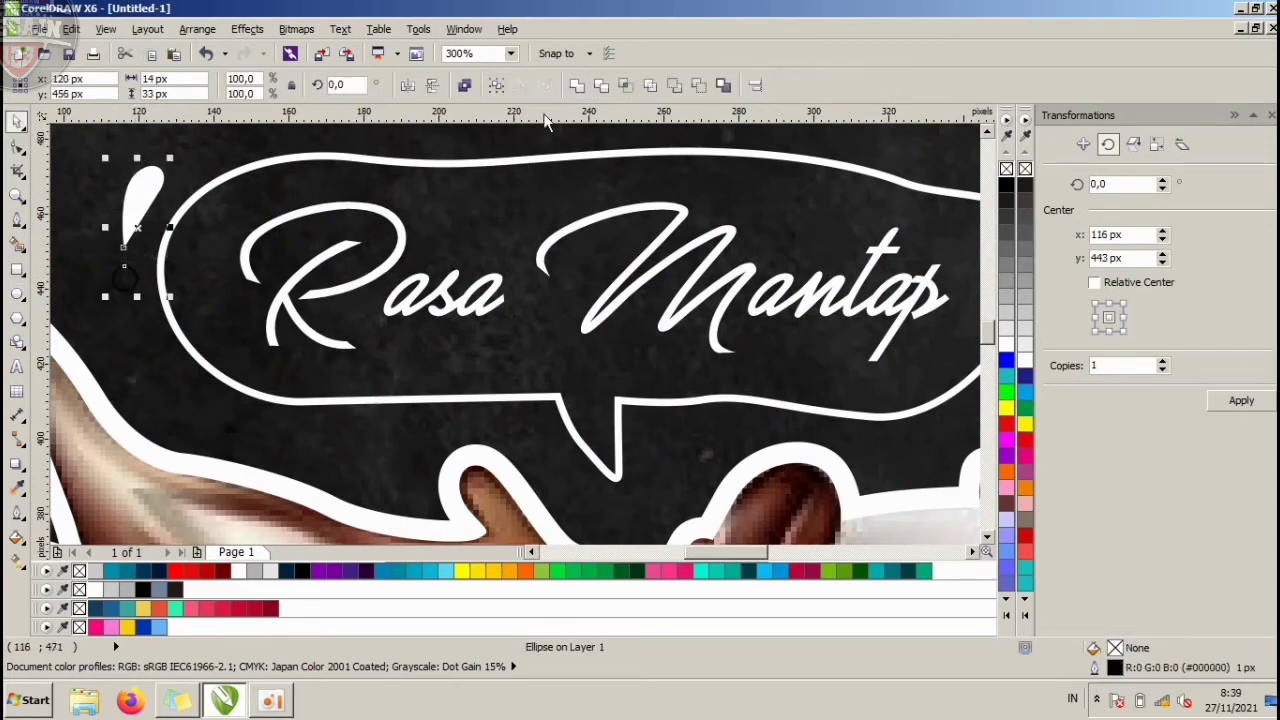
pyautogui.click(574, 88)
pyautogui.scroll(-1, 376, 266)
pyautogui.scroll(-5, 378, 265)
pyautogui.scroll(-5, 466, 357)
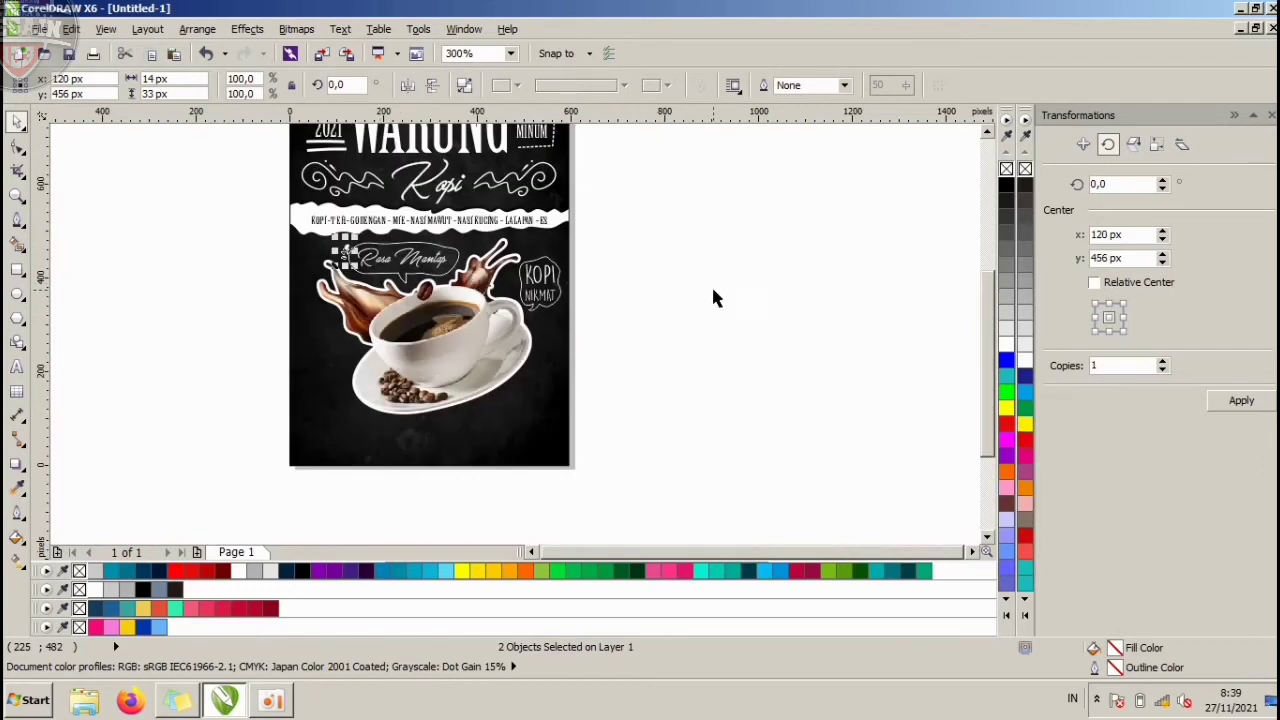
pyautogui.click(711, 284)
pyautogui.scroll(3, 465, 367)
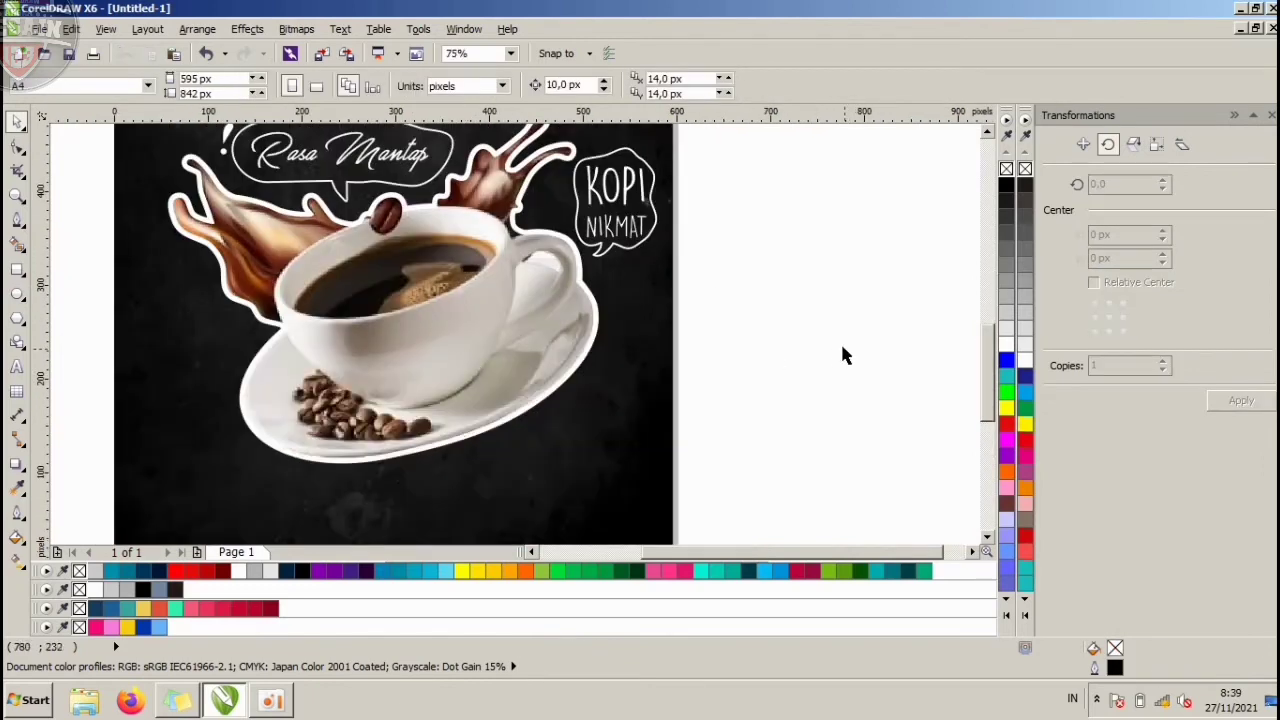
# Add artistic text reading MULAI and 5K on two lines beside the page, left of the coffee cup.
pyautogui.click(16, 222)
pyautogui.scroll(2, 73, 316)
pyautogui.click(16, 366)
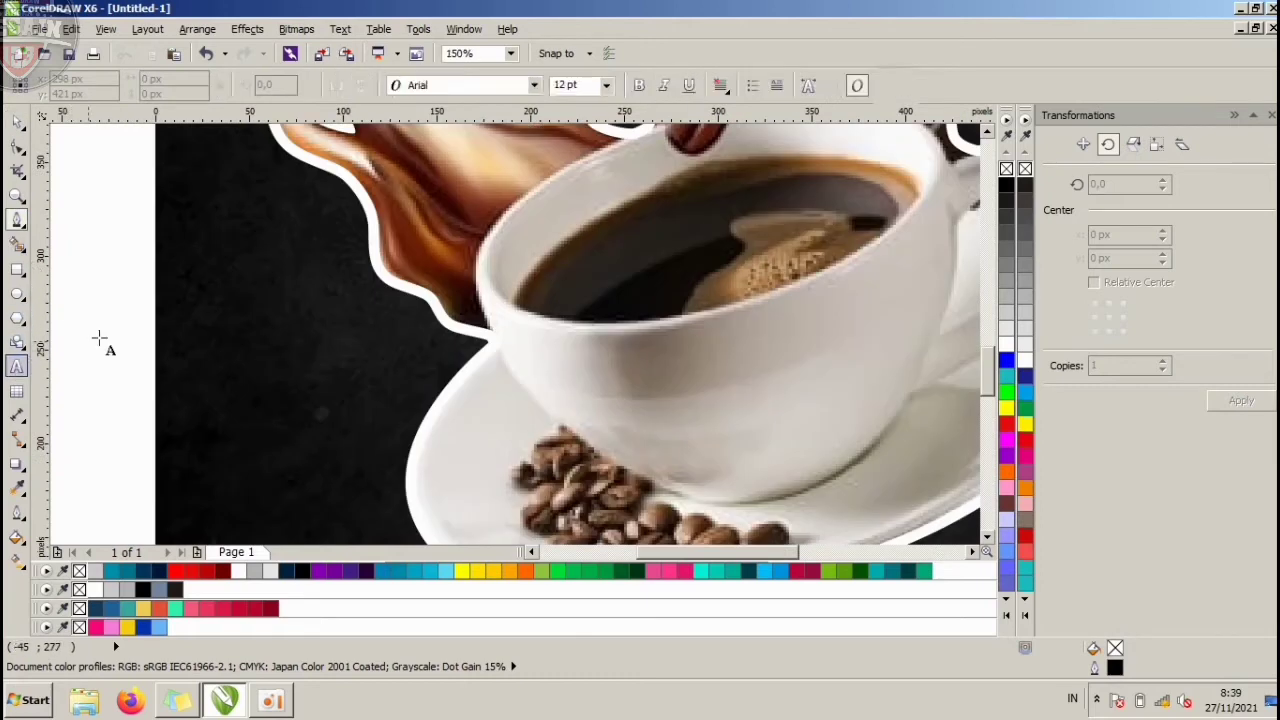
pyautogui.click(95, 320)
pyautogui.write('hANG')
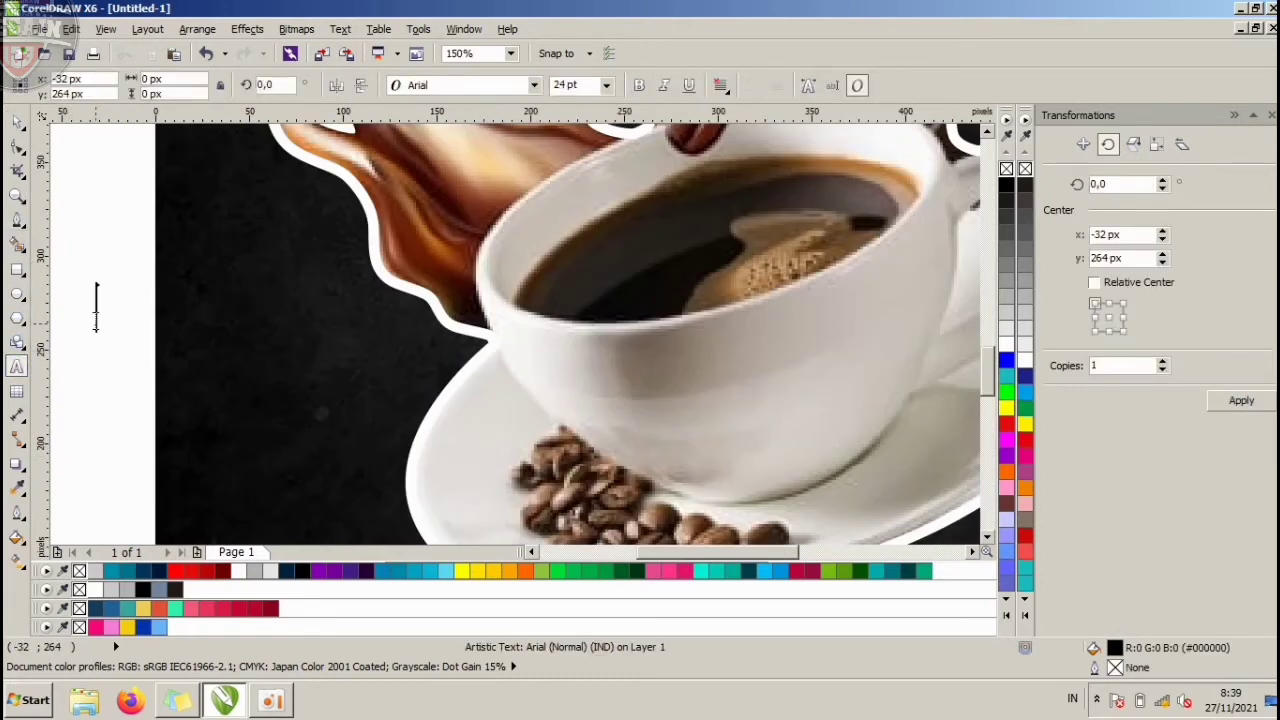
pyautogui.write('MULAI')
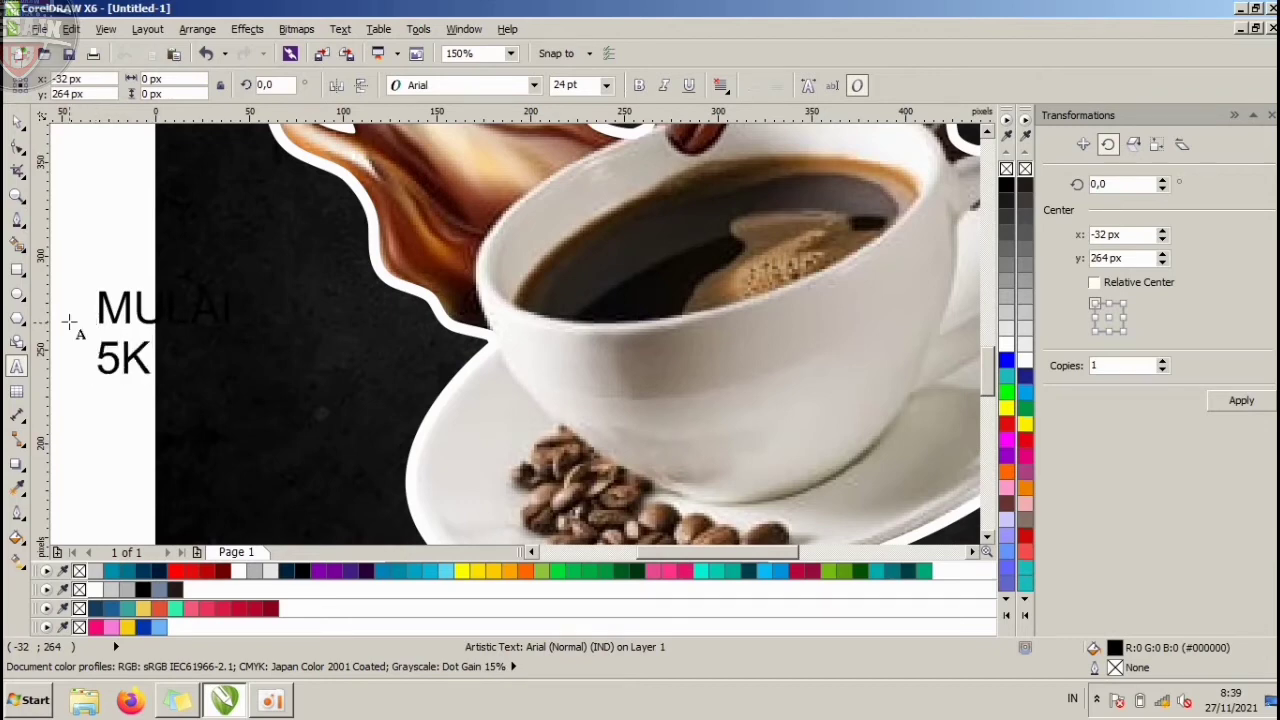
# Set the MULAI 5K text's font to Birch Std and move the text onto the dark background left of the cup.
pyautogui.click(16, 122)
pyautogui.click(534, 85)
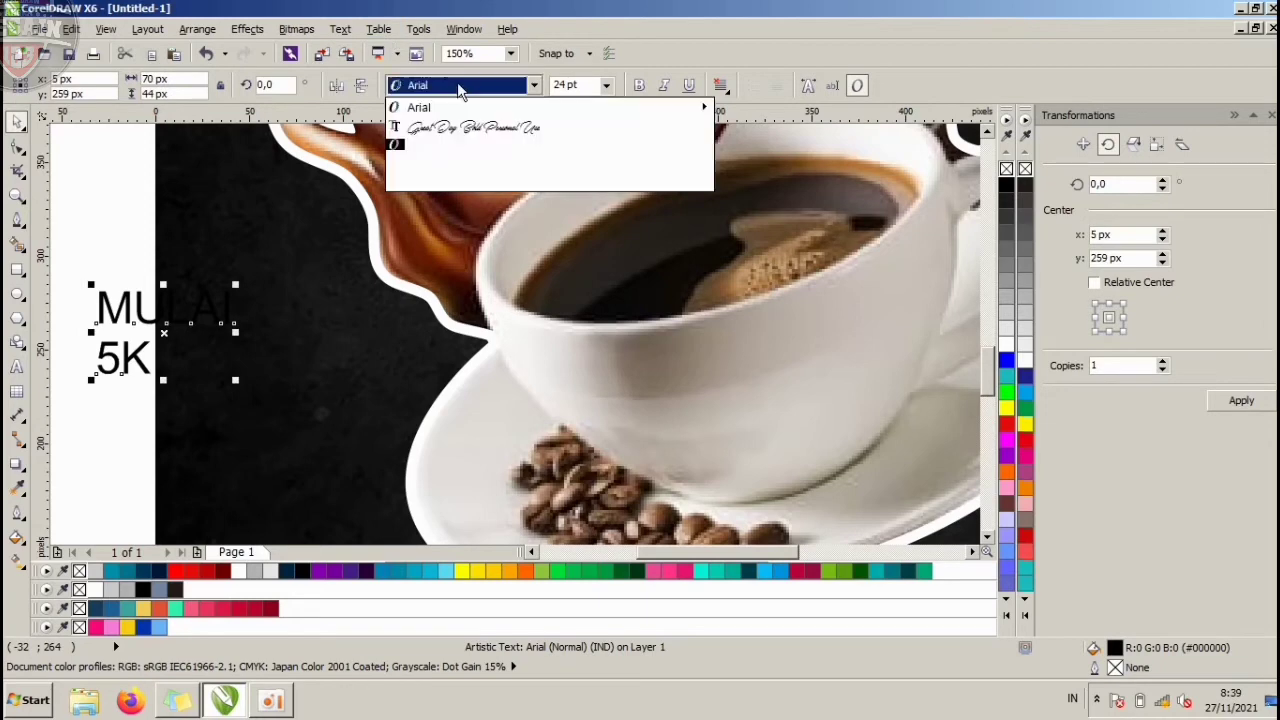
pyautogui.click(440, 162)
pyautogui.click(449, 86)
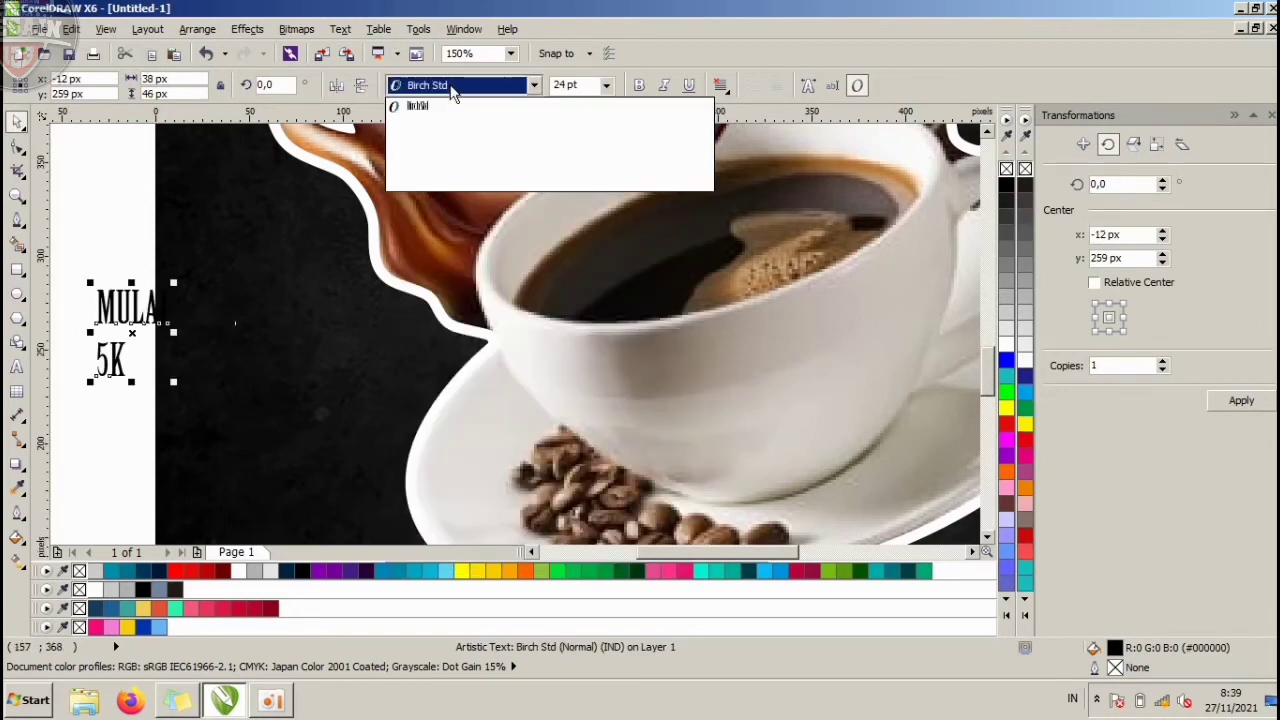
pyautogui.click(443, 182)
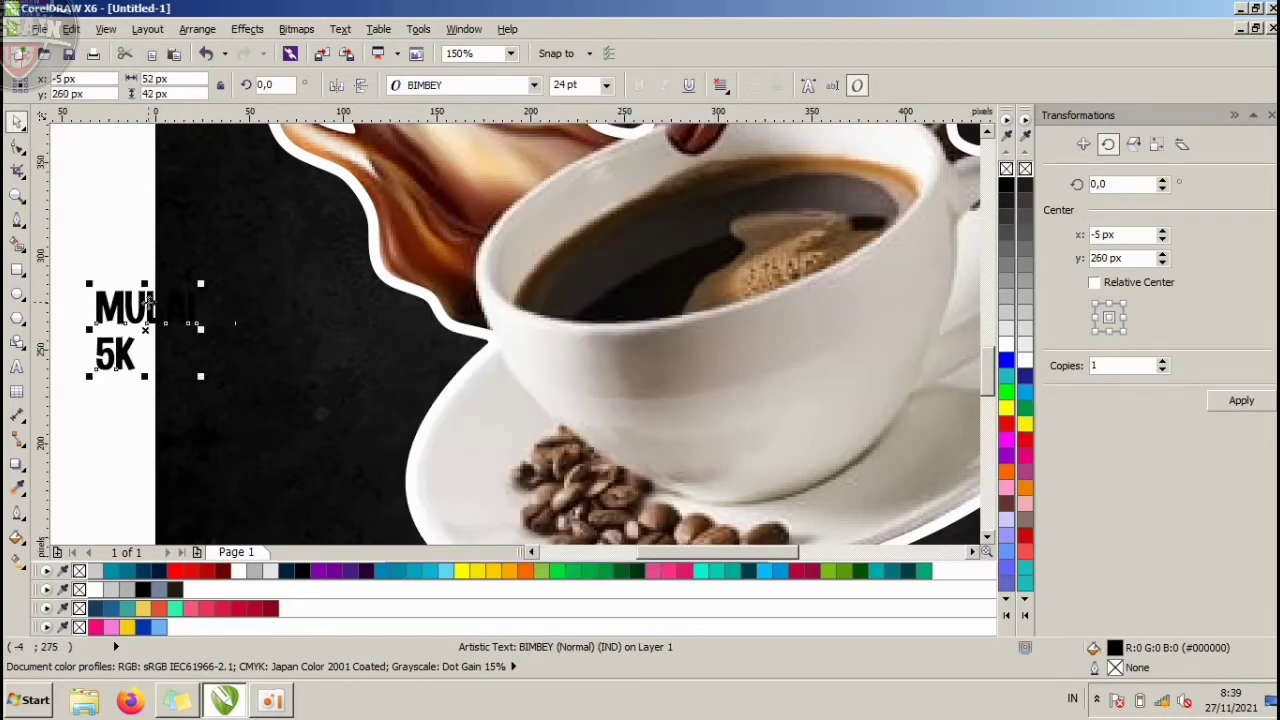
pyautogui.moveTo(147, 303); pyautogui.dragTo(303, 329)
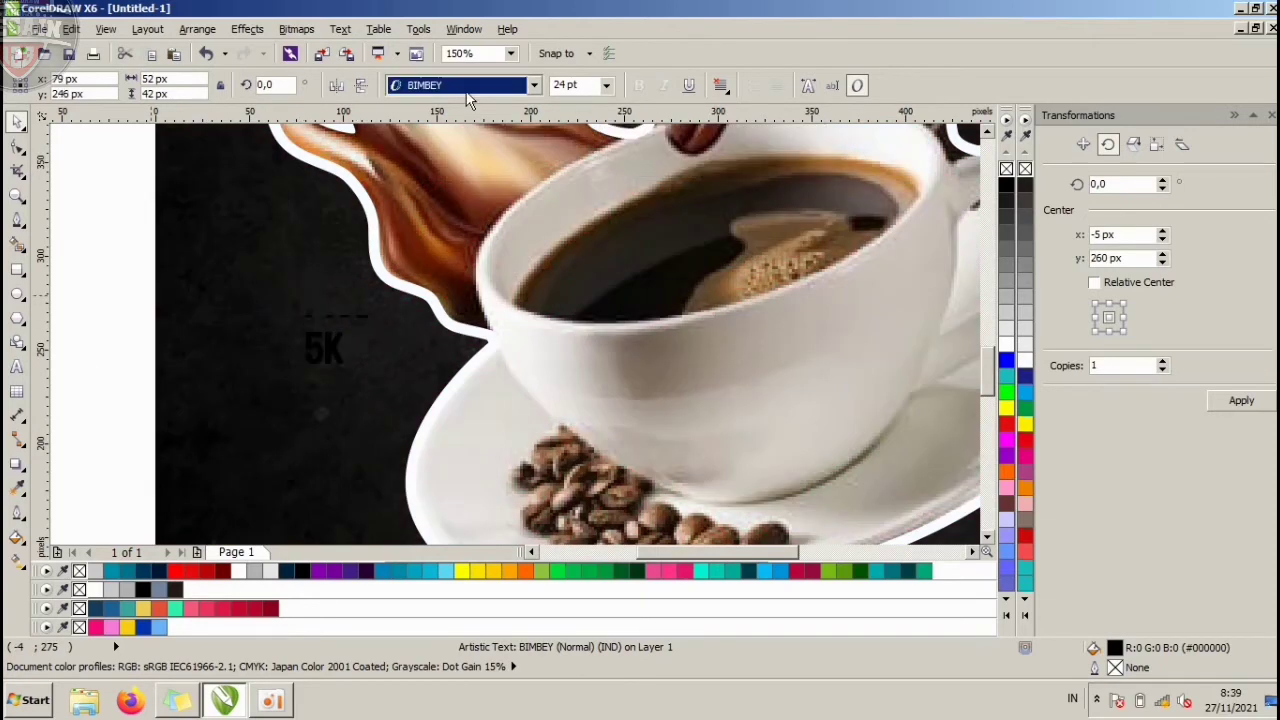
pyautogui.click(449, 86)
pyautogui.click(438, 125)
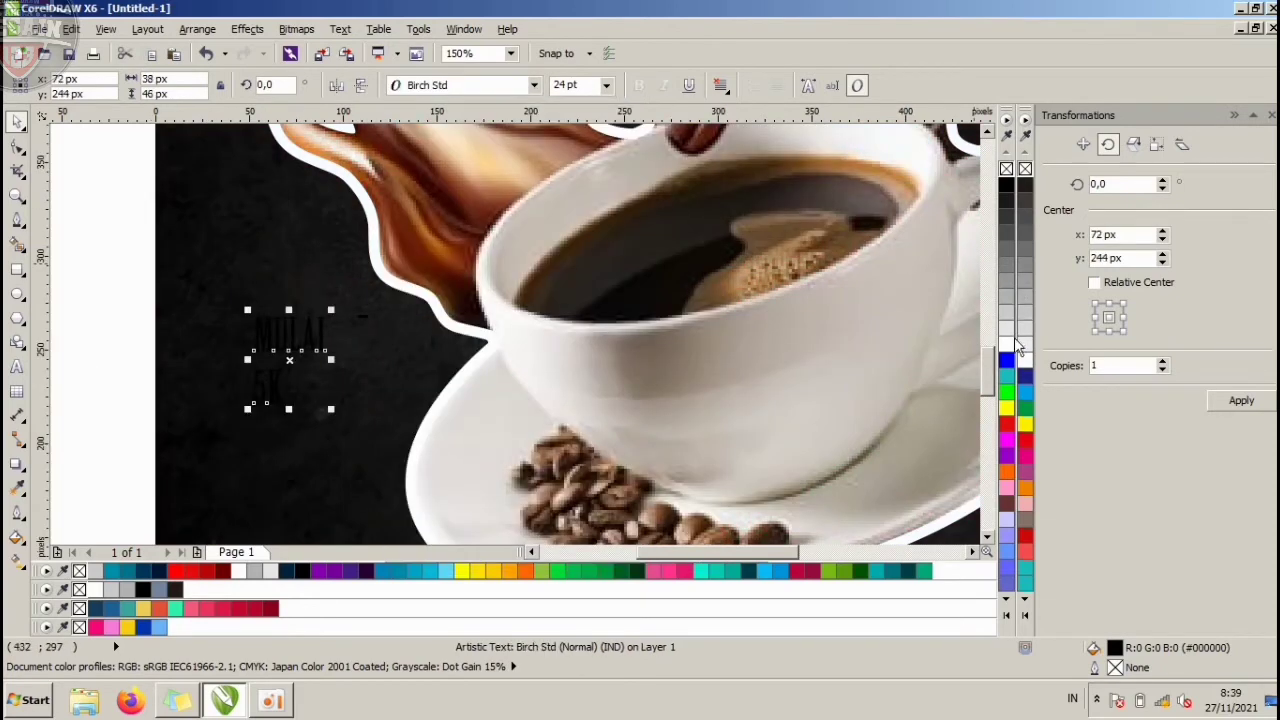
# Fill the MULAI 5K text white and enlarge the 5K line, making both lines about 40 by 78 px together.
pyautogui.click(278, 396)
pyautogui.moveTo(309, 423); pyautogui.dragTo(405, 515)
pyautogui.moveTo(103, 250); pyautogui.dragTo(348, 482)
pyautogui.moveTo(313, 405); pyautogui.dragTo(293, 379)
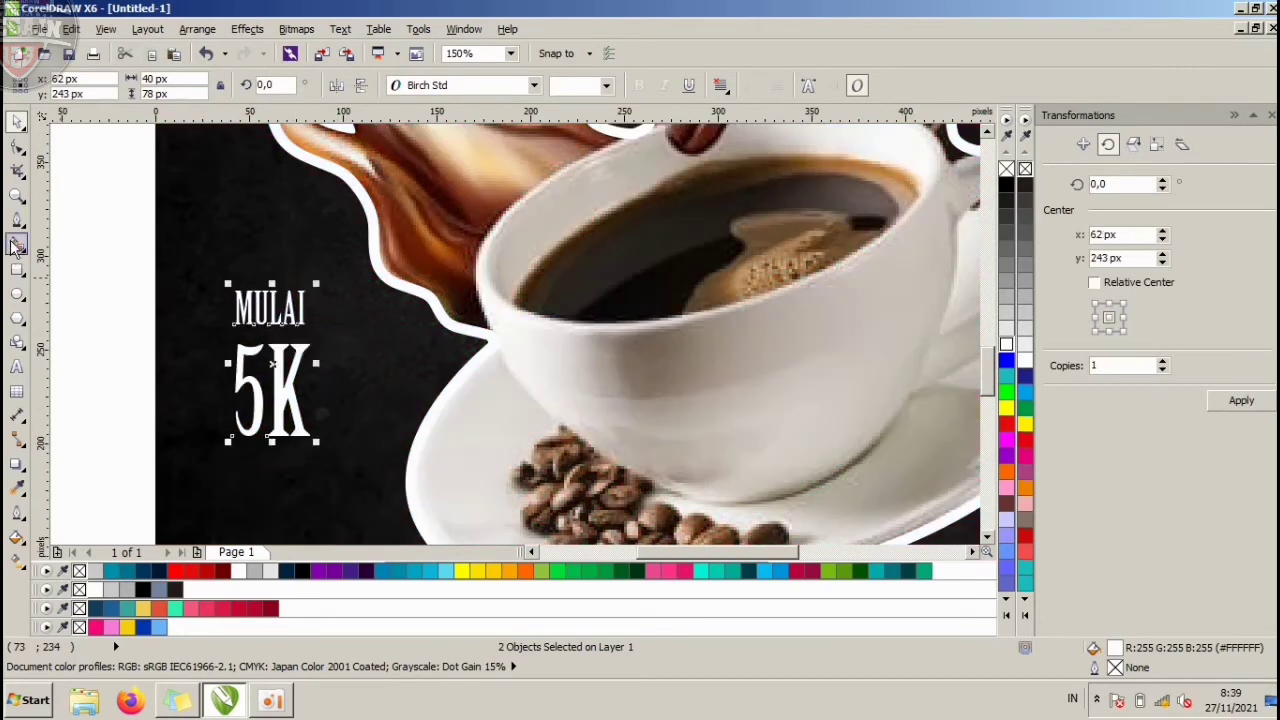
# Draw a closed rounded bubble about 91 by 120 px around the MULAI 5K text with the Pen tool and colour its outline white.
pyautogui.click(17, 246)
pyautogui.click(17, 222)
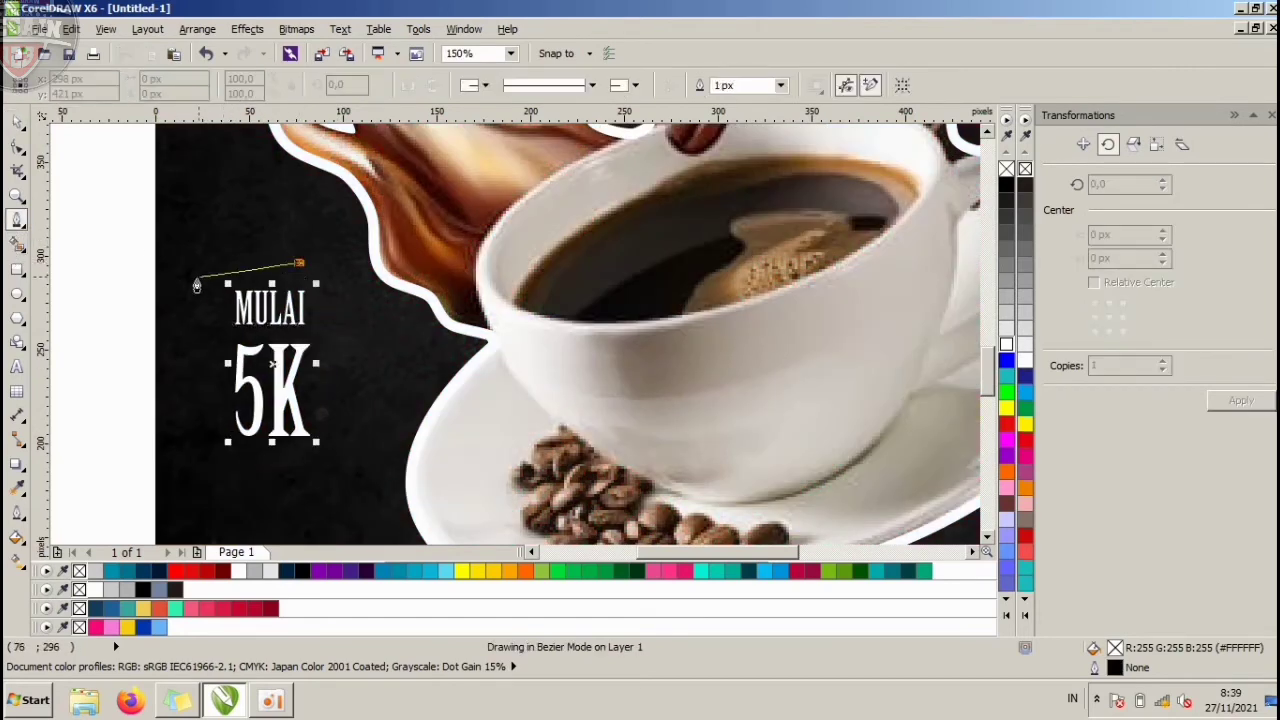
pyautogui.moveTo(193, 283); pyautogui.dragTo(199, 246)
pyautogui.moveTo(215, 476); pyautogui.dragTo(252, 487)
pyautogui.moveTo(358, 453); pyautogui.dragTo(364, 418)
pyautogui.moveTo(347, 273); pyautogui.dragTo(328, 260)
pyautogui.click(299, 262)
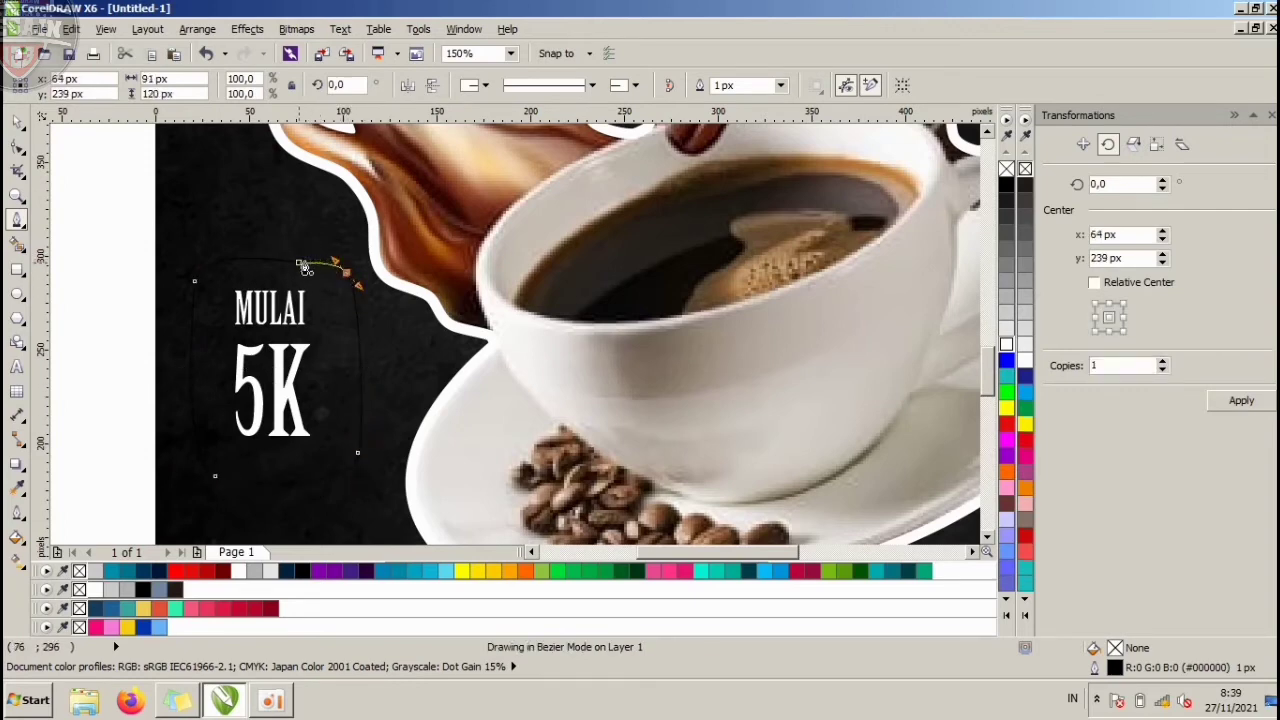
pyautogui.rightClick(1010, 343)
pyautogui.click(18, 146)
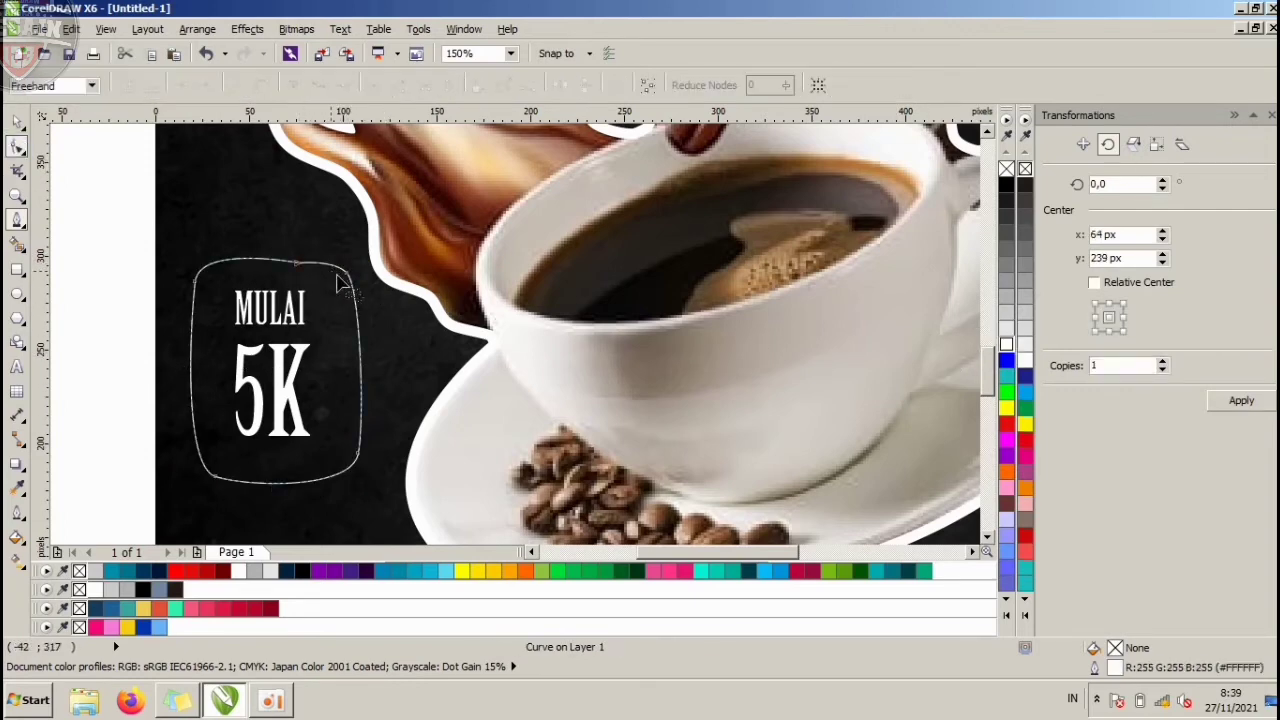
# Draw a closed pointed tail about 38 px wide across the MULAI 5K bubble's right edge, pointing towards the cup.
pyautogui.click(17, 219)
pyautogui.scroll(1, 389, 374)
pyautogui.click(300, 376)
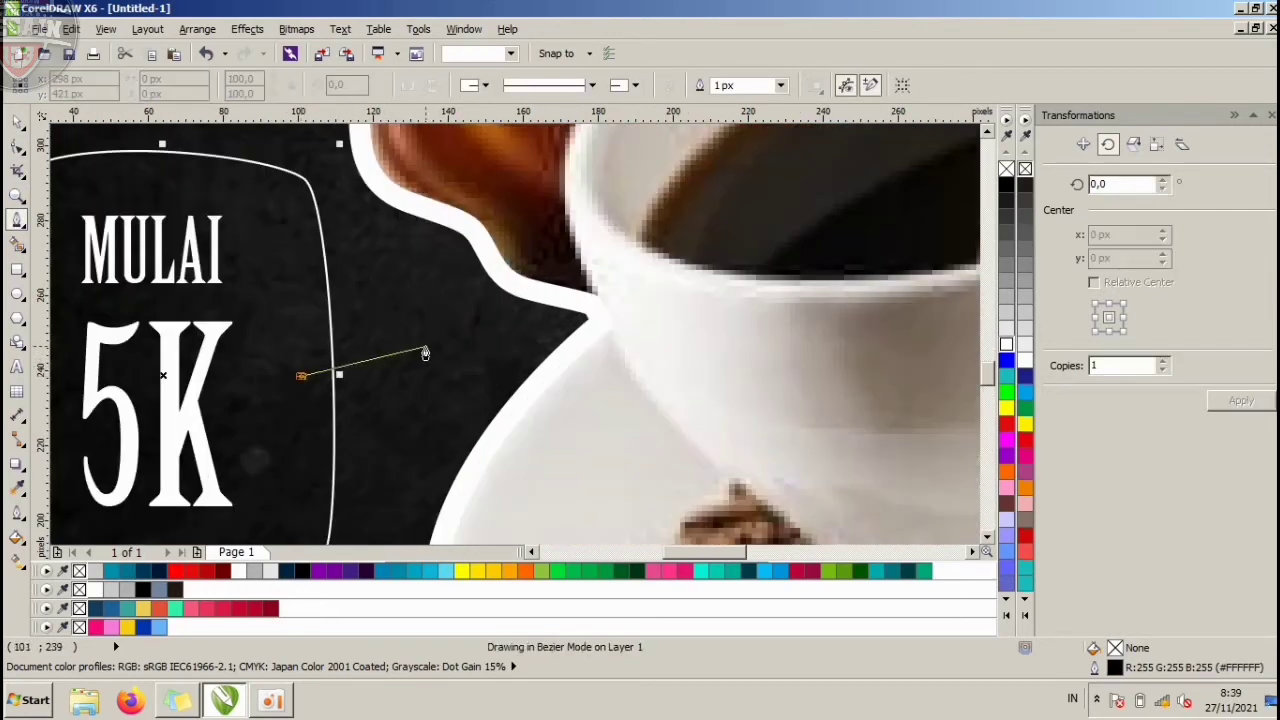
pyautogui.moveTo(442, 345); pyautogui.dragTo(455, 362)
pyautogui.click(300, 377)
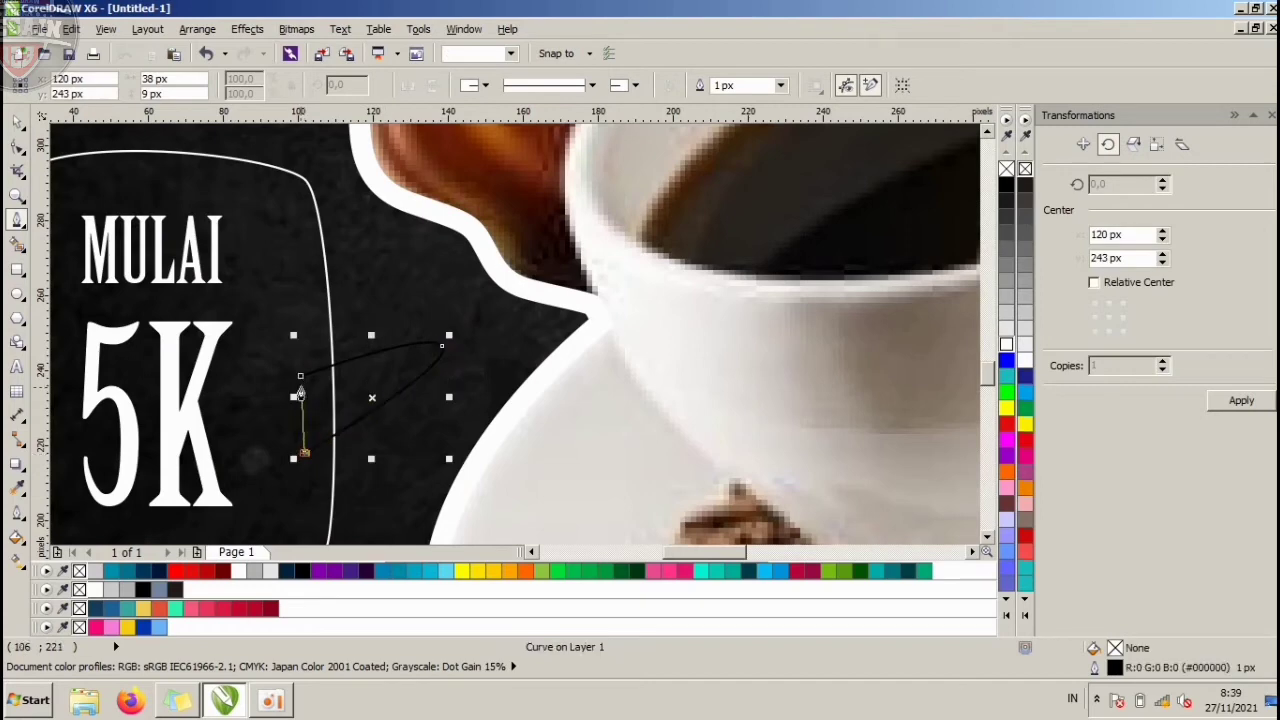
# Weld the pointed tail and the MULAI 5K bubble outline into one curve.
pyautogui.click(17, 124)
pyautogui.keyDown('shift'); pyautogui.click(248, 225); pyautogui.keyUp('shift')
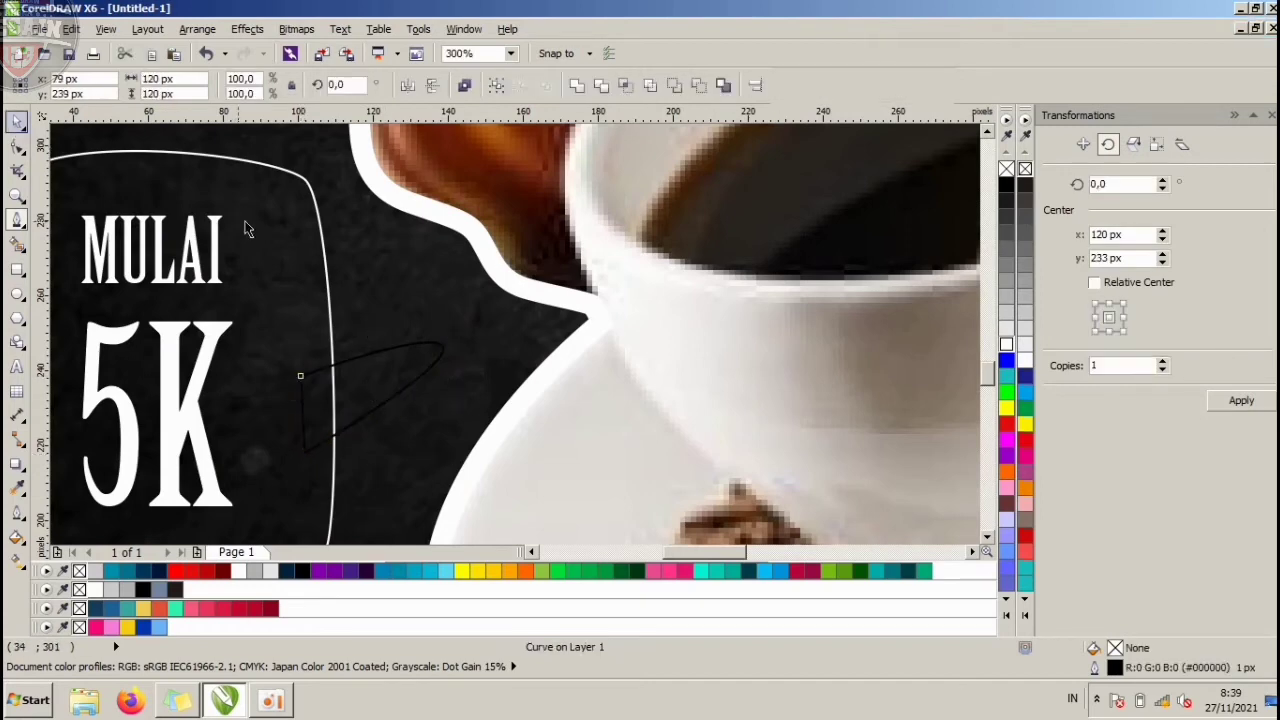
pyautogui.click(577, 88)
pyautogui.hotkey('ctrl', 'l')
pyautogui.scroll(-3, 360, 337)
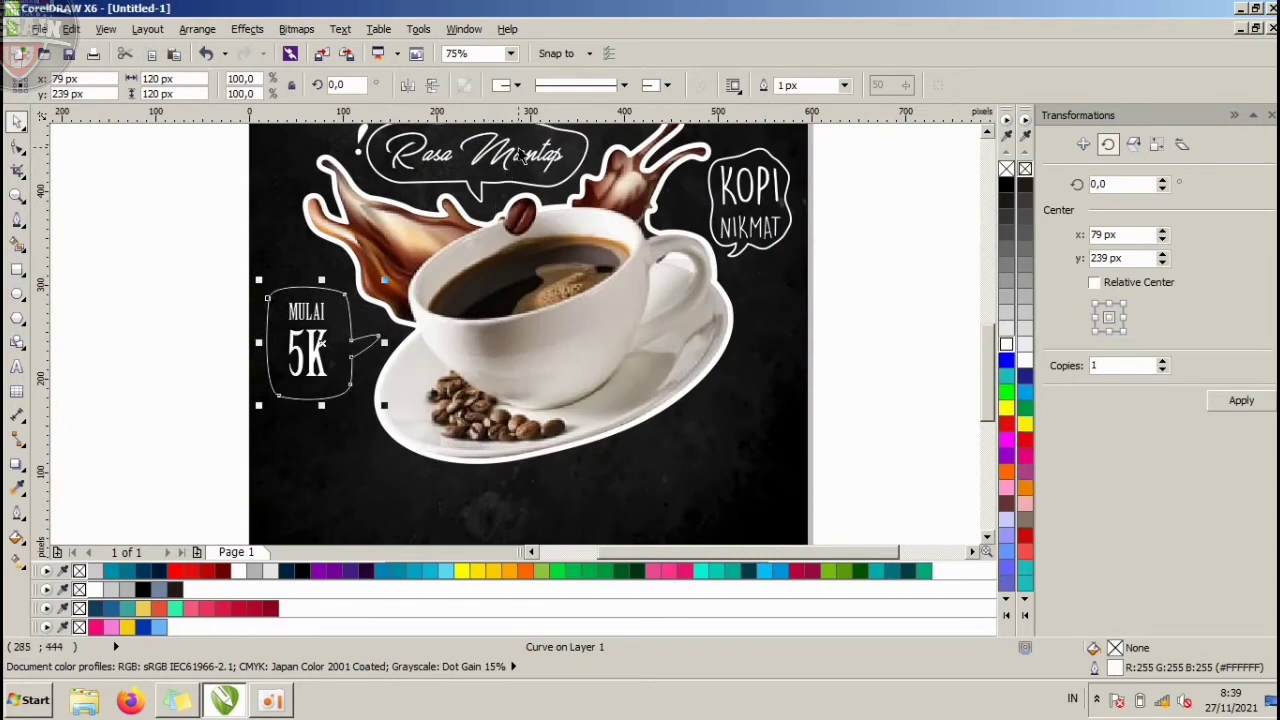
# Copy the Rasa Mantap bubble's 2 px outline style onto the MULAI 5K bubble with the Attributes Eyedropper.
pyautogui.scroll(2, 521, 157)
pyautogui.click(15, 490)
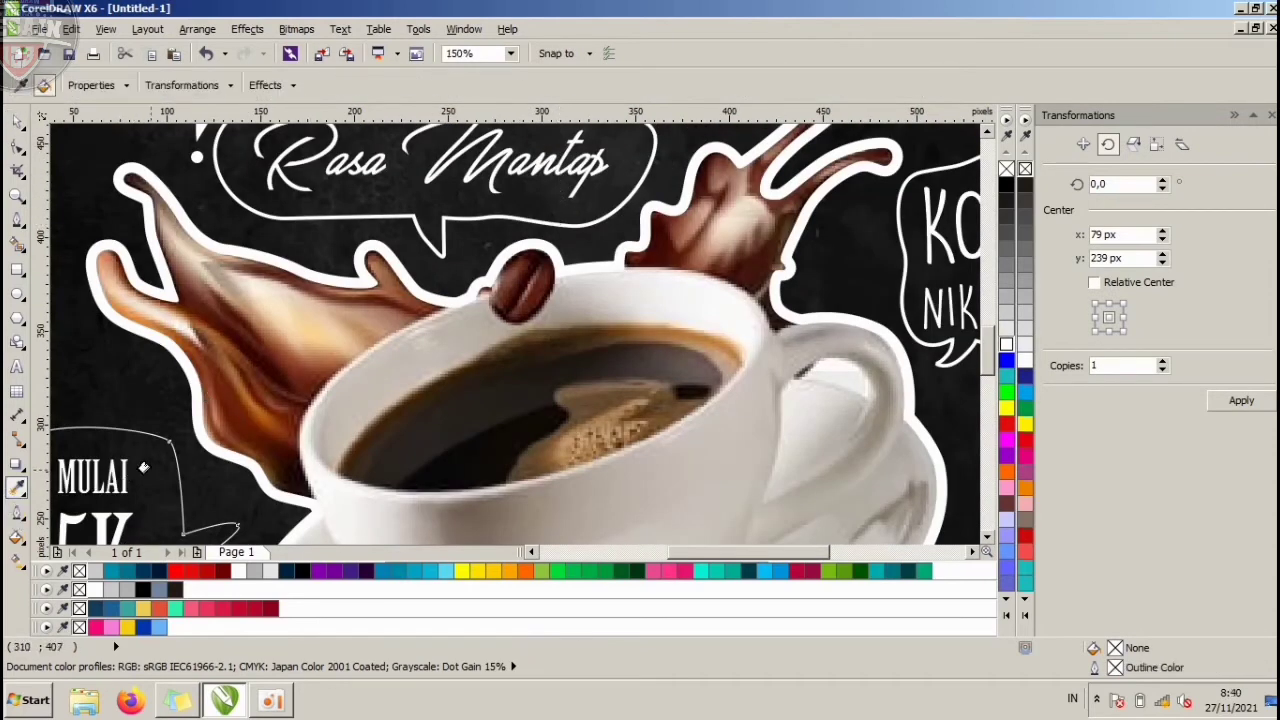
pyautogui.click(15, 118)
pyautogui.scroll(-2, 341, 220)
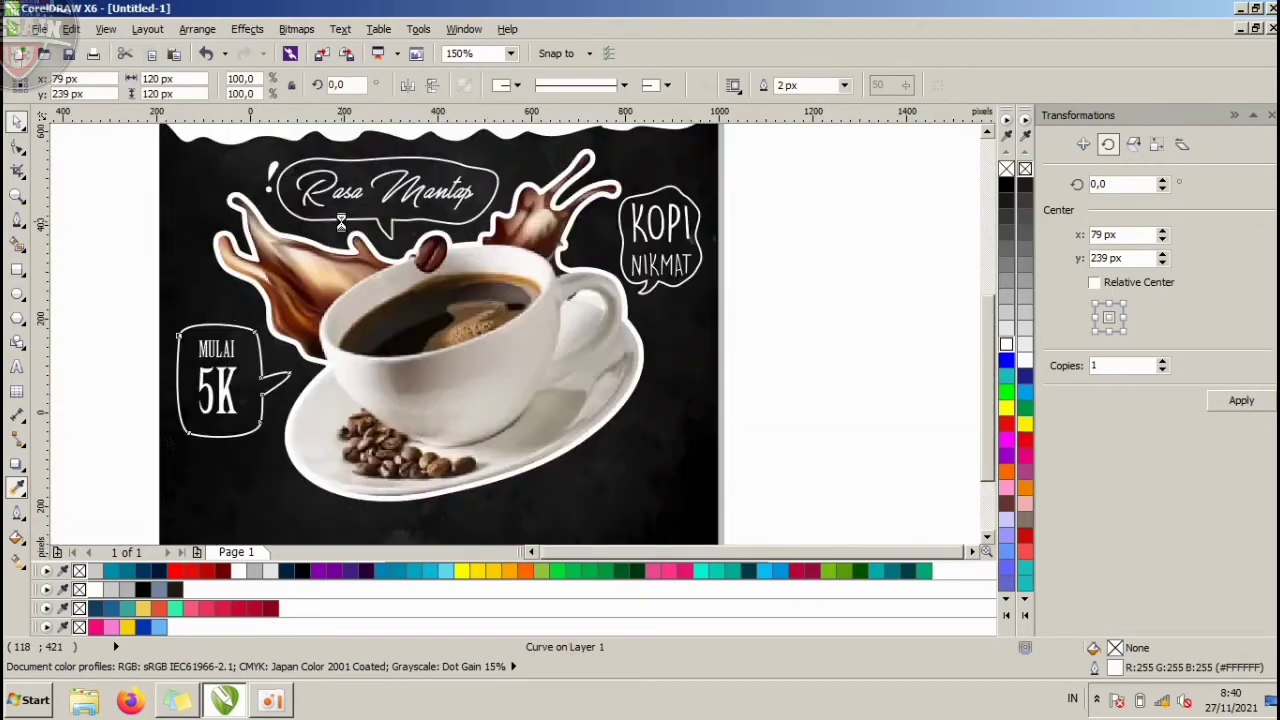
pyautogui.click(598, 287)
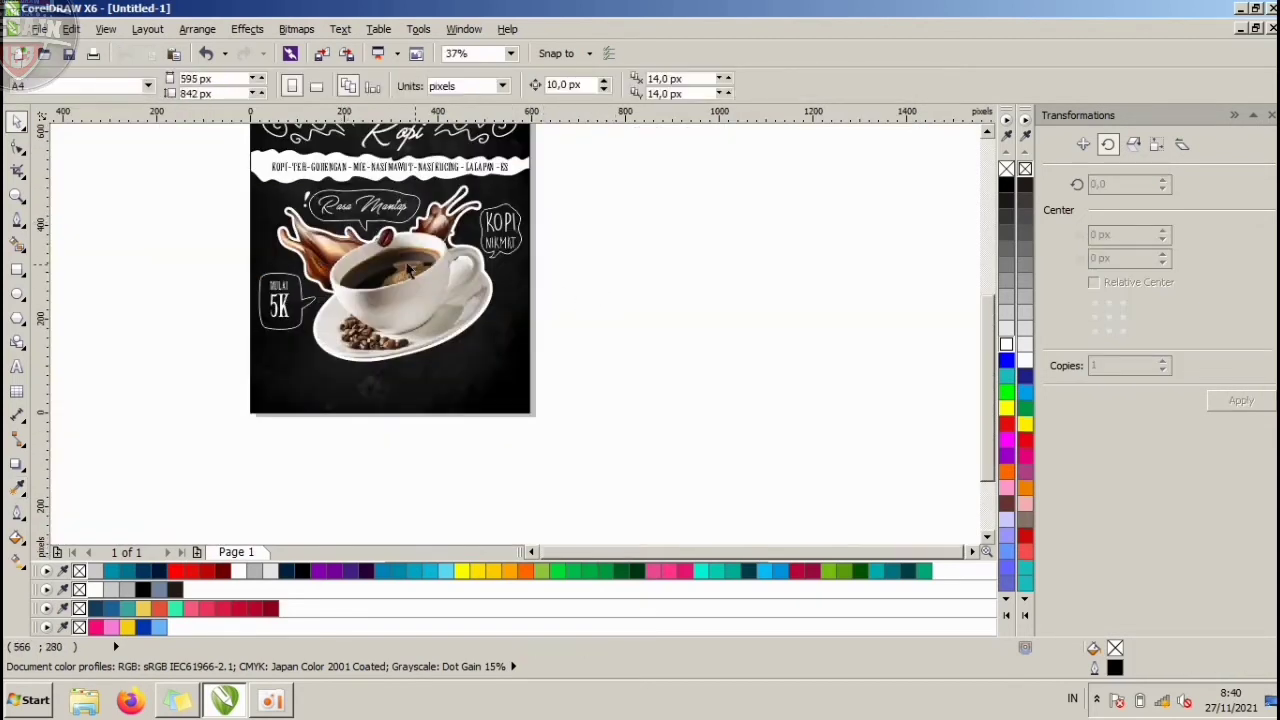
# Draw a slanted teardrop about 14 by 21 px above the MULAI 5K bubble, filled white with no outline.
pyautogui.scroll(2, 210, 243)
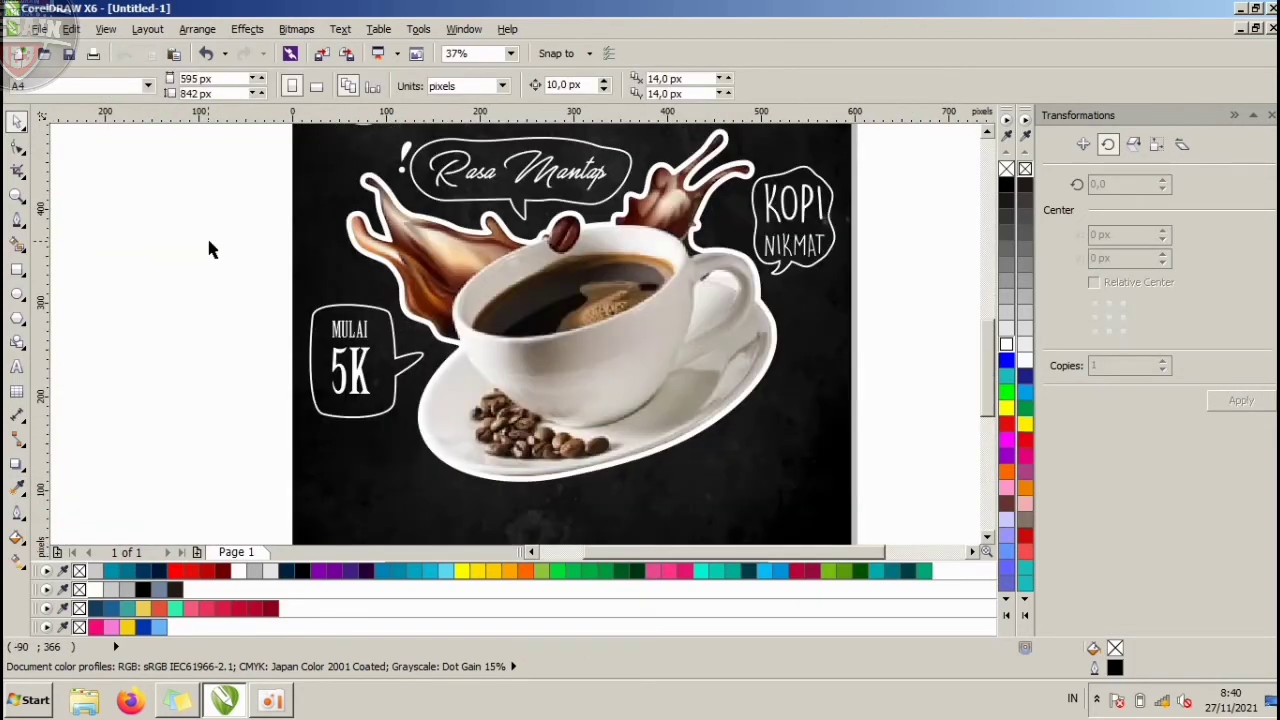
pyautogui.click(17, 219)
pyautogui.scroll(5, 240, 346)
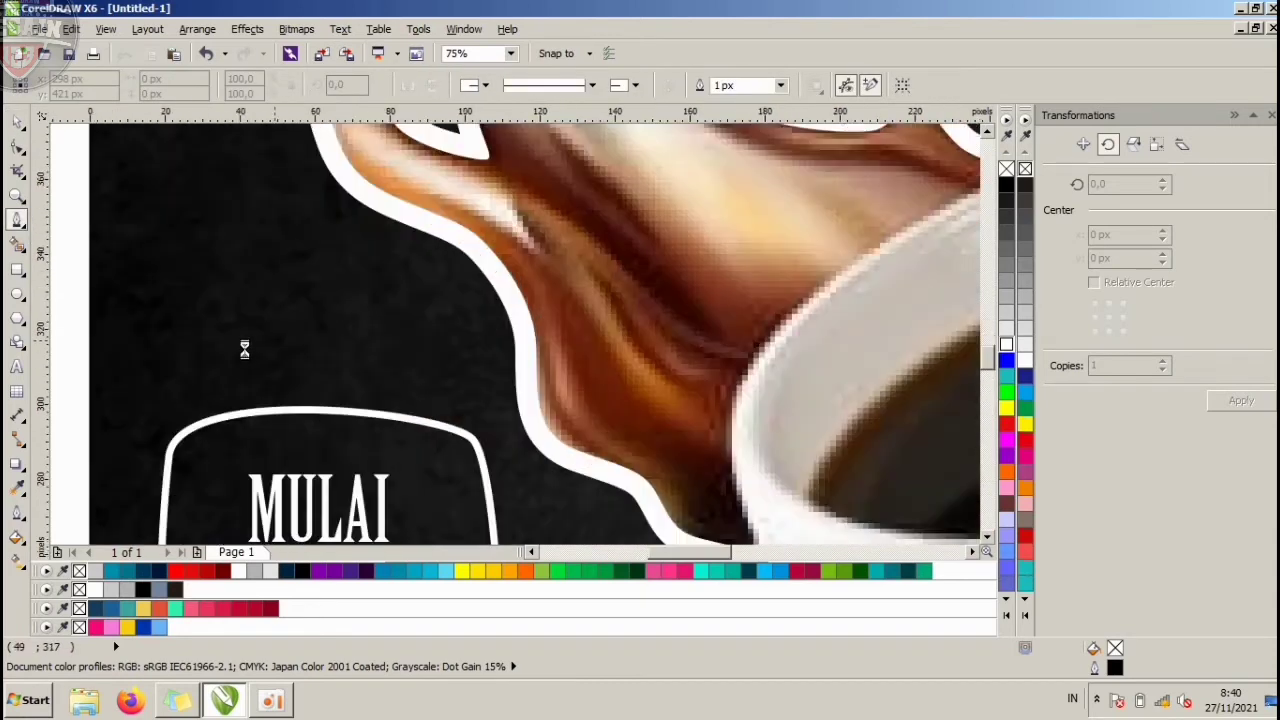
pyautogui.click(236, 411)
pyautogui.moveTo(136, 266); pyautogui.dragTo(150, 218)
pyautogui.moveTo(236, 404); pyautogui.dragTo(251, 362)
pyautogui.click(1027, 343)
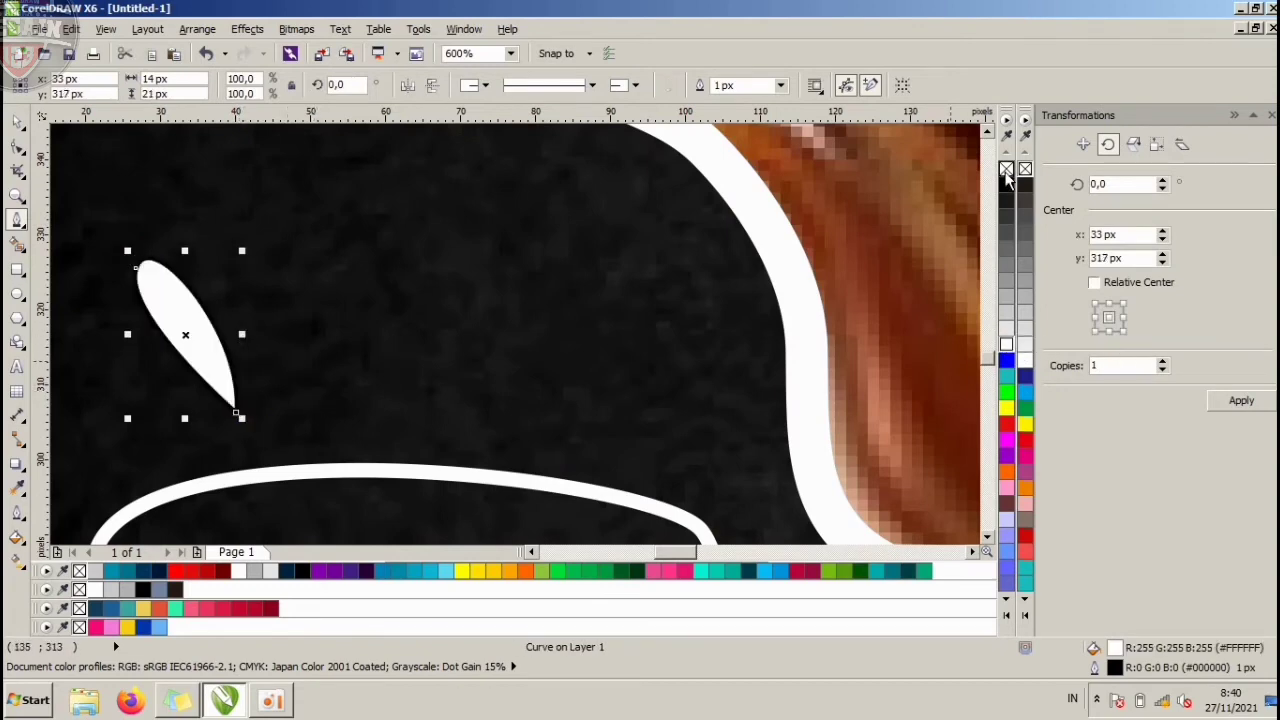
pyautogui.rightClick(1006, 169)
# Duplicate the teardrop just to its right and rotate the copy to 341 degrees.
pyautogui.click(18, 120)
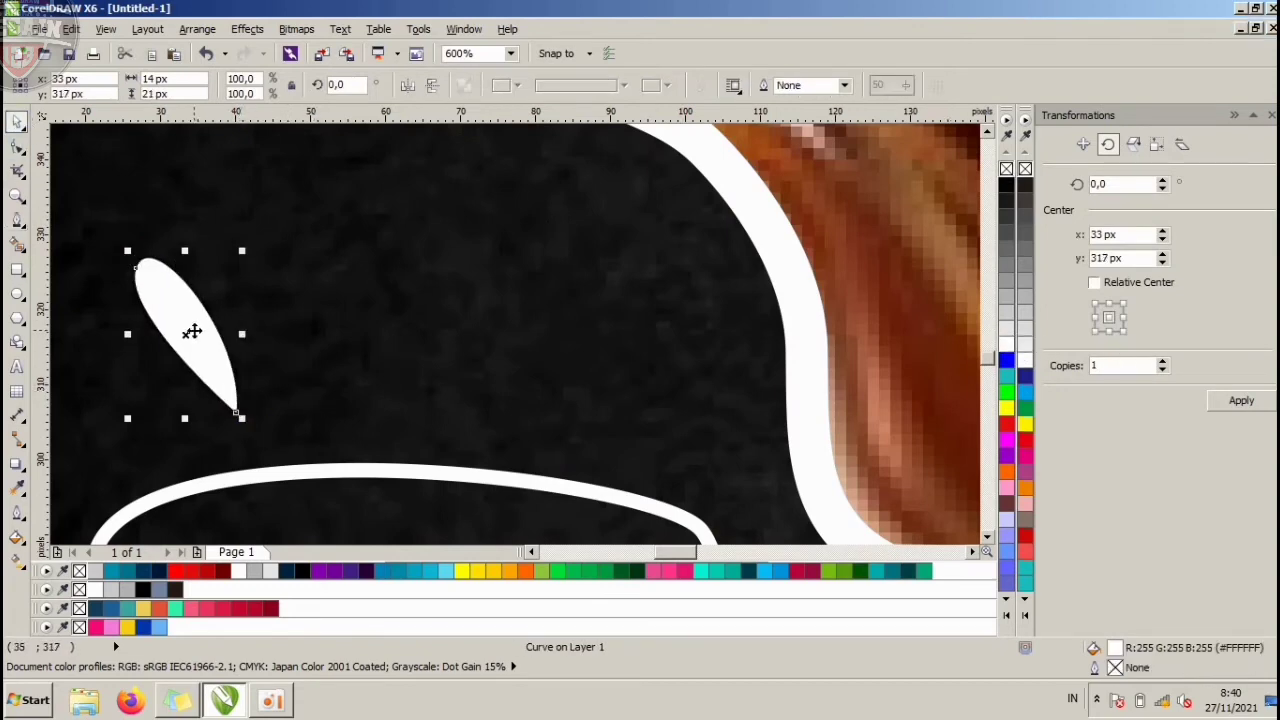
pyautogui.moveTo(192, 332); pyautogui.dragTo(283, 325)
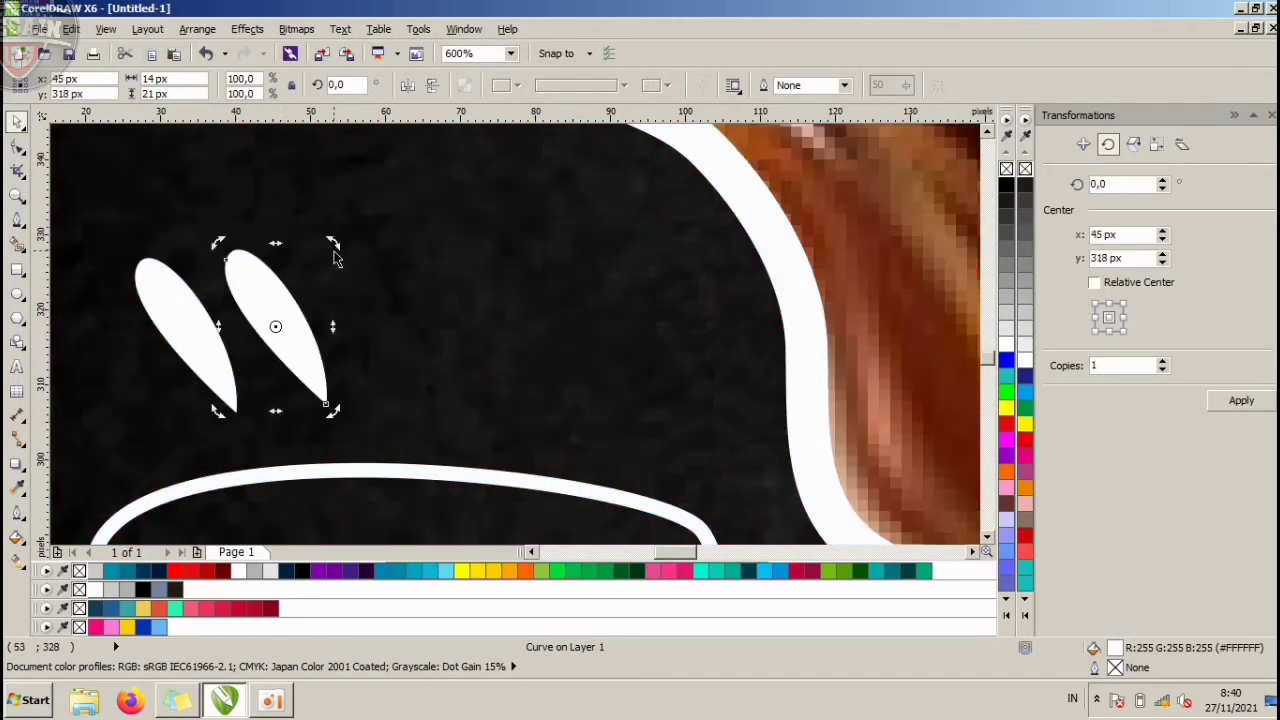
pyautogui.moveTo(334, 251); pyautogui.dragTo(346, 274)
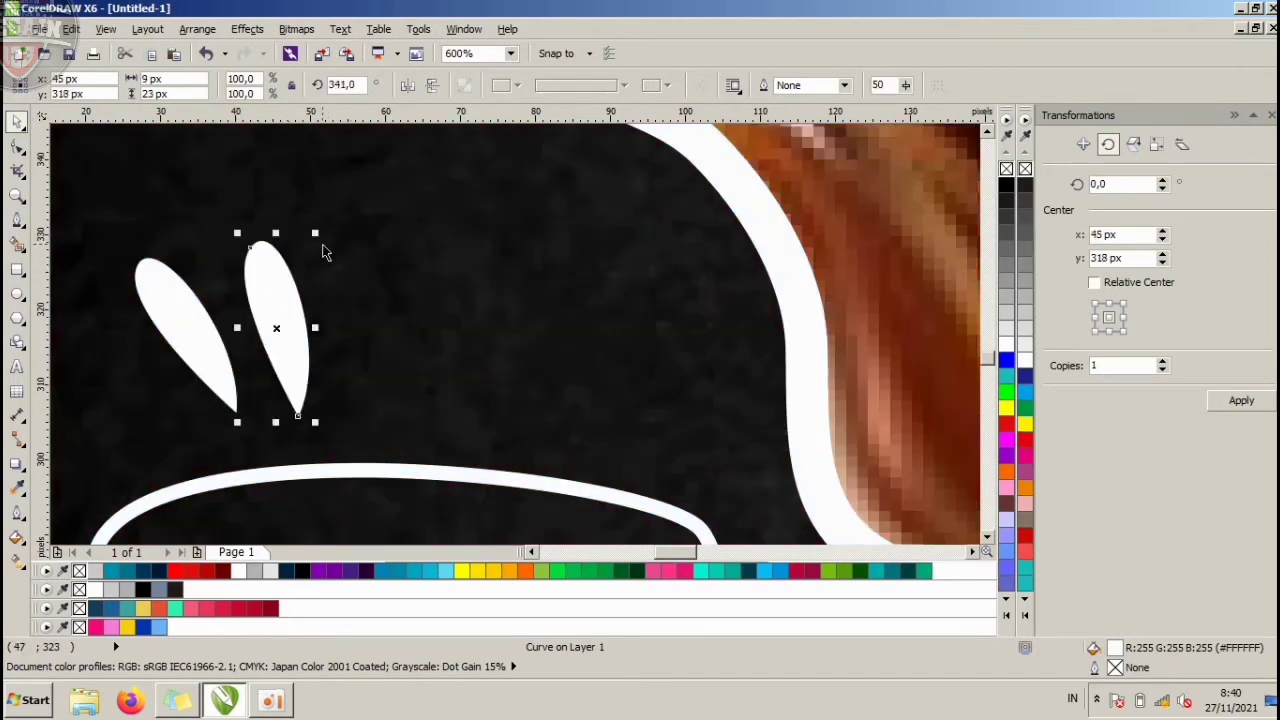
pyautogui.click(322, 238)
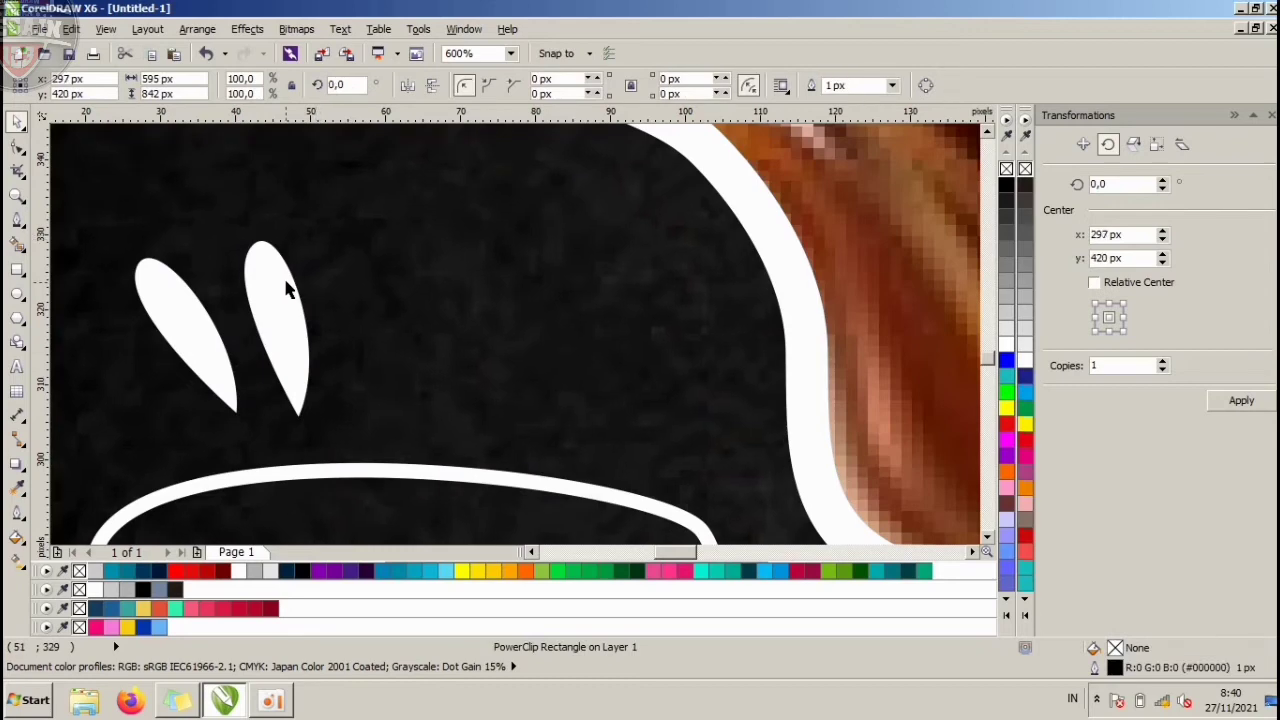
# Add a third teardrop beside the others, scaled to 62.1% and rotated to 324.4 degrees.
pyautogui.moveTo(314, 234); pyautogui.dragTo(334, 286)
pyautogui.click(300, 305)
pyautogui.scroll(-2, 312, 287)
pyautogui.scroll(-3, 312, 287)
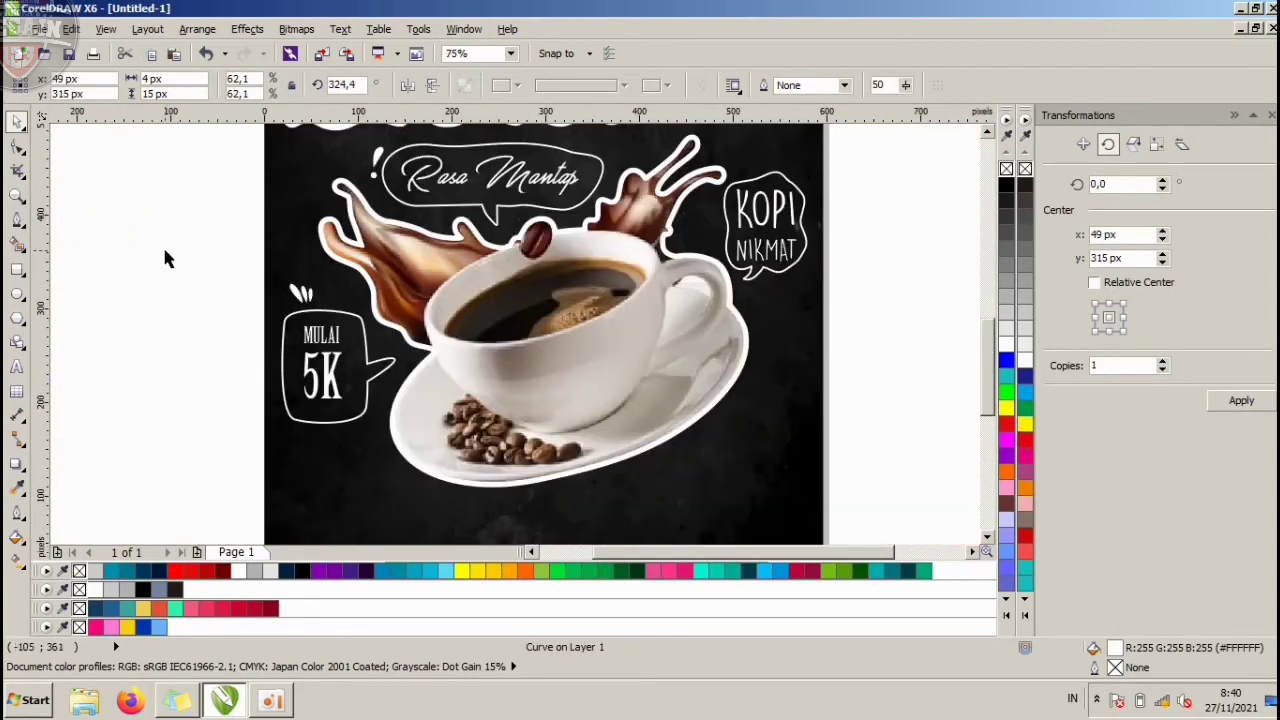
# Move the three teardrop accents together down closer to the MULAI 5K bubble.
pyautogui.moveTo(191, 214); pyautogui.dragTo(333, 272)
pyautogui.scroll(1, 308, 300)
pyautogui.scroll(1, 308, 300)
pyautogui.press('Escape')
pyautogui.scroll(-6, 176, 252)
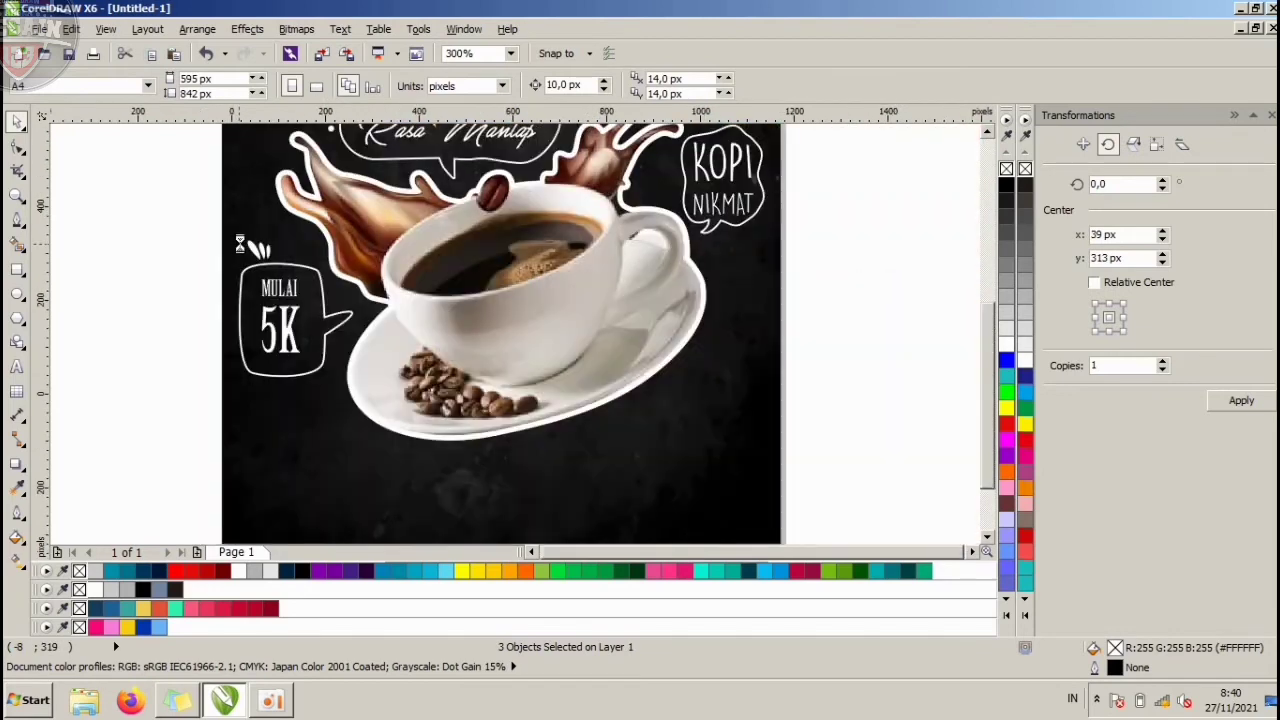
# Place a mirrored copy of the three teardrop accents above the KOPI NIKMAT bubble.
pyautogui.scroll(1, 421, 168)
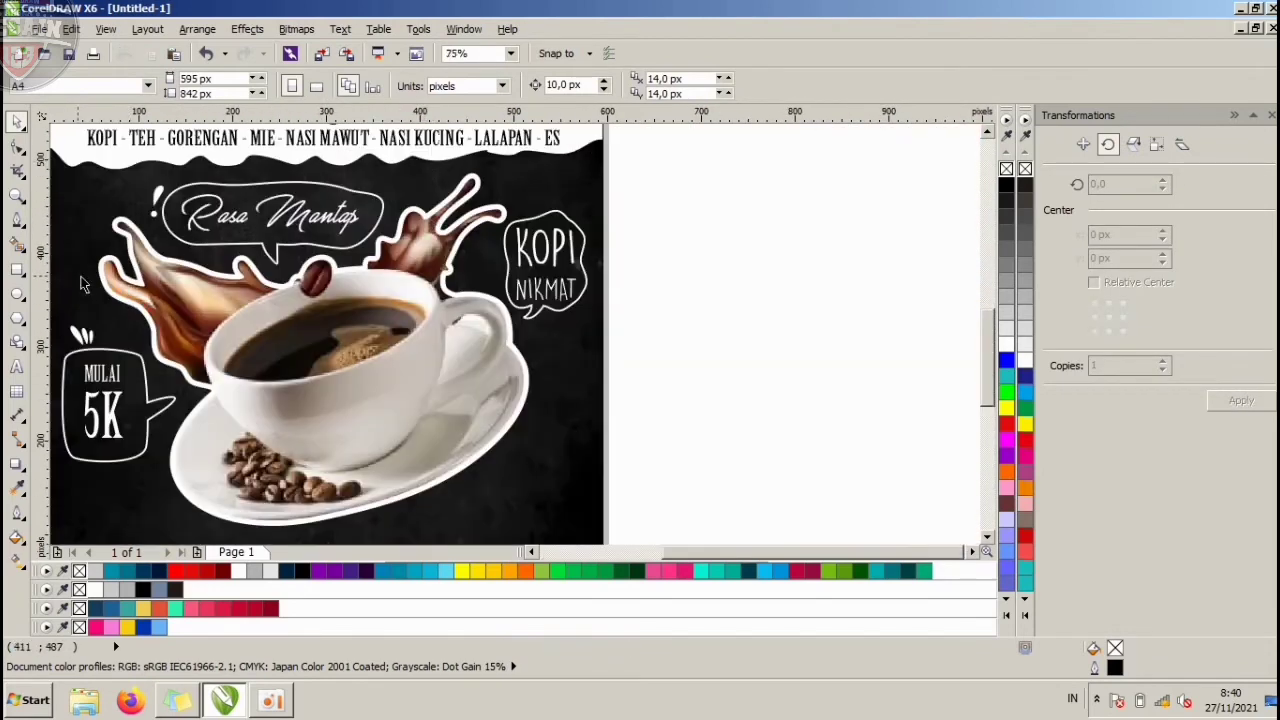
pyautogui.scroll(-1, 196, 261)
pyautogui.scroll(1, 106, 262)
pyautogui.moveTo(77, 274); pyautogui.dragTo(258, 367)
pyautogui.moveTo(190, 332); pyautogui.dragTo(622, 212)
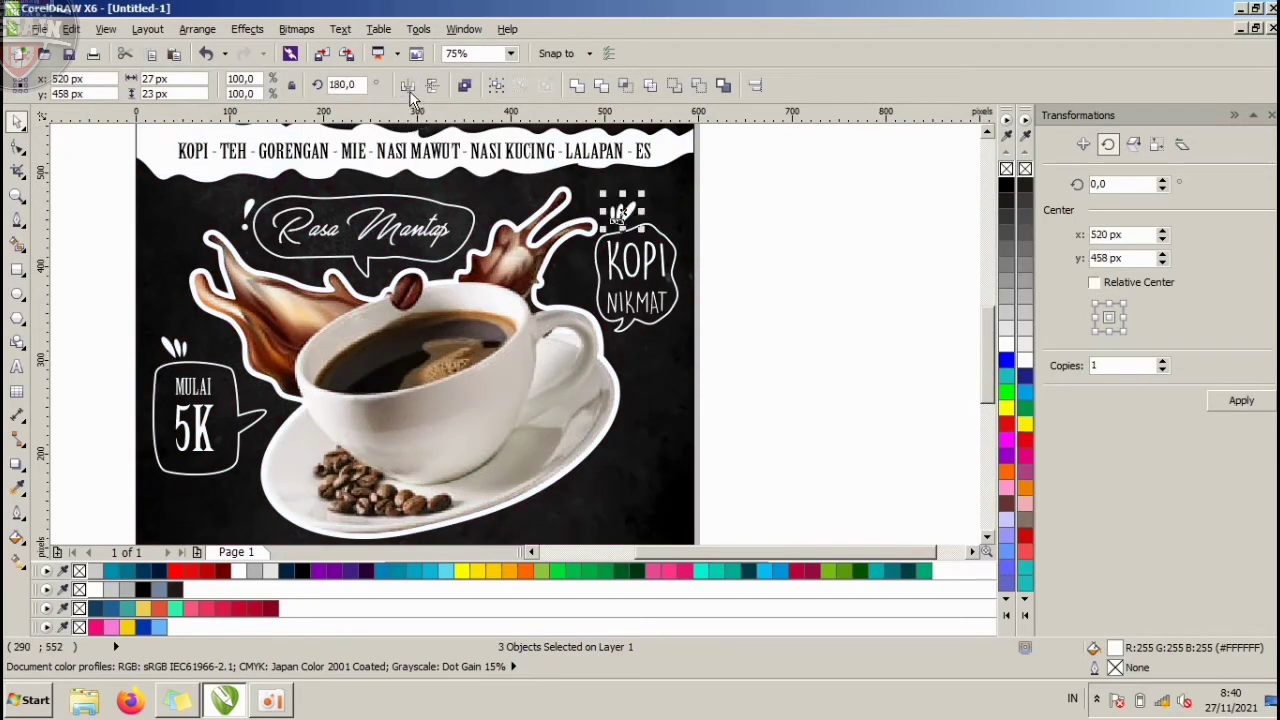
# Add the artistic text "100% KOPI ASLI" on two lines in the blank area beside the poster.
pyautogui.click(768, 247)
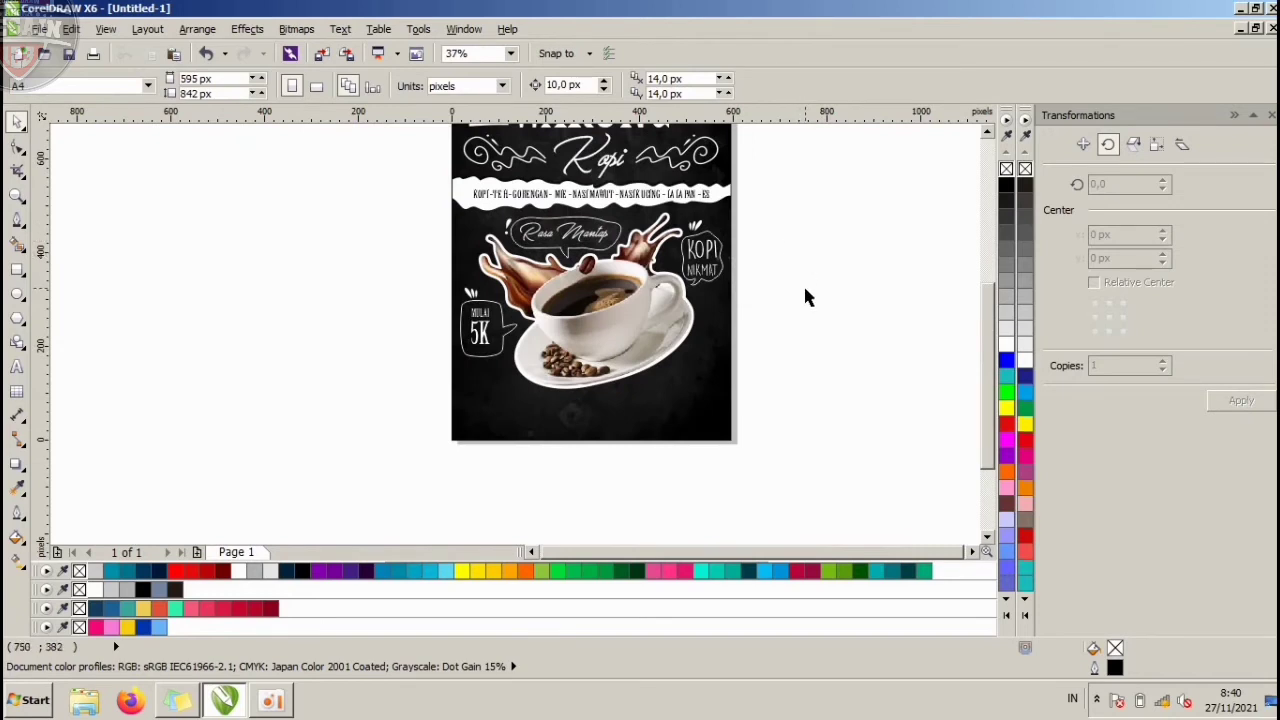
pyautogui.scroll(1, 806, 293)
pyautogui.click(18, 222)
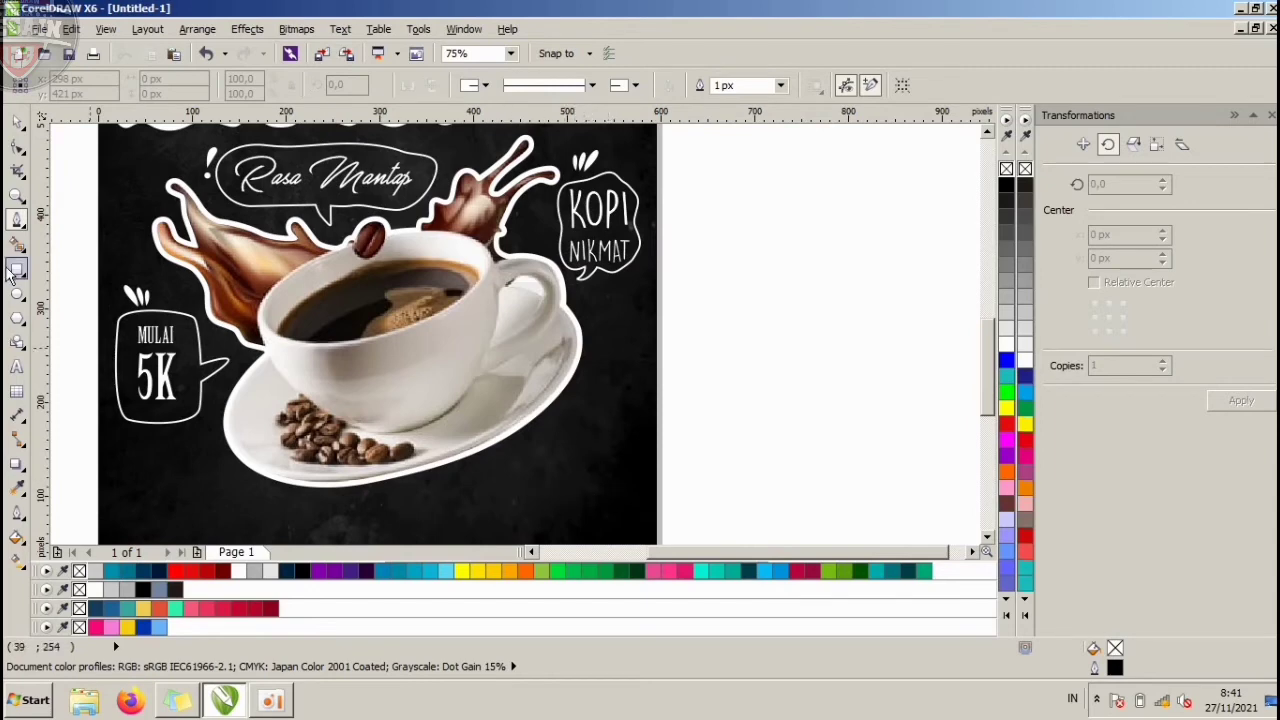
pyautogui.click(16, 369)
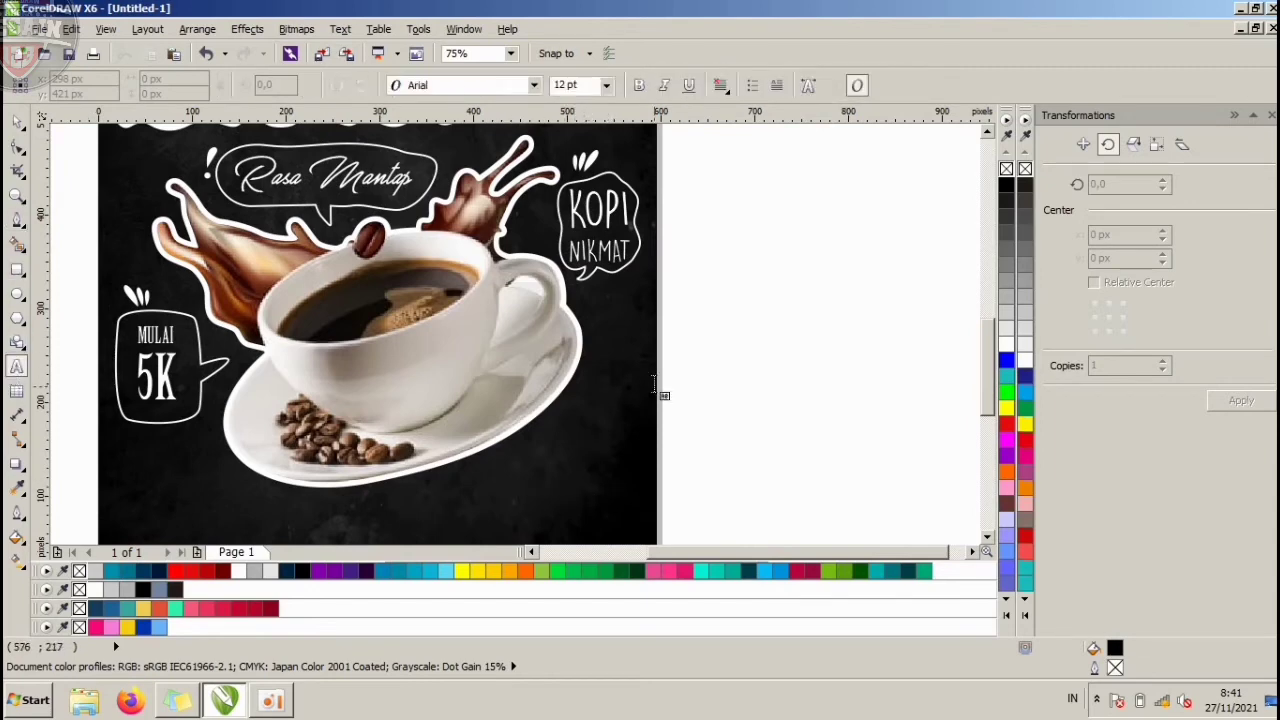
pyautogui.click(779, 356)
pyautogui.write('100')
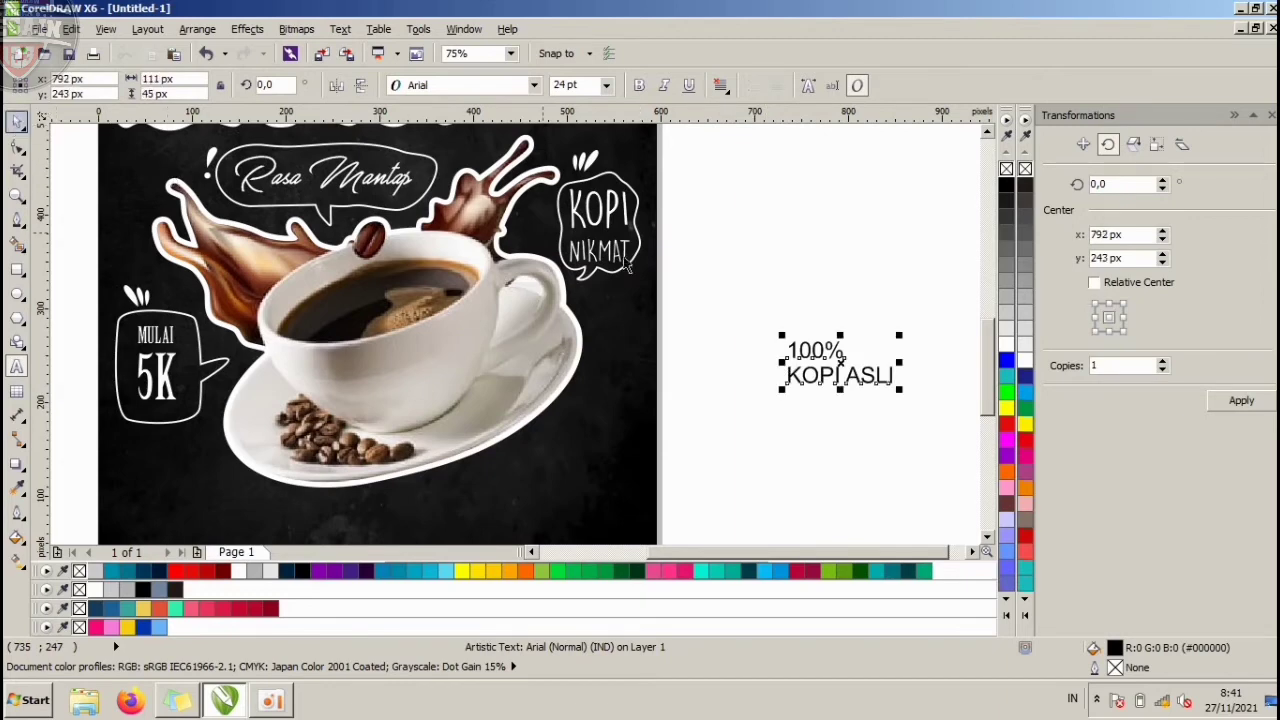
# Break the text apart into separate lines and shift 100% flush with the right end of KOPI ASLI.
pyautogui.hotkey('ctrl', 'k')
pyautogui.click(829, 415)
pyautogui.click(837, 358)
pyautogui.click(850, 336)
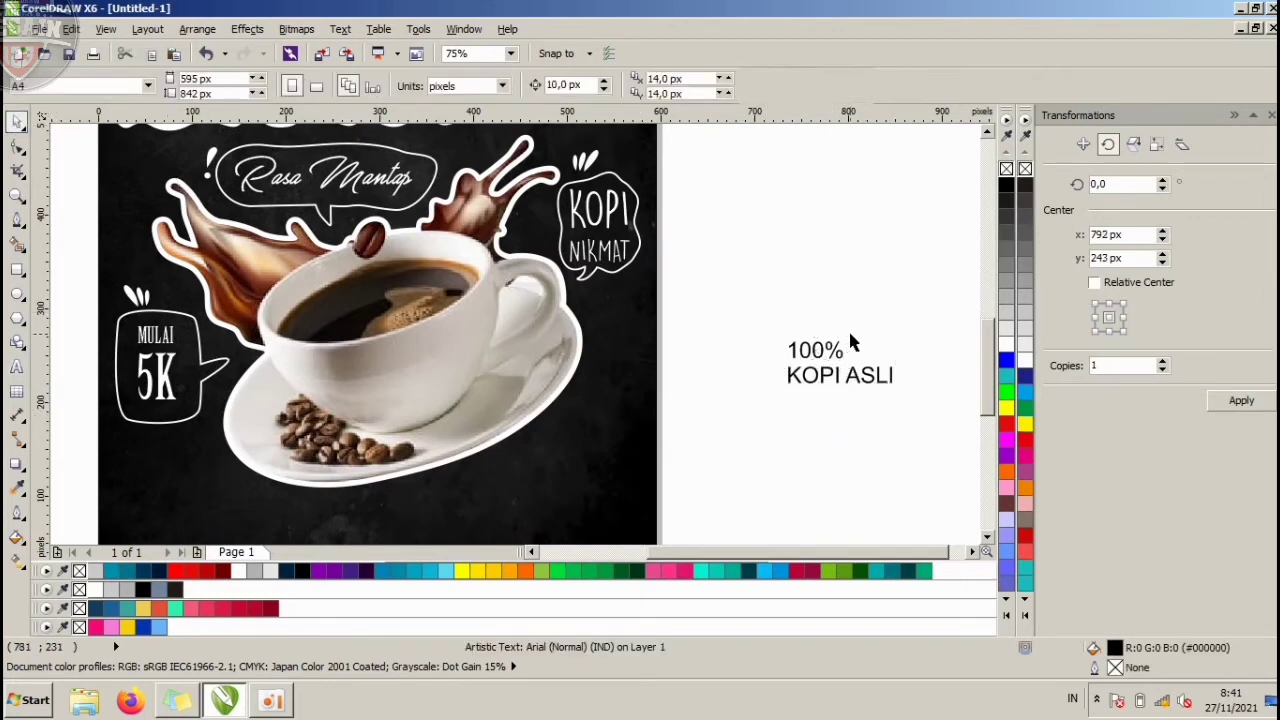
pyautogui.moveTo(837, 351); pyautogui.dragTo(883, 356)
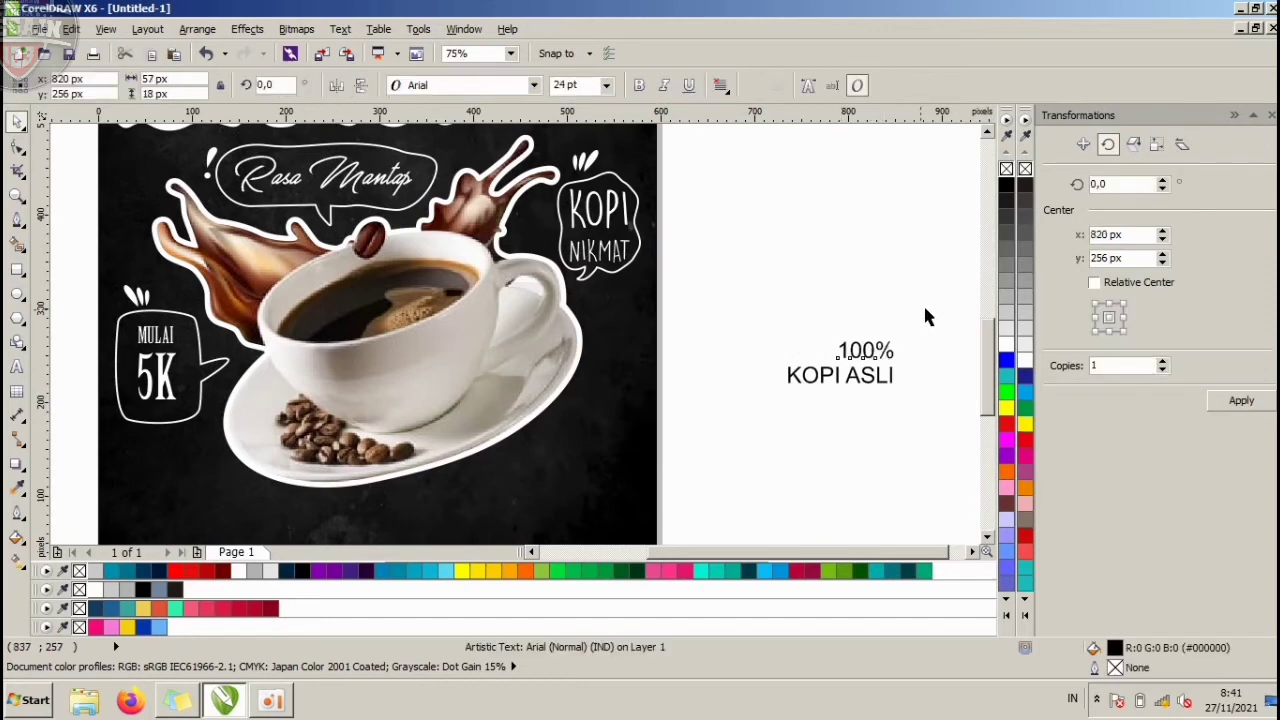
# Enlarge the 100% line slightly, keeping its right end in line with KOPI ASLI.
pyautogui.moveTo(926, 308); pyautogui.dragTo(745, 430)
pyautogui.click(888, 360)
pyautogui.click(875, 350)
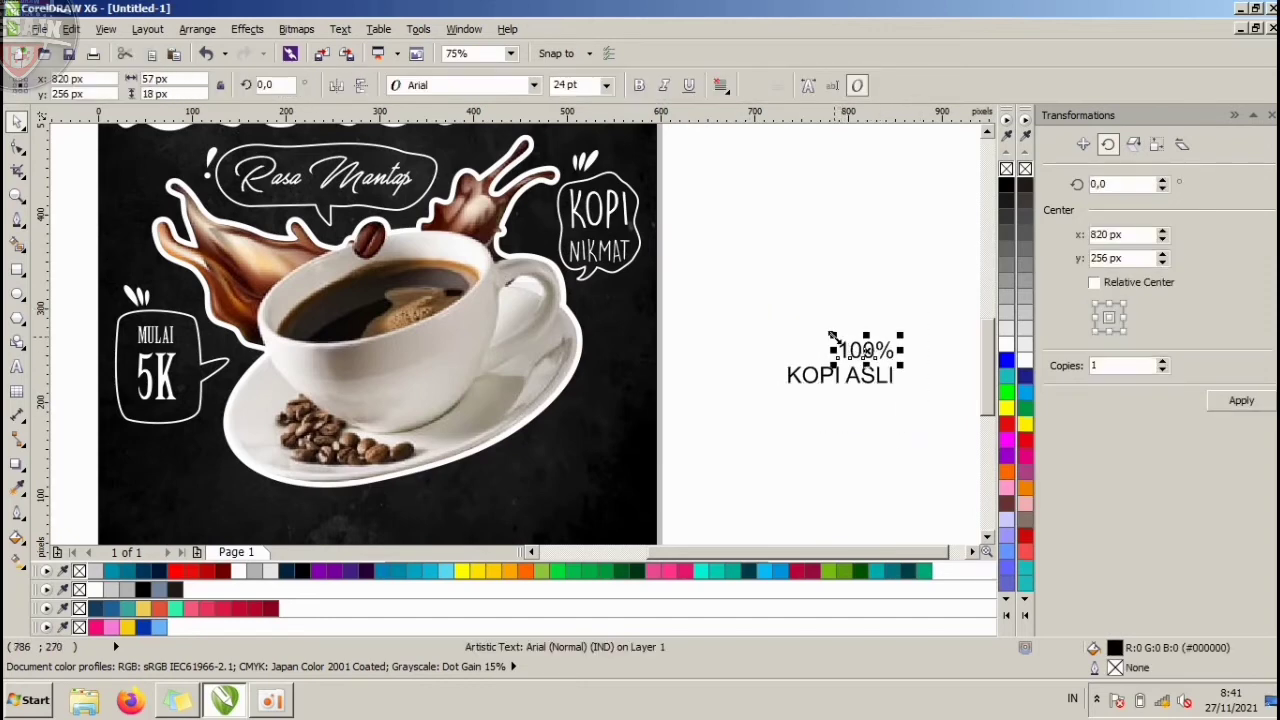
# Set both text lines to the Birch Std font and align them to the right.
pyautogui.moveTo(926, 294); pyautogui.dragTo(795, 415)
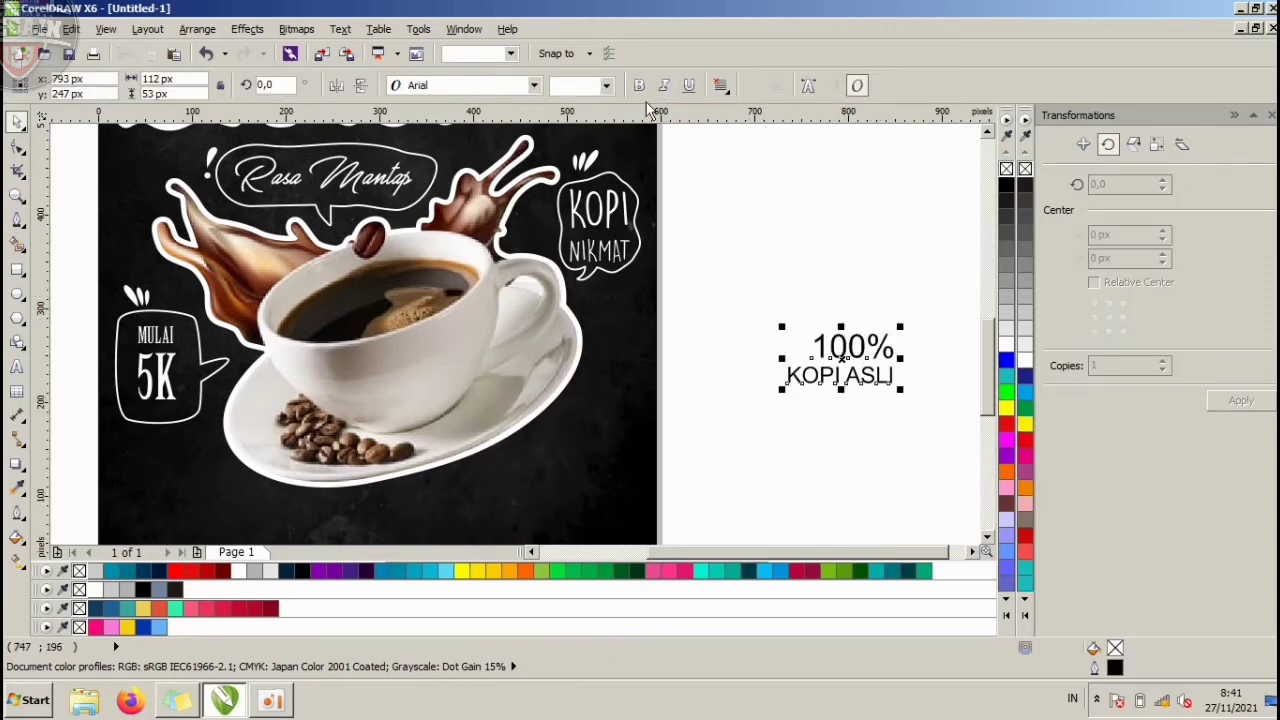
pyautogui.click(528, 86)
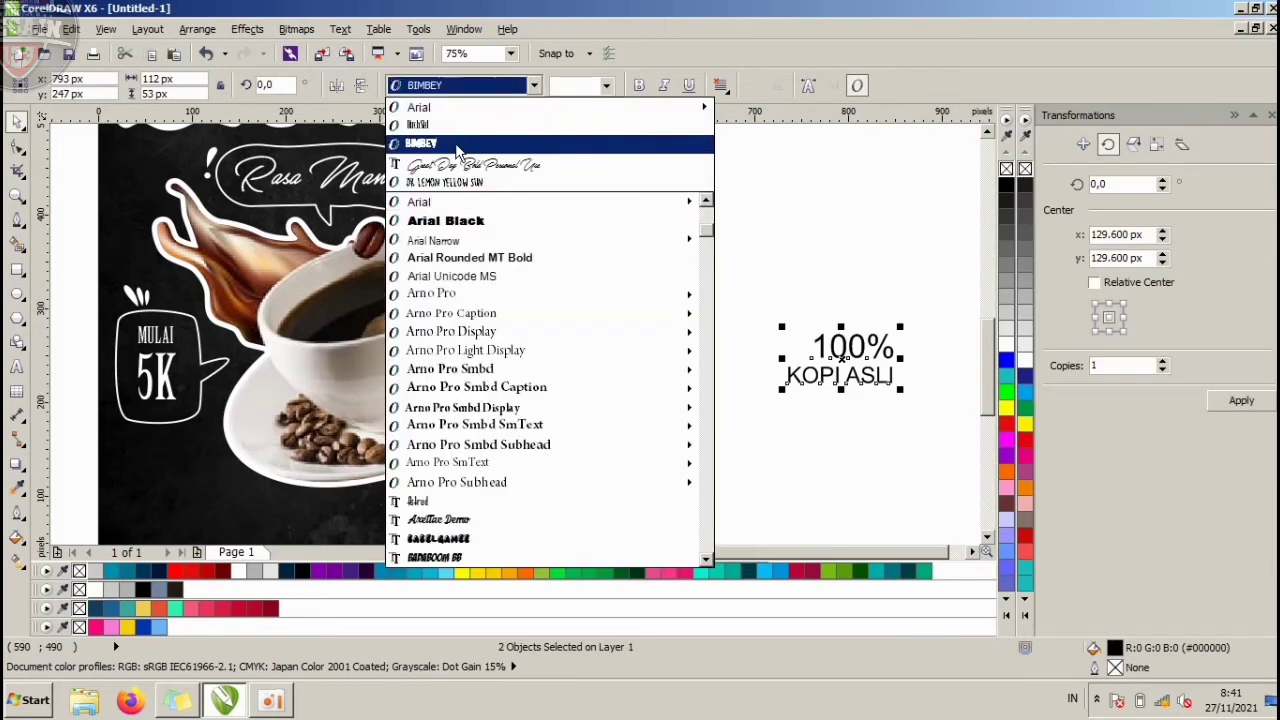
pyautogui.click(455, 126)
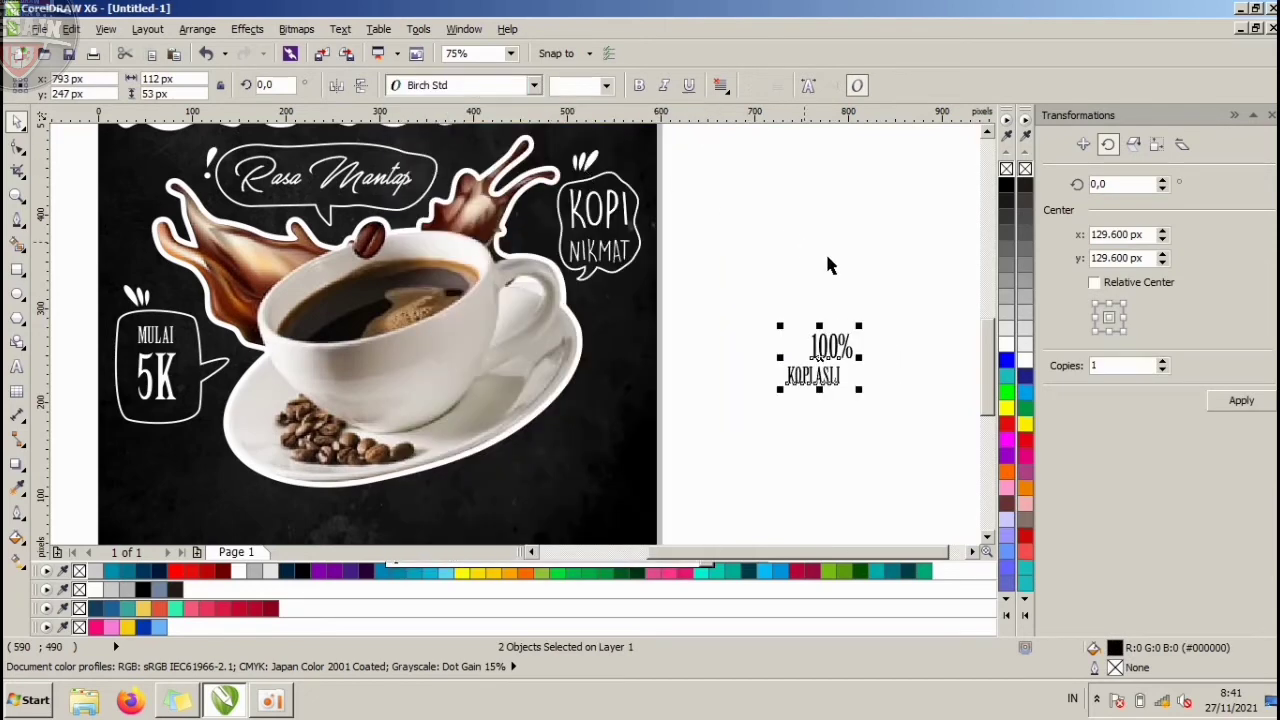
pyautogui.press('r')
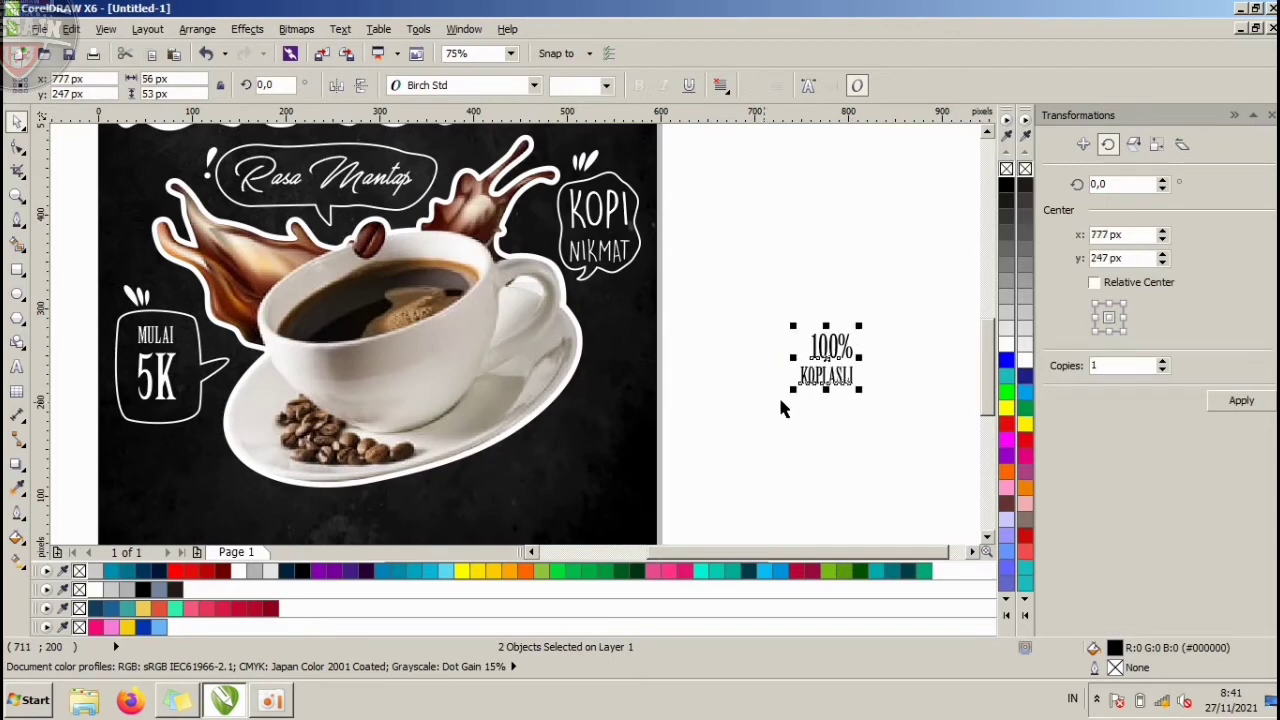
# Enlarge the KOPI ASLI line to about 82 px wide, keeping its right end under 100%.
pyautogui.click(840, 372)
pyautogui.scroll(2, 840, 370)
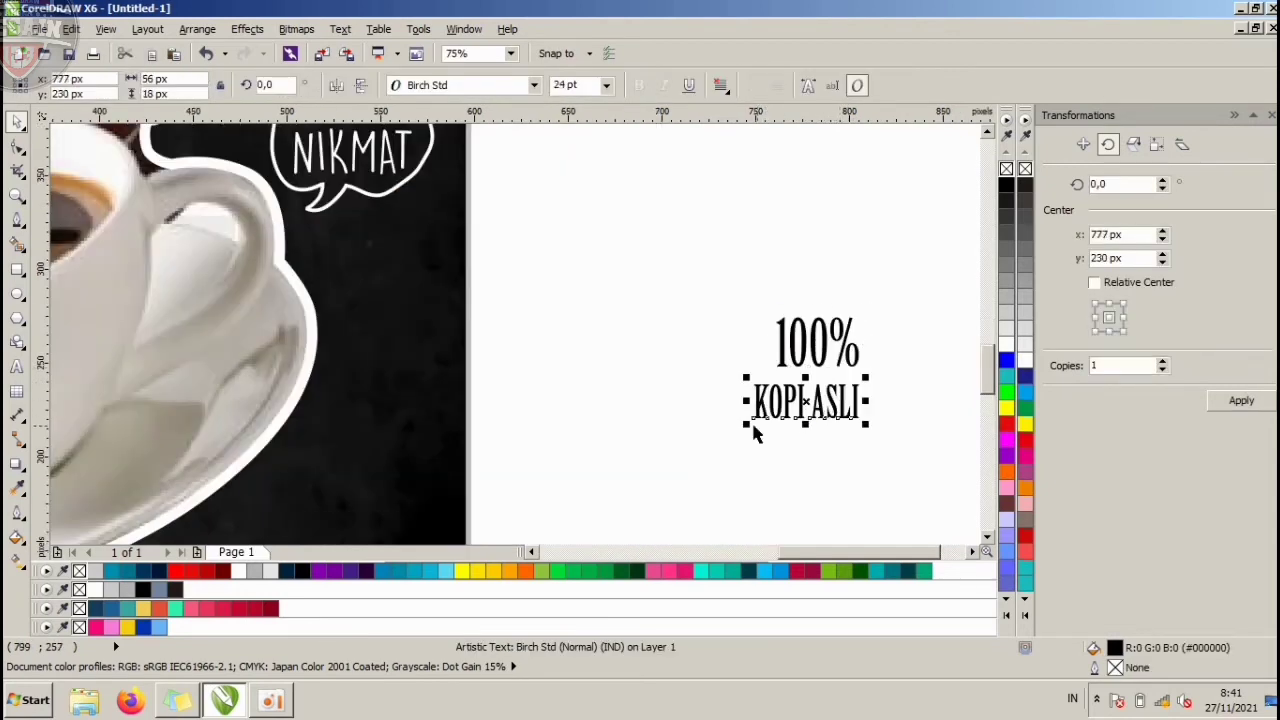
pyautogui.moveTo(747, 428); pyautogui.dragTo(740, 469)
pyautogui.moveTo(892, 462); pyautogui.dragTo(624, 274)
pyautogui.scroll(-2, 806, 355)
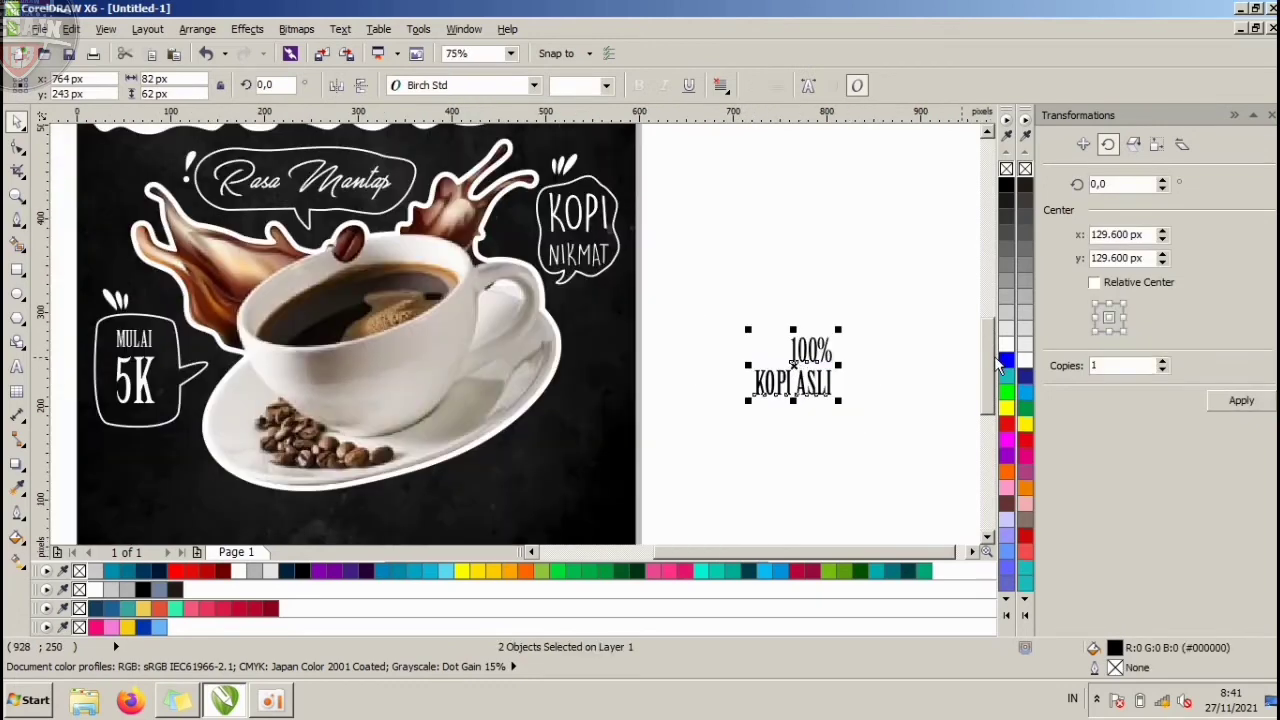
pyautogui.click(1007, 346)
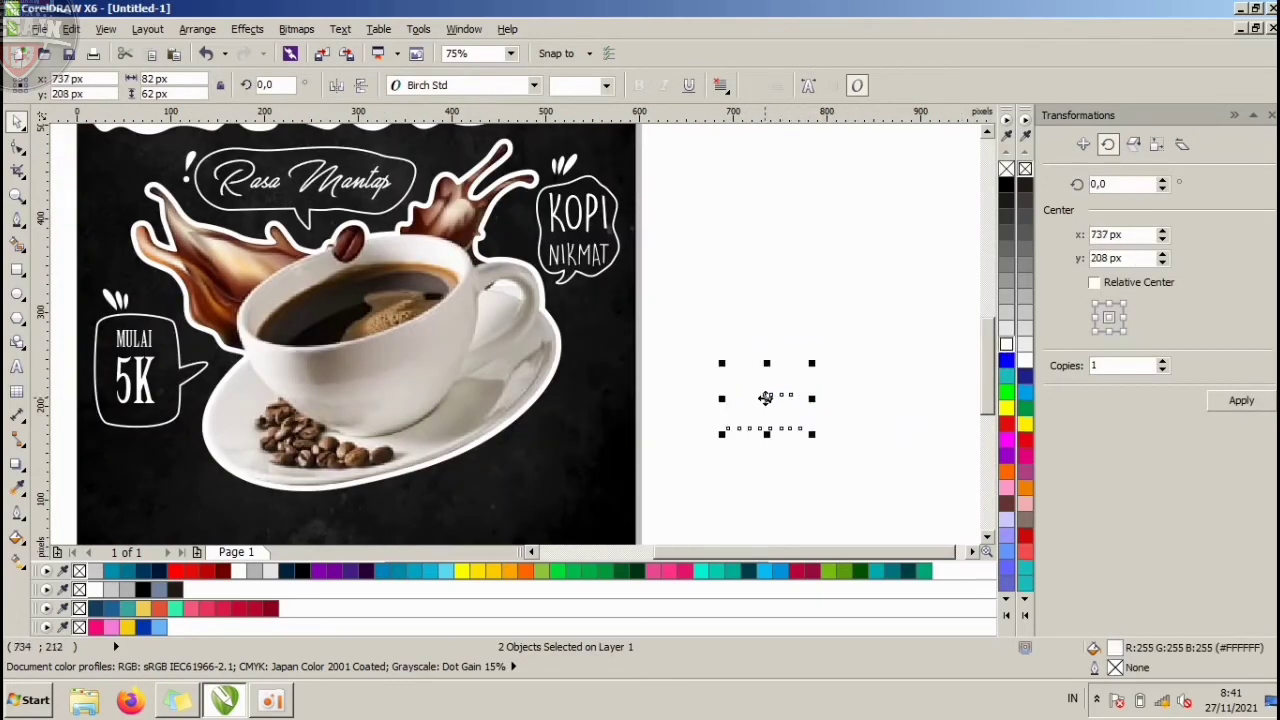
pyautogui.hotkey('ctrl', 'z')
pyautogui.click(860, 400)
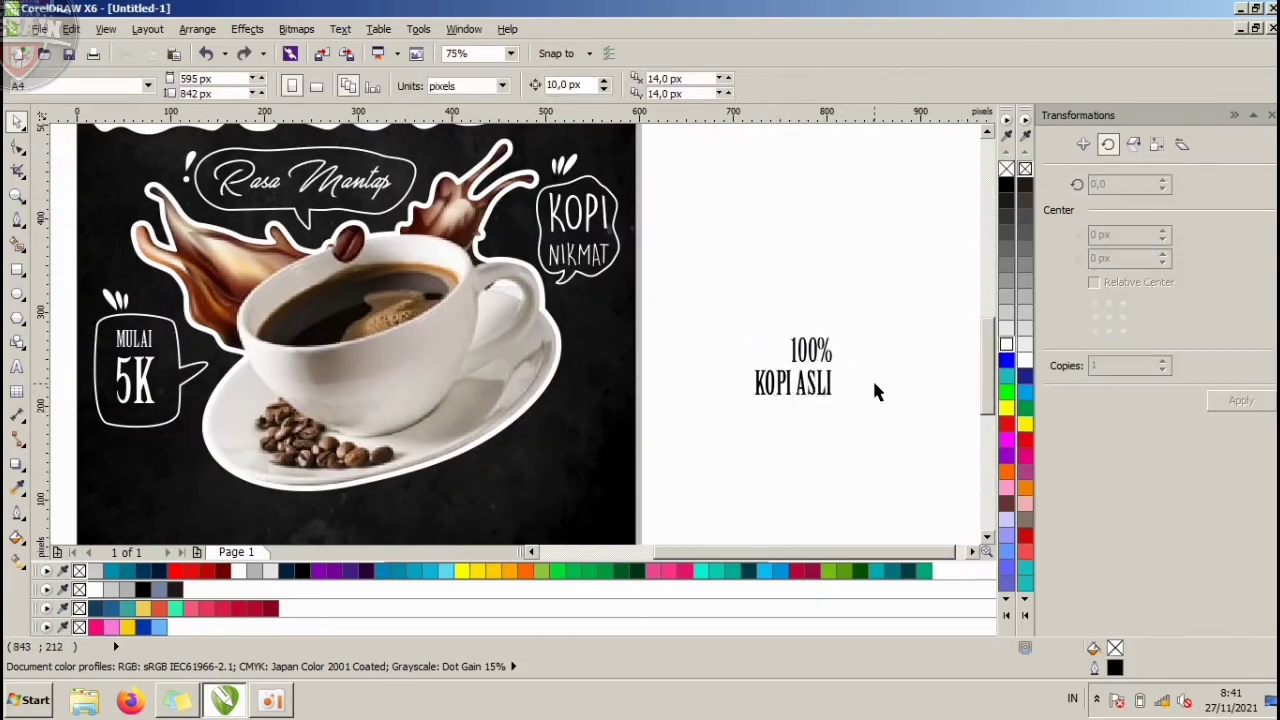
# Move both text lines onto the poster at the lower right of the saucer and fill them white.
pyautogui.scroll(2, 868, 395)
pyautogui.moveTo(559, 264); pyautogui.dragTo(556, 262)
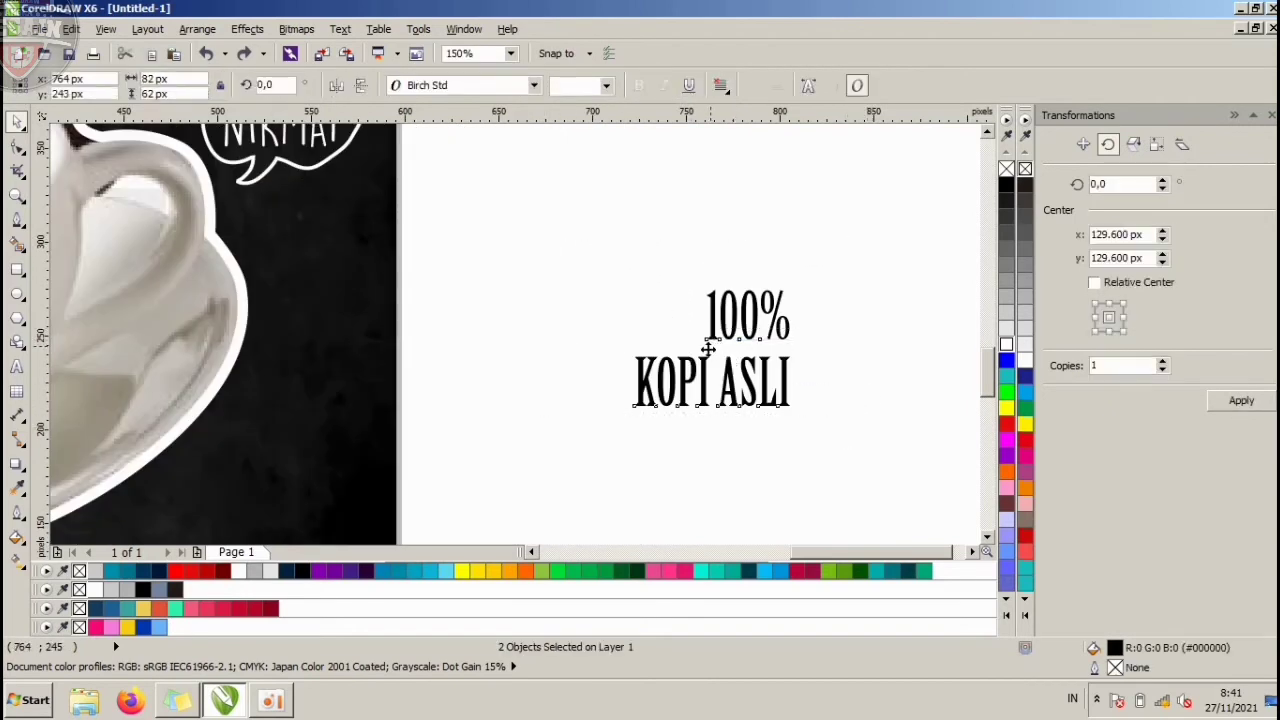
pyautogui.moveTo(706, 340); pyautogui.dragTo(260, 478)
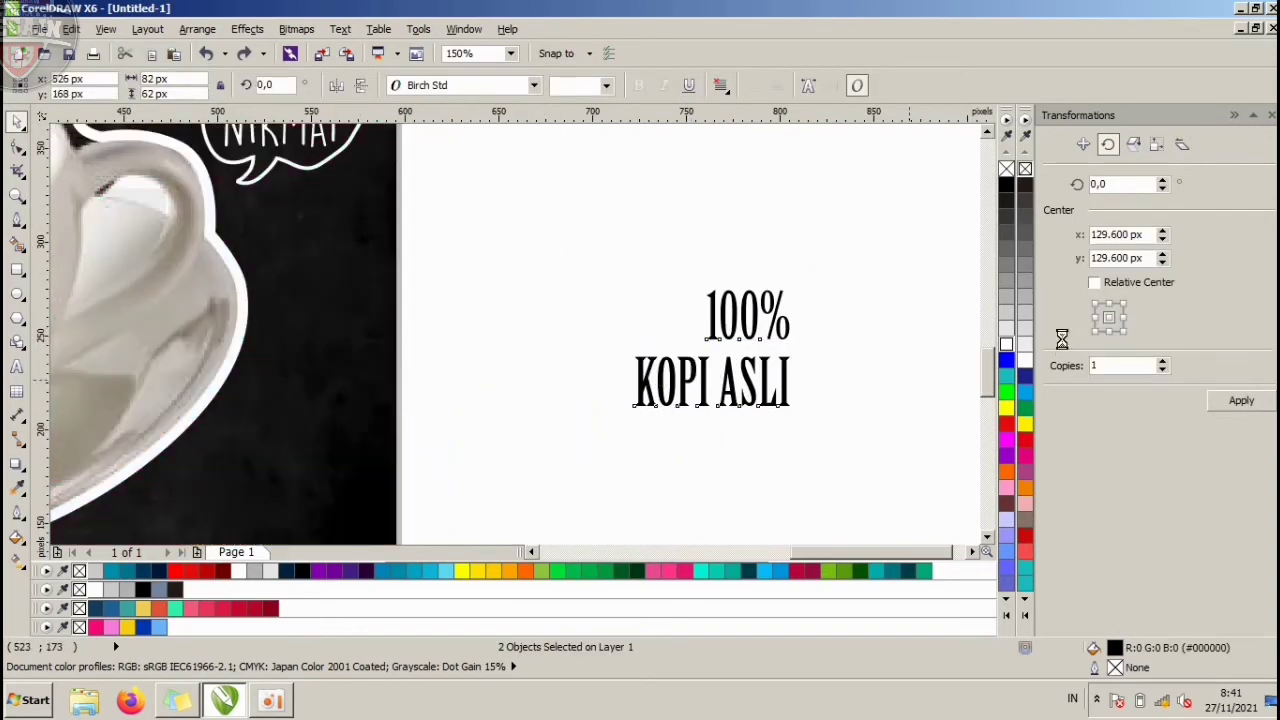
pyautogui.click(693, 368)
pyautogui.scroll(-2, 648, 281)
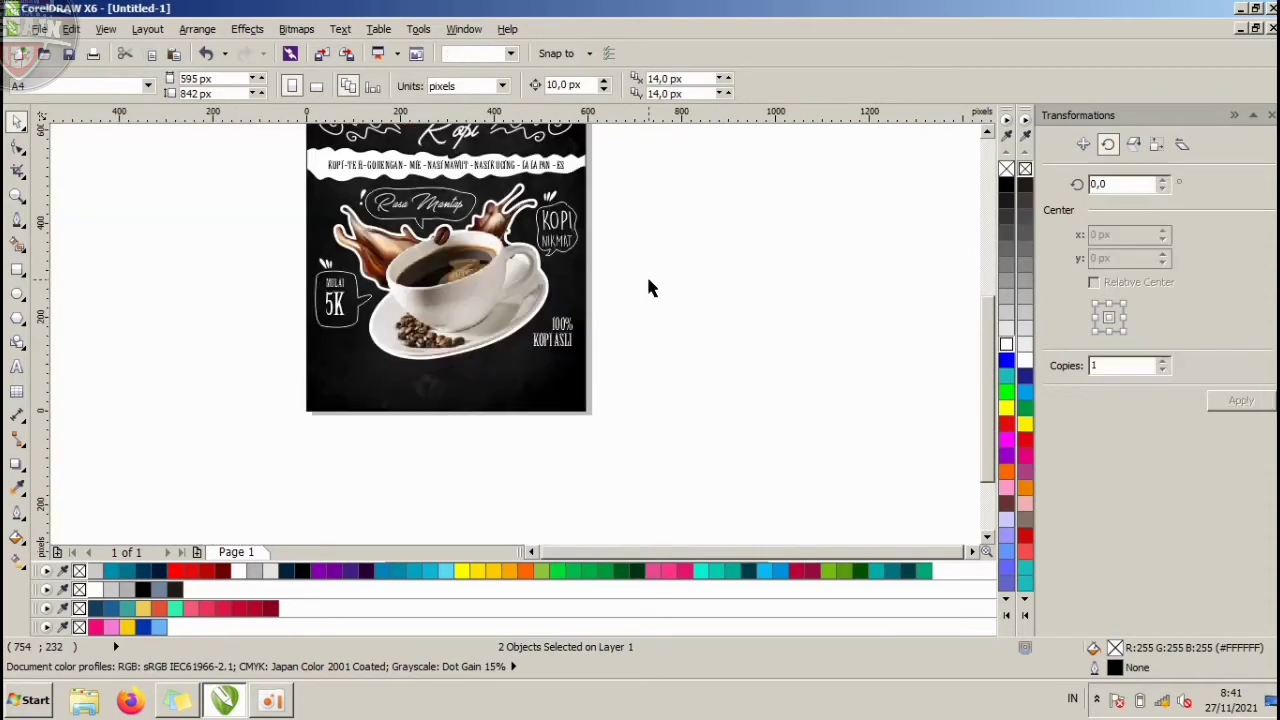
# Scale the two white text lines up slightly about their centre.
pyautogui.scroll(1, 564, 312)
pyautogui.moveTo(488, 345); pyautogui.dragTo(488, 345)
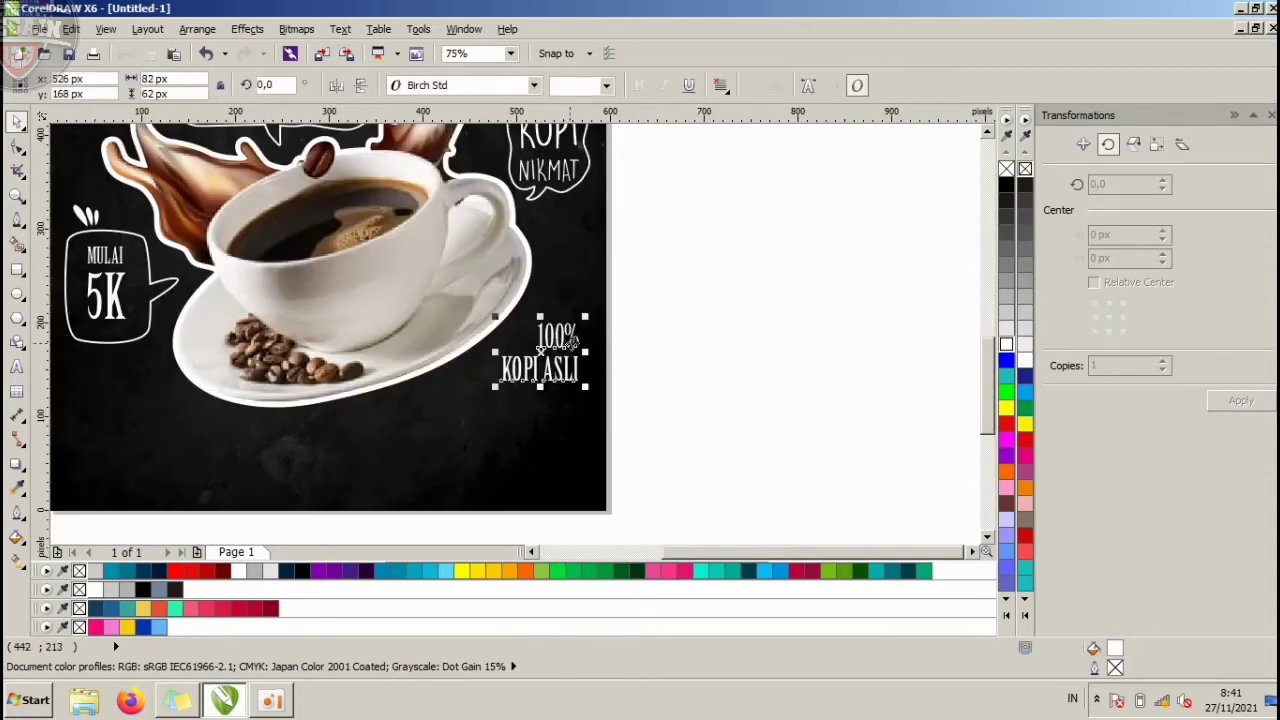
pyautogui.scroll(2, 571, 345)
pyautogui.click(686, 352)
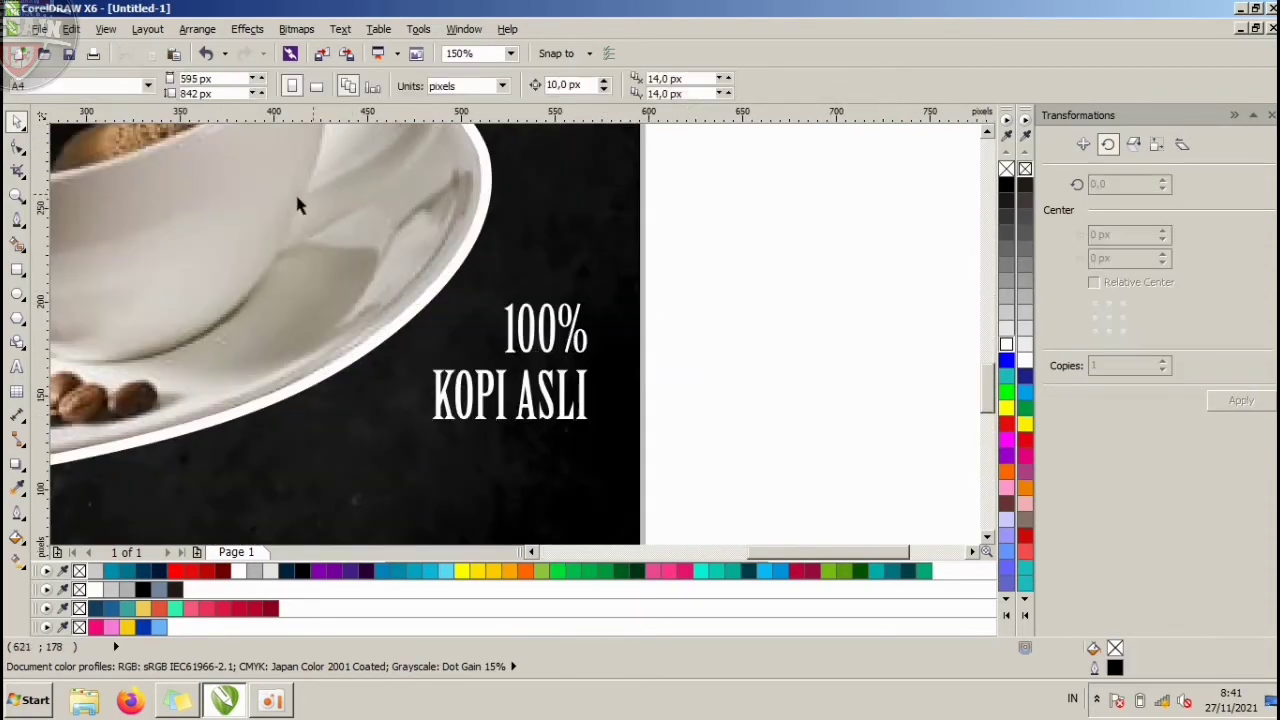
pyautogui.moveTo(498, 410); pyautogui.dragTo(415, 284)
pyautogui.click(748, 329)
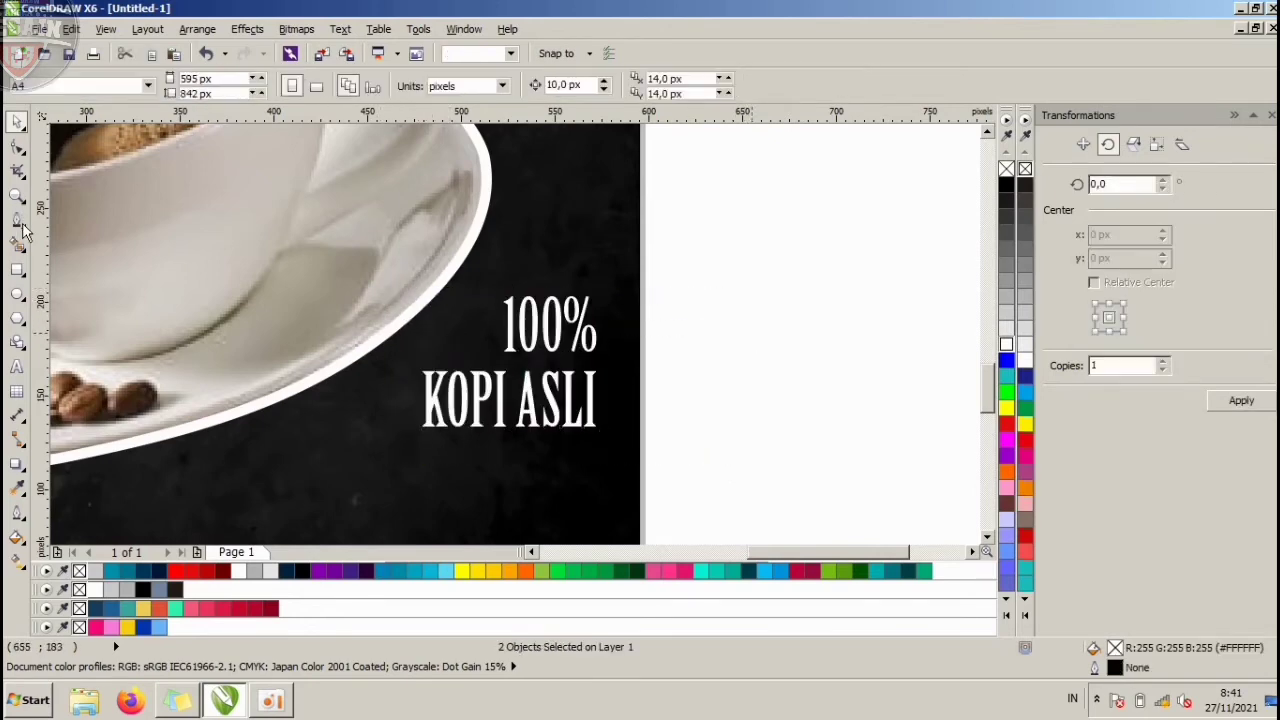
# Draw a closed wavy curve about 139 by 115 px around 100% KOPI ASLI and give it a white outline.
pyautogui.click(17, 219)
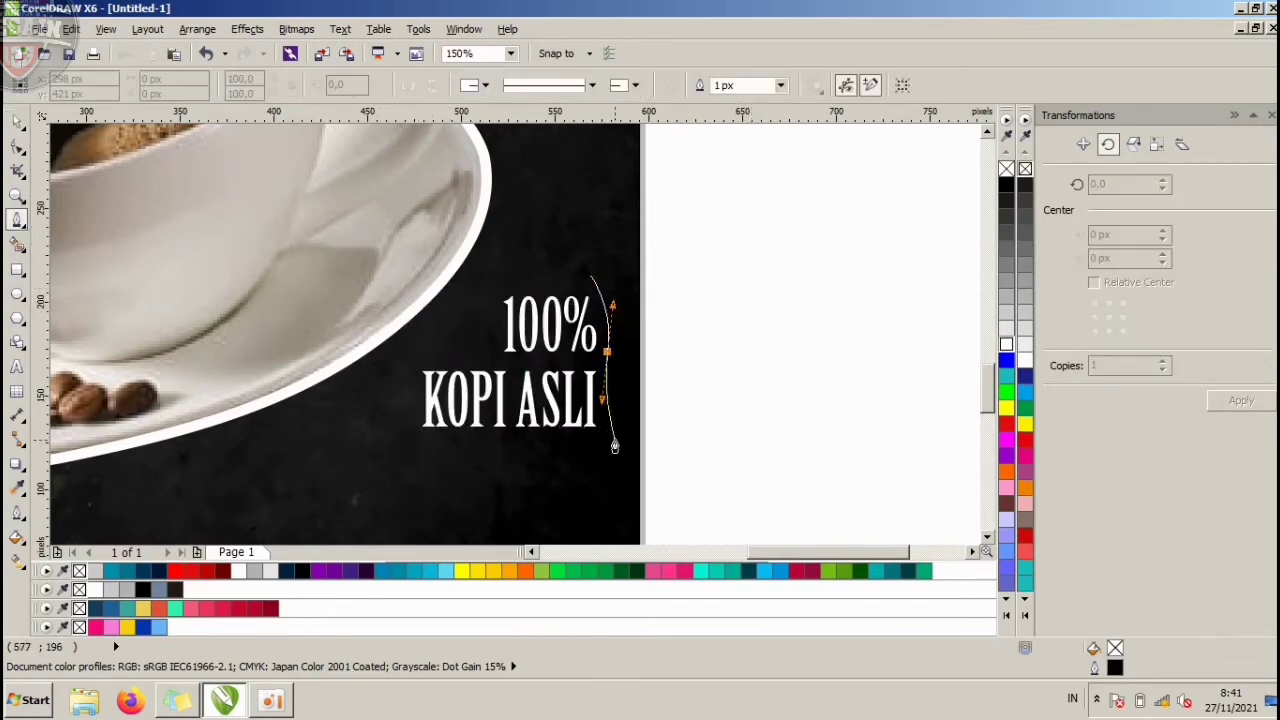
pyautogui.moveTo(614, 447)
pyautogui.mouseDown()
pyautogui.moveTo(535, 472)
pyautogui.moveTo(388, 463)
pyautogui.moveTo(370, 399)
pyautogui.moveTo(386, 362)
pyautogui.moveTo(453, 343)
pyautogui.moveTo(496, 264)
pyautogui.moveTo(521, 247)
pyautogui.moveTo(567, 250)
pyautogui.moveTo(590, 275)
pyautogui.mouseUp()
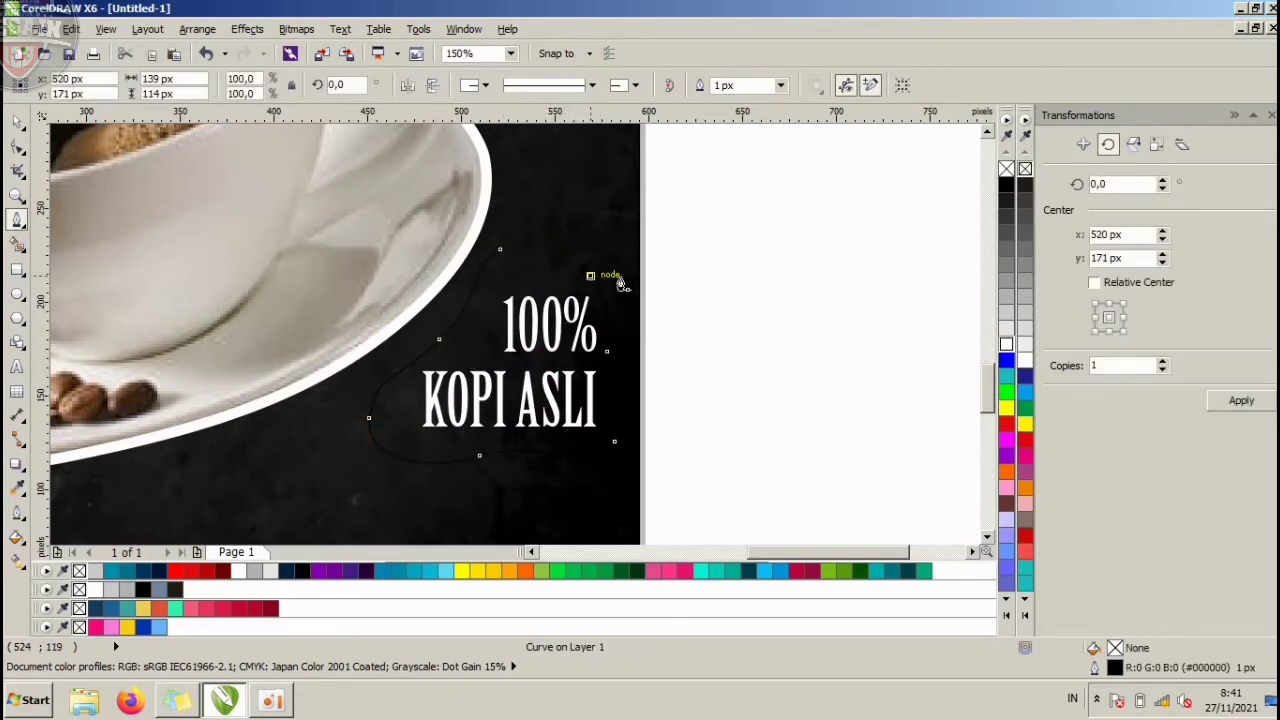
pyautogui.rightClick(1007, 347)
pyautogui.scroll(-1, 603, 346)
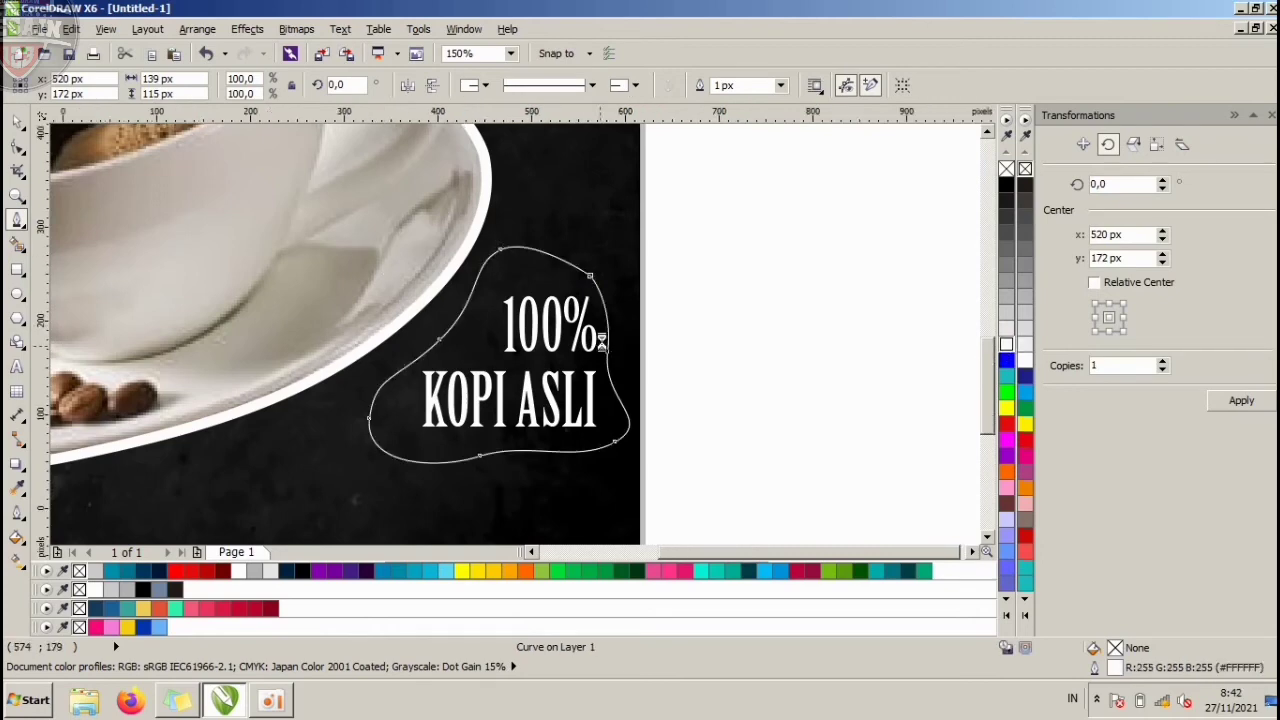
# Shift the 100% text slightly left above KOPI ASLI inside the wavy outline.
pyautogui.click(17, 122)
pyautogui.click(684, 300)
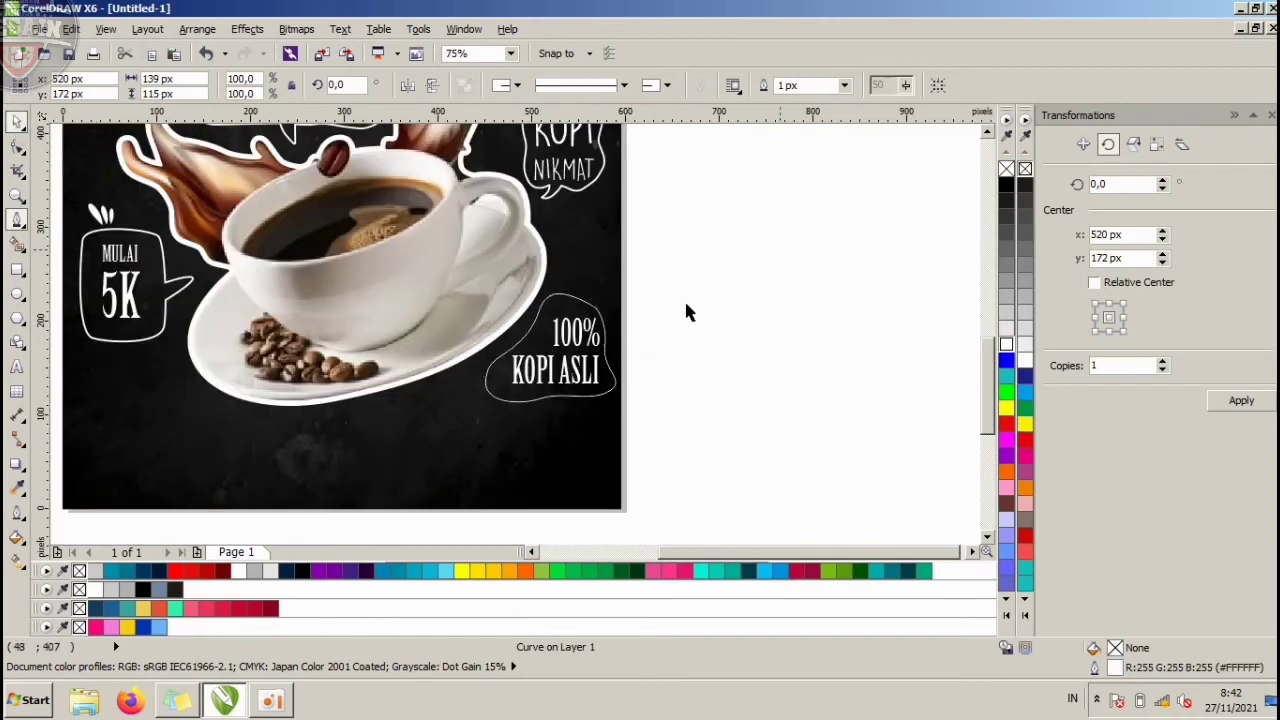
pyautogui.scroll(1, 610, 328)
pyautogui.moveTo(578, 345); pyautogui.dragTo(560, 339)
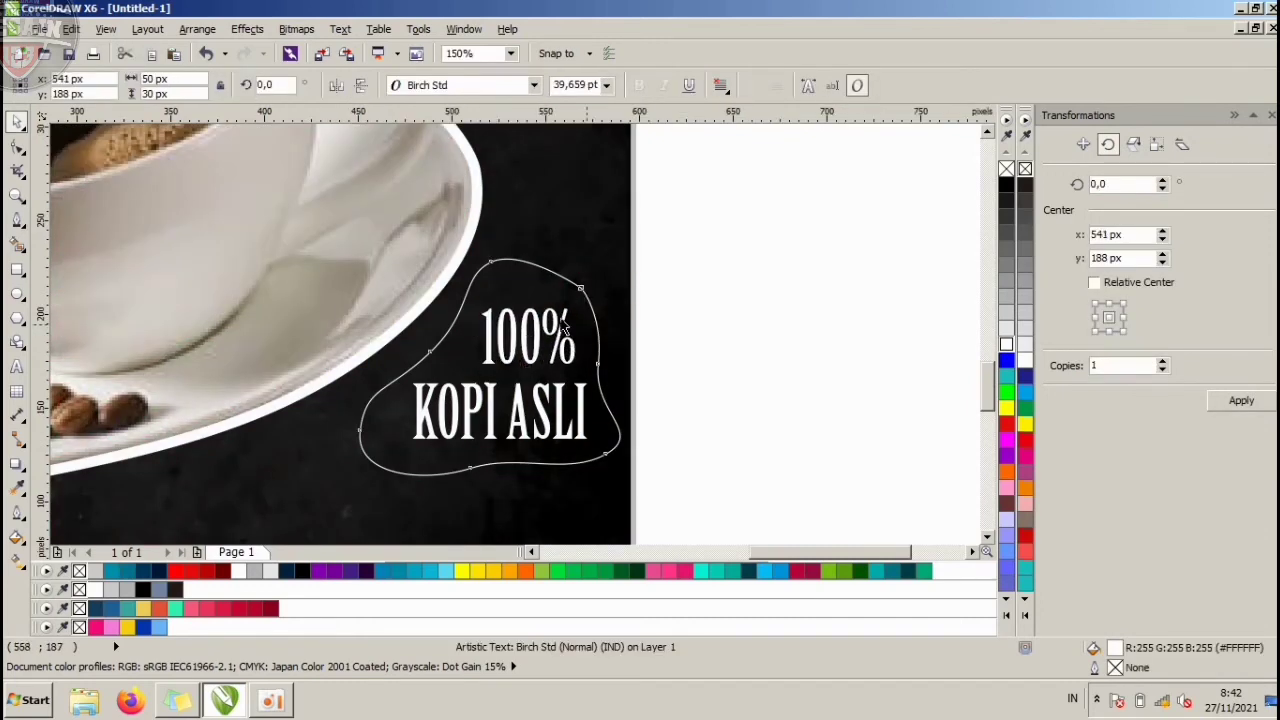
# Delete the upper-right node of the wavy outline around 100% KOPI ASLI to smooth that curve.
pyautogui.click(596, 325)
pyautogui.click(18, 150)
pyautogui.click(17, 147)
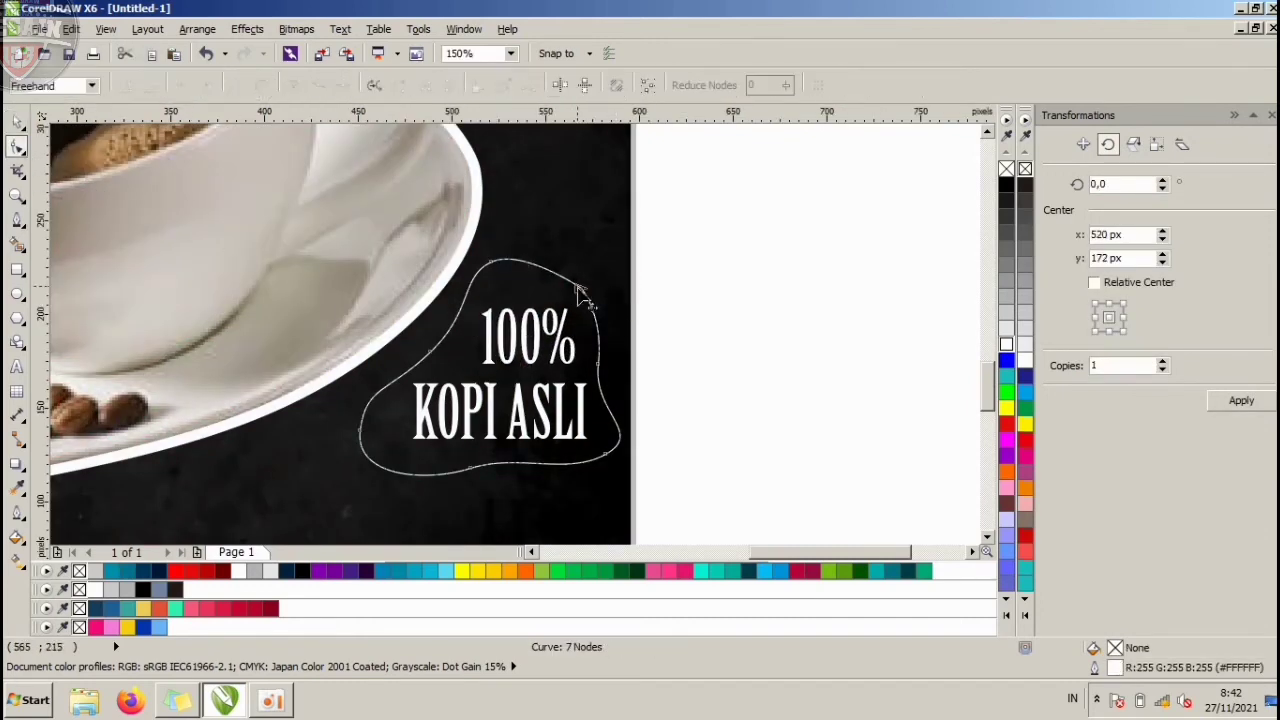
pyautogui.click(577, 286)
pyautogui.press('Delete')
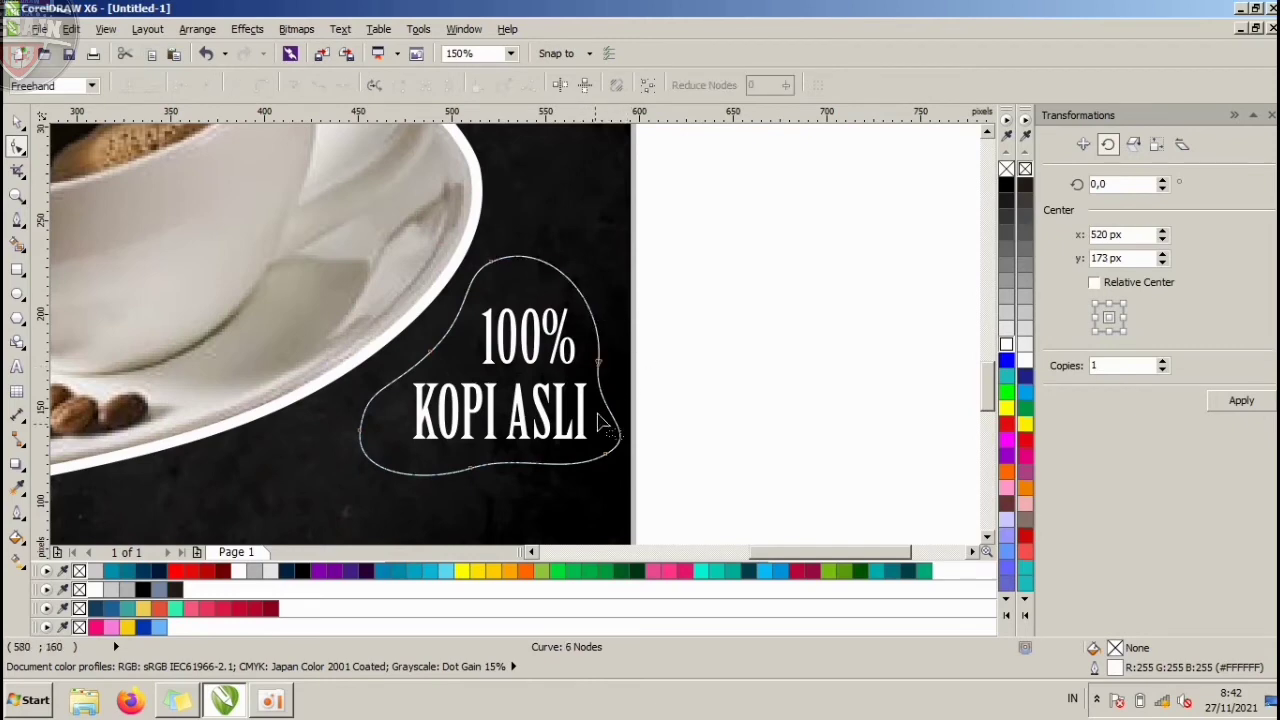
# Reshape the lower-right corner of the wavy outline into a rounder bulge.
pyautogui.doubleClick(604, 456)
pyautogui.hotkey('ctrl', 'z')
pyautogui.moveTo(645, 434); pyautogui.dragTo(638, 418)
pyautogui.click(18, 122)
pyautogui.click(252, 201)
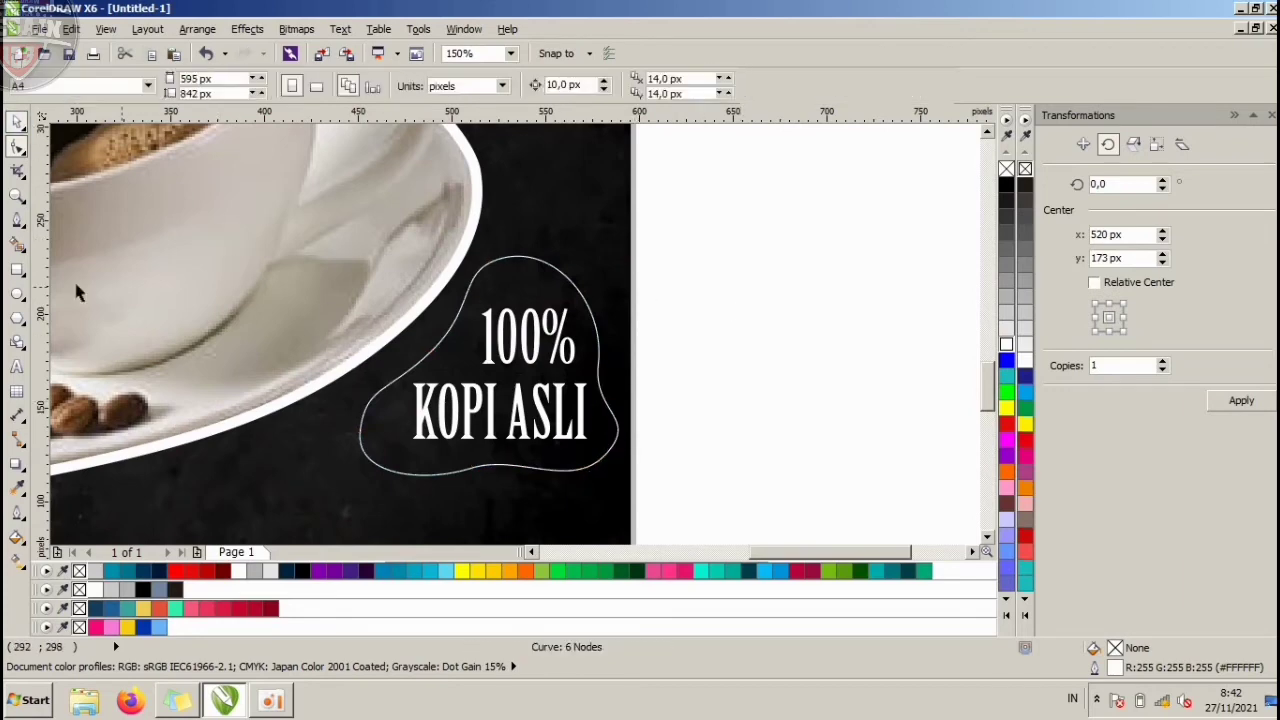
# Draw a small three-cornered tail about 20 by 15 px across the outline's left edge, pointing toward the saucer.
pyautogui.click(17, 219)
pyautogui.scroll(2, 441, 340)
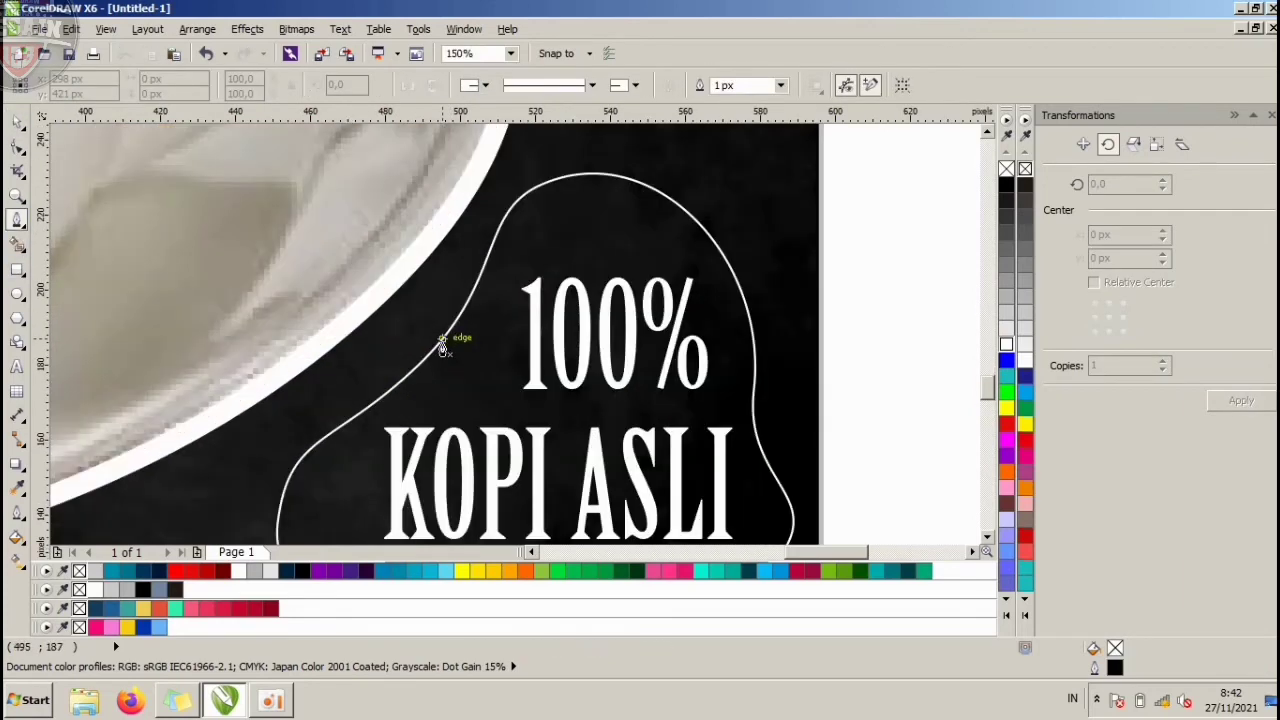
pyautogui.moveTo(423, 391); pyautogui.dragTo(398, 328)
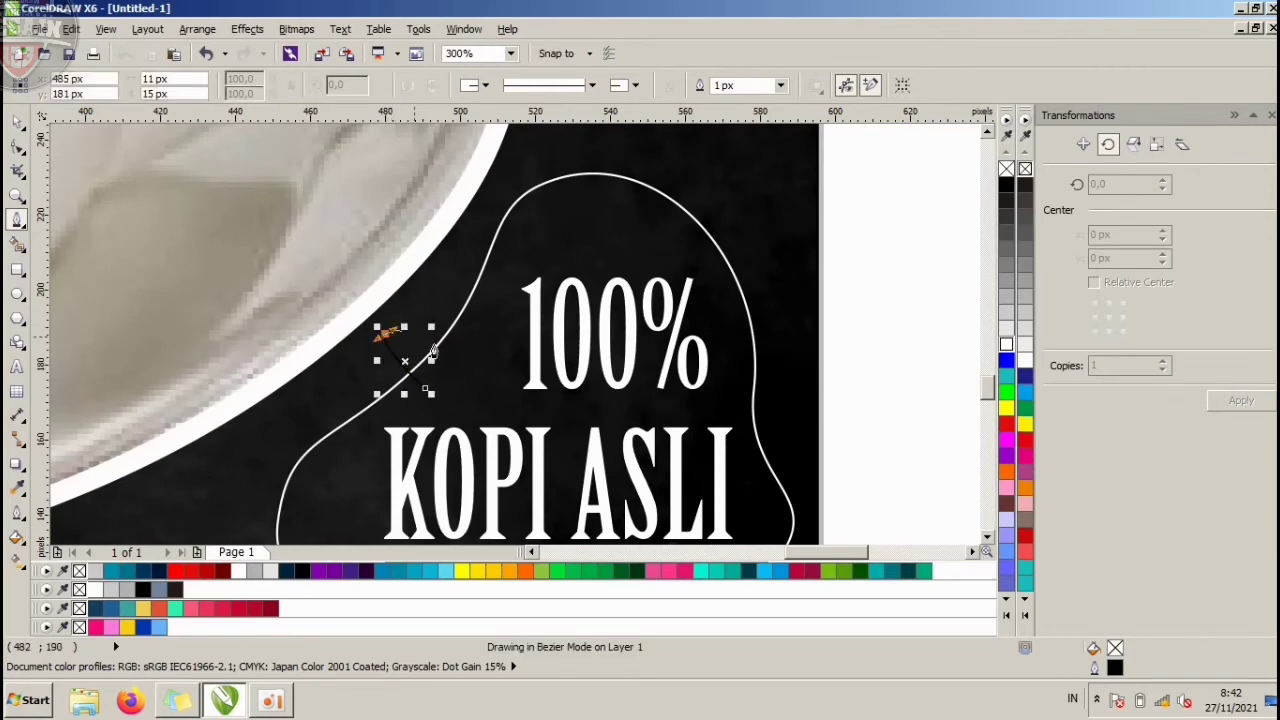
pyautogui.click(460, 355)
pyautogui.click(425, 390)
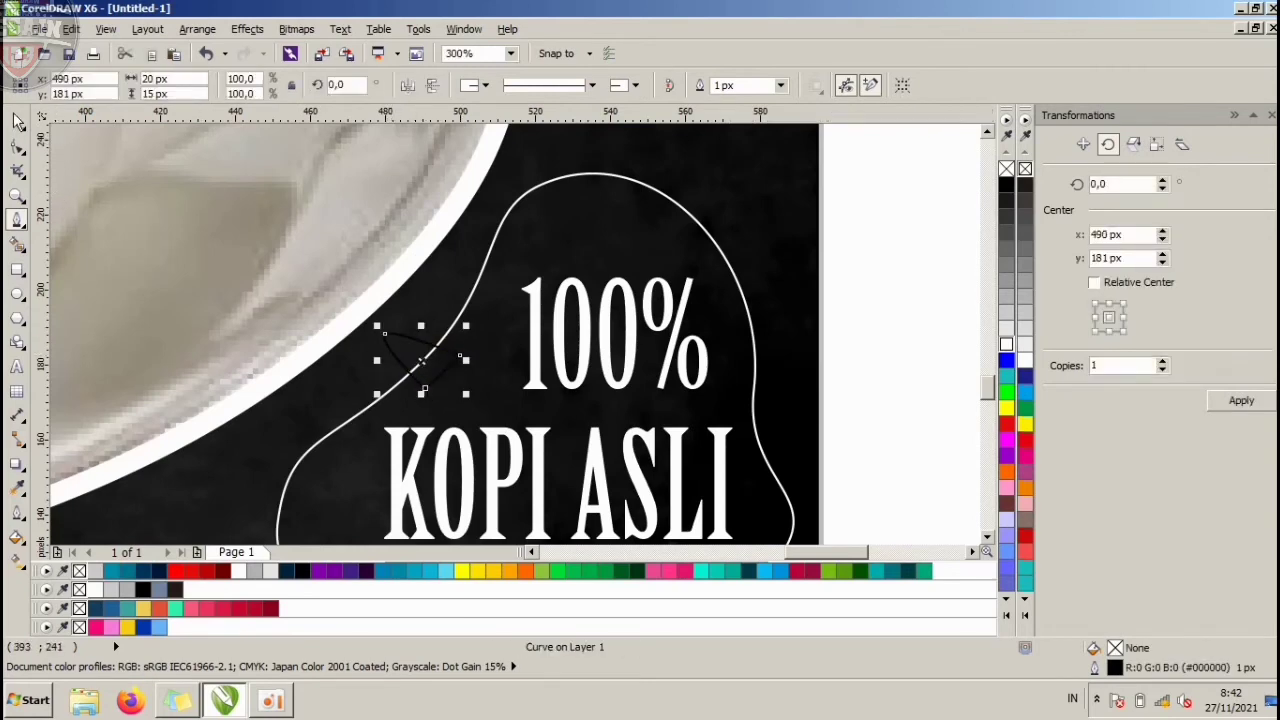
# Nudge the tail outward toward the saucer and weld it to the wavy outline as one speech bubble.
pyautogui.click(17, 122)
pyautogui.scroll(1, 418, 350)
pyautogui.moveTo(417, 348); pyautogui.dragTo(398, 325)
pyautogui.keyDown('shift'); pyautogui.click(533, 294); pyautogui.keyUp('shift')
pyautogui.click(578, 87)
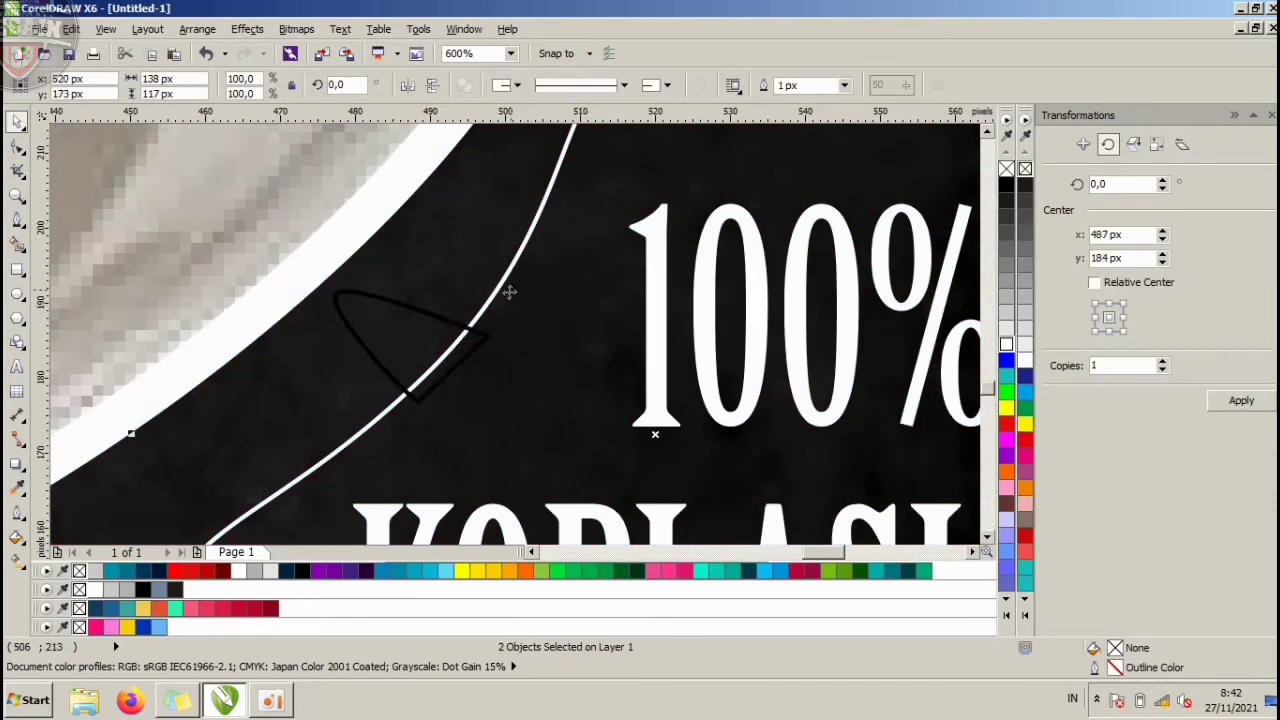
# Match the welded 100% KOPI ASLI bubble's outline to the thicker white outline of the other speech bubbles with the Attributes Eyedropper.
pyautogui.scroll(-6, 508, 289)
pyautogui.scroll(-1, 555, 305)
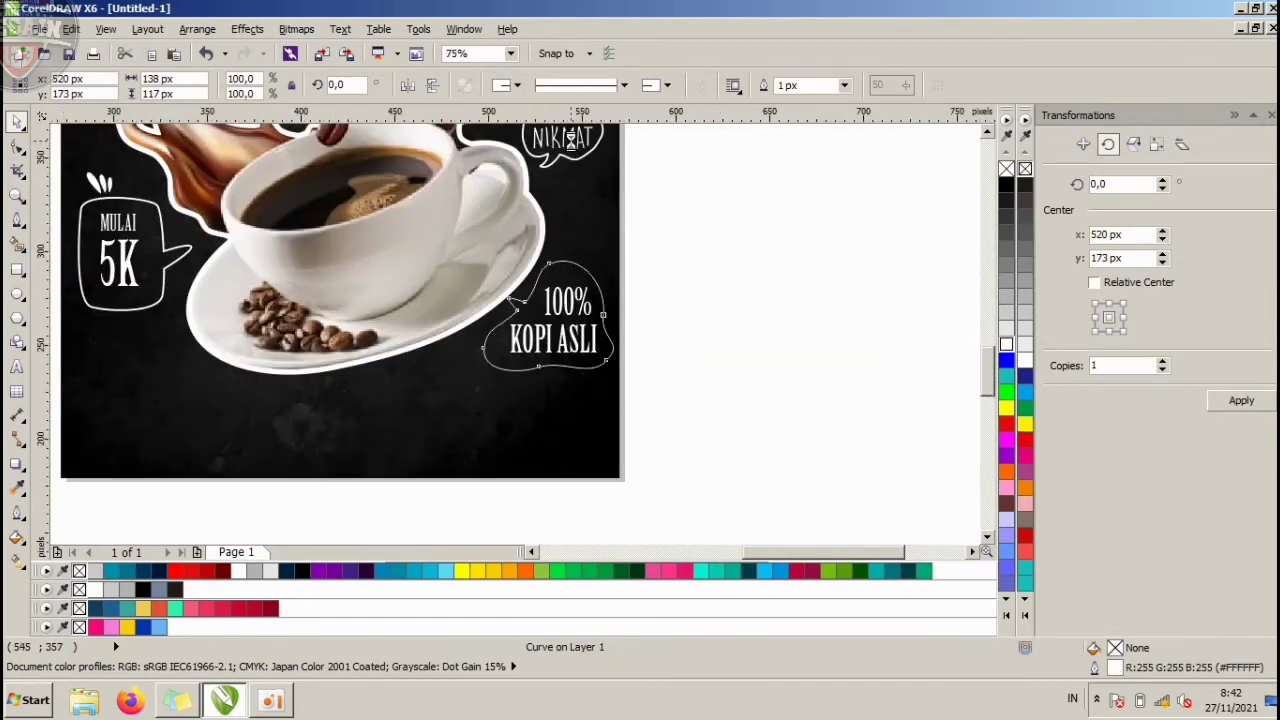
pyautogui.scroll(1, 569, 140)
pyautogui.hotkey('ctrl', 'h')
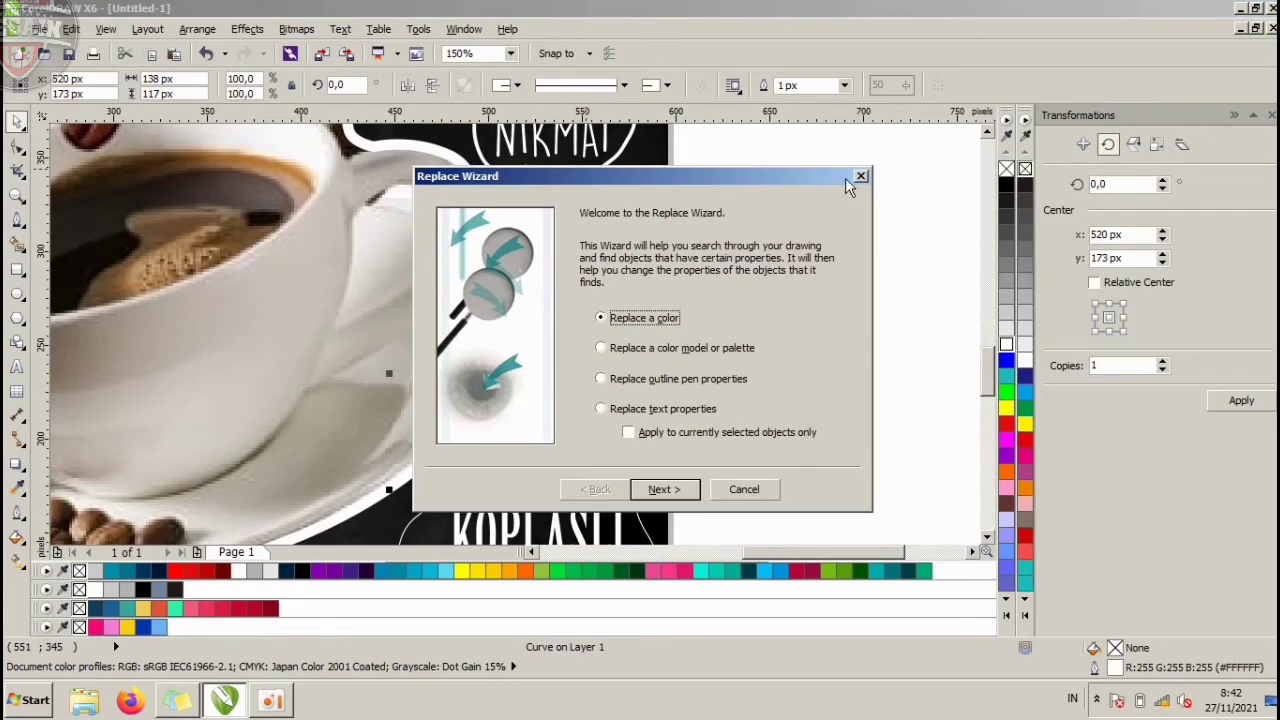
pyautogui.click(859, 178)
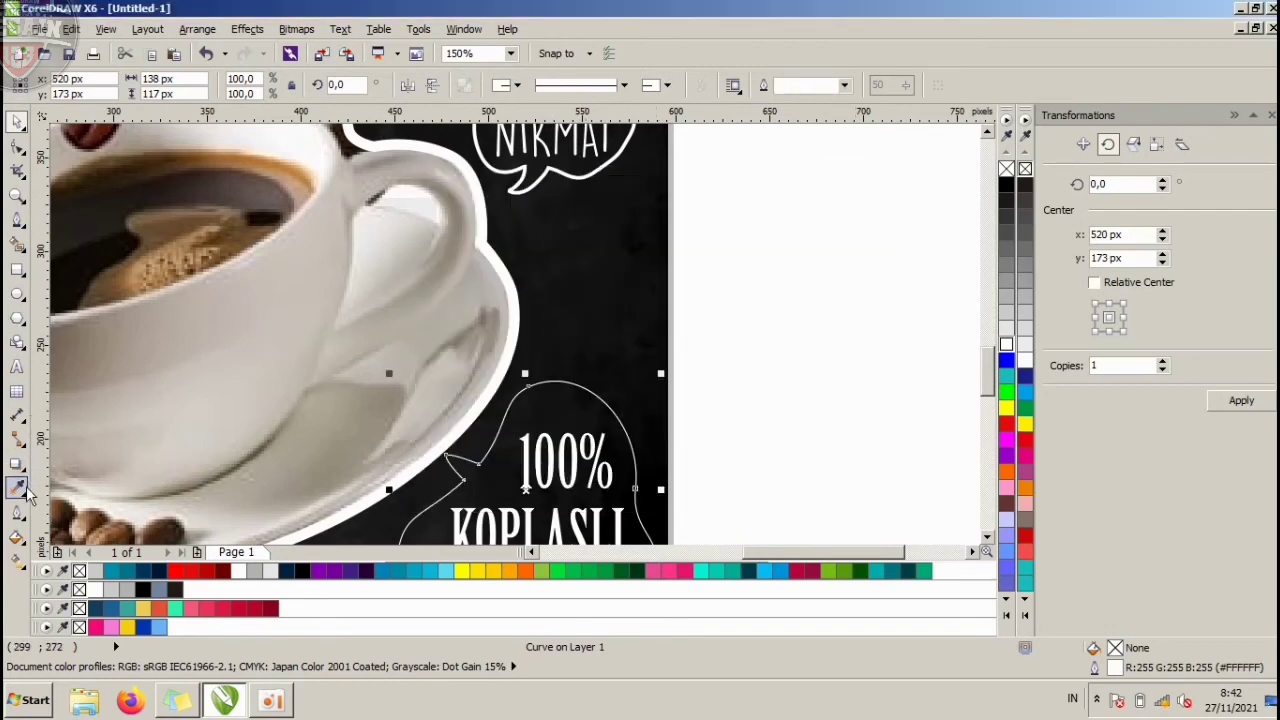
pyautogui.click(20, 488)
pyautogui.click(558, 399)
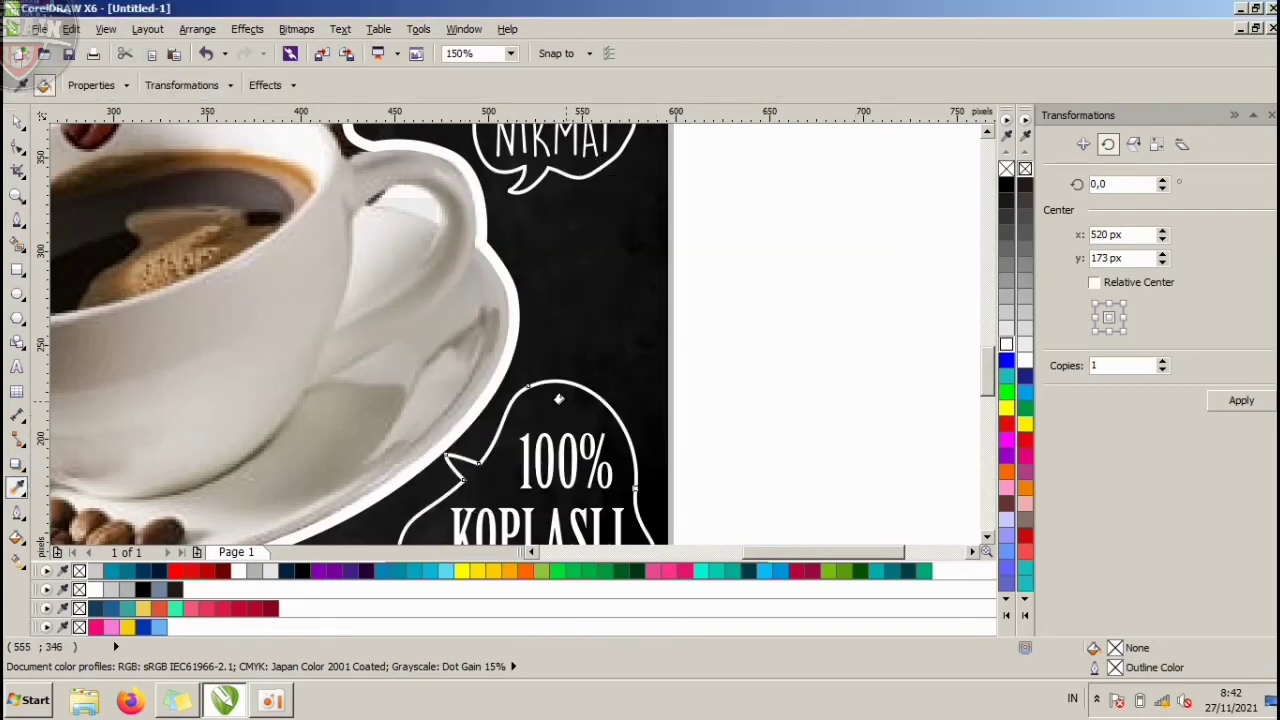
pyautogui.click(17, 122)
pyautogui.click(771, 303)
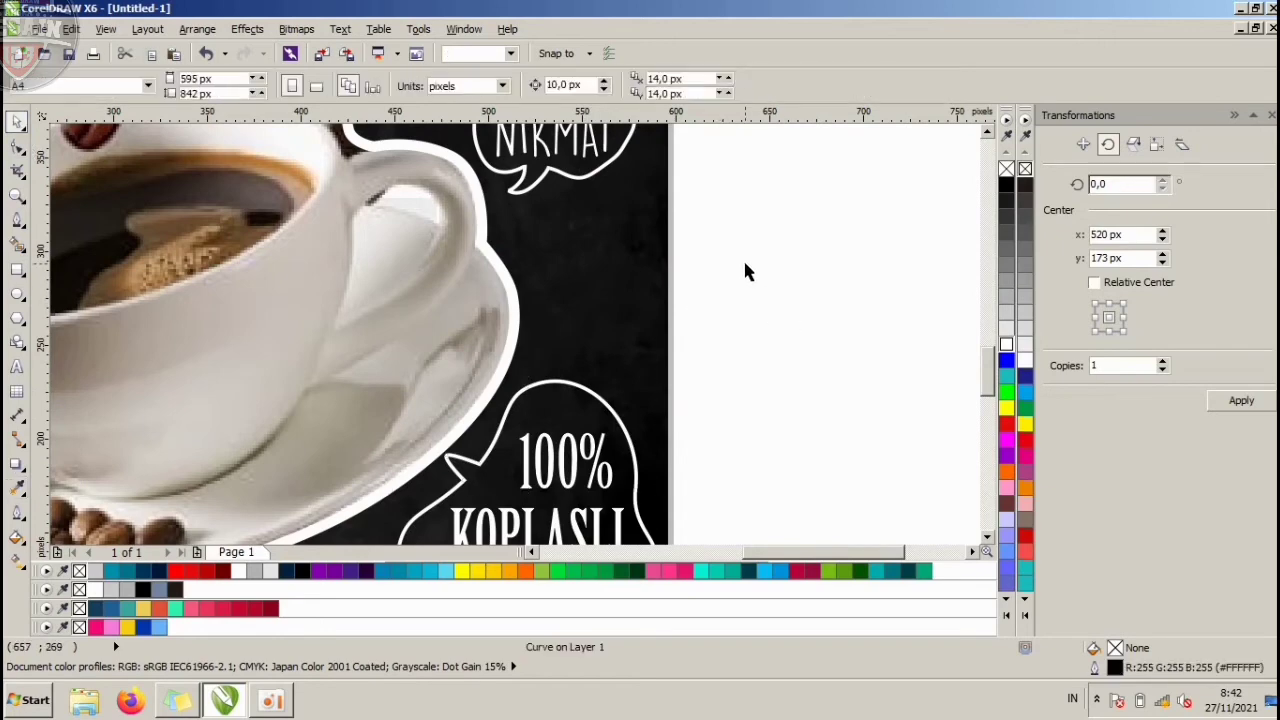
# Copy the three white accent strokes above the KOPI NIKMAT bubble and place the copy just above the 100% KOPI ASLI bubble.
pyautogui.scroll(-3, 743, 258)
pyautogui.scroll(2, 752, 245)
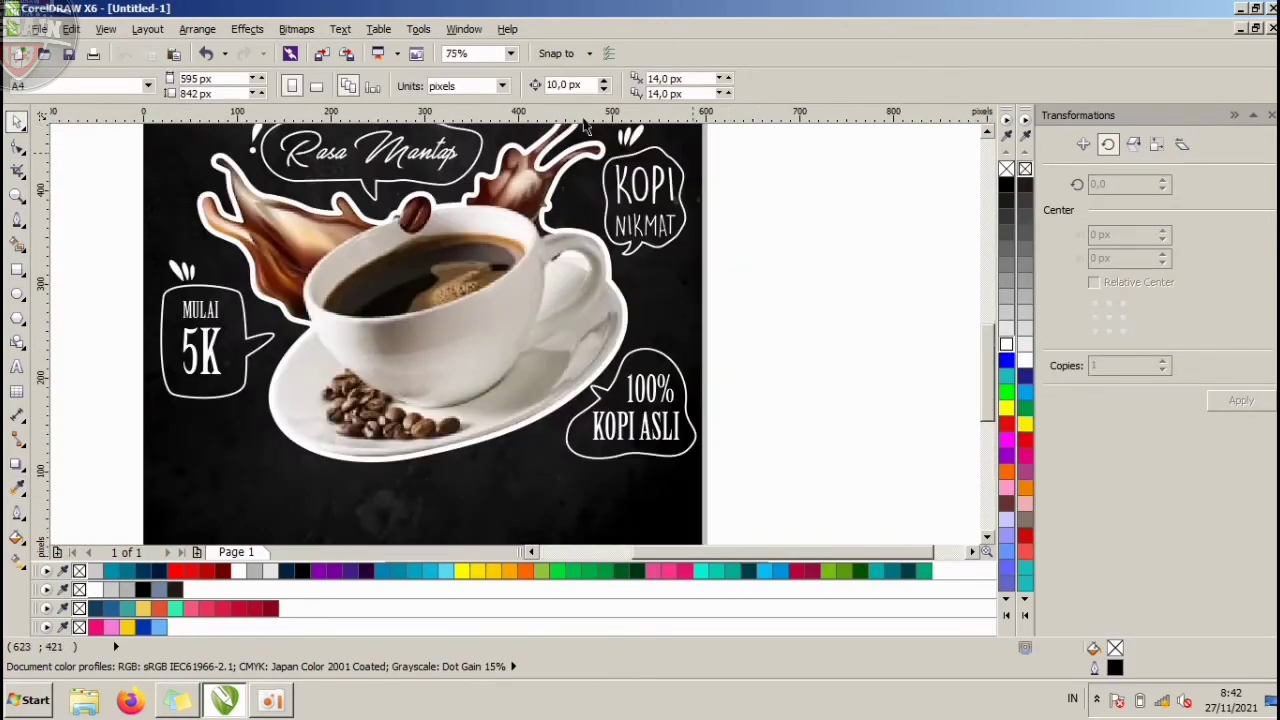
pyautogui.moveTo(585, 125); pyautogui.dragTo(673, 336)
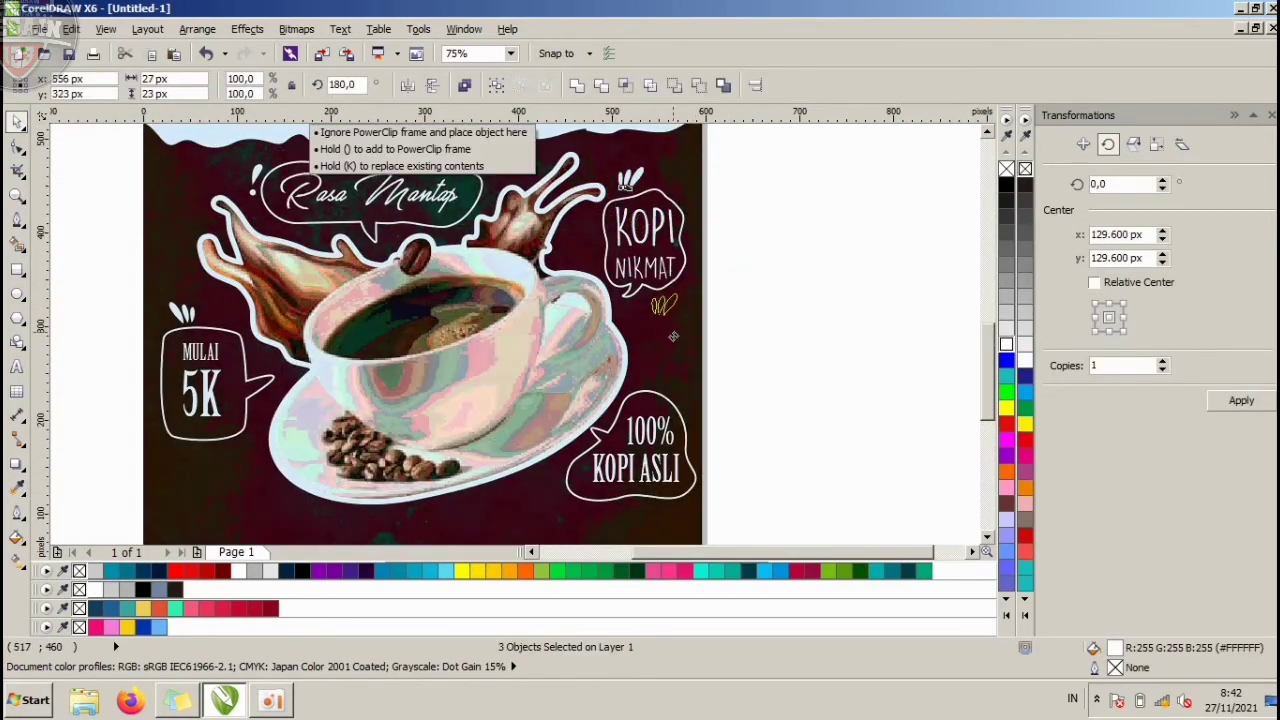
pyautogui.moveTo(673, 385); pyautogui.dragTo(673, 386)
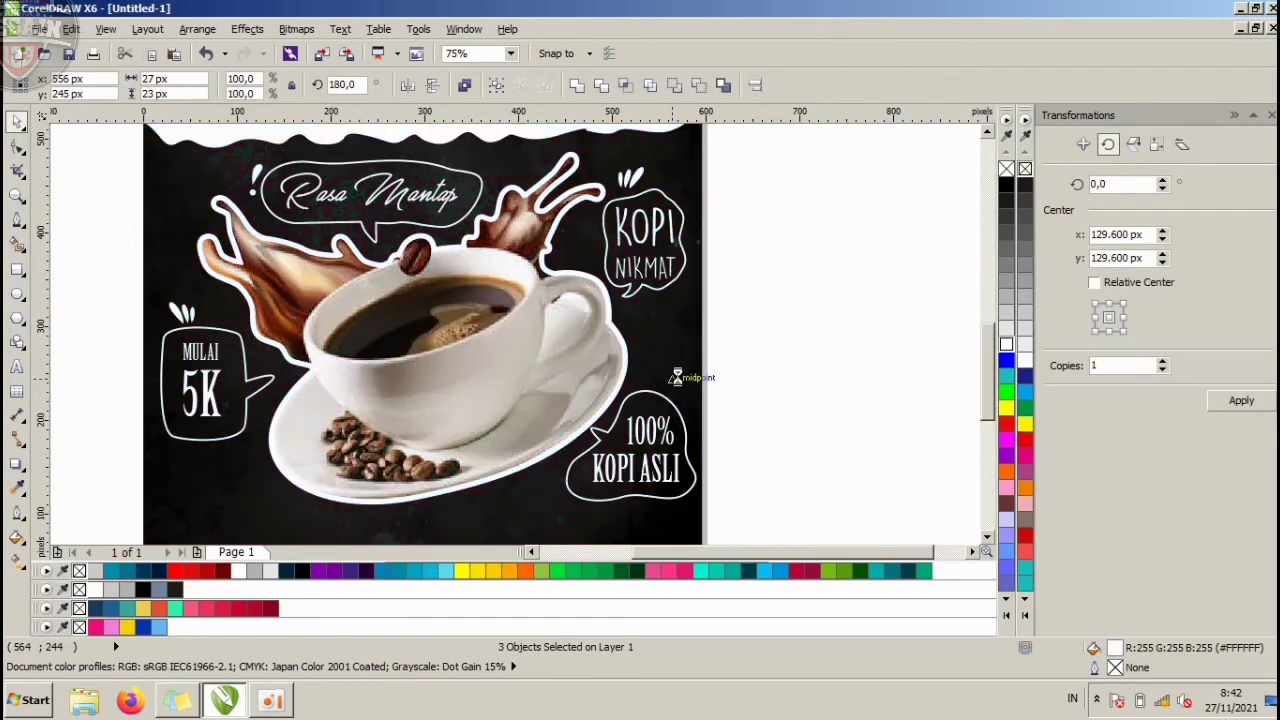
pyautogui.click(737, 370)
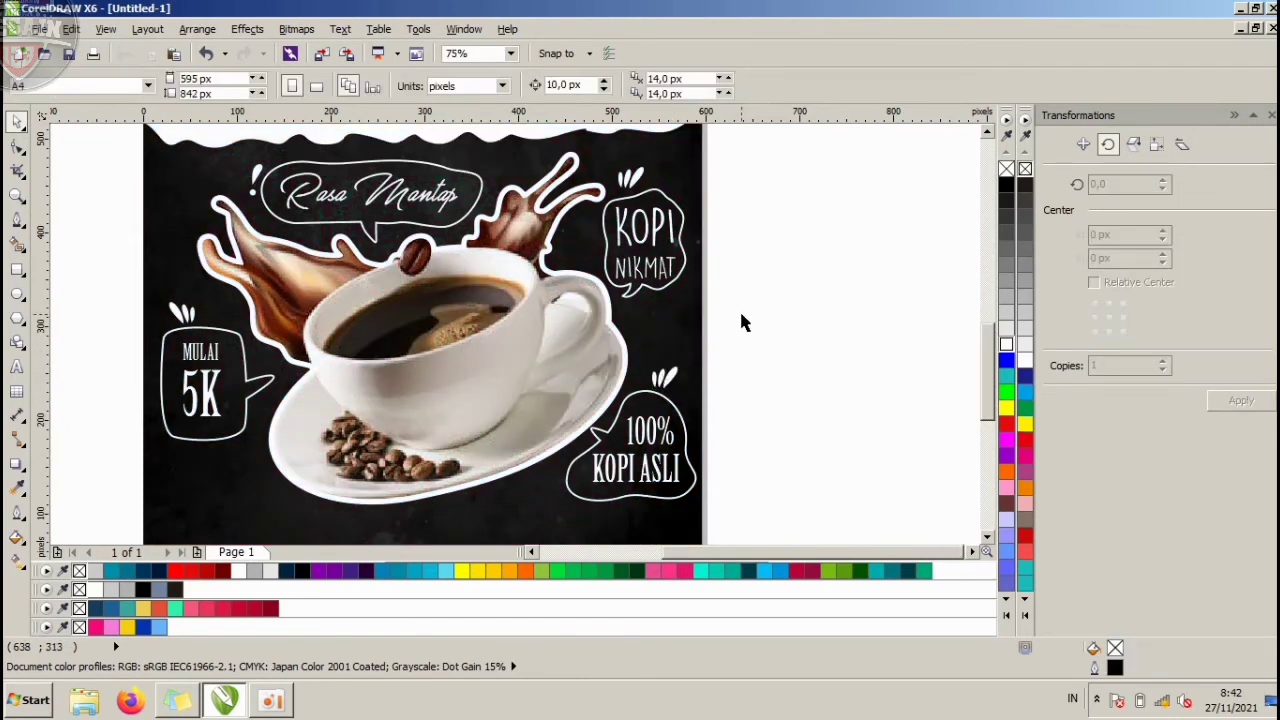
# Draw a circle about 52 px in diameter on the blank area below the poster's lower-left corner.
pyautogui.scroll(-2, 749, 312)
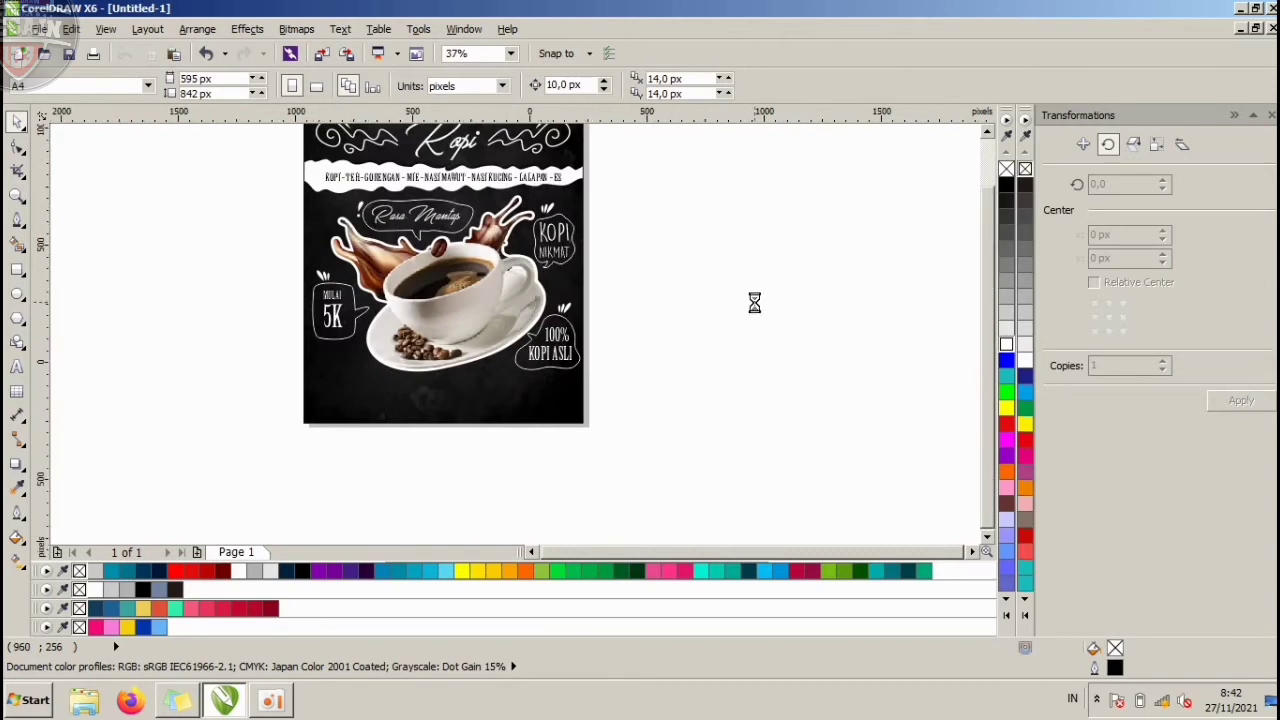
pyautogui.scroll(1, 675, 327)
pyautogui.scroll(2, 485, 430)
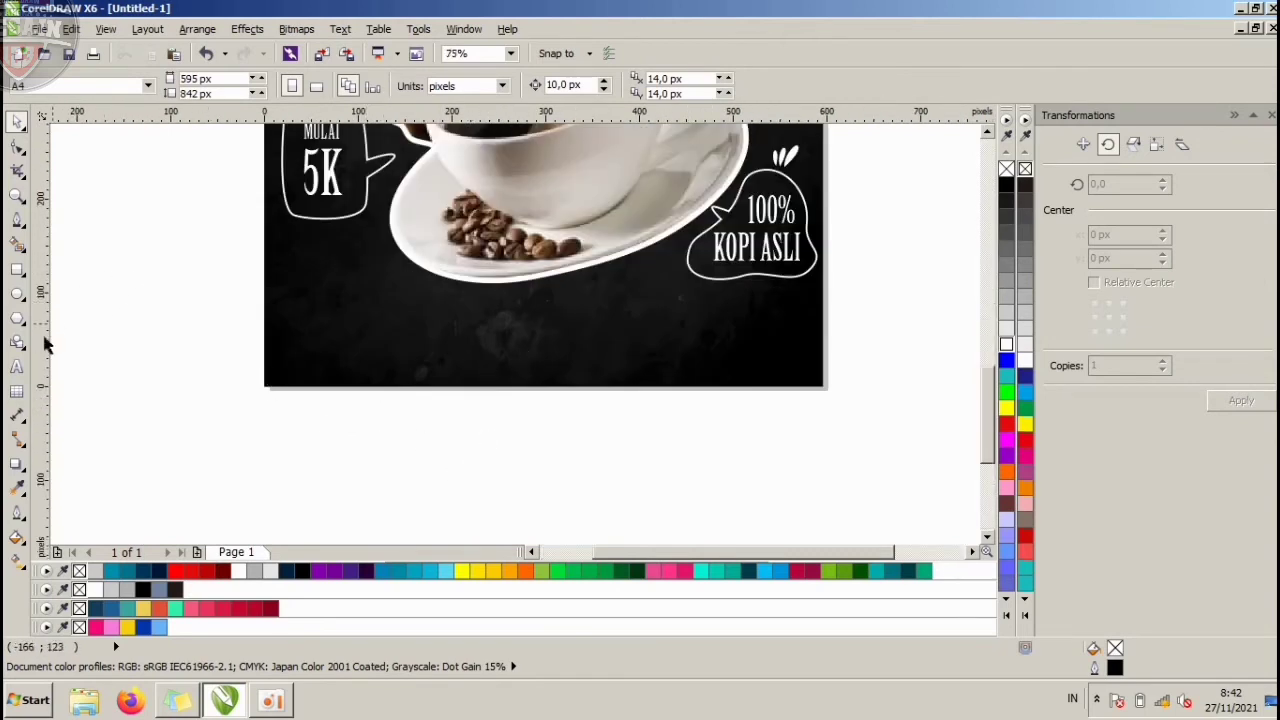
pyautogui.click(21, 367)
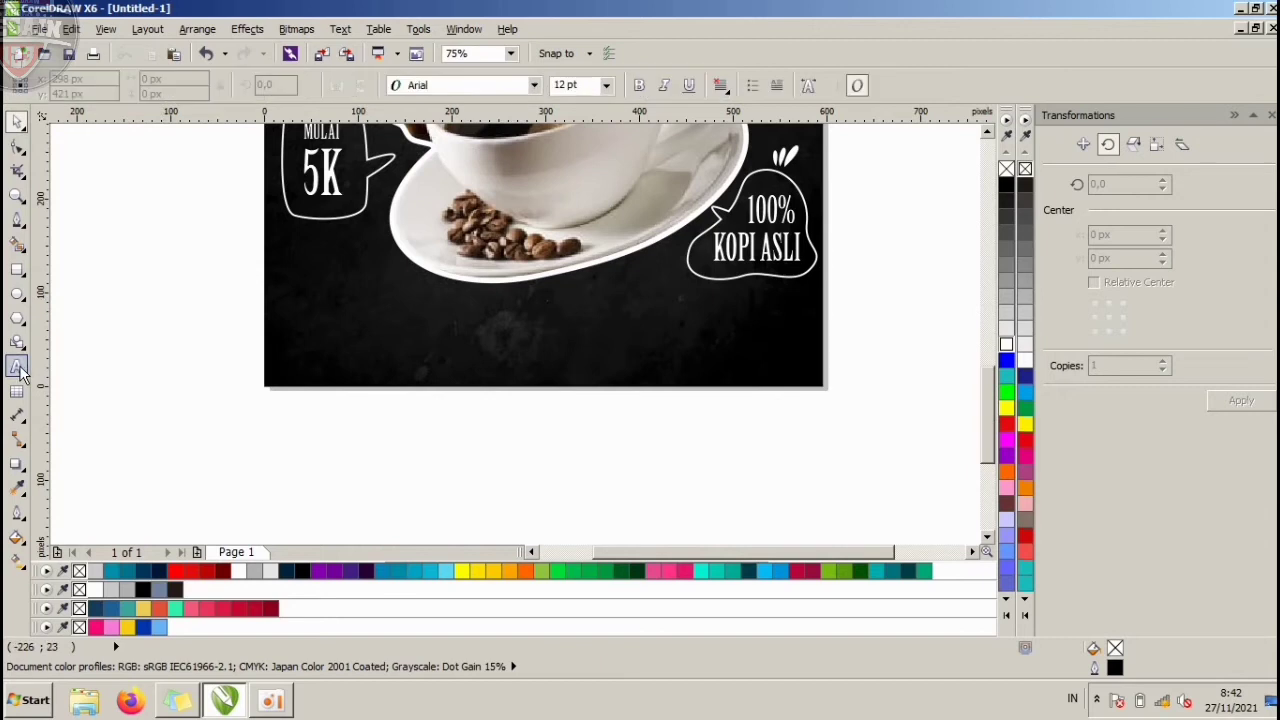
pyautogui.click(17, 293)
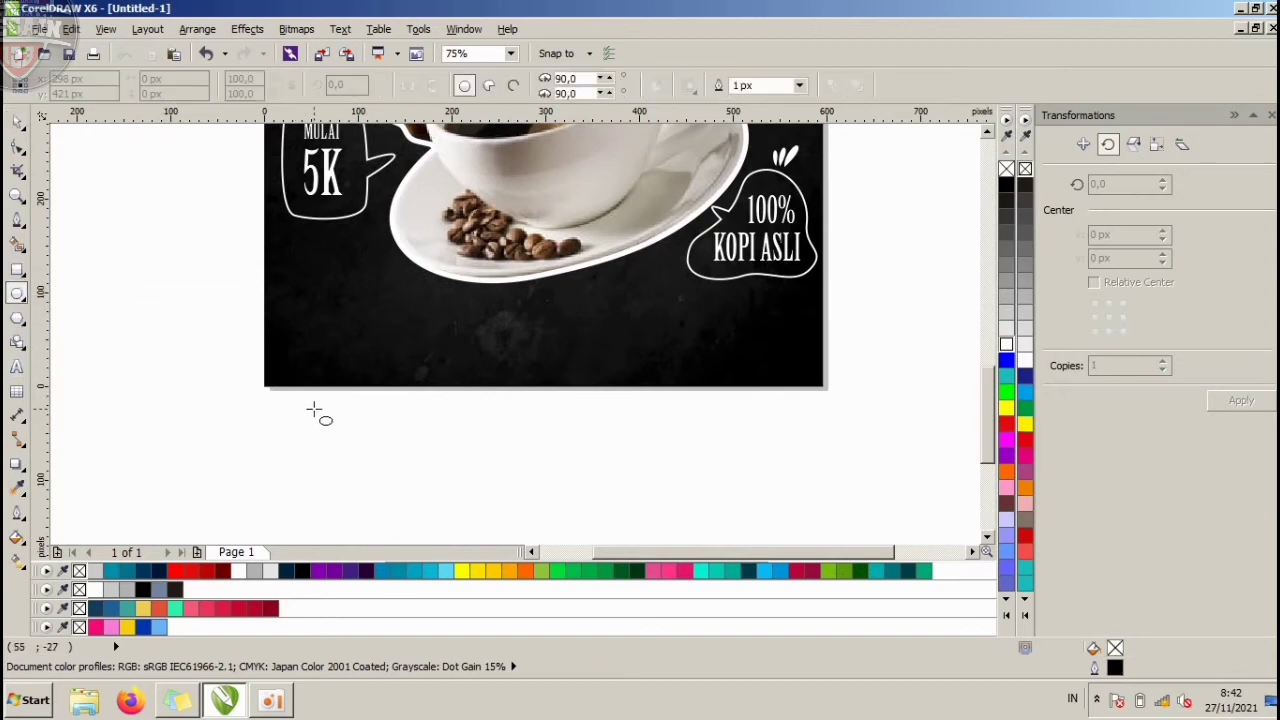
pyautogui.moveTo(316, 412); pyautogui.dragTo(366, 458)
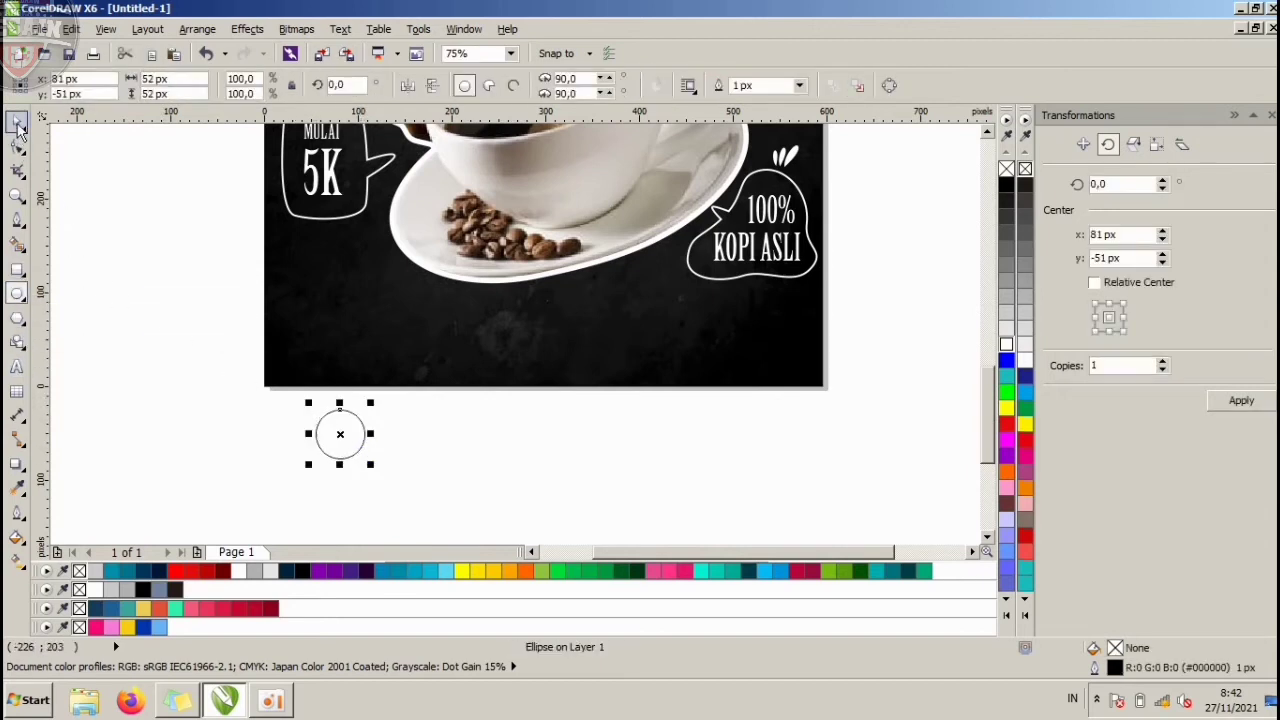
# Add a concentric copy of the circle scaled to about 85.6%, and fill both circles black without an outline.
pyautogui.scroll(3, 346, 430)
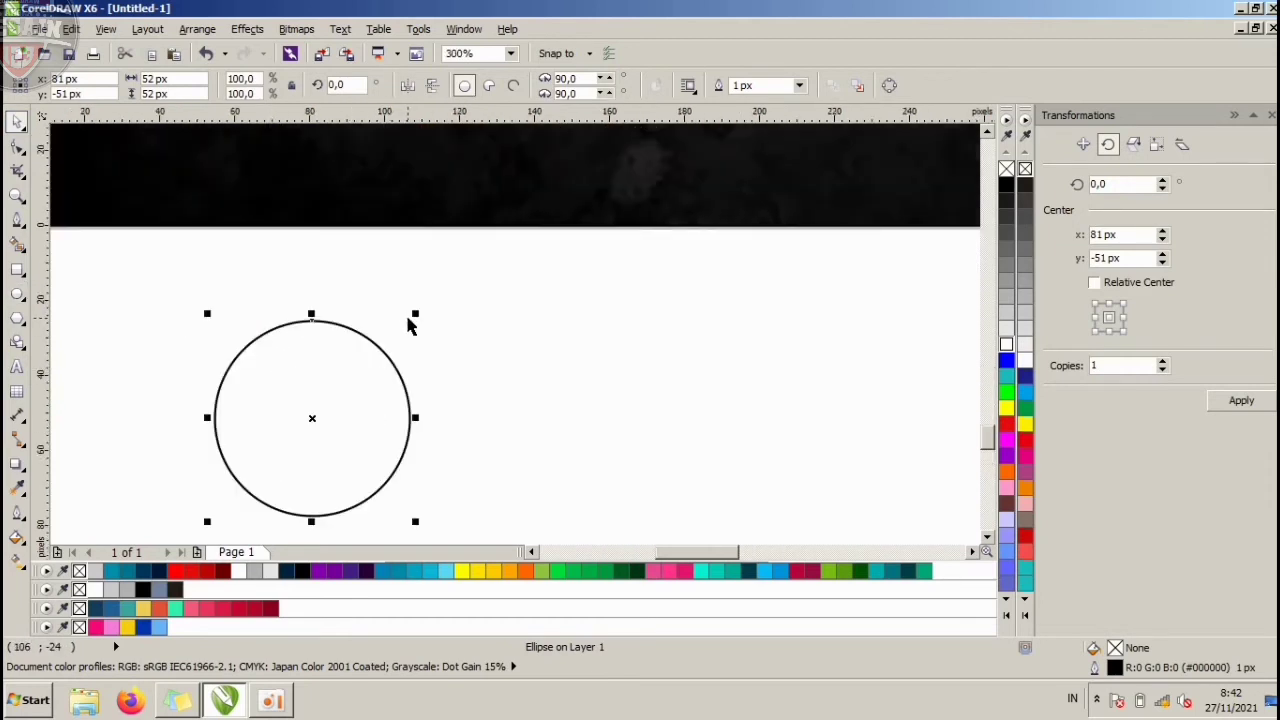
pyautogui.moveTo(417, 317); pyautogui.dragTo(404, 328)
pyautogui.rightClick(404, 328)
pyautogui.click(397, 369)
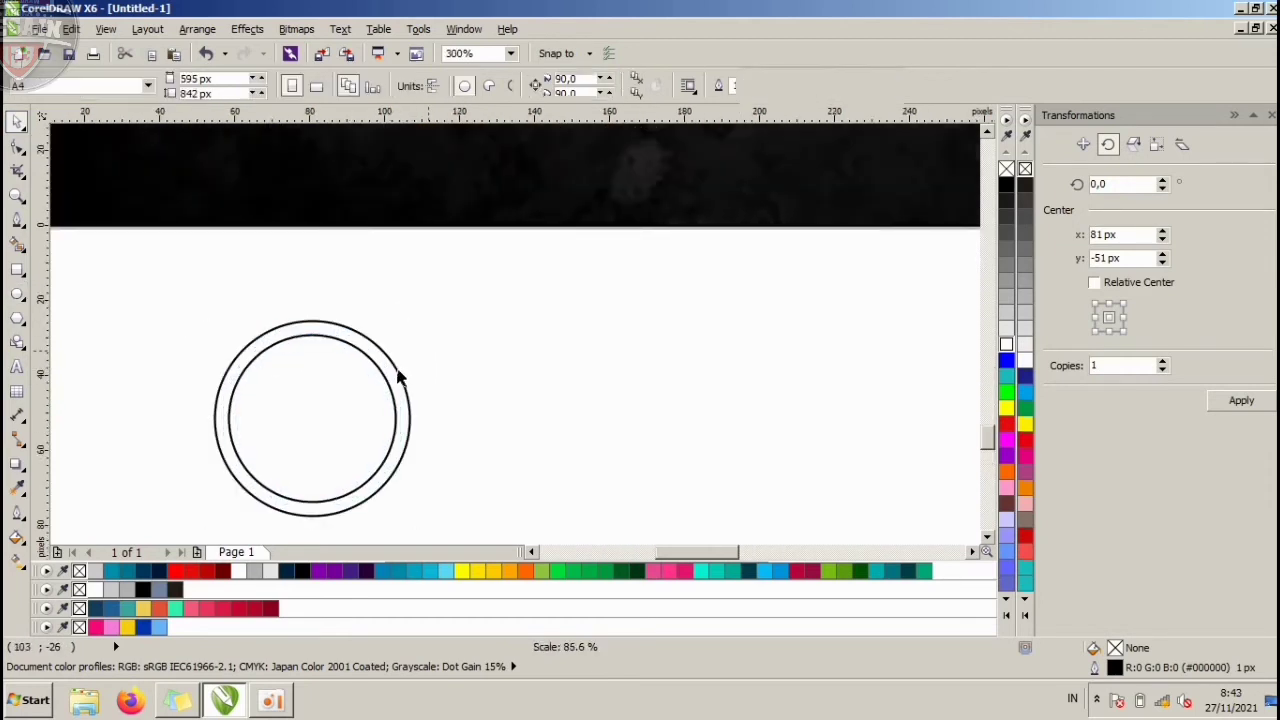
pyautogui.click(1007, 185)
pyautogui.click(643, 334)
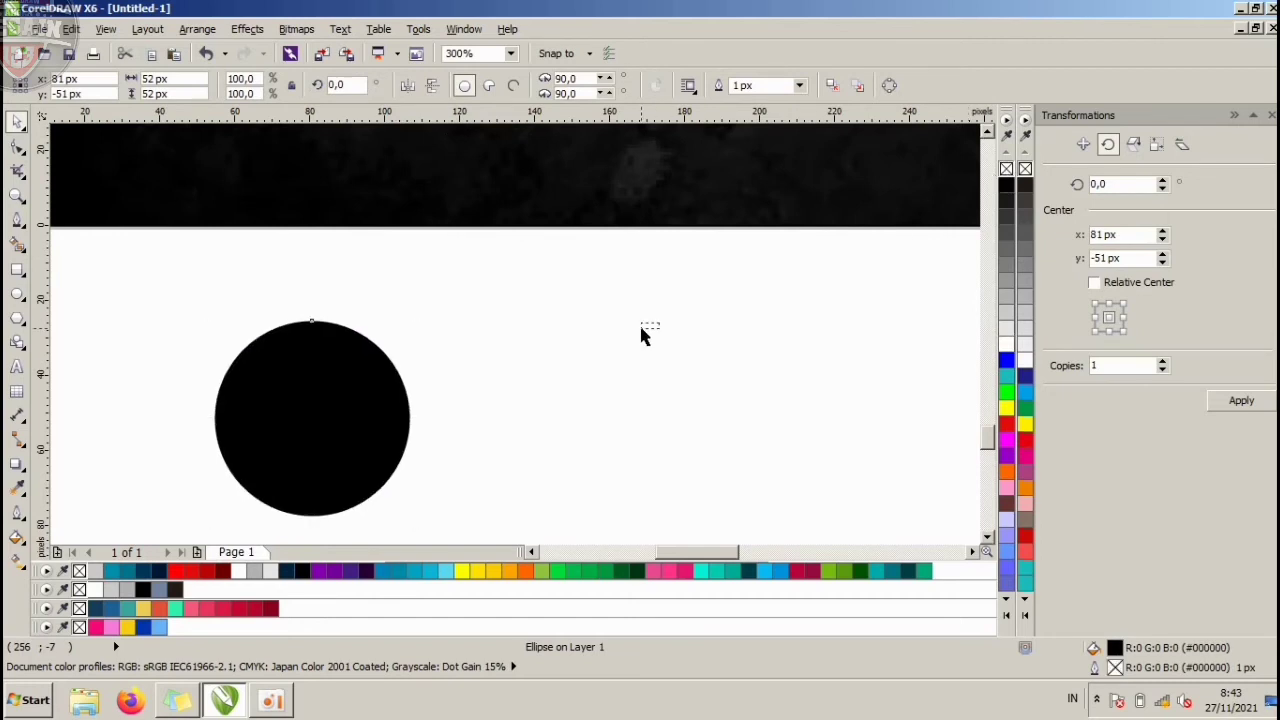
# Cut the inner circle out of the outer circle to leave a black ring.
pyautogui.click(382, 384)
pyautogui.keyDown('shift'); pyautogui.click(400, 370); pyautogui.keyUp('shift')
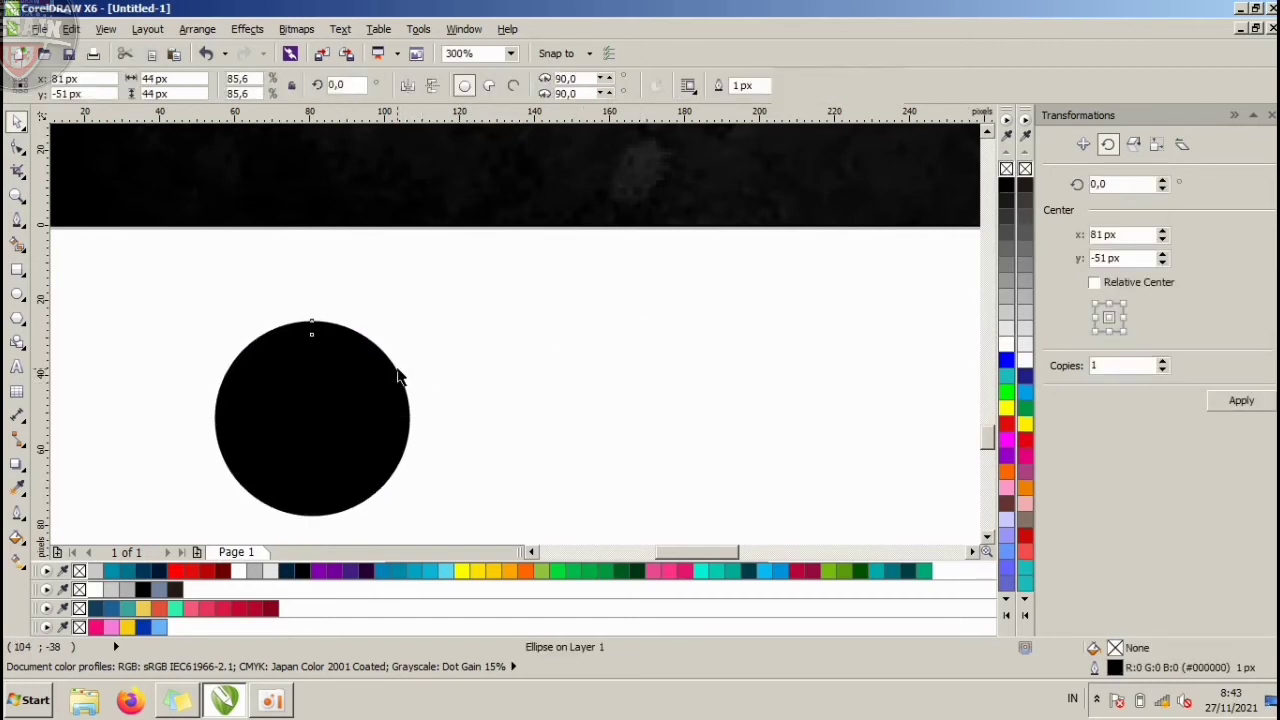
pyautogui.click(600, 86)
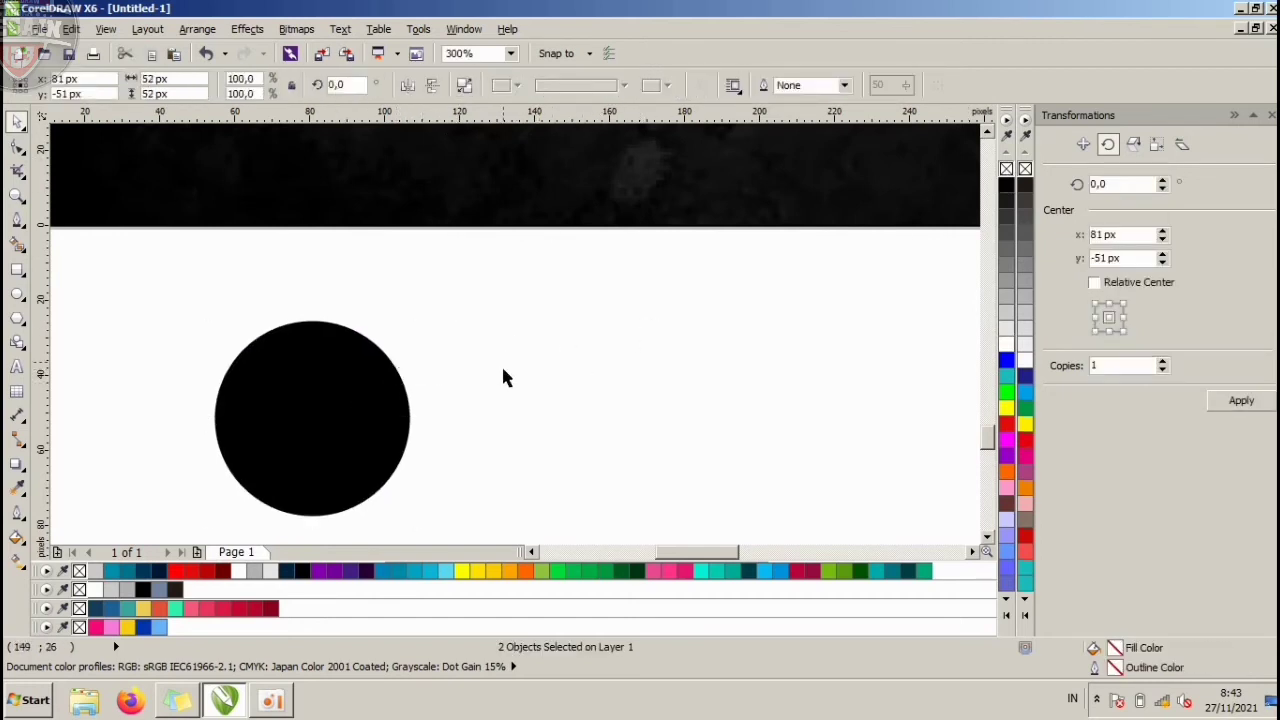
pyautogui.click(446, 387)
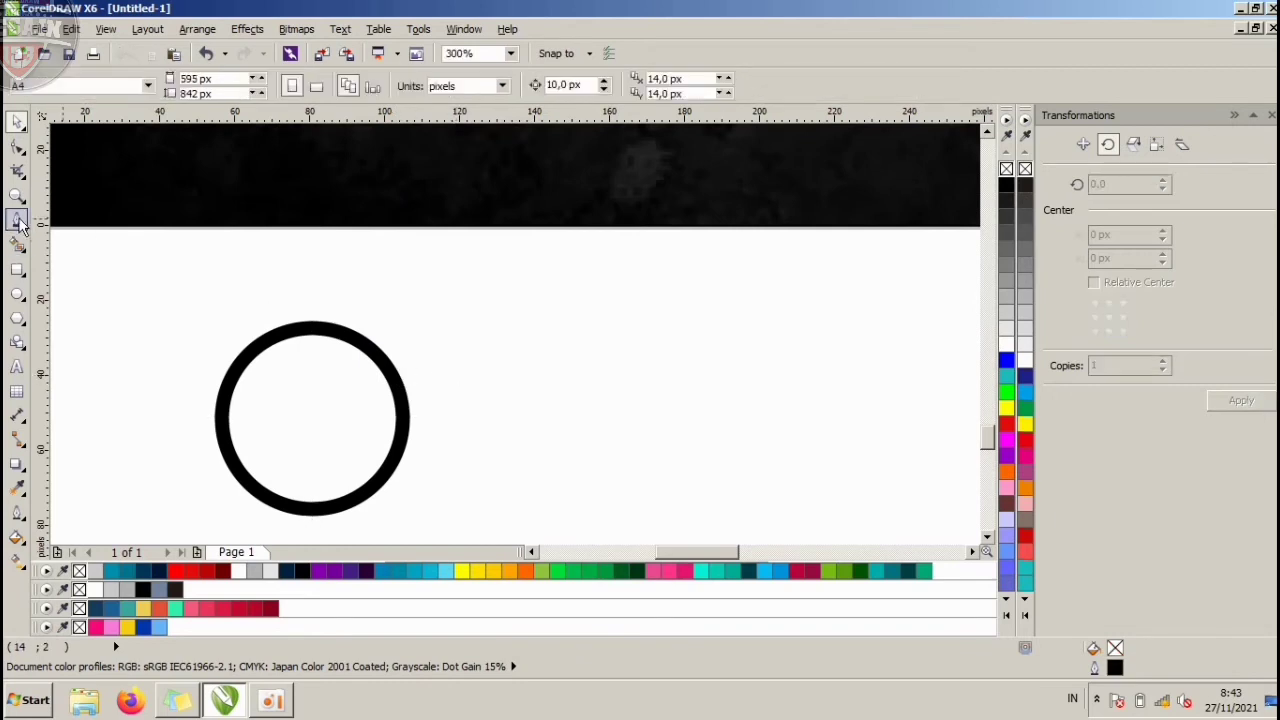
# Draw a closed, curved telephone handset shape about 19 by 41 px beside the ring with the Pen tool.
pyautogui.click(18, 221)
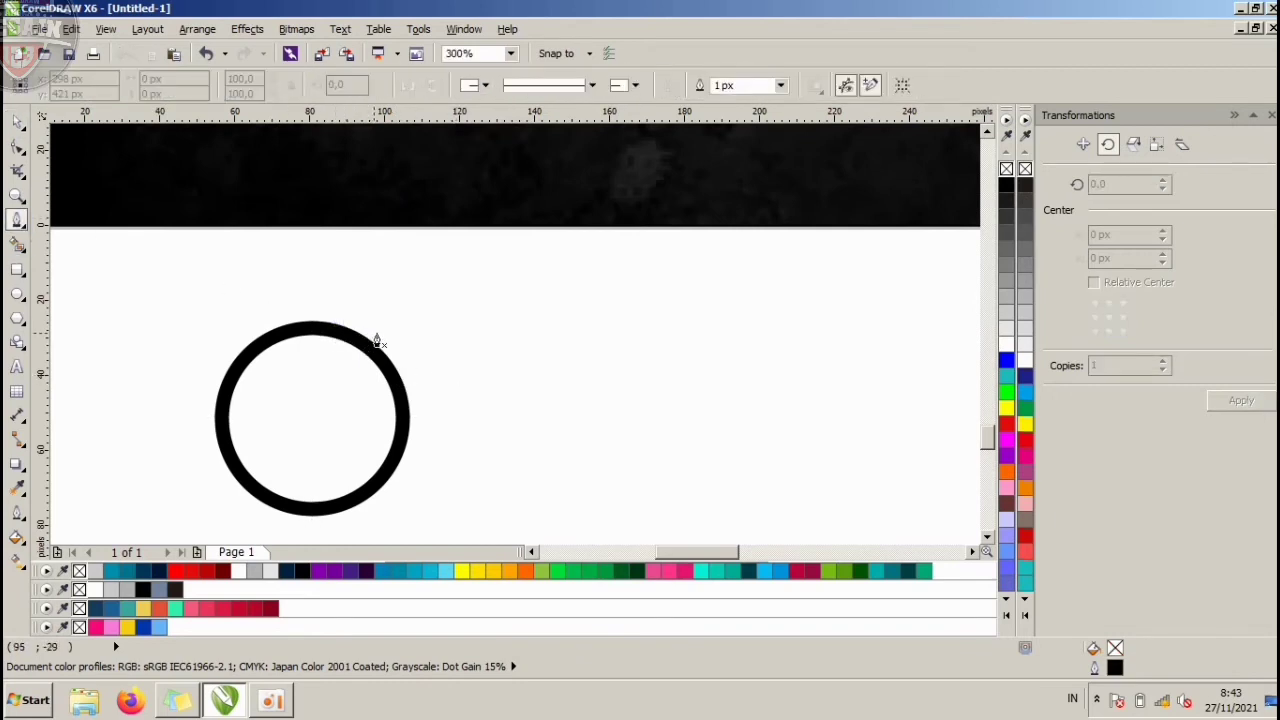
pyautogui.scroll(1, 410, 403)
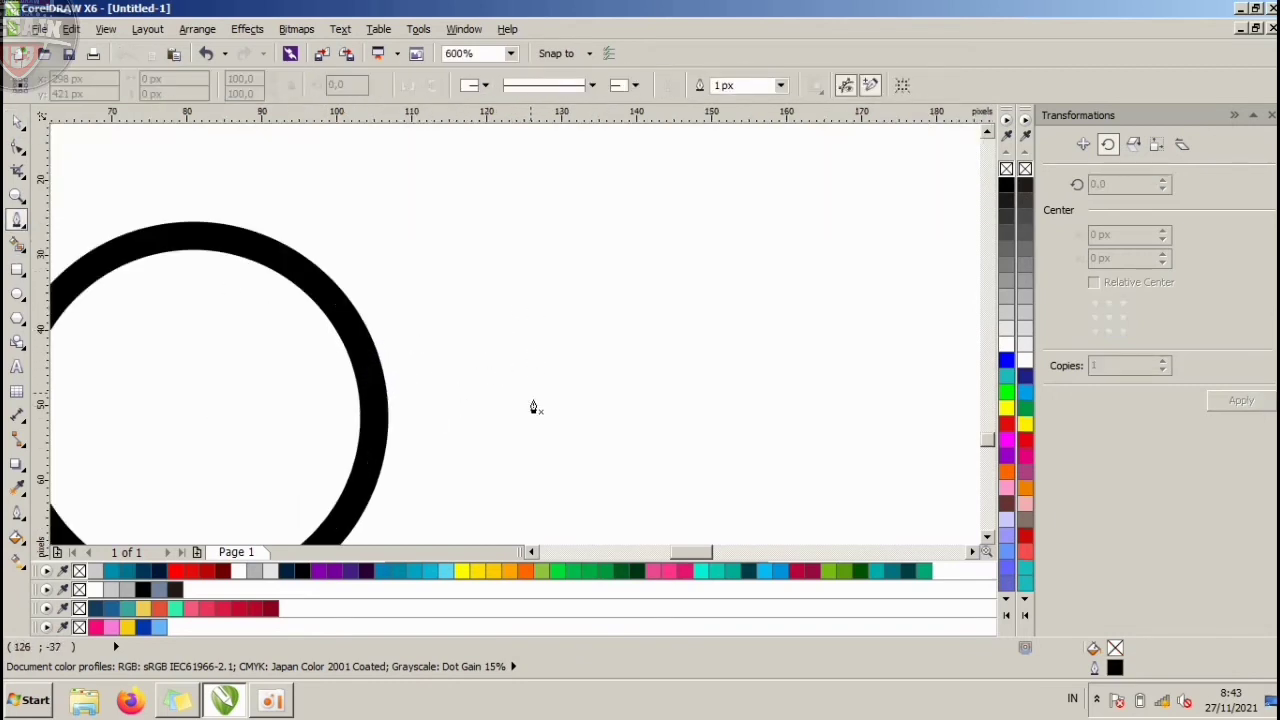
pyautogui.moveTo(535, 440); pyautogui.dragTo(523, 389)
pyautogui.moveTo(528, 343)
pyautogui.mouseDown()
pyautogui.moveTo(534, 294)
pyautogui.moveTo(574, 266)
pyautogui.mouseUp()
pyautogui.moveTo(556, 213); pyautogui.dragTo(536, 203)
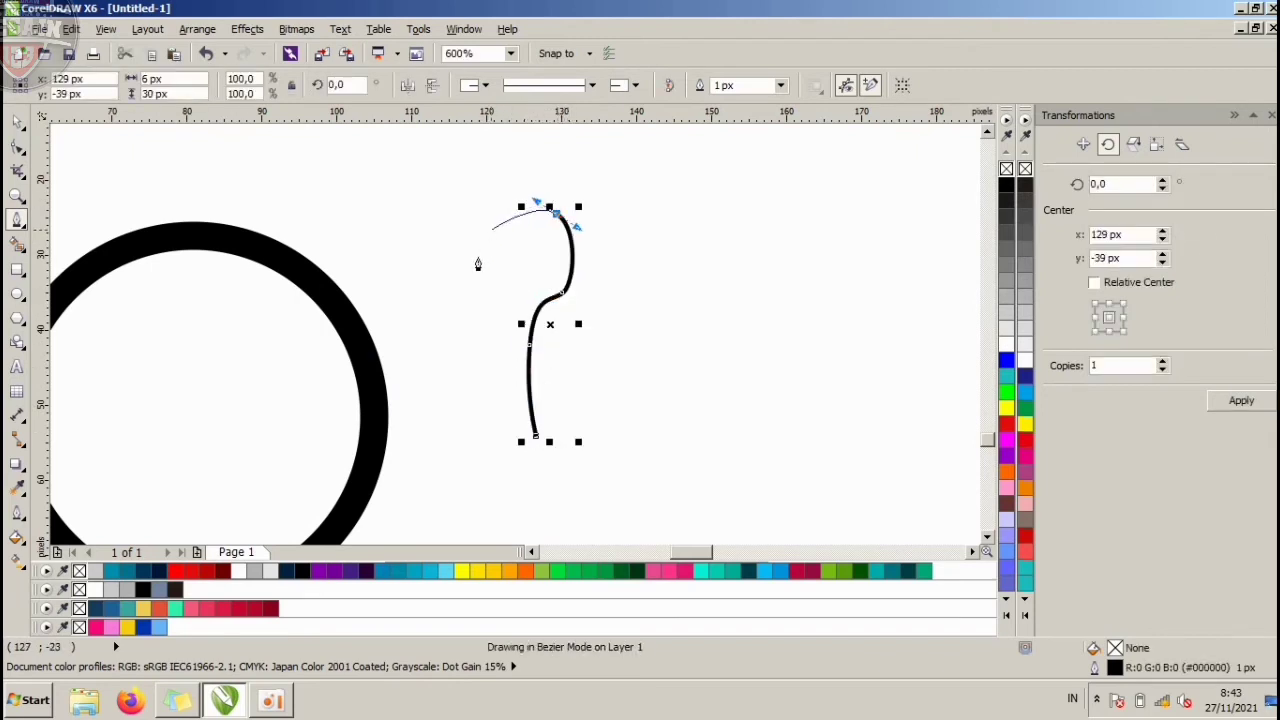
pyautogui.moveTo(474, 271); pyautogui.dragTo(462, 322)
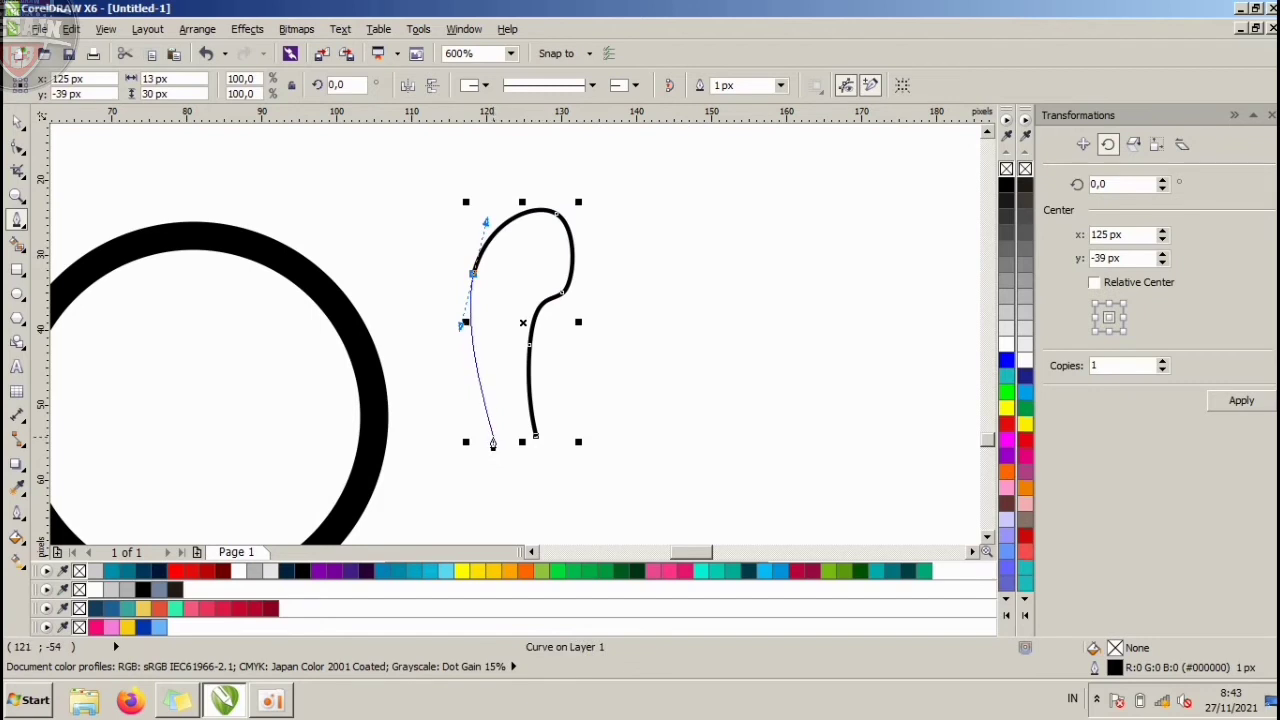
pyautogui.moveTo(520, 499); pyautogui.dragTo(543, 523)
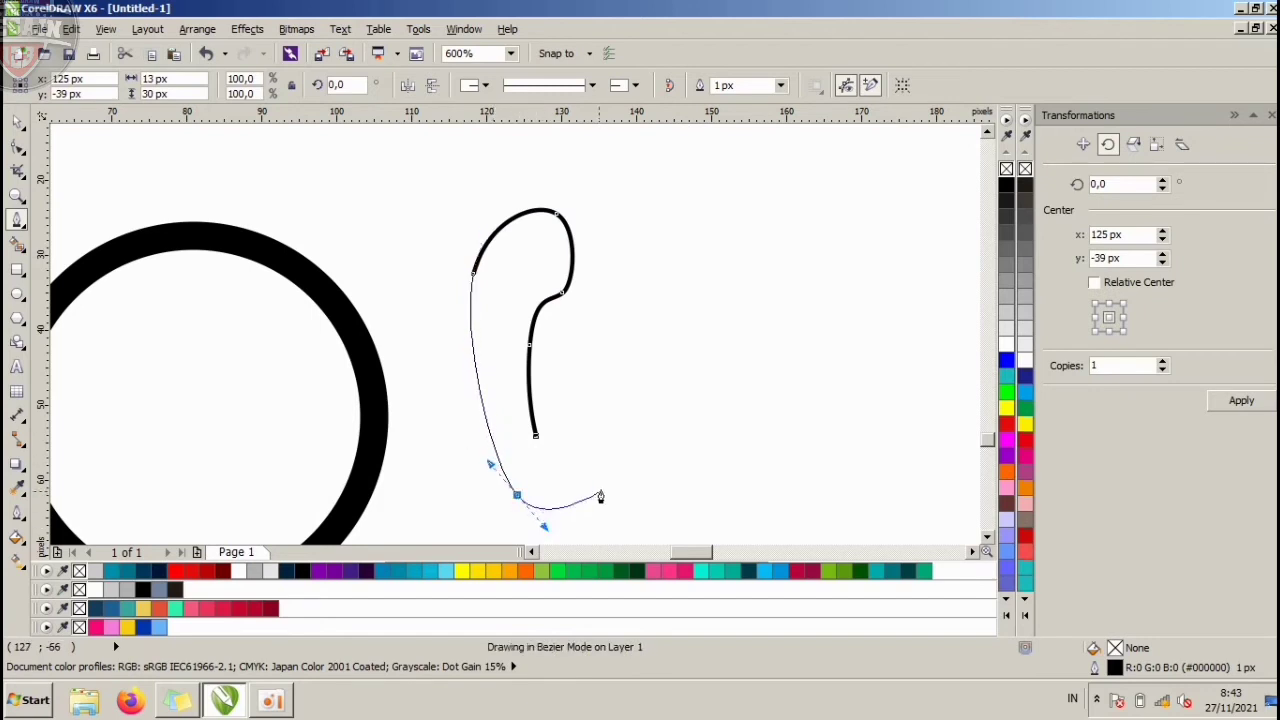
pyautogui.moveTo(608, 463); pyautogui.dragTo(559, 417)
pyautogui.click(536, 436)
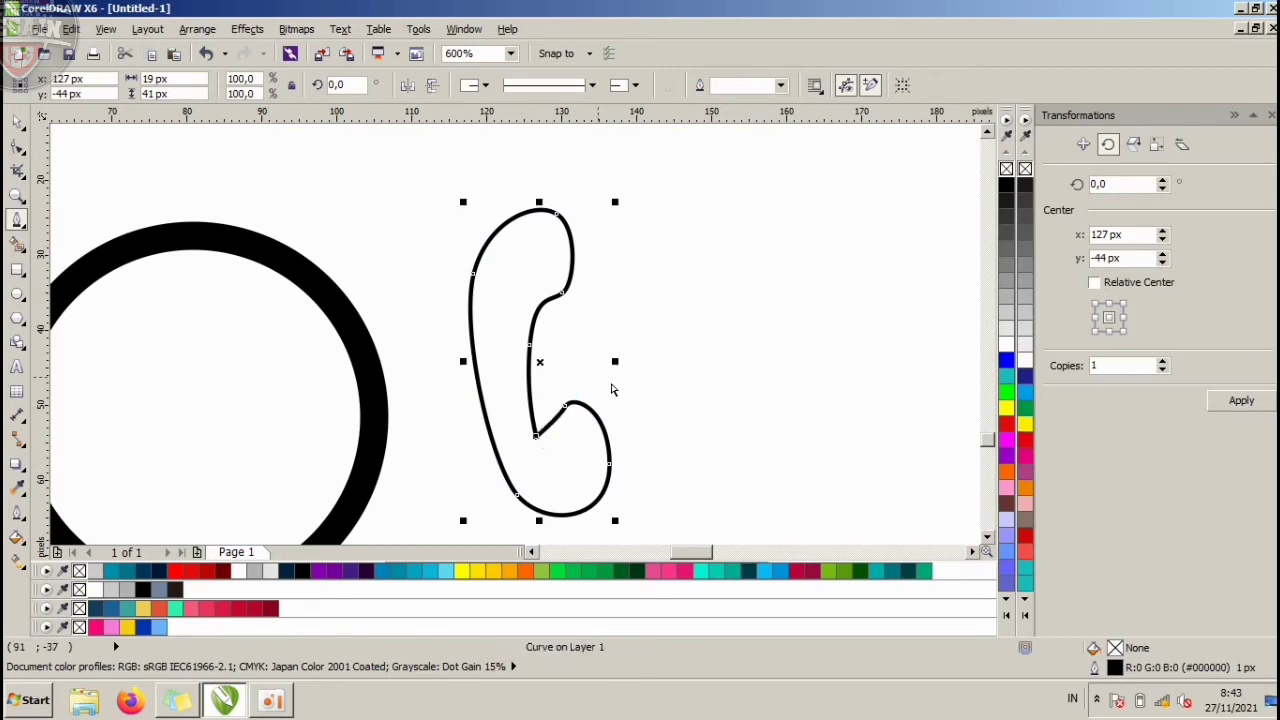
# Undo the handset's closing segment and redraw it as a smoother curve into the starting node.
pyautogui.hotkey('ctrl', 'z')
pyautogui.scroll(1, 574, 431)
pyautogui.moveTo(545, 432); pyautogui.dragTo(515, 449)
# Move the handset to the centre of the ring and scale it down to about 81%.
pyautogui.scroll(-4, 510, 420)
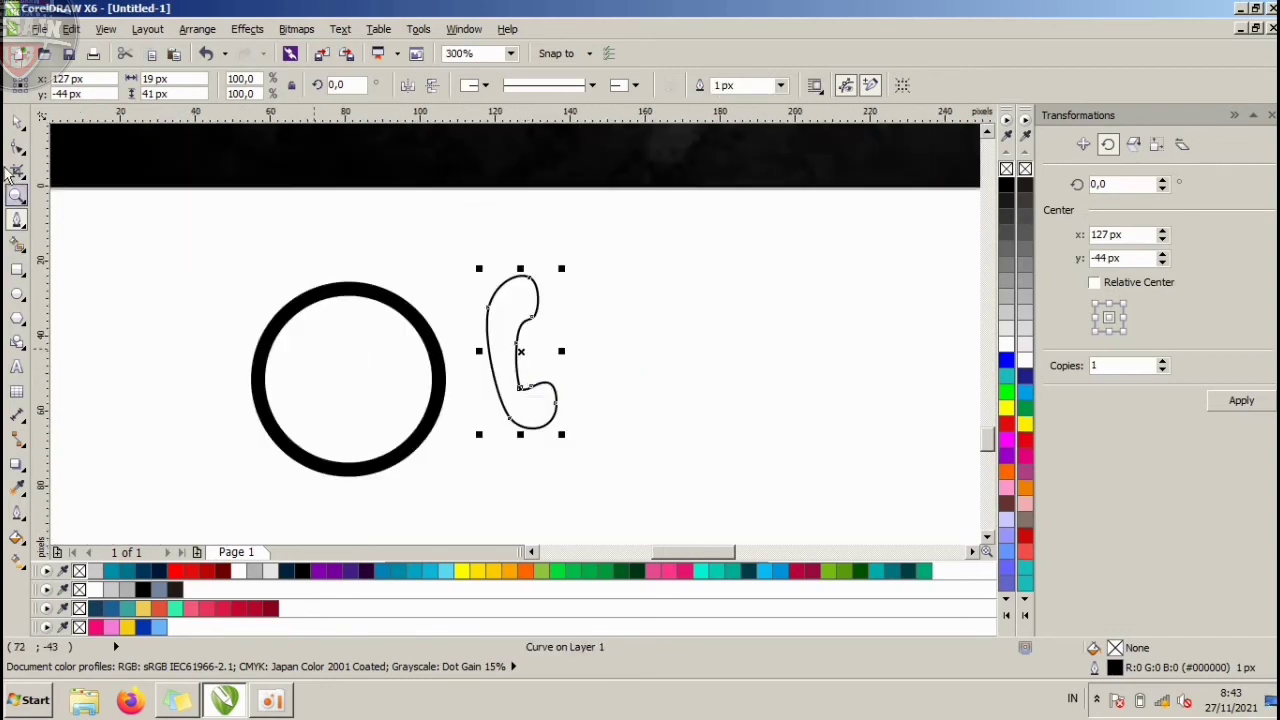
pyautogui.press('space')
pyautogui.moveTo(512, 334); pyautogui.dragTo(336, 359)
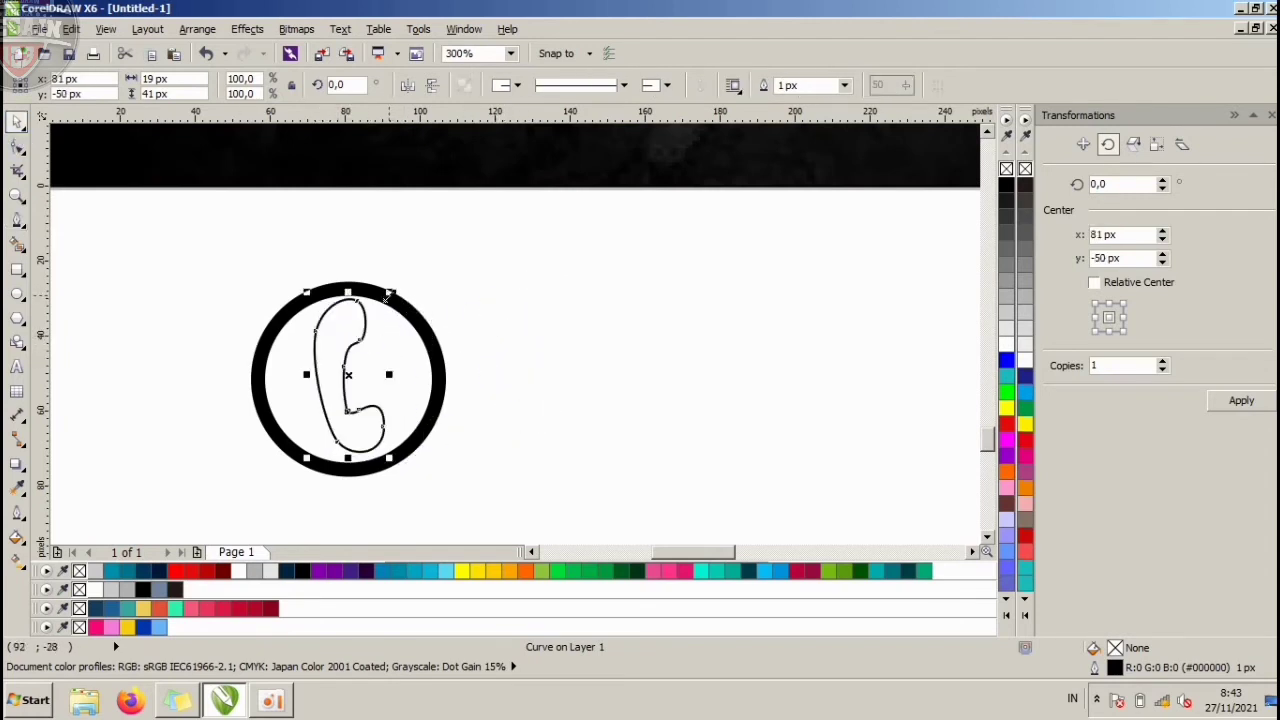
pyautogui.moveTo(388, 295); pyautogui.dragTo(383, 304)
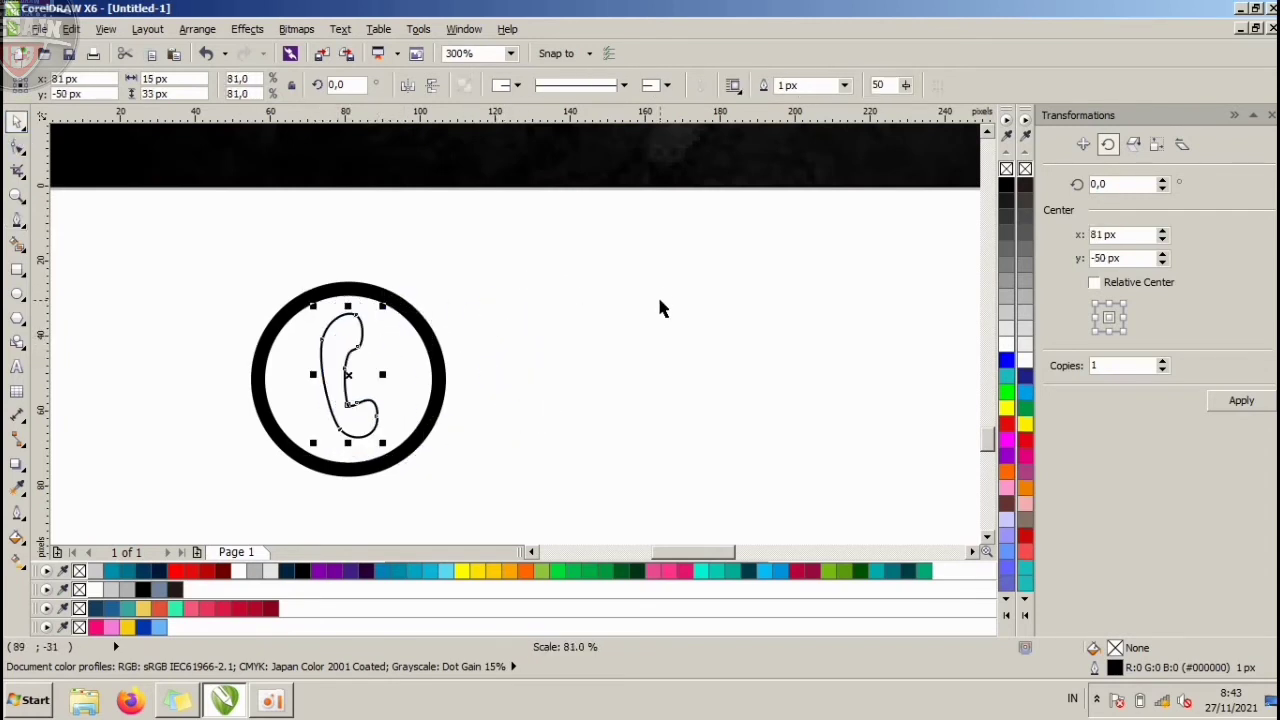
# Fill the handset with black and remove its outline.
pyautogui.click(1006, 187)
pyautogui.rightClick(1006, 168)
pyautogui.click(423, 363)
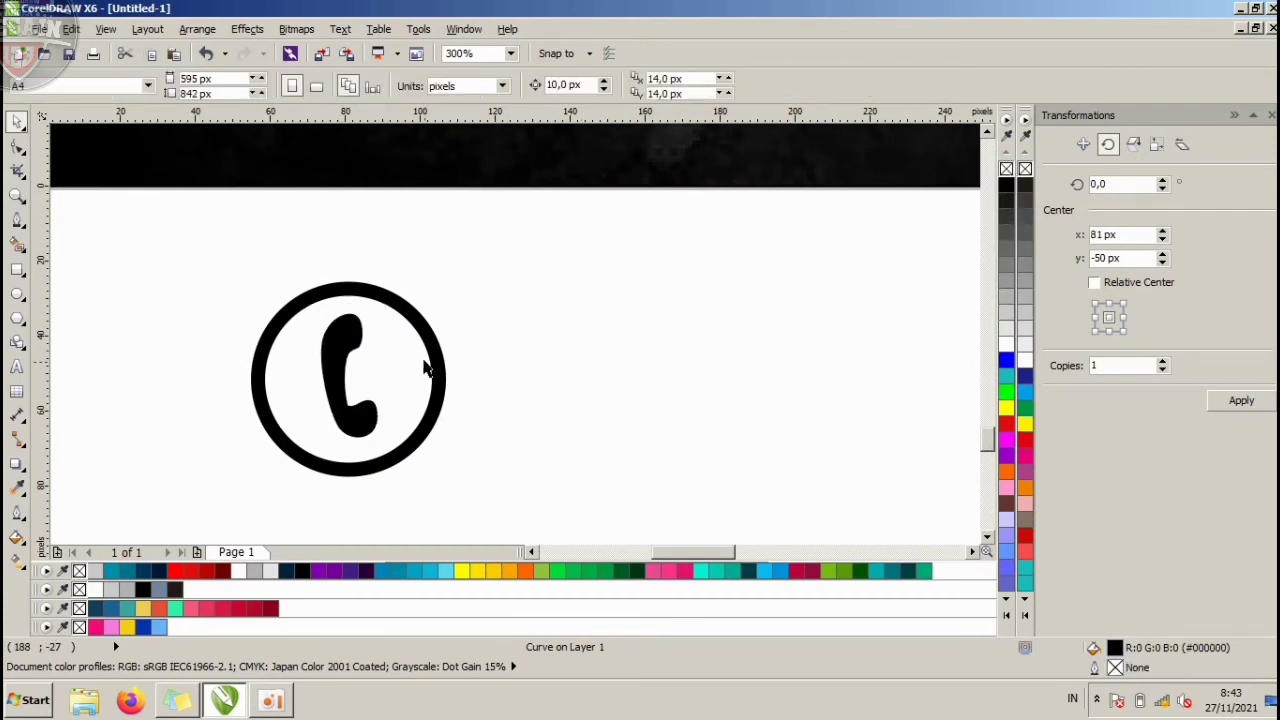
# Rotate the handset about 14° counterclockwise and enlarge it to about 109% within the ring.
pyautogui.click(362, 338)
pyautogui.click(366, 330)
pyautogui.moveTo(380, 303); pyautogui.dragTo(365, 308)
pyautogui.moveTo(459, 289); pyautogui.dragTo(240, 465)
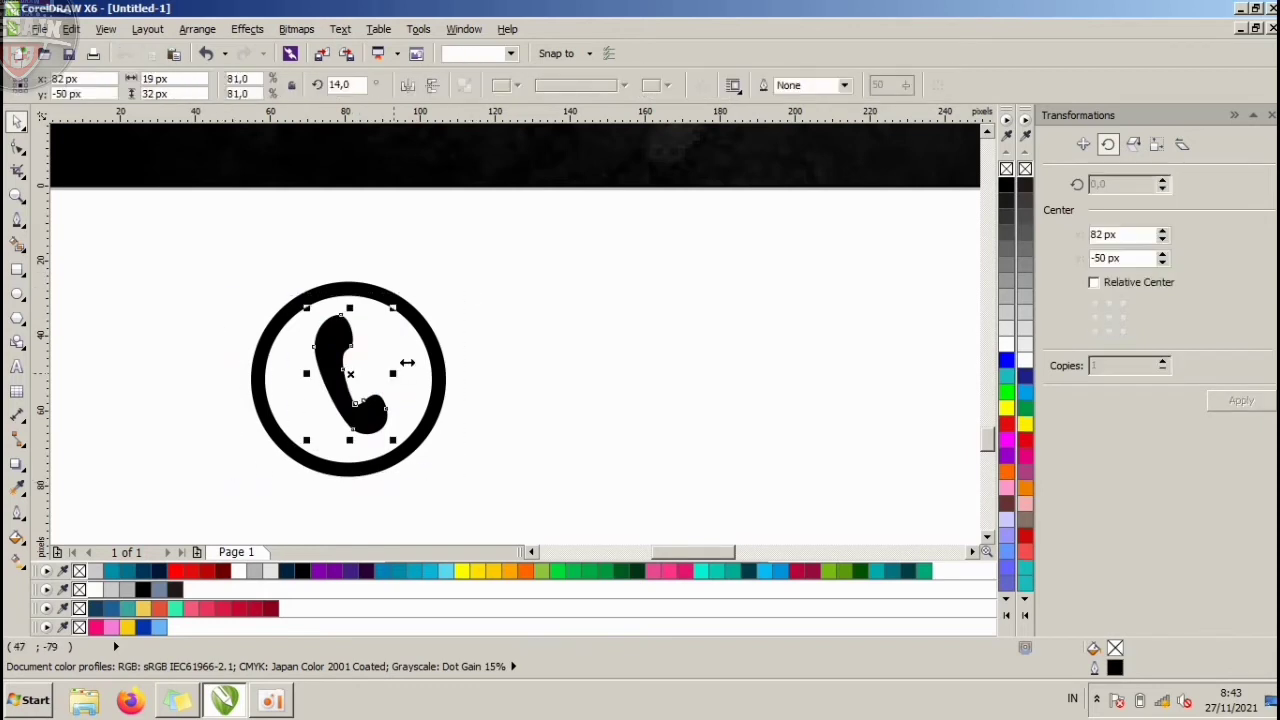
pyautogui.moveTo(393, 308); pyautogui.dragTo(413, 305)
pyautogui.click(474, 262)
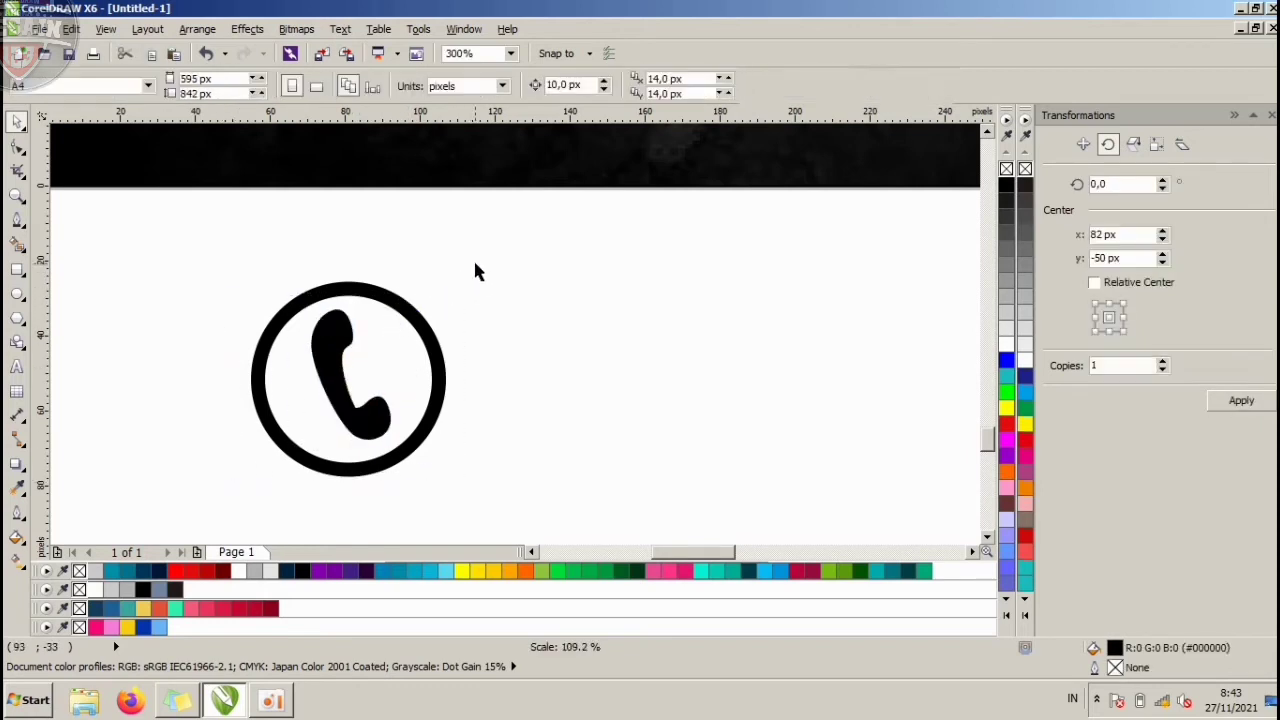
# Place the ring and handset near the poster's lower edge as one grouped white phone icon, and shrink it slightly.
pyautogui.moveTo(510, 218); pyautogui.dragTo(151, 523)
pyautogui.scroll(-1, 467, 373)
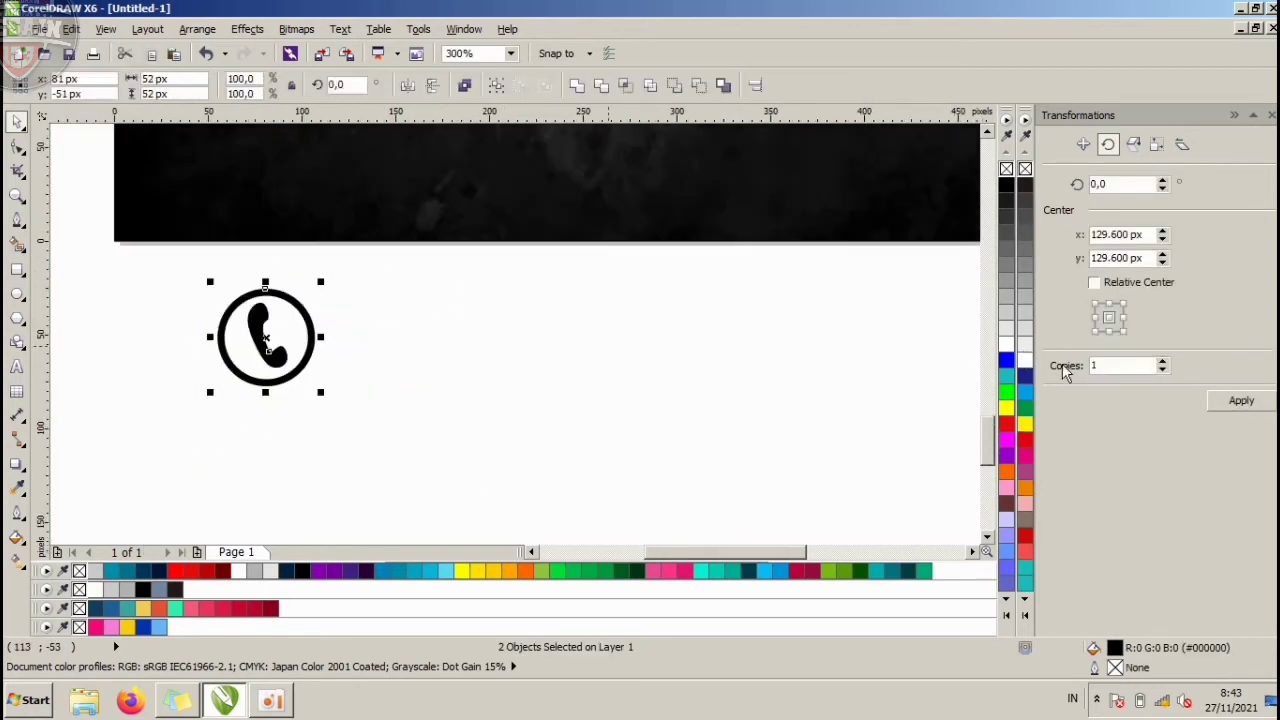
pyautogui.moveTo(263, 334); pyautogui.dragTo(445, 180)
pyautogui.scroll(-1, 519, 232)
pyautogui.hotkey('ctrl', 'g')
pyautogui.scroll(1, 510, 229)
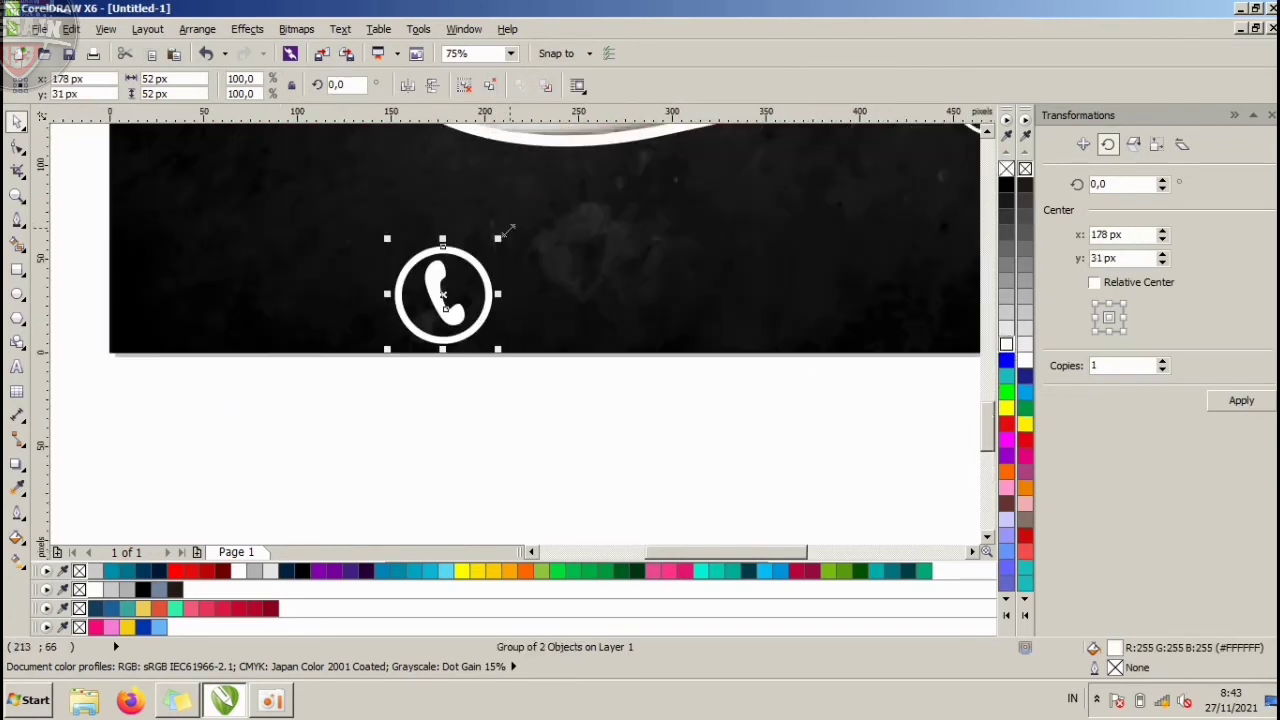
pyautogui.moveTo(497, 240); pyautogui.dragTo(486, 243)
pyautogui.click(443, 374)
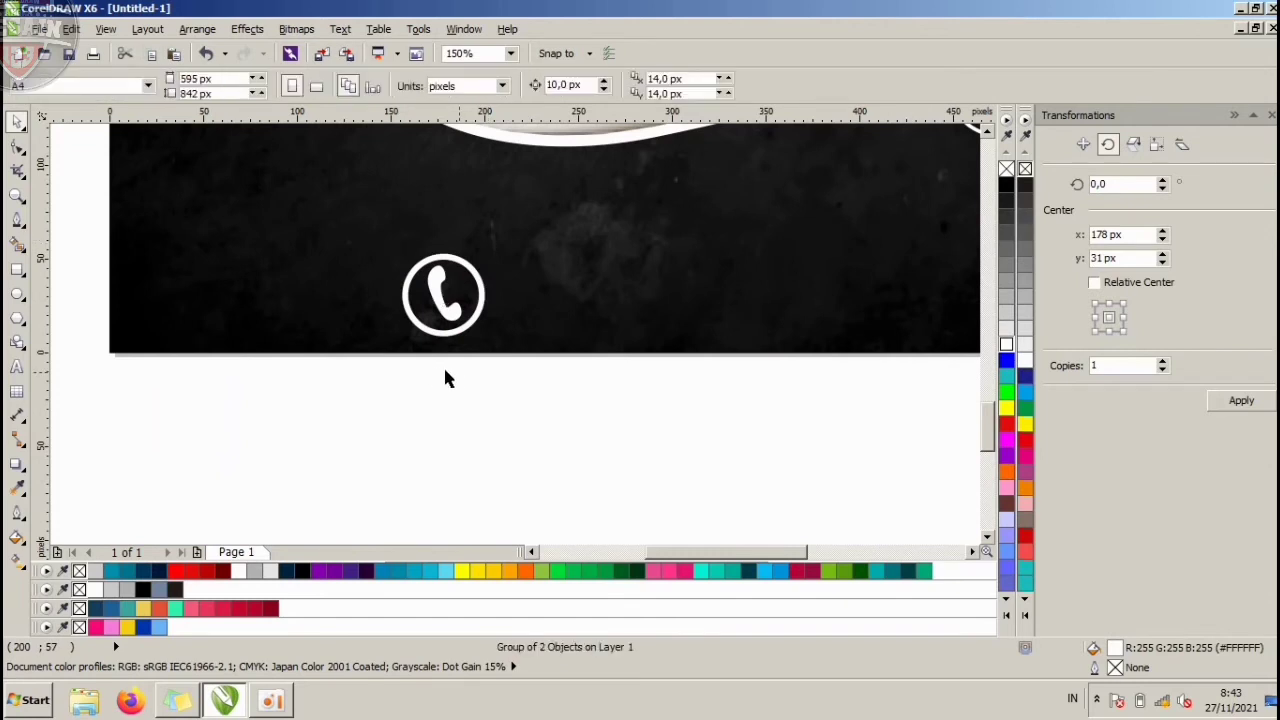
# Place a copy of the "KOPI ASLI" text beside the phone icon and replace its wording with the placeholder "08XX XXXX XXXX".
pyautogui.scroll(-1, 426, 383)
pyautogui.click(758, 233)
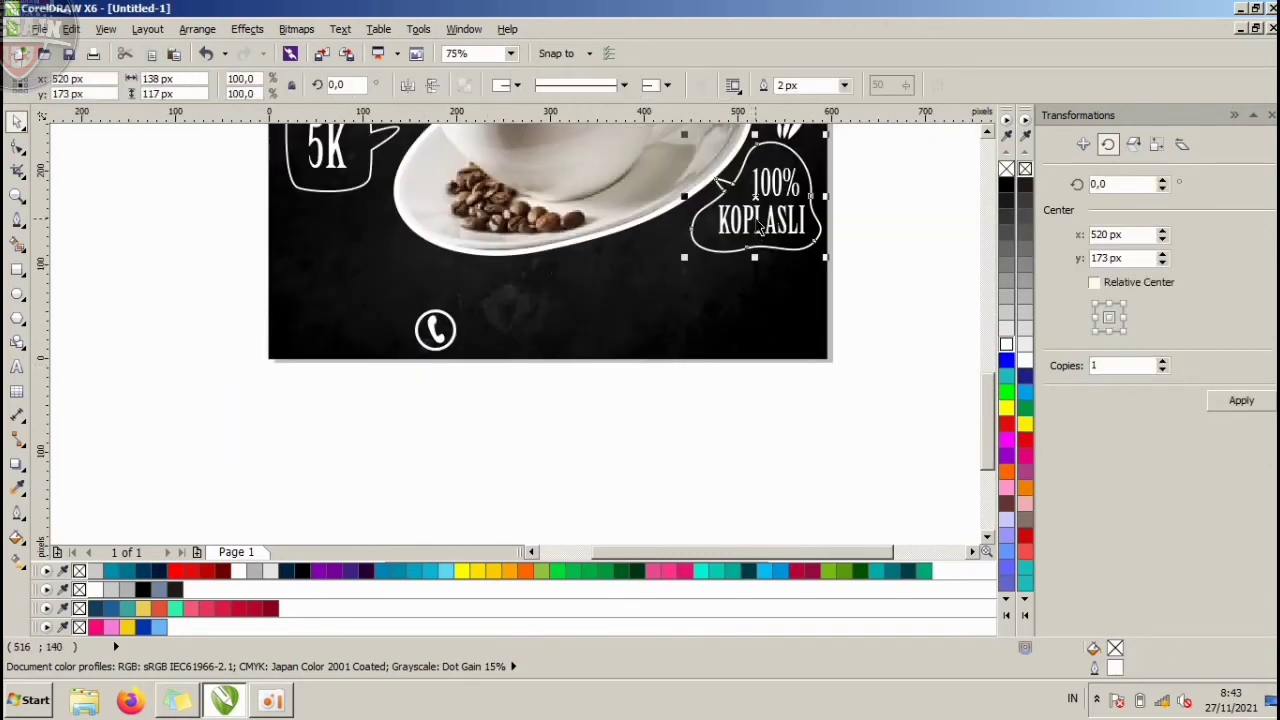
pyautogui.click(878, 387)
pyautogui.click(784, 227)
pyautogui.moveTo(789, 233); pyautogui.dragTo(516, 329)
pyautogui.rightClick(516, 329)
pyautogui.doubleClick(509, 327)
pyautogui.tripleClick(508, 325)
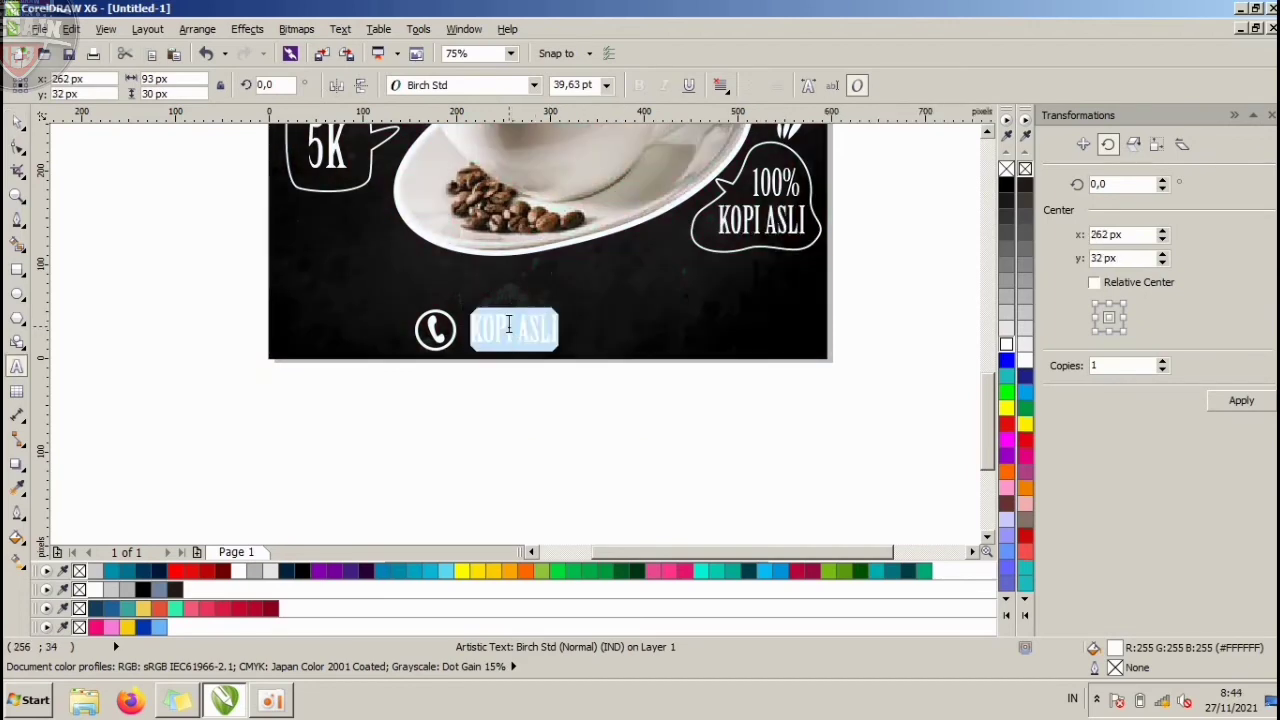
pyautogui.write('08XX XXXX XXXX')
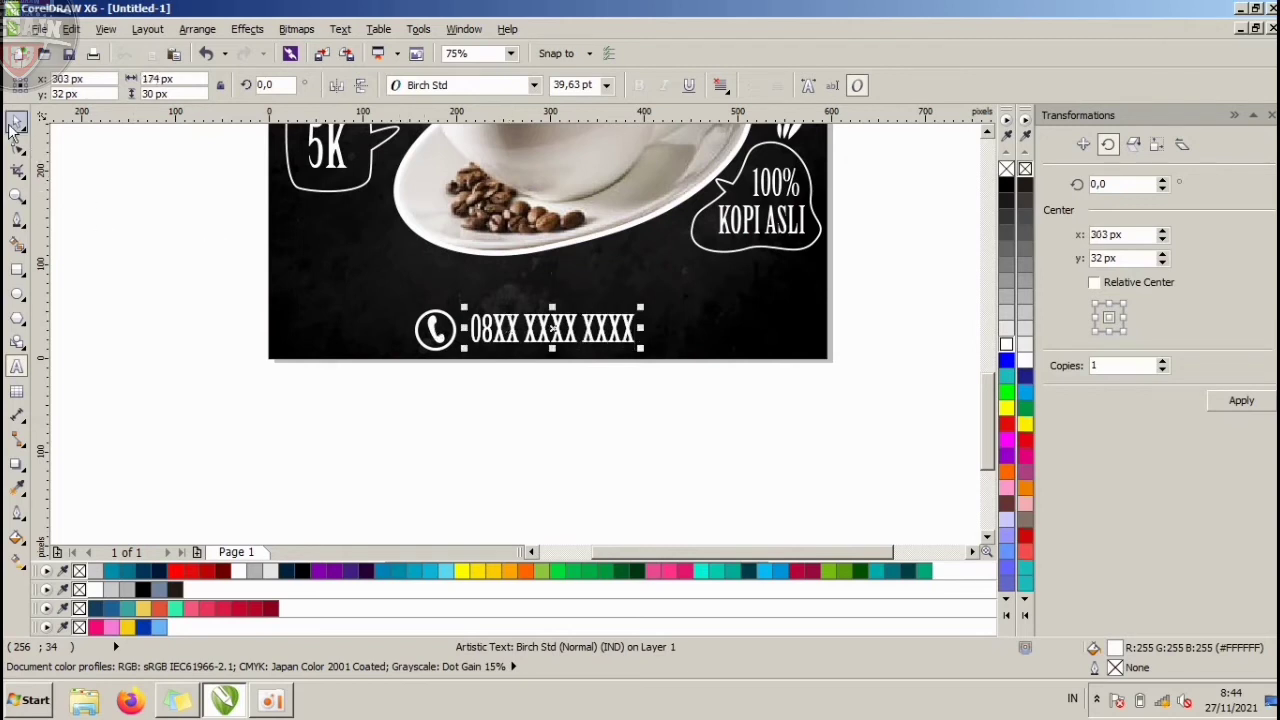
pyautogui.click(15, 123)
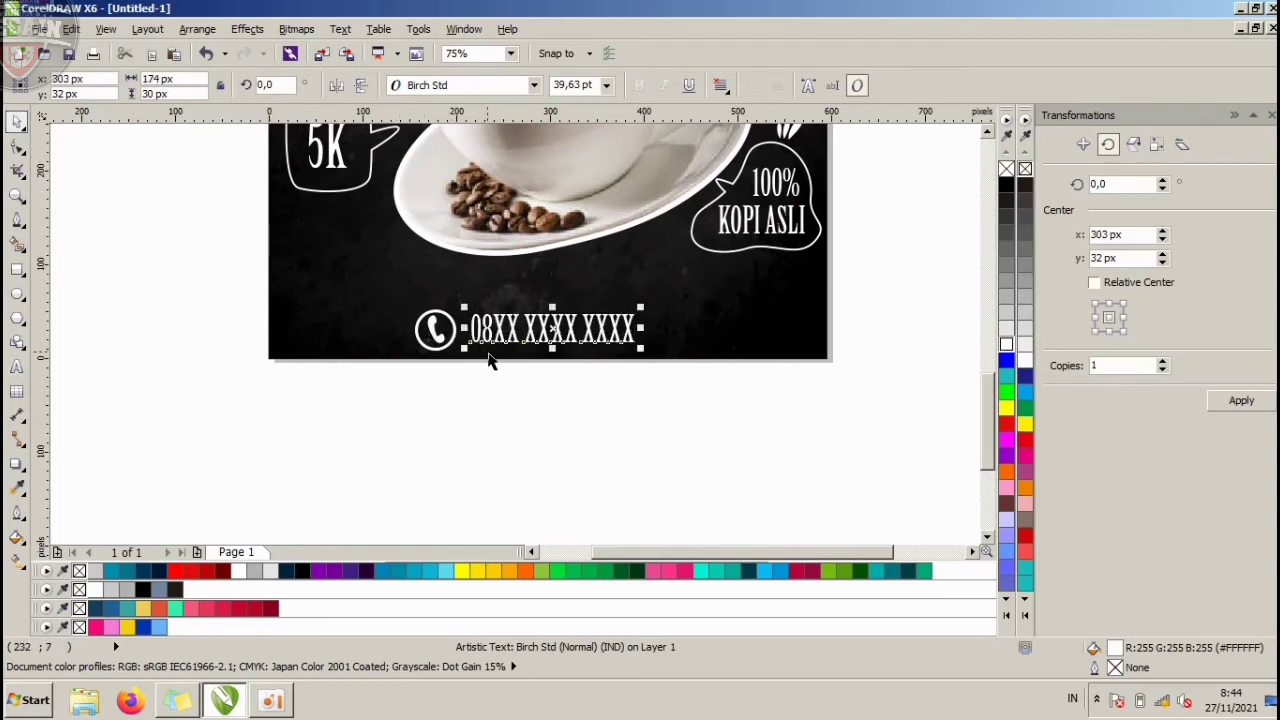
# Nudge the placeholder number slightly left towards the phone icon, and shrink the icon slightly beside it.
pyautogui.scroll(1, 524, 338)
pyautogui.moveTo(536, 334)
pyautogui.mouseDown()
pyautogui.moveTo(526, 342)
pyautogui.moveTo(532, 330)
pyautogui.mouseUp()
pyautogui.moveTo(532, 329); pyautogui.dragTo(533, 329)
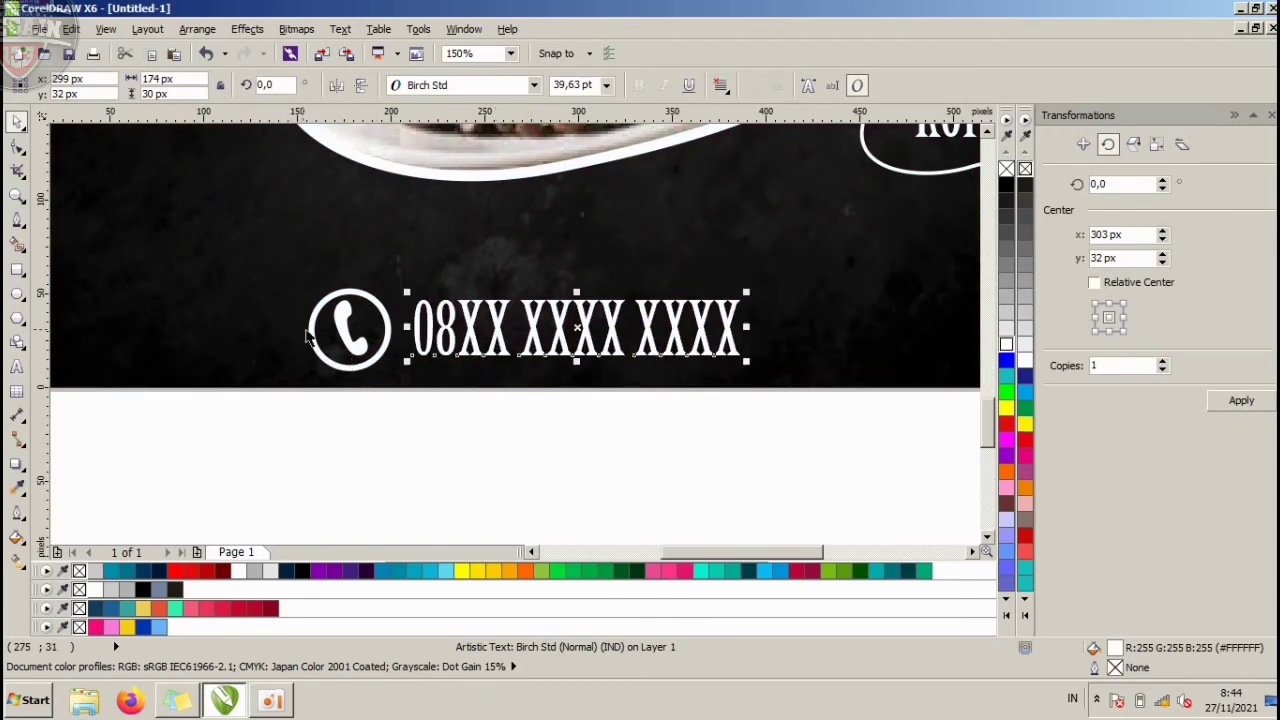
pyautogui.click(340, 340)
pyautogui.moveTo(392, 287); pyautogui.dragTo(359, 334)
# Duplicate the placeholder number directly above the original line.
pyautogui.moveTo(447, 338); pyautogui.dragTo(460, 266)
pyautogui.rightClick(460, 266)
pyautogui.doubleClick(464, 266)
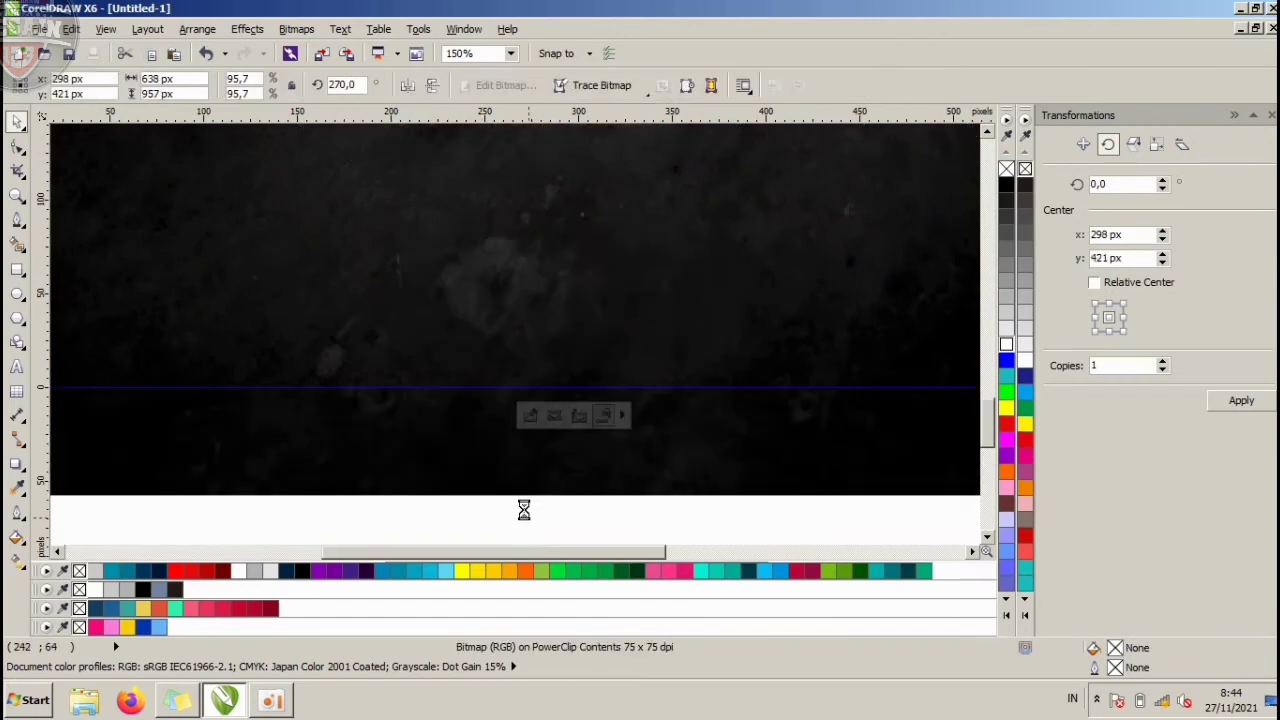
pyautogui.click(528, 415)
pyautogui.click(503, 300)
# Replace the upper copy's text with "CONTACT PERSON".
pyautogui.doubleClick(500, 280)
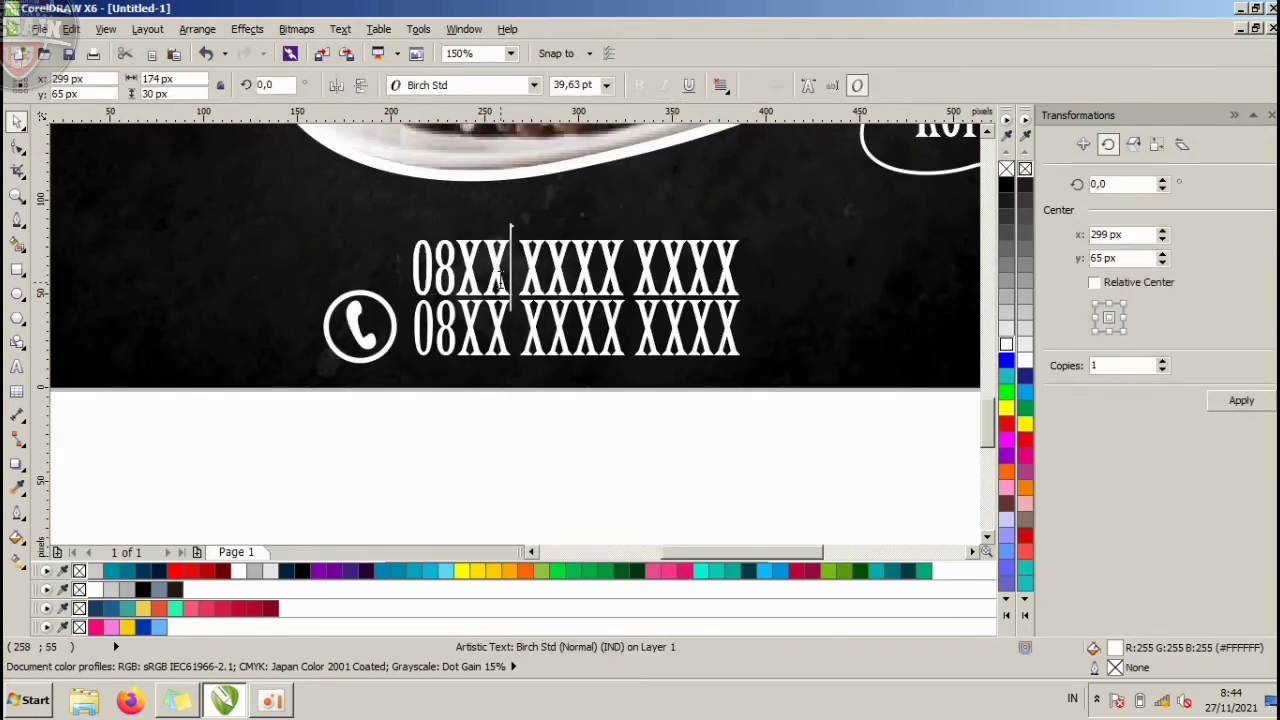
pyautogui.hotkey('ctrl', 'a')
pyautogui.write('CONTAX')
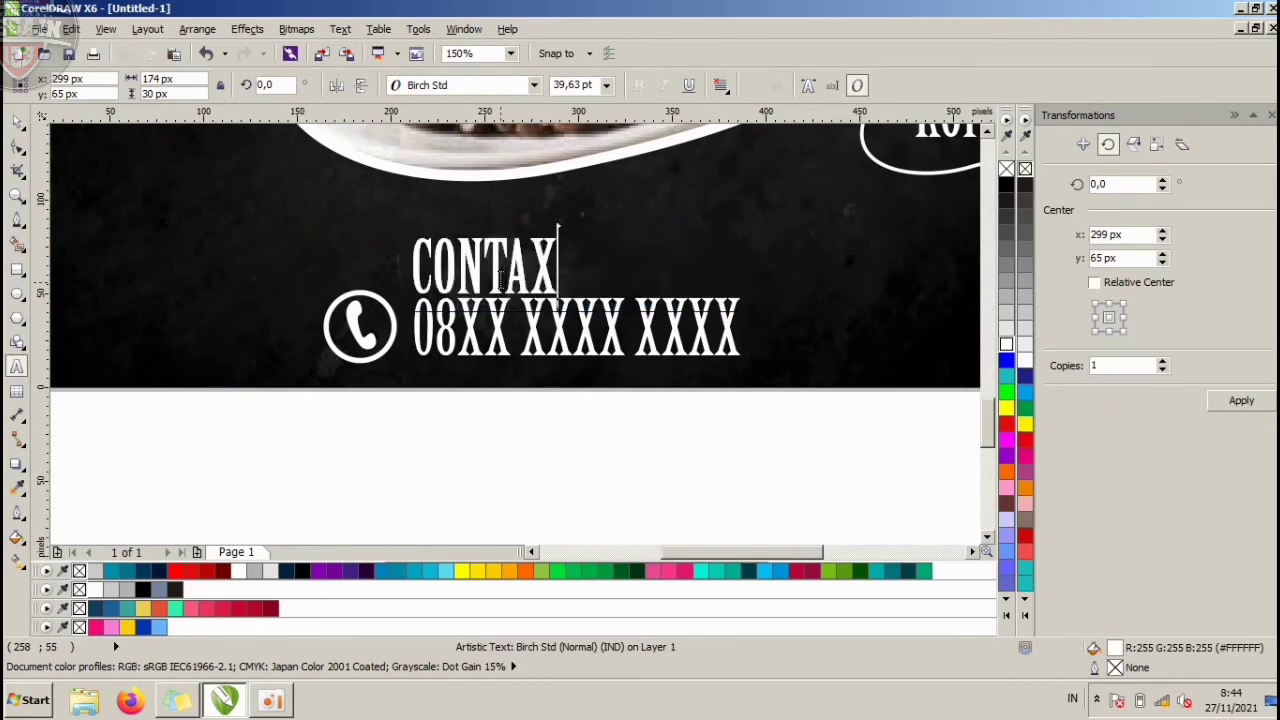
pyautogui.press('BackSpace')
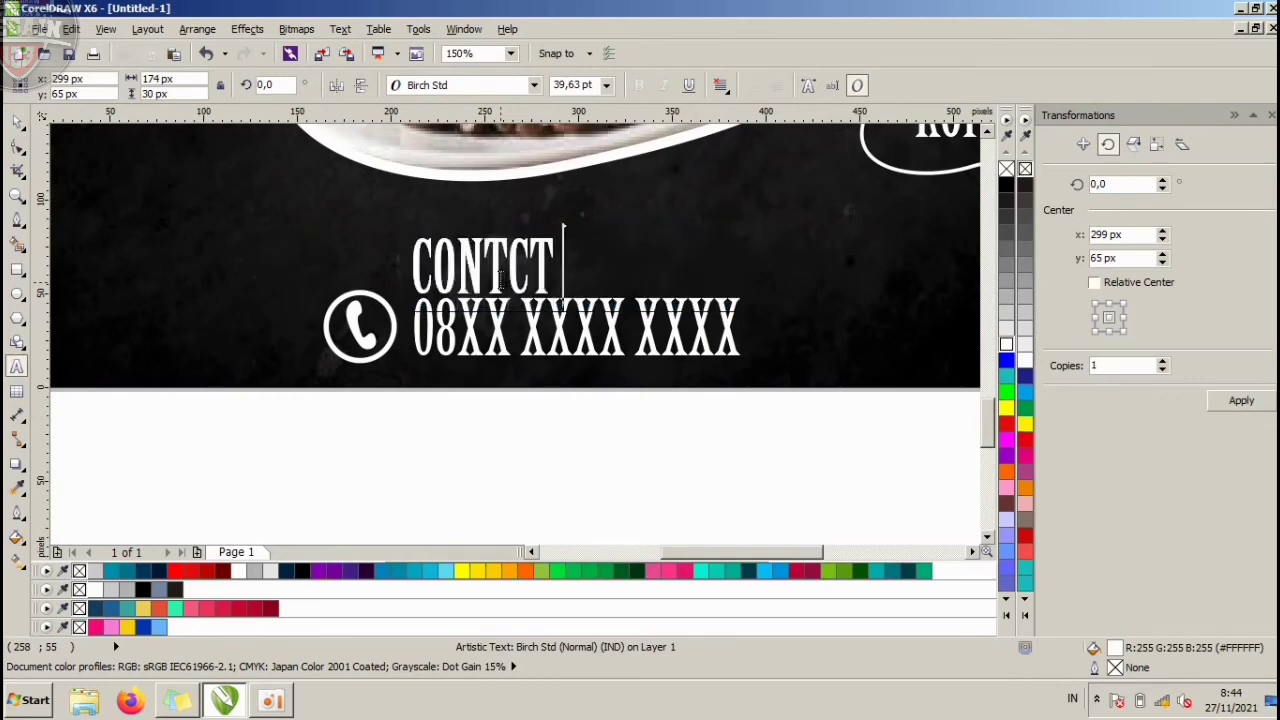
pyautogui.press('BackSpace')
pyautogui.press('BackSpace')
pyautogui.write('ACT')
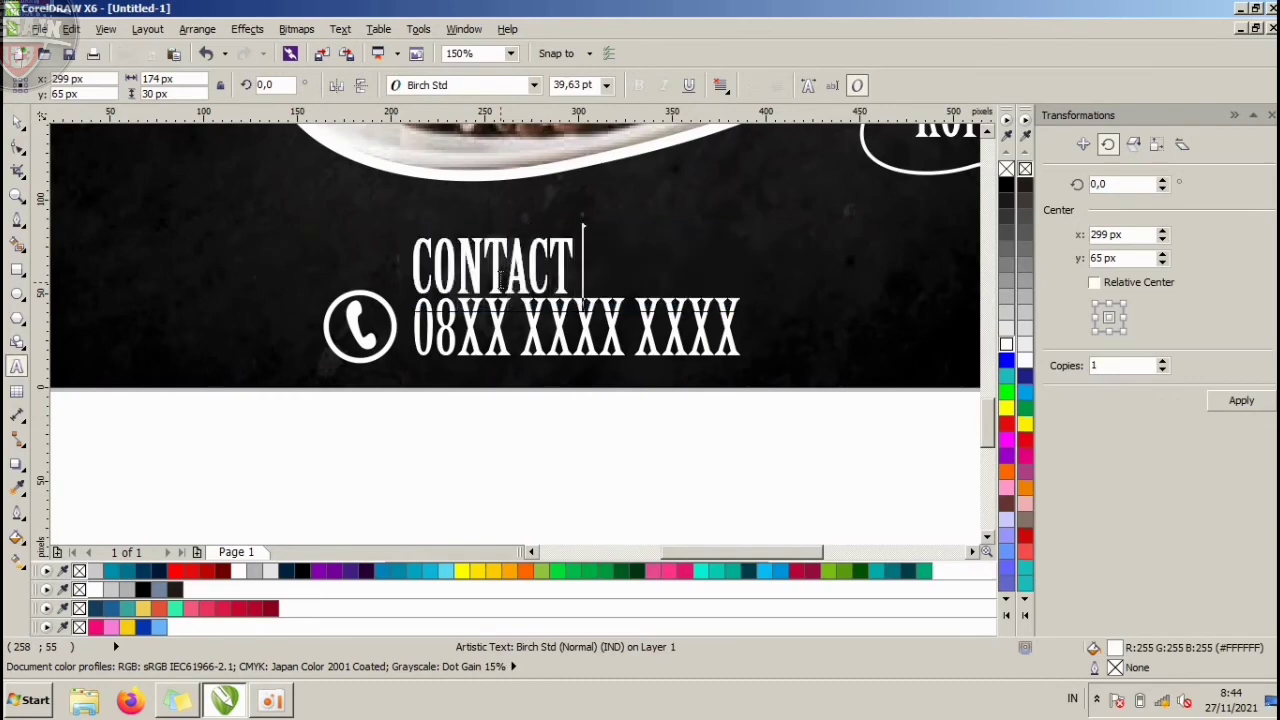
pyautogui.write(' PERSON')
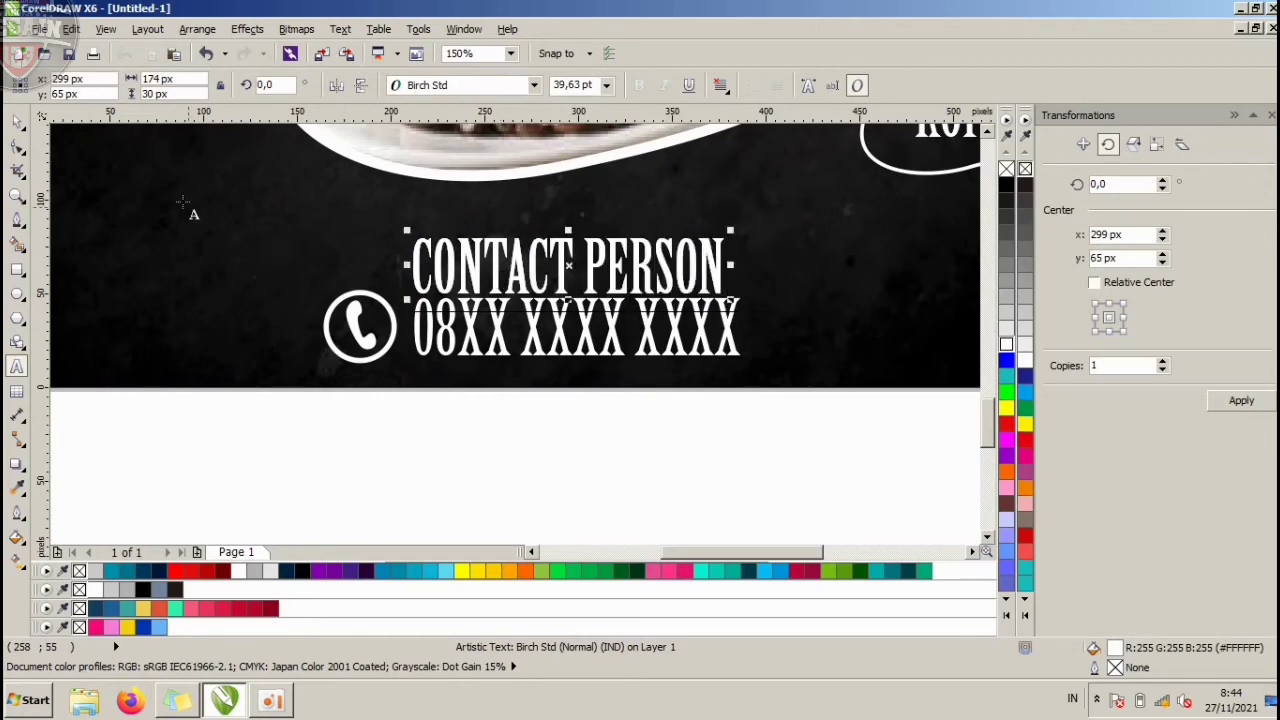
pyautogui.press('Escape')
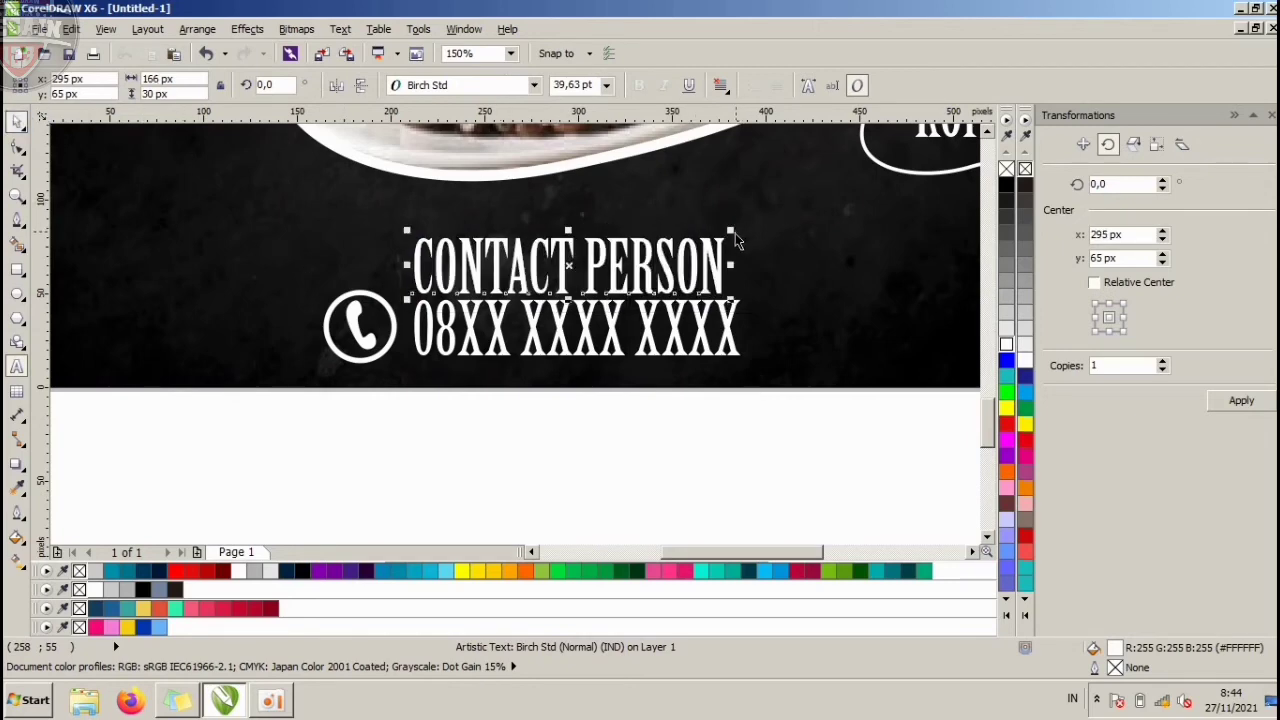
# Shrink the "CONTACT PERSON" text and place it just after the end of the placeholder number, near its baseline.
pyautogui.click(735, 232)
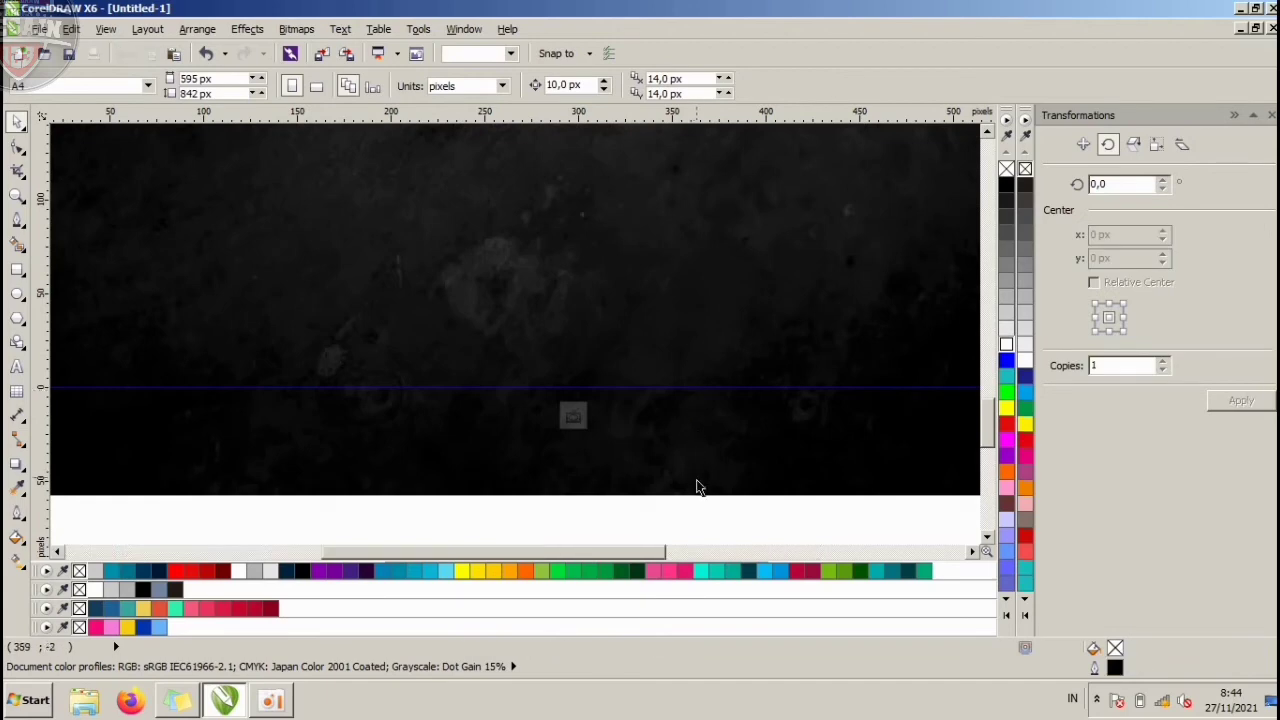
pyautogui.keyDown('ctrl'); pyautogui.click(684, 503); pyautogui.keyUp('ctrl')
pyautogui.click(684, 503)
pyautogui.click(716, 262)
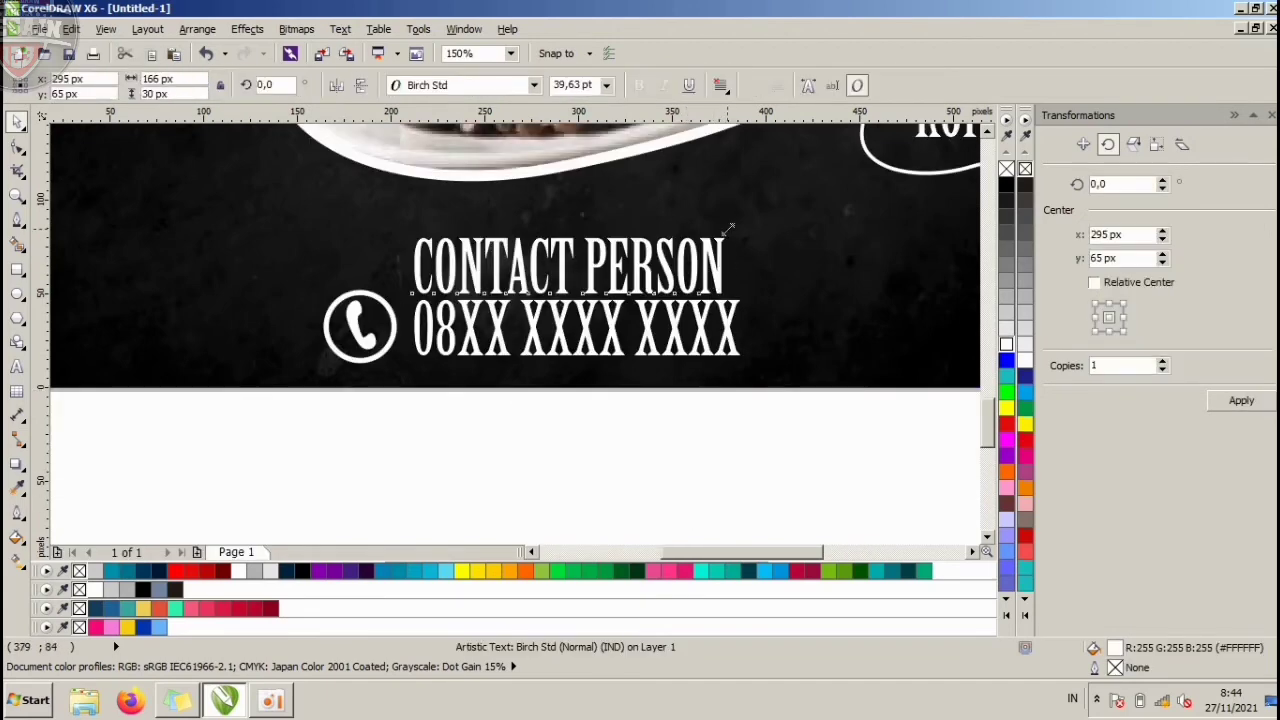
pyautogui.moveTo(730, 225); pyautogui.dragTo(847, 338)
pyautogui.keyDown('shift'); pyautogui.click(727, 342); pyautogui.keyUp('shift')
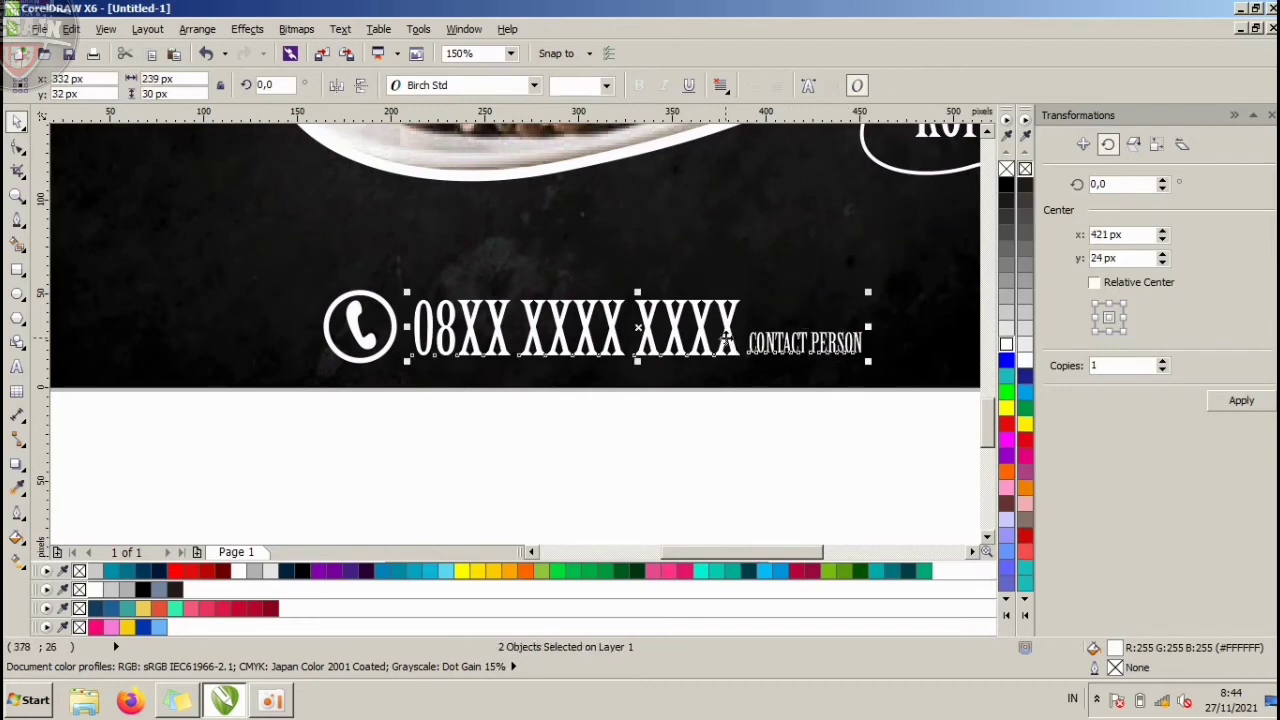
# Group the phone icon, placeholder number and "CONTACT PERSON" text, and centre the group horizontally on the poster.
pyautogui.click(766, 423)
pyautogui.press('F3')
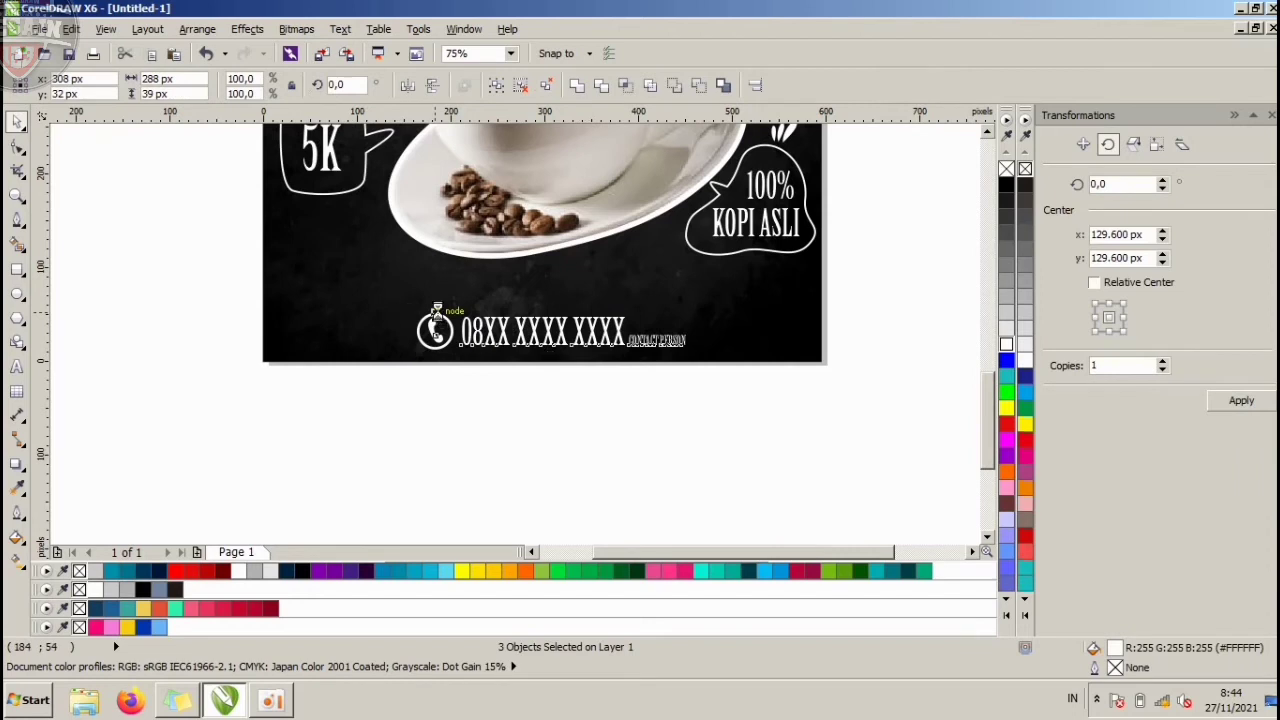
pyautogui.moveTo(436, 310); pyautogui.dragTo(414, 296)
pyautogui.click(509, 418)
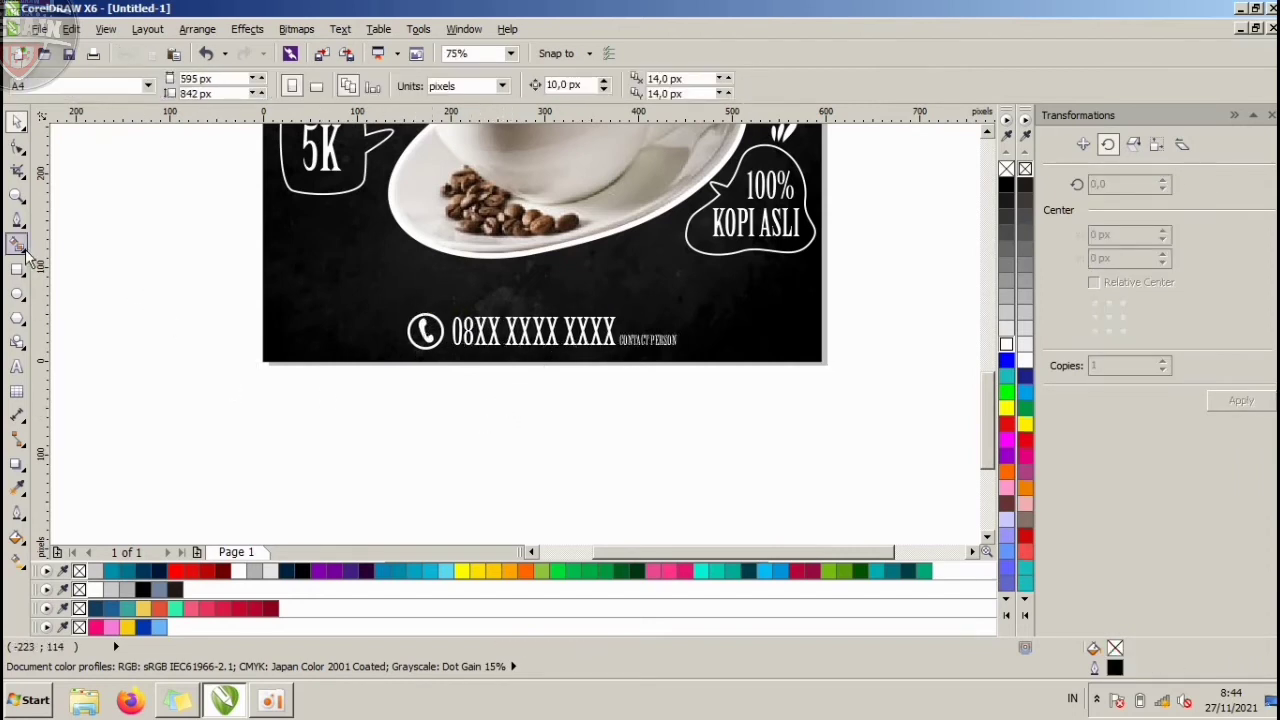
# Draw a circle about 118 px across below the "MULAI 5K" bubble, filled white and without an outline.
pyautogui.click(17, 294)
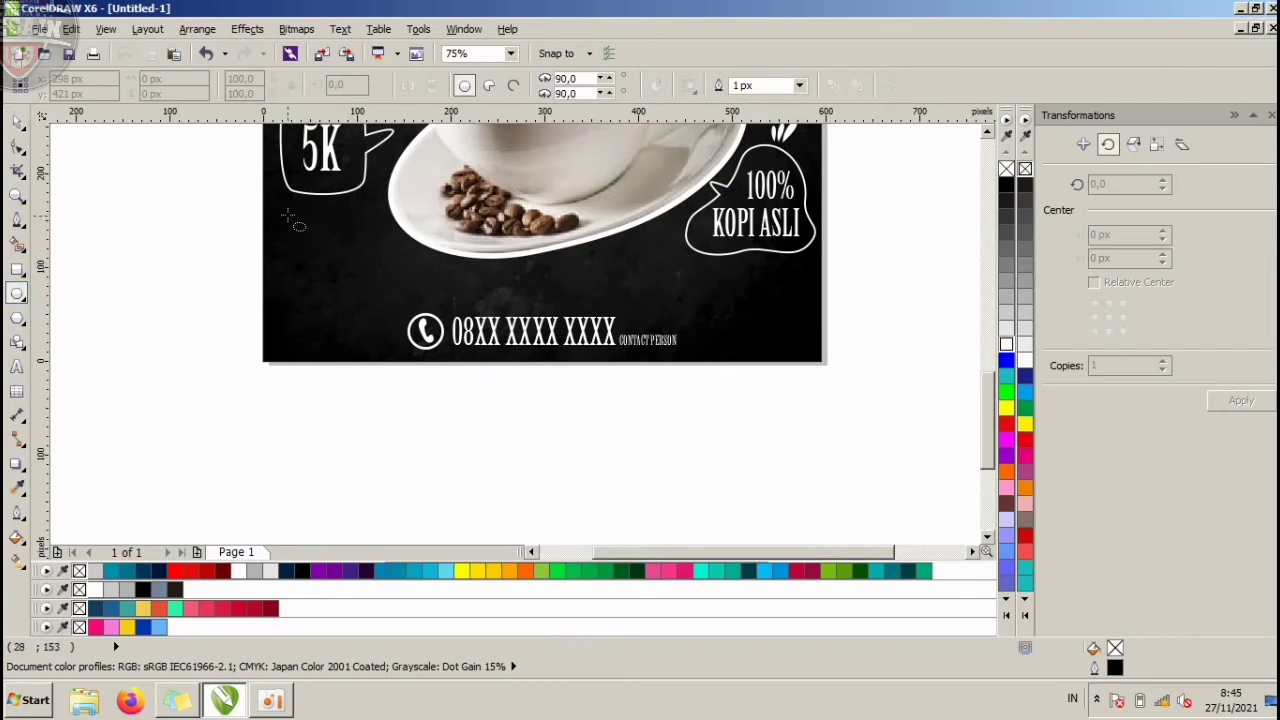
pyautogui.moveTo(287, 215)
pyautogui.mouseDown()
pyautogui.moveTo(410, 320)
pyautogui.moveTo(404, 331)
pyautogui.mouseUp()
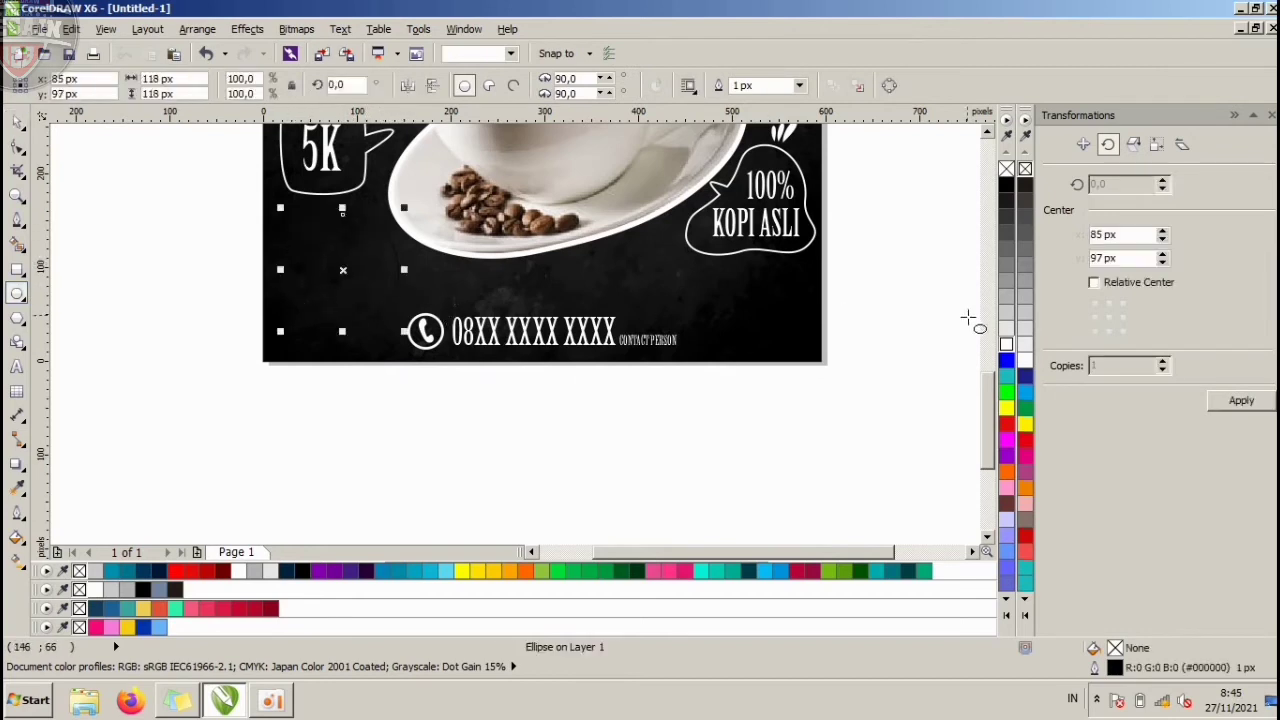
pyautogui.click(1006, 343)
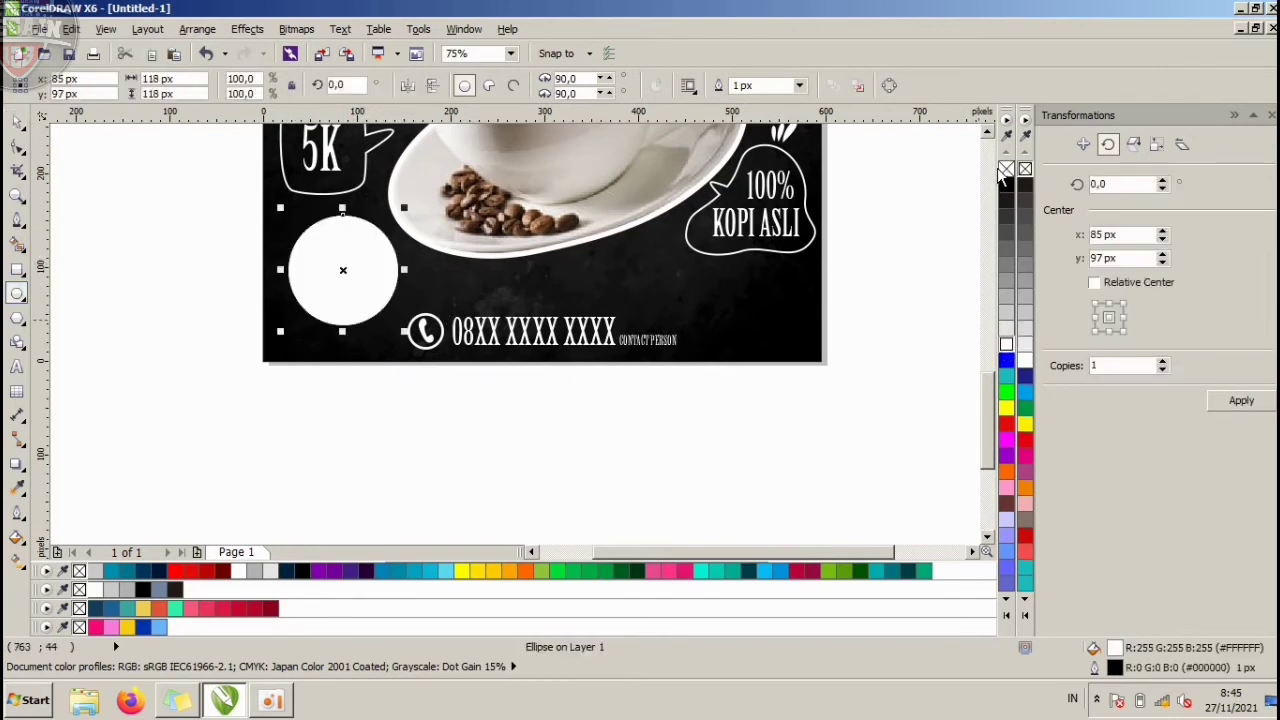
pyautogui.click(966, 218)
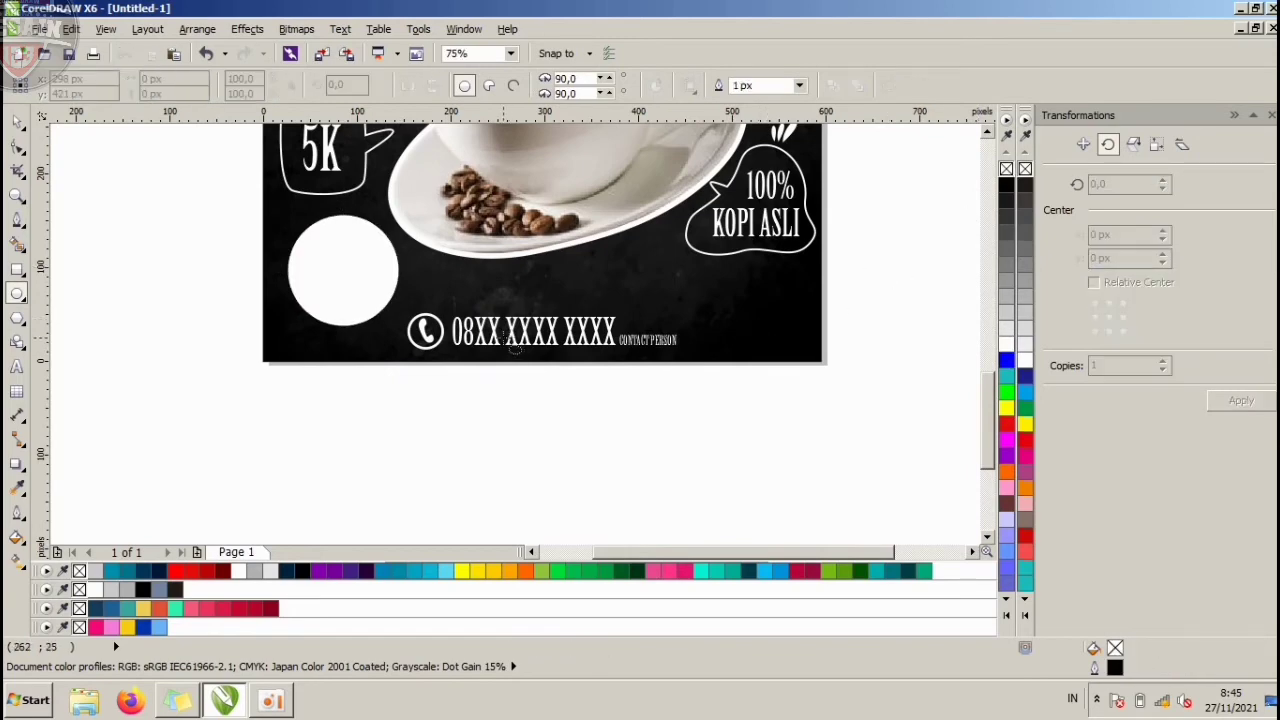
# Create a concentric copy of the white circle scaled to about 77%, about 91 px across.
pyautogui.scroll(-2, 572, 307)
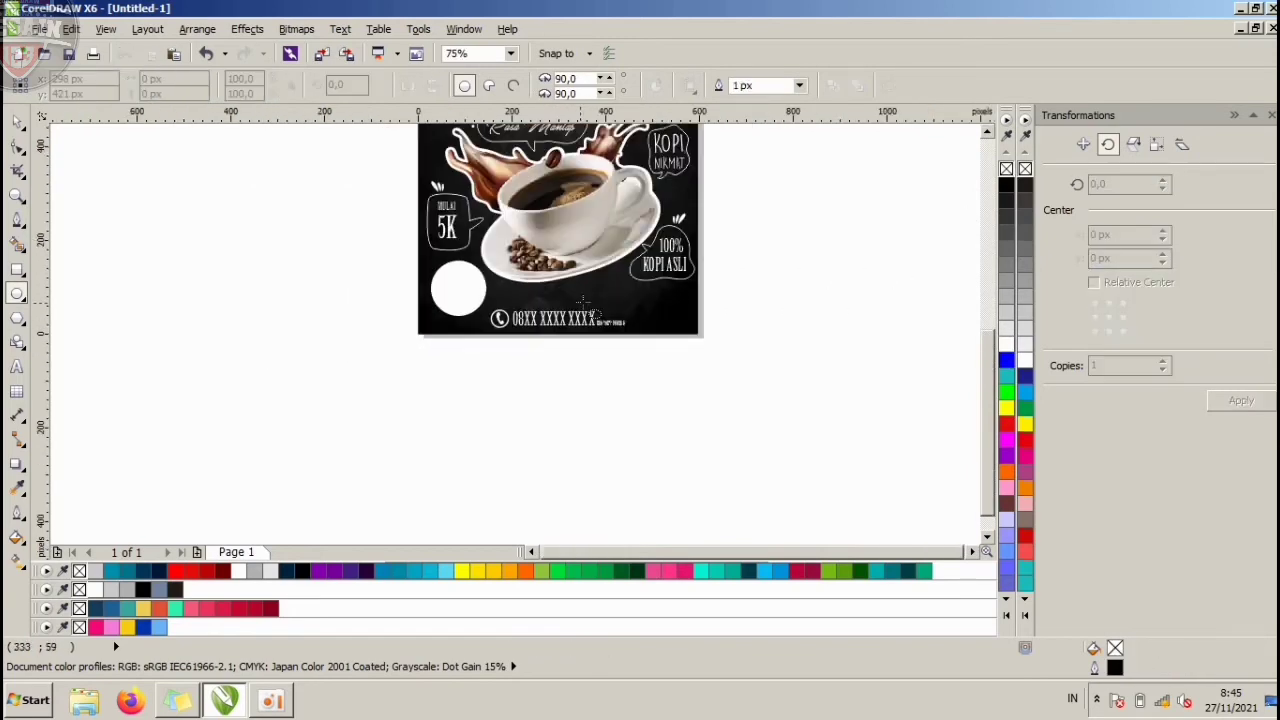
pyautogui.scroll(-2, 515, 376)
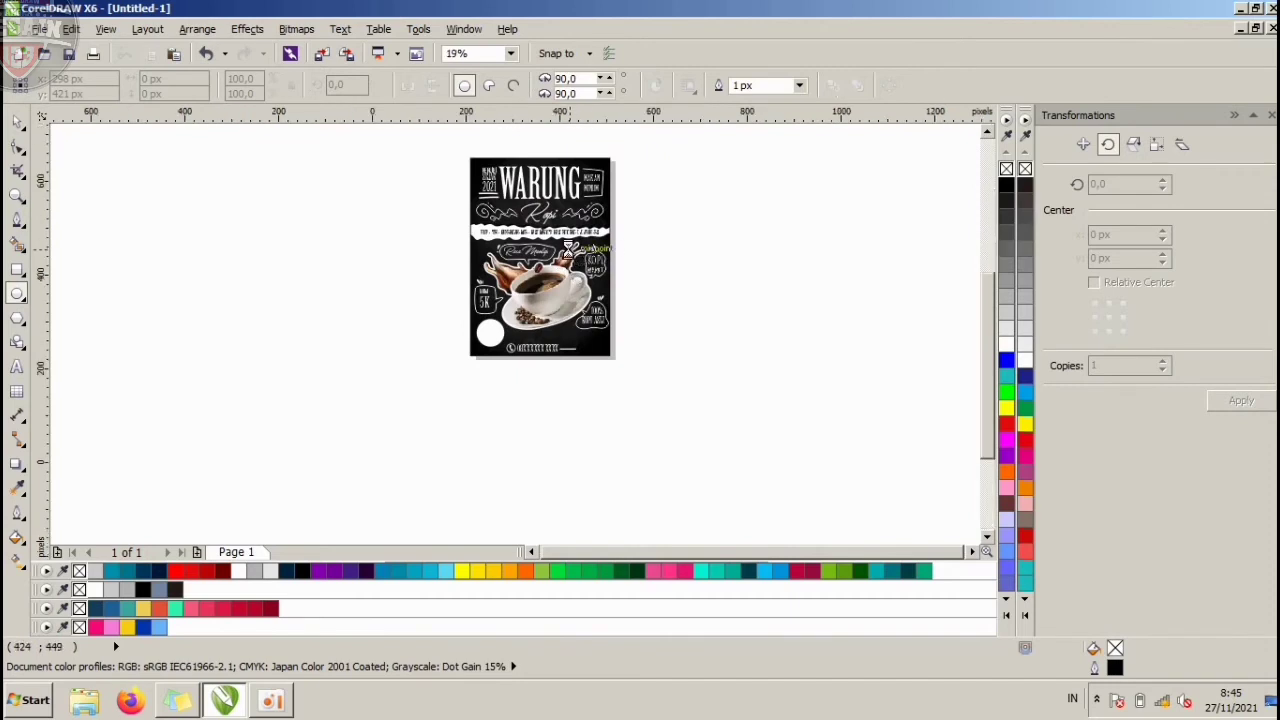
pyautogui.scroll(2, 493, 409)
pyautogui.scroll(2, 440, 415)
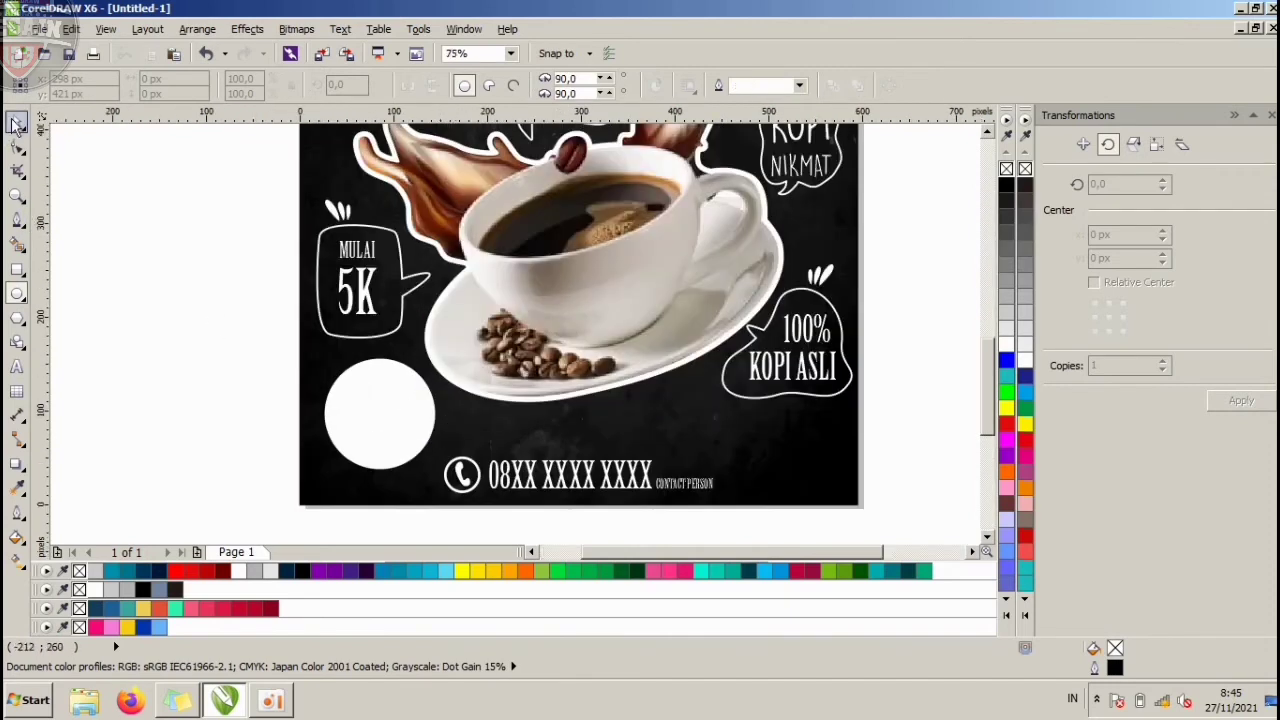
pyautogui.click(16, 122)
pyautogui.click(382, 418)
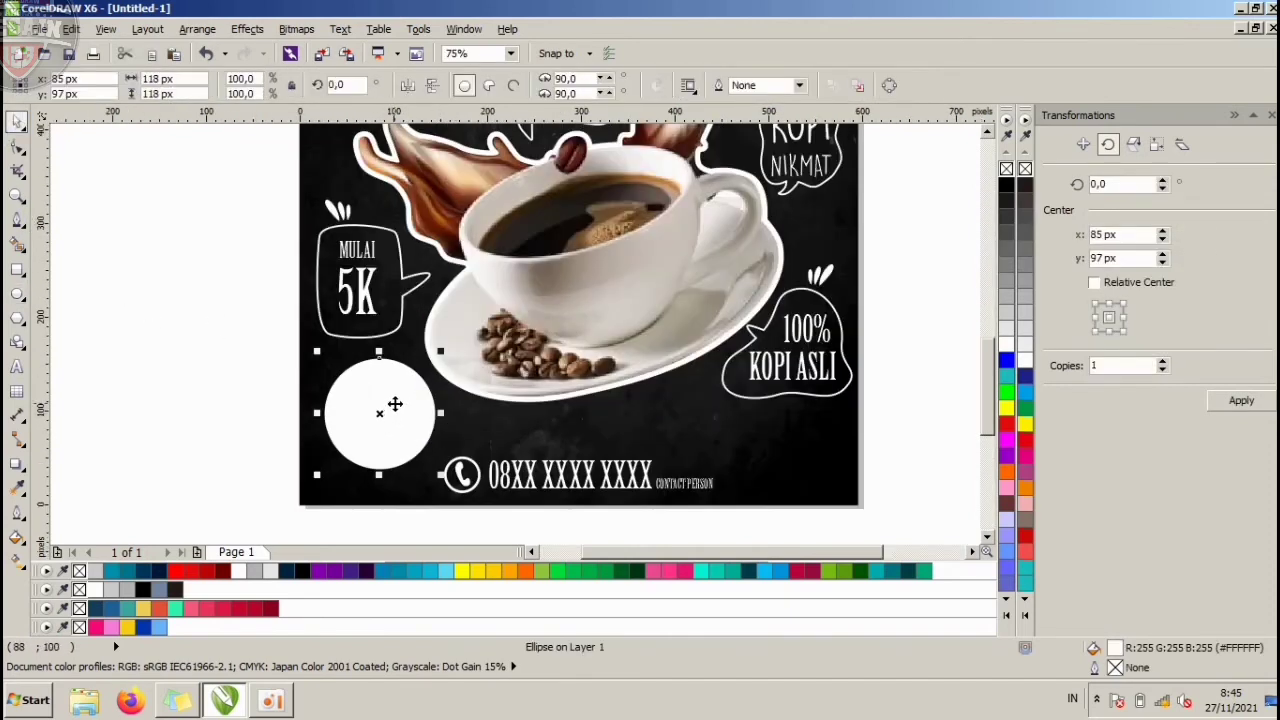
pyautogui.scroll(2, 408, 392)
pyautogui.moveTo(465, 313); pyautogui.dragTo(417, 328)
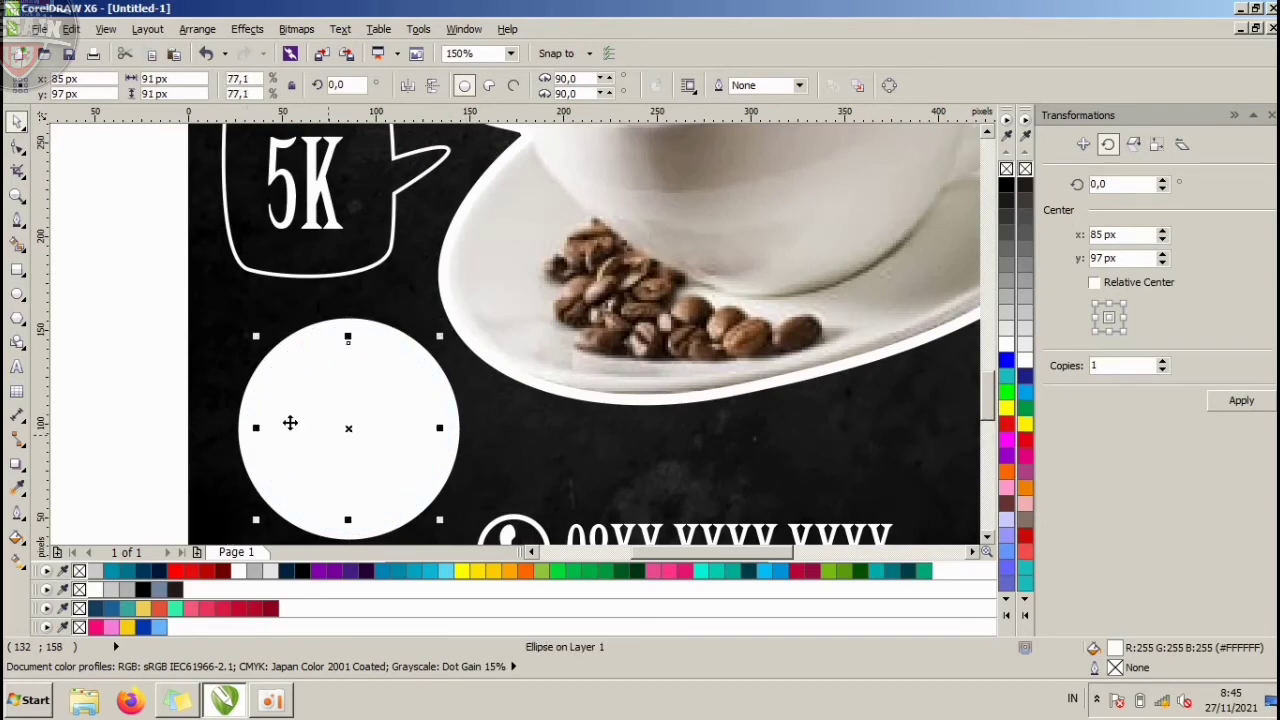
# Apply a black drop shadow with opacity 50 and feathering 15 to the inner white circle.
pyautogui.click(17, 466)
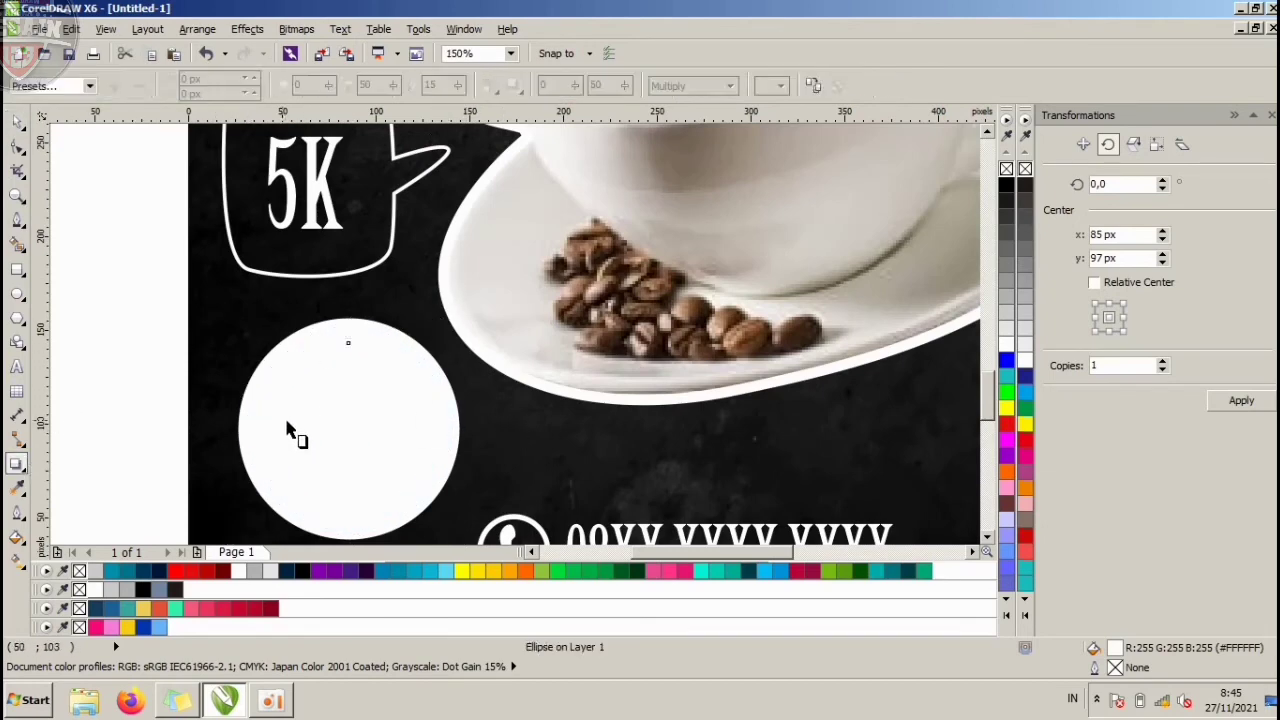
pyautogui.moveTo(287, 430); pyautogui.dragTo(432, 430)
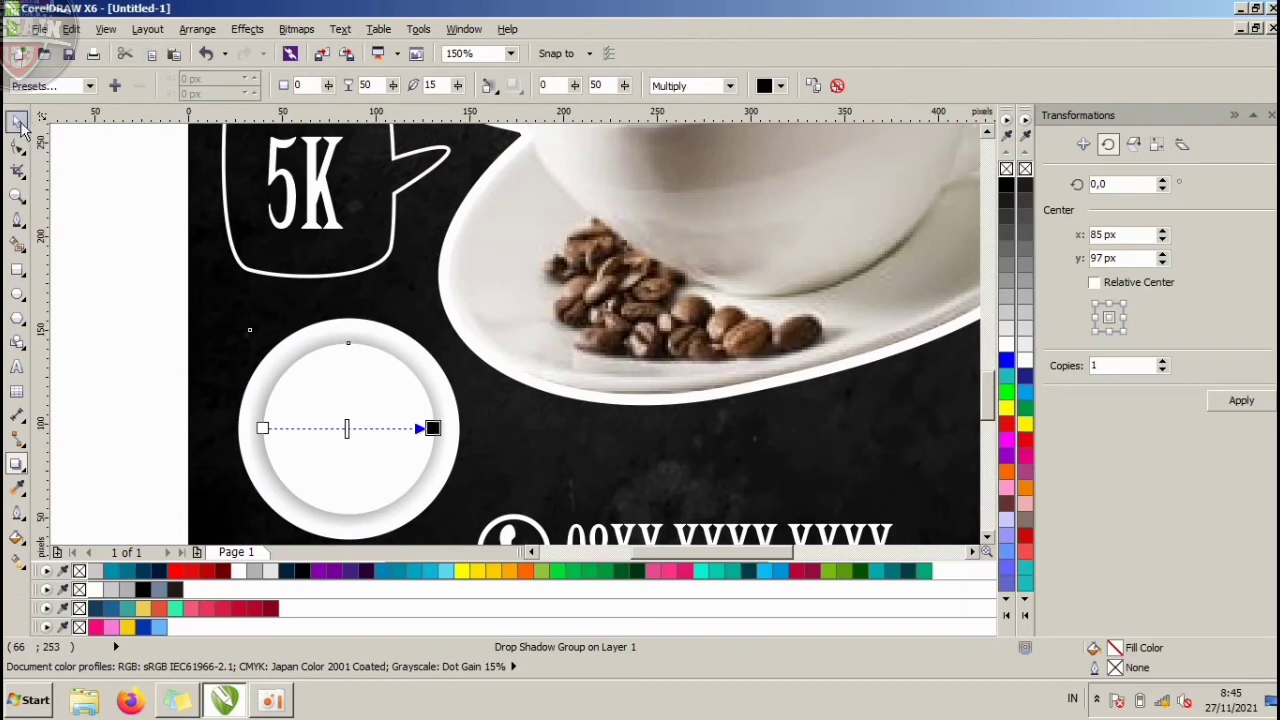
pyautogui.click(17, 122)
pyautogui.click(91, 223)
pyautogui.scroll(-1, 371, 318)
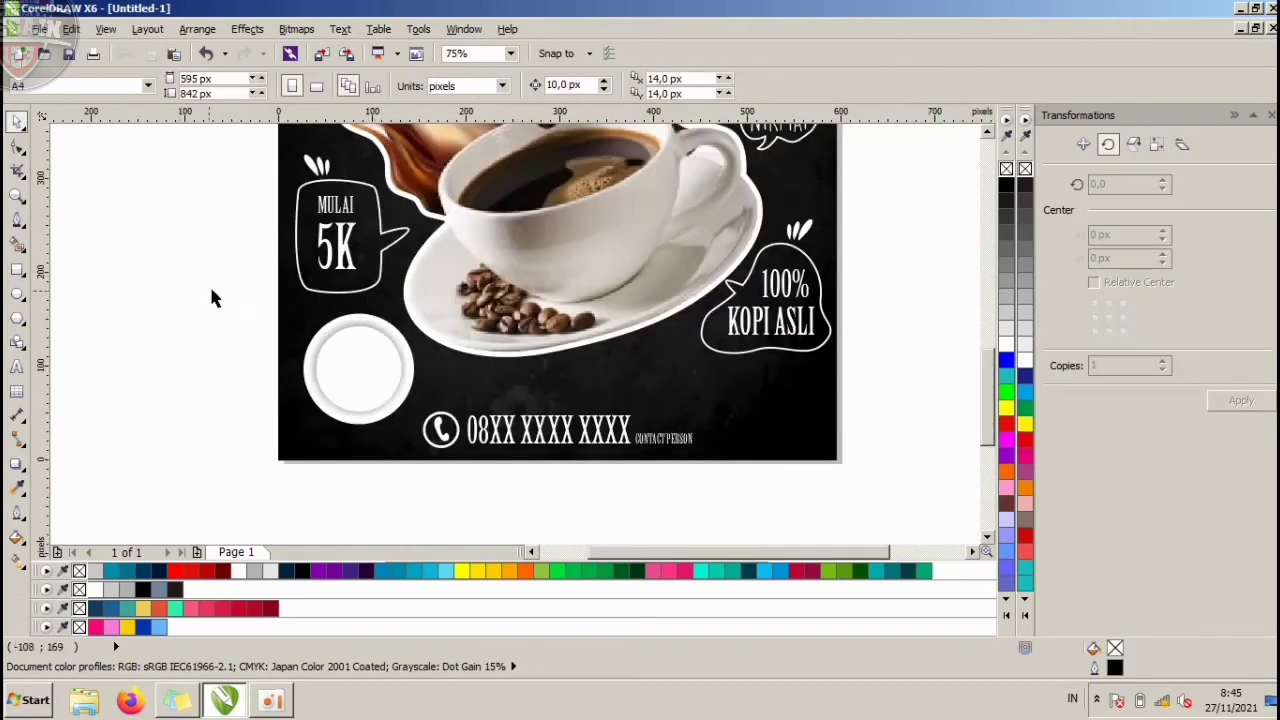
# Scale the grouped contact line down to about 77% and centre it horizontally on the poster background.
pyautogui.moveTo(425, 452); pyautogui.dragTo(425, 452)
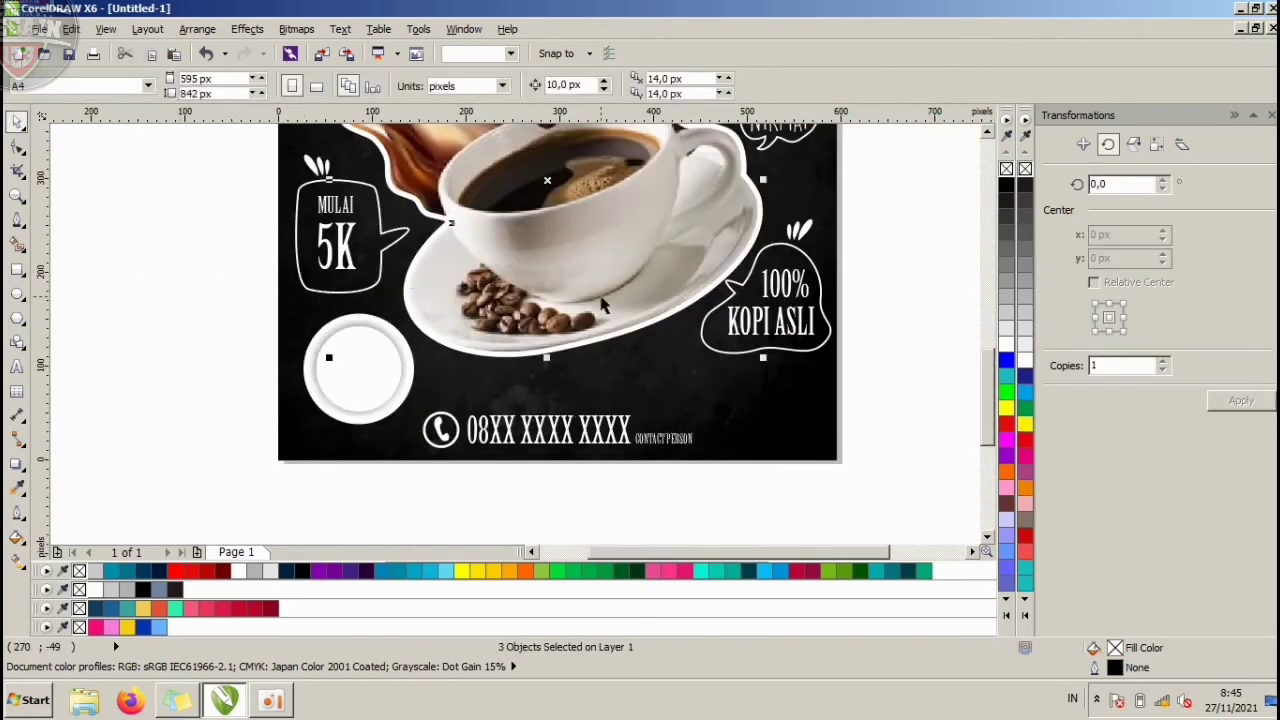
pyautogui.scroll(-1, 622, 362)
pyautogui.click(836, 310)
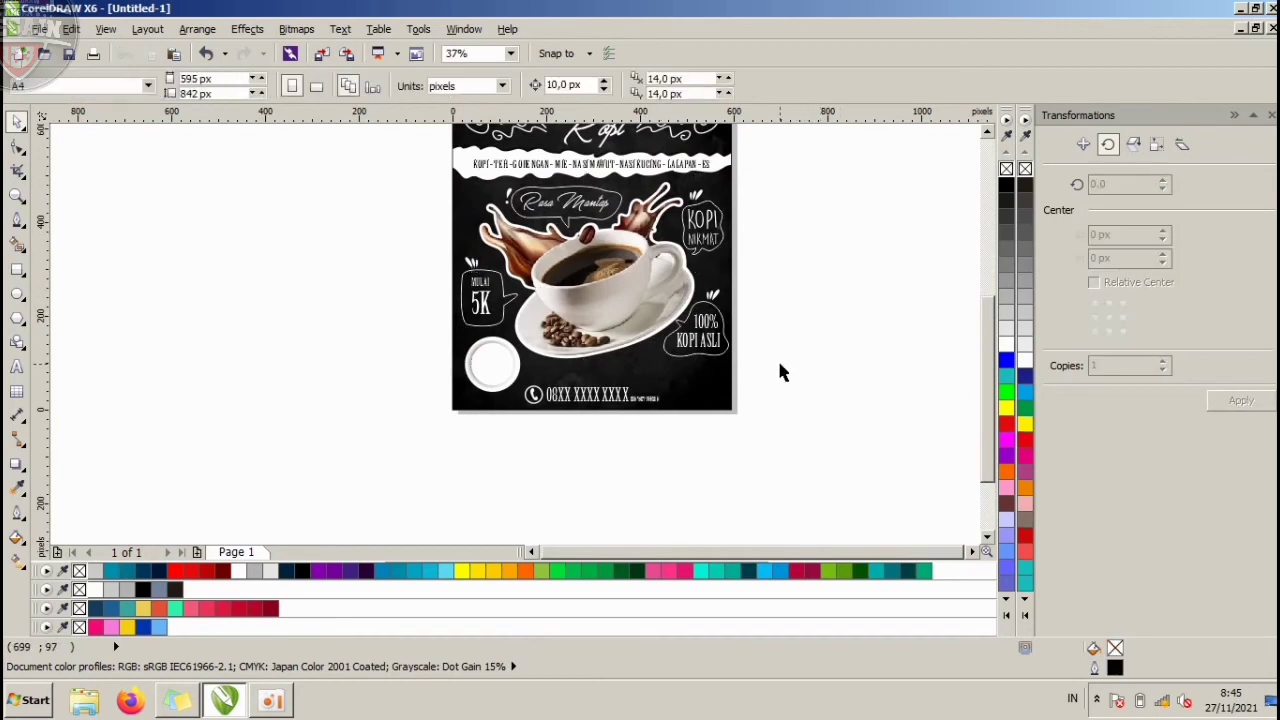
pyautogui.moveTo(770, 426); pyautogui.dragTo(482, 366)
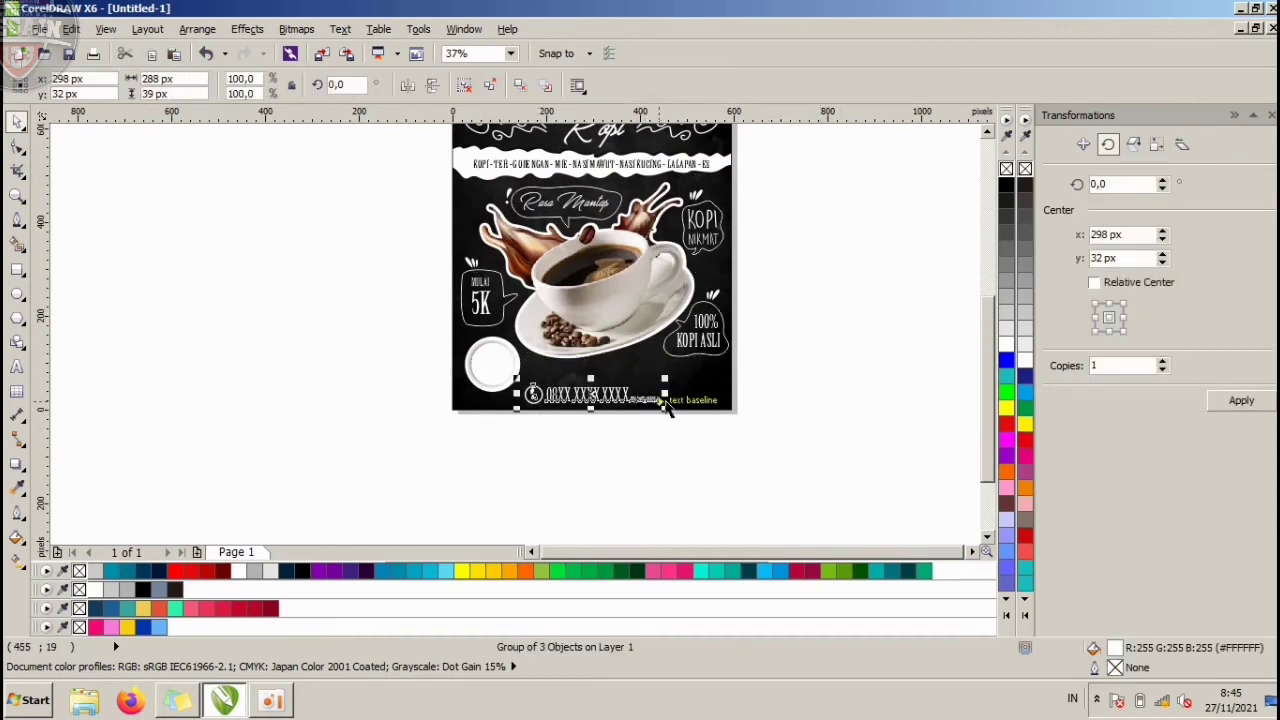
pyautogui.scroll(1, 668, 403)
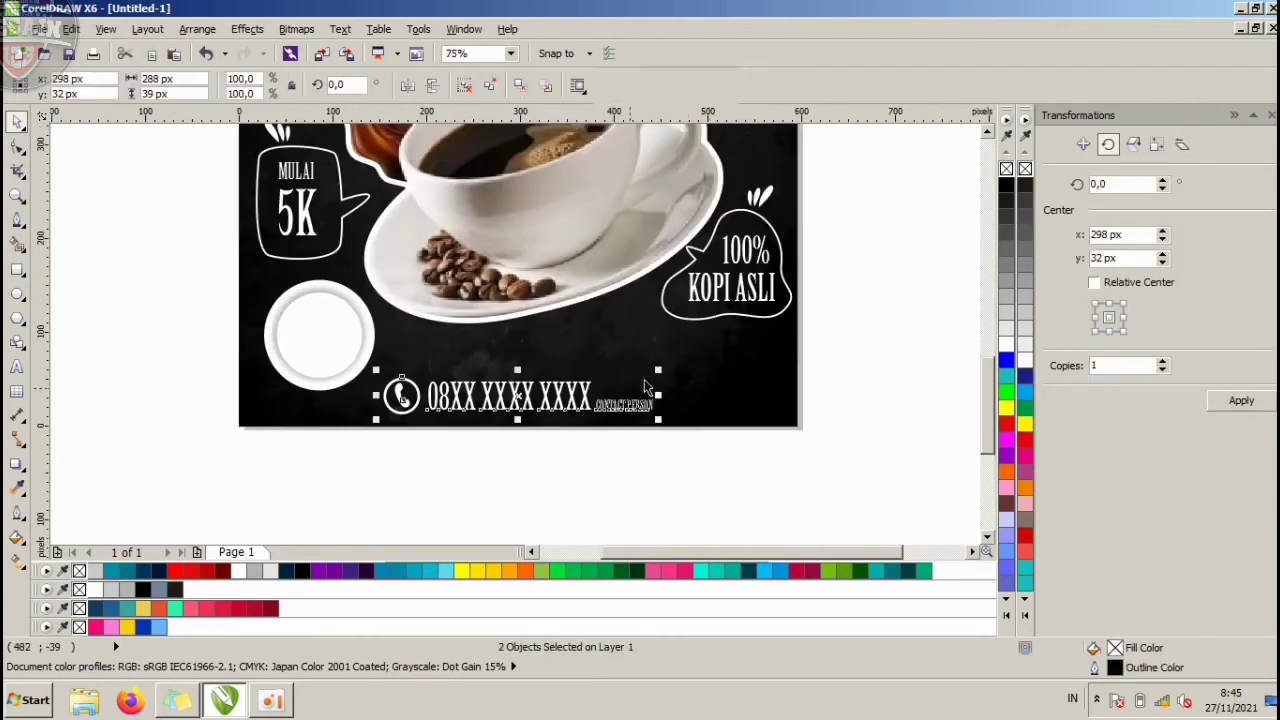
pyautogui.click(625, 405)
pyautogui.moveTo(598, 358); pyautogui.dragTo(595, 360)
pyautogui.keyDown('shift'); pyautogui.click(686, 380); pyautogui.keyUp('shift')
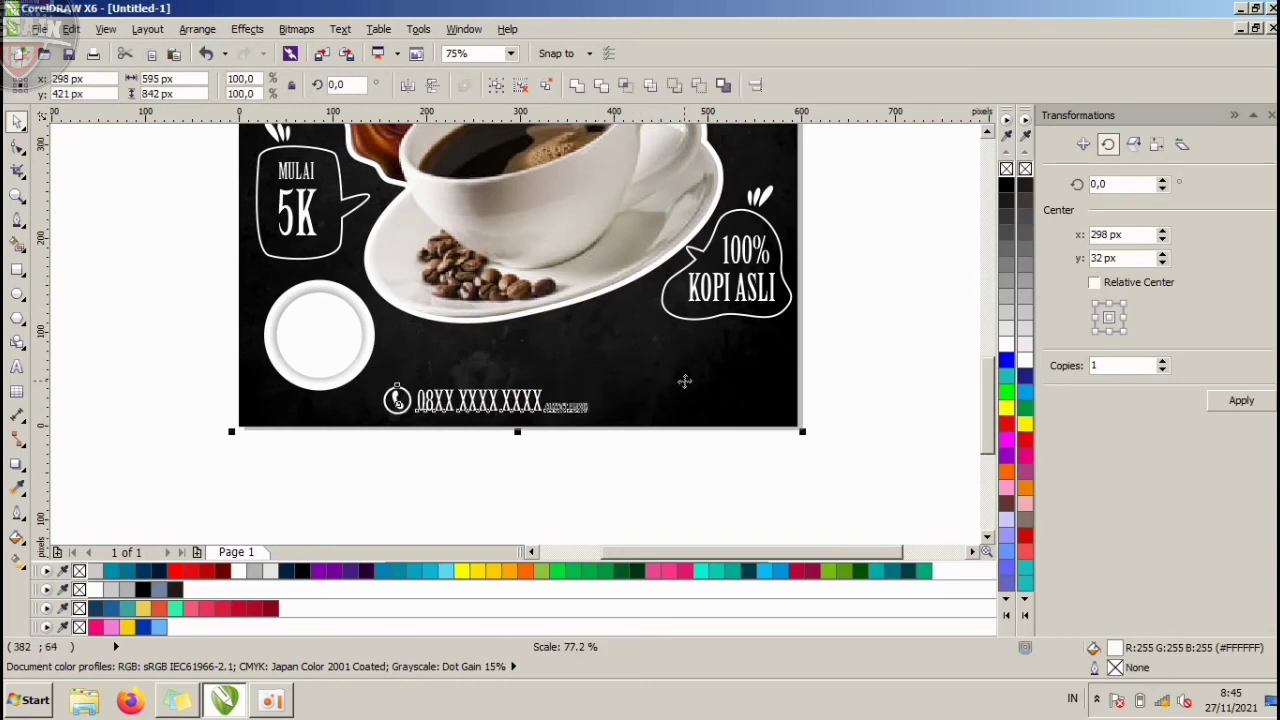
pyautogui.press('c')
# Place a copy of the white circular badge below the "100% KOPI ASLI" bubble and scale the copy down.
pyautogui.moveTo(415, 468); pyautogui.dragTo(210, 242)
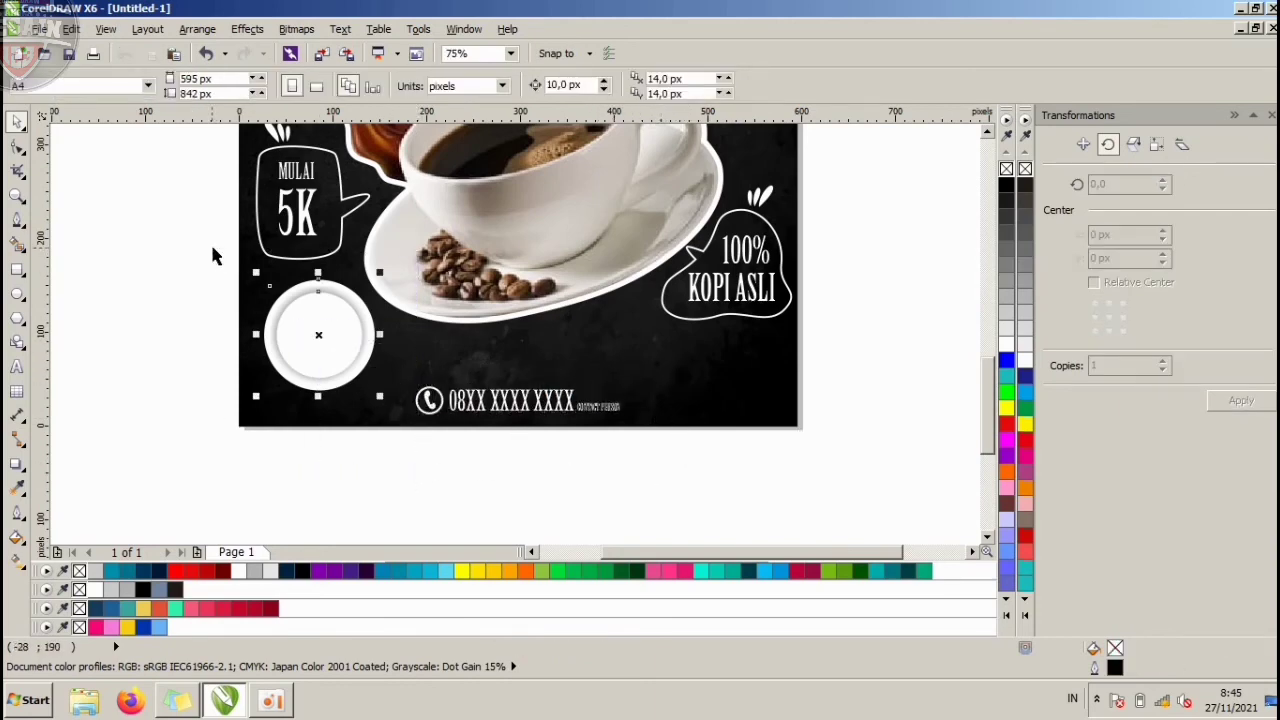
pyautogui.moveTo(298, 323); pyautogui.dragTo(714, 361)
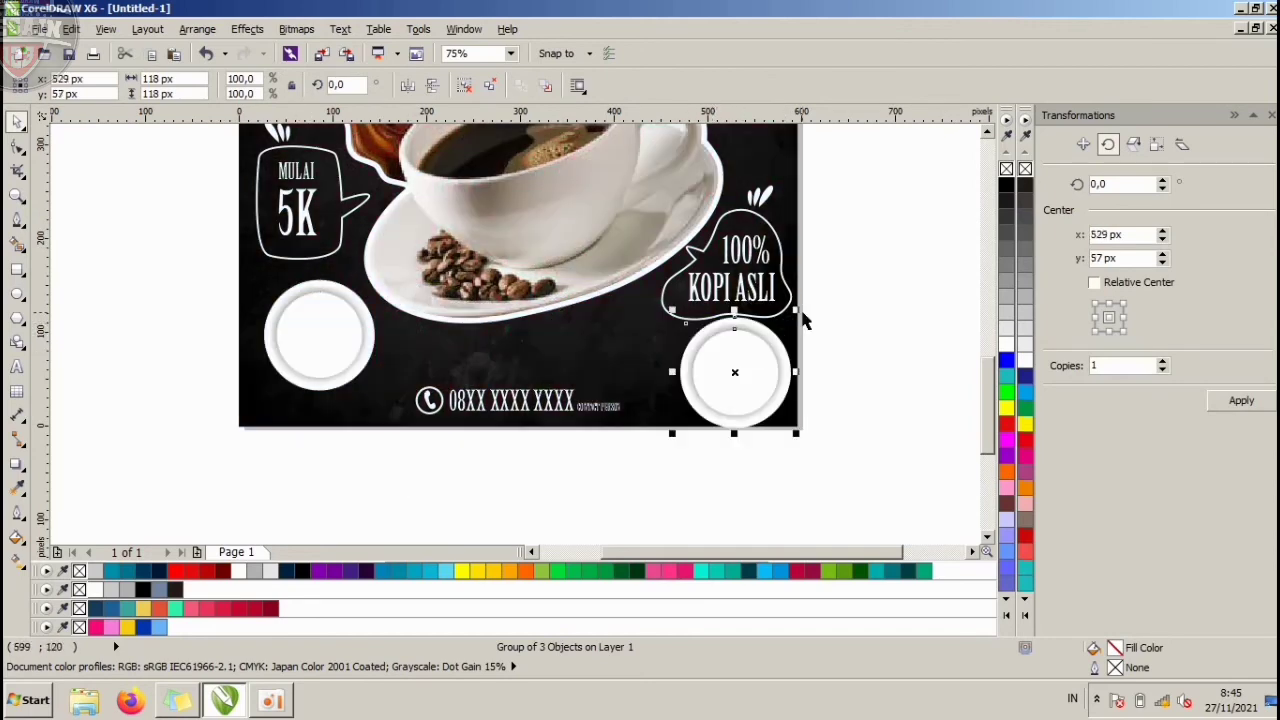
pyautogui.moveTo(795, 313); pyautogui.dragTo(778, 331)
pyautogui.click(814, 405)
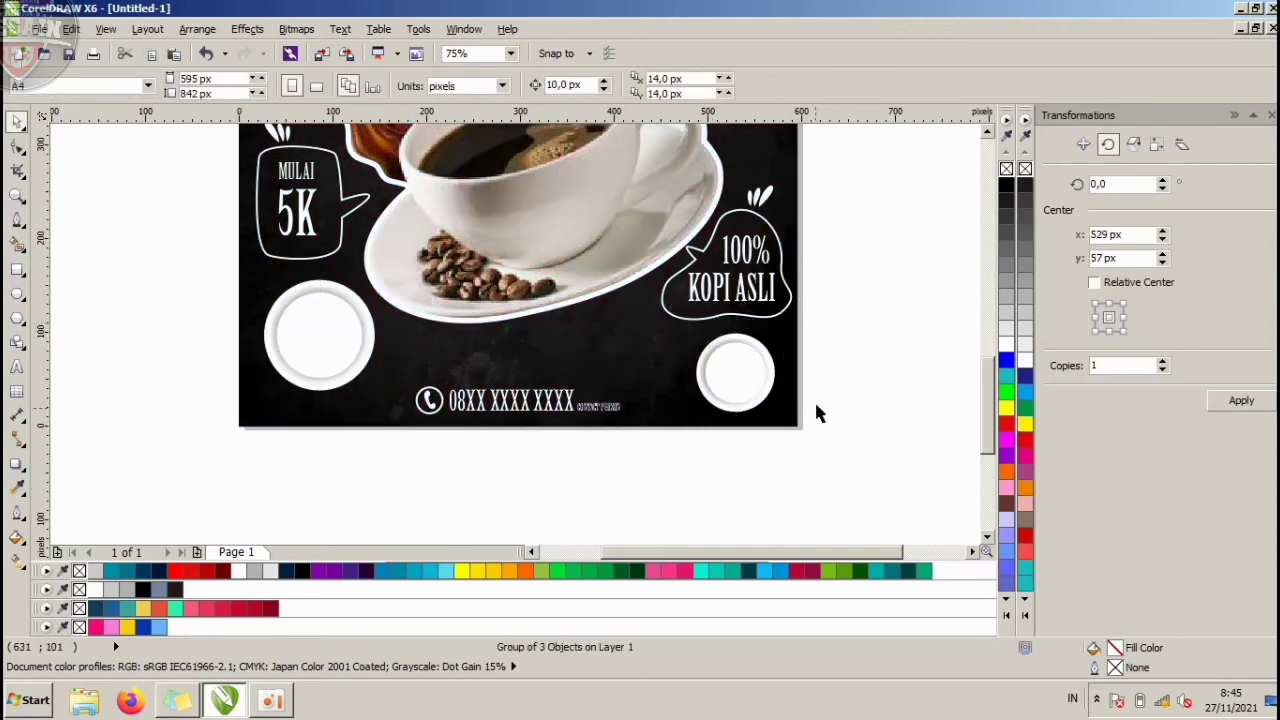
# Scale the cup and its speech bubbles down together to about 94% and again to about 97%, and shift them slightly up.
pyautogui.press('F3')
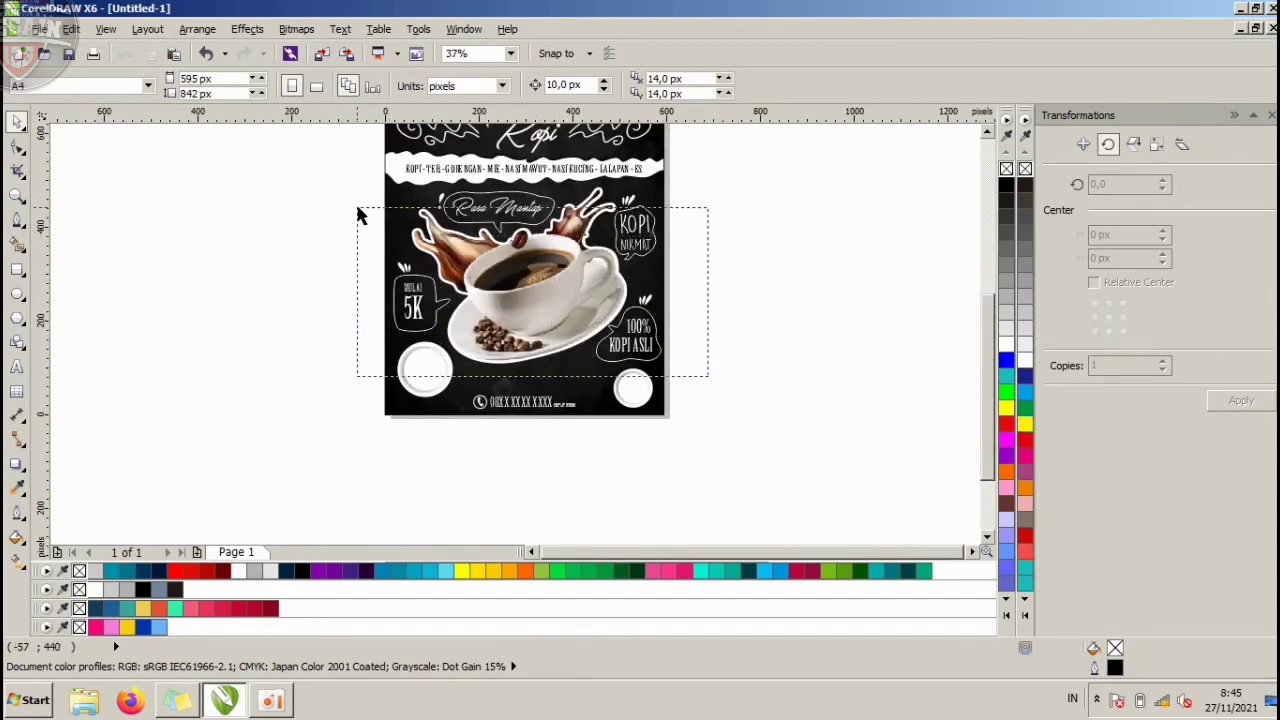
pyautogui.moveTo(340, 182); pyautogui.dragTo(360, 172)
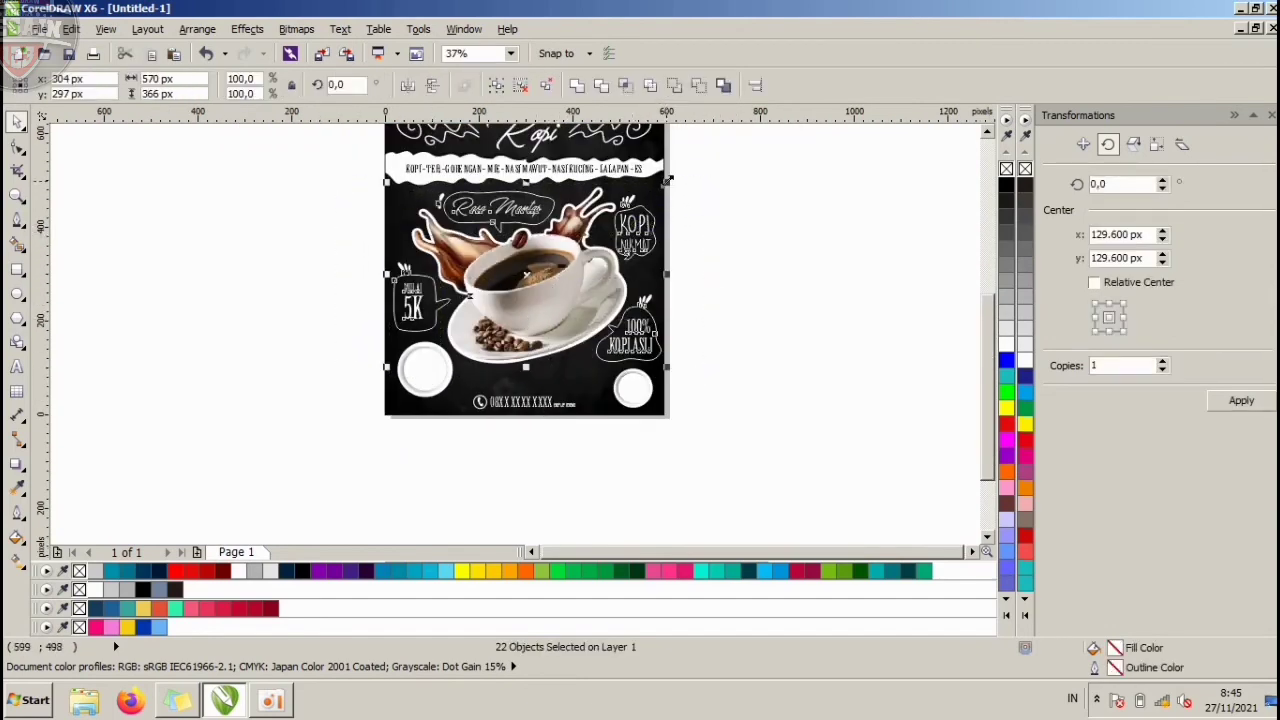
pyautogui.moveTo(667, 178); pyautogui.dragTo(660, 182)
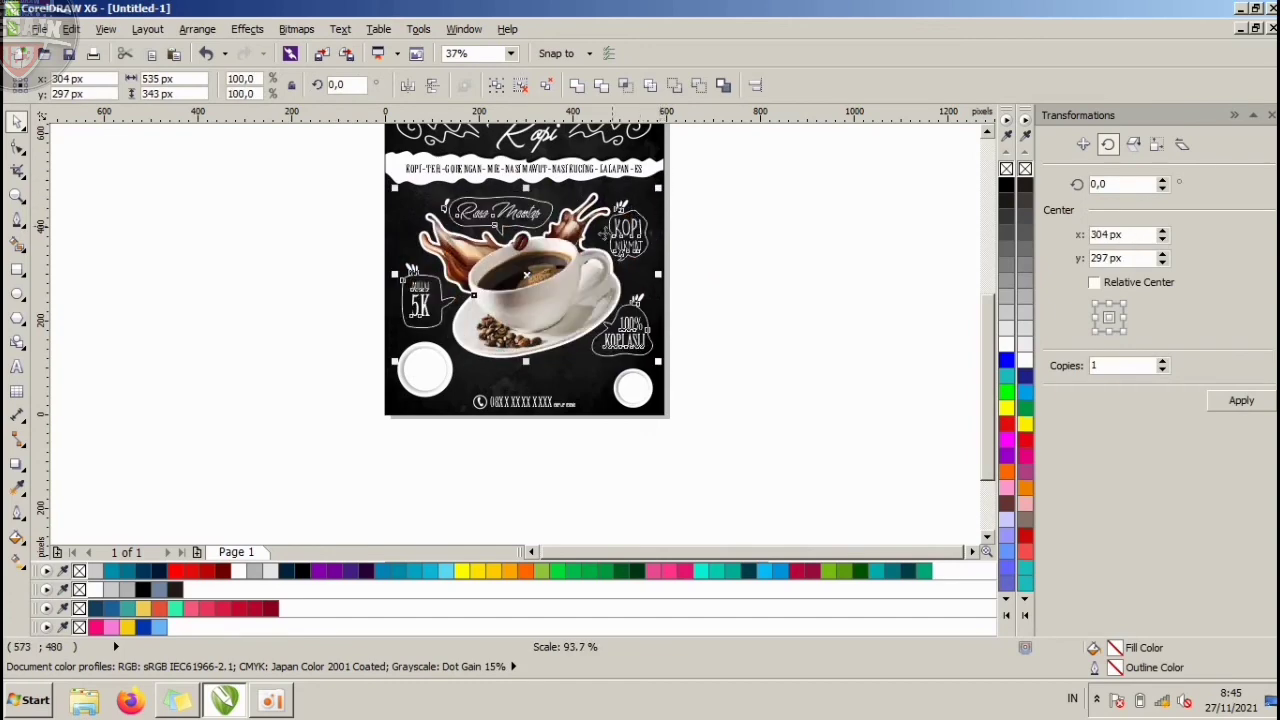
pyautogui.scroll(1, 547, 268)
pyautogui.moveTo(547, 268); pyautogui.dragTo(547, 263)
pyautogui.scroll(-1, 547, 263)
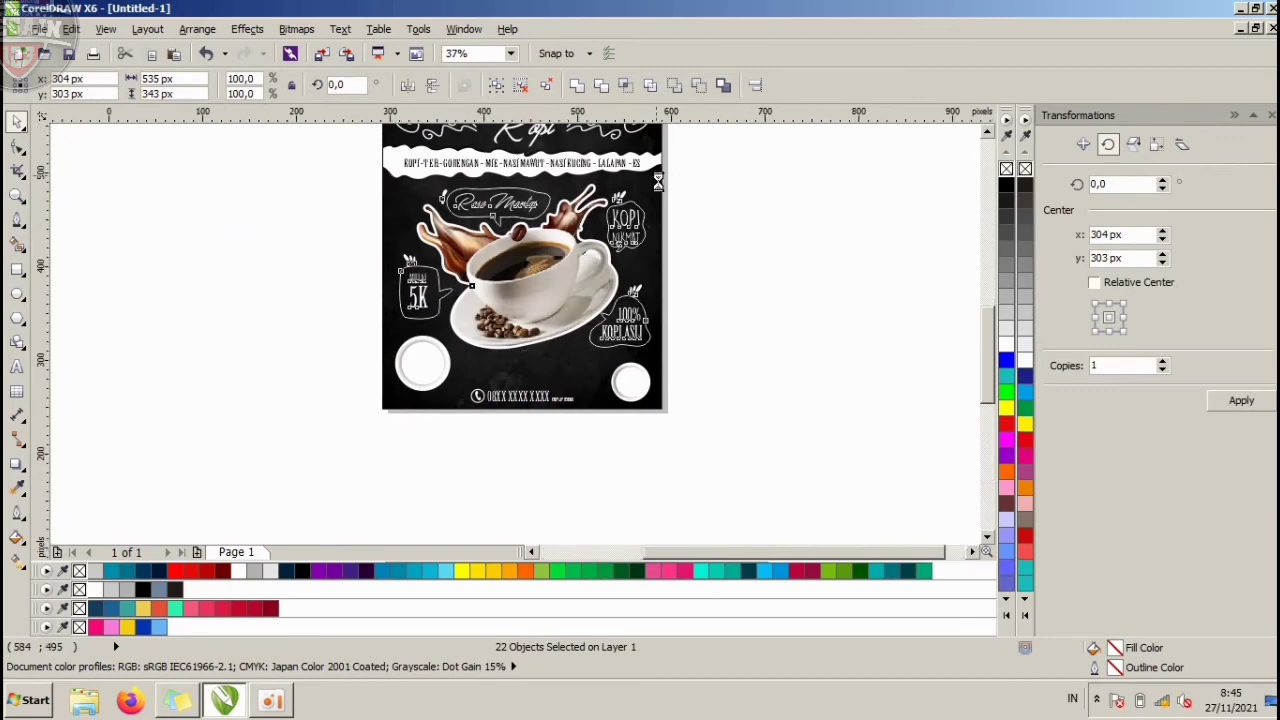
pyautogui.scroll(1, 655, 178)
pyautogui.moveTo(656, 186); pyautogui.dragTo(656, 196)
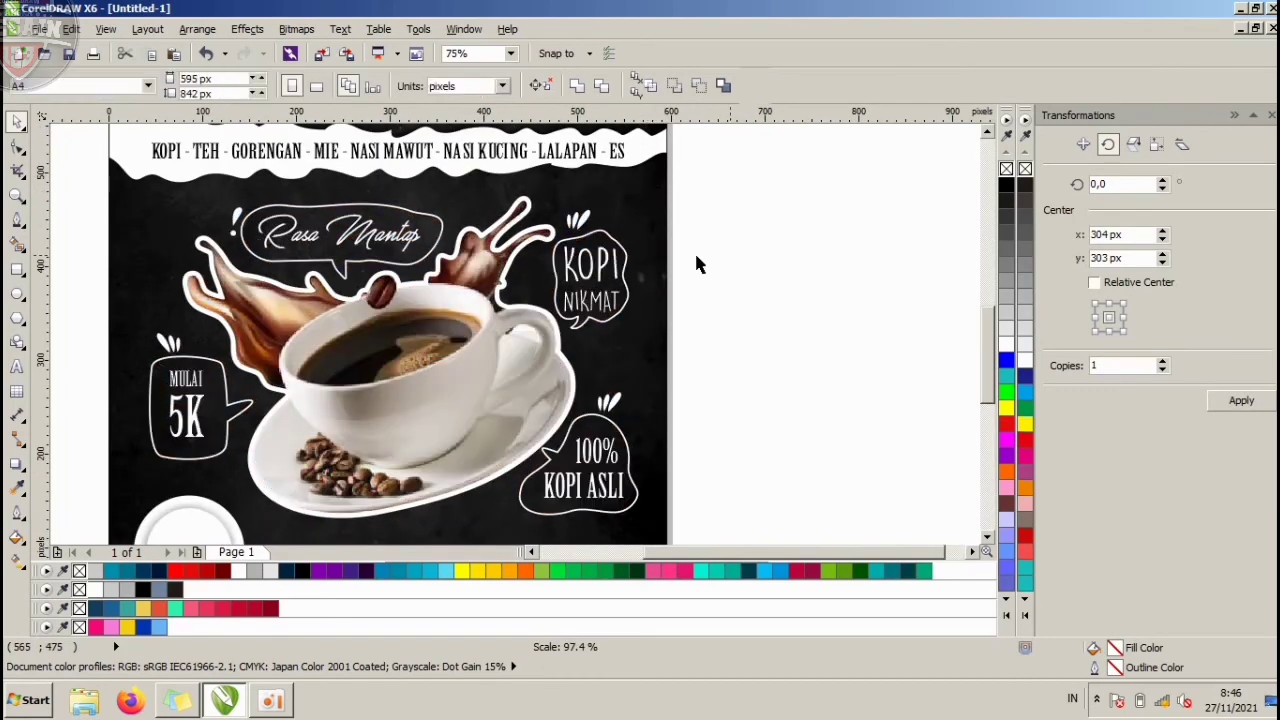
# Group the objects of the "100% KOPI ASLI" bubble and move the group slightly down.
pyautogui.scroll(-1, 729, 372)
pyautogui.moveTo(727, 377); pyautogui.dragTo(684, 392)
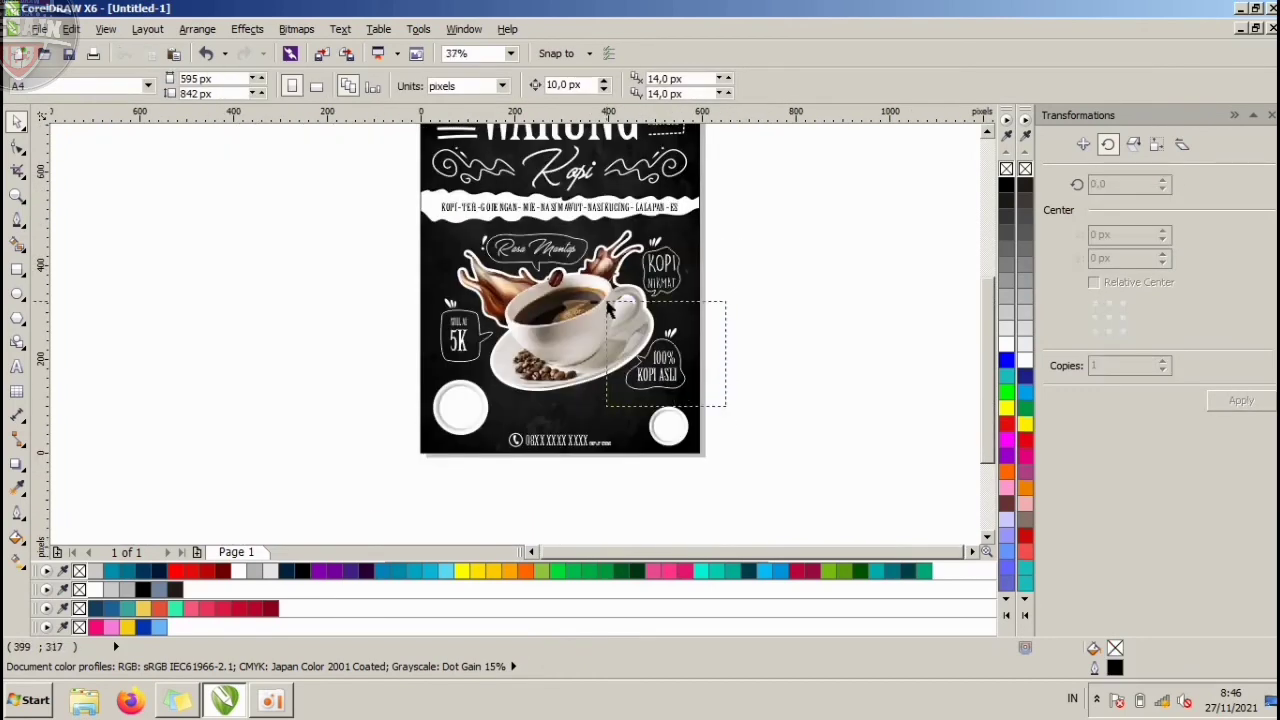
pyautogui.moveTo(607, 310); pyautogui.dragTo(607, 310)
pyautogui.scroll(1, 685, 358)
pyautogui.hotkey('ctrl', 'g')
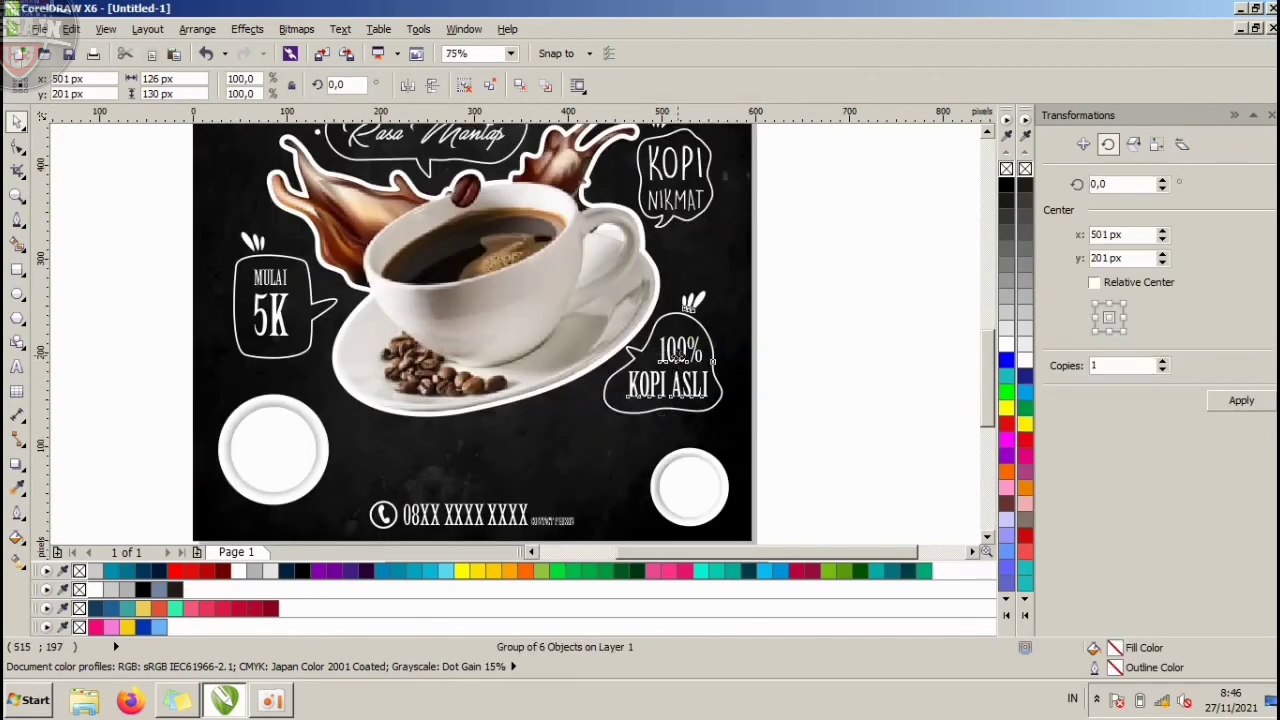
pyautogui.moveTo(675, 355); pyautogui.dragTo(681, 406)
pyautogui.click(808, 345)
# Enlarge the badge copy below the "100% KOPI ASLI" bubble to about 94 px across.
pyautogui.scroll(-1, 752, 393)
pyautogui.scroll(2, 700, 417)
pyautogui.moveTo(726, 360); pyautogui.dragTo(734, 350)
pyautogui.click(788, 411)
pyautogui.scroll(-1, 600, 415)
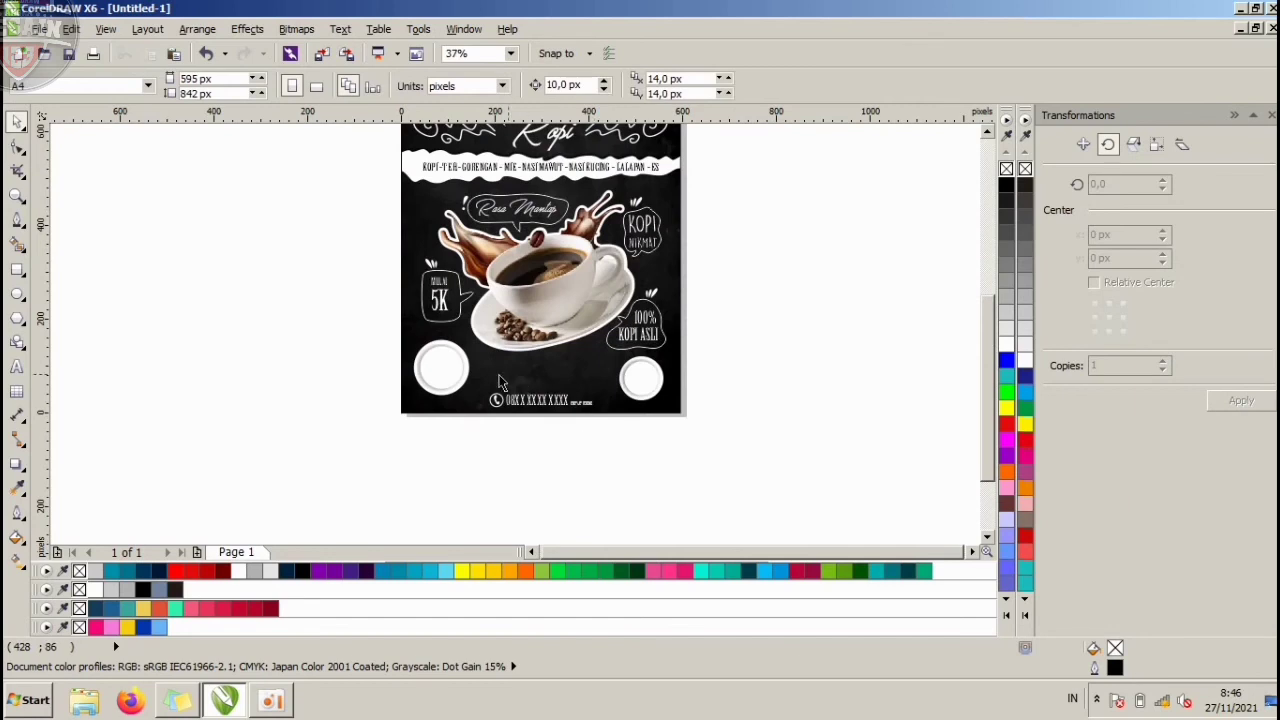
# Add the two-line artistic text "LETS TRY" on the empty area beside the poster.
pyautogui.scroll(1, 462, 373)
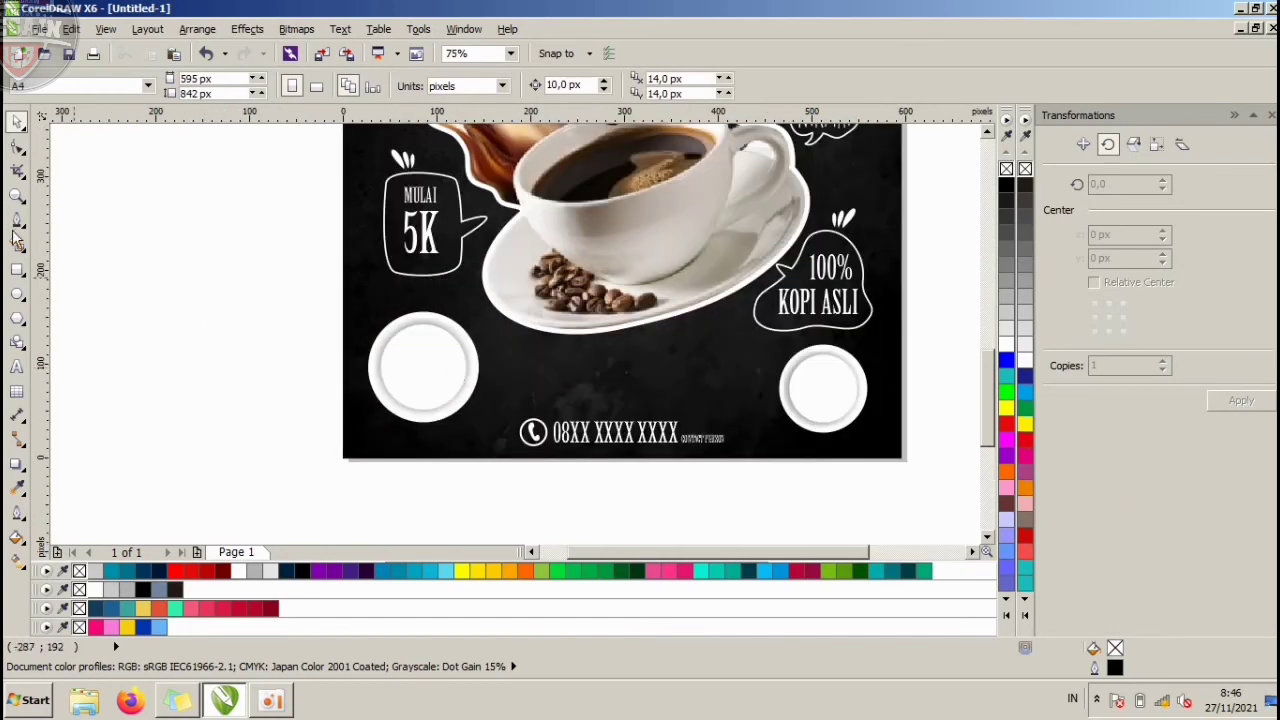
pyautogui.click(27, 368)
pyautogui.click(164, 378)
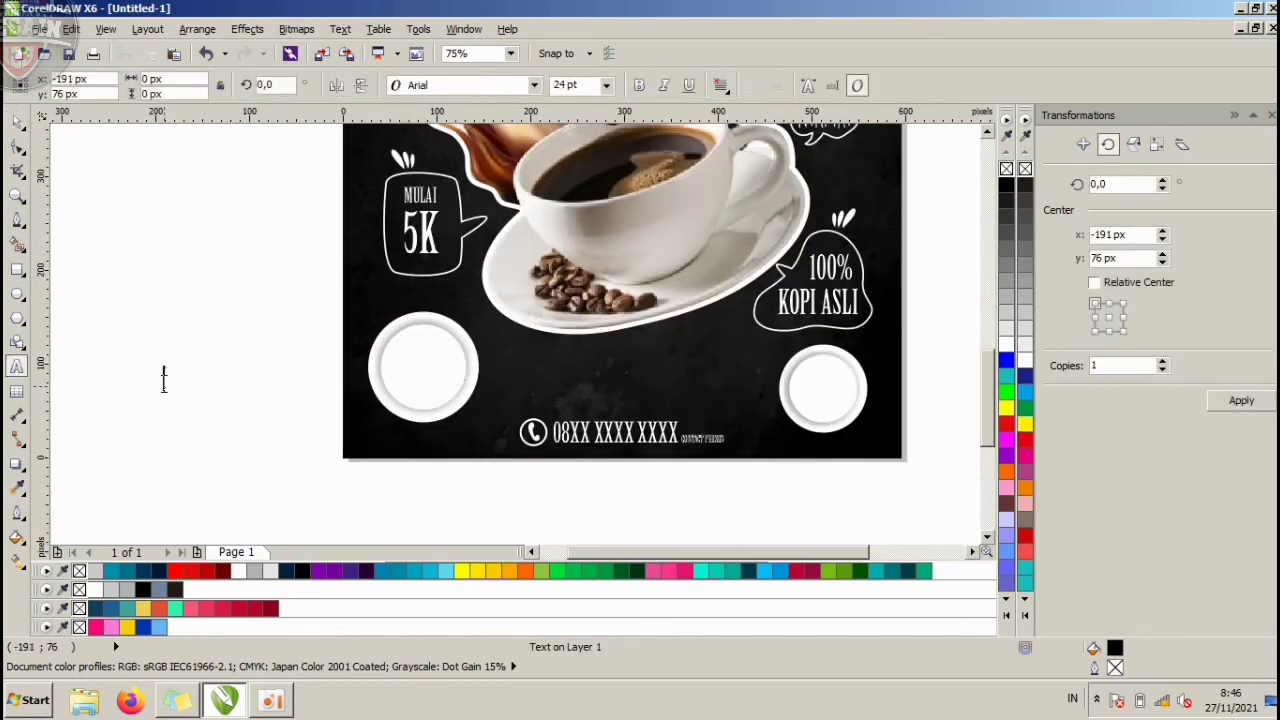
pyautogui.write('ETS')
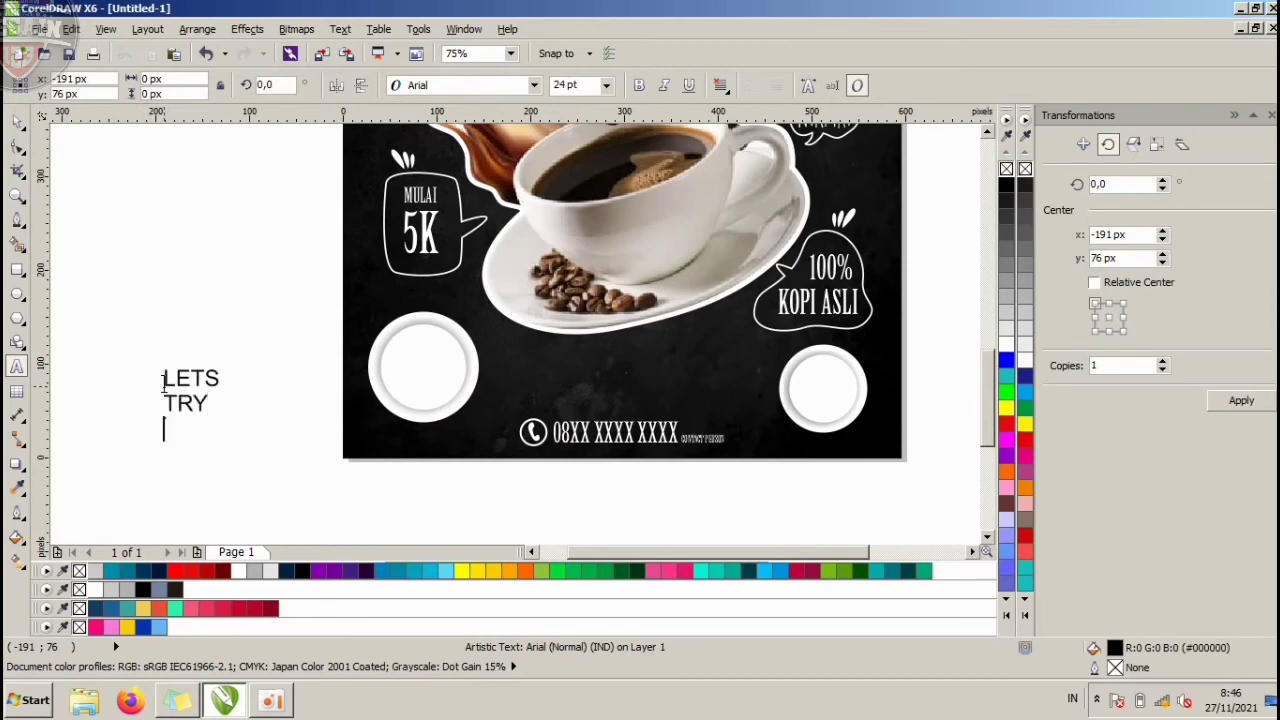
pyautogui.click(254, 386)
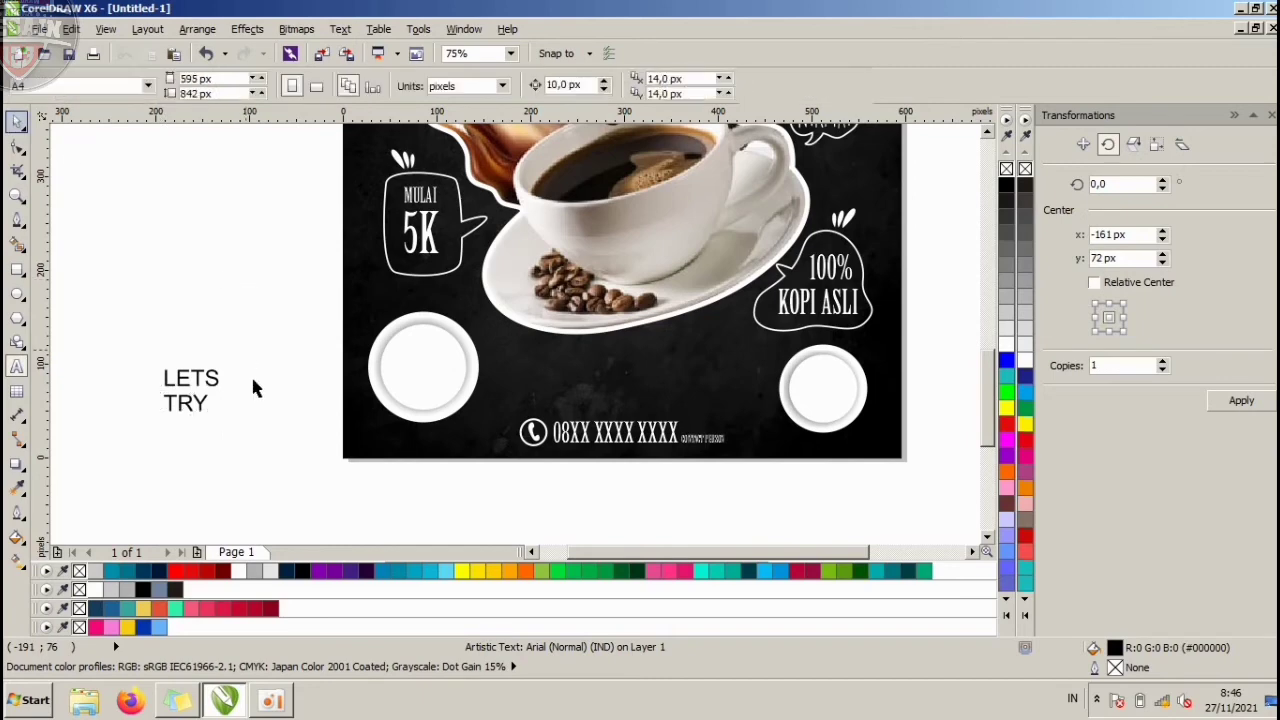
# Break the "LETS TRY" text apart into separate lines and set both to the Birch Std font.
pyautogui.click(216, 387)
pyautogui.click(228, 304)
pyautogui.click(215, 387)
pyautogui.hotkey('ctrl', 'k')
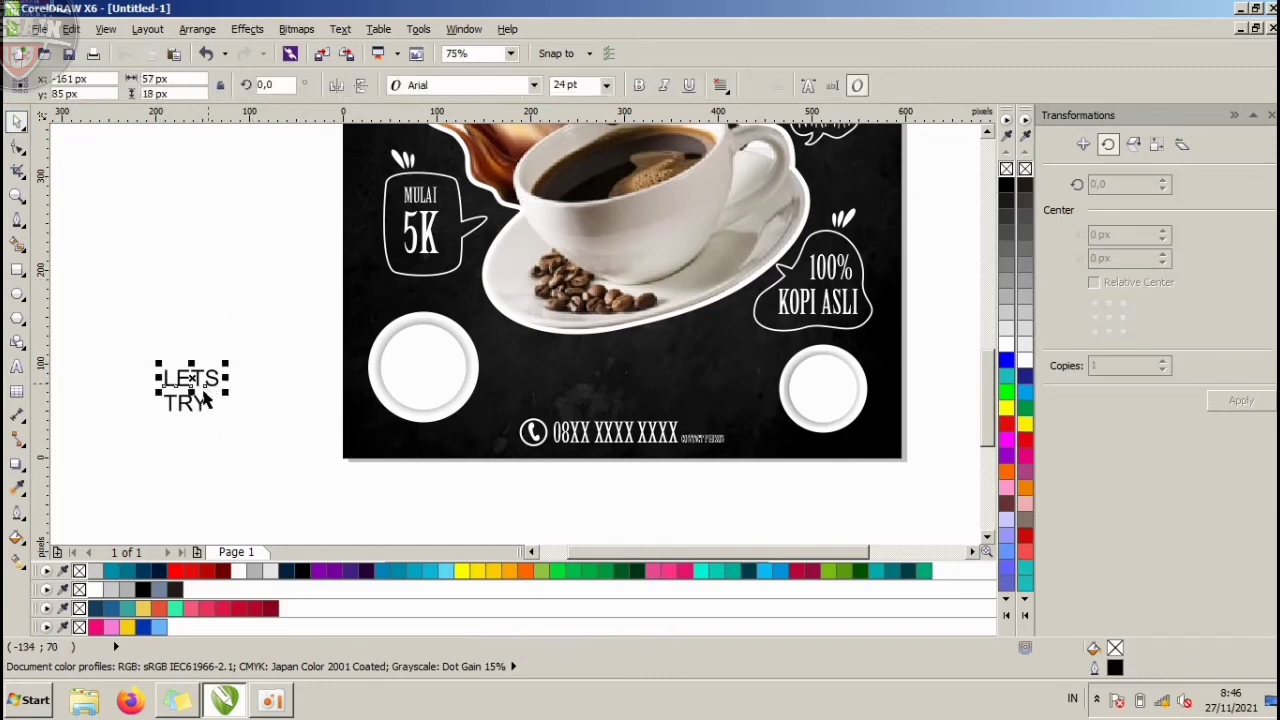
pyautogui.keyDown('shift'); pyautogui.click(197, 403); pyautogui.keyUp('shift')
pyautogui.click(449, 92)
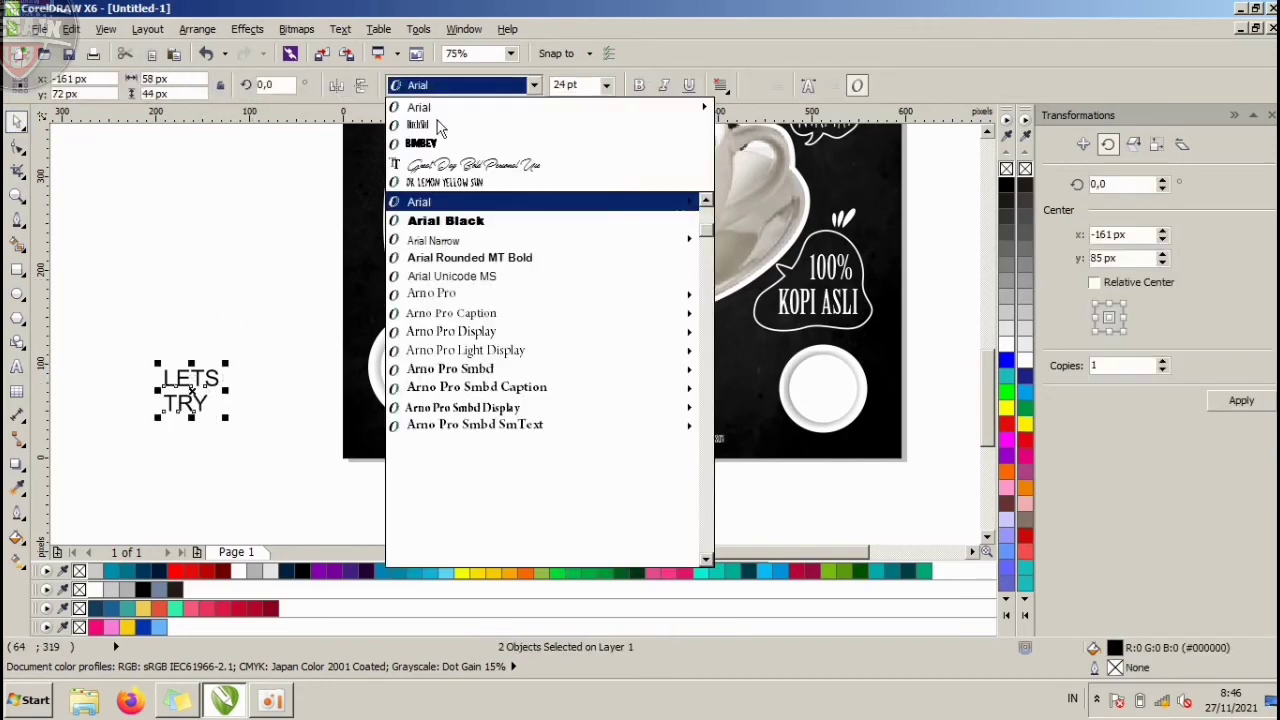
pyautogui.click(425, 127)
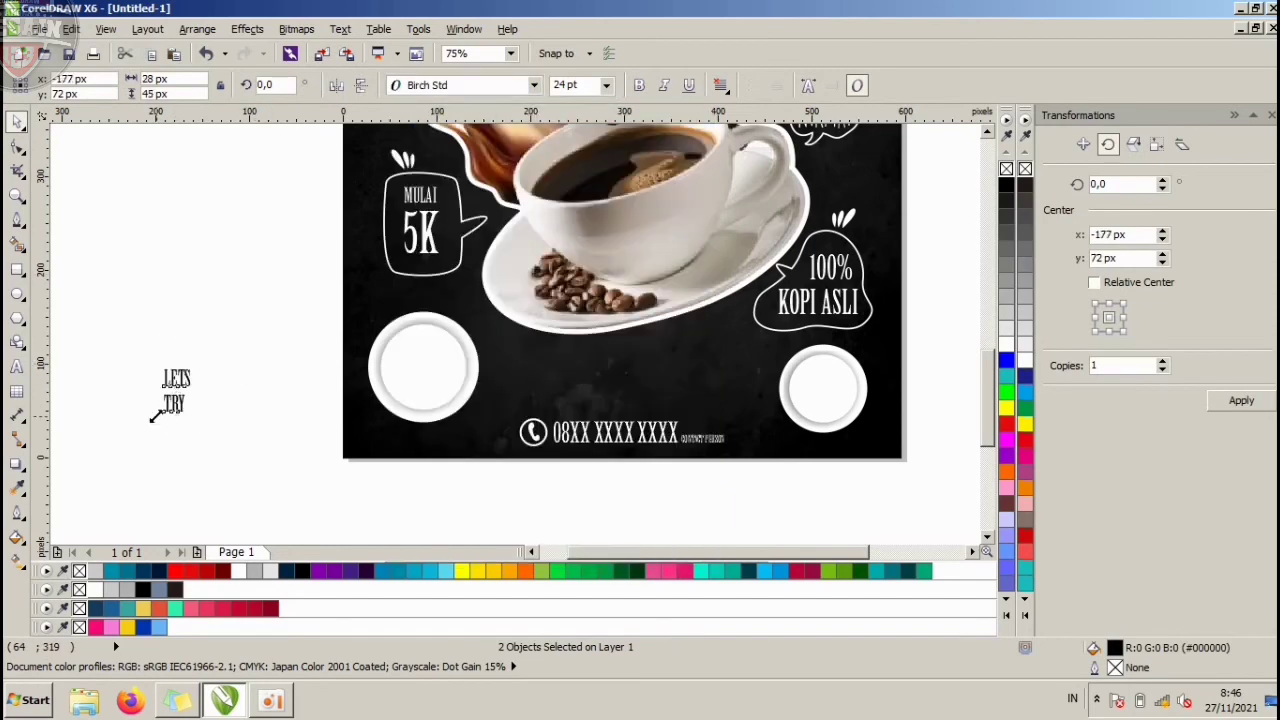
# Move "LETS" and "TRY" onto the badge below the "MULAI 5K" bubble, tighten their spacing and enlarge them to about 34.7 pt.
pyautogui.moveTo(184, 400); pyautogui.dragTo(447, 324)
pyautogui.scroll(2, 453, 337)
pyautogui.click(102, 387)
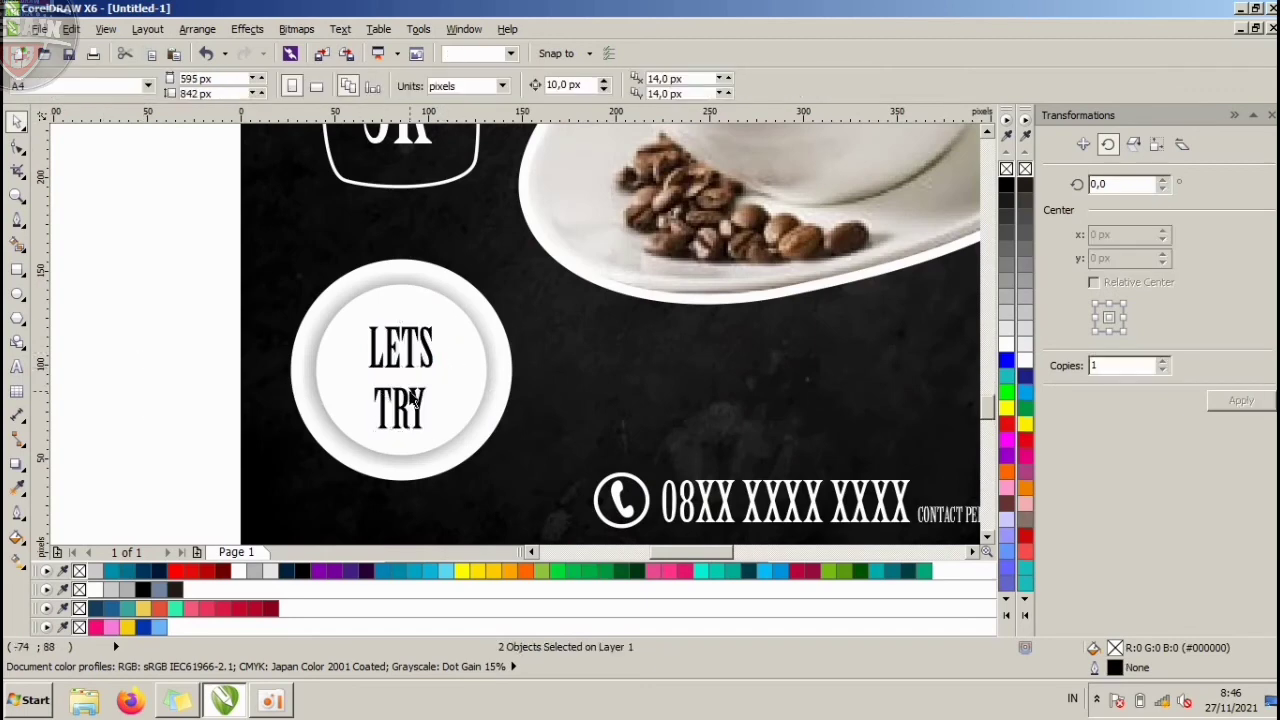
pyautogui.scroll(2, 412, 398)
pyautogui.moveTo(412, 398); pyautogui.dragTo(435, 376)
pyautogui.keyDown('shift'); pyautogui.click(450, 319); pyautogui.keyUp('shift')
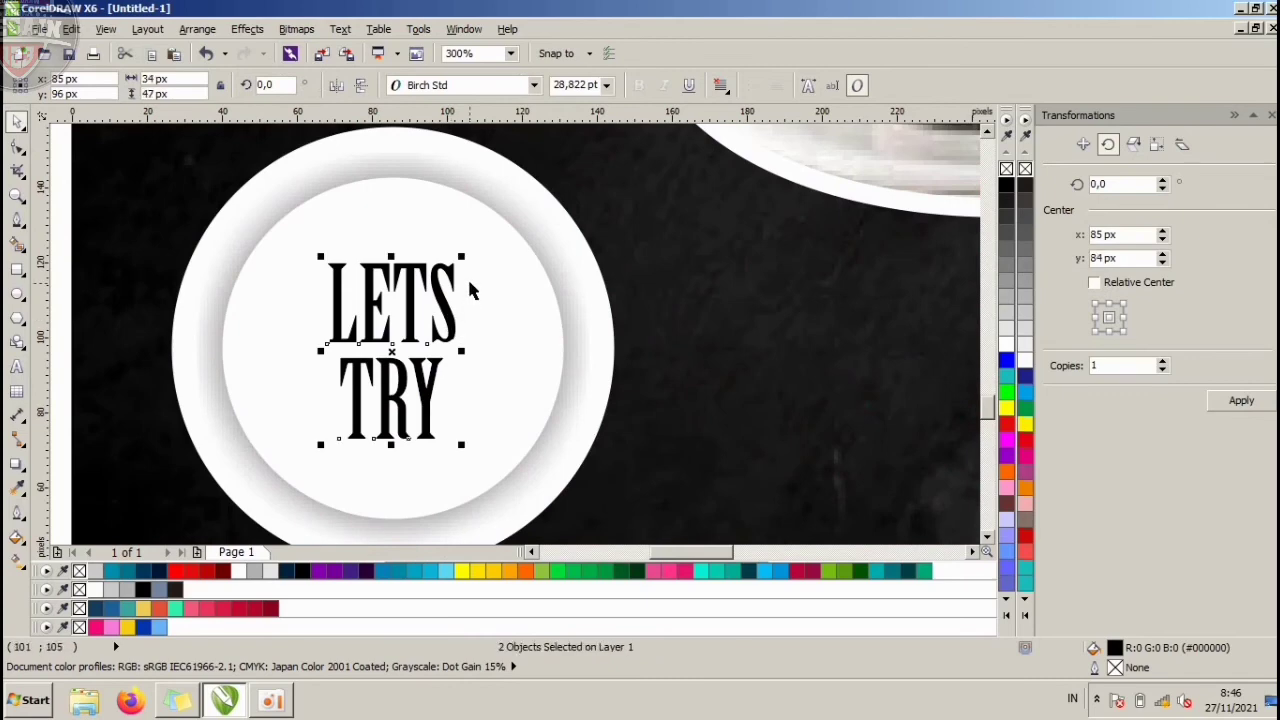
pyautogui.moveTo(464, 258); pyautogui.dragTo(486, 236)
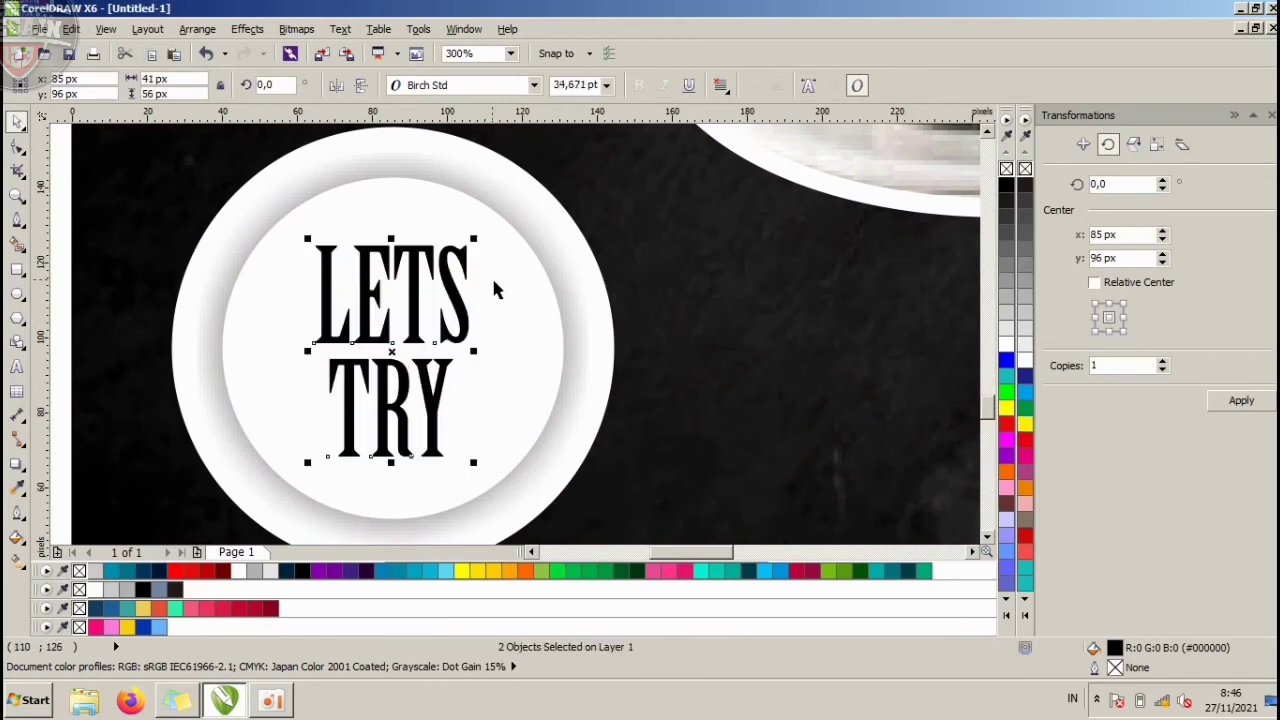
# Try to align both text lines to the centre of the badge.
pyautogui.keyDown('shift'); pyautogui.click(508, 295); pyautogui.keyUp('shift')
pyautogui.press('e')
pyautogui.press('c')
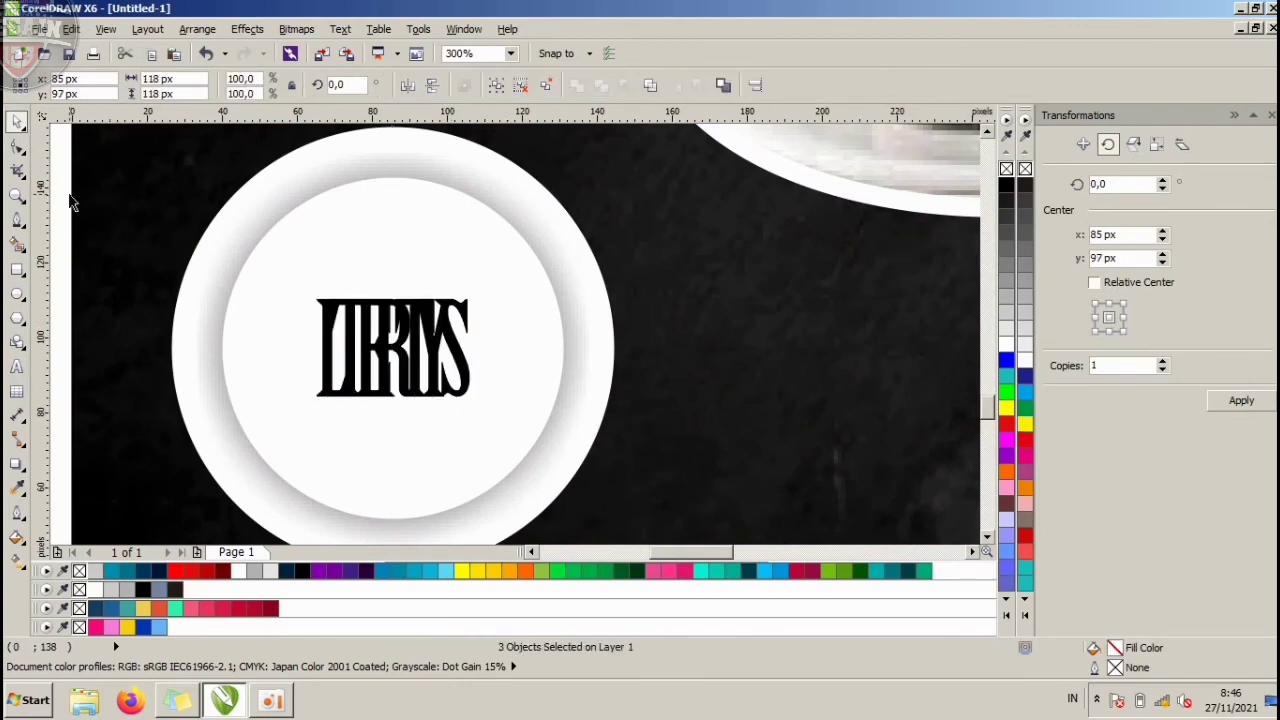
pyautogui.hotkey('ctrl', 'z')
# Group the "LETS" and "TRY" lines and rotate the group by about 9.9° on the badge.
pyautogui.click(462, 300)
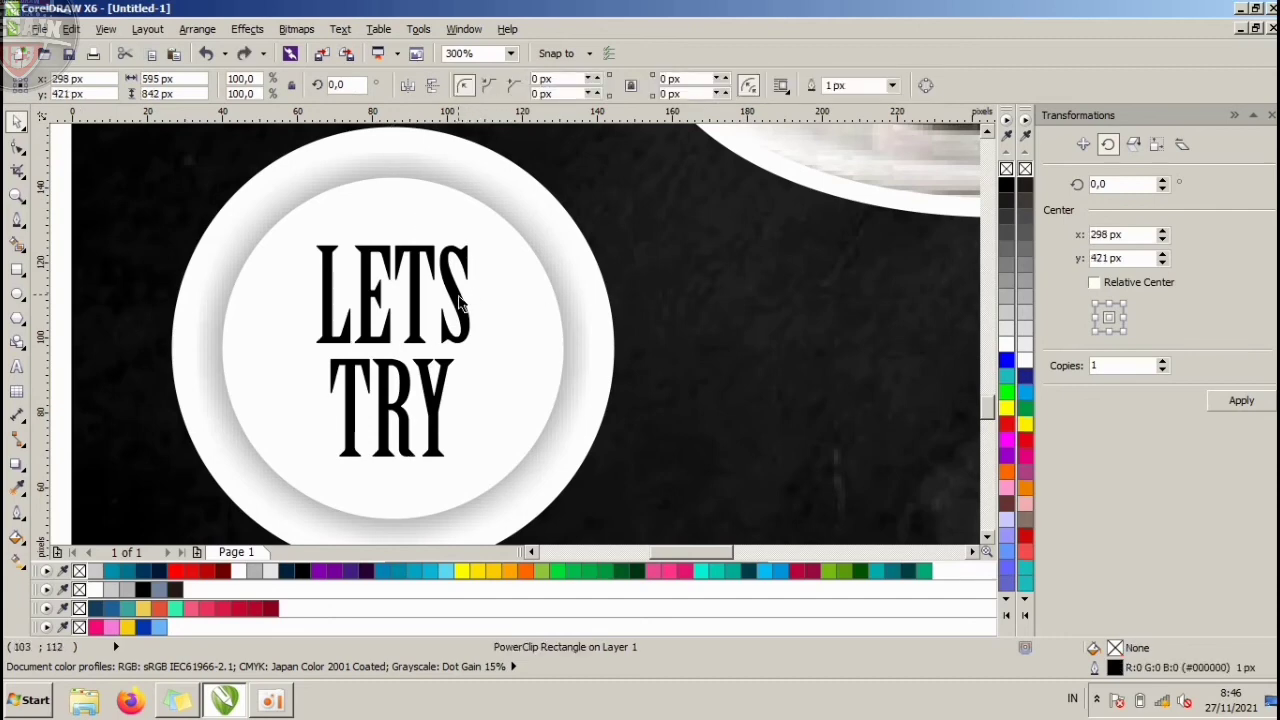
pyautogui.click(462, 300)
pyautogui.keyDown('shift'); pyautogui.click(437, 400); pyautogui.keyUp('shift')
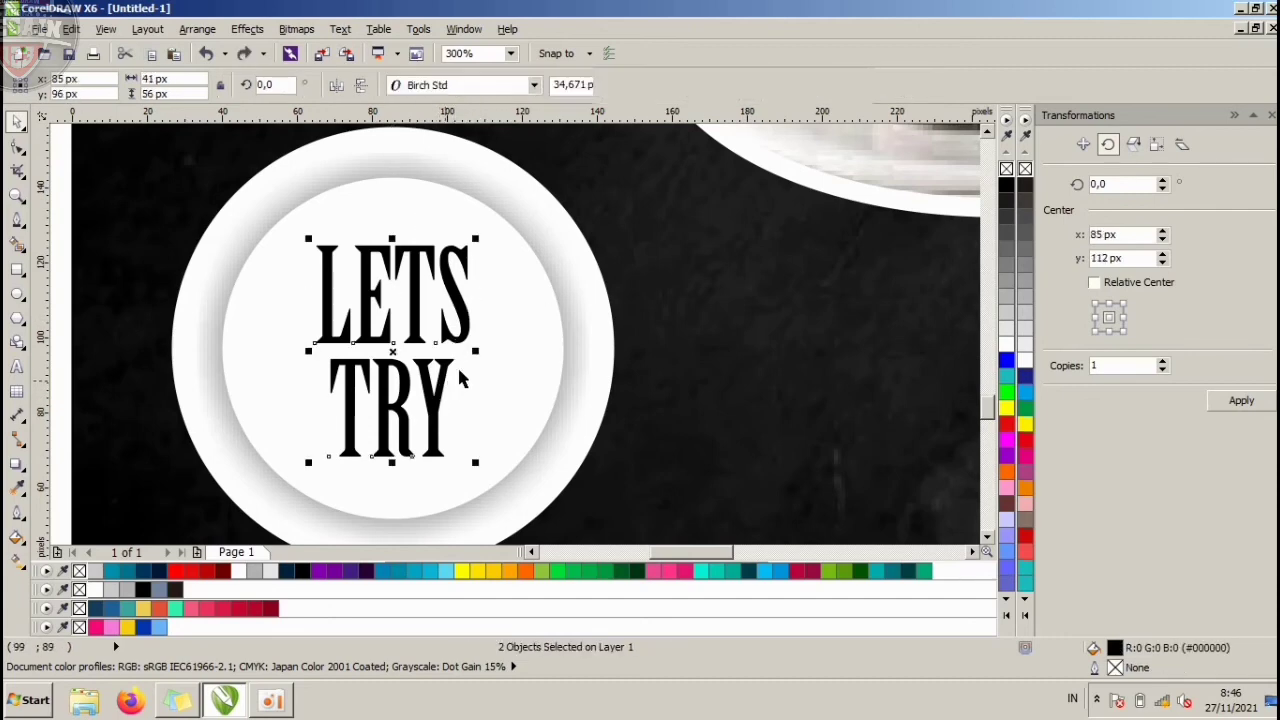
pyautogui.hotkey('ctrl', 'g')
pyautogui.moveTo(477, 245); pyautogui.dragTo(457, 298)
pyautogui.scroll(-4, 455, 300)
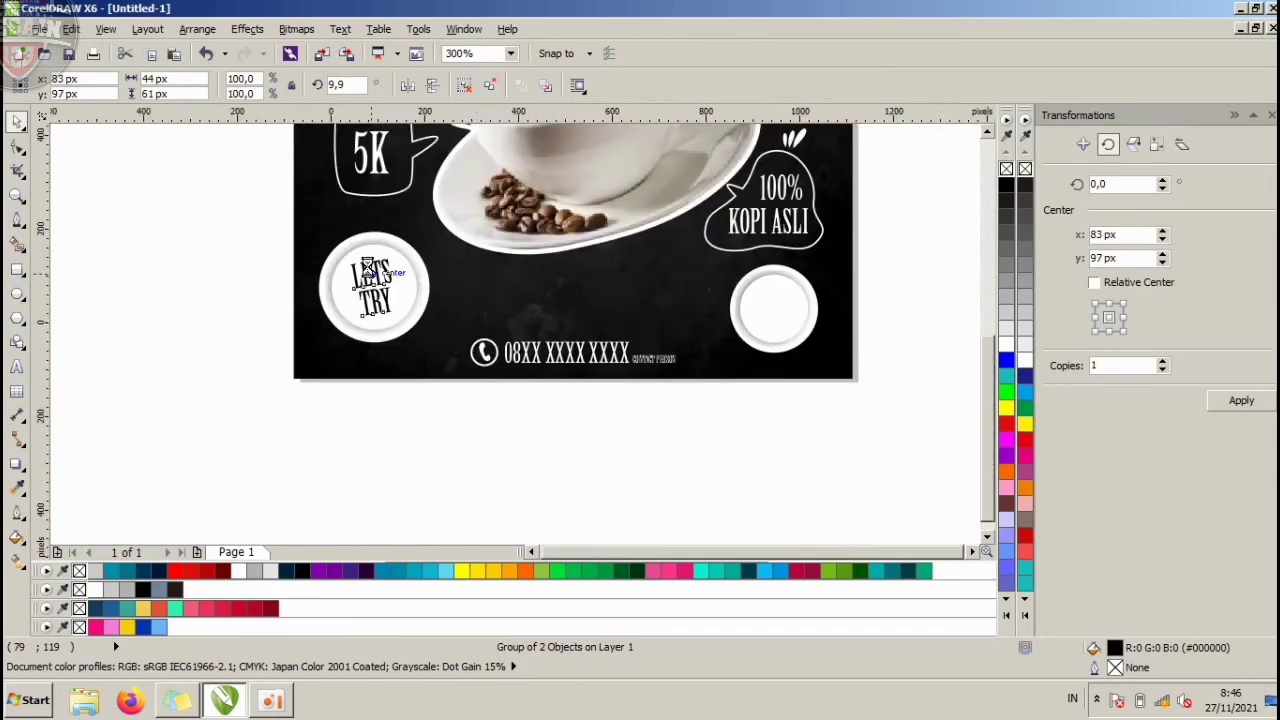
# Enlarge the empty badge to about 103 px across and nudge it slightly down.
pyautogui.scroll(1, 615, 290)
pyautogui.click(566, 298)
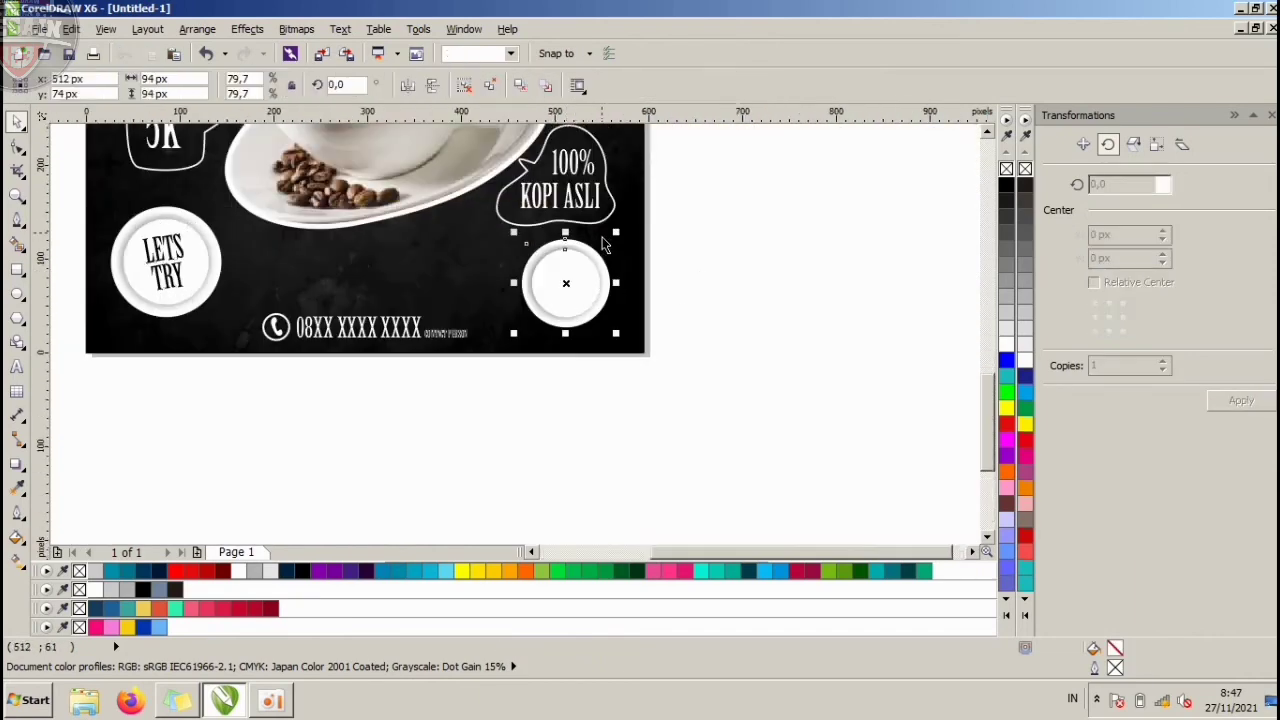
pyautogui.scroll(1, 620, 238)
pyautogui.moveTo(622, 232); pyautogui.dragTo(630, 223)
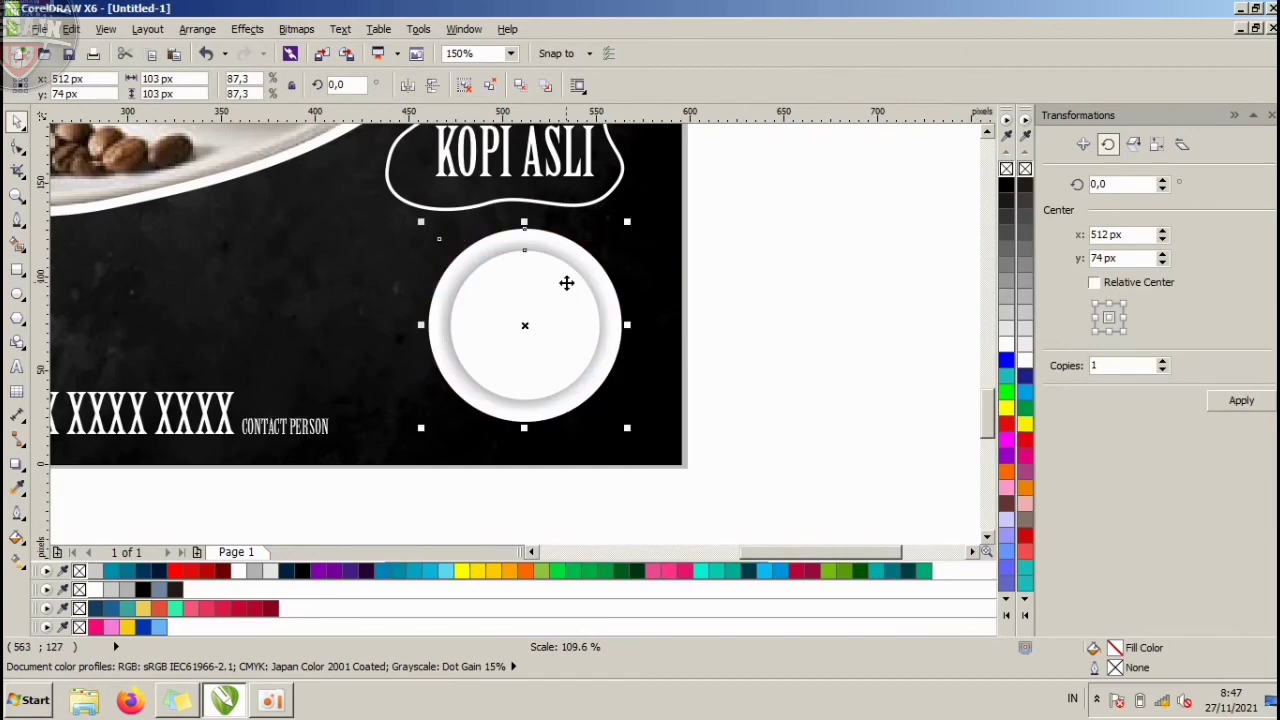
pyautogui.moveTo(566, 283); pyautogui.dragTo(566, 290)
pyautogui.scroll(-1, 490, 338)
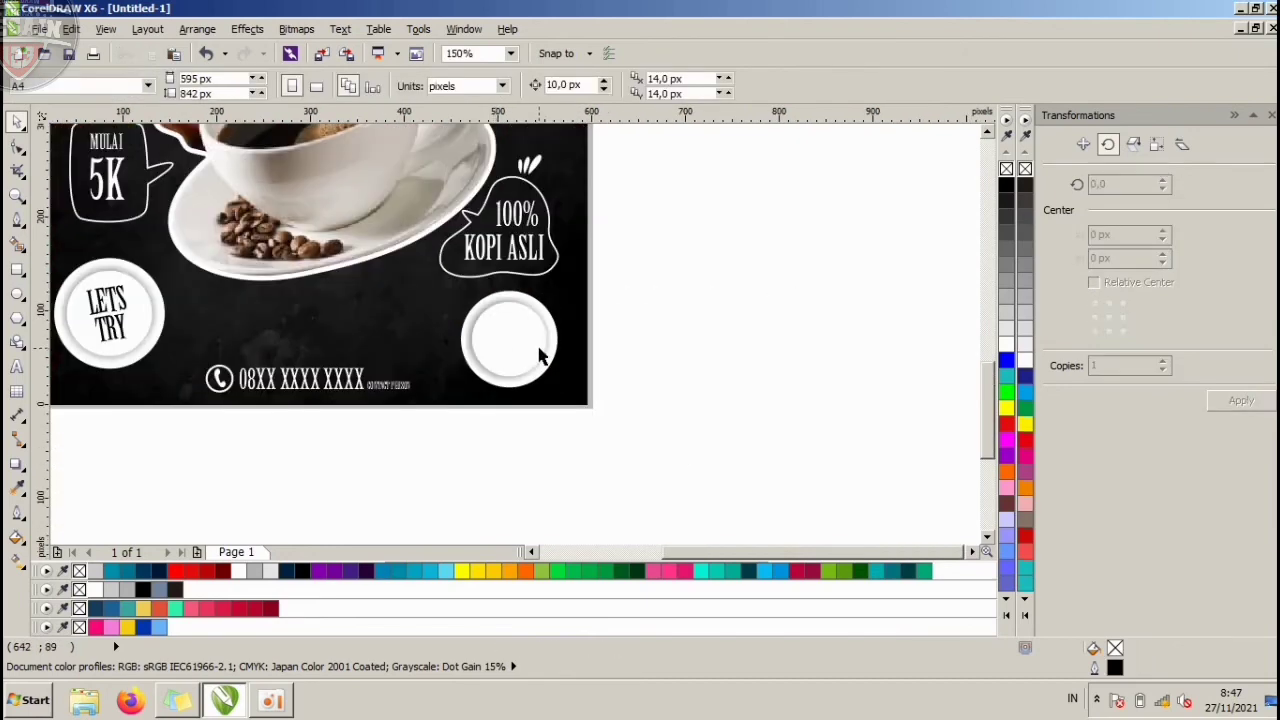
# Try to draw a bowl shape about 51 px wide inside the empty badge with the Pen tool.
pyautogui.scroll(1, 546, 375)
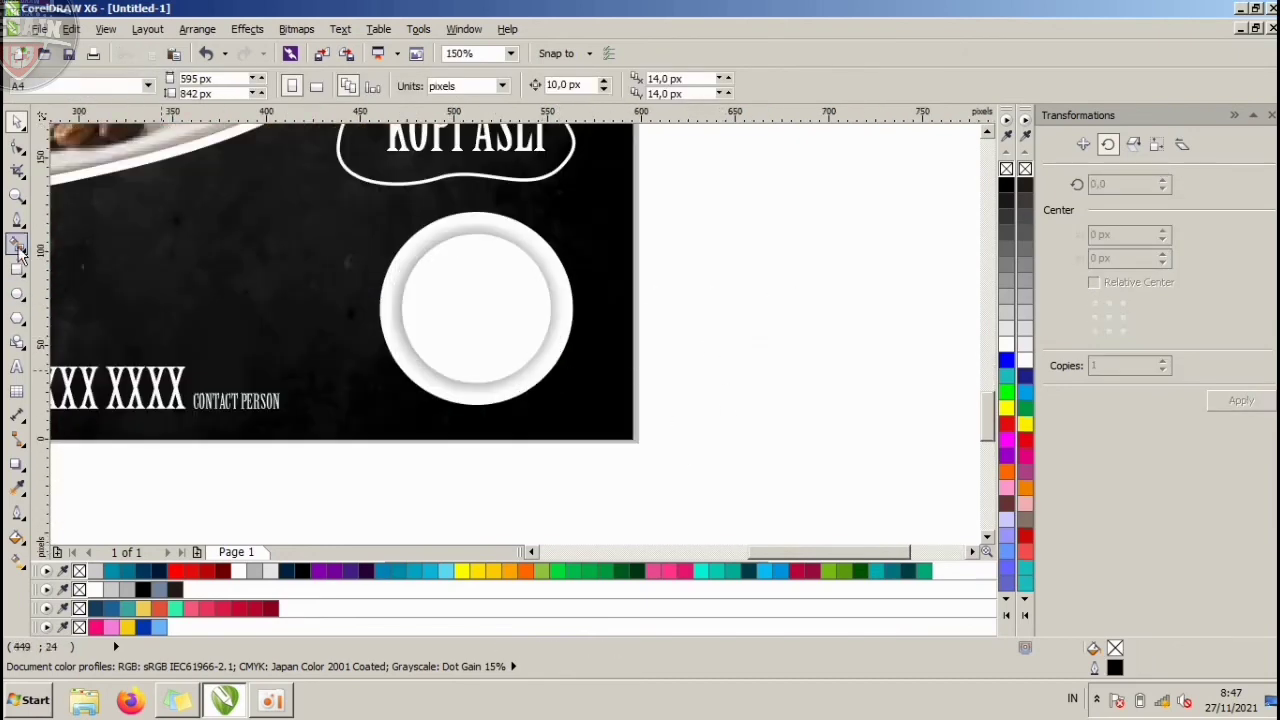
pyautogui.click(16, 220)
pyautogui.scroll(1, 490, 319)
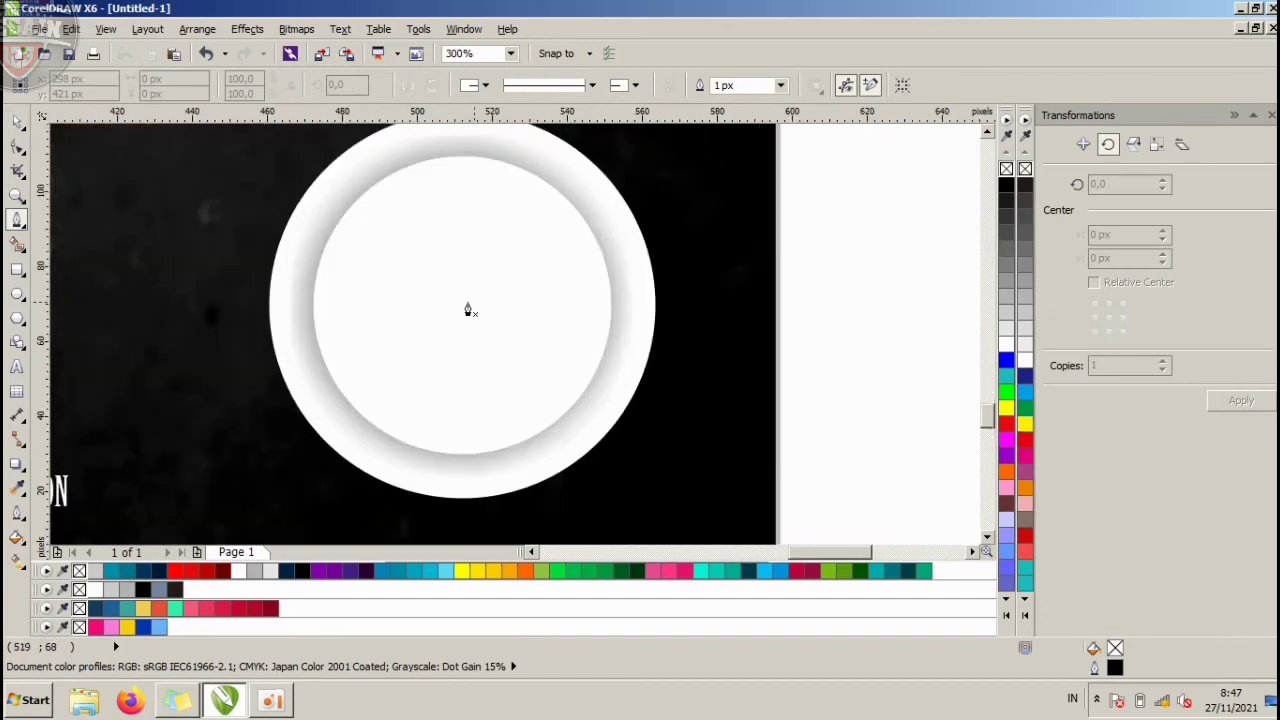
pyautogui.click(372, 294)
pyautogui.click(569, 293)
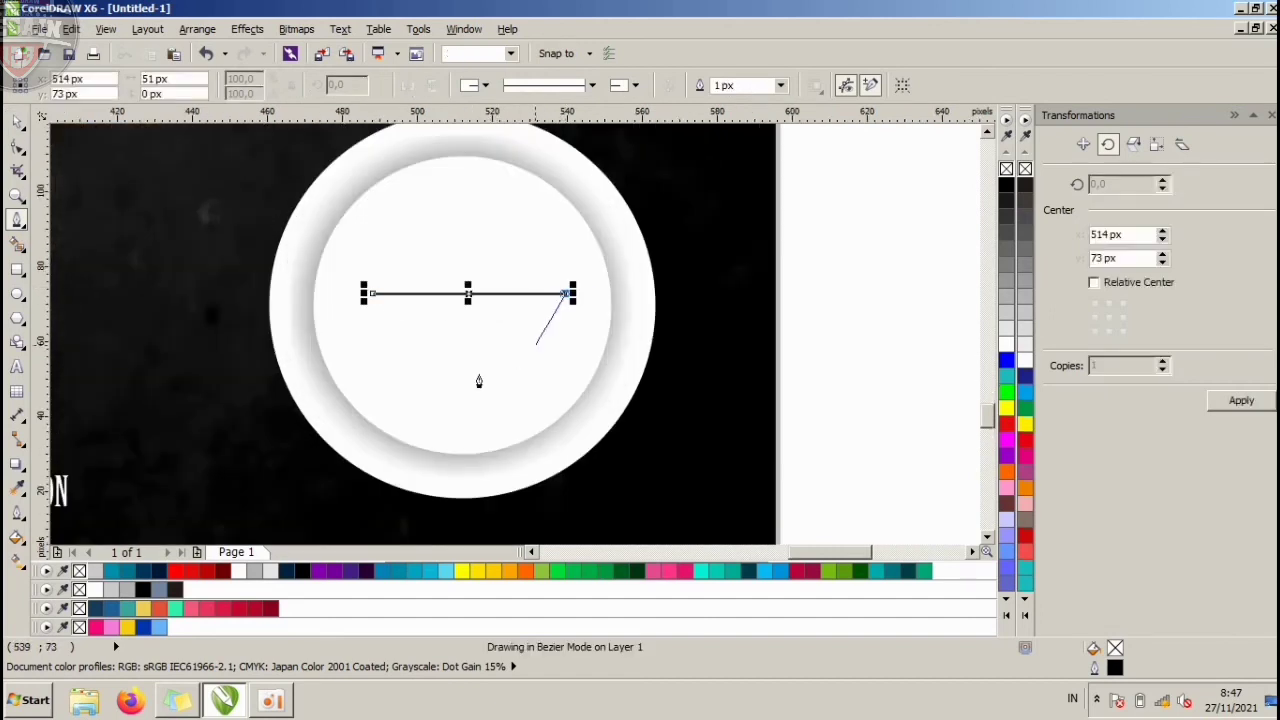
pyautogui.moveTo(487, 369); pyautogui.dragTo(423, 381)
pyautogui.click(372, 294)
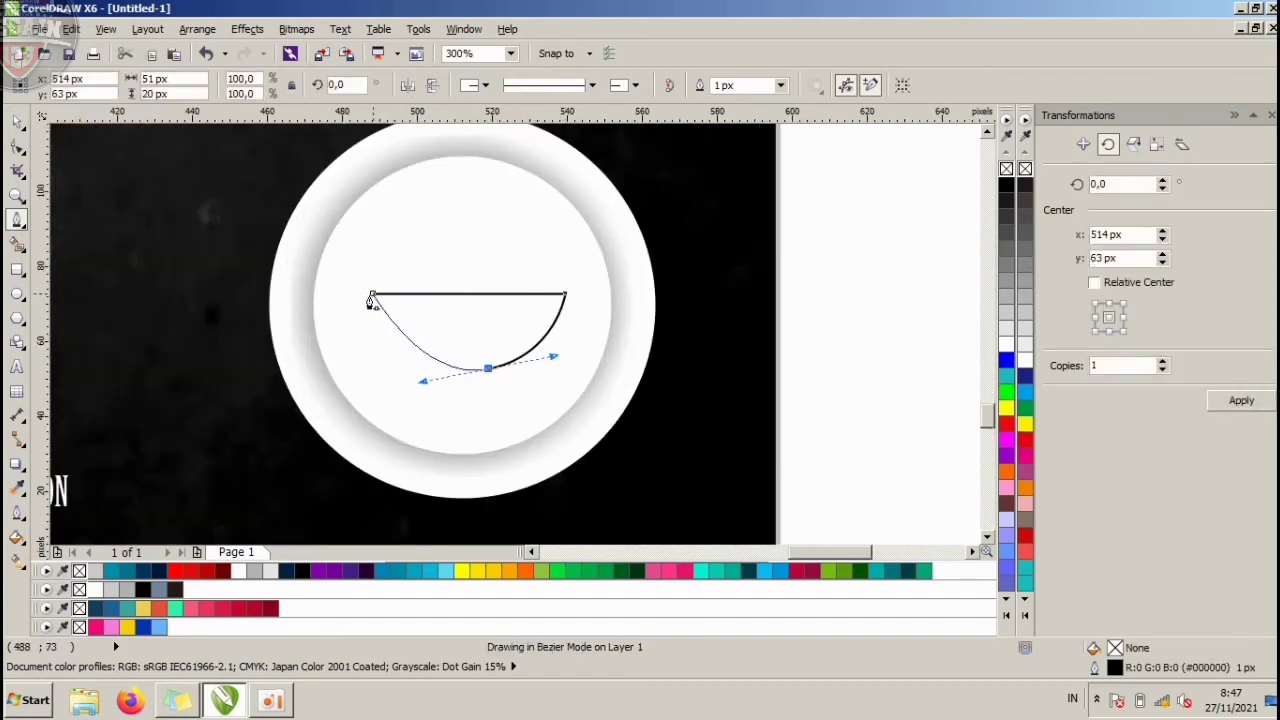
pyautogui.press('Delete')
# Draw a circle about 42 px across inside the empty badge and a rectangle about 59 × 24 px overlapping its upper part.
pyautogui.press('F7')
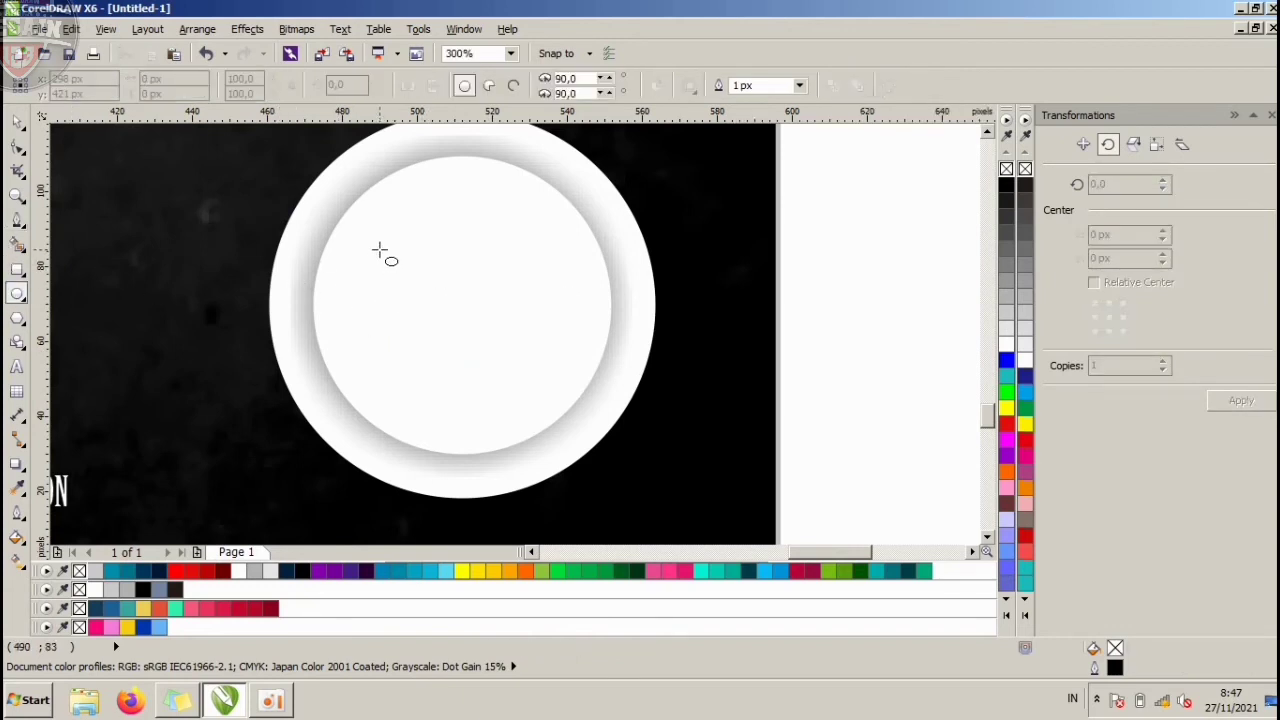
pyautogui.moveTo(380, 250); pyautogui.dragTo(540, 362)
pyautogui.press('F6')
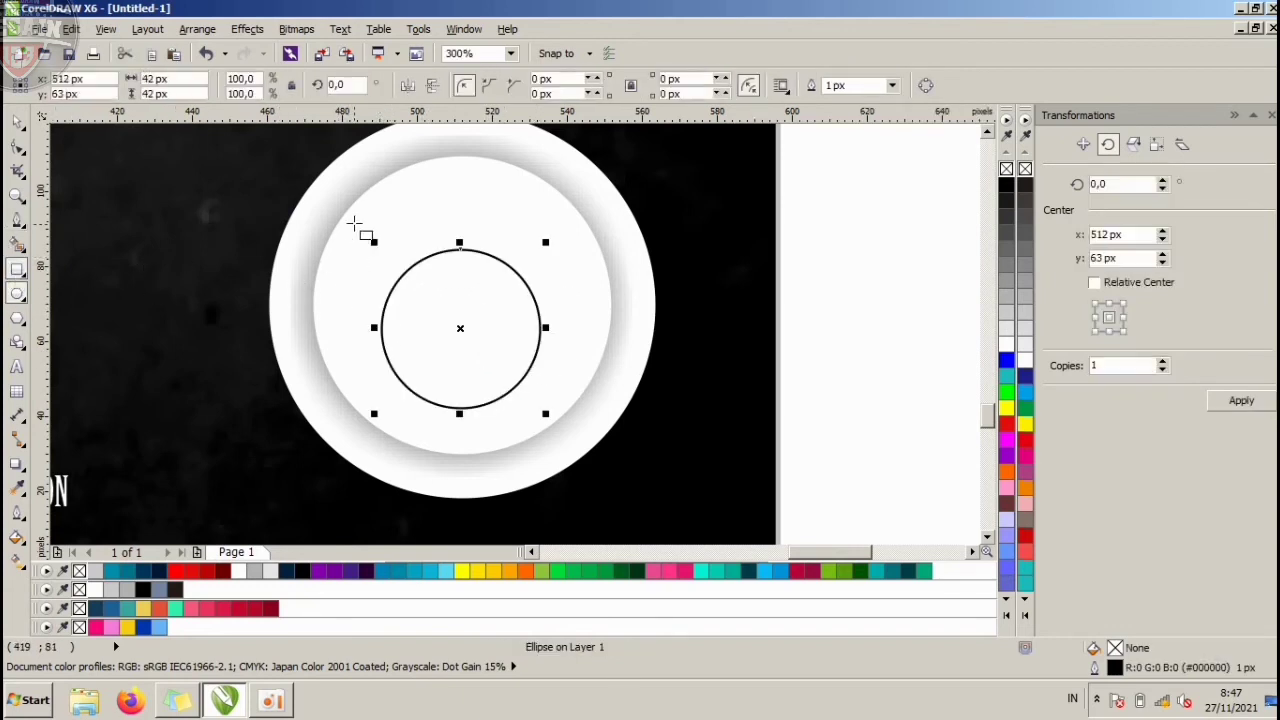
pyautogui.moveTo(354, 222); pyautogui.dragTo(576, 313)
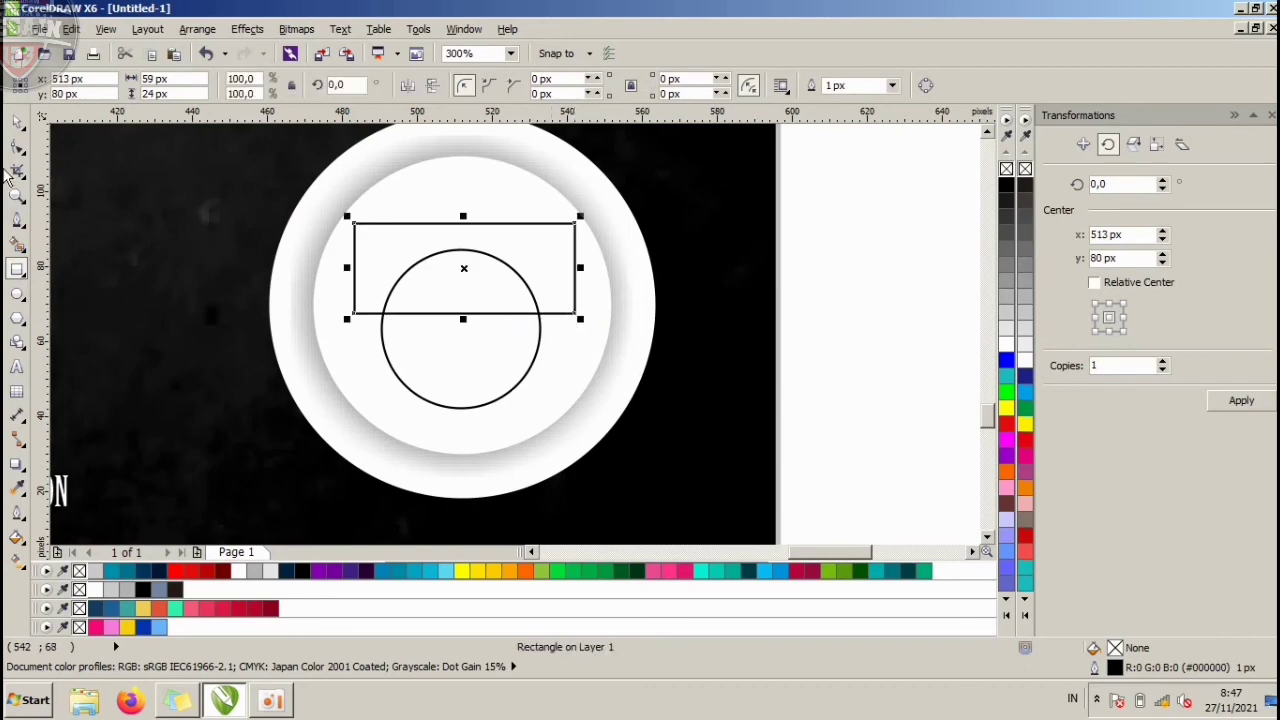
# Trim the circle with the rectangle into a half-circle bowl, delete the rectangle and move the bowl higher inside the badge.
pyautogui.moveTo(567, 264); pyautogui.dragTo(566, 276)
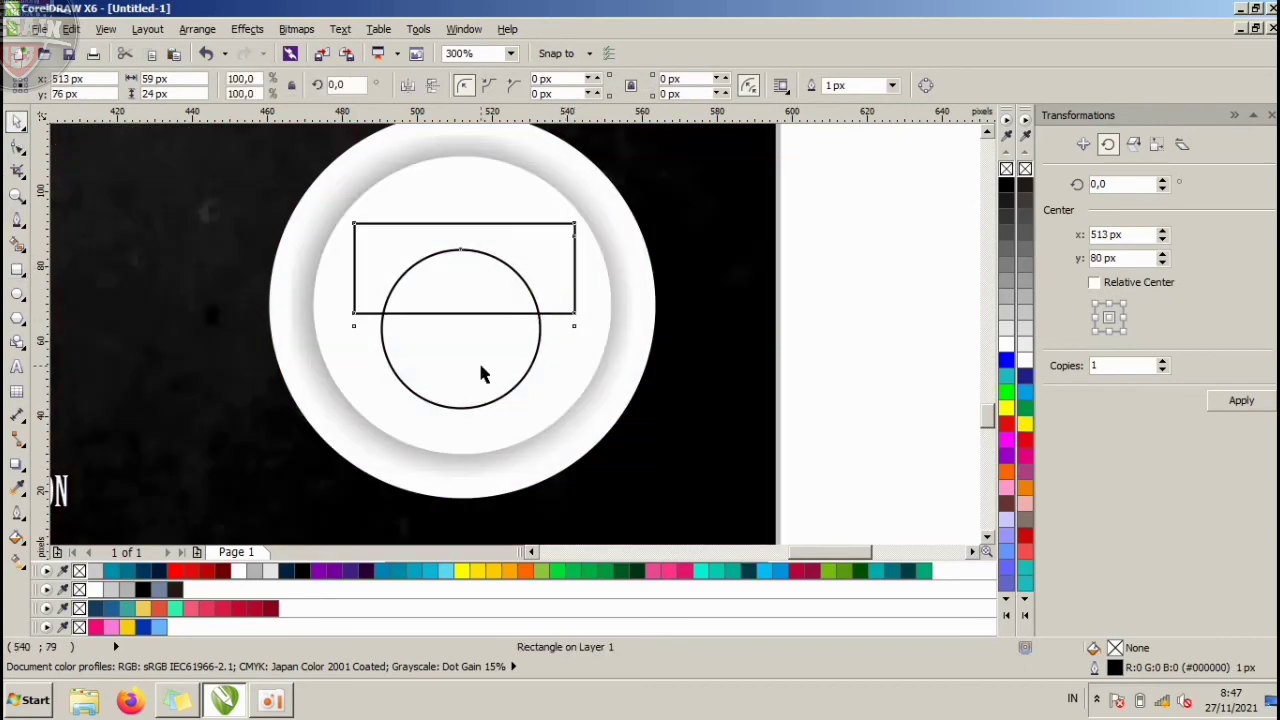
pyautogui.keyDown('shift'); pyautogui.click(478, 359); pyautogui.keyUp('shift')
pyautogui.click(602, 90)
pyautogui.click(745, 241)
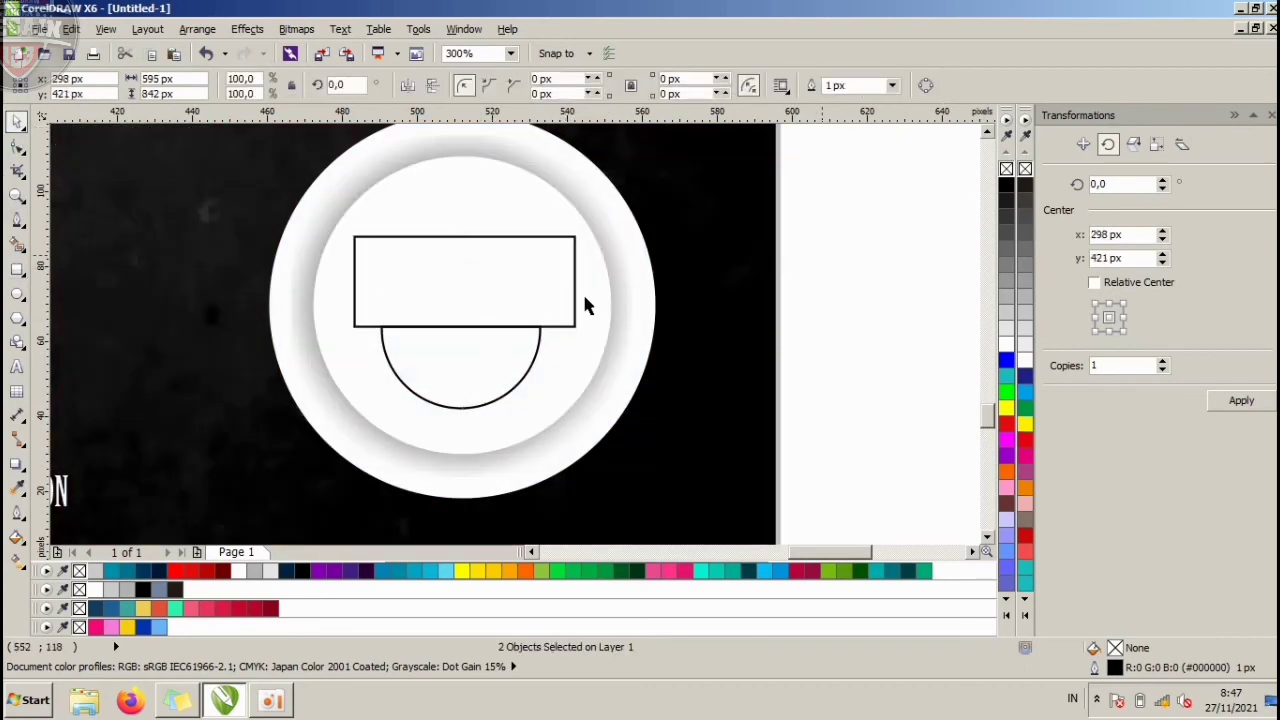
pyautogui.click(532, 290)
pyautogui.press('Delete')
pyautogui.click(511, 350)
pyautogui.moveTo(510, 357); pyautogui.dragTo(517, 283)
# Draw a saucer ellipse about 52 × 9 px across the bowl's base and weld the two shapes together.
pyautogui.click(17, 292)
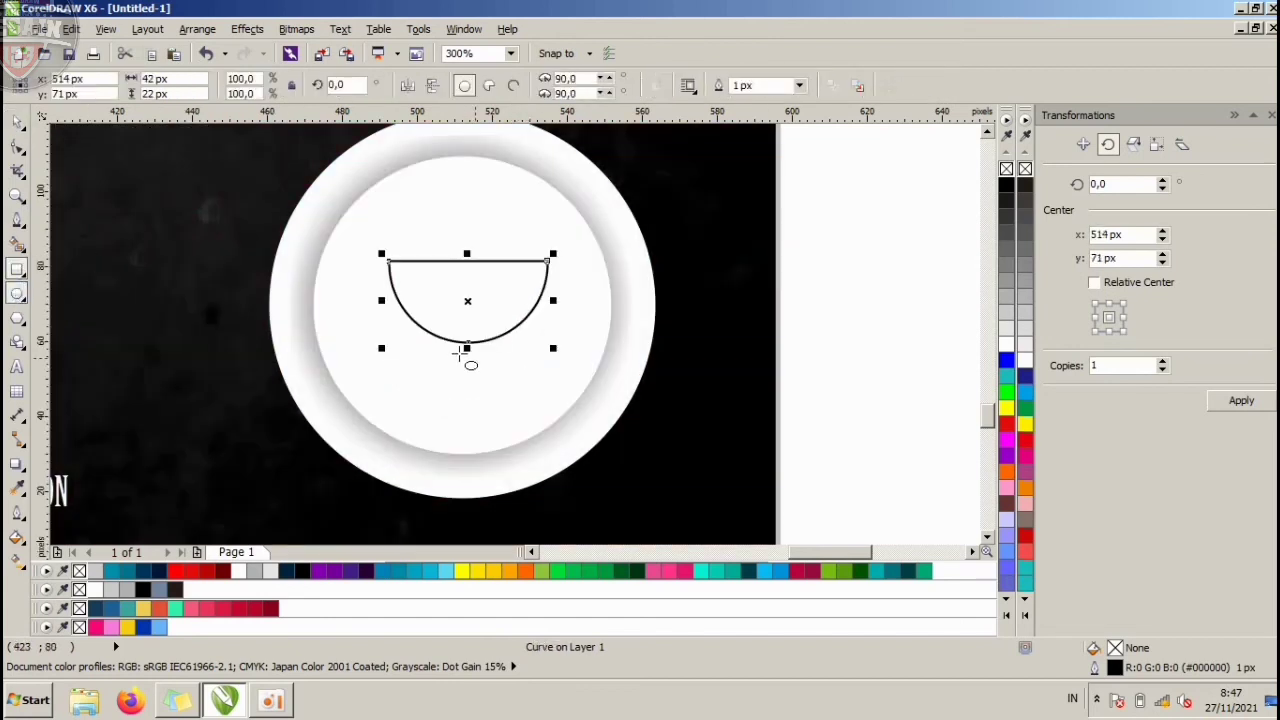
pyautogui.moveTo(374, 322); pyautogui.dragTo(570, 355)
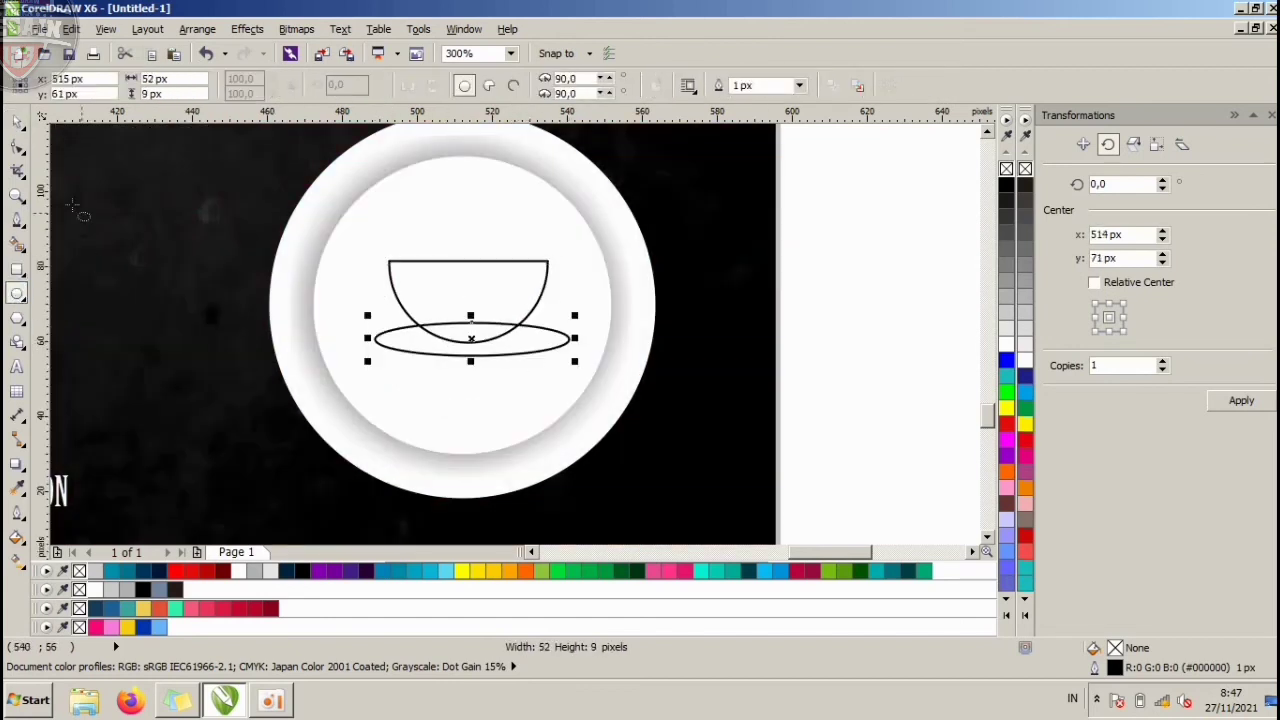
pyautogui.press('space')
pyautogui.keyDown('shift'); pyautogui.click(480, 277); pyautogui.keyUp('shift')
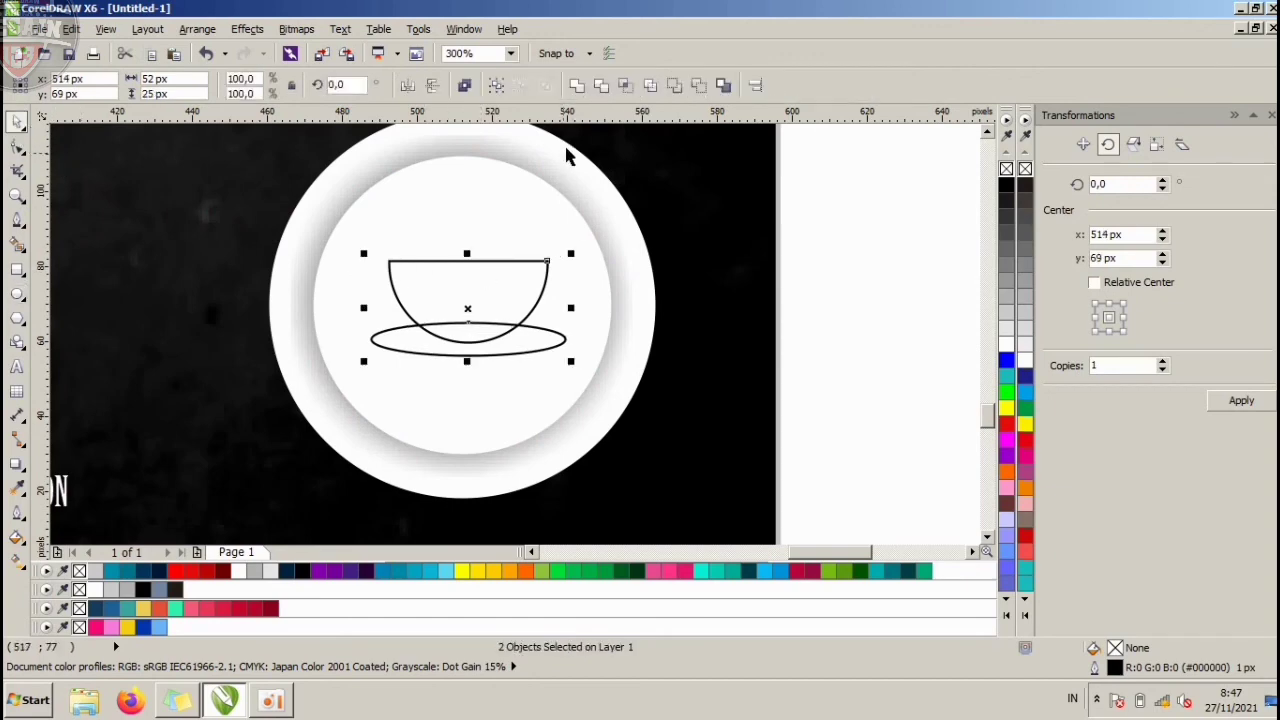
pyautogui.click(576, 86)
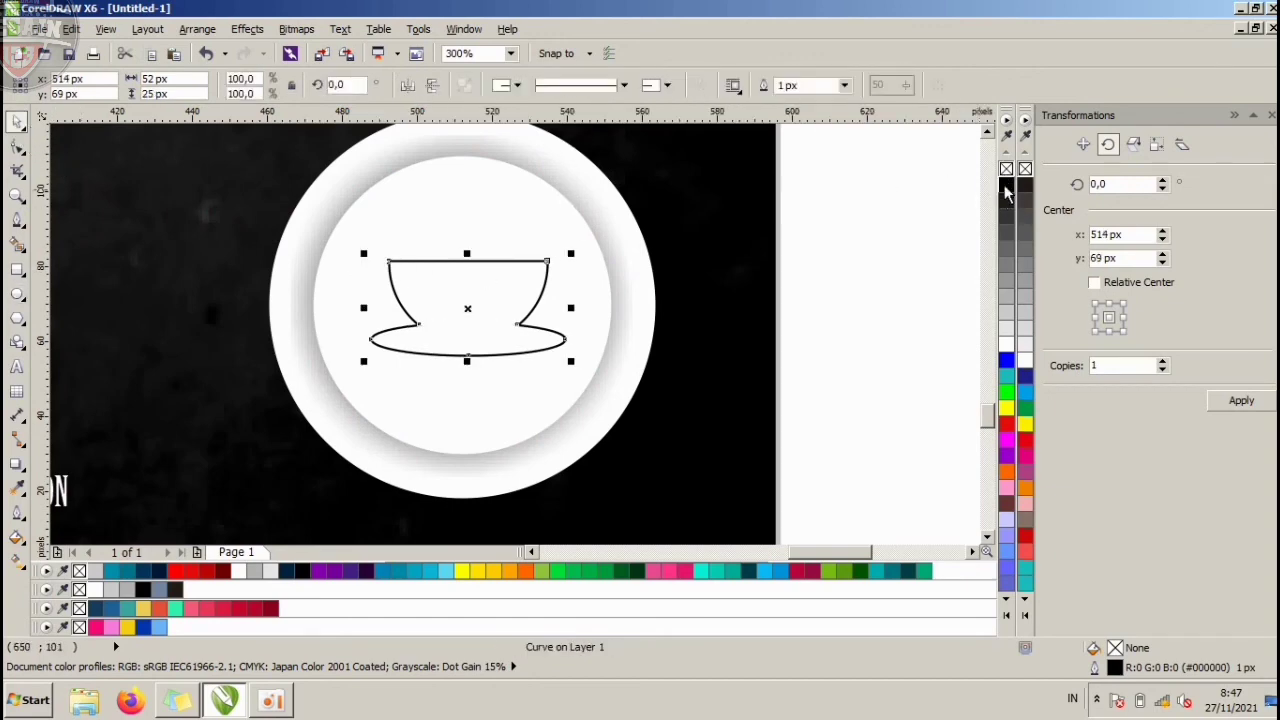
# Fill the welded cup and saucer with black and nudge it slightly down inside the badge.
pyautogui.click(1006, 186)
pyautogui.moveTo(471, 307); pyautogui.dragTo(465, 316)
pyautogui.click(735, 327)
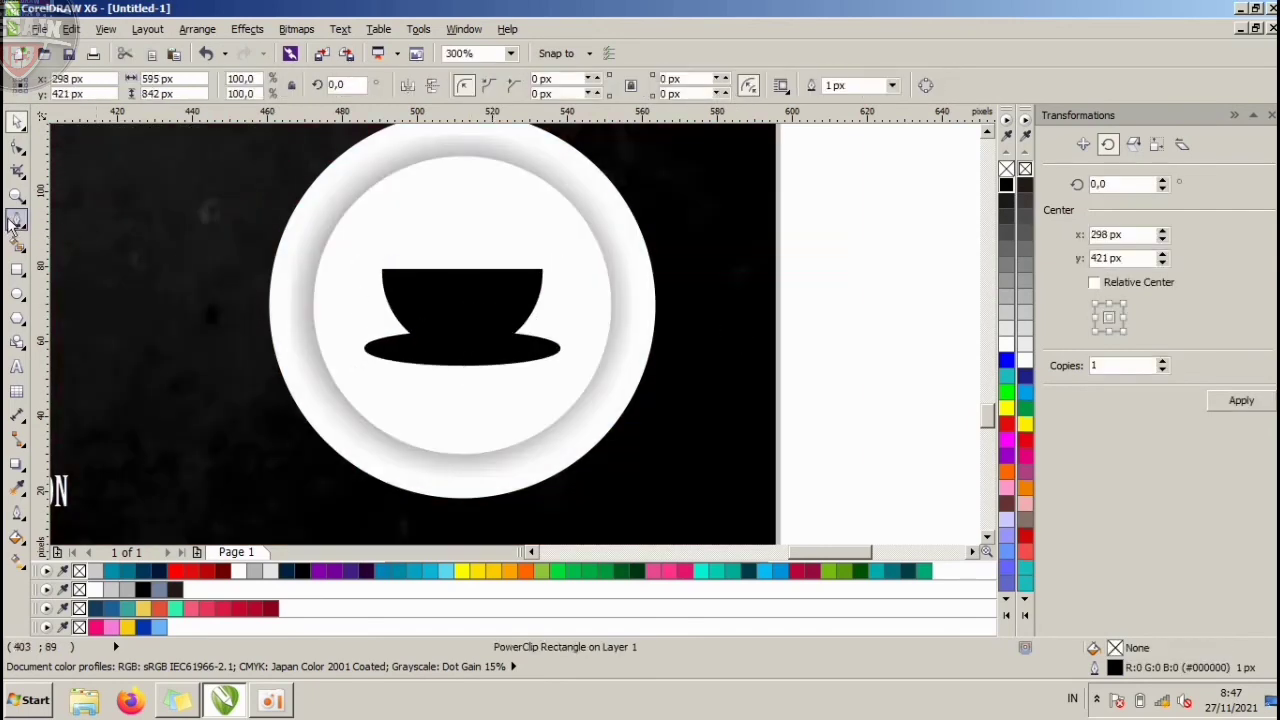
# Draw a closed, curved cup handle about 11 × 11 px with the Pen tool, overlapping the cup's right edge.
pyautogui.click(18, 220)
pyautogui.scroll(2, 550, 288)
pyautogui.scroll(2, 517, 287)
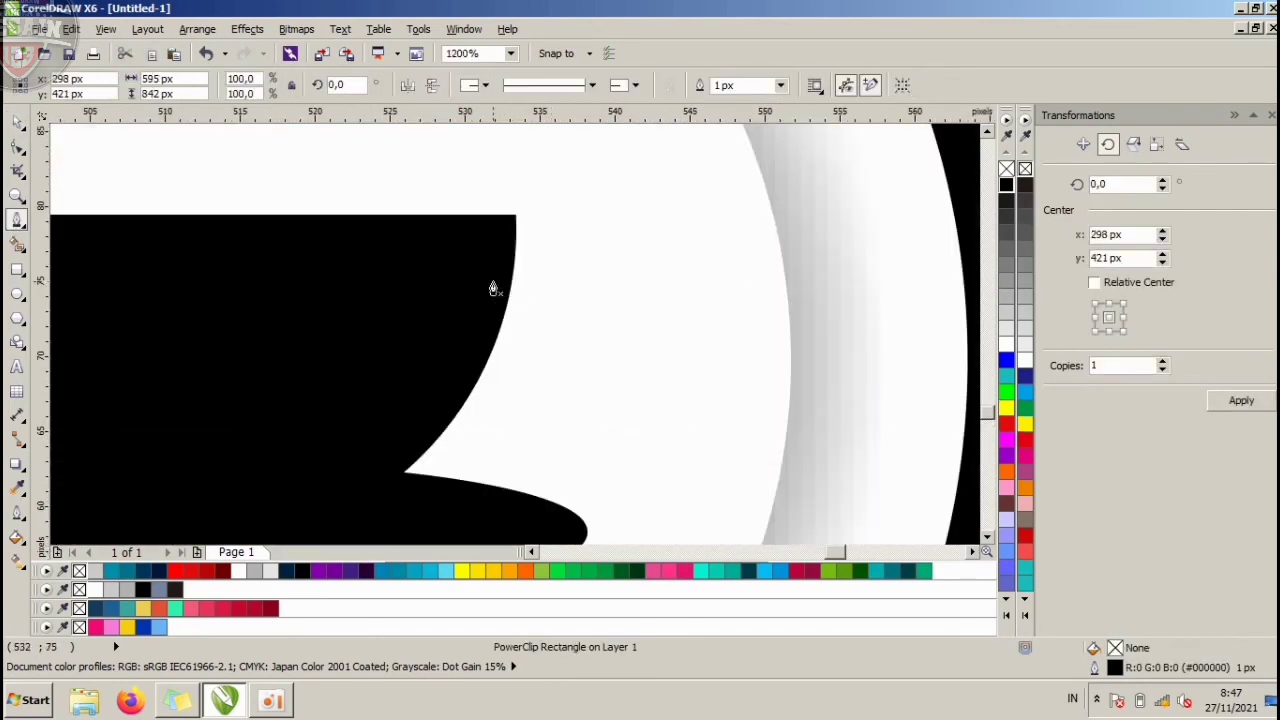
pyautogui.click(494, 281)
pyautogui.moveTo(598, 285); pyautogui.dragTo(632, 332)
pyautogui.moveTo(536, 421); pyautogui.dragTo(483, 420)
pyautogui.moveTo(478, 352); pyautogui.dragTo(452, 373)
pyautogui.moveTo(554, 368); pyautogui.dragTo(580, 341)
pyautogui.moveTo(543, 299); pyautogui.dragTo(526, 299)
pyautogui.click(493, 315)
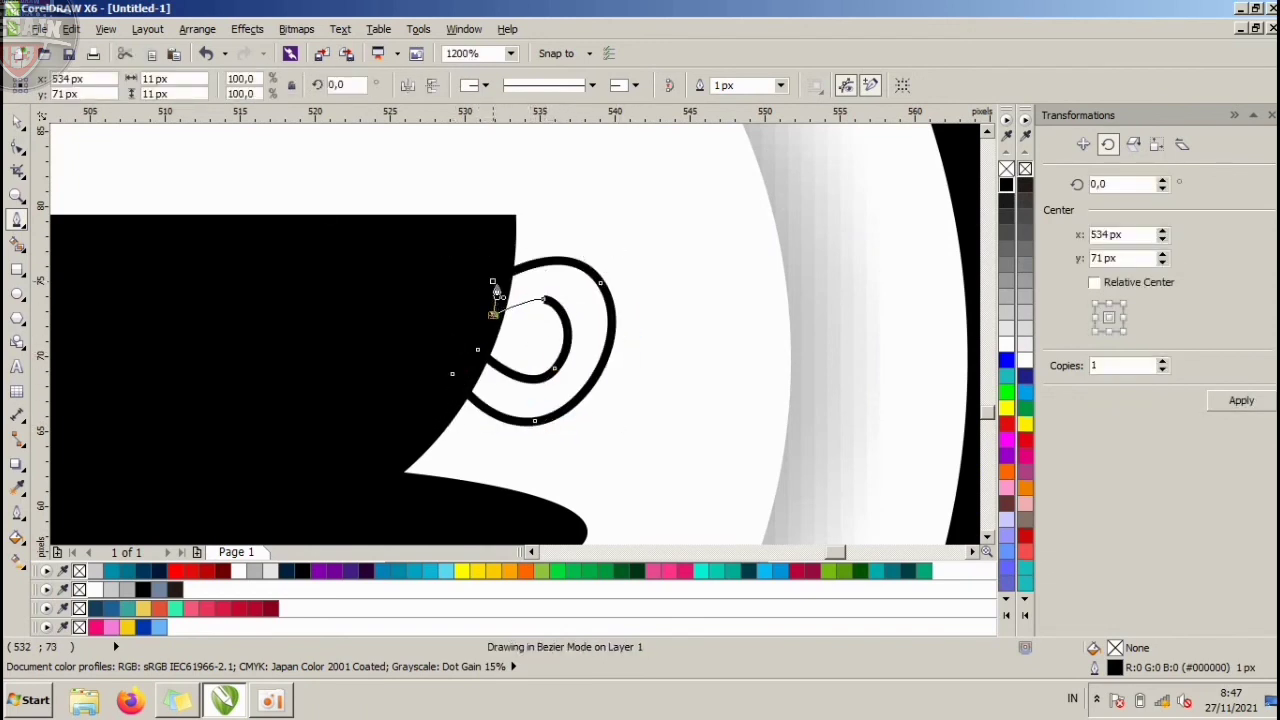
pyautogui.click(493, 282)
# Weld the handle to the cup and move the combined cup slightly lower inside the badge.
pyautogui.click(18, 122)
pyautogui.keyDown('shift'); pyautogui.click(265, 286); pyautogui.keyUp('shift')
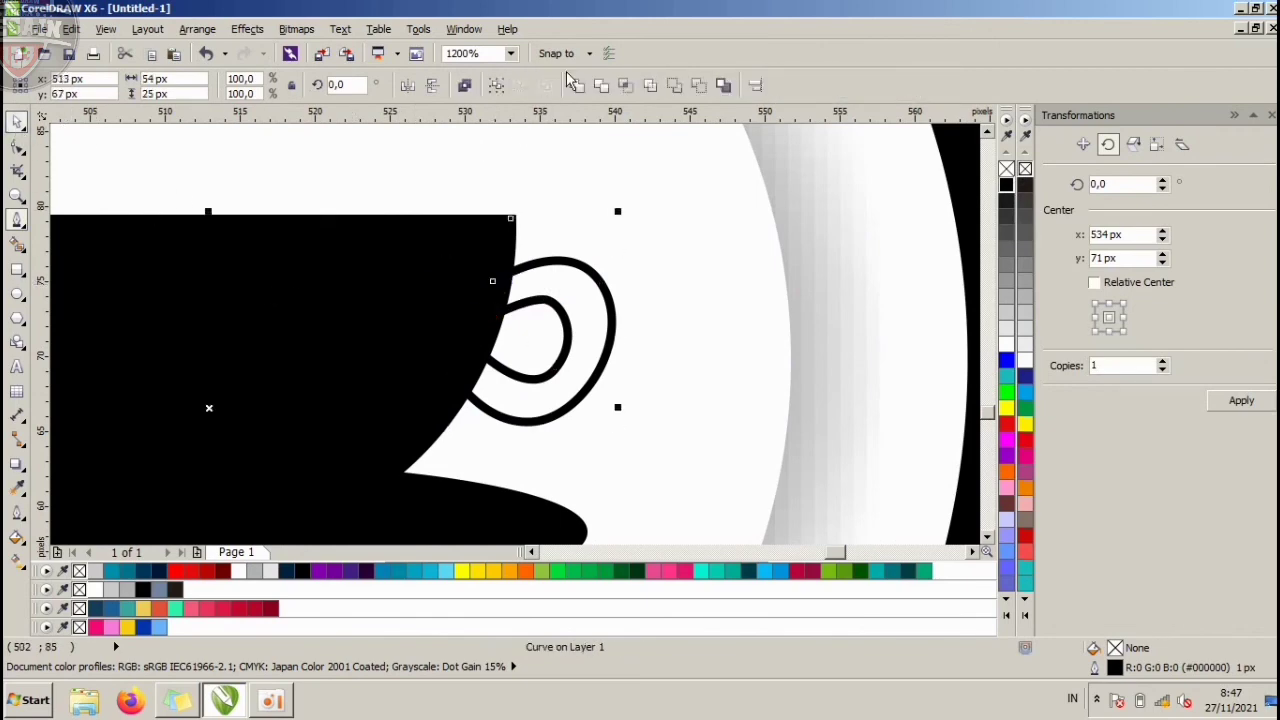
pyautogui.click(579, 87)
pyautogui.scroll(-3, 496, 237)
pyautogui.click(767, 230)
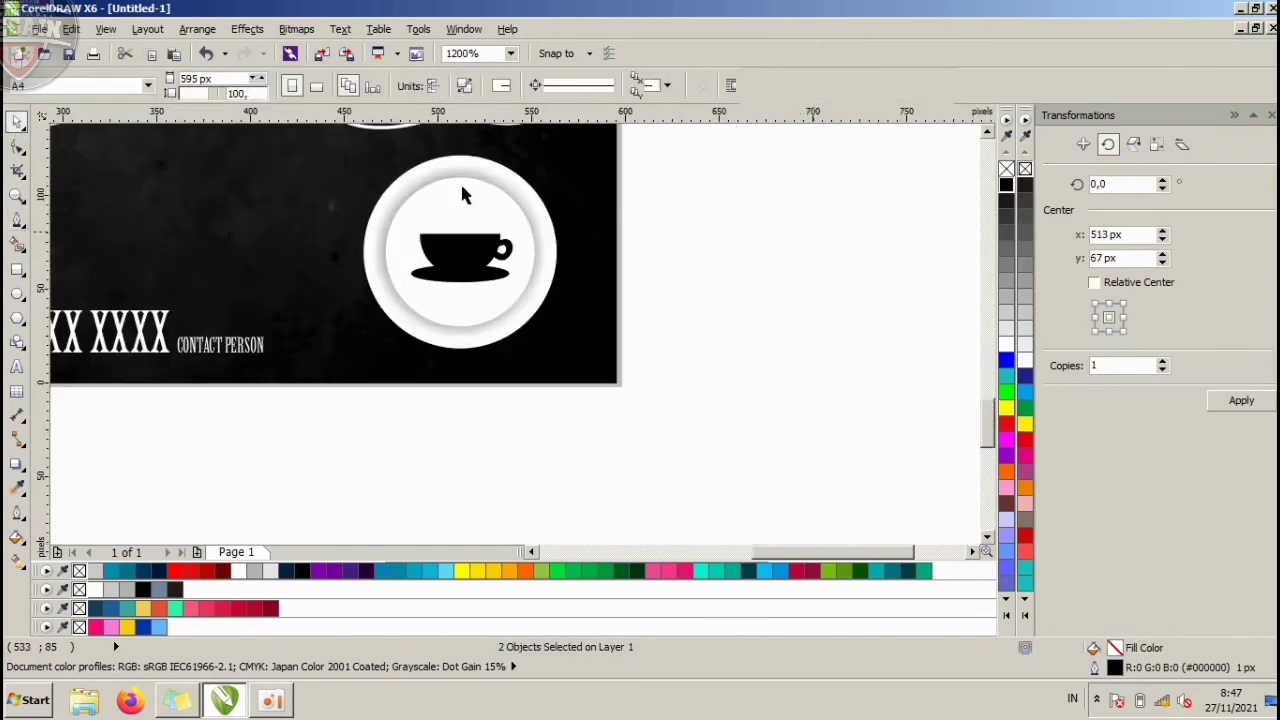
pyautogui.scroll(1, 460, 182)
pyautogui.click(486, 289)
pyautogui.moveTo(492, 299); pyautogui.dragTo(494, 309)
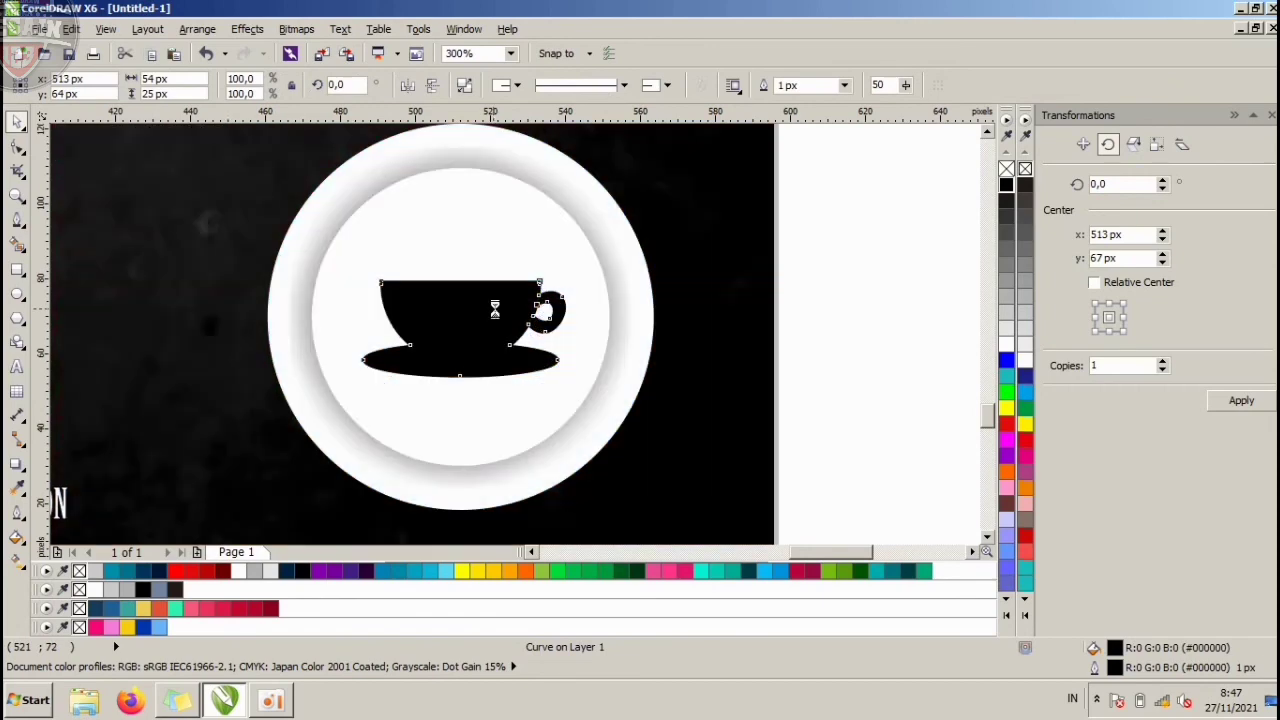
pyautogui.click(810, 290)
# Draw a wavy, closed steam wisp about 5 × 24 px above the cup with the Pen tool.
pyautogui.click(17, 219)
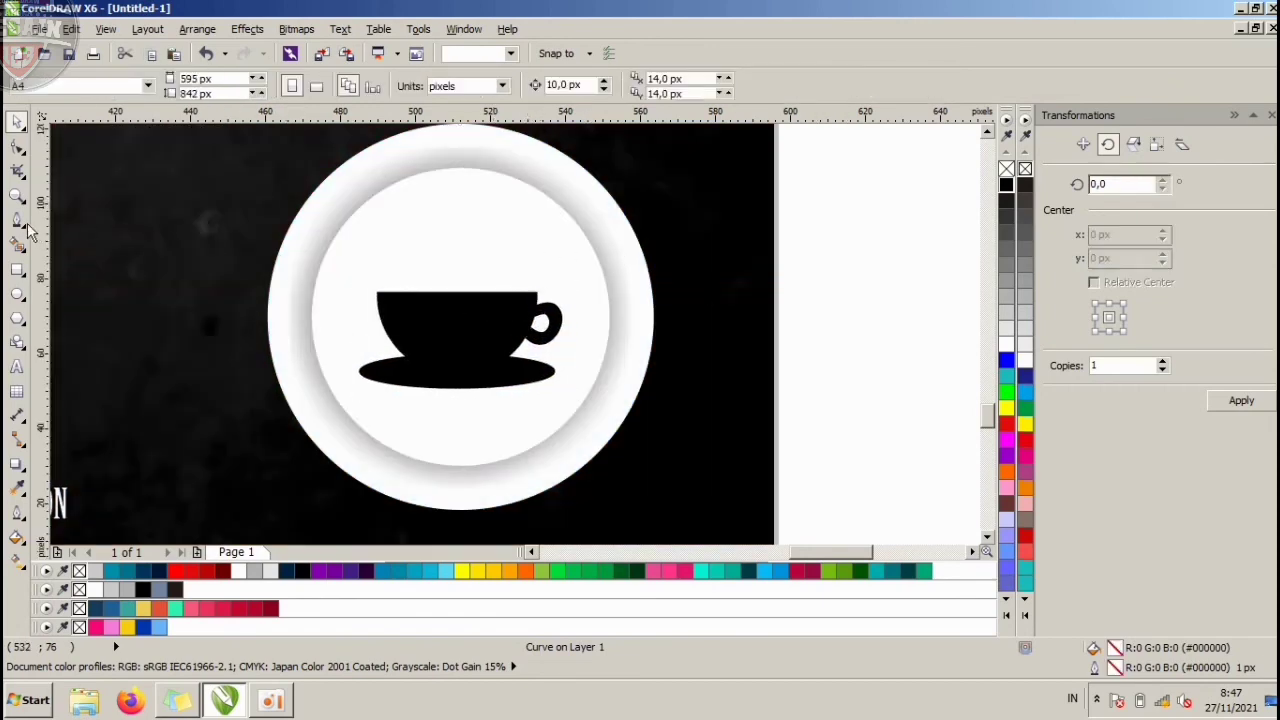
pyautogui.scroll(2, 425, 235)
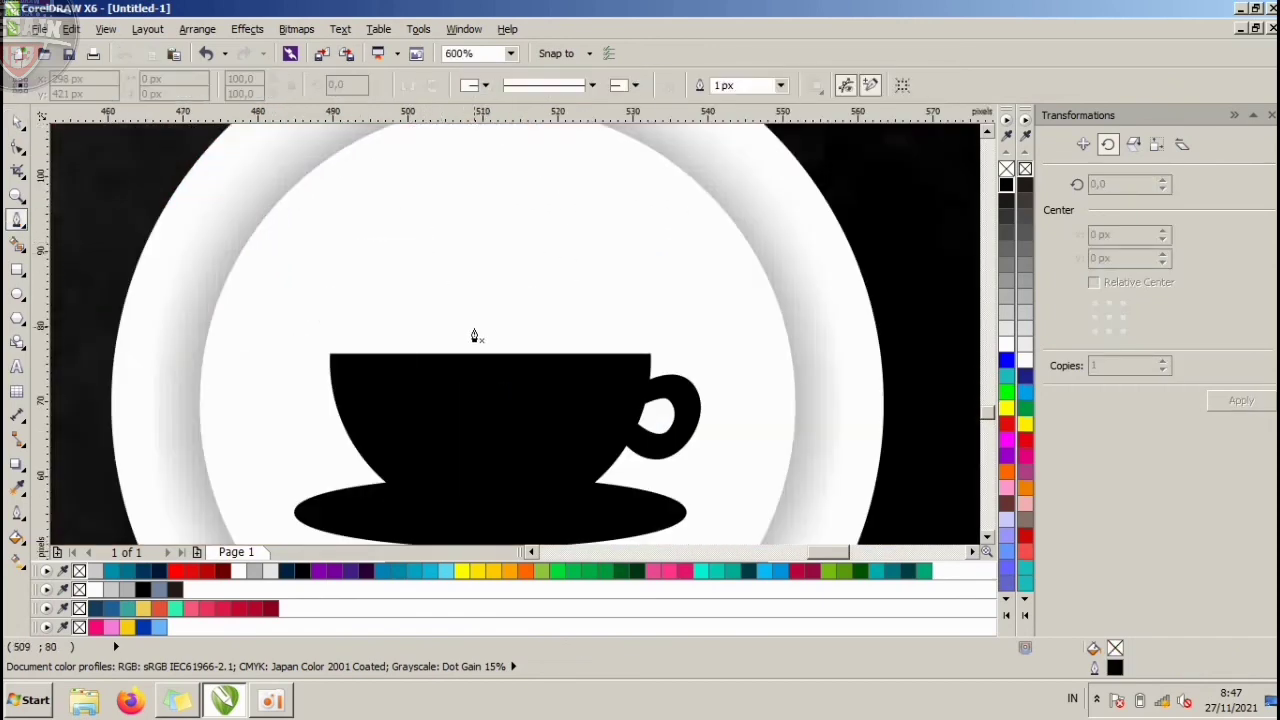
pyautogui.moveTo(475, 256); pyautogui.dragTo(521, 276)
pyautogui.click(486, 149)
pyautogui.hotkey('ctrl', 'z')
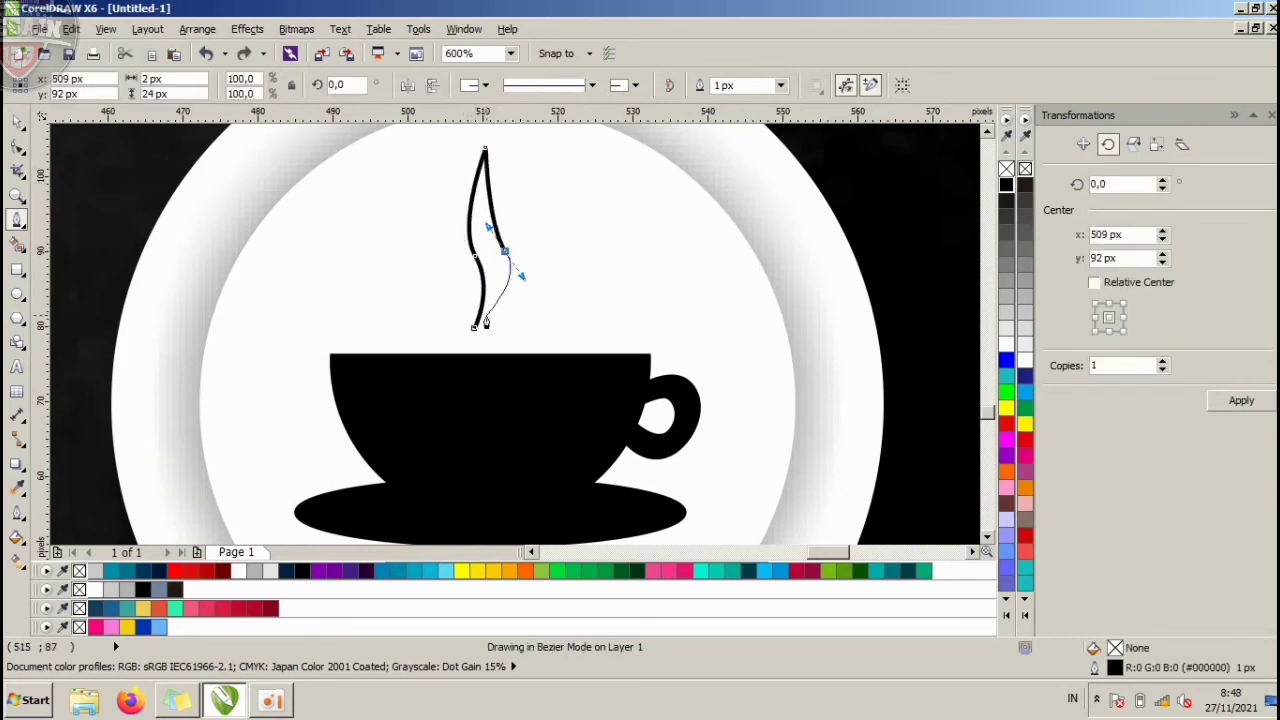
pyautogui.click(475, 328)
pyautogui.click(500, 327)
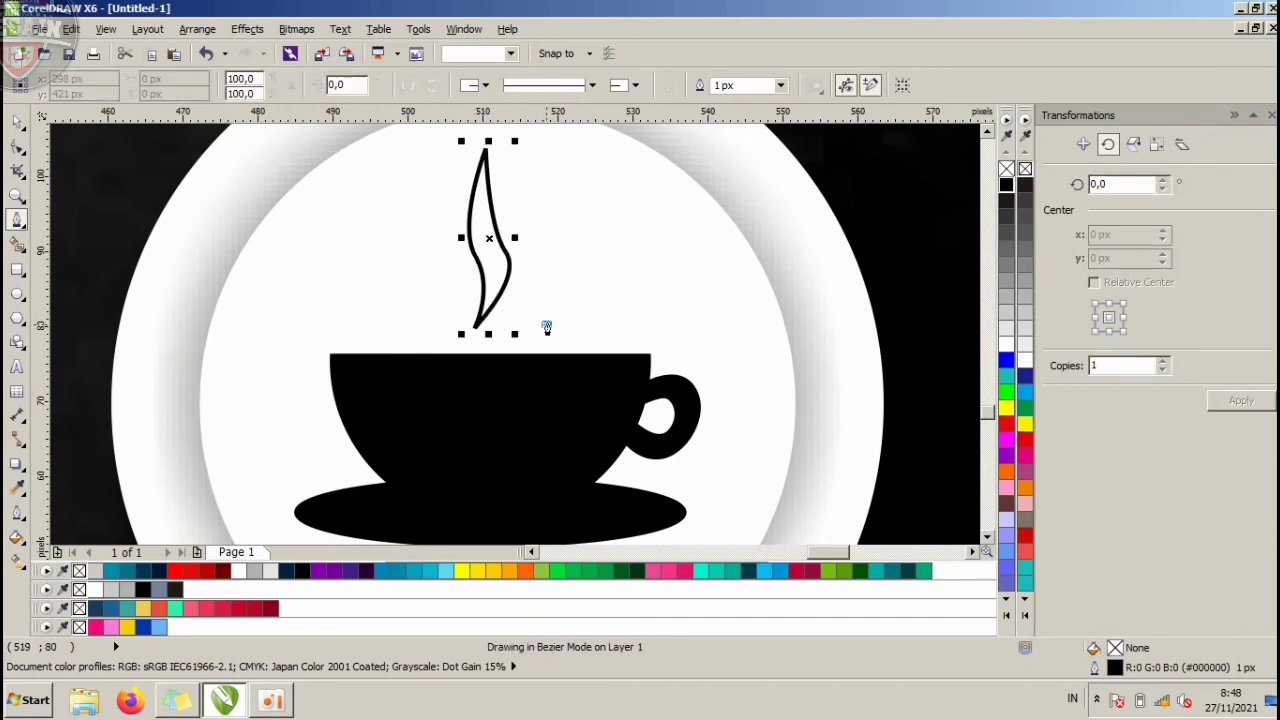
pyautogui.moveTo(545, 324); pyautogui.dragTo(554, 181)
pyautogui.click(570, 182)
pyautogui.moveTo(571, 226); pyautogui.dragTo(586, 245)
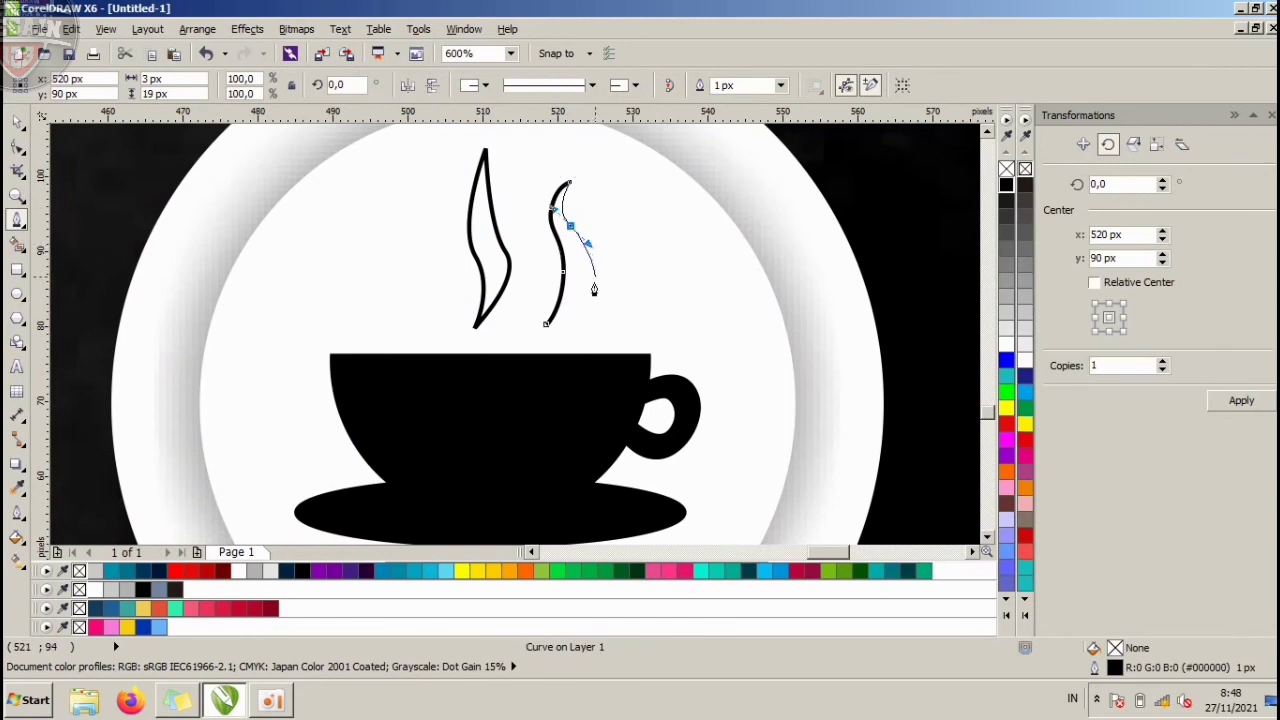
pyautogui.moveTo(591, 291); pyautogui.dragTo(585, 311)
pyautogui.click(549, 326)
pyautogui.press('Delete')
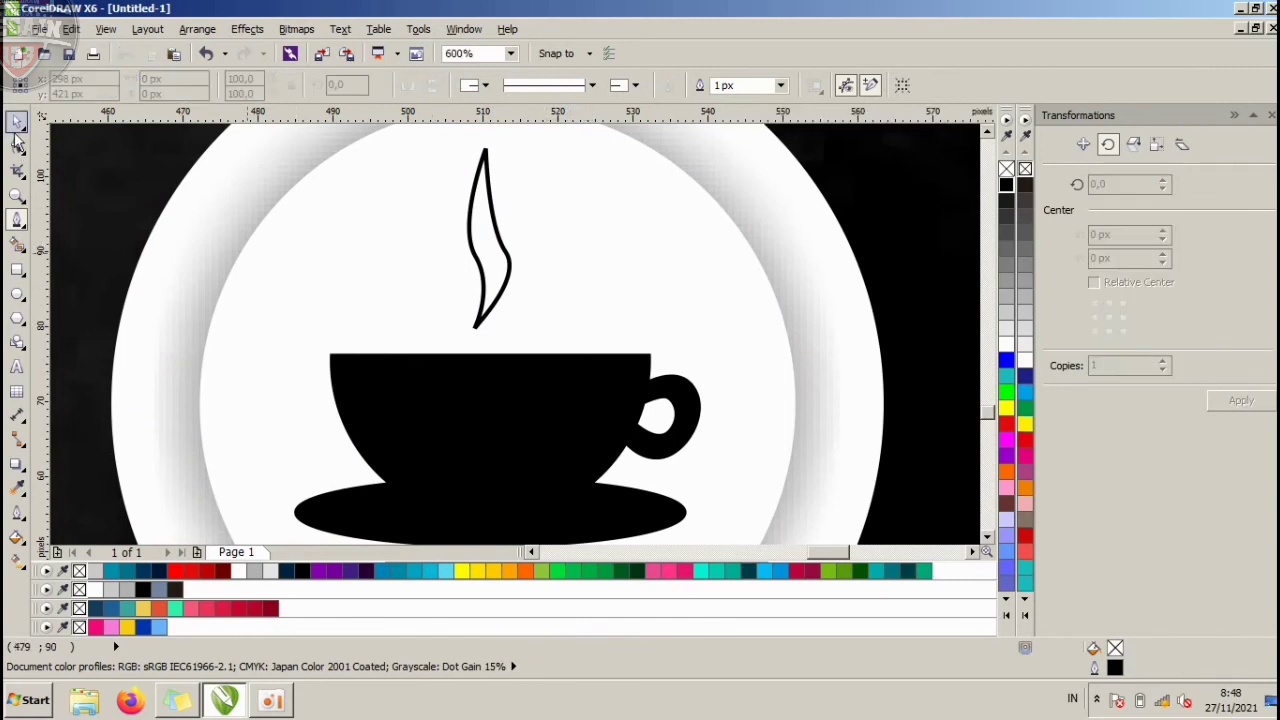
# Fill the steam wisp with black and place a smaller copy about 18 px tall on each side of it.
pyautogui.click(16, 123)
pyautogui.click(491, 265)
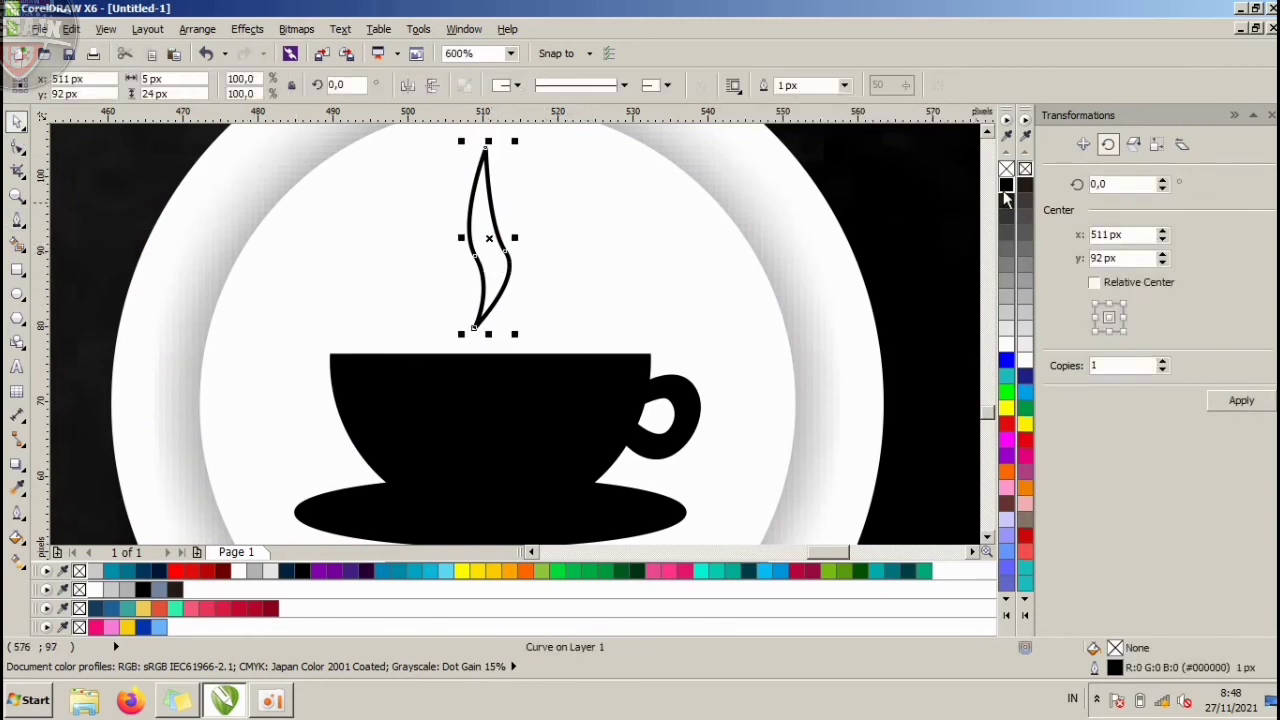
pyautogui.click(1006, 185)
pyautogui.moveTo(494, 263); pyautogui.dragTo(566, 283)
pyautogui.moveTo(594, 133); pyautogui.dragTo(574, 137)
pyautogui.moveTo(546, 266); pyautogui.dragTo(436, 278)
# Group the steam wisps with the outer pair centred on the middle one, and centre them horizontally over the cup.
pyautogui.keyDown('shift'); pyautogui.click(484, 240); pyautogui.keyUp('shift')
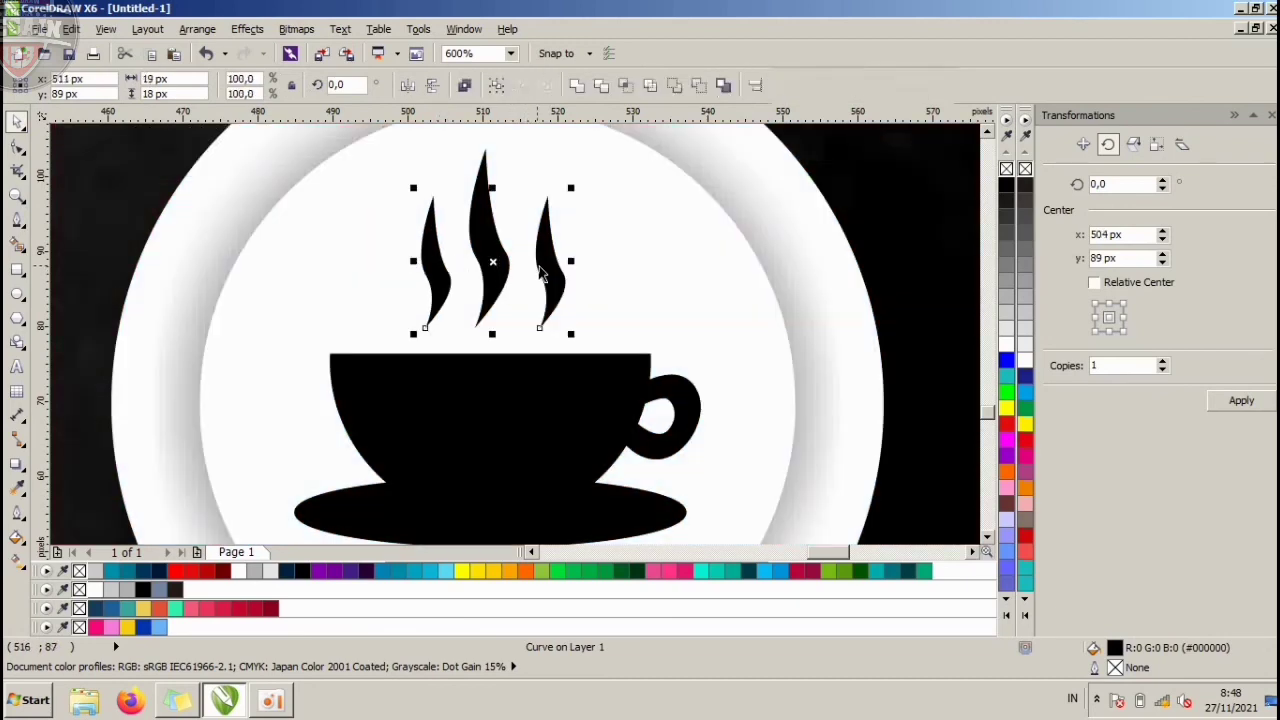
pyautogui.hotkey('ctrl', 'g')
pyautogui.press('c')
pyautogui.keyDown('shift'); pyautogui.click(565, 386); pyautogui.keyUp('shift')
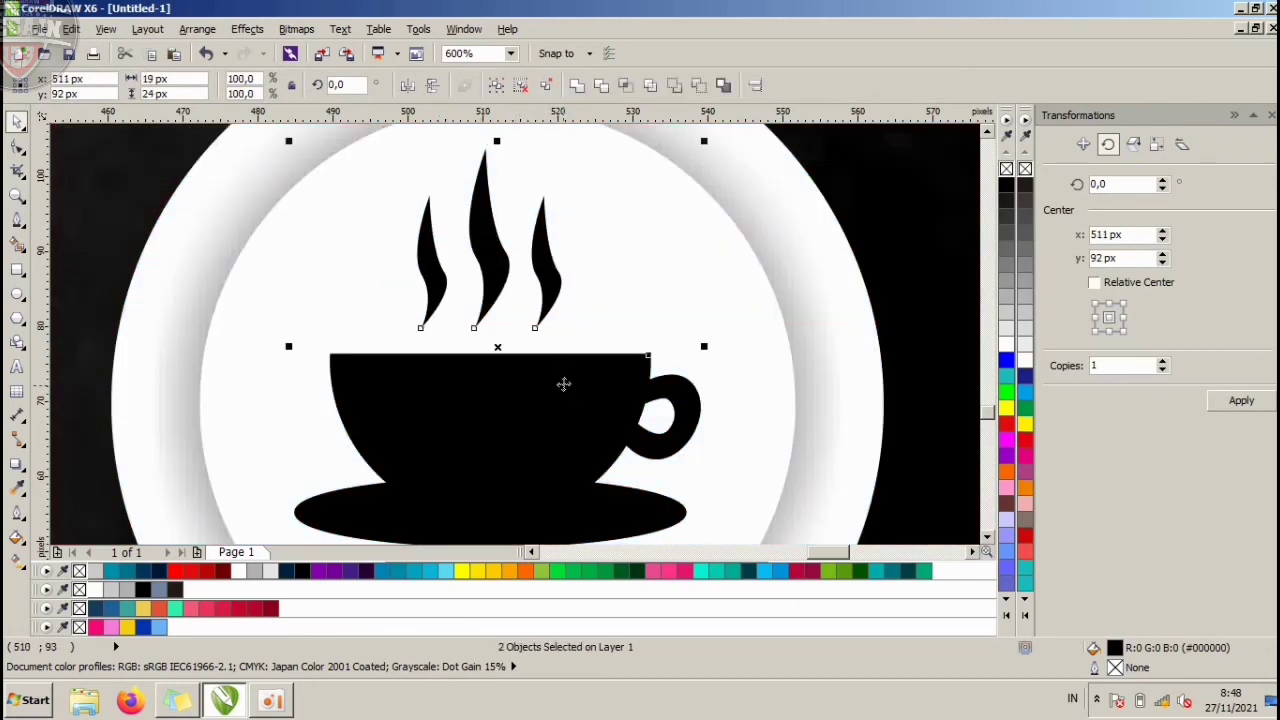
pyautogui.press('c')
pyautogui.scroll(-2, 553, 341)
pyautogui.scroll(-3, 549, 330)
pyautogui.click(776, 351)
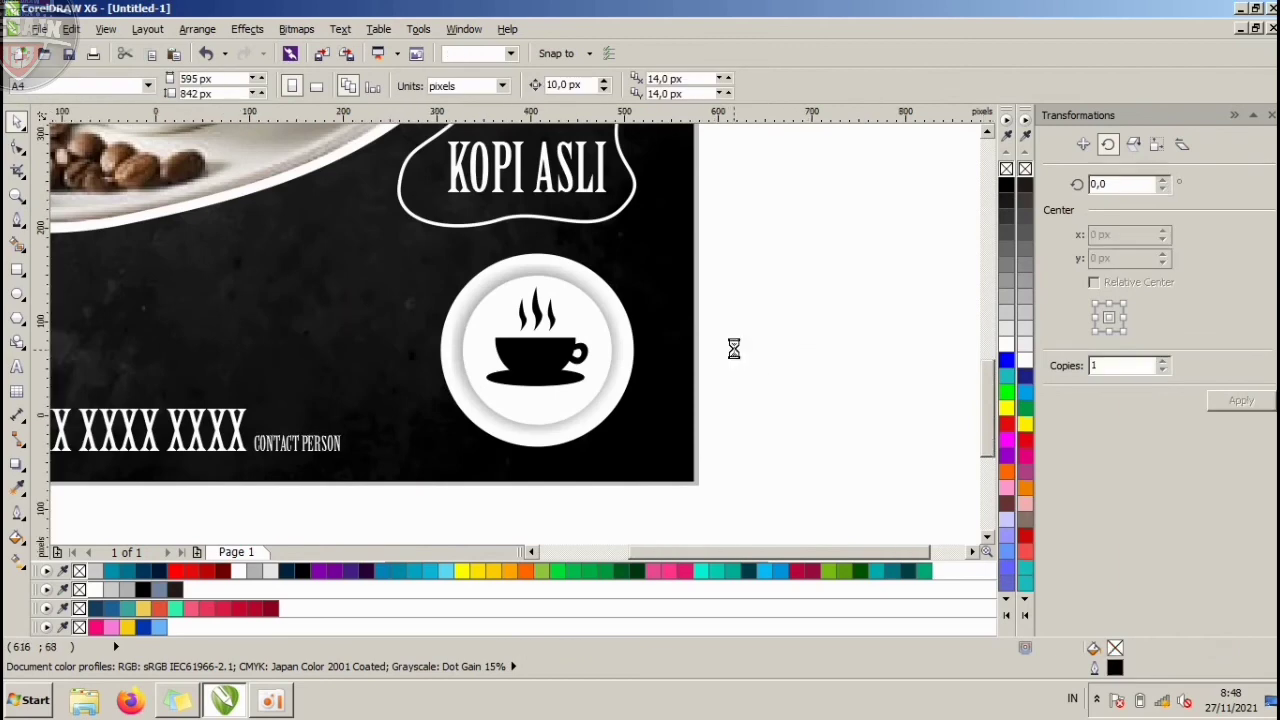
# Start a Pen shape with a wavy upper edge from the "LETS TRY" badge to the cup badge and colour its outline white.
pyautogui.scroll(-1, 750, 351)
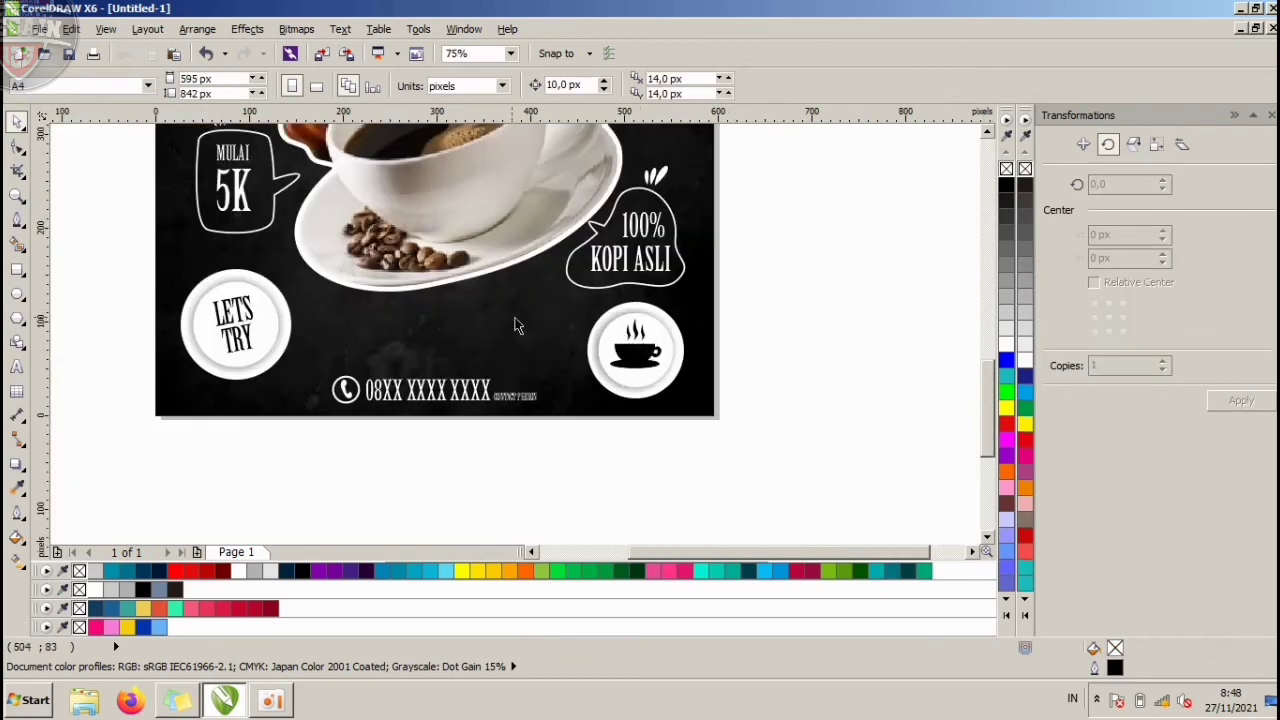
pyautogui.scroll(2, 489, 337)
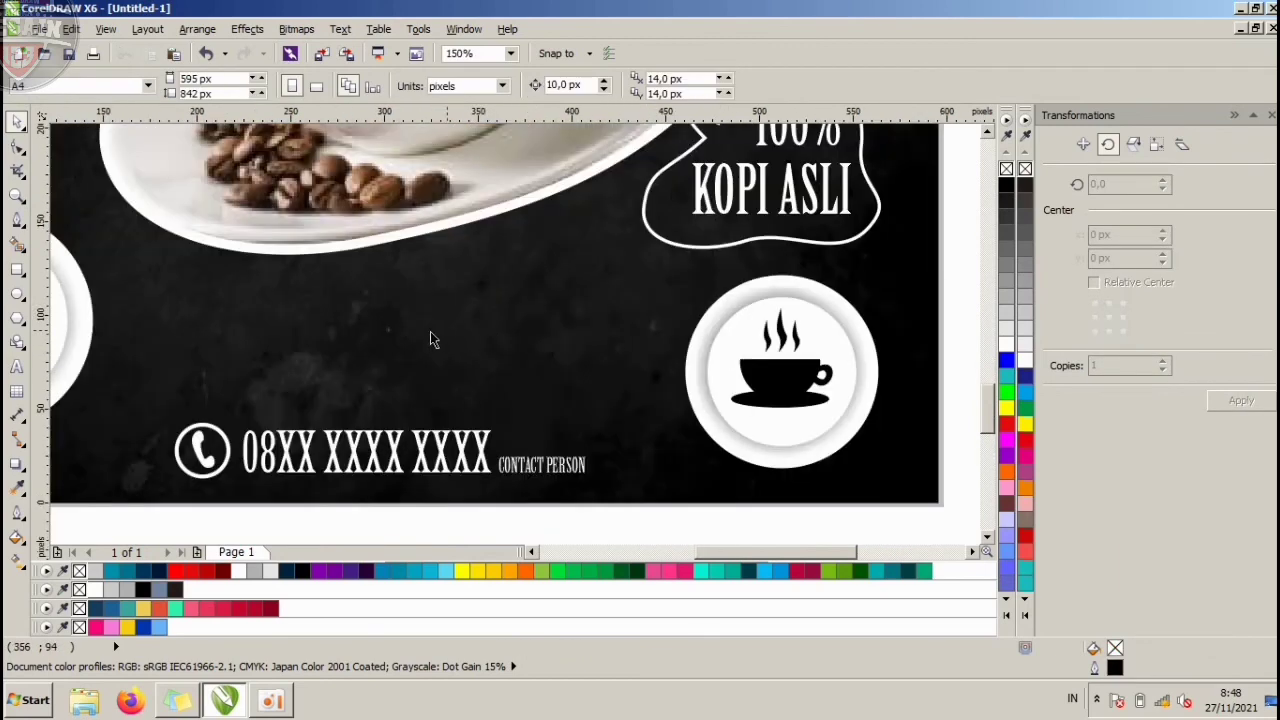
pyautogui.click(20, 218)
pyautogui.scroll(-2, 370, 288)
pyautogui.scroll(2, 355, 287)
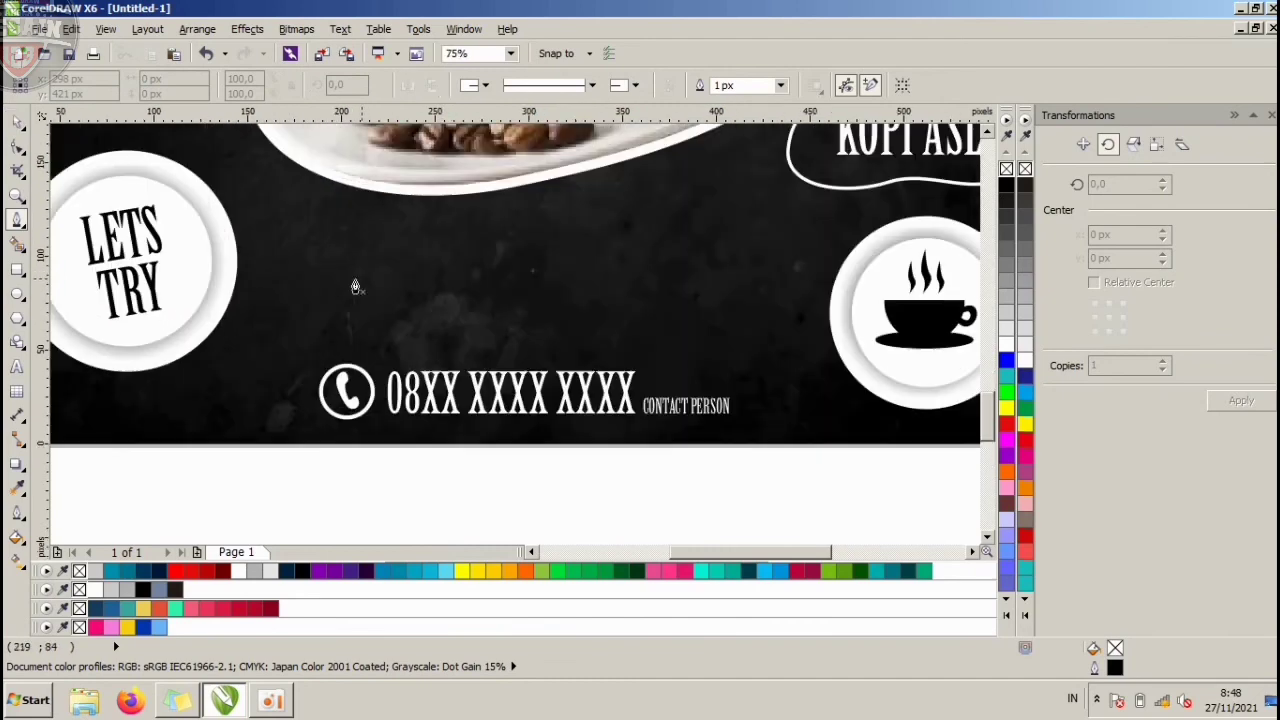
pyautogui.click(218, 245)
pyautogui.moveTo(270, 241); pyautogui.dragTo(430, 251)
pyautogui.moveTo(444, 249); pyautogui.dragTo(723, 272)
pyautogui.rightClick(1007, 343)
pyautogui.moveTo(744, 263); pyautogui.dragTo(850, 335)
# Draw the wavy lower edge back to the "LETS TRY" badge and close the band at about 343 × 62 px.
pyautogui.moveTo(841, 344); pyautogui.dragTo(779, 349)
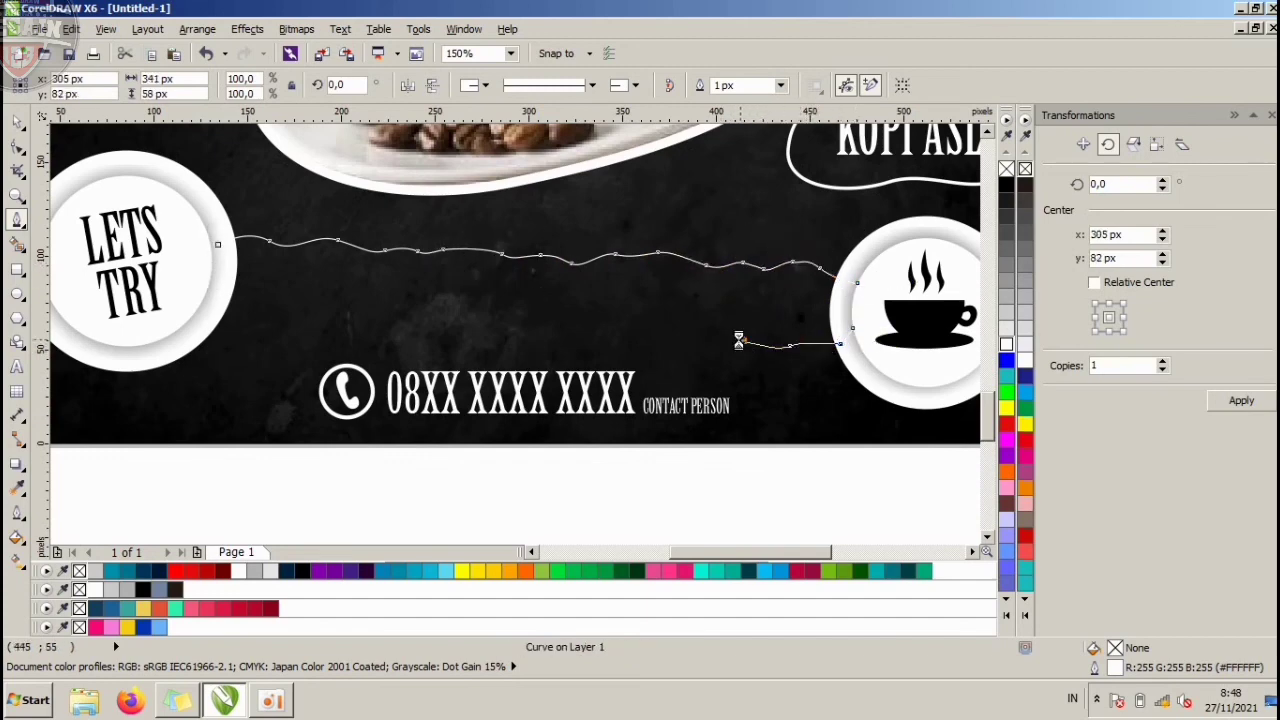
pyautogui.click(702, 349)
pyautogui.click(643, 329)
pyautogui.click(622, 333)
pyautogui.click(568, 321)
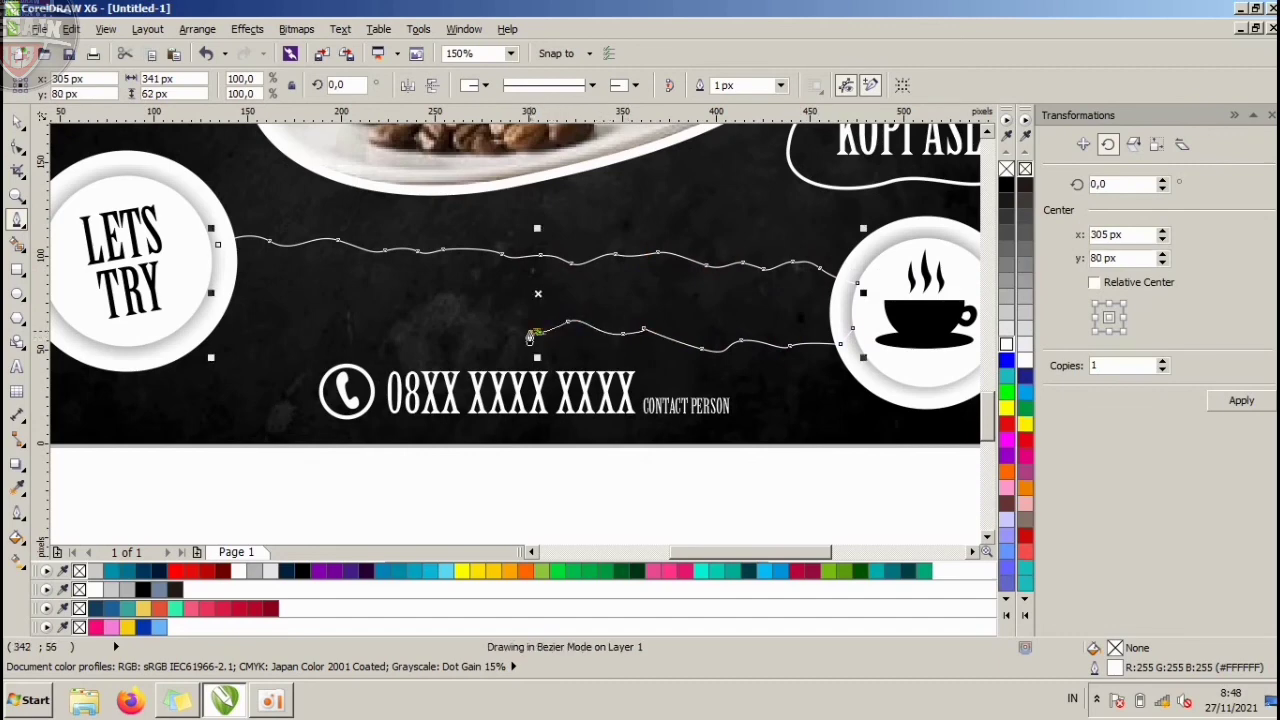
pyautogui.click(538, 332)
pyautogui.click(490, 325)
pyautogui.click(432, 326)
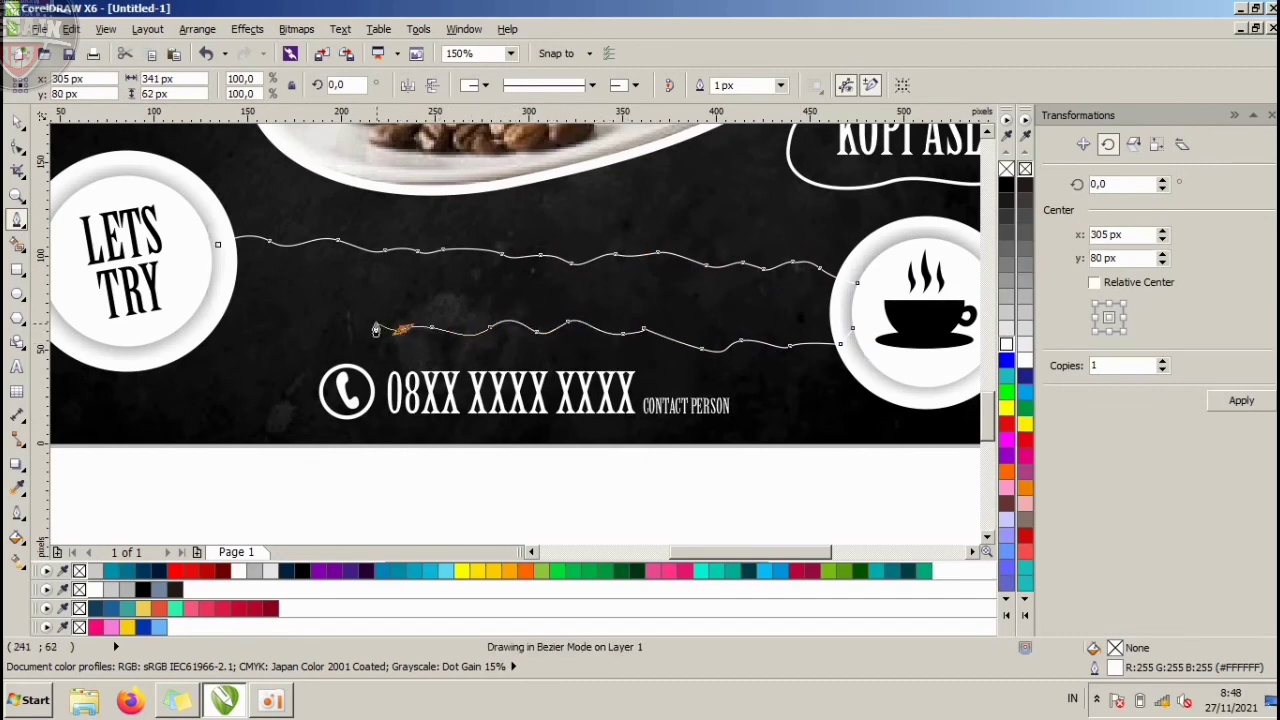
pyautogui.moveTo(301, 324); pyautogui.dragTo(206, 297)
pyautogui.click(218, 244)
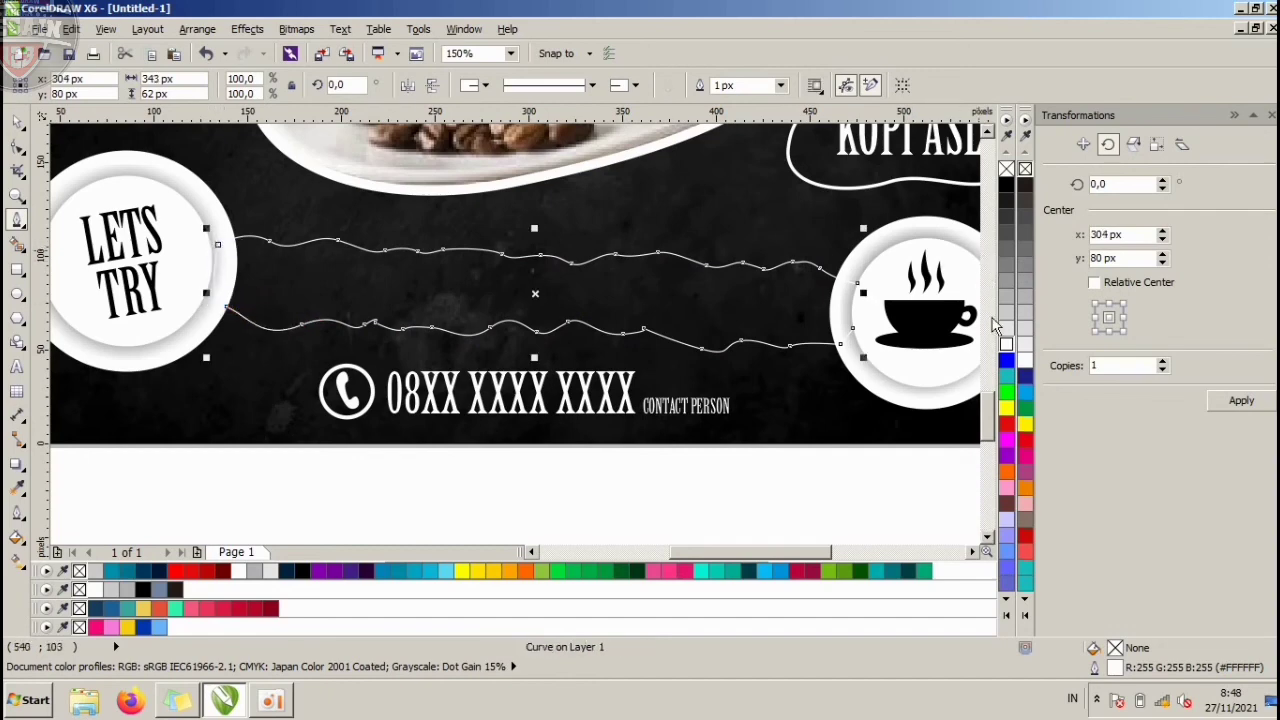
# Fill the wavy band with white and remove its outline.
pyautogui.click(1007, 346)
pyautogui.rightClick(1005, 170)
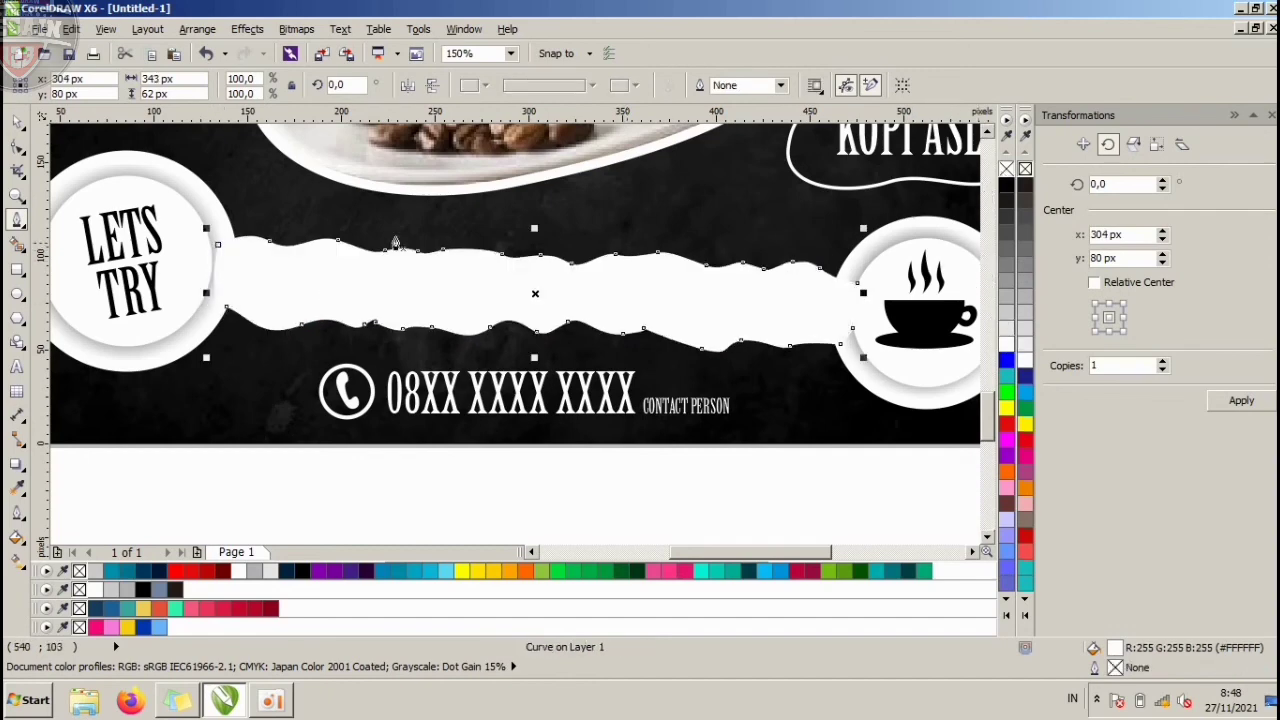
pyautogui.click(19, 120)
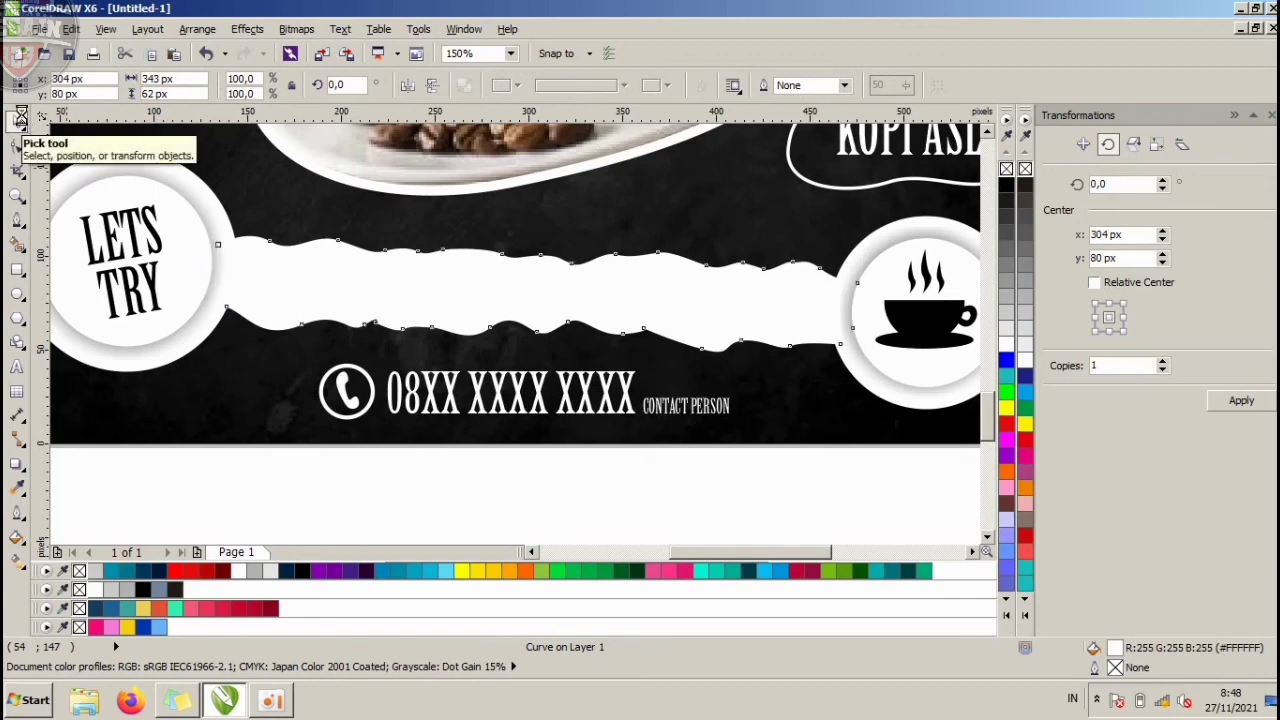
# Send the white band to the back of the layer and bring it forward one level, above the background.
pyautogui.hotkey('shift', 'pagedown')
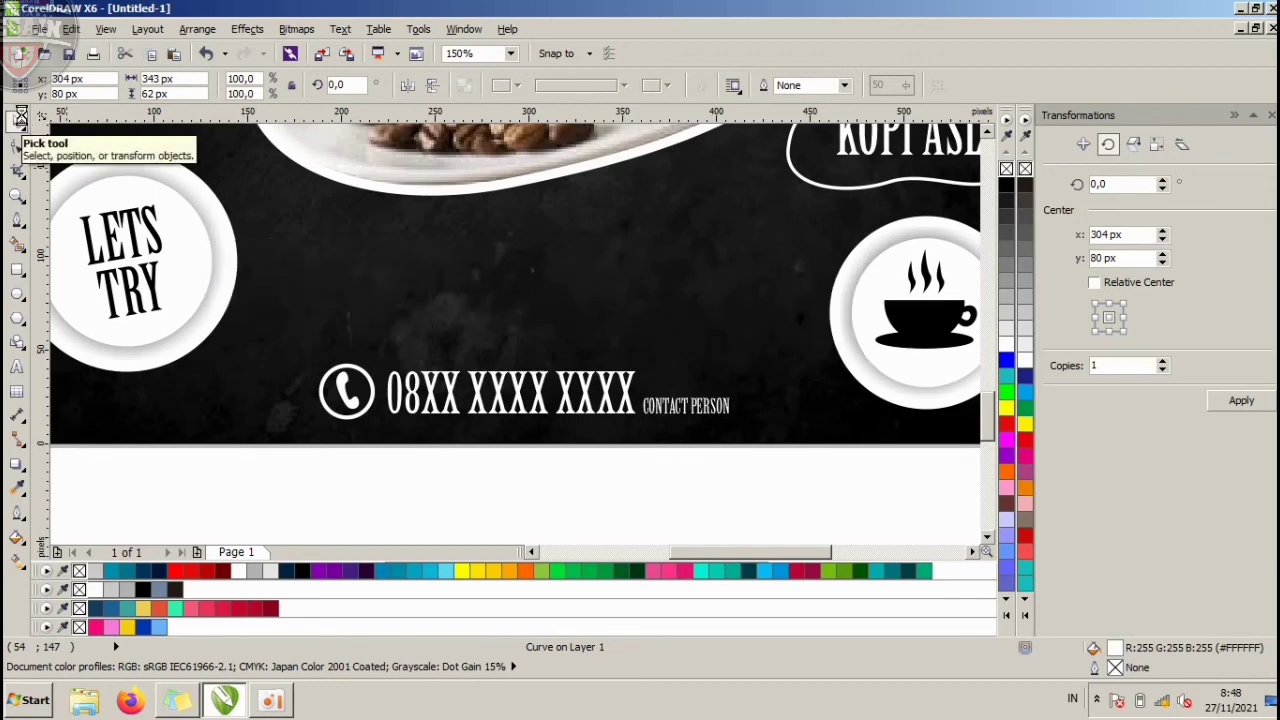
pyautogui.hotkey('ctrl', 'pageup')
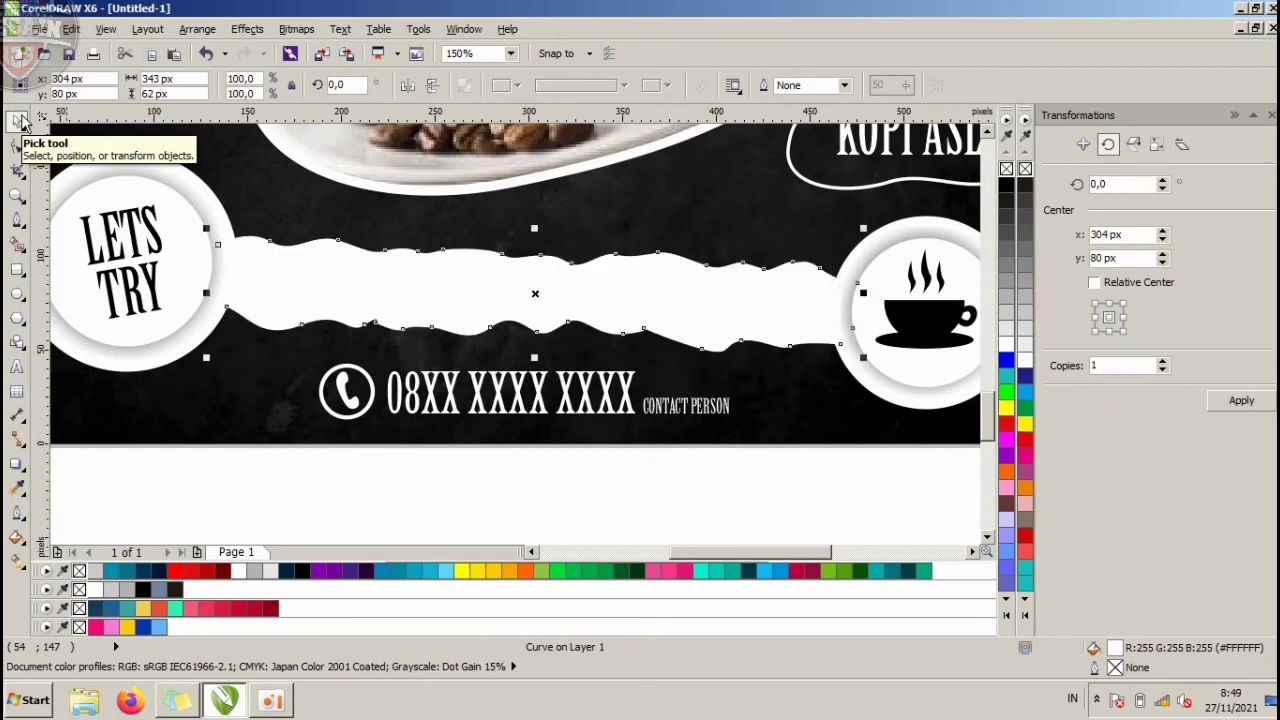
pyautogui.scroll(-1, 403, 355)
pyautogui.click(286, 281)
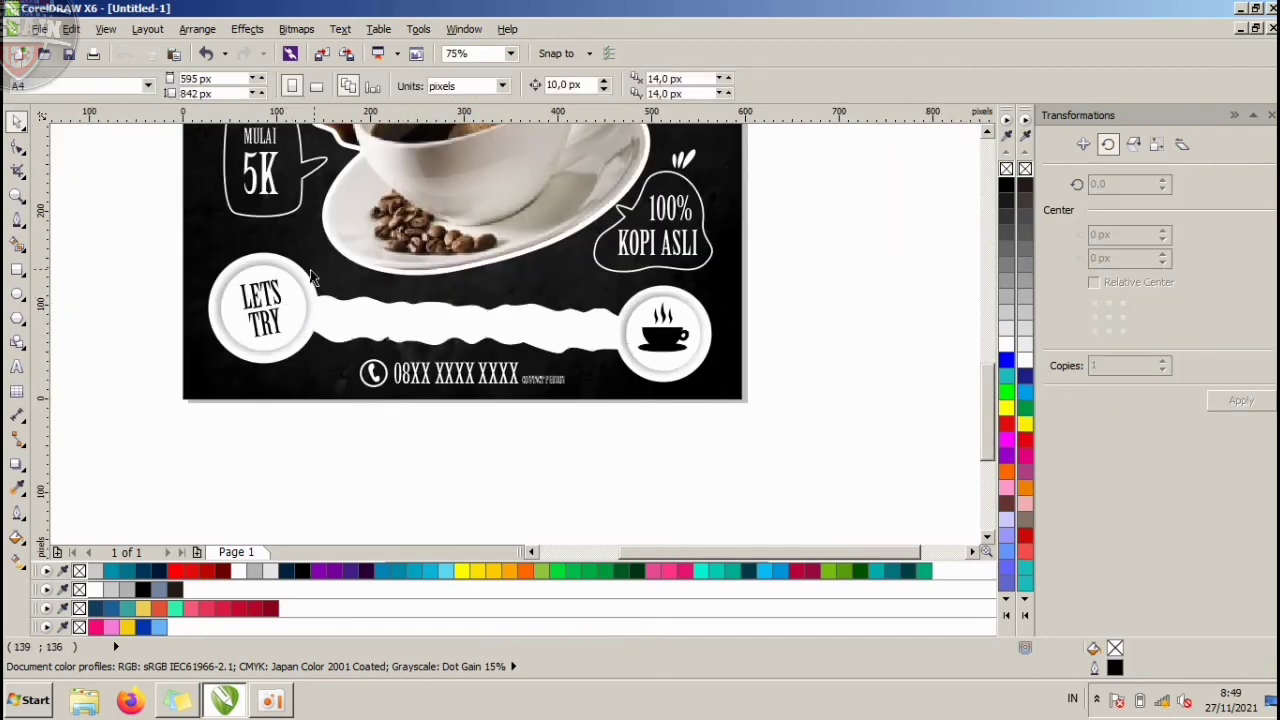
pyautogui.click(505, 410)
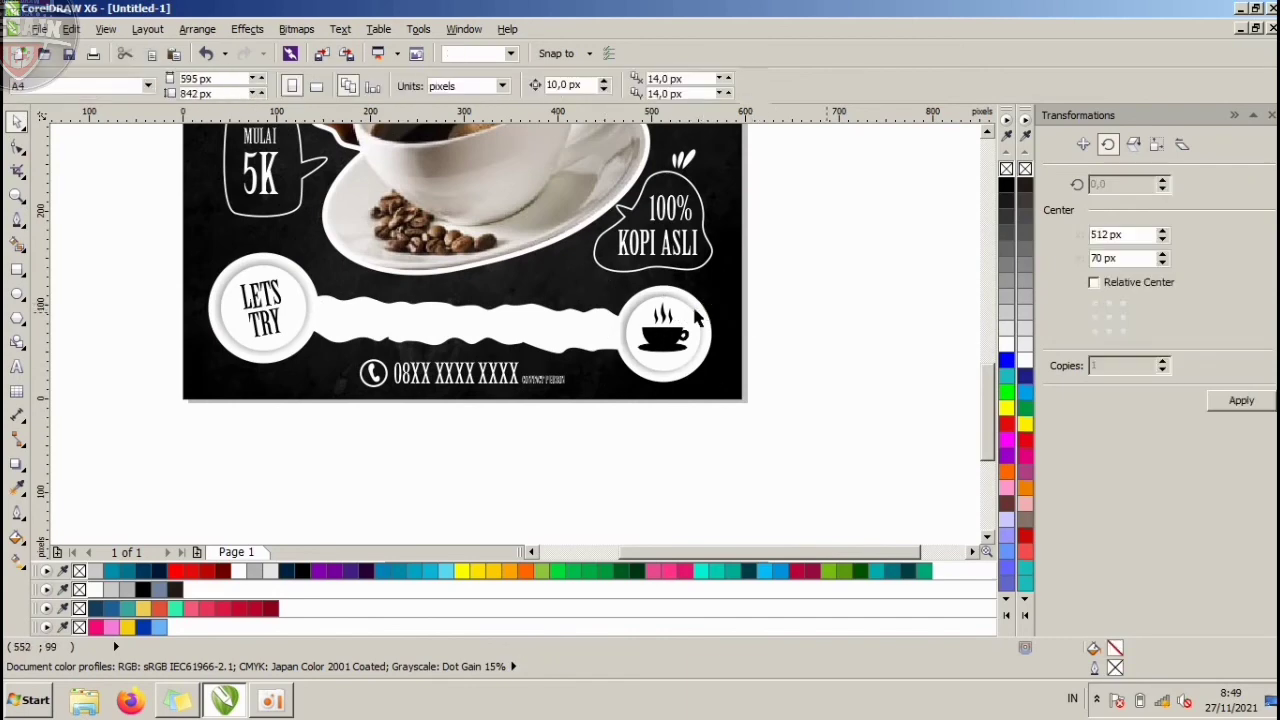
# Add a horizontal drop shadow spanning the outer white circle of the "LETS TRY" badge and set its opacity to 77.
pyautogui.scroll(2, 299, 272)
pyautogui.click(299, 269)
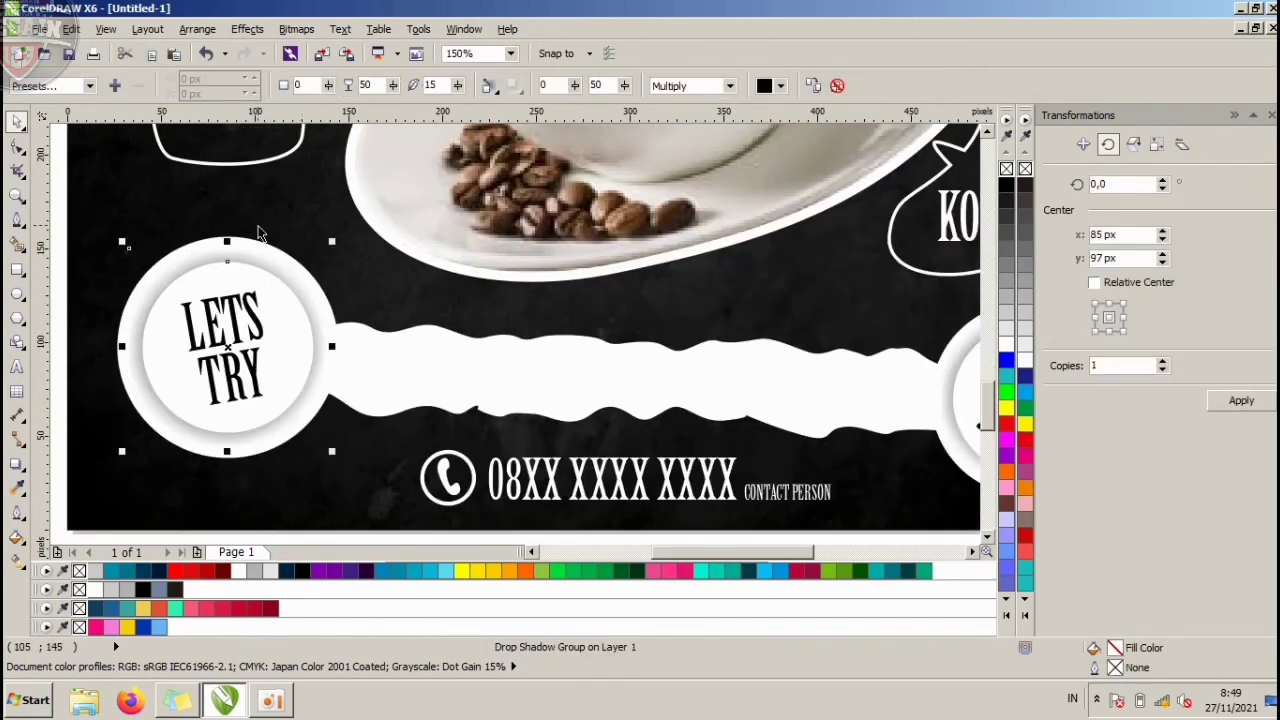
pyautogui.click(257, 228)
pyautogui.click(253, 240)
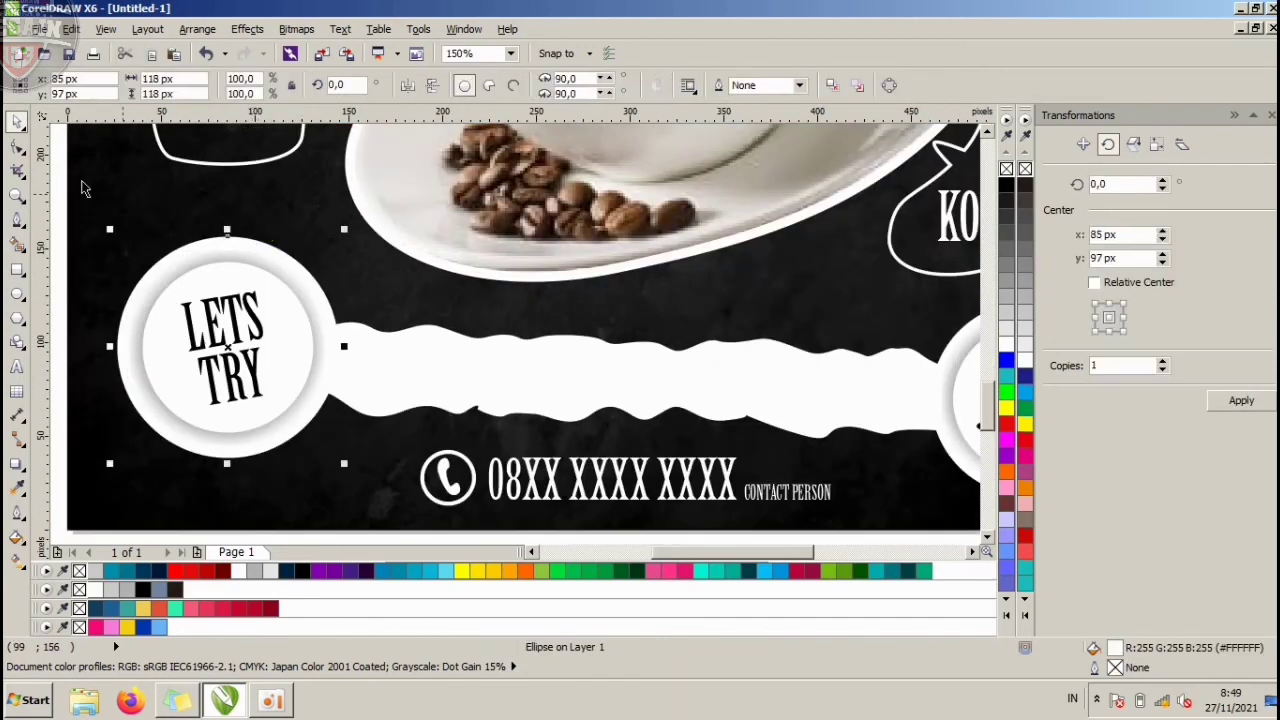
pyautogui.click(17, 463)
pyautogui.moveTo(122, 347); pyautogui.dragTo(337, 347)
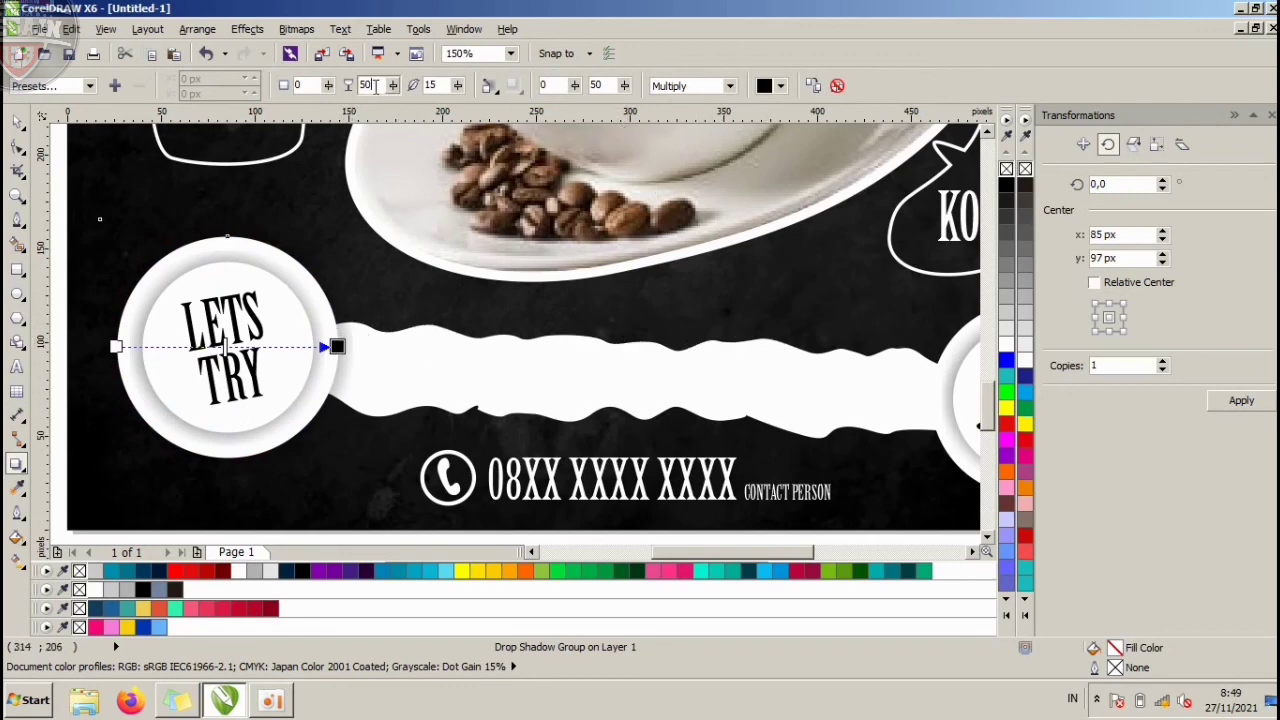
pyautogui.press('Return')
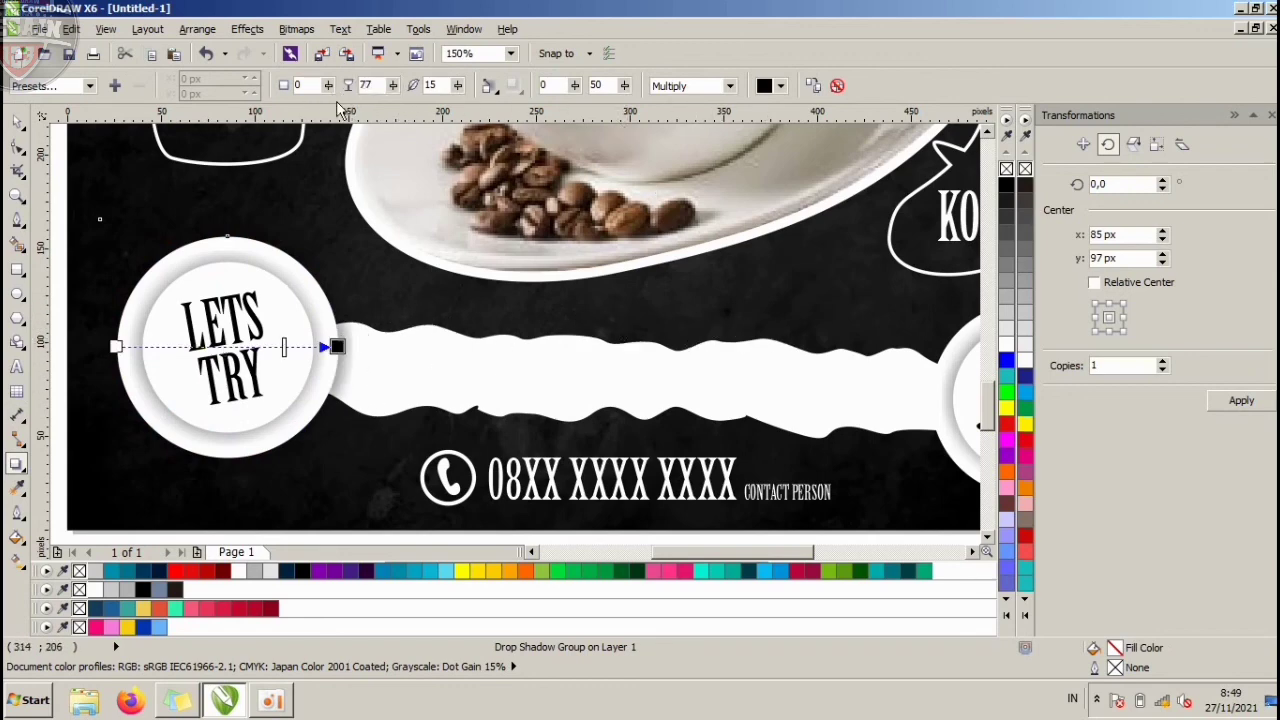
# Give the outer white circle of the steaming-cup badge a horizontal drop shadow across its width with opacity 77.
pyautogui.scroll(-2, 423, 357)
pyautogui.scroll(2, 776, 362)
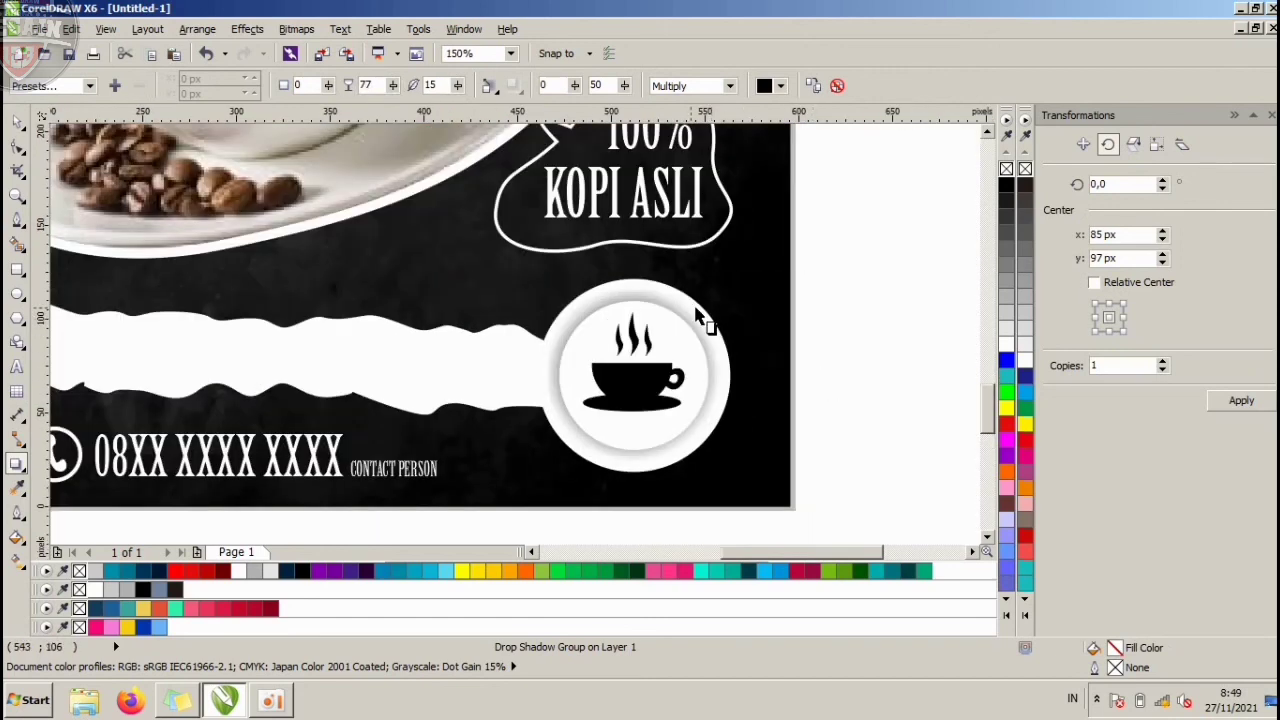
pyautogui.click(699, 303)
pyautogui.click(653, 284)
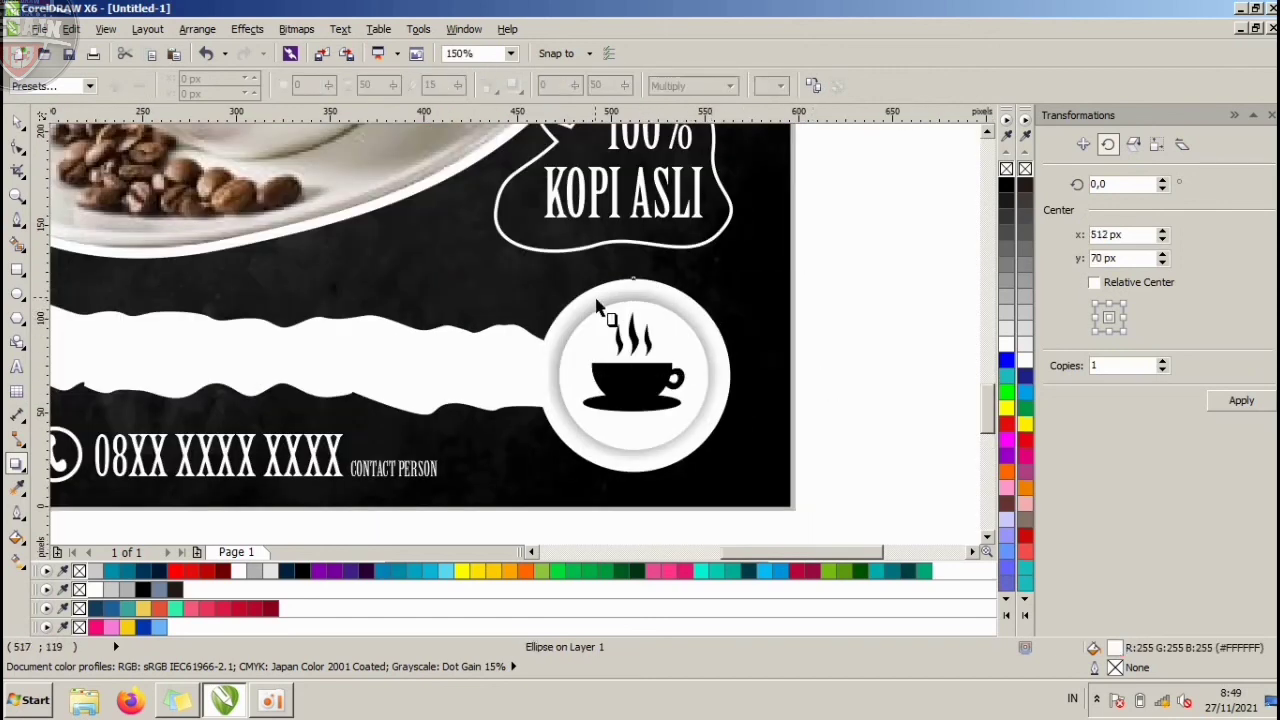
pyautogui.moveTo(540, 347); pyautogui.dragTo(731, 378)
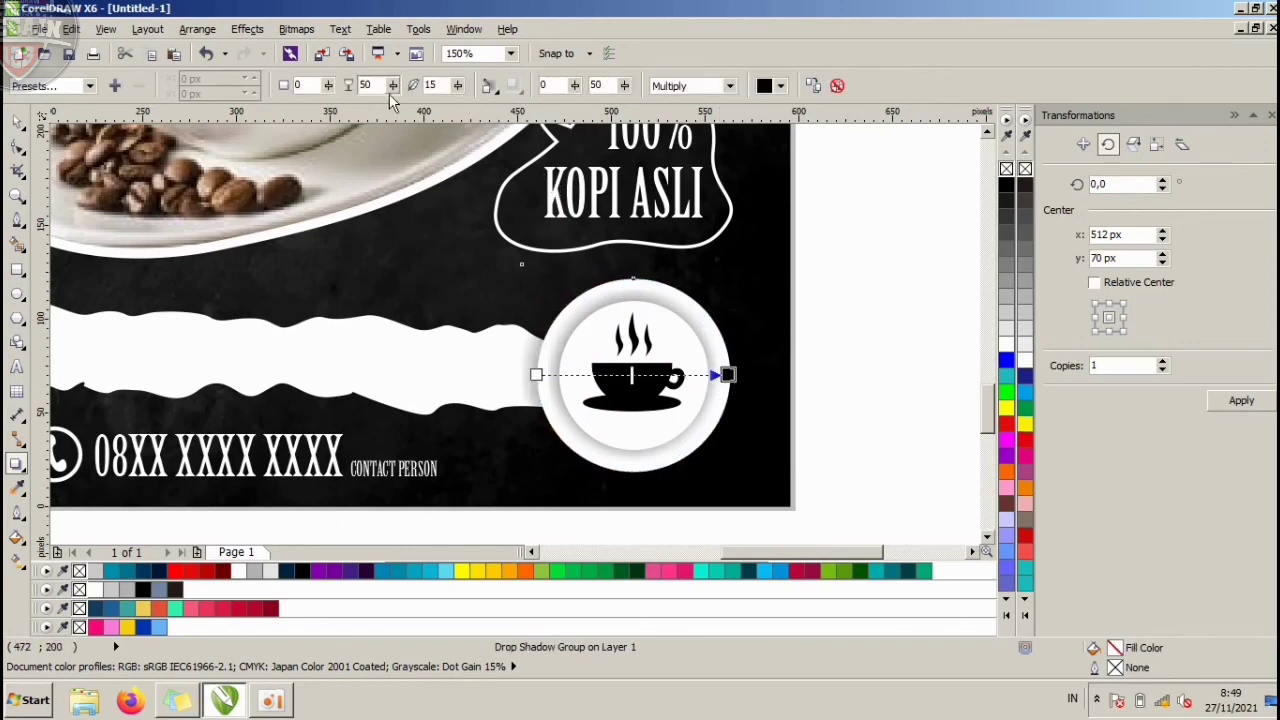
pyautogui.write('77')
pyautogui.press('Return')
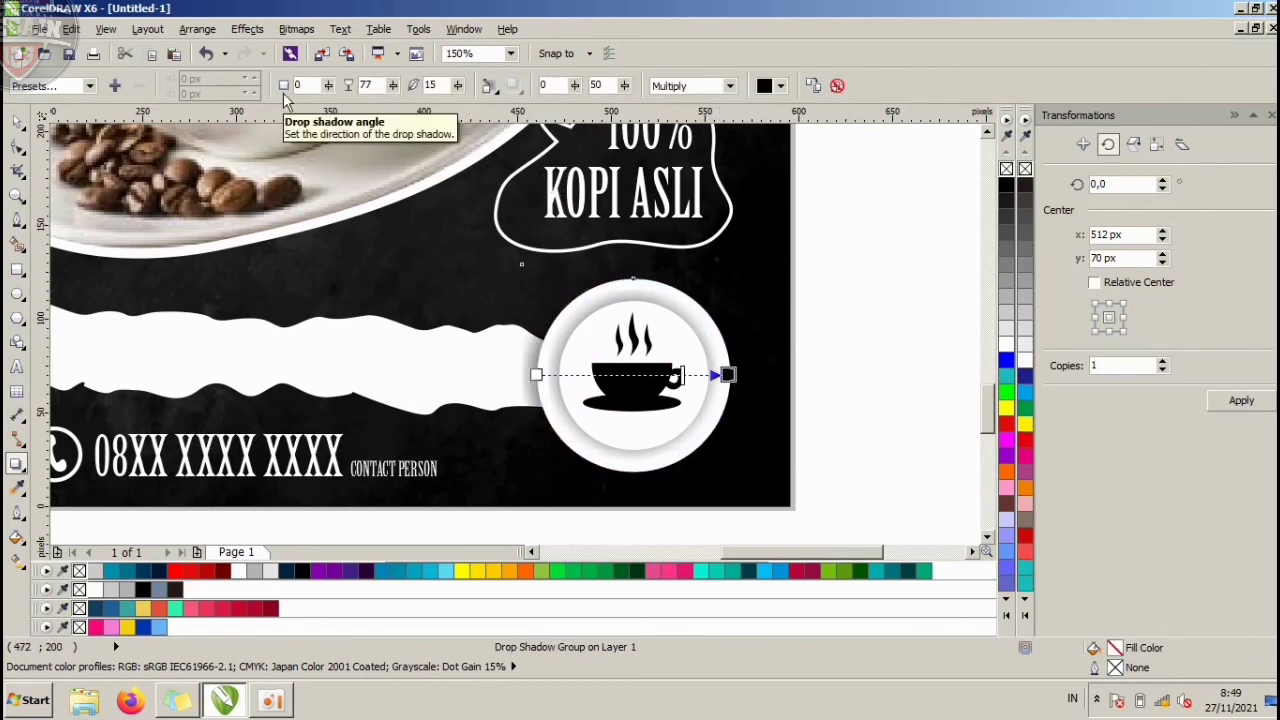
pyautogui.scroll(-2, 466, 286)
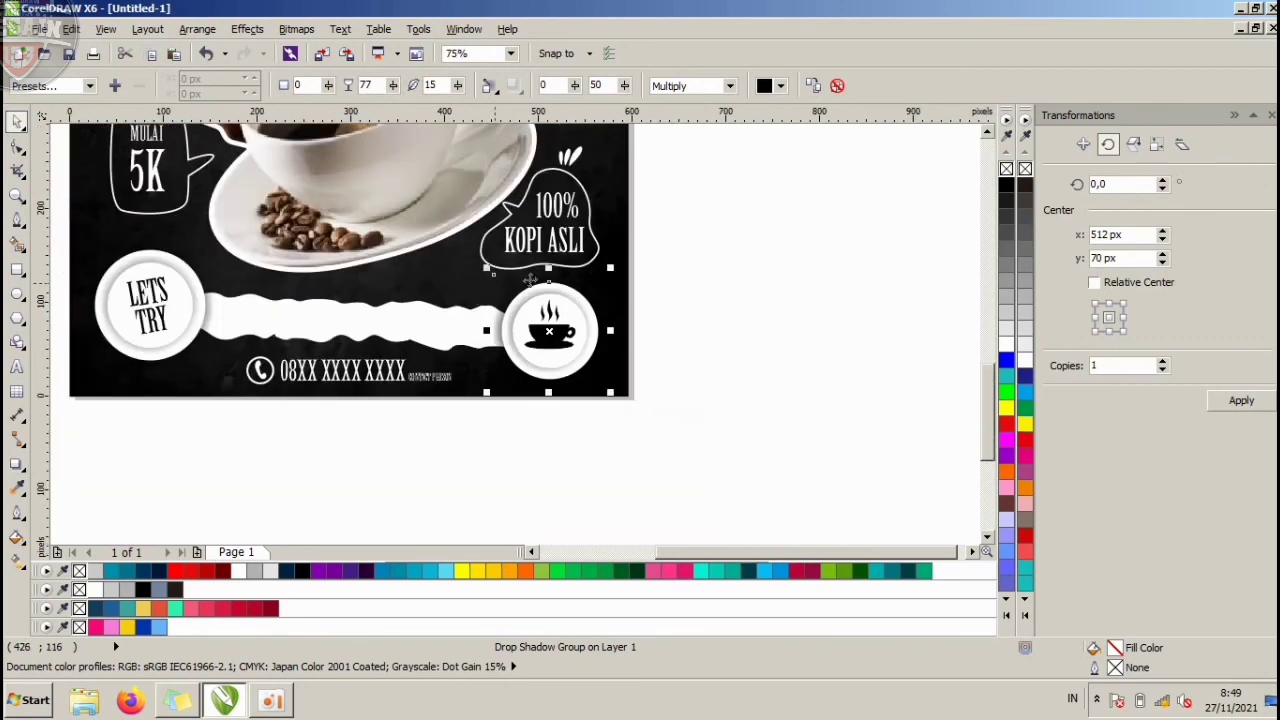
pyautogui.press('Escape')
pyautogui.click(347, 378)
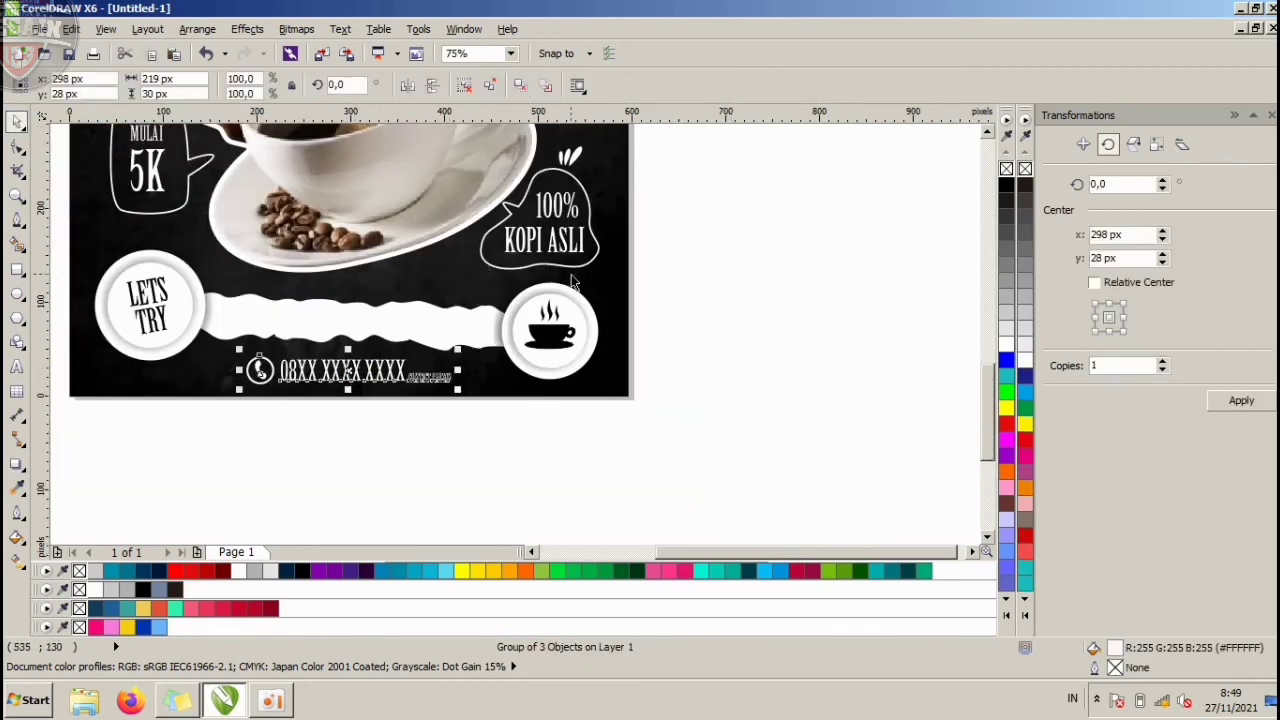
pyautogui.click(681, 238)
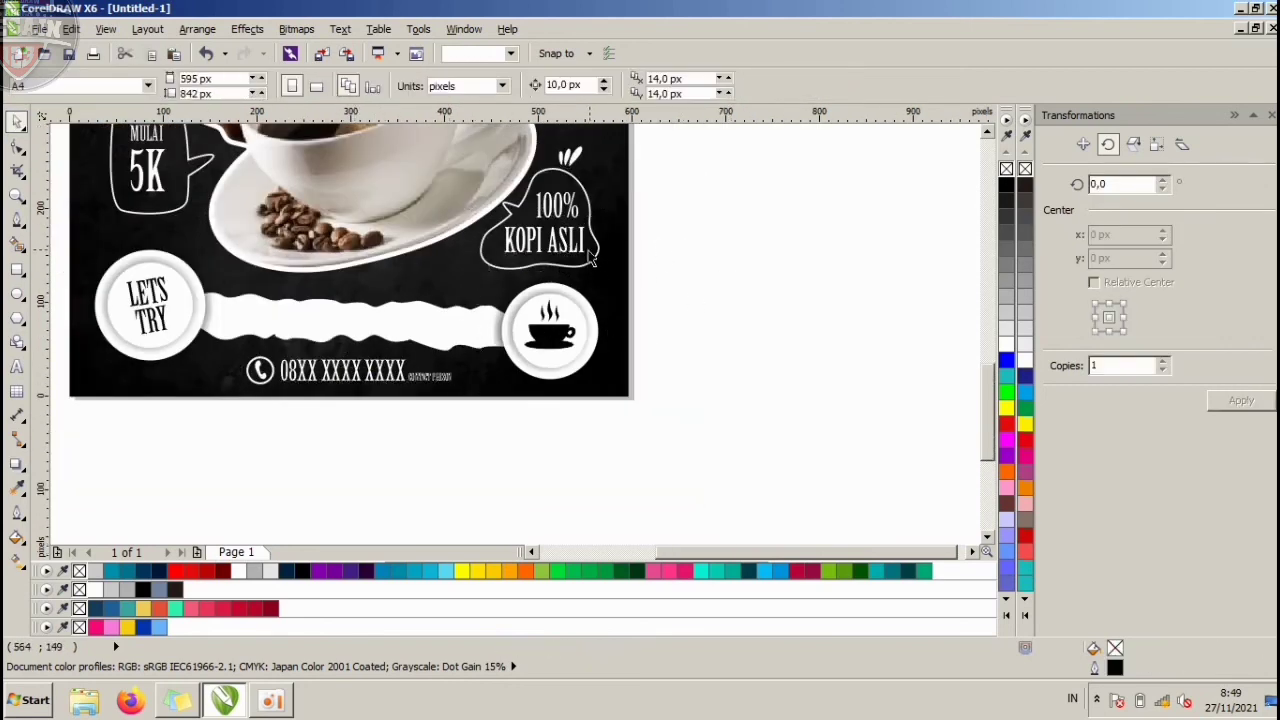
# Duplicate the "KOPI ASLI" text onto the empty area below the poster and colour the copy black.
pyautogui.click(568, 256)
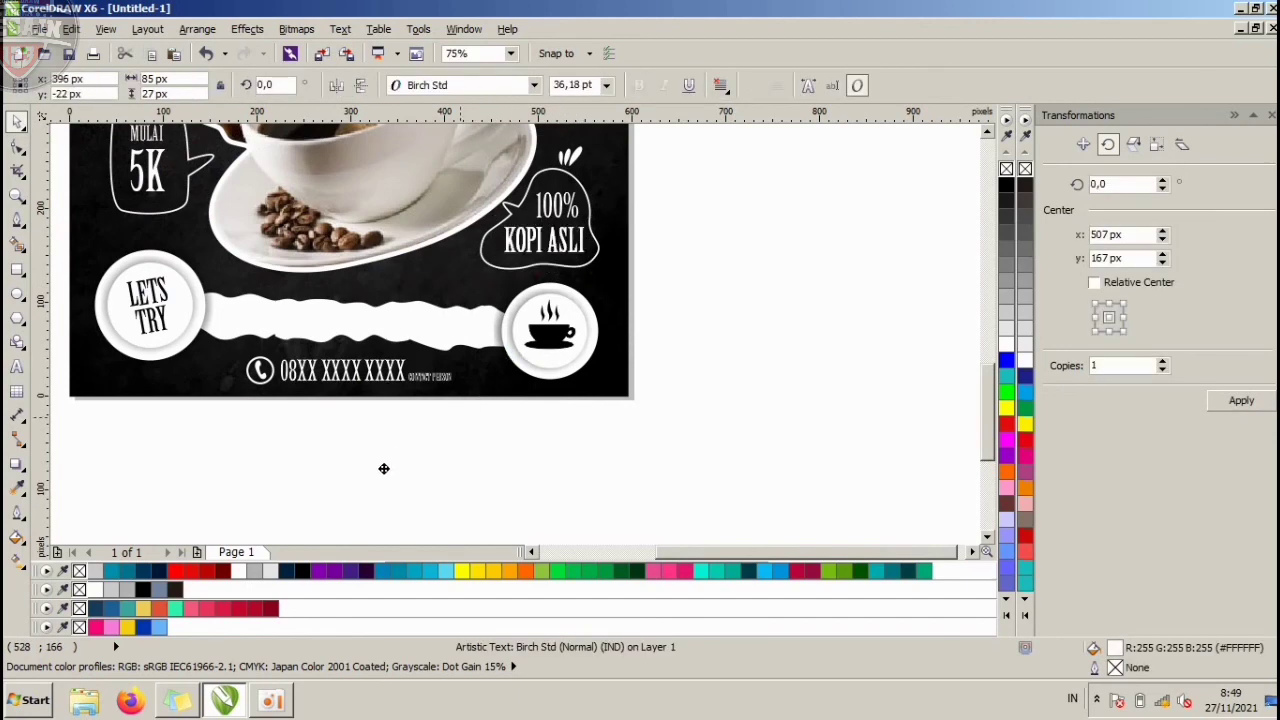
pyautogui.click(1007, 184)
pyautogui.click(722, 388)
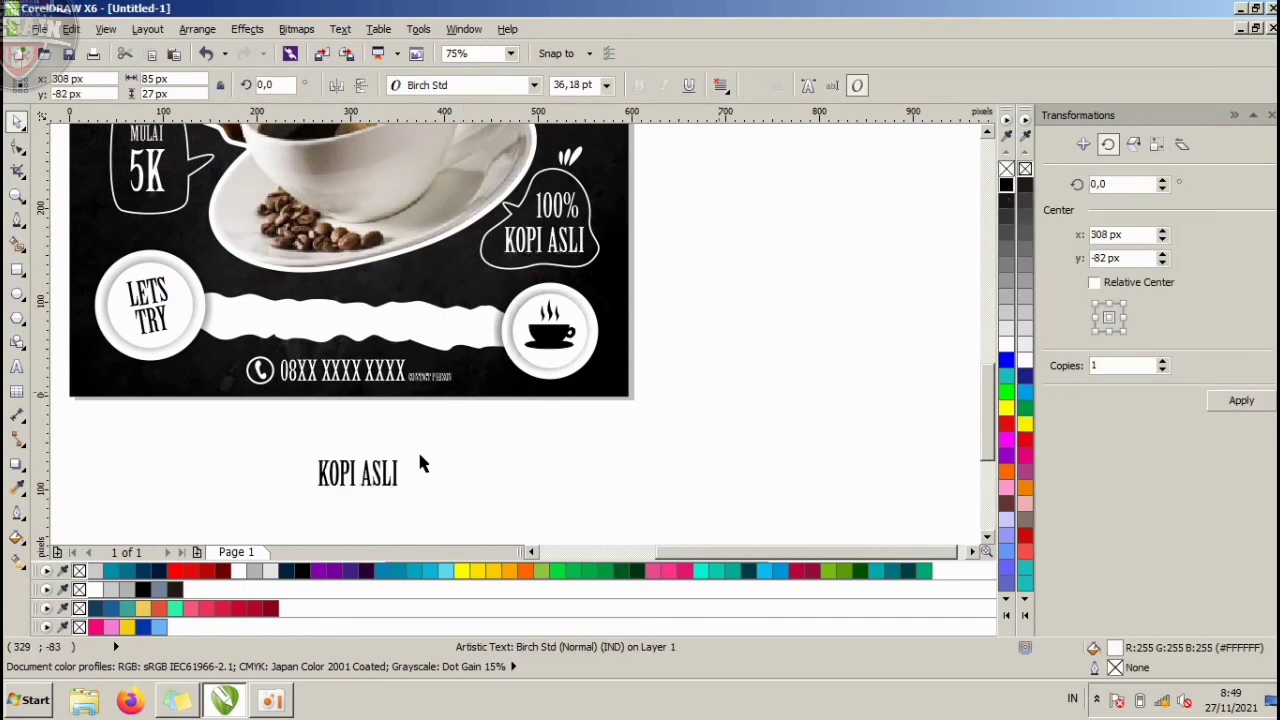
# Replace the wording of the black text copy with "GA NGOPI GA YUHUUUD ...".
pyautogui.doubleClick(377, 480)
pyautogui.doubleClick(375, 479)
pyautogui.hotkey('ctrl', 'a')
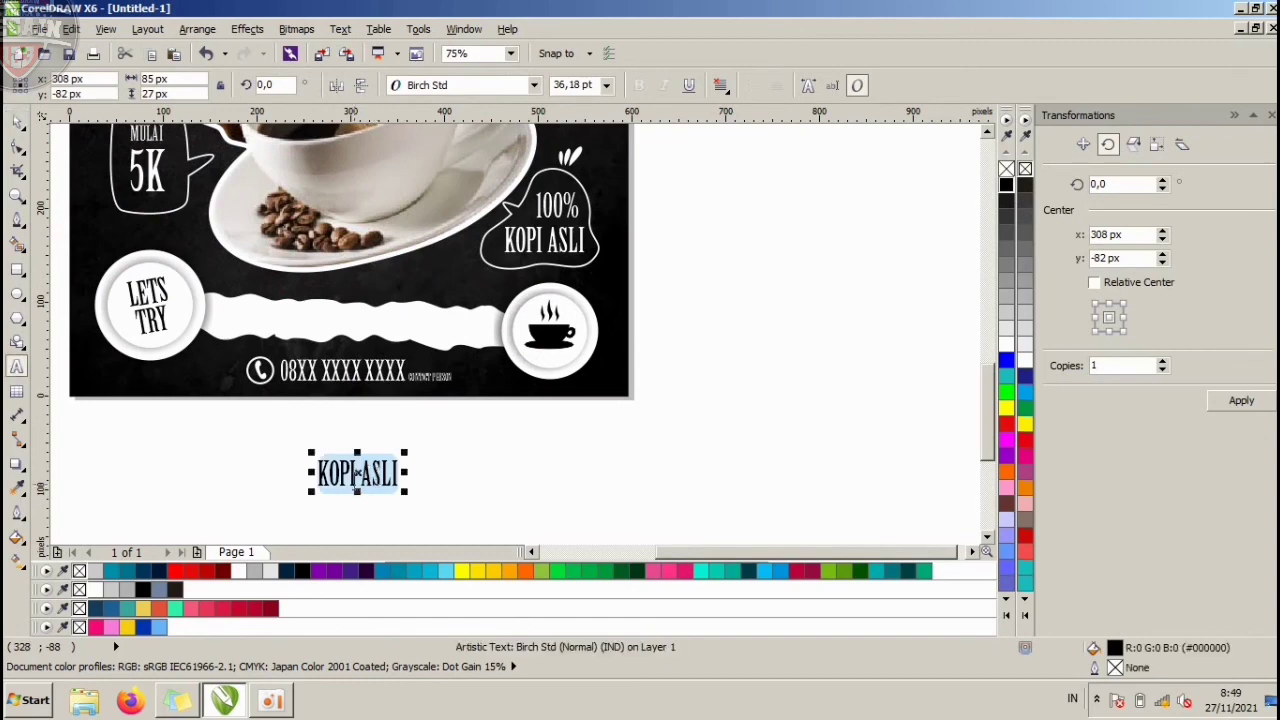
pyautogui.write('GA NG')
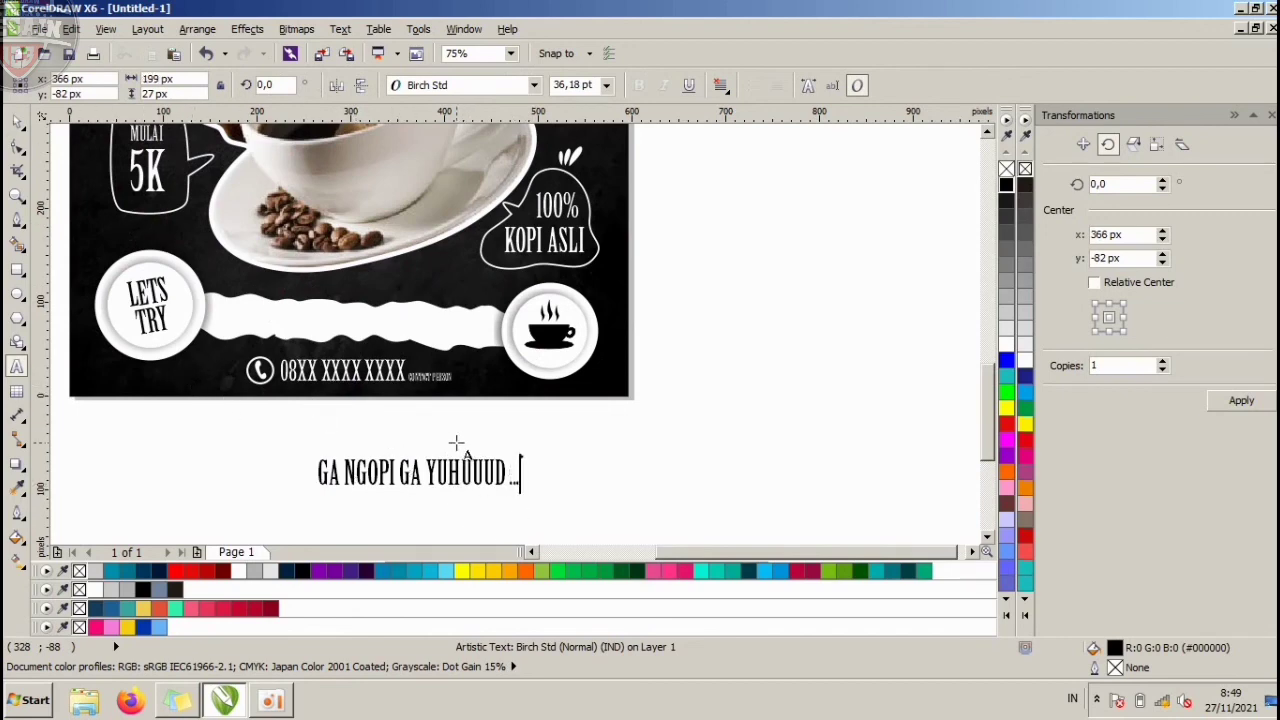
pyautogui.click(18, 122)
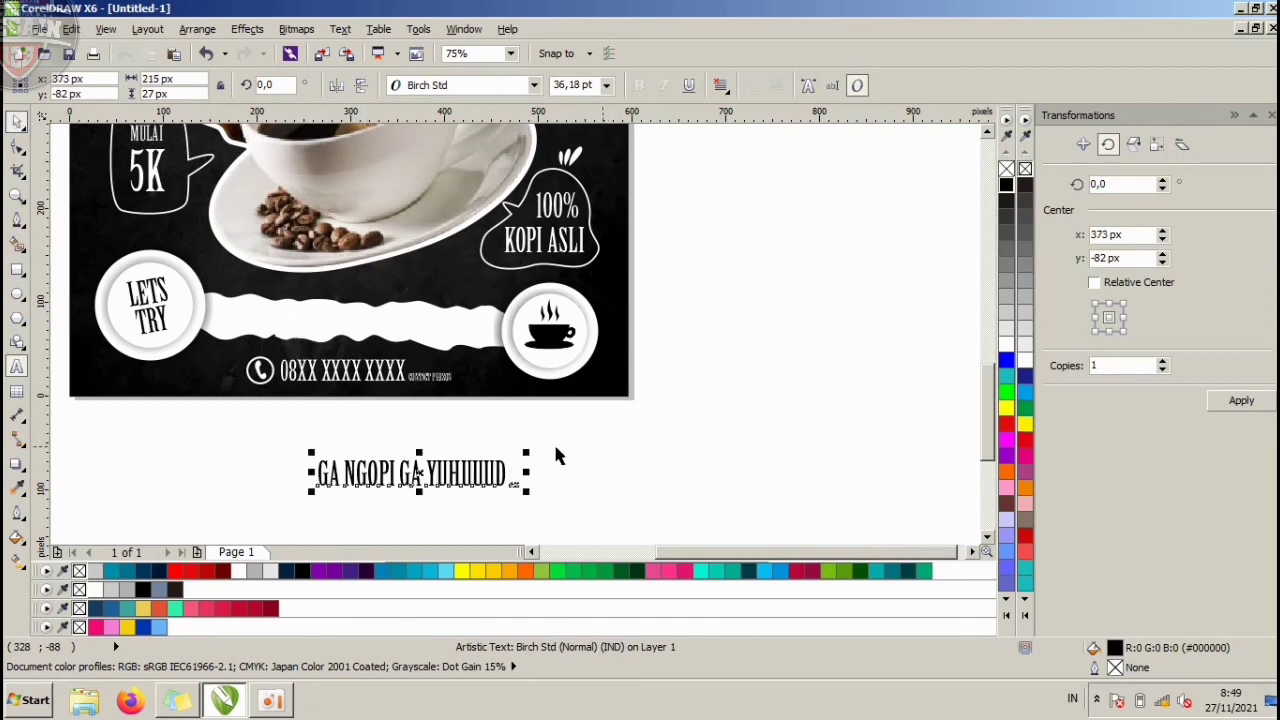
# Scale the slogan text to about 151 × 19 px and move it onto the white band between the two badges.
pyautogui.moveTo(528, 452); pyautogui.dragTo(367, 330)
pyautogui.scroll(2, 375, 331)
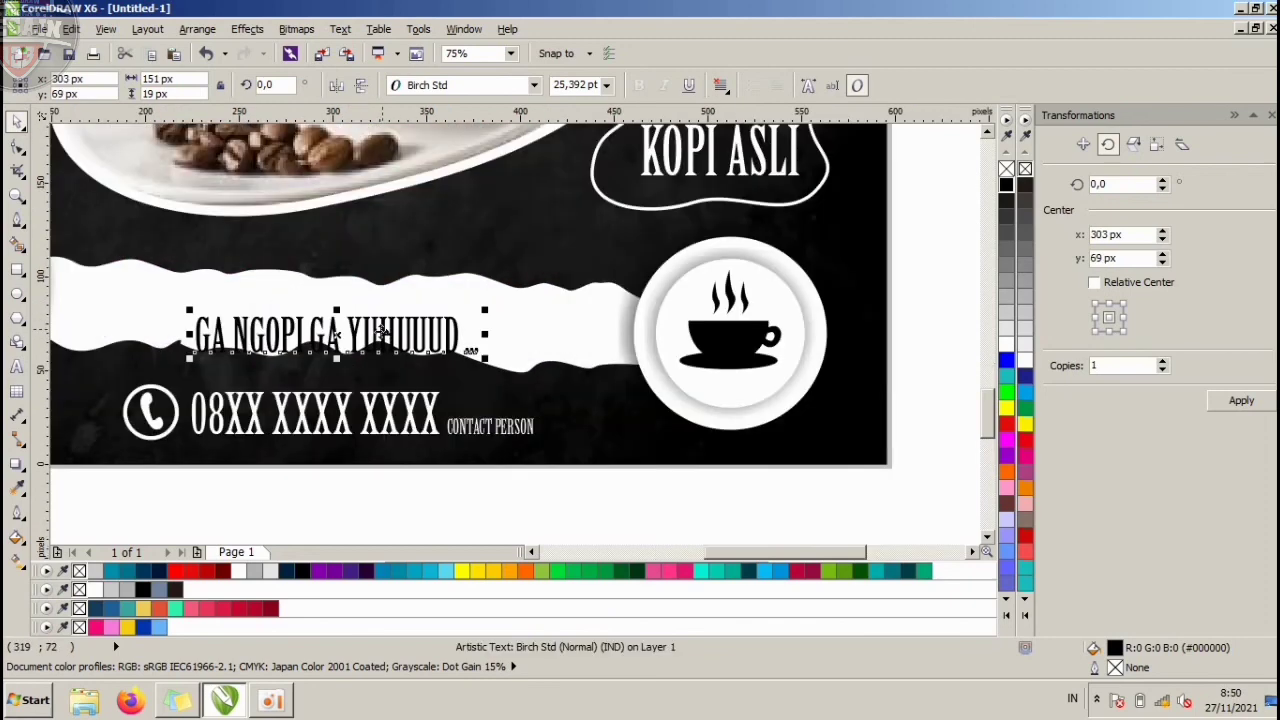
pyautogui.moveTo(380, 329); pyautogui.dragTo(373, 306)
# Rotate the slogan to 357.5° to follow the band's slope and centre it horizontally on the white band.
pyautogui.click(373, 308)
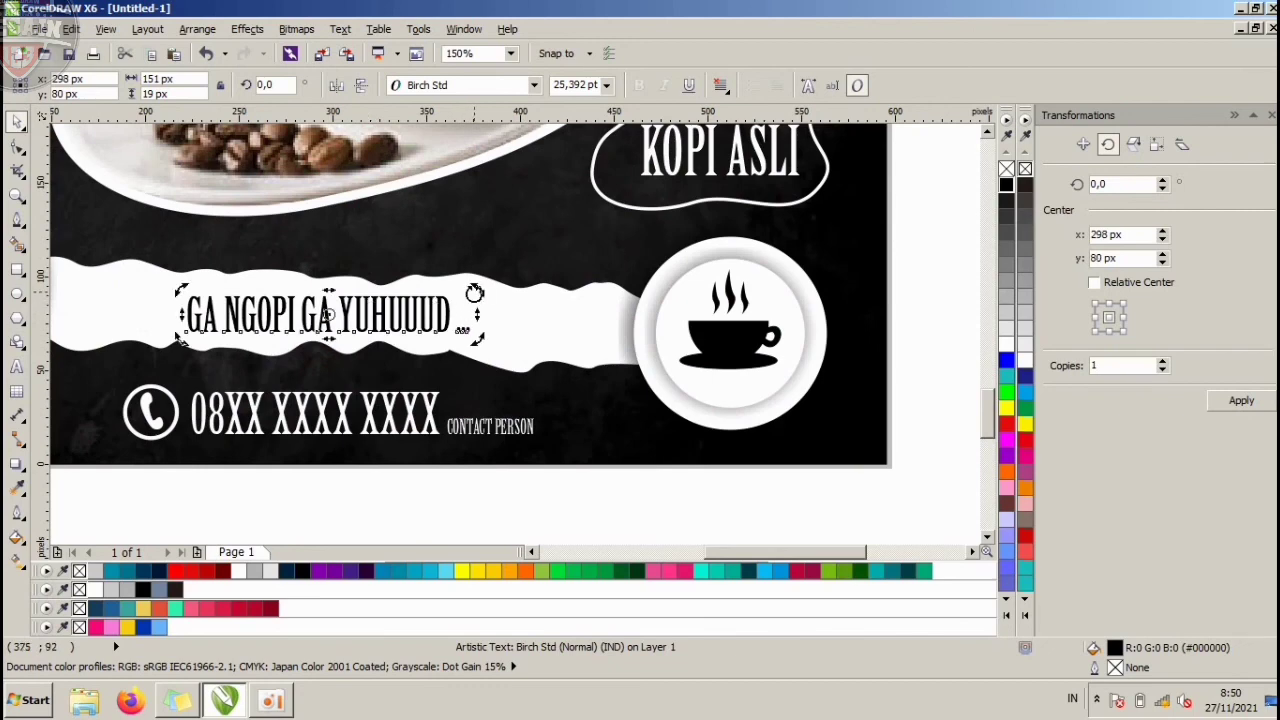
pyautogui.moveTo(474, 292); pyautogui.dragTo(468, 307)
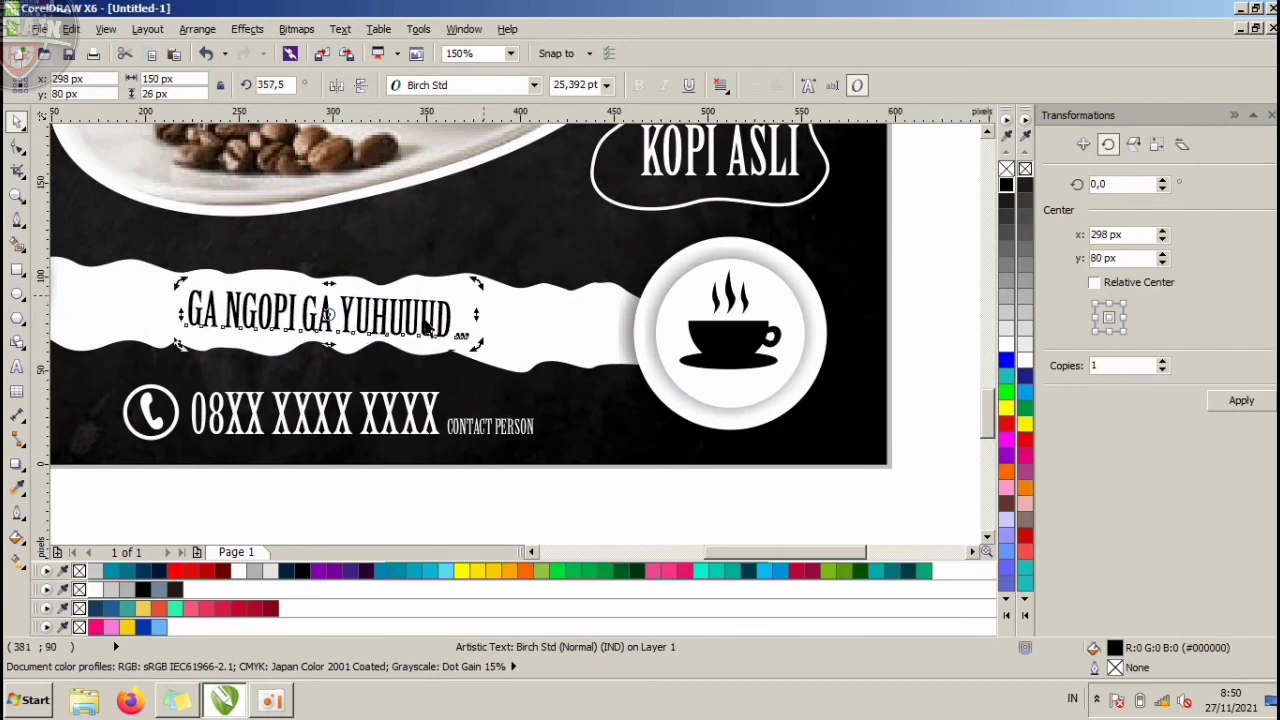
pyautogui.click(425, 322)
pyautogui.keyDown('shift'); pyautogui.click(515, 311); pyautogui.keyUp('shift')
pyautogui.press('c')
pyautogui.click(470, 441)
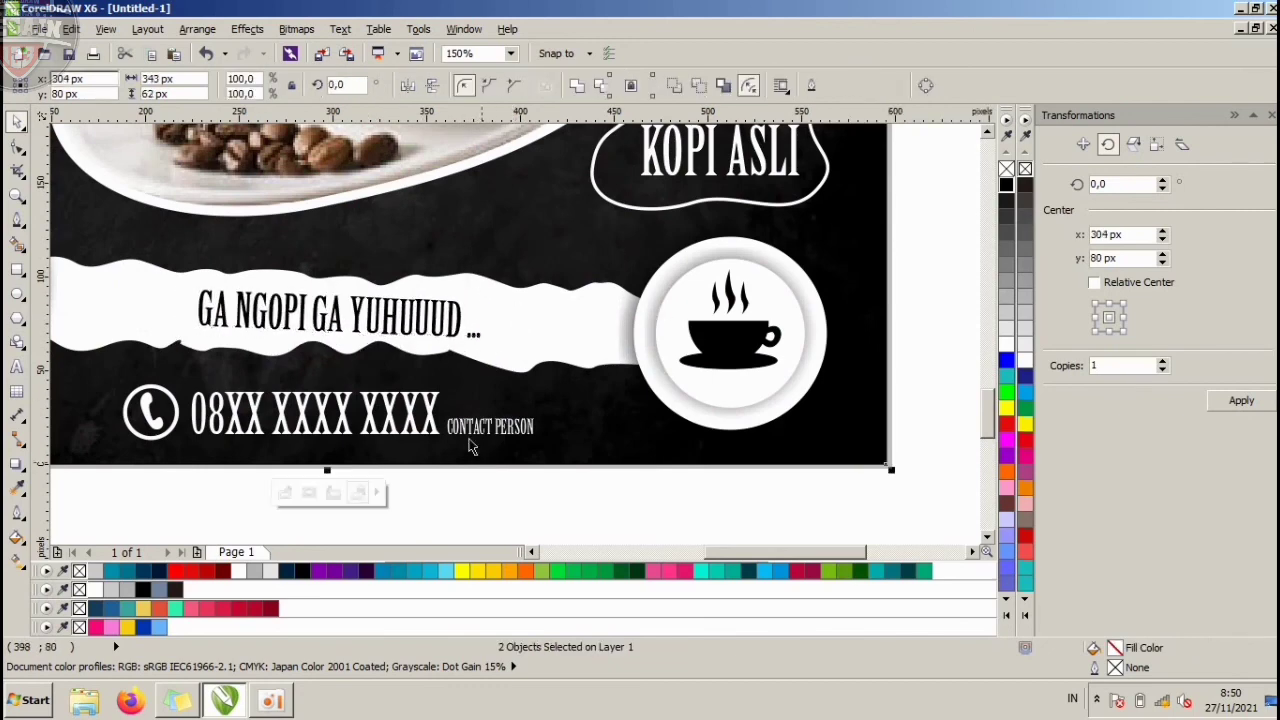
# Fit the whole poster in the view and examine the finished design in full-screen preview.
pyautogui.scroll(-4, 534, 457)
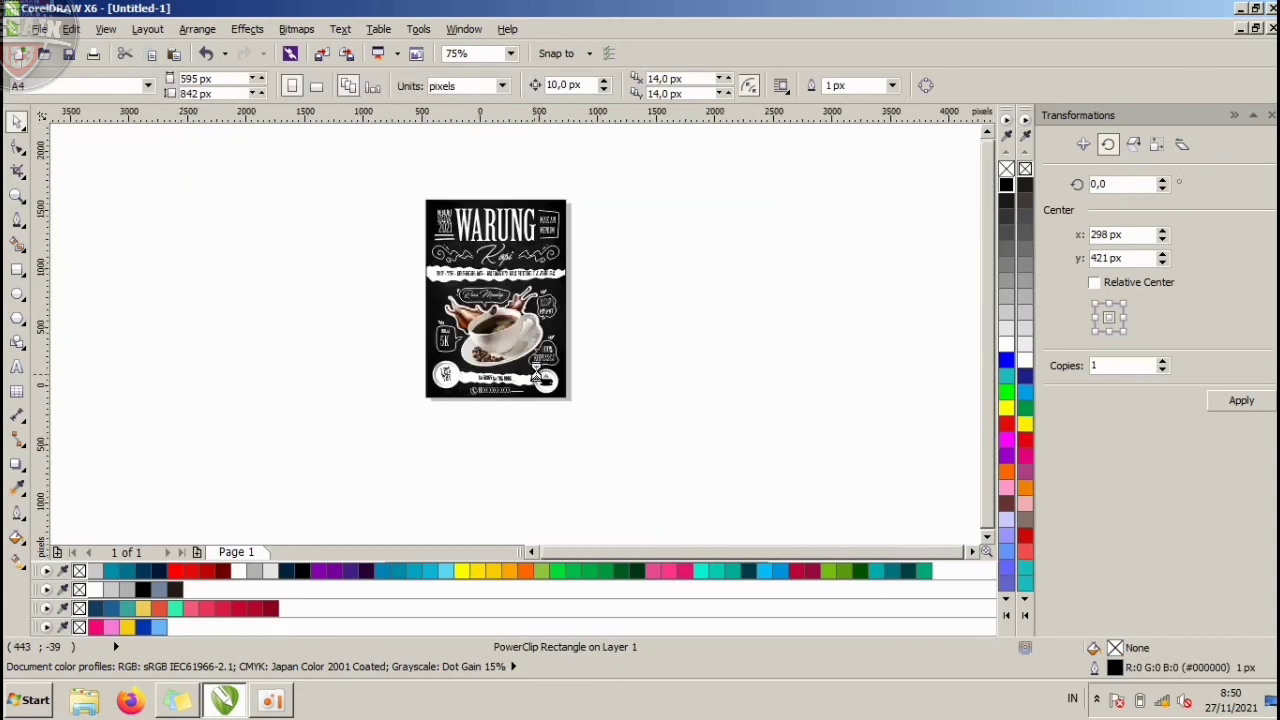
pyautogui.scroll(1, 543, 328)
pyautogui.scroll(1, 527, 395)
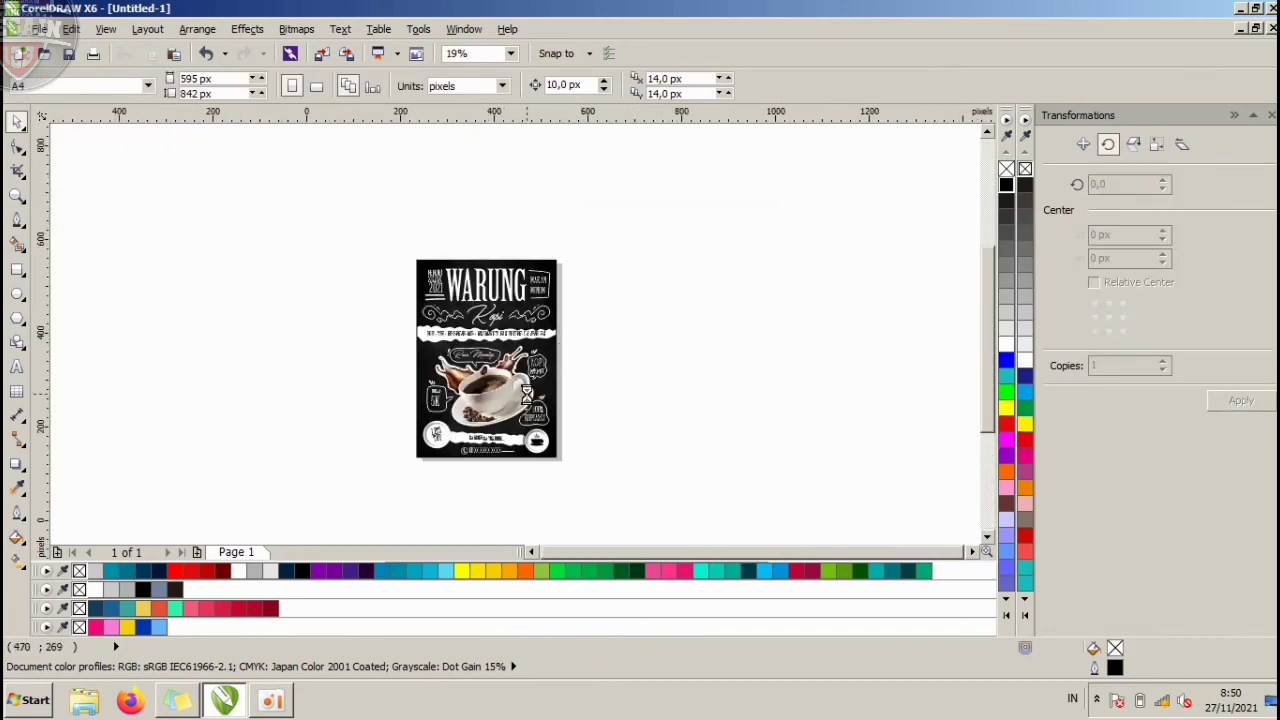
pyautogui.scroll(2, 527, 395)
pyautogui.scroll(-2, 568, 336)
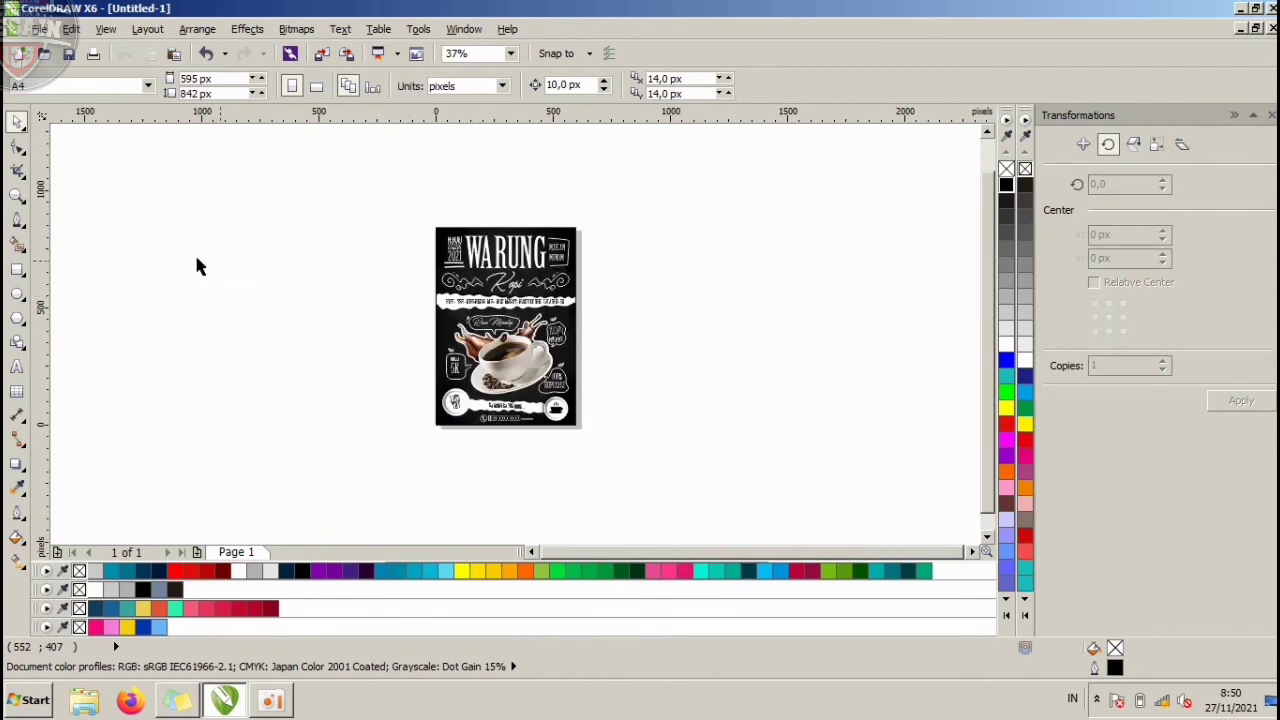
pyautogui.click(17, 195)
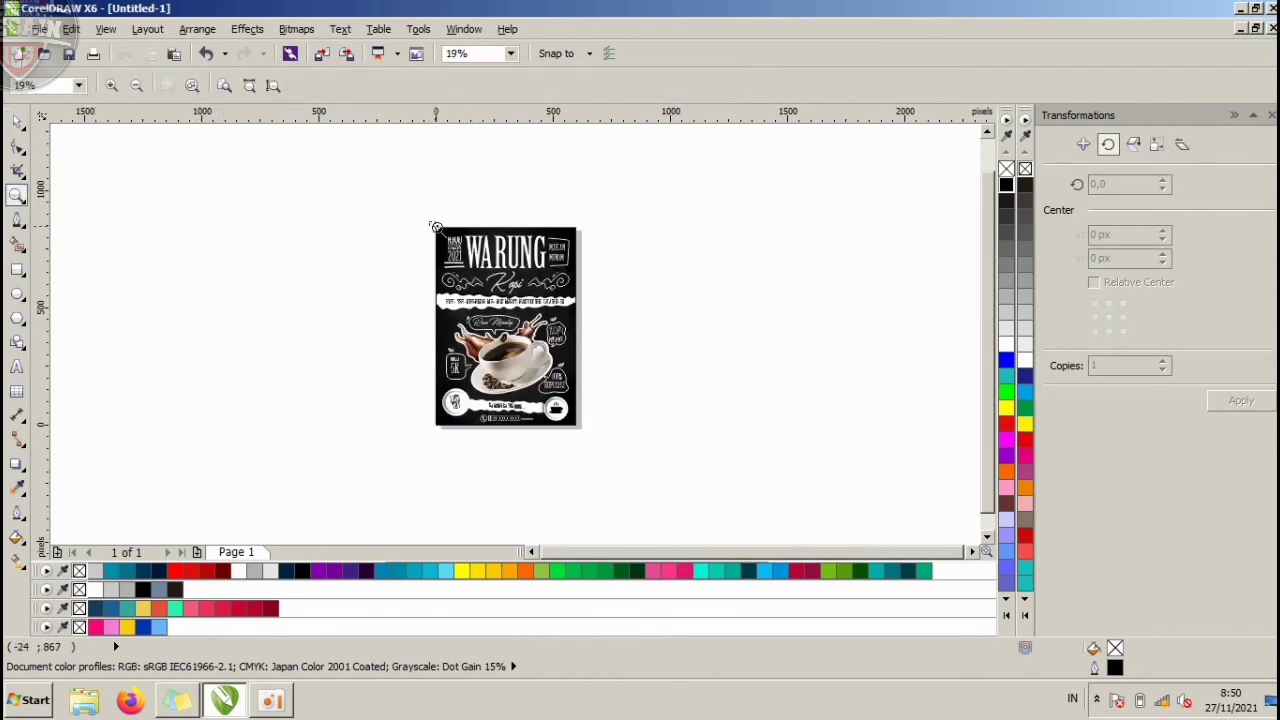
pyautogui.moveTo(436, 227); pyautogui.dragTo(586, 430)
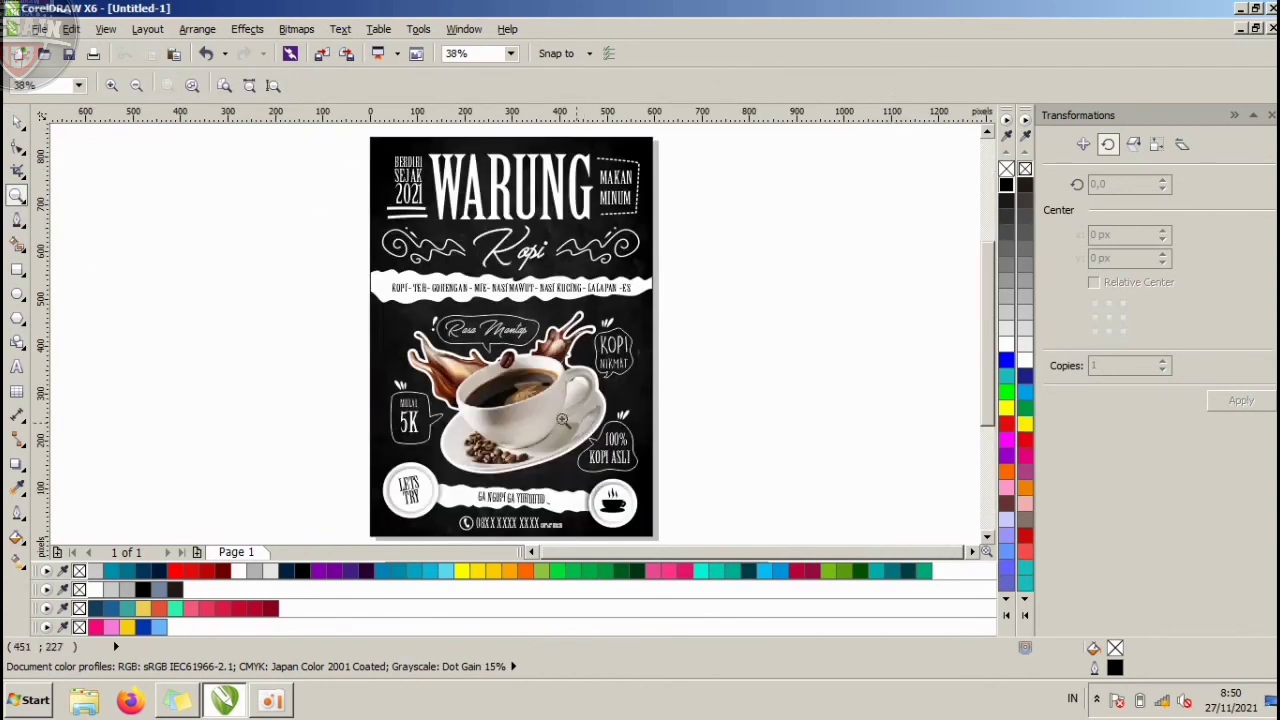
pyautogui.click(16, 121)
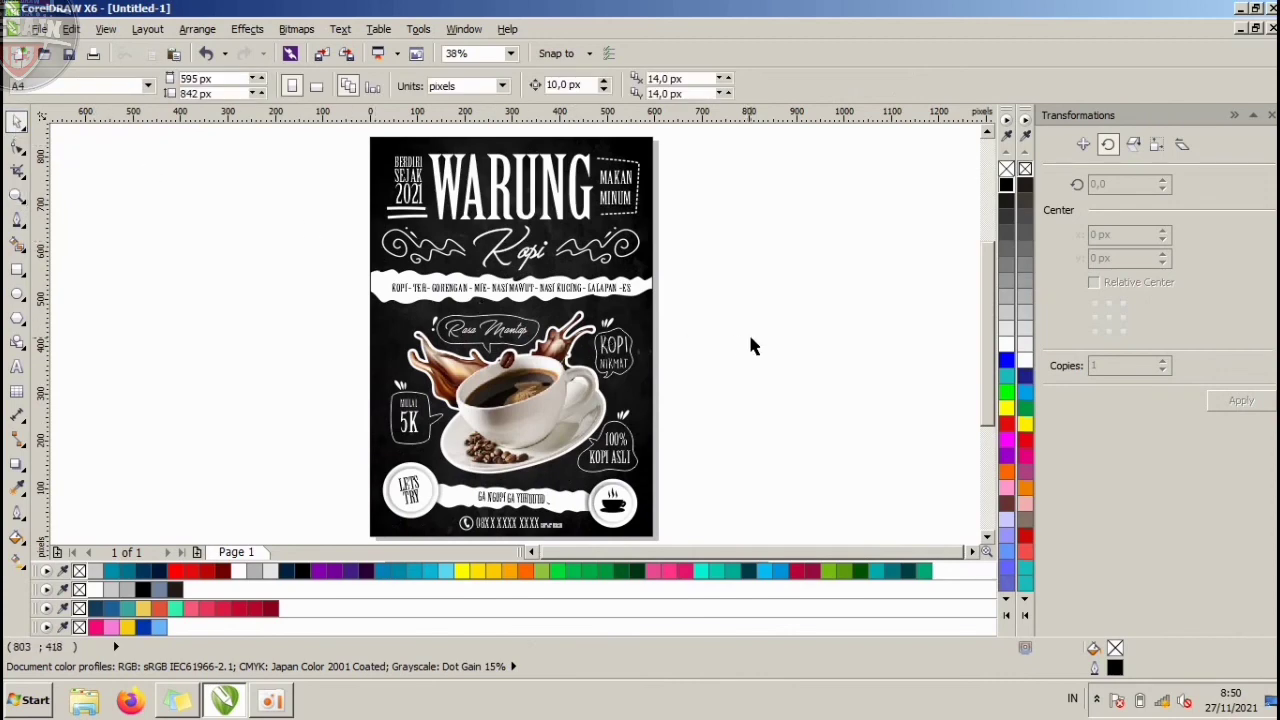
pyautogui.press('F9')
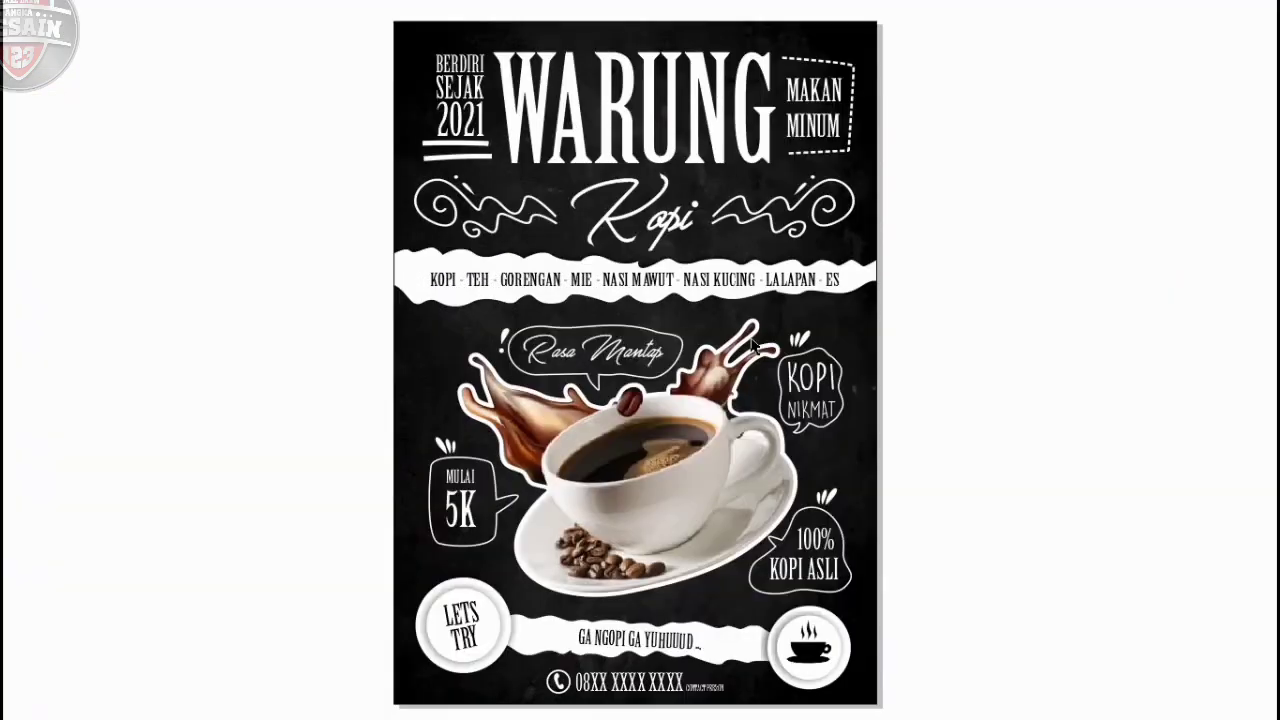